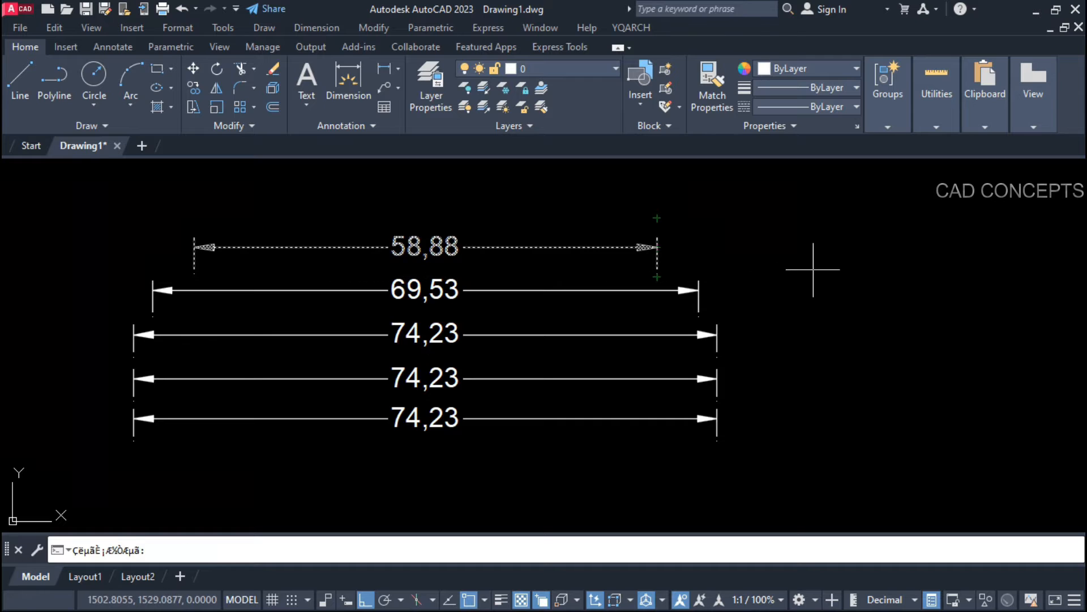
Step: Lengthen the five stacked dimensions to 78,77, 100,42, 109,15, 92,73 and 104,08
left_click(813, 269)
left_click(696, 297)
left_click(942, 307)
left_click(718, 347)
left_click(992, 359)
left_click(717, 392)
left_click(863, 401)
left_click(717, 430)
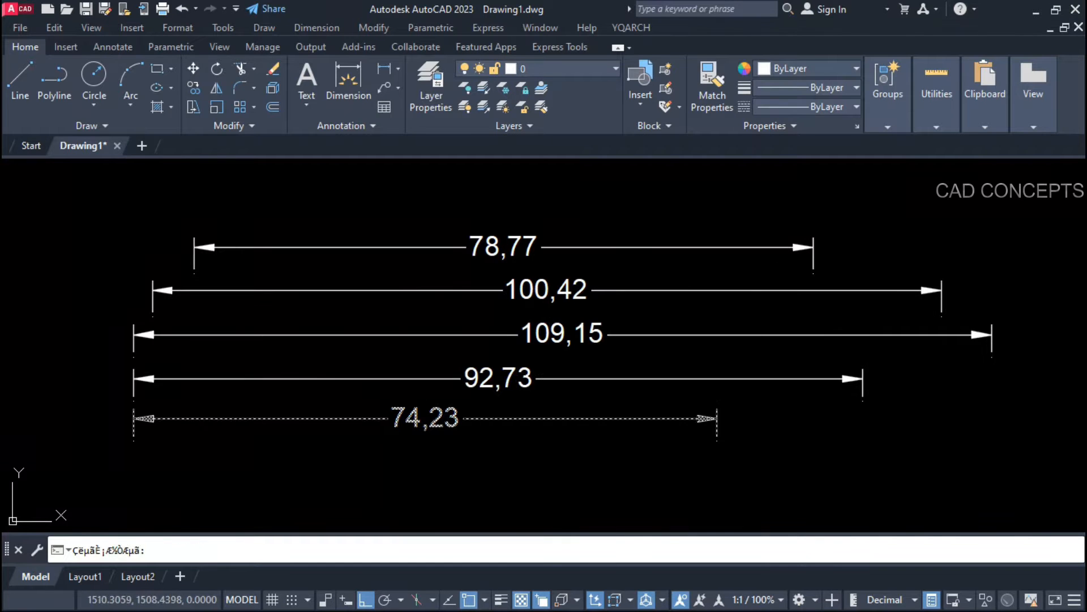
left_click(952, 428)
key("Escape")
Step: Select the 104,08 dimension and try stretching its end point, cancelling both attempts
left_click(813, 419)
left_click(952, 440)
key("Escape")
key("Escape")
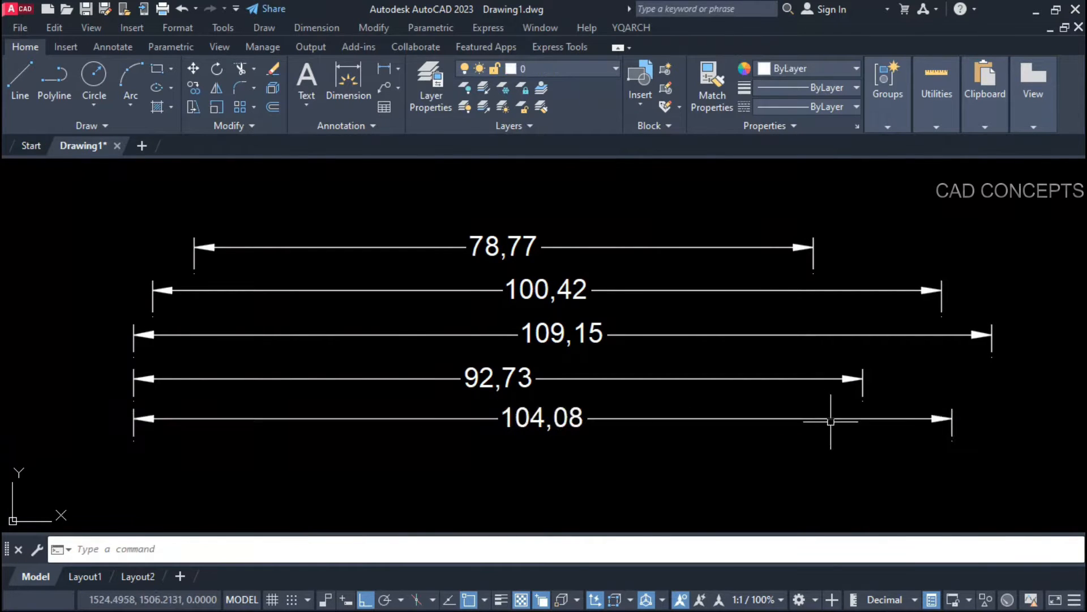
left_click(830, 419)
left_click(952, 441)
key("Escape")
key("Escape")
Step: Shorten the bottom dimension, and shorten the 92,73 dimension to 53,51
type("d")
key("space")
left_click(763, 420)
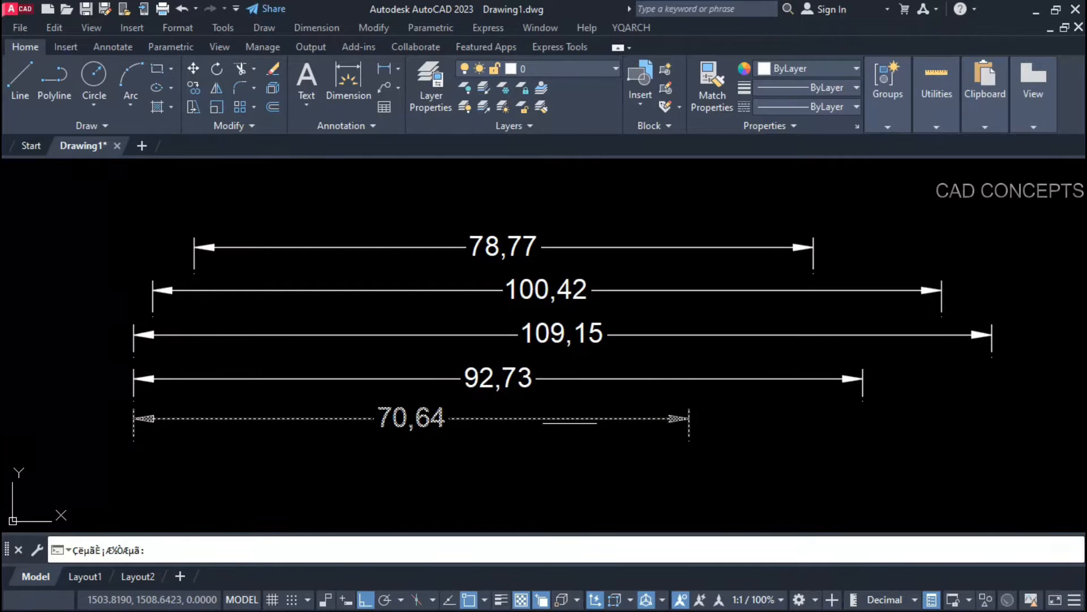
left_click(486, 422)
key("Escape")
left_click(543, 371)
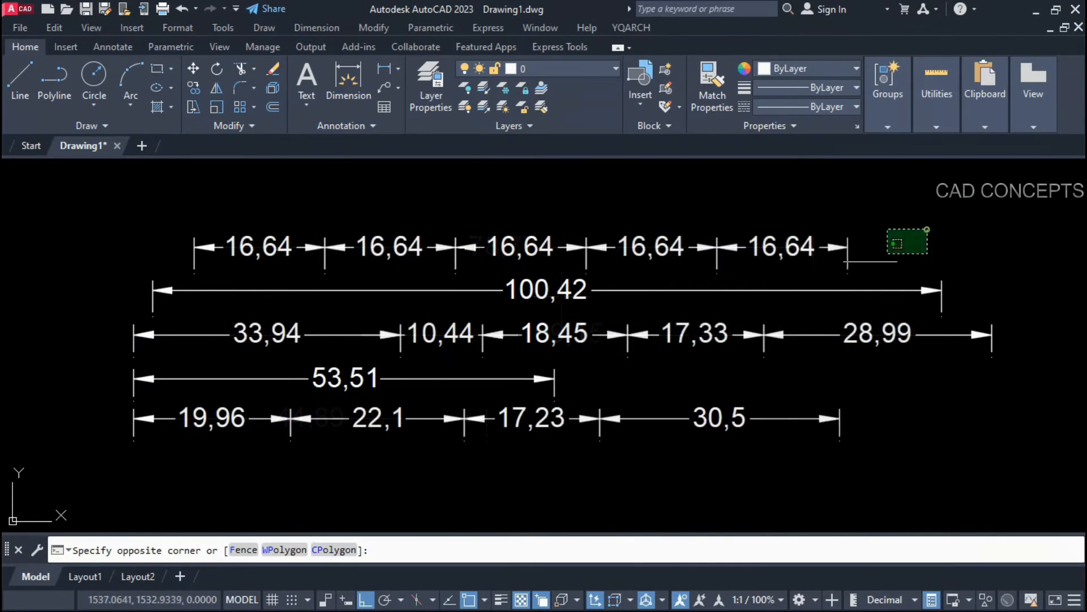
Step: Delete the 100,42 and 53,51 dimensions
left_click(97, 456)
key("Escape")
left_click(478, 291)
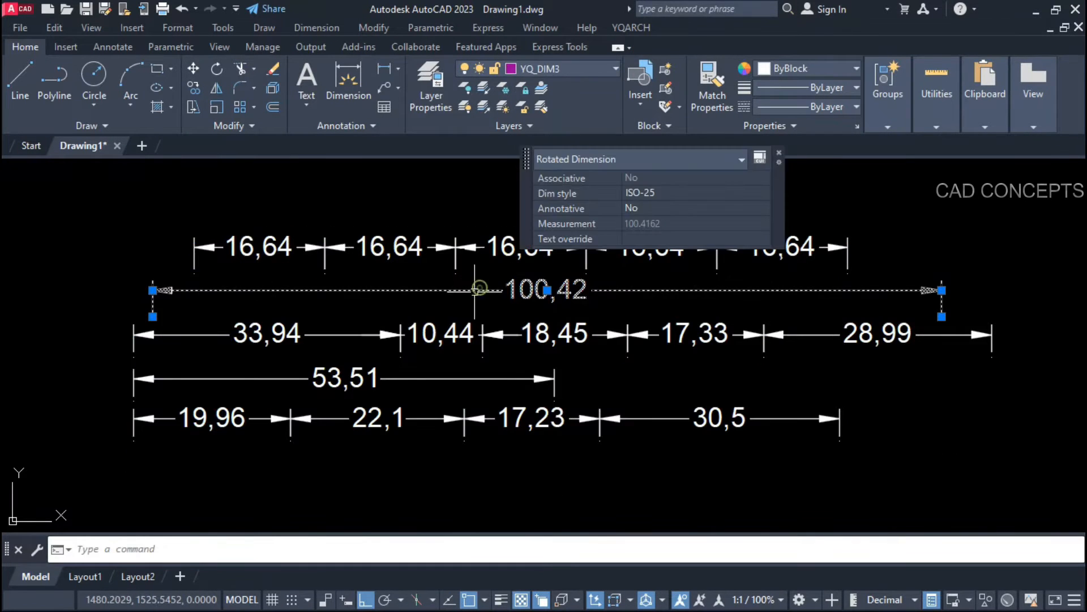
key("Delete")
left_click(452, 378)
key("Delete")
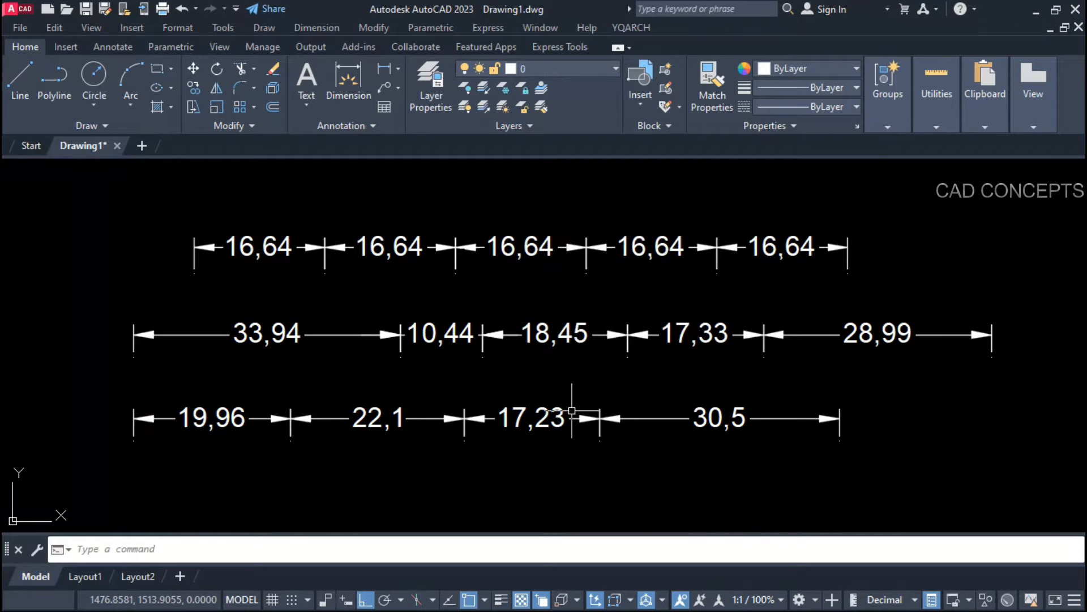
Step: Merge the five 16,64 top-row dimensions into one 83,2 dimension
key("Return")
left_click(891, 208)
left_click(131, 260)
key("Return")
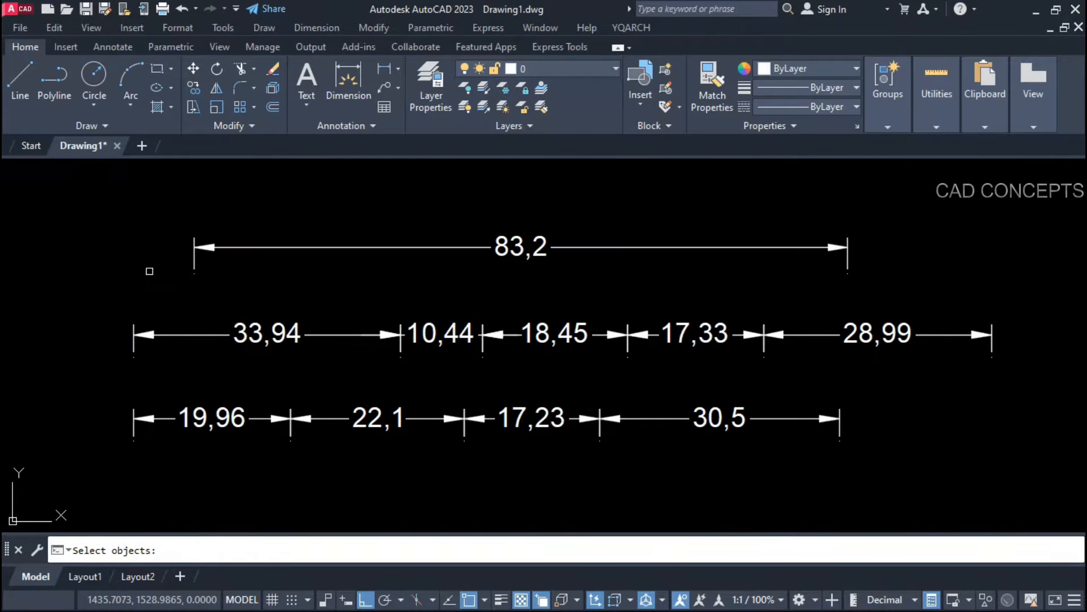
key("Return")
Step: Label all objects' sides with plain text lengths using DB, then undo the labels
type("DB")
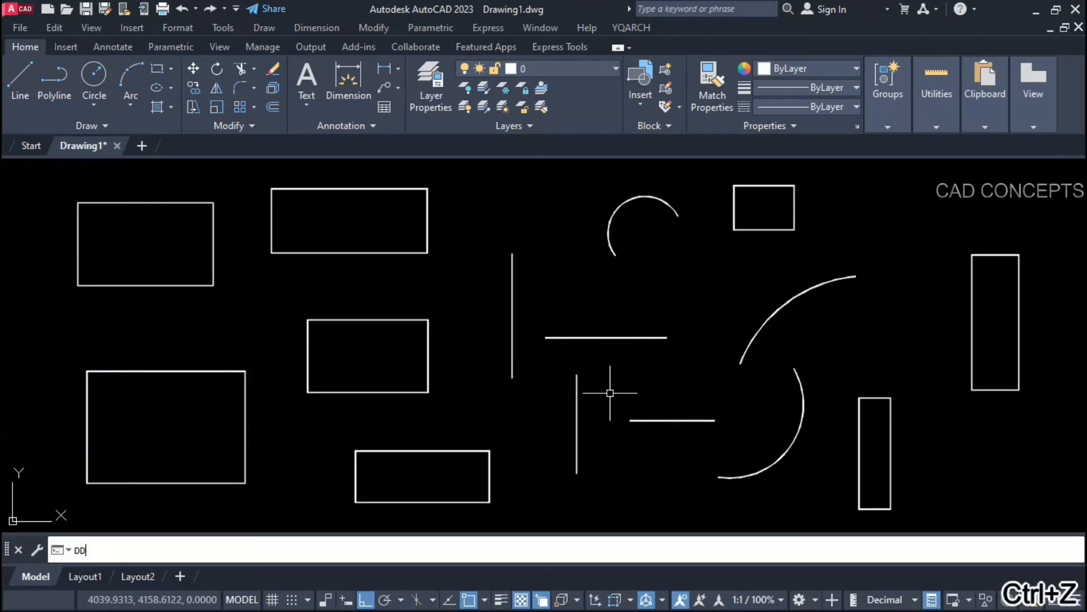
key("Return")
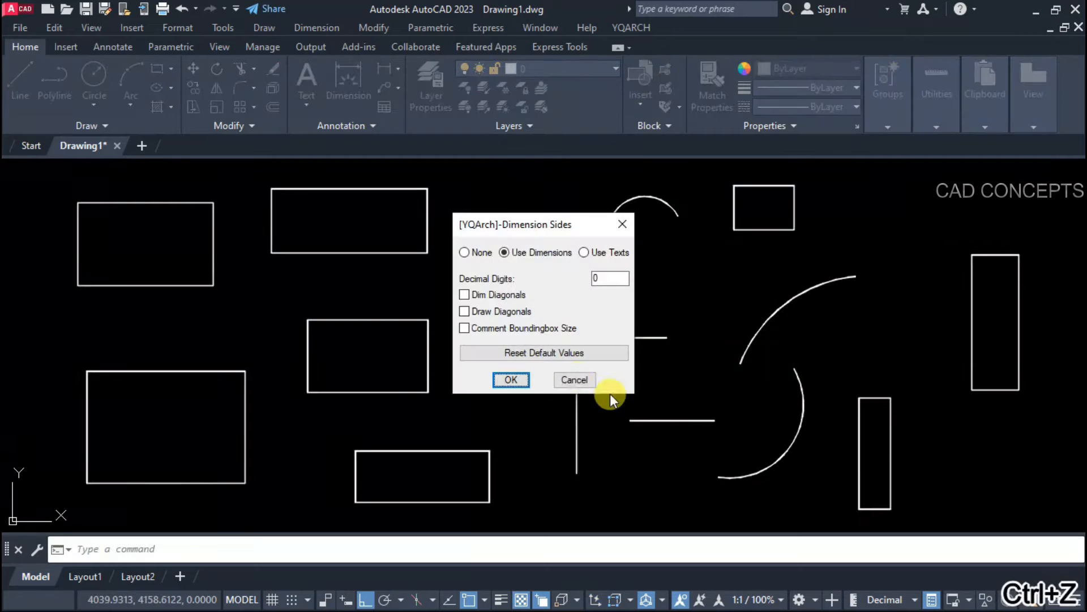
left_click(584, 252)
left_click(511, 379)
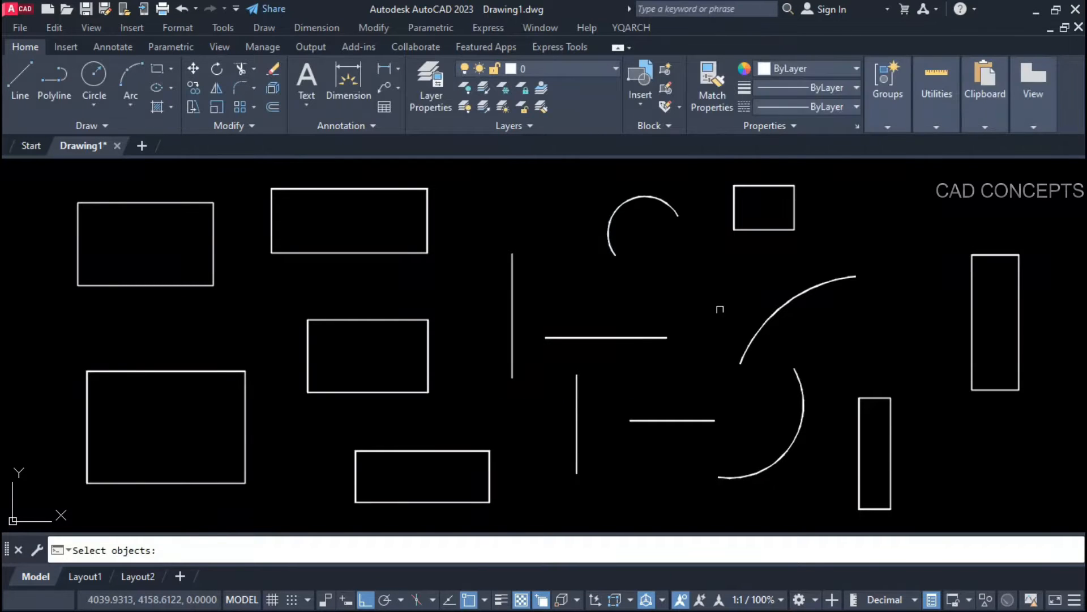
left_click(997, 182)
left_click(62, 520)
key("Return")
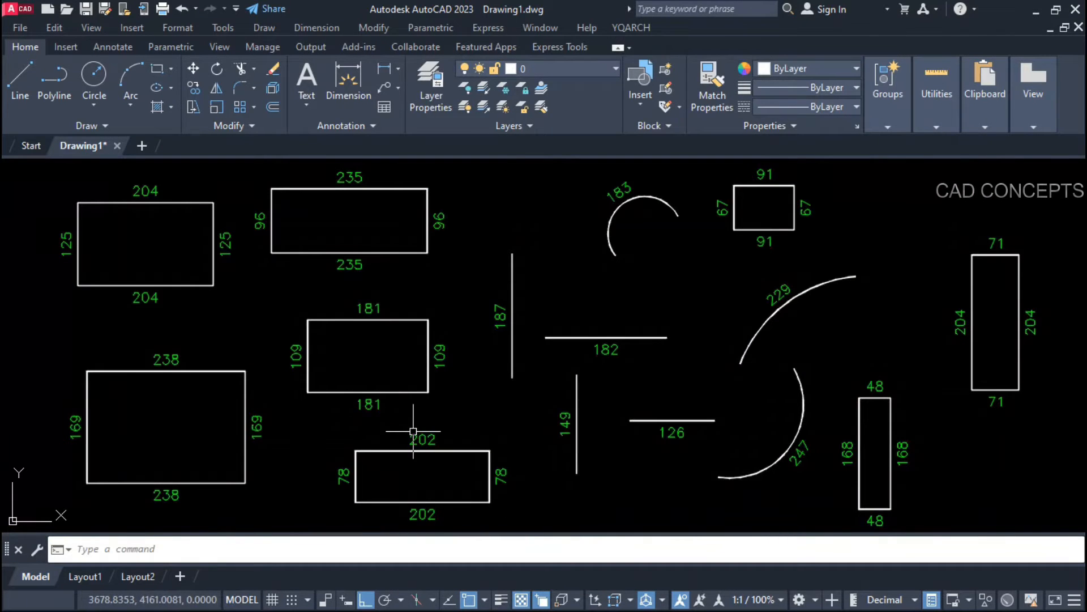
mouse_move(414, 431)
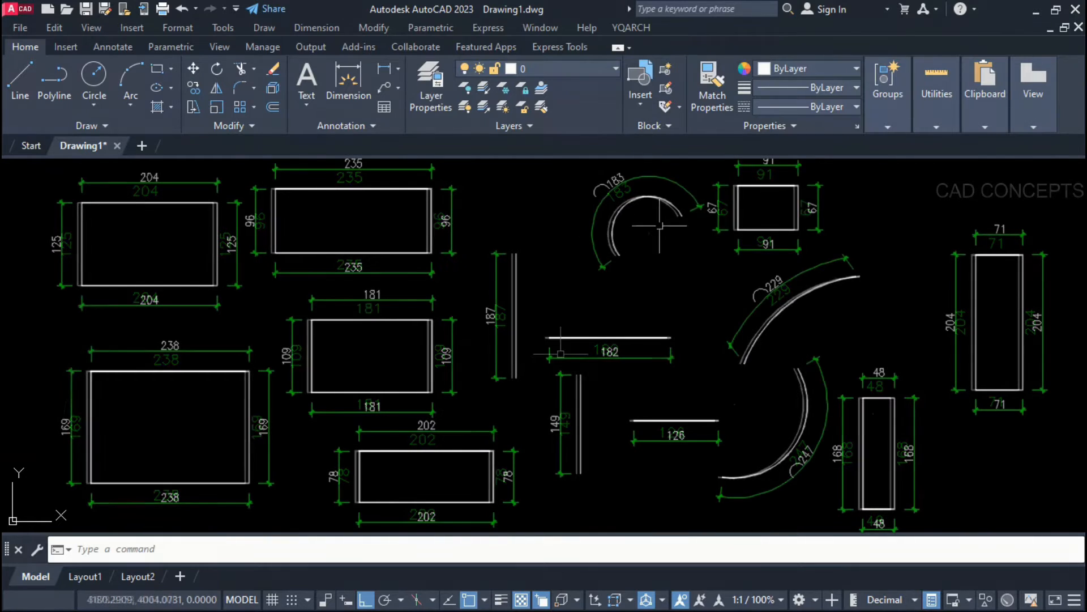
key("ctrl+z")
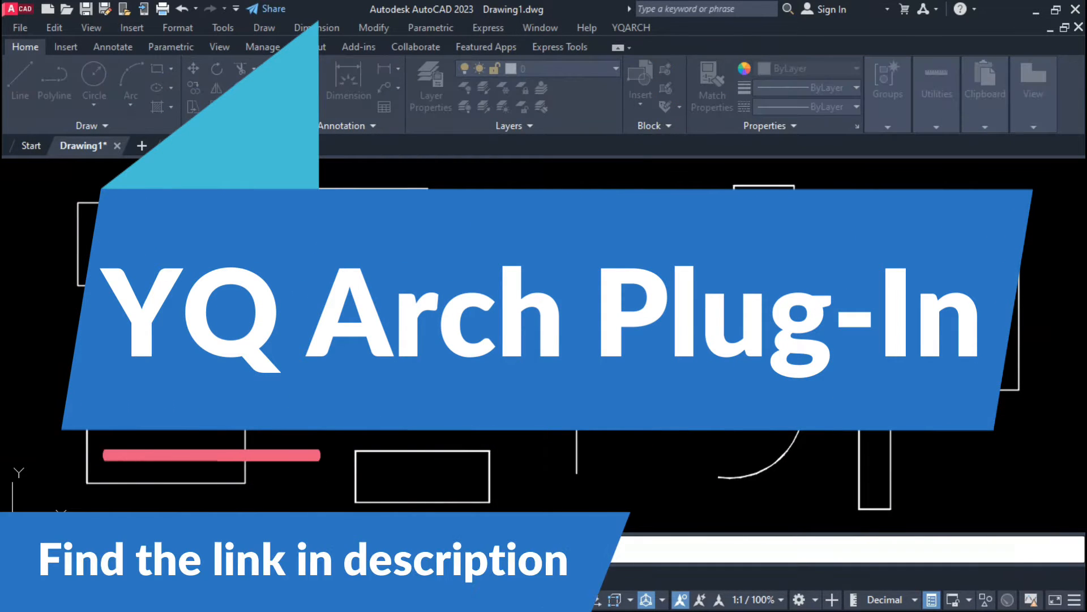
Step: Window-select the whole drawing again to dimension every object
left_click(997, 182)
left_click(62, 530)
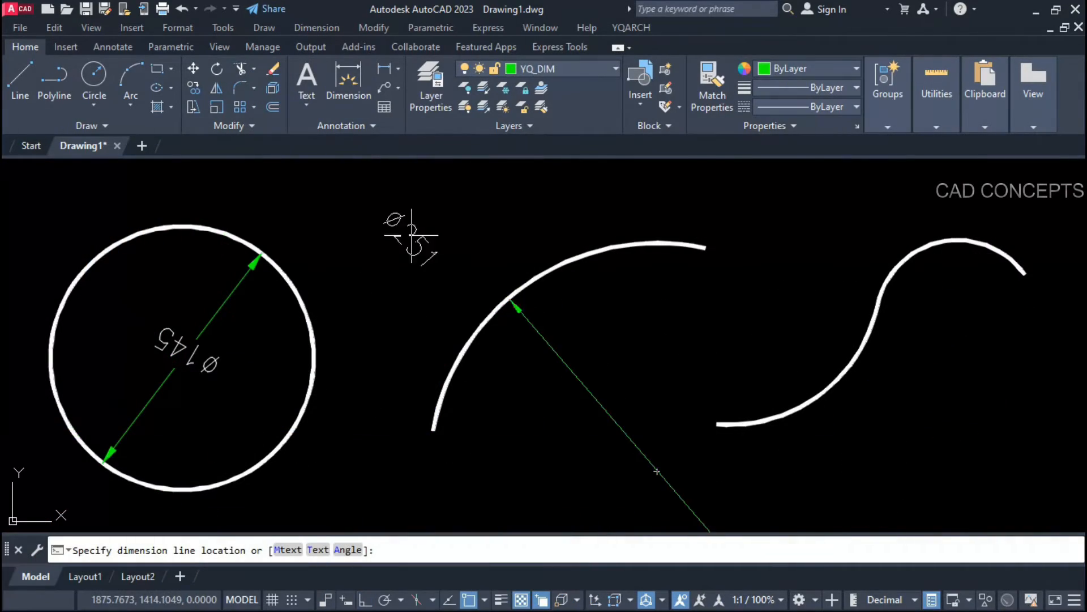
scroll(430, 238, "down", 2)
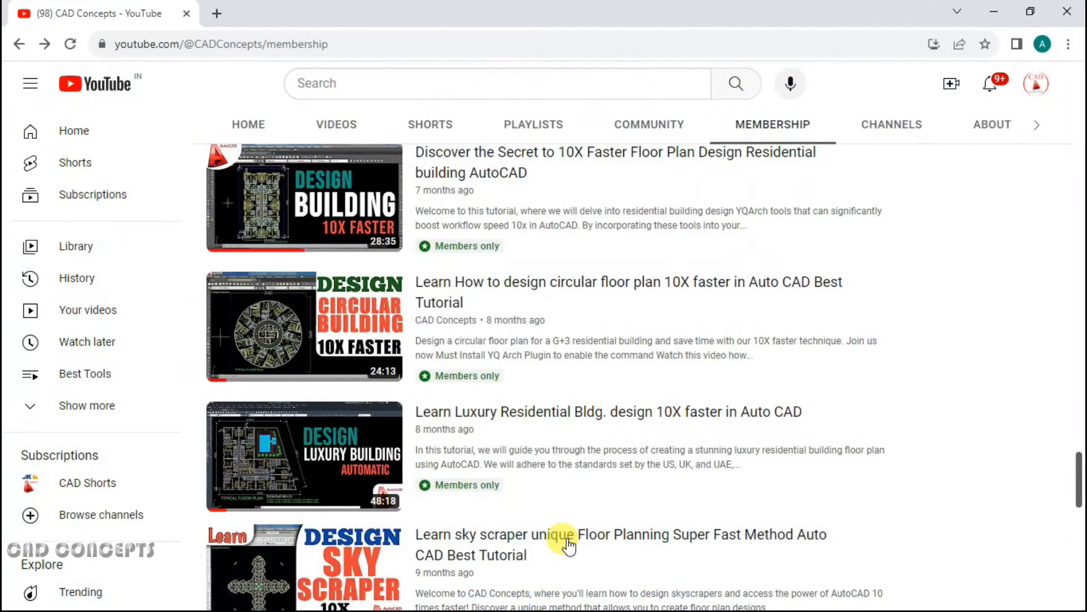
scroll(569, 545, "up", 3)
scroll(569, 545, "up", 12)
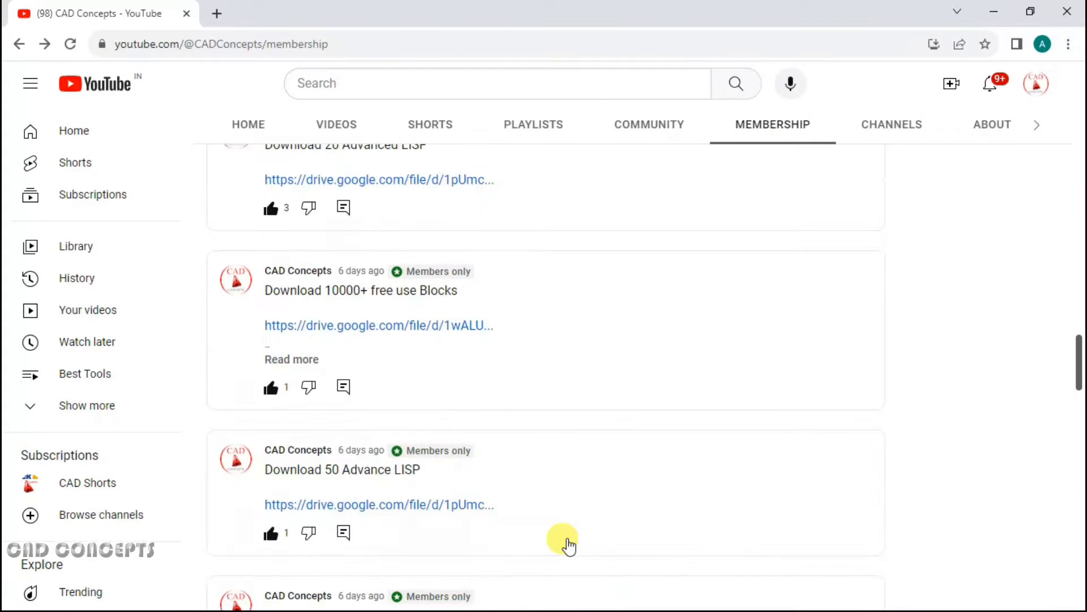
scroll(569, 546, "down", 12)
scroll(661, 549, "down", 3)
scroll(569, 547, "up", 10)
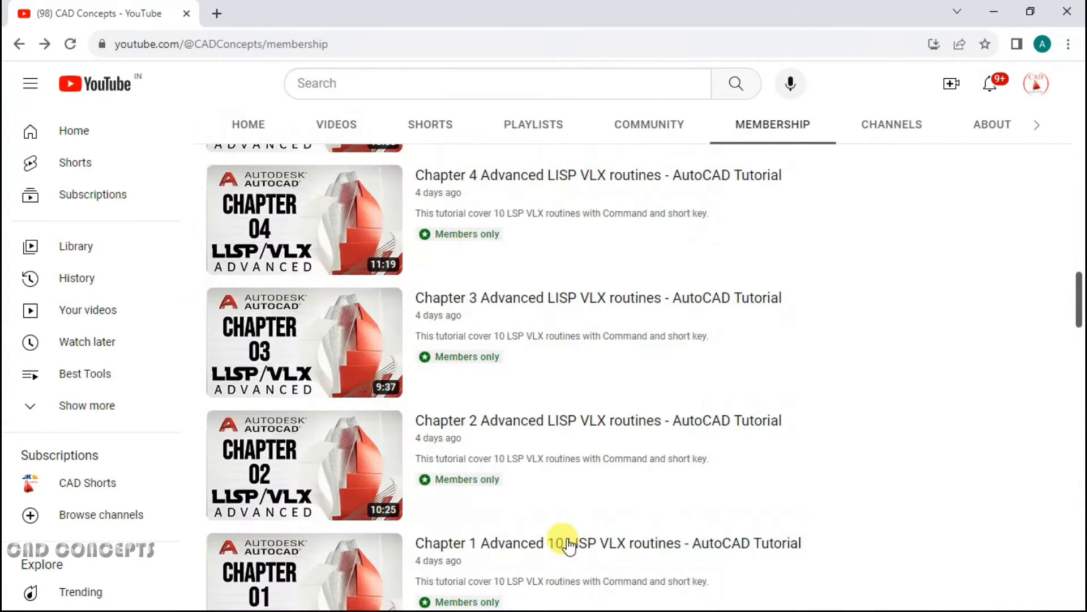
scroll(570, 545, "down", 15)
scroll(660, 546, "up", 20)
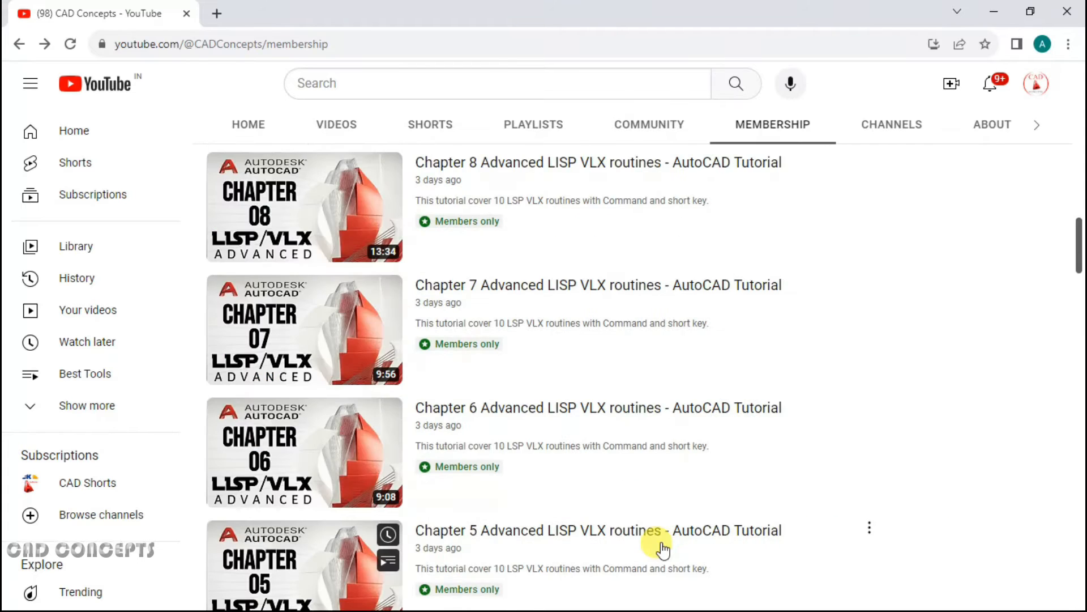
scroll(660, 548, "down", 20)
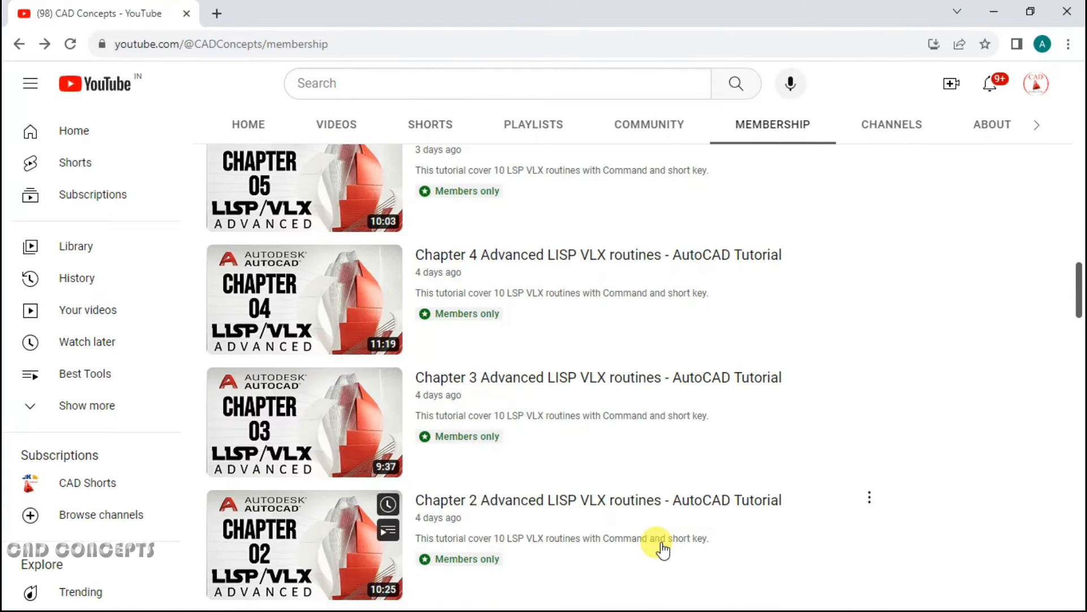
scroll(663, 548, "up", 12)
scroll(664, 547, "up", 7)
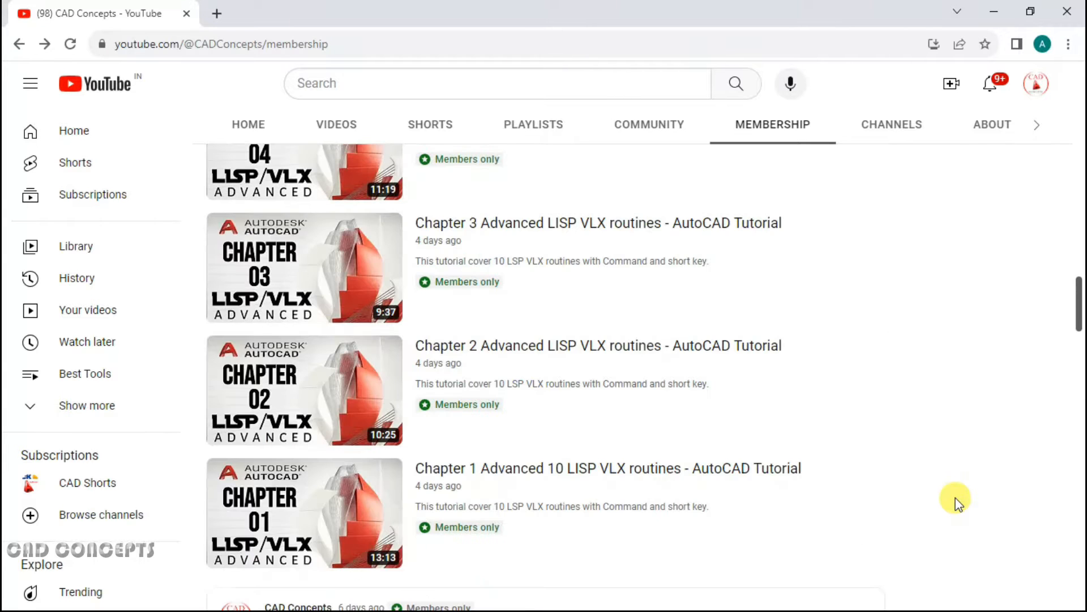
scroll(955, 501, "down", 15)
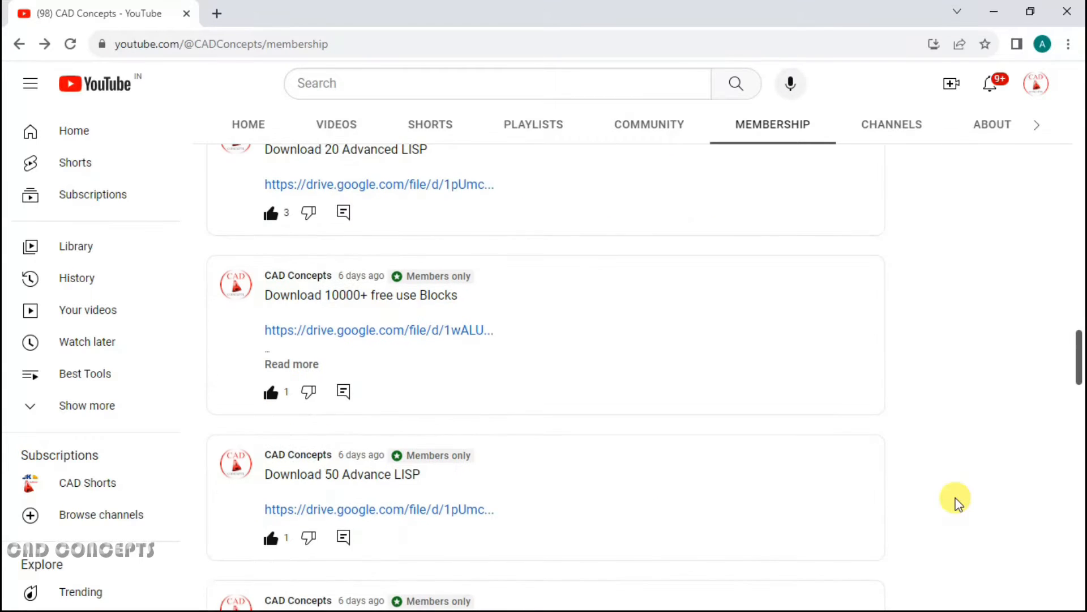
scroll(955, 499, "down", 7)
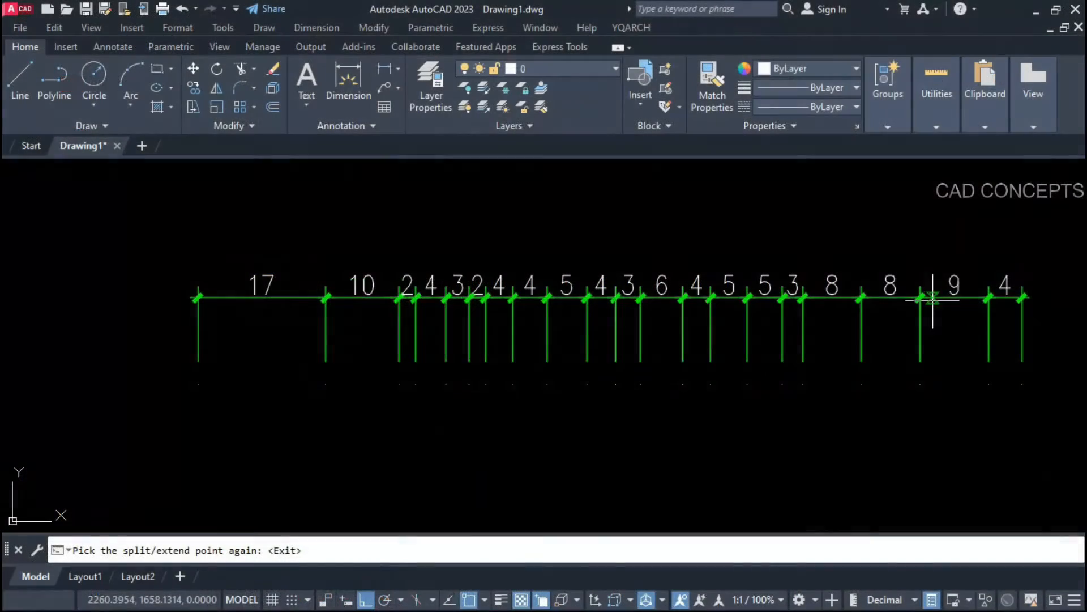
Step: Split the 9 into 2 and 7, the 7, both 8s, 17 into 13 and 4, 13 into 6 and 7, 6 into 3 and 3, and the 5
left_click(933, 297)
left_click(961, 298)
left_click(879, 302)
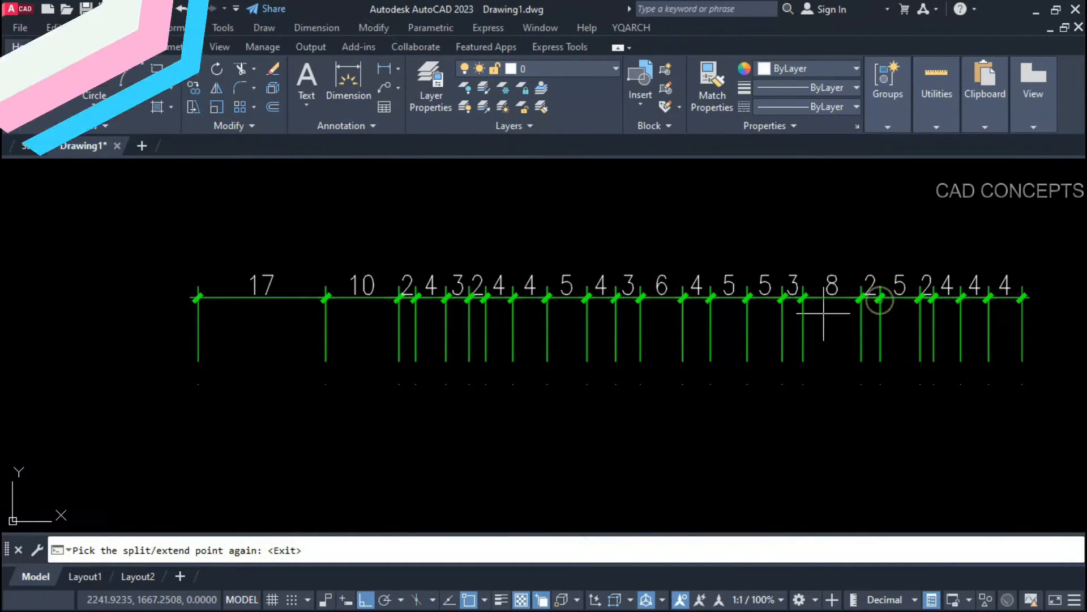
left_click(824, 303)
scroll(374, 345, "up", 2)
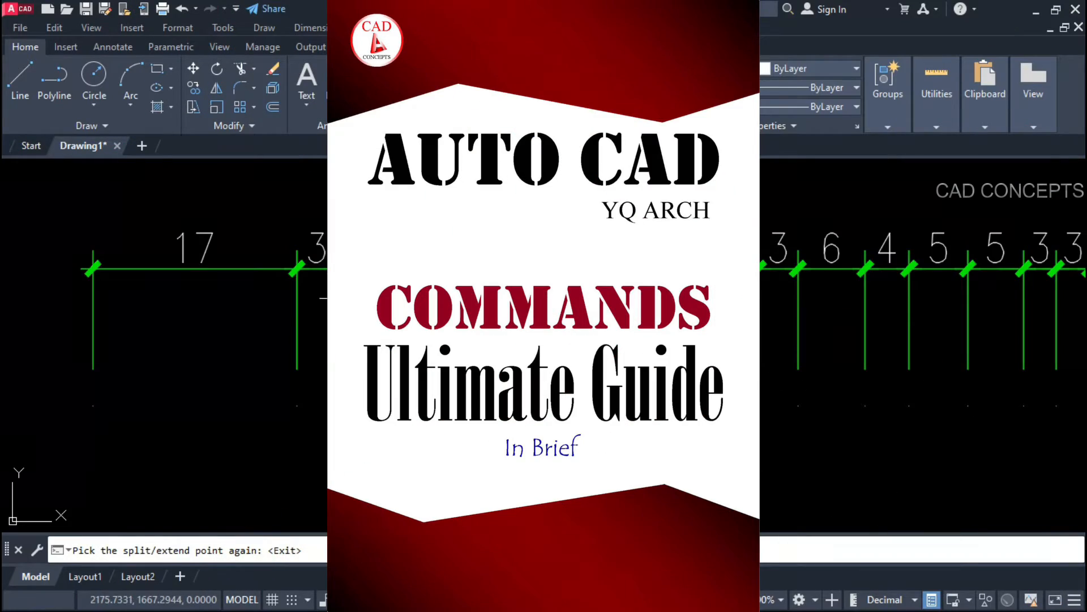
left_click(247, 275)
left_click(164, 271)
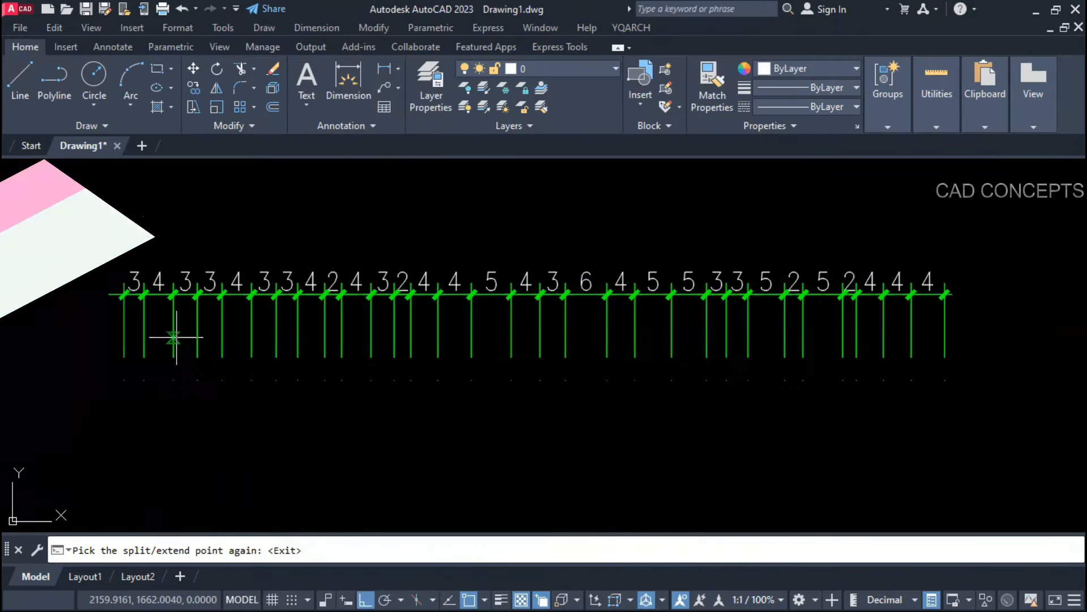
left_click(587, 295)
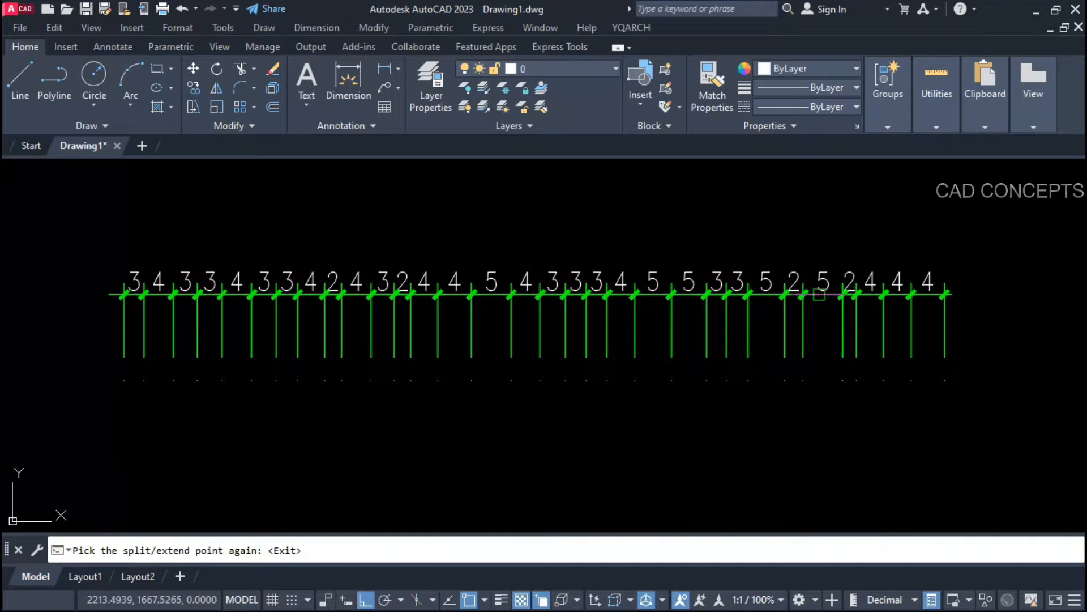
left_click(819, 294)
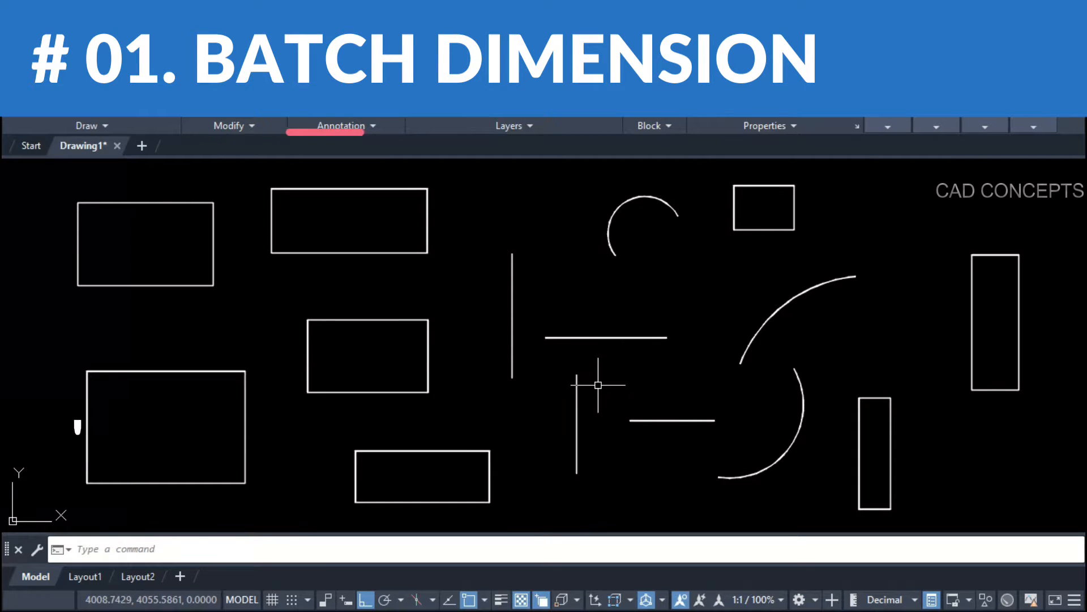
Step: Dimension all shapes with real dimensions via DDSS, e.g. 204×125 rectangles and a 229 arc, then undo
type("DDSS")
key("Return")
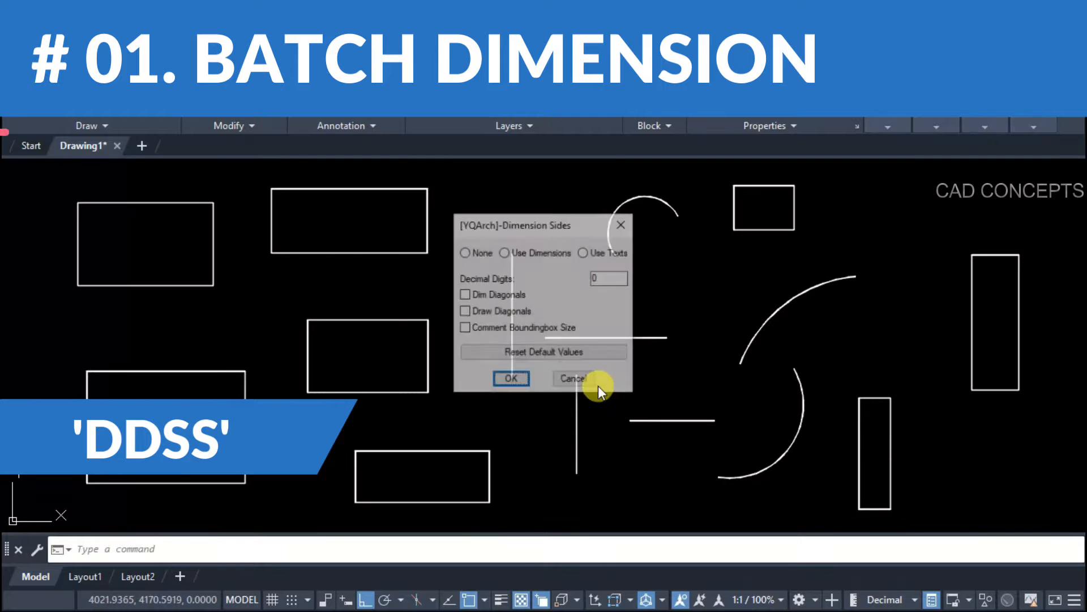
left_click(525, 253)
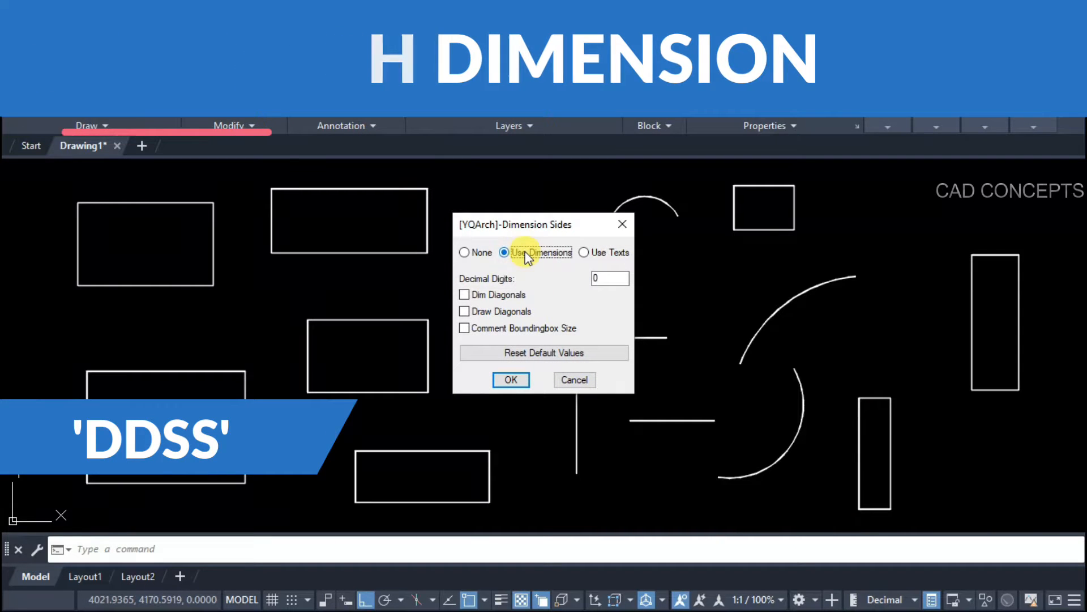
left_click(512, 378)
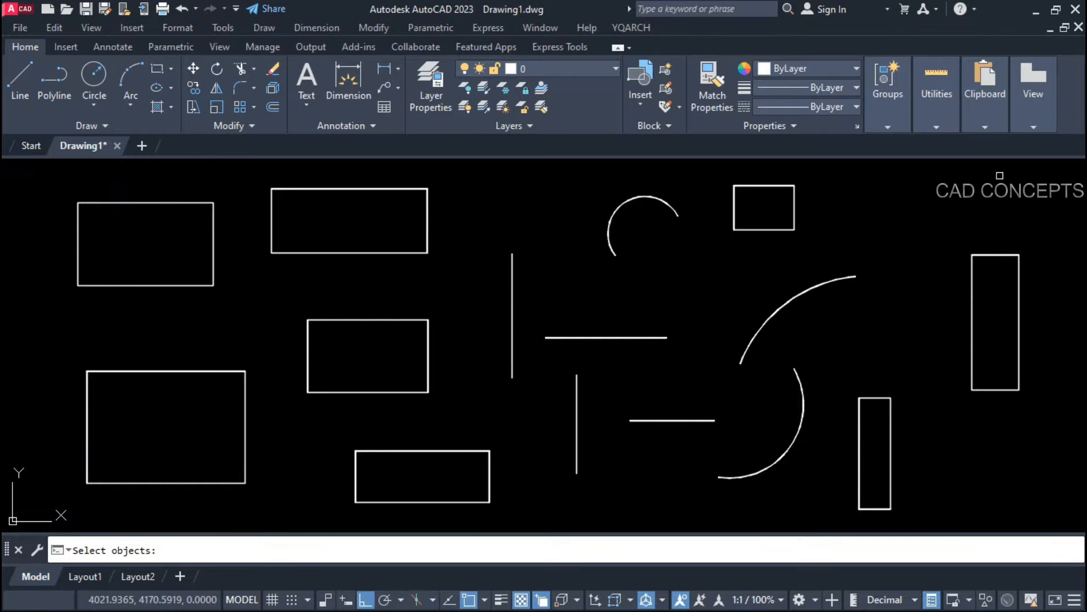
mouse_move(1000, 175)
left_mouse_down()
mouse_move(496, 405)
mouse_move(14, 513)
mouse_move(34, 503)
left_mouse_up()
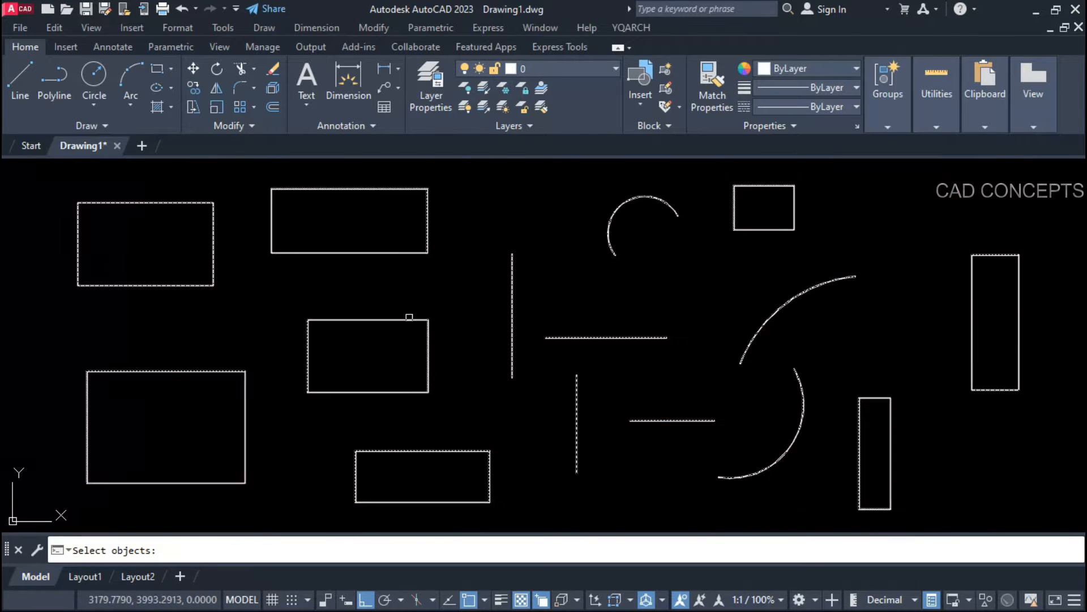
key("Return")
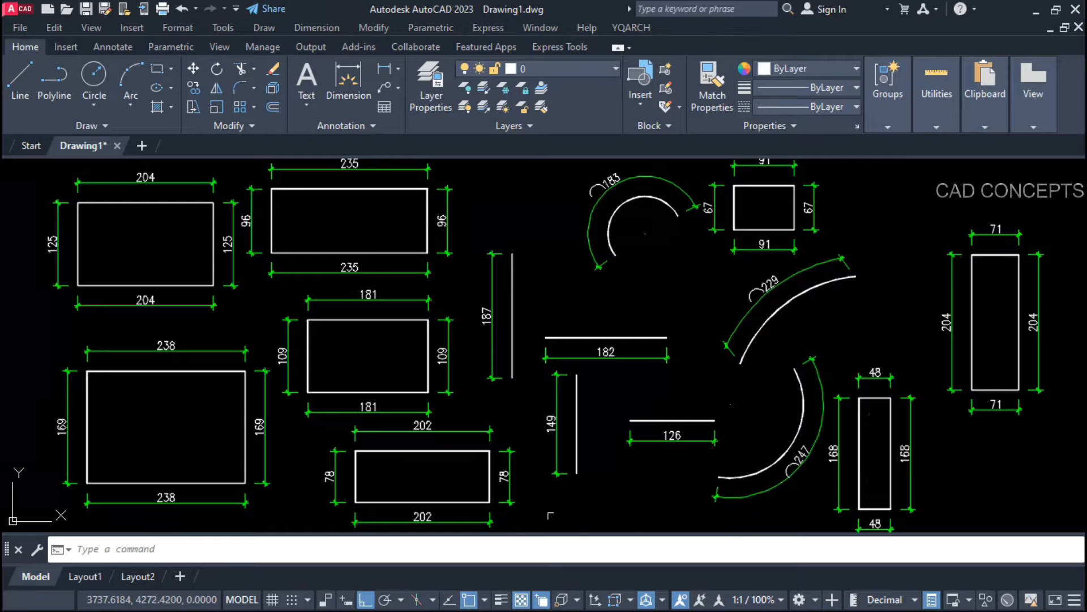
middle_click_drag(703, 496, 707, 495)
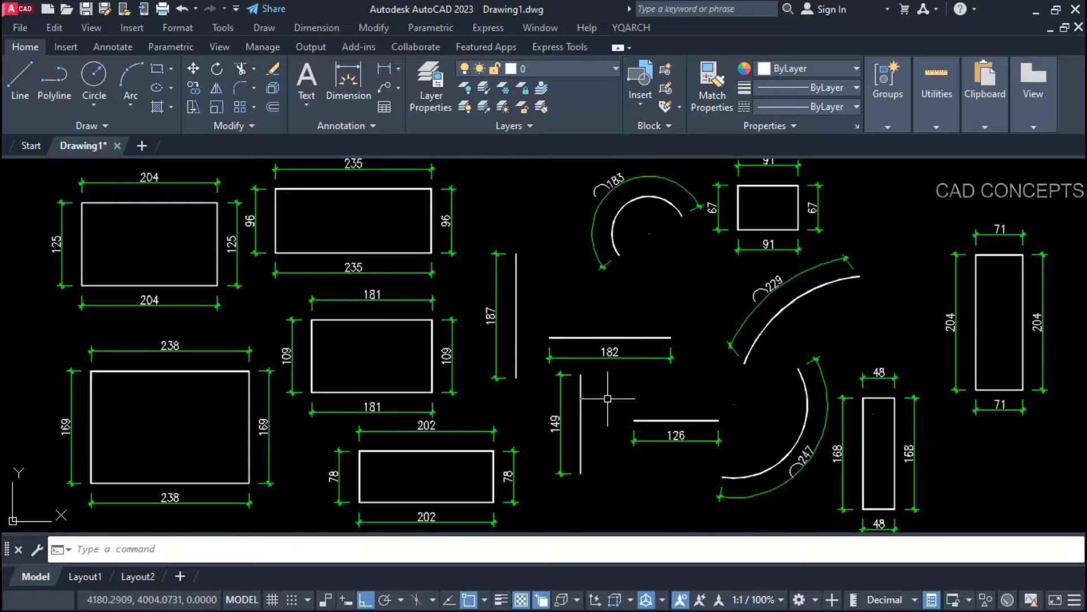
key("ctrl+z")
key("ctrl+z")
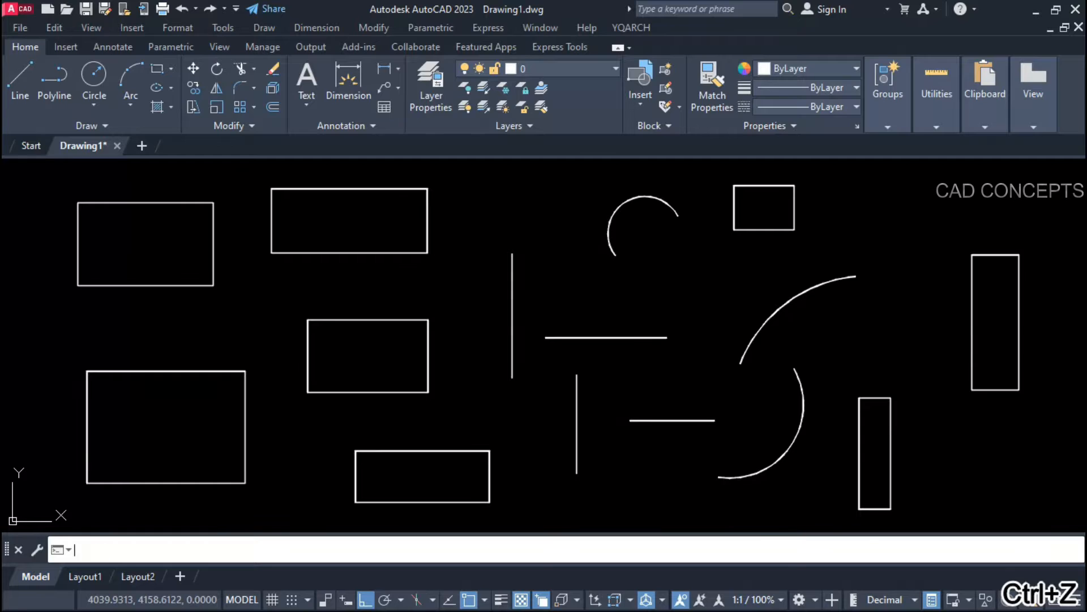
Step: Apply Dimension Sides with Use Texts to a crossing selection of all shapes
key("Return")
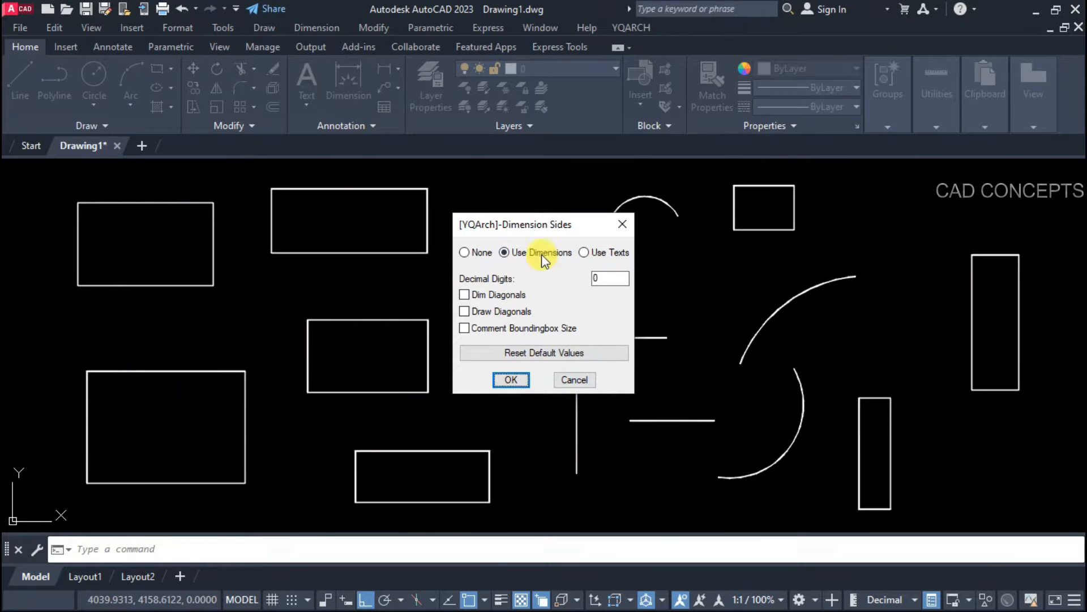
left_click(585, 252)
left_click(511, 378)
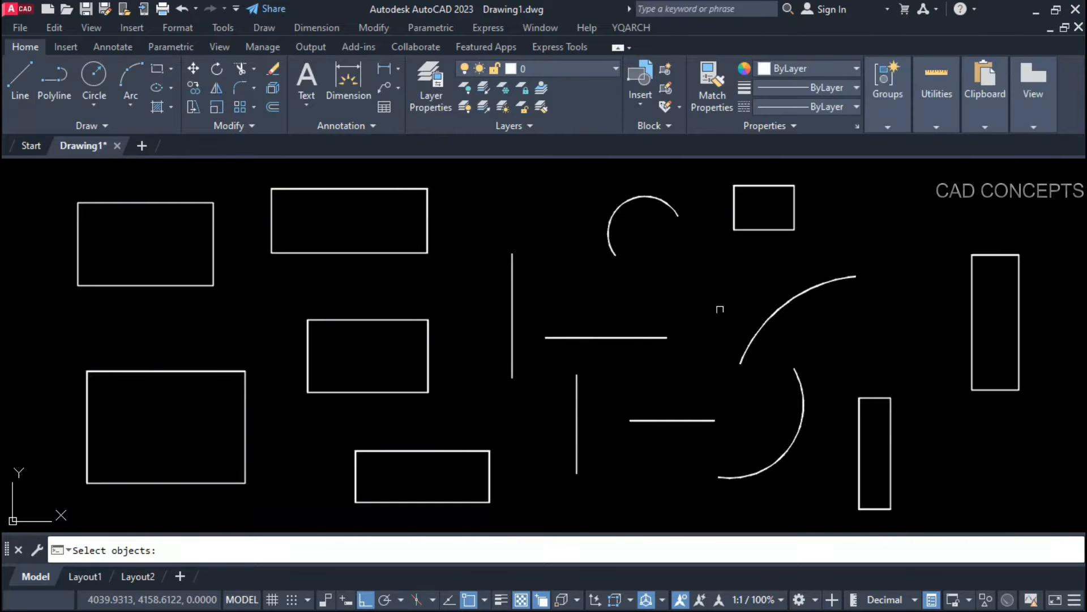
left_click(997, 182)
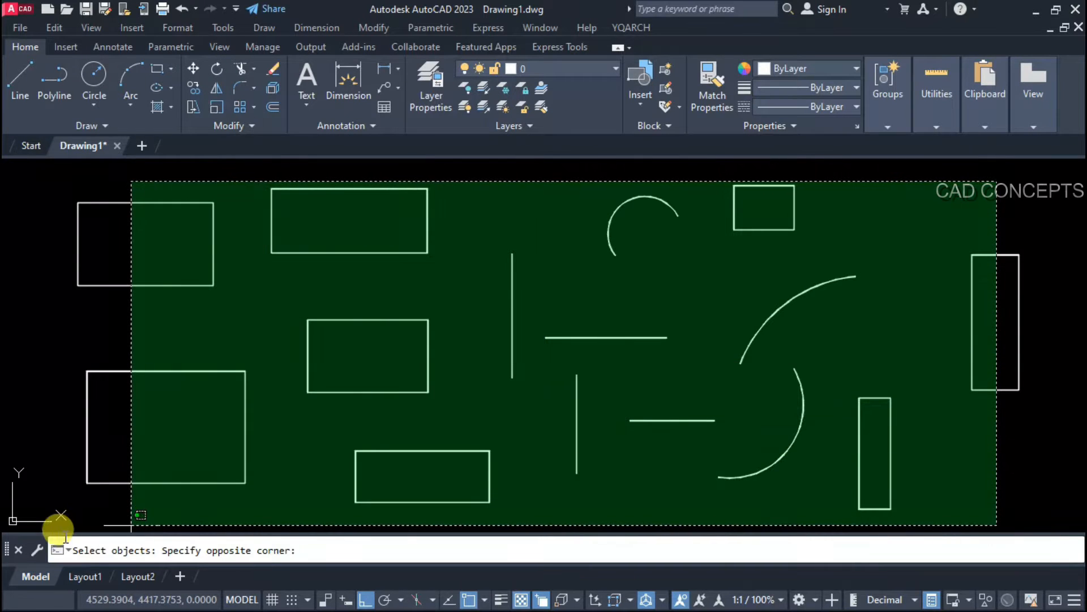
left_click(59, 502)
key("Return")
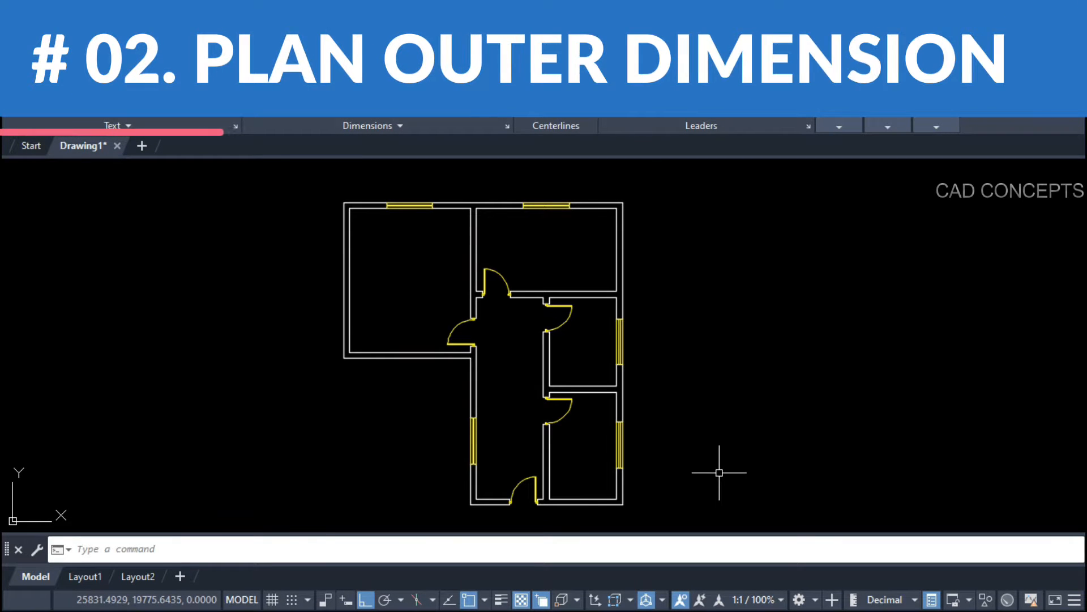
Step: Generate outer dimension chains on all four sides with GZ, totalling 913.1 wide and 990.1 high
middle_click_drag(718, 474, 723, 467)
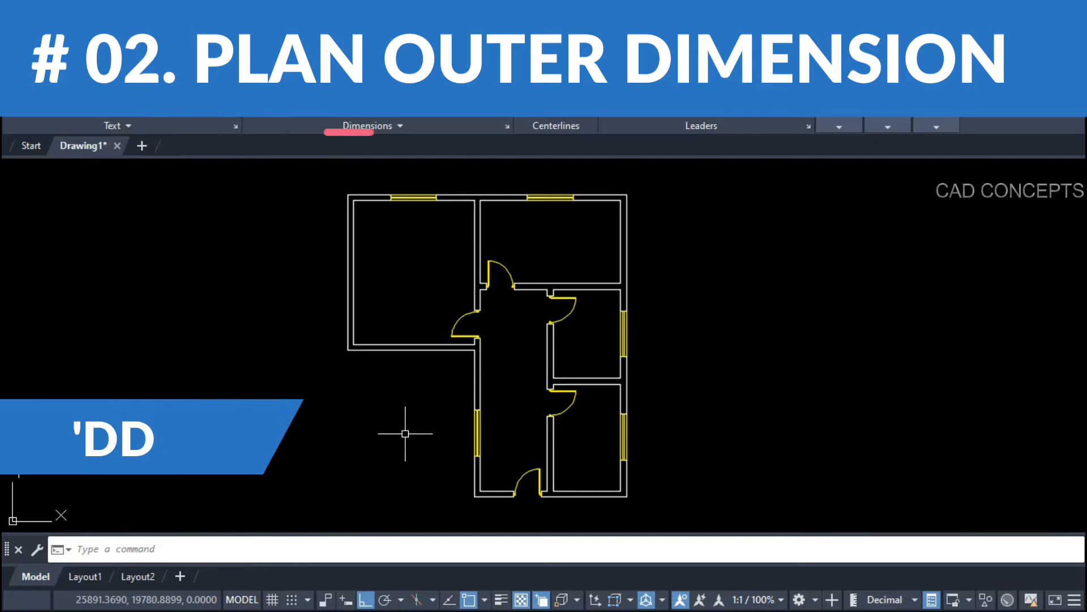
type("GZ")
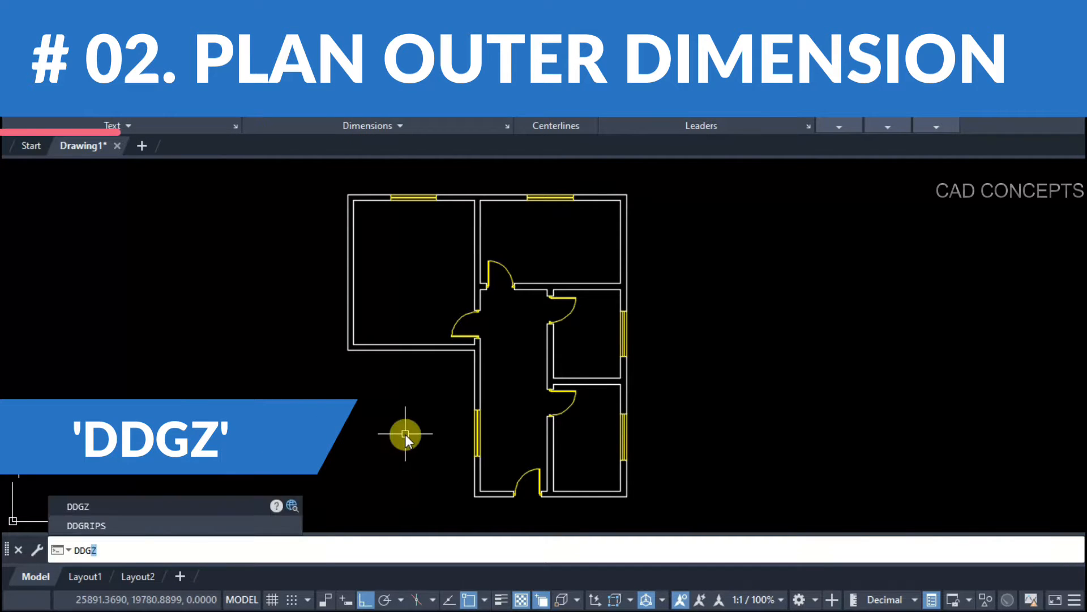
key("Return")
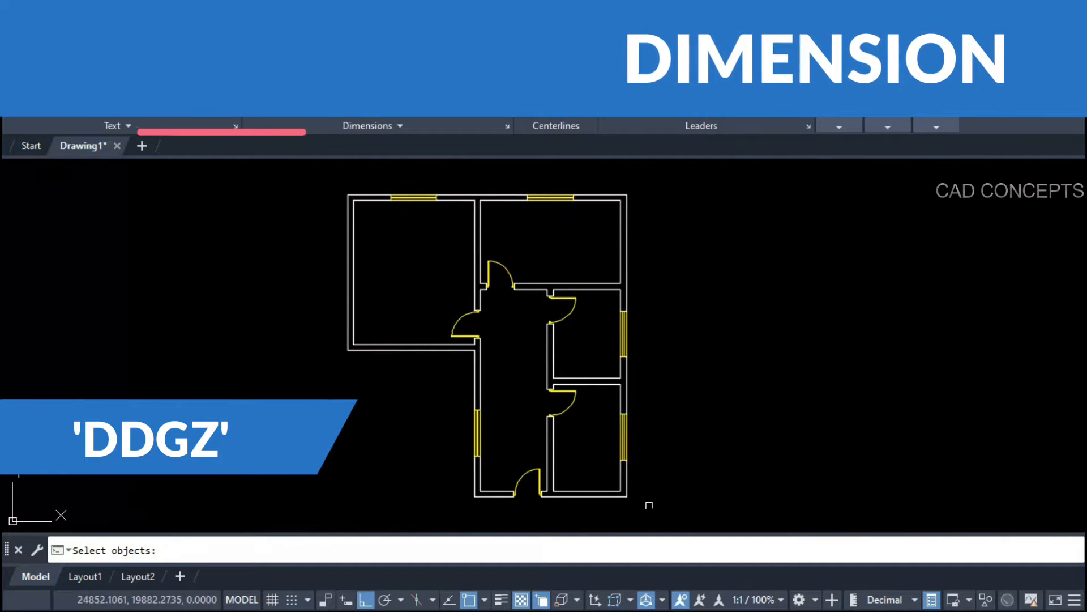
left_click(665, 519)
left_click(212, 187)
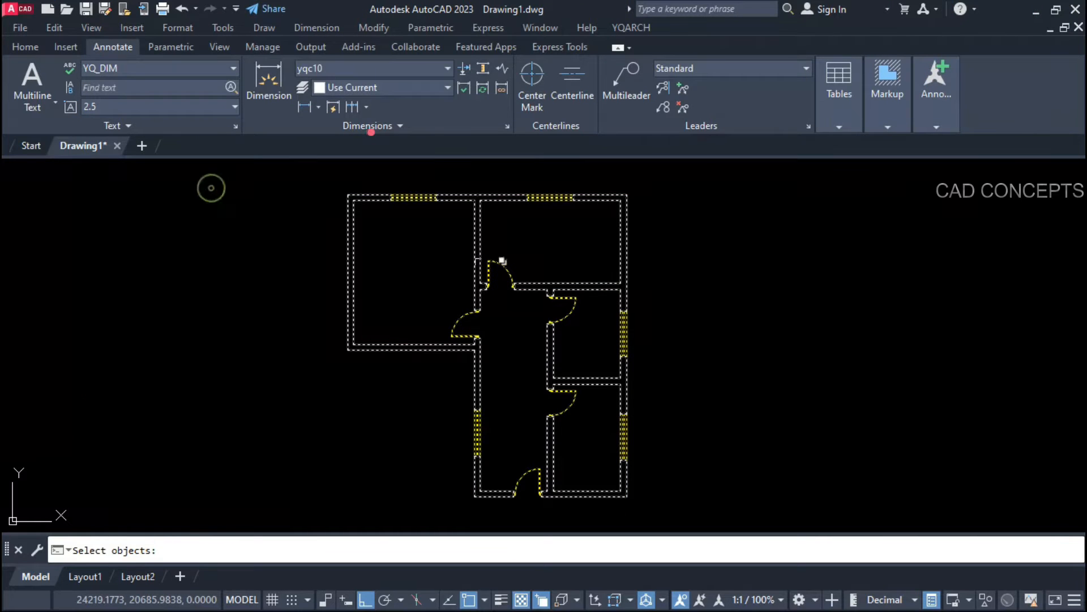
right_click(418, 292)
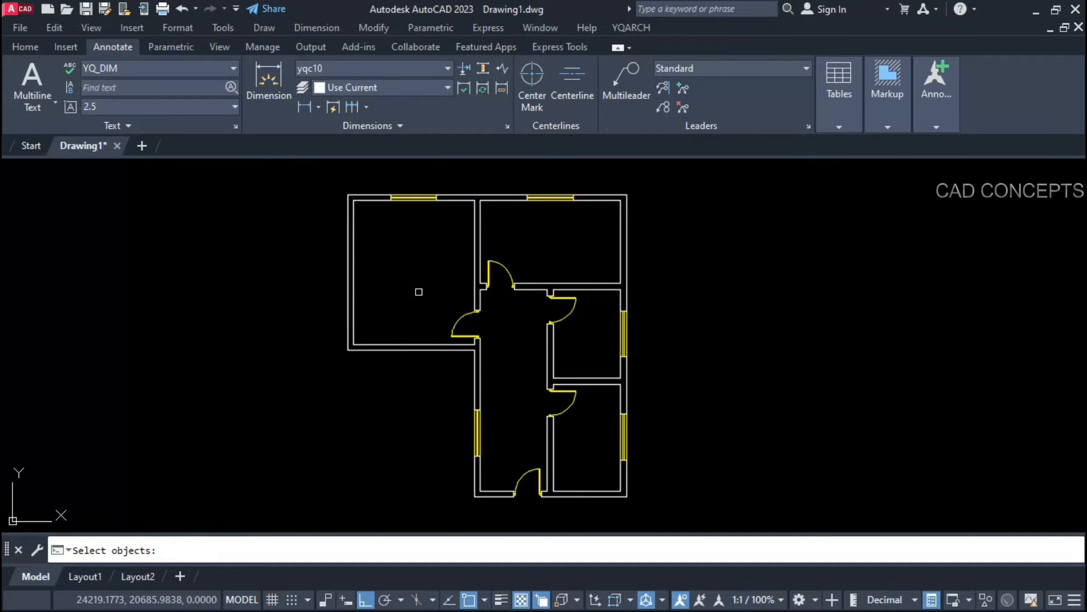
right_click(419, 292)
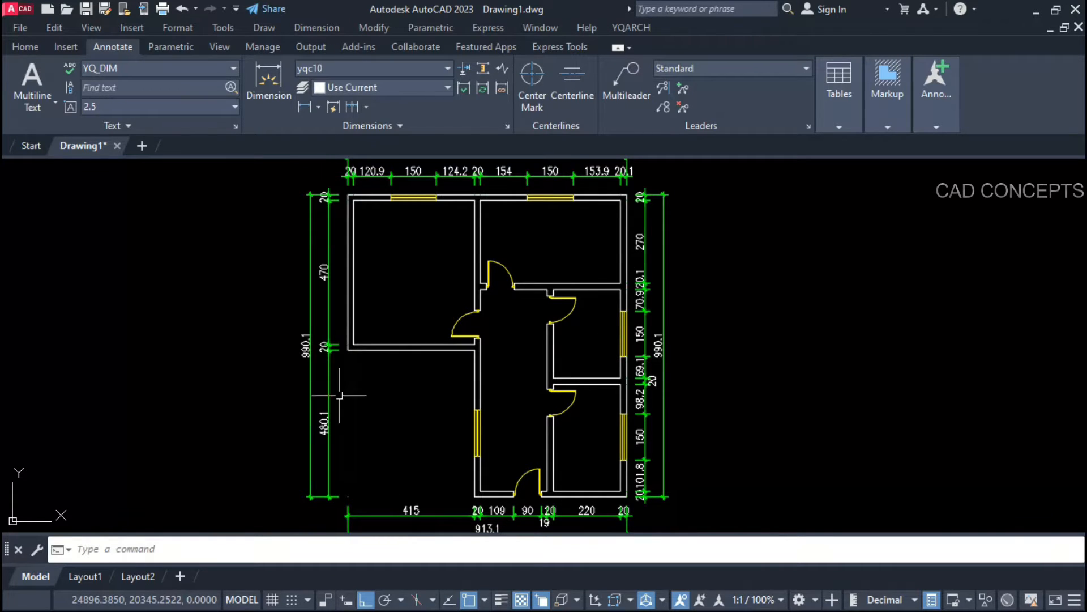
middle_click_drag(429, 404, 422, 432)
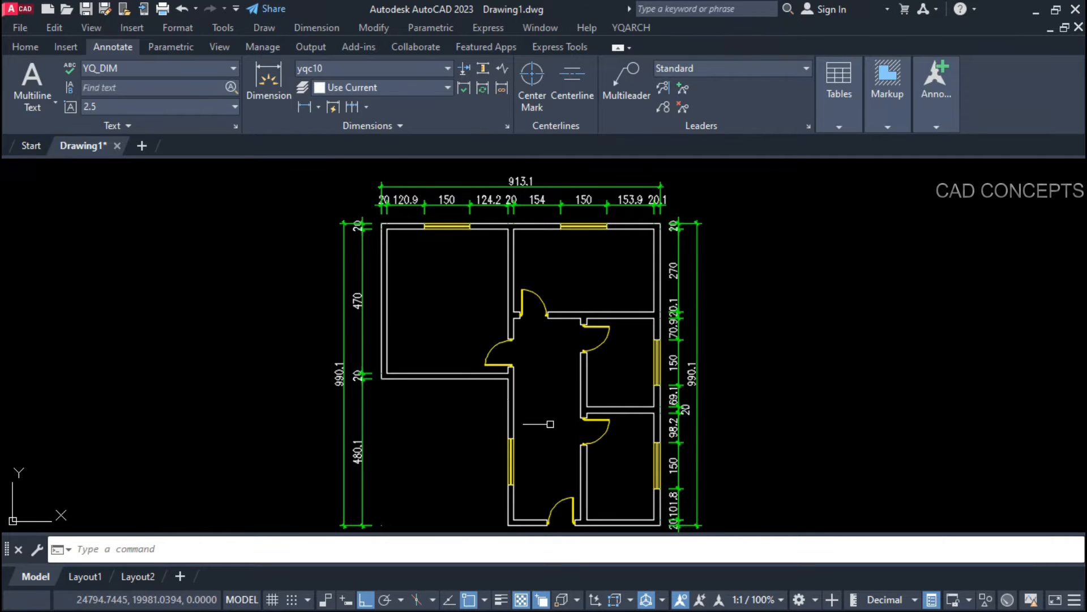
middle_click_drag(550, 423, 534, 407)
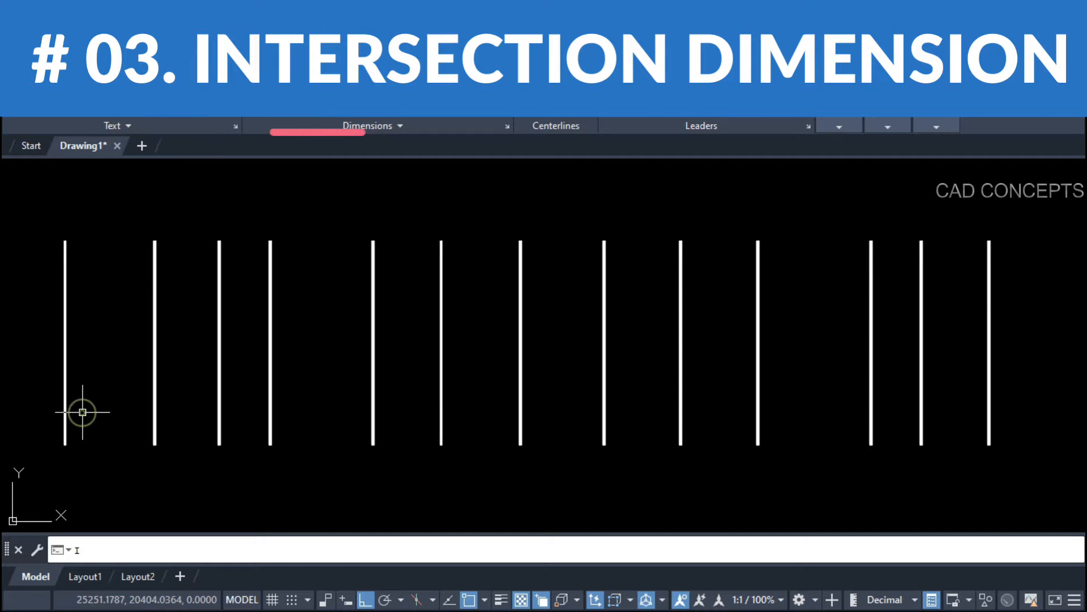
Step: Place a DDXX chain above the thirteen vertical lines, from 190.2 to 142.9, totalling 1958.4
left_click(48, 474)
left_click(1022, 208)
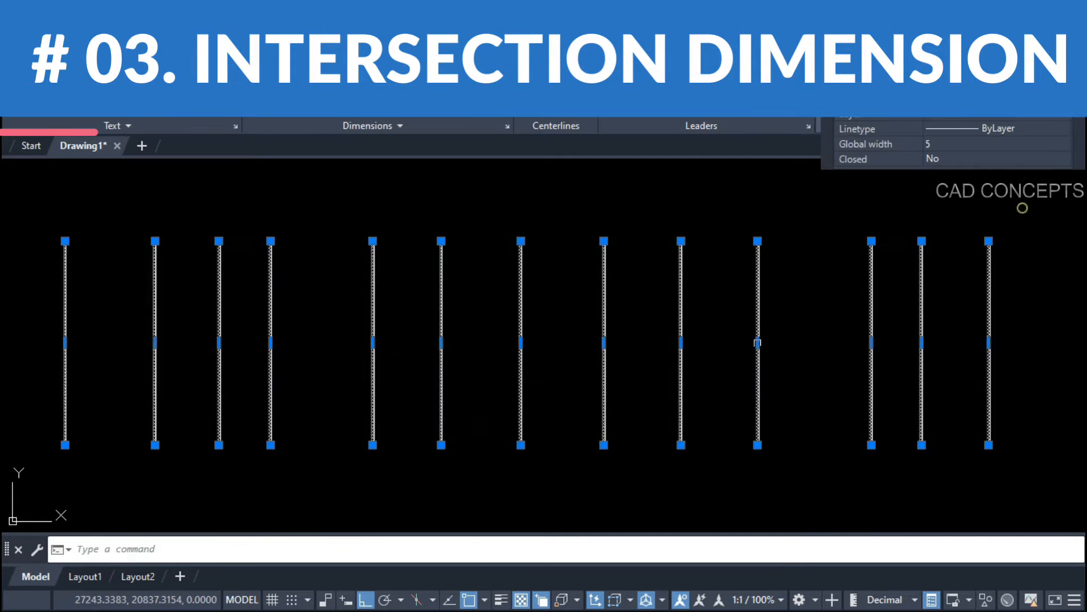
key("Escape")
type("DDXX")
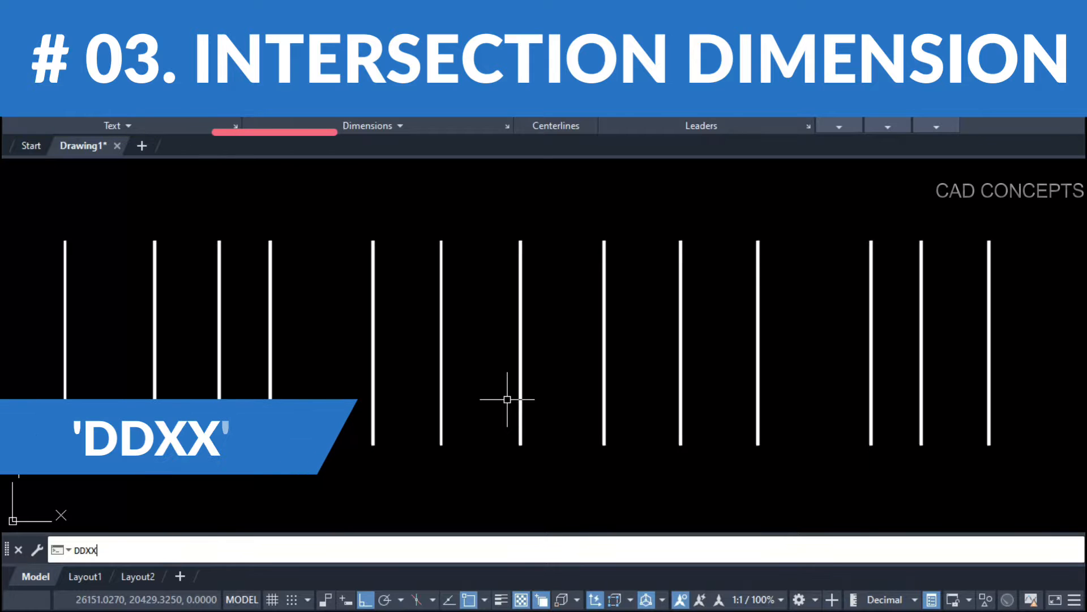
key("Return")
left_click(26, 330)
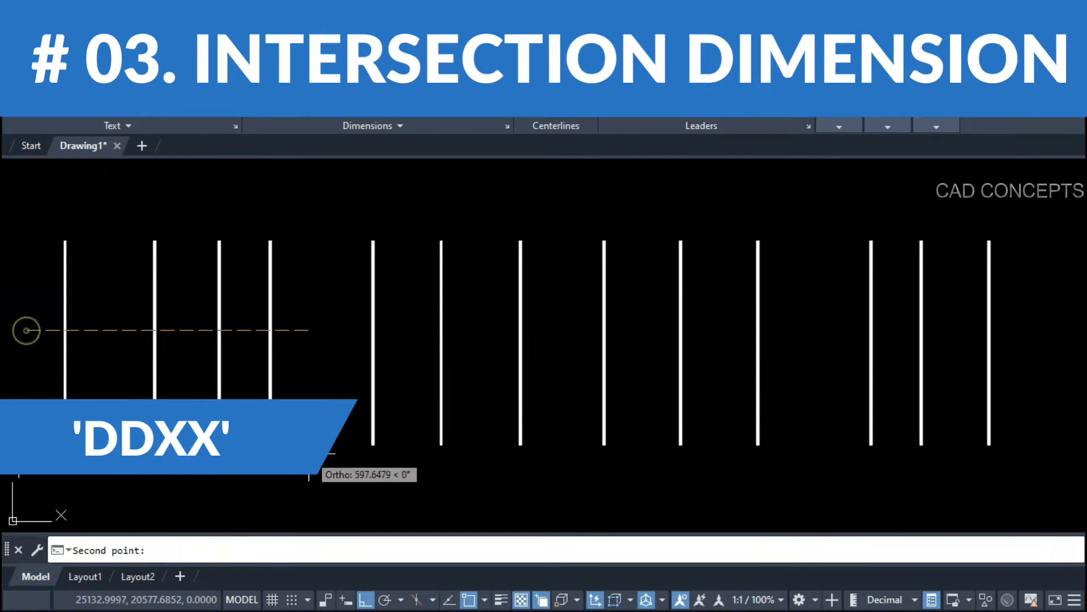
left_click(988, 330)
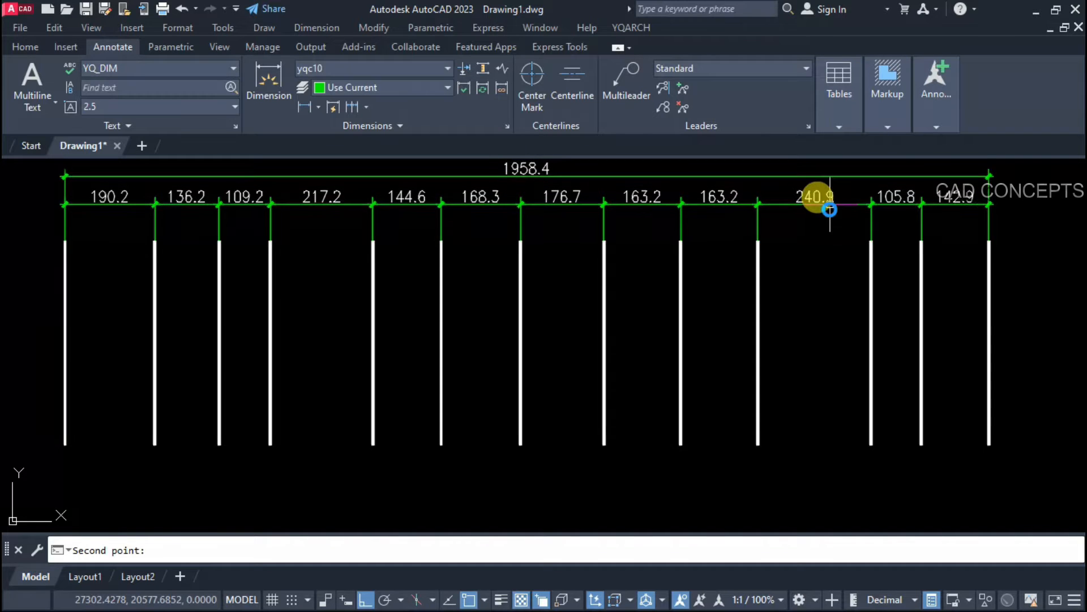
left_click(830, 209)
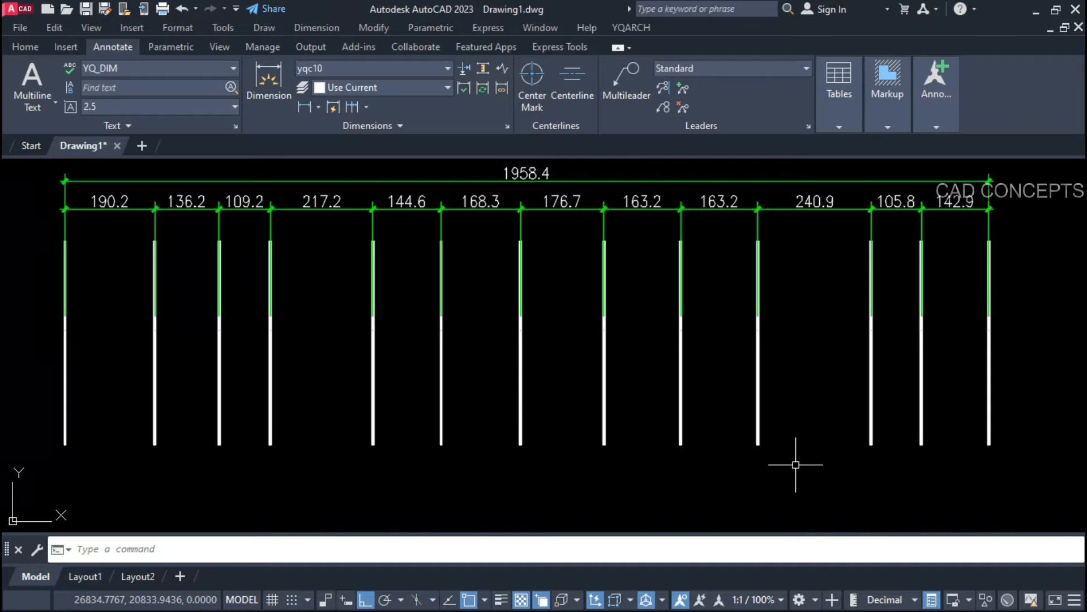
scroll(491, 347, "down", 2)
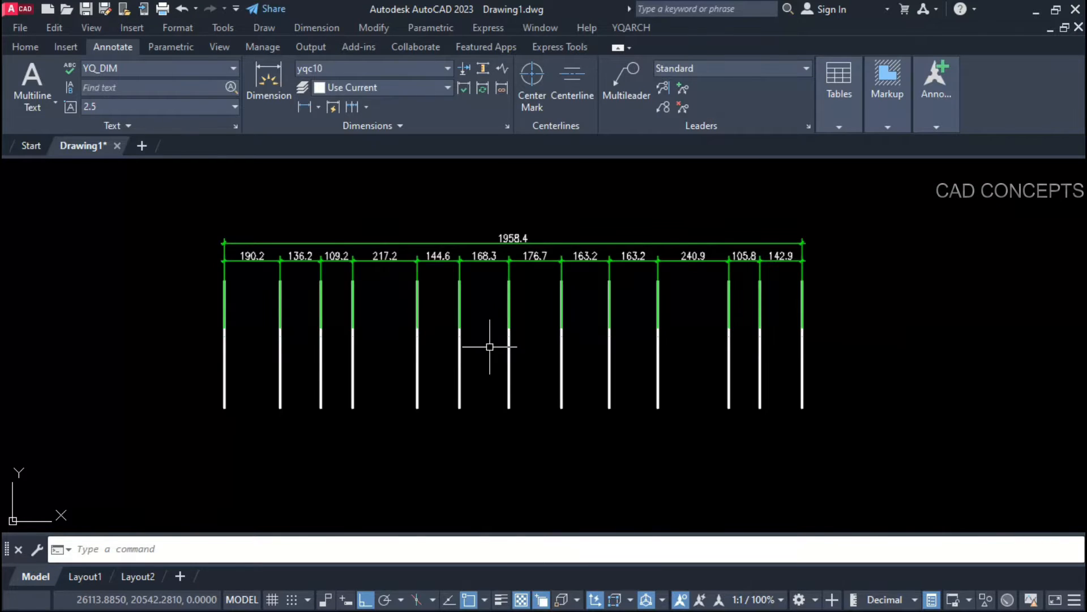
key("space")
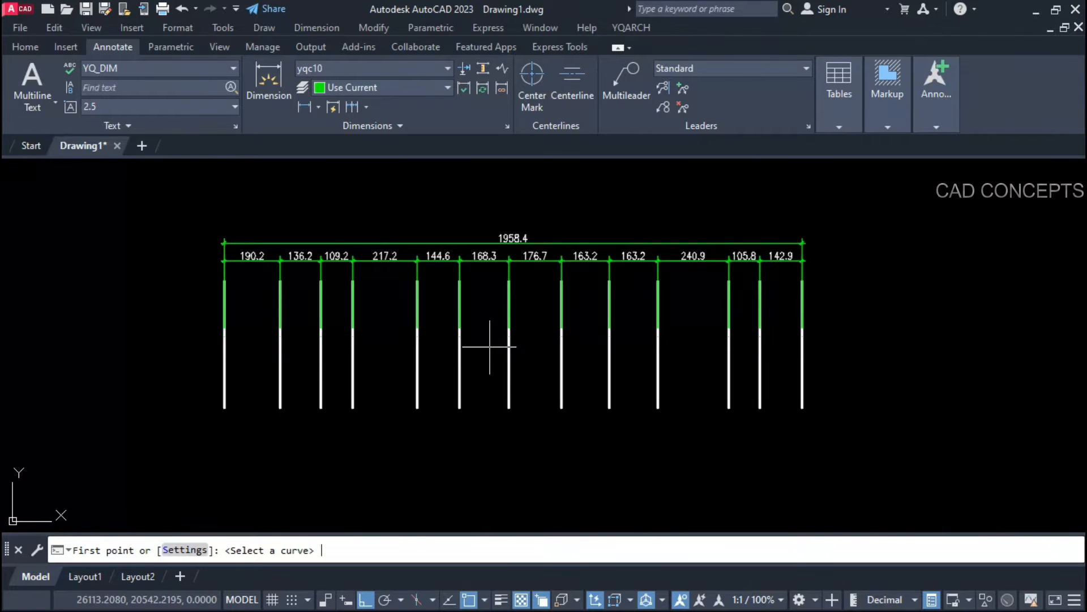
Step: Place a second 1958.4 chain below the lines, aligning its extension lines at a picked level
left_click(189, 555)
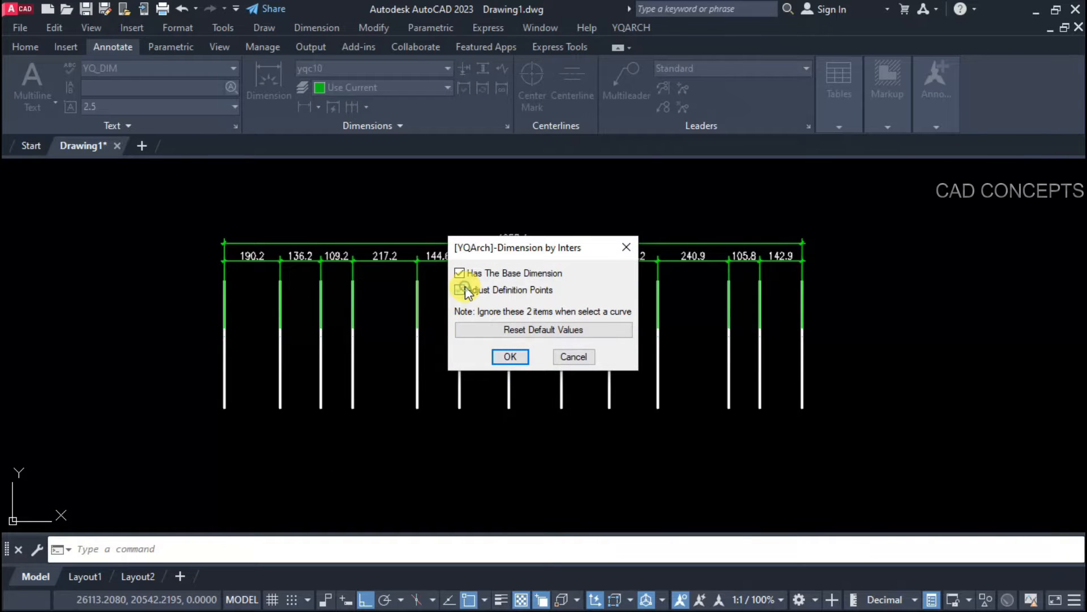
left_click(499, 350)
left_click(840, 381)
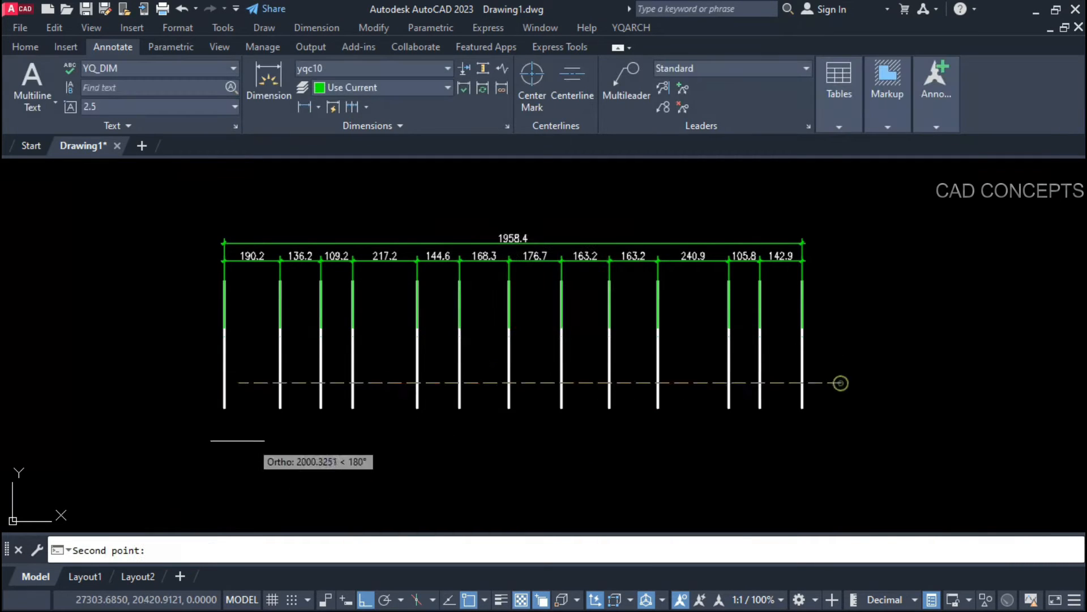
left_click(209, 451)
scroll(213, 506, "up", 3)
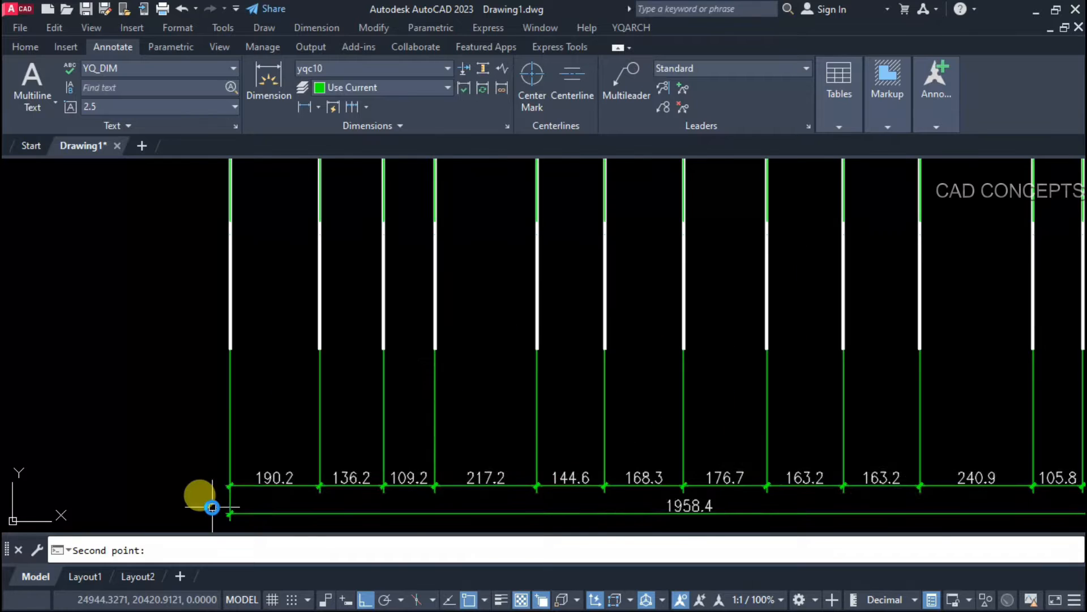
scroll(211, 462, "down", 3)
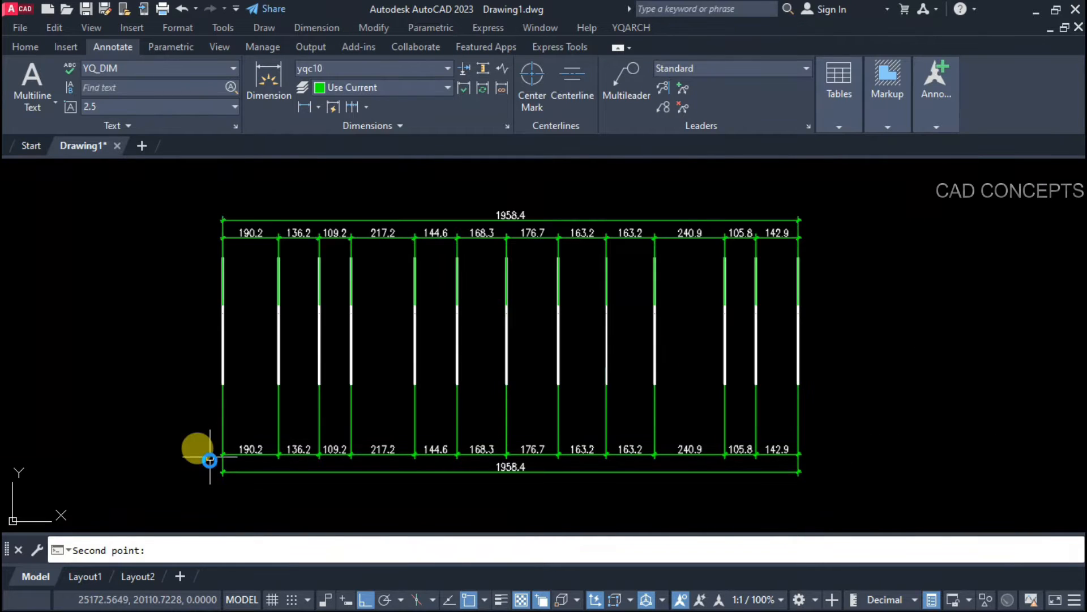
left_click(209, 460)
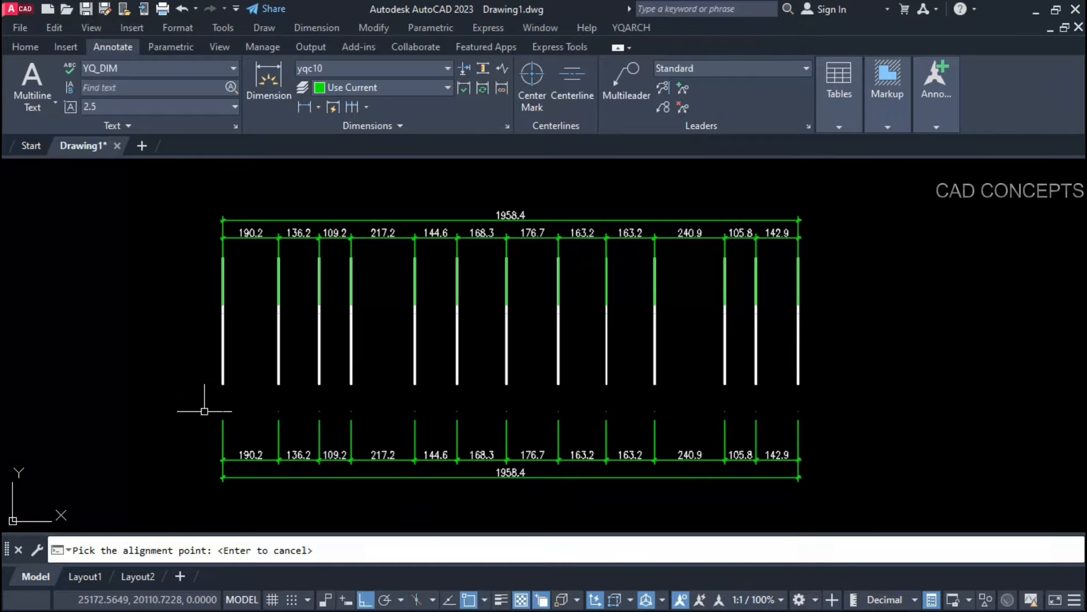
left_click(198, 435)
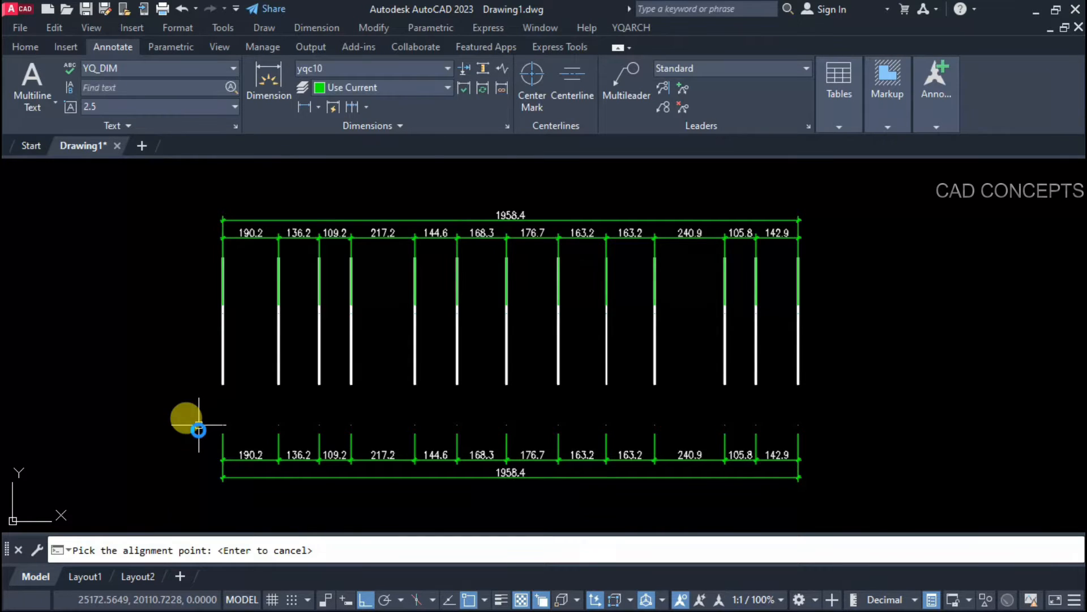
scroll(195, 419, "up", 2)
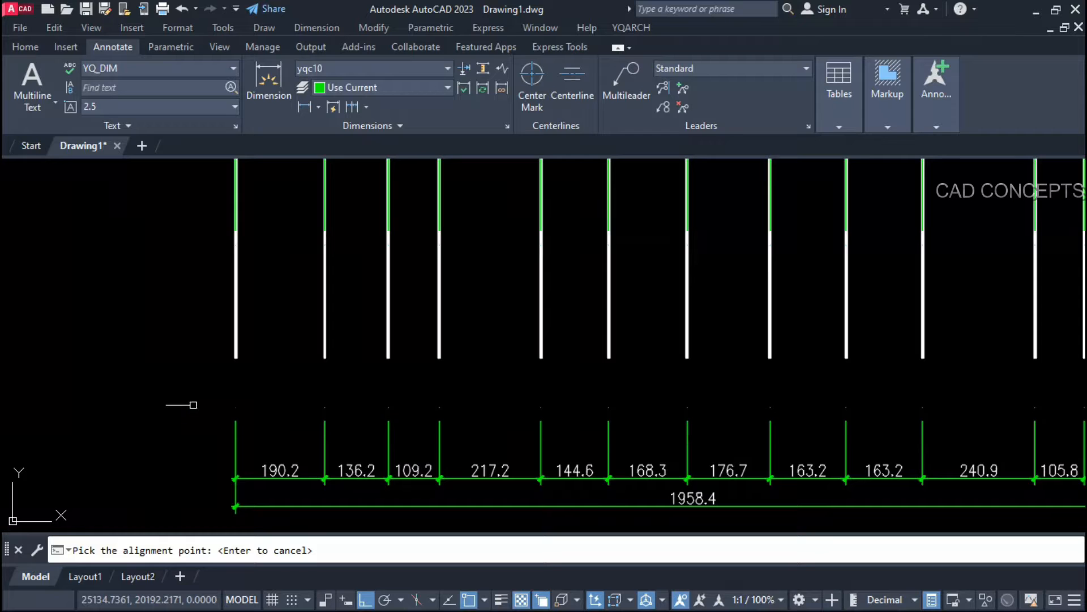
left_click(188, 422)
scroll(187, 421, "down", 3)
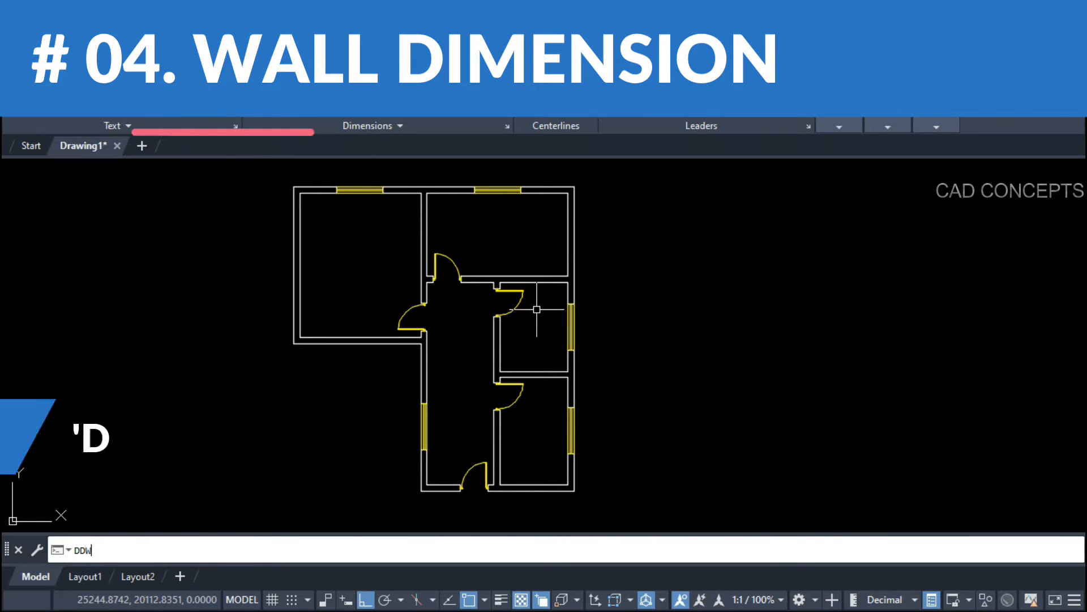
Step: Use WW in Inside Walls mode to dimension the top-left room 395 by 470
type("WW")
key("Return")
left_click(618, 312)
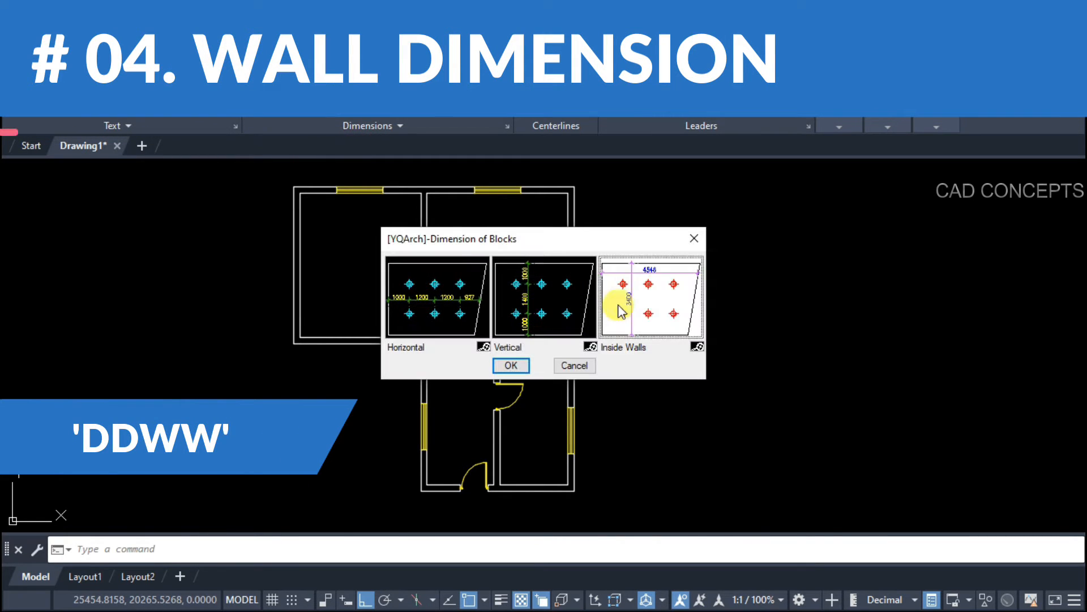
left_click(511, 365)
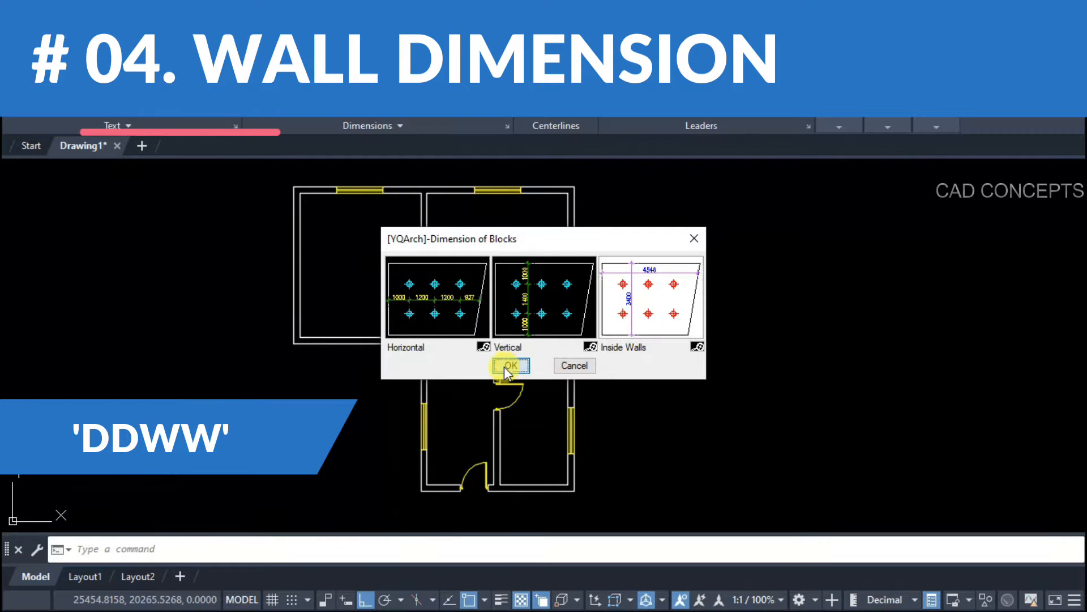
left_click(332, 248)
left_click(316, 213)
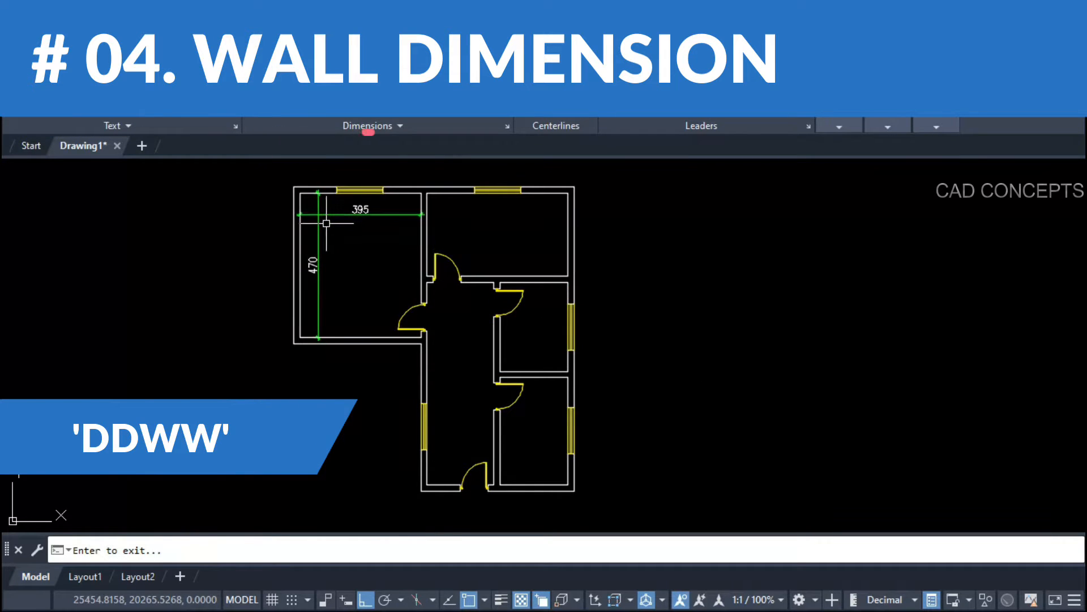
Step: Dimension the remaining rooms: 458 by 270, 220 by 290 and 220 by 350
key("space")
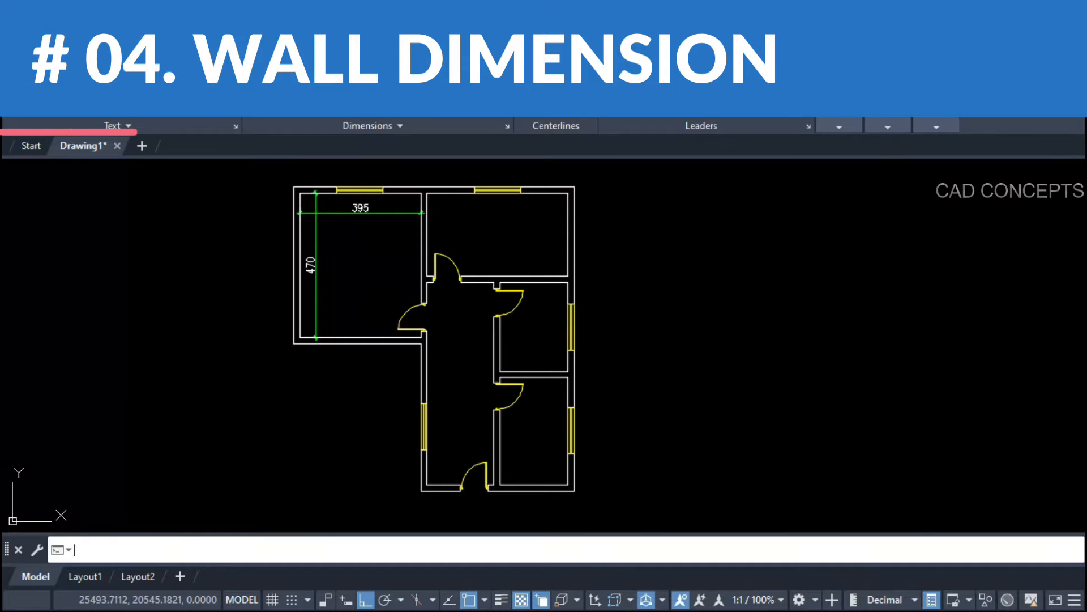
key("space")
left_click(555, 217)
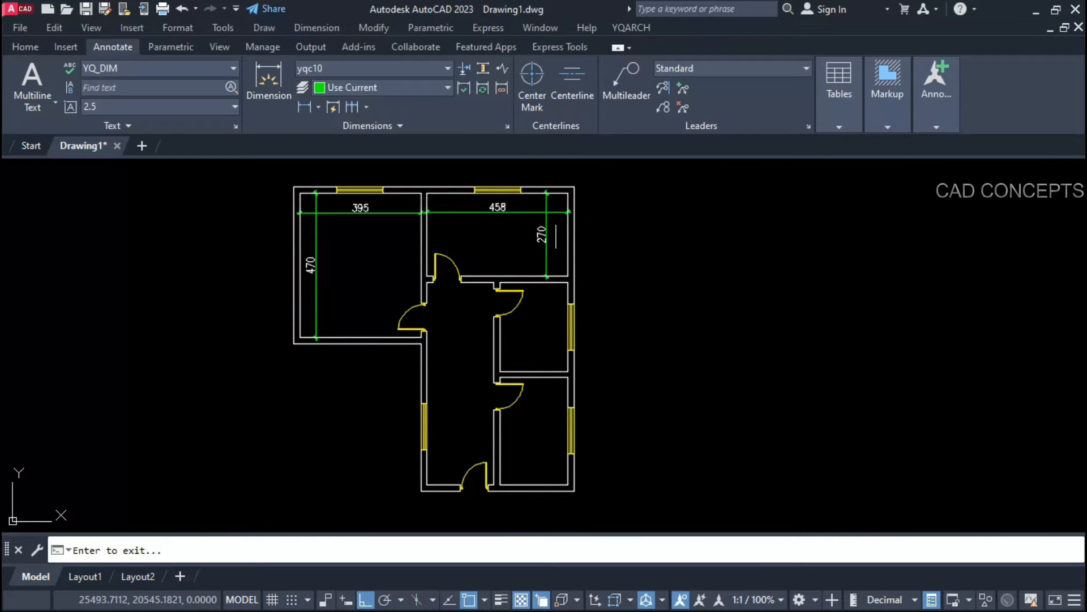
key("Return")
key("Return")
key("Return")
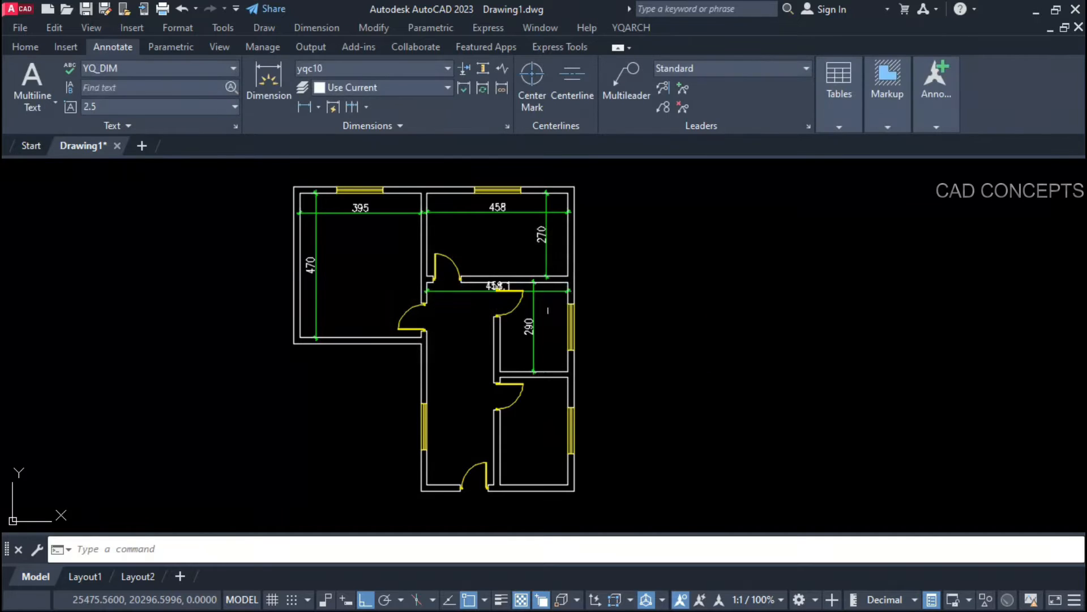
left_click(544, 479)
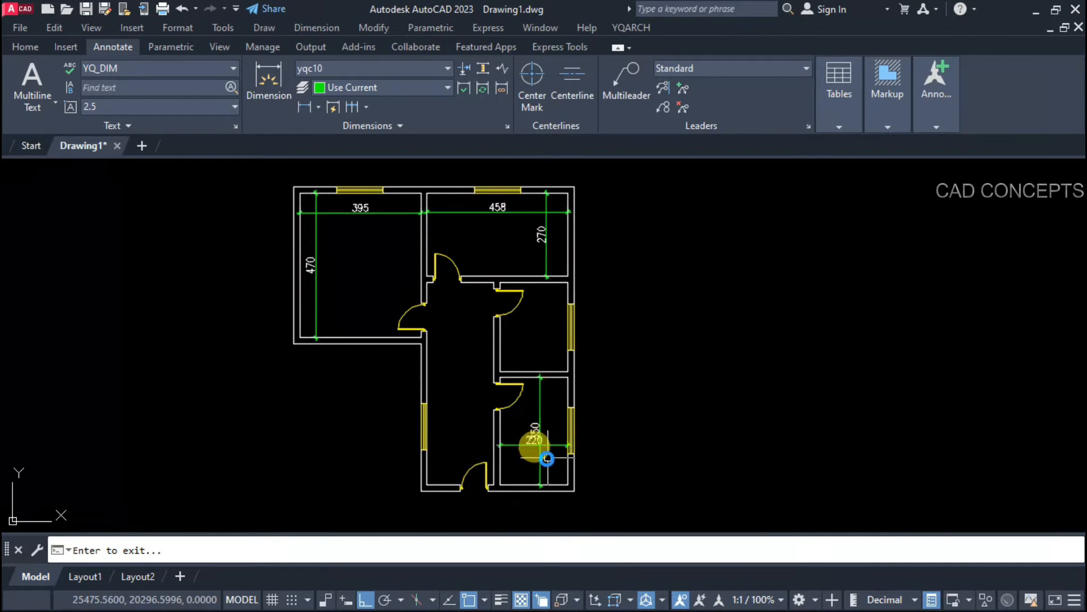
left_click(524, 466)
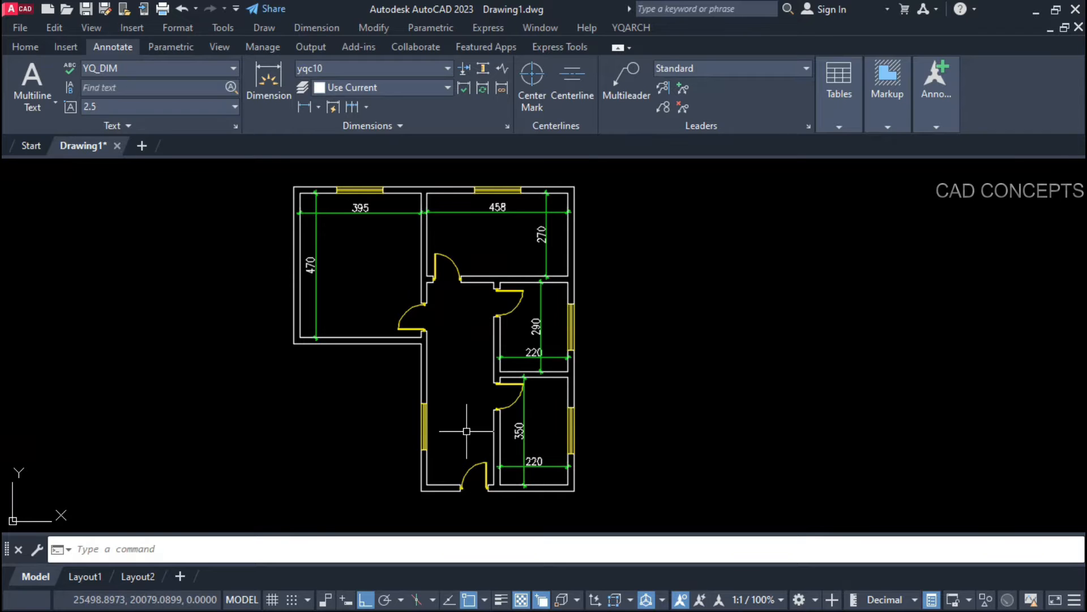
Step: Draw a rectangle to the right of the floor plan
type("C")
key("Return")
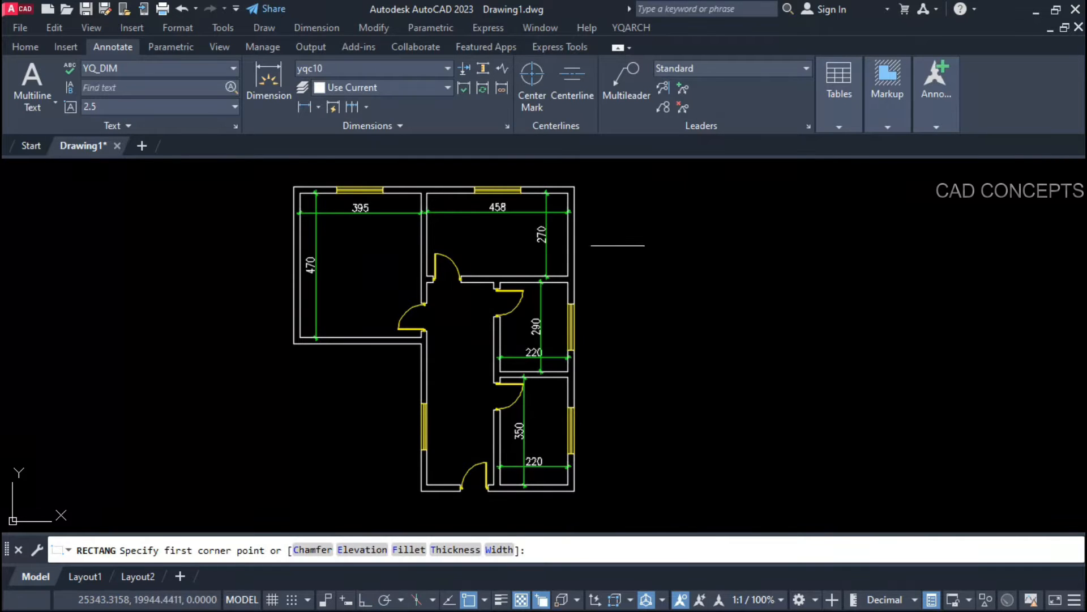
left_click(621, 218)
left_click(781, 409)
Step: Stretch the rectangle's top-right corner further right to slant its side
left_click(805, 192)
left_click(735, 277)
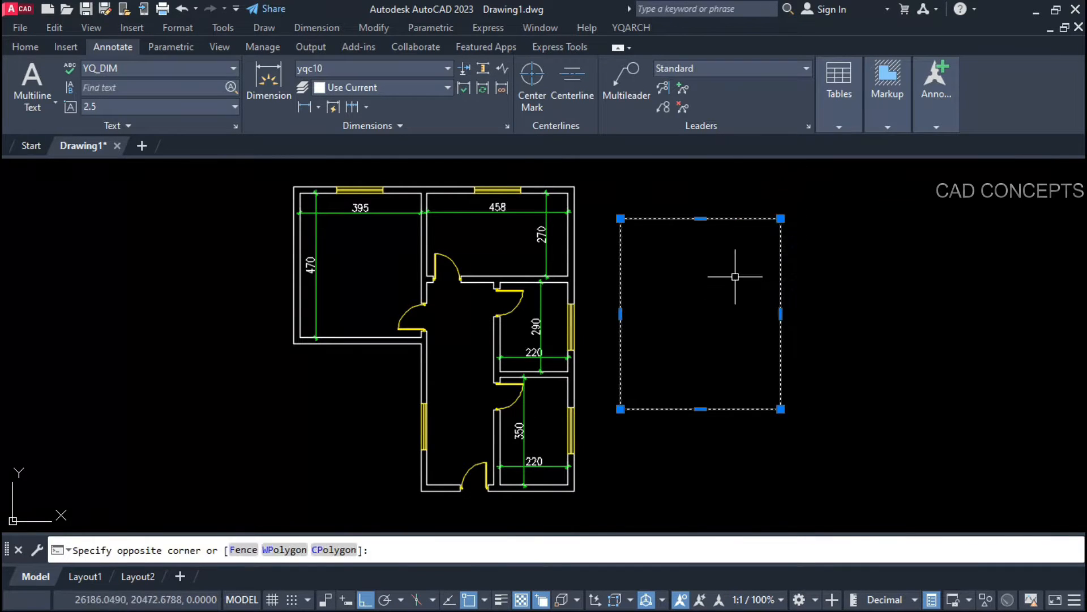
type("s")
key("Return")
left_click(850, 353)
left_click(939, 360)
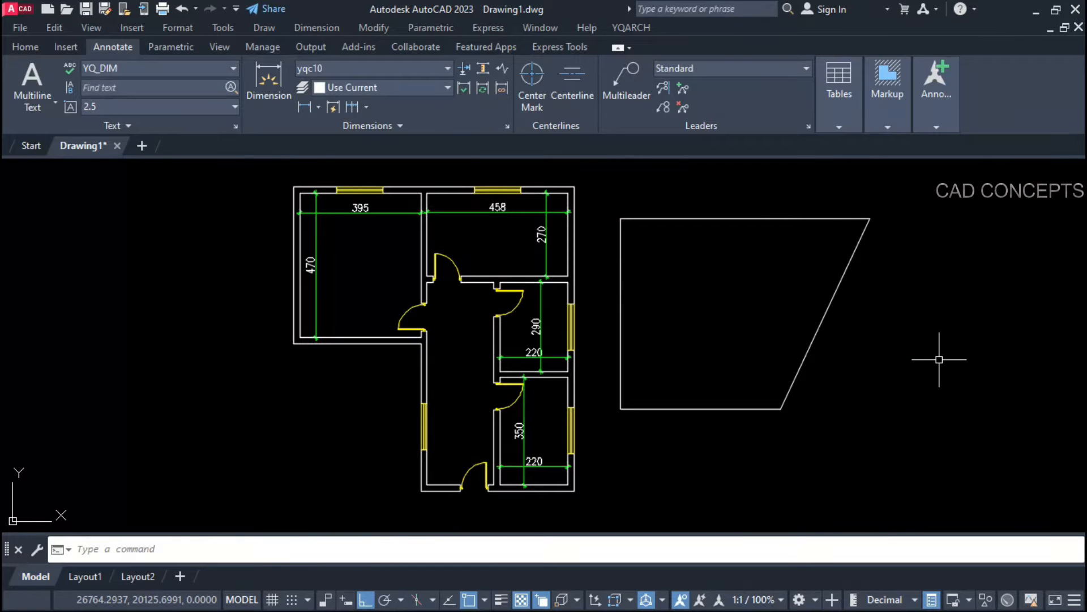
Step: Start a divider line from the bottom edge midpoint
type("l")
key("Return")
left_click(731, 409)
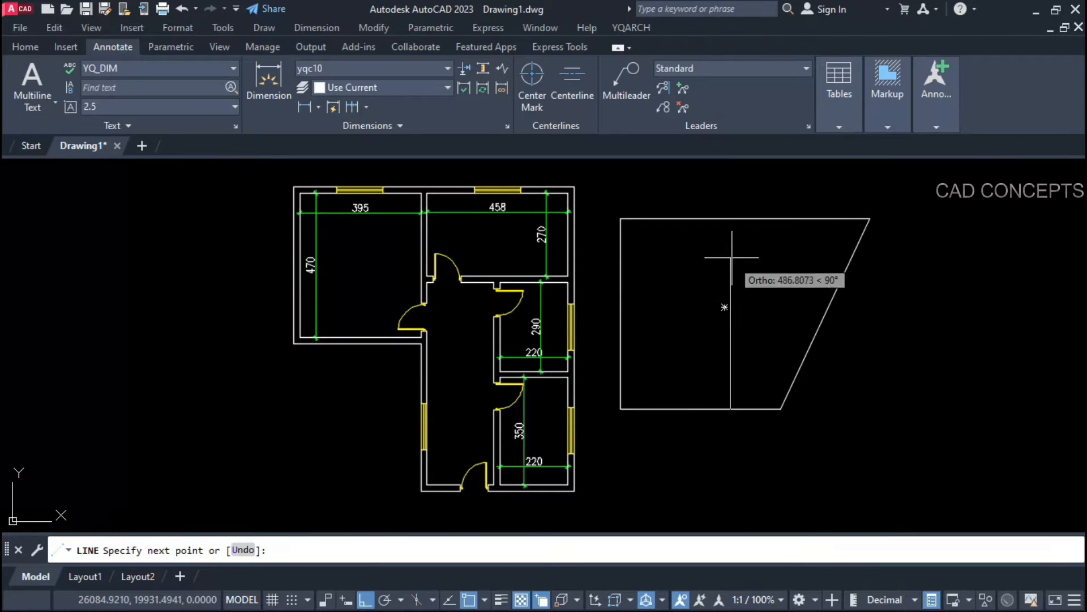
Step: Dimension the inside of the shape's cell with DDW in Inside Walls mode
type("DDWW")
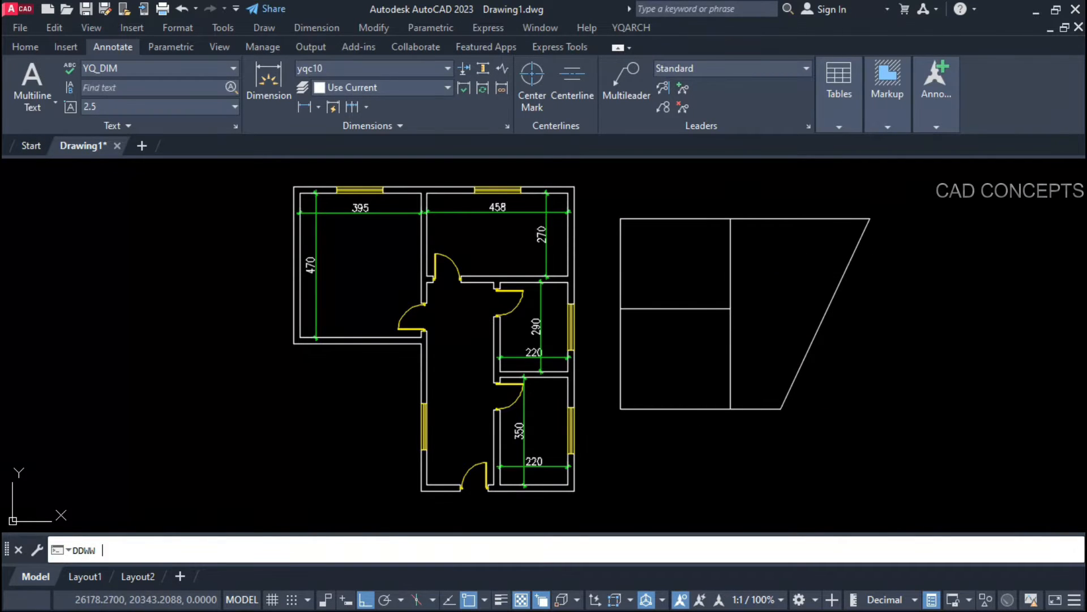
key("Return")
left_click(669, 305)
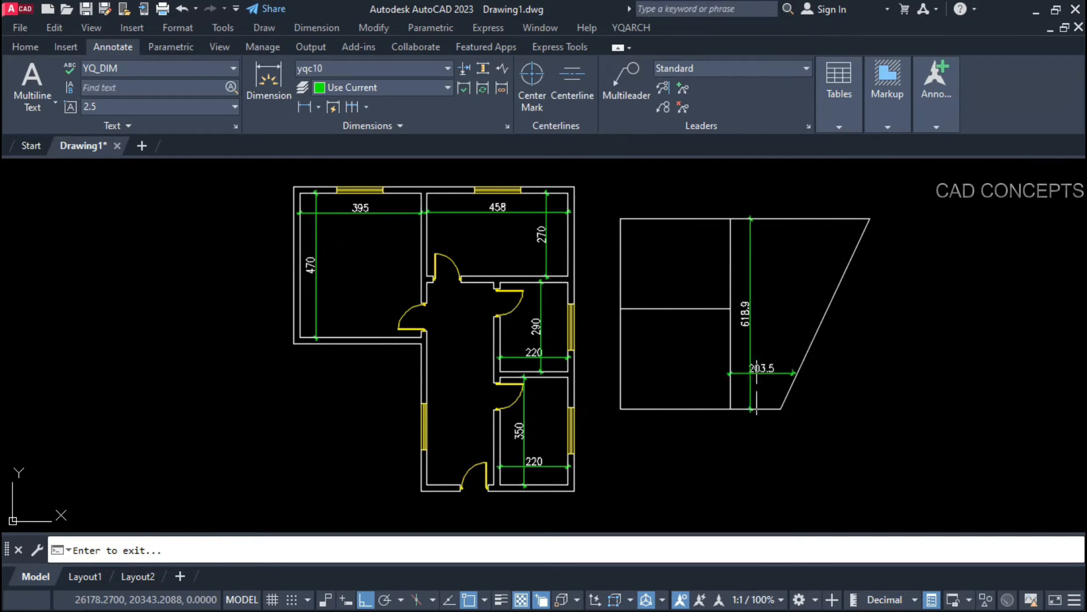
left_click(664, 259)
key("Return")
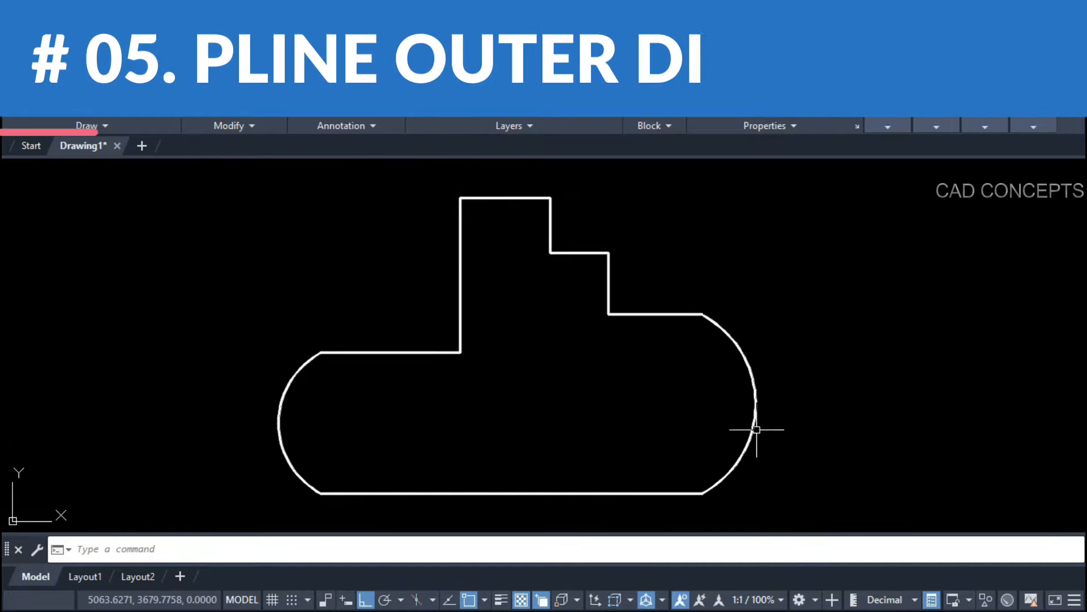
Step: Window-select the stepped outline, then clear the selection
left_click(777, 492)
left_click(283, 197)
key("Escape")
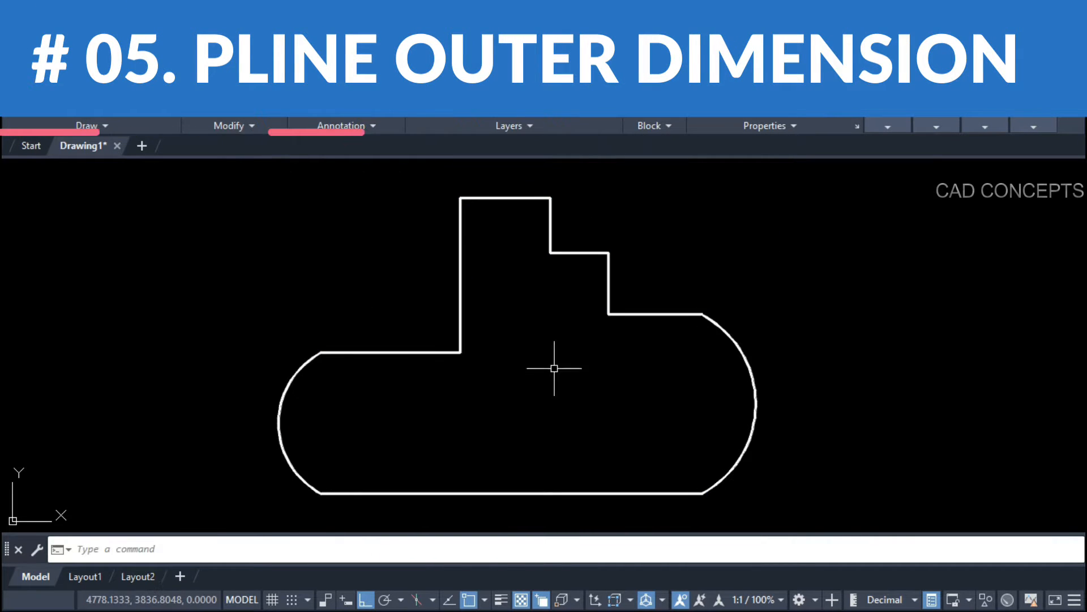
Step: Run DDZZ in Aligned Dim mode on the outline's border, giving 173, 297, 731 and arcs 330, 421
type("DD")
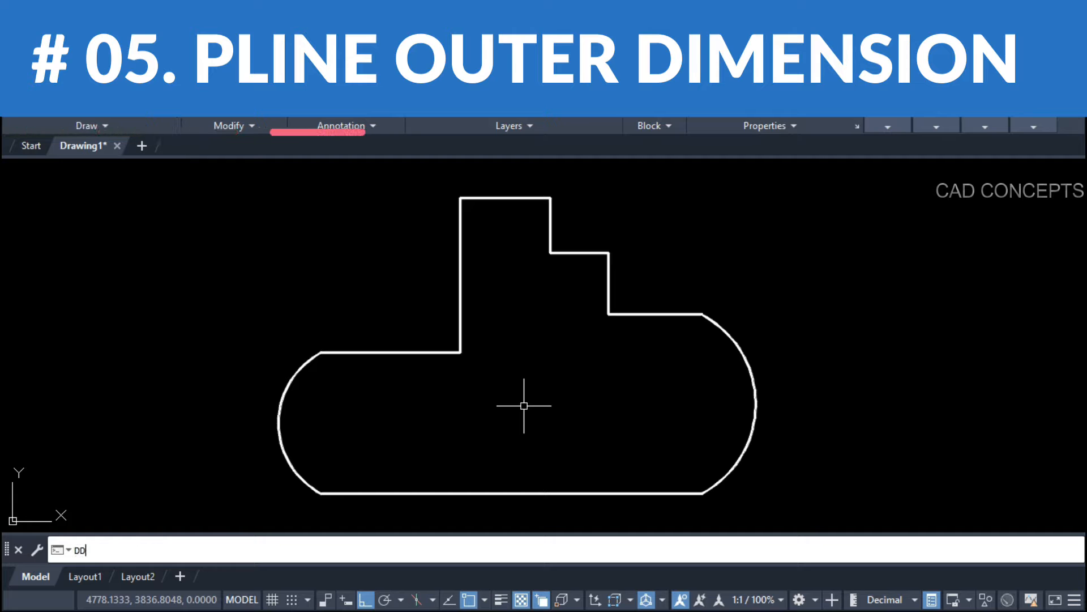
type("ZZ")
key("Return")
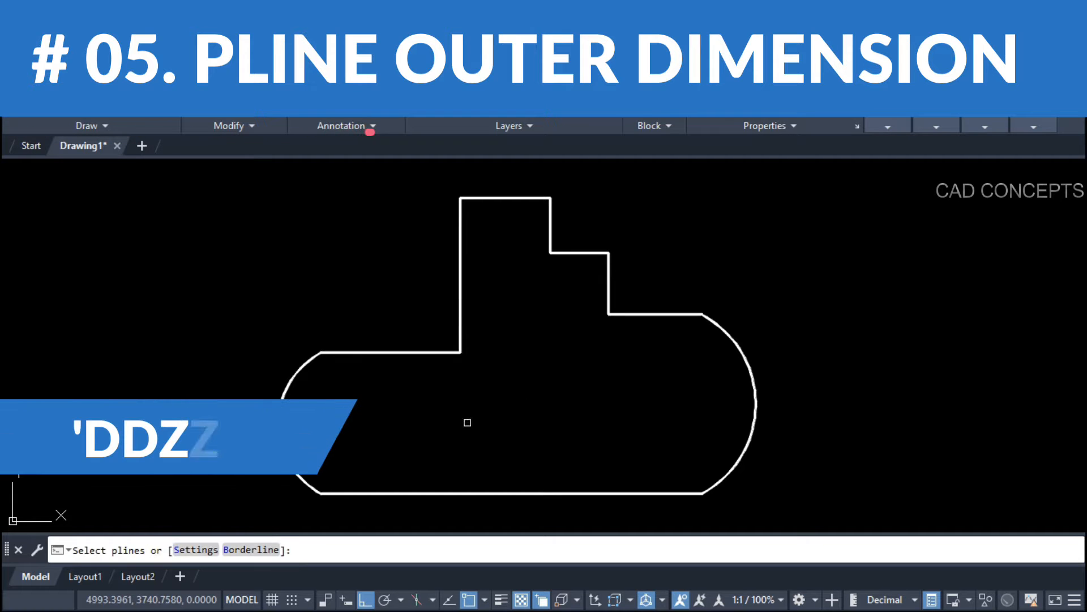
left_click(198, 549)
left_click(495, 272)
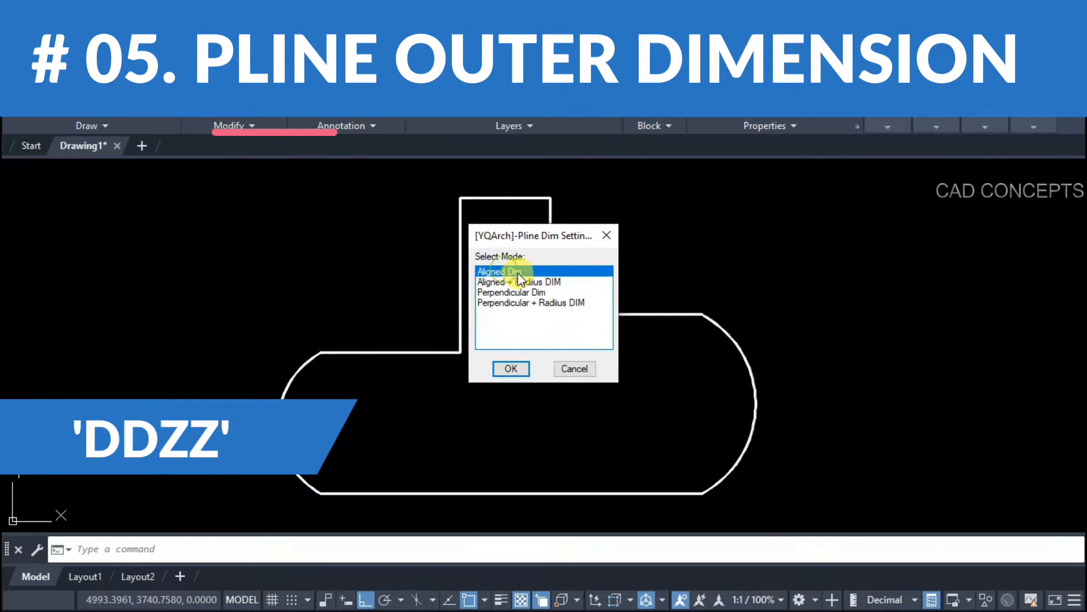
left_click(512, 369)
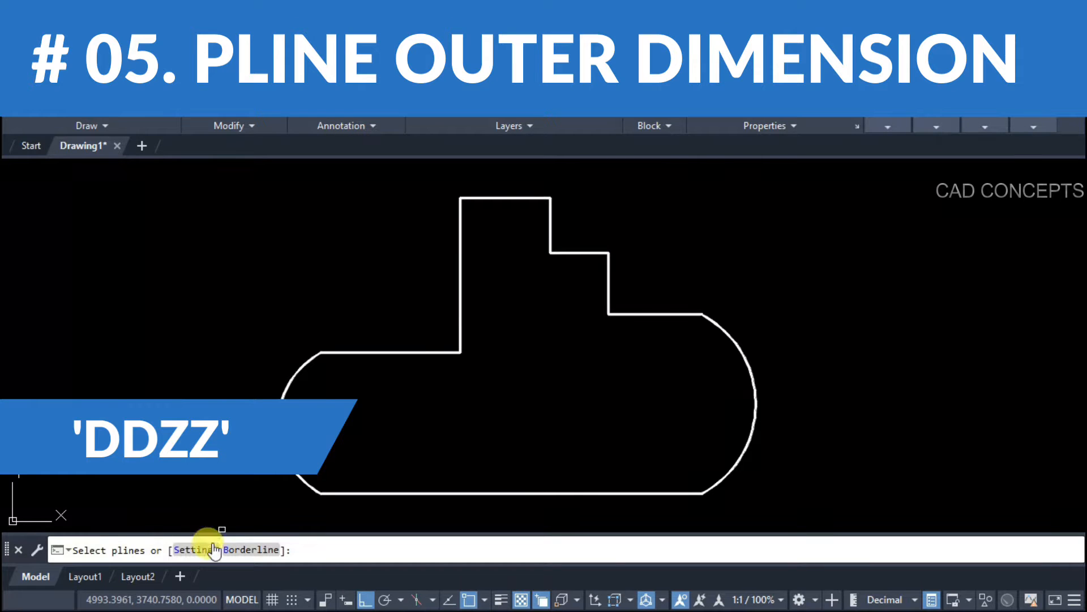
left_click(240, 550)
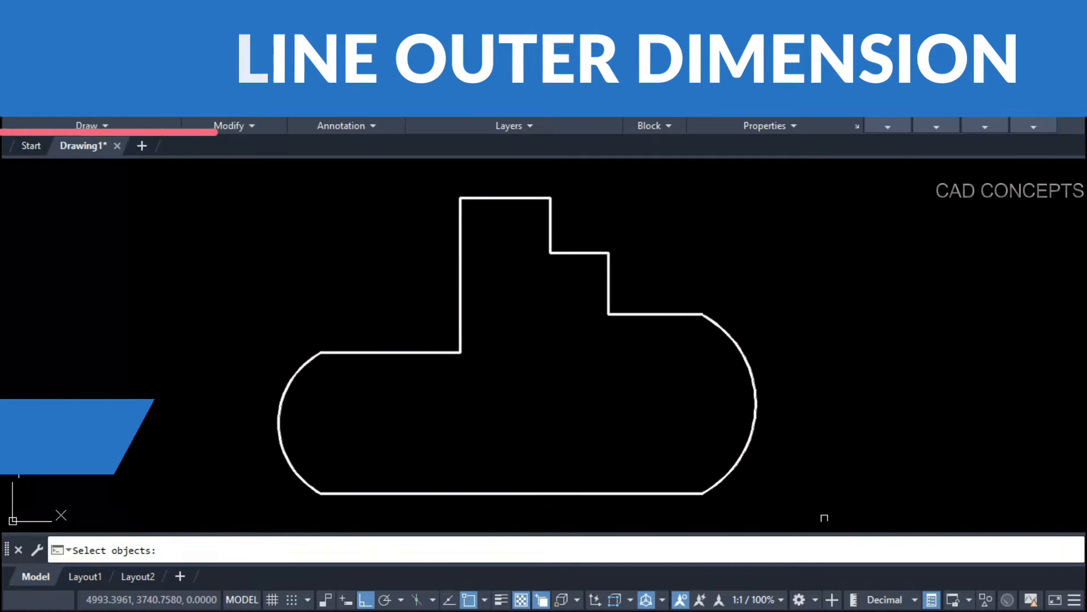
left_click(824, 517)
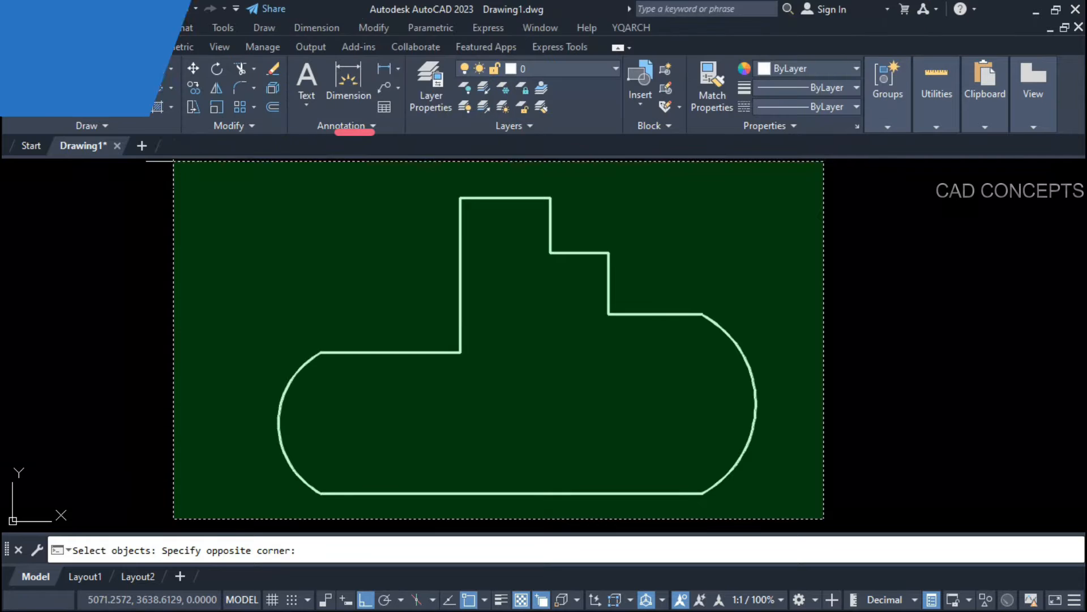
left_click(173, 161)
key("Return")
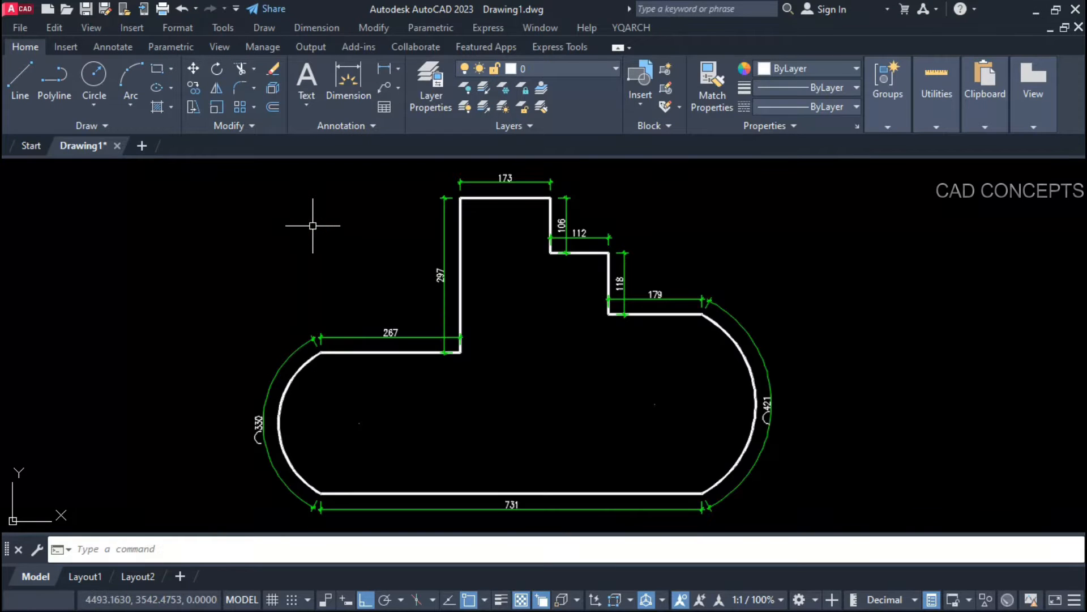
scroll(683, 302, "up", 3)
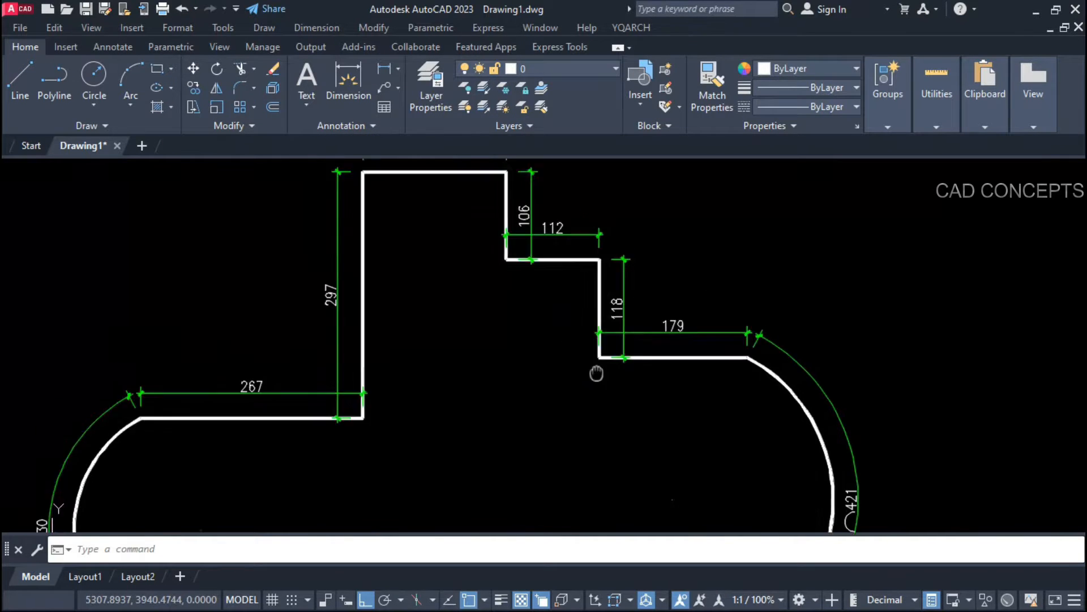
scroll(461, 298, "down", 3)
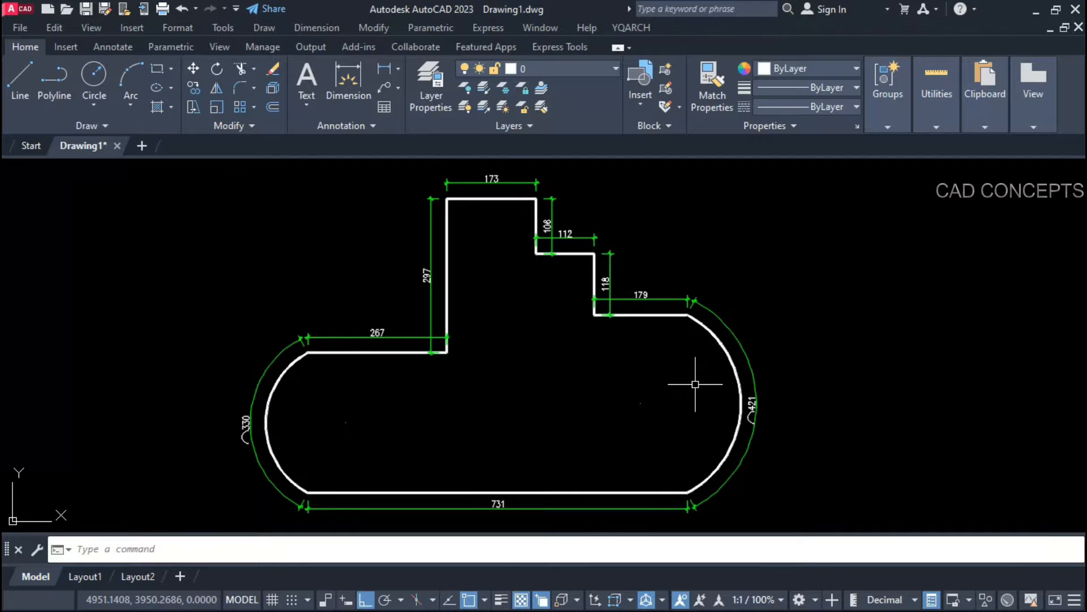
Step: Undo the outline dimensions and restart the DDZZ command
key("ctrl+z")
type("DDZZ")
key("Return")
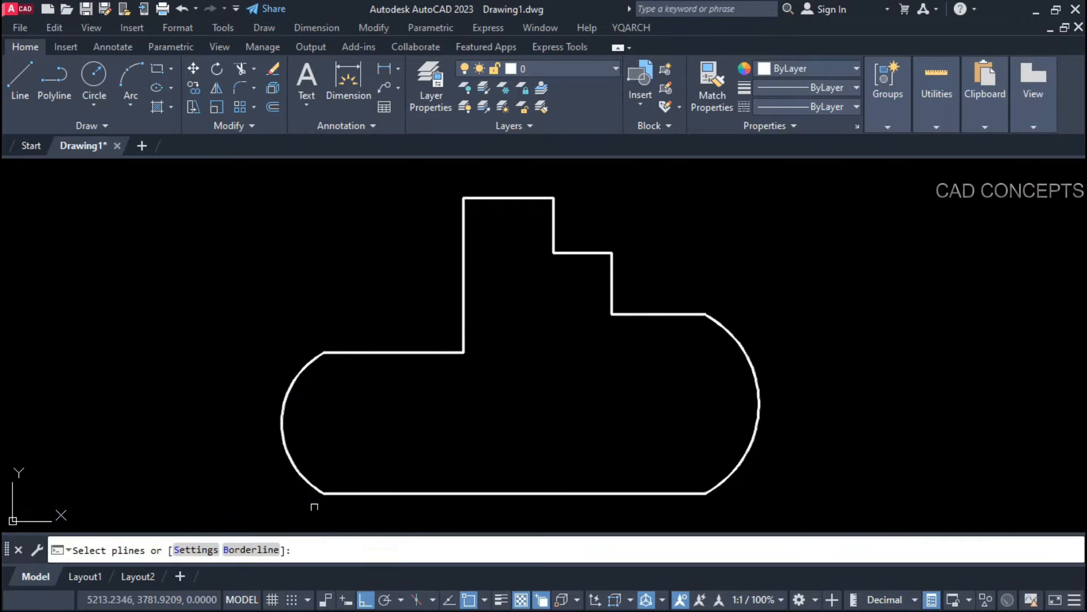
Step: Dimension the outline's border again in aligned plus radius mode
key("Escape")
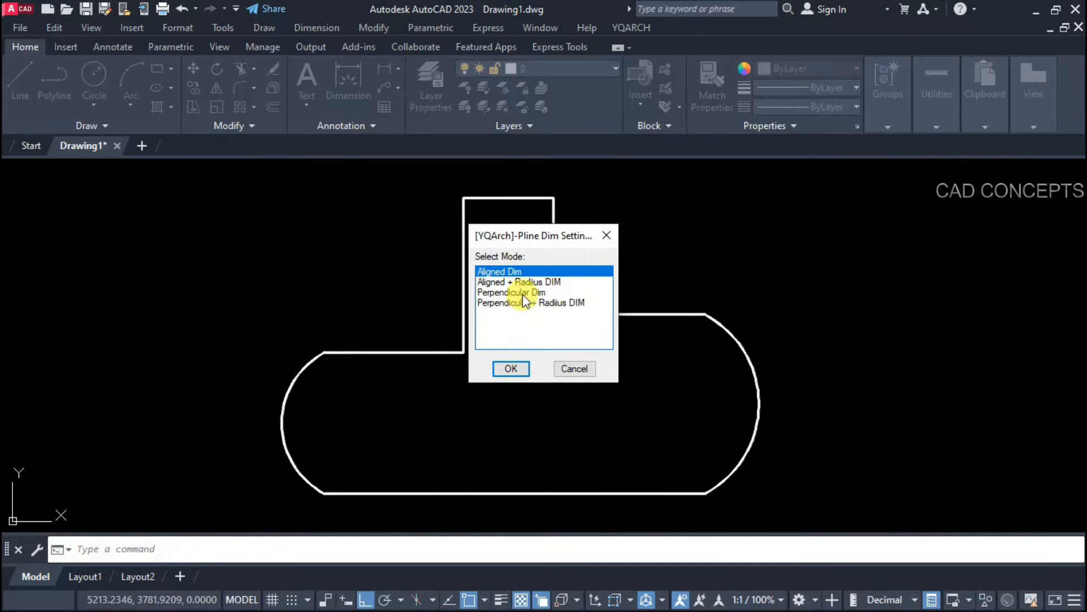
left_click(516, 282)
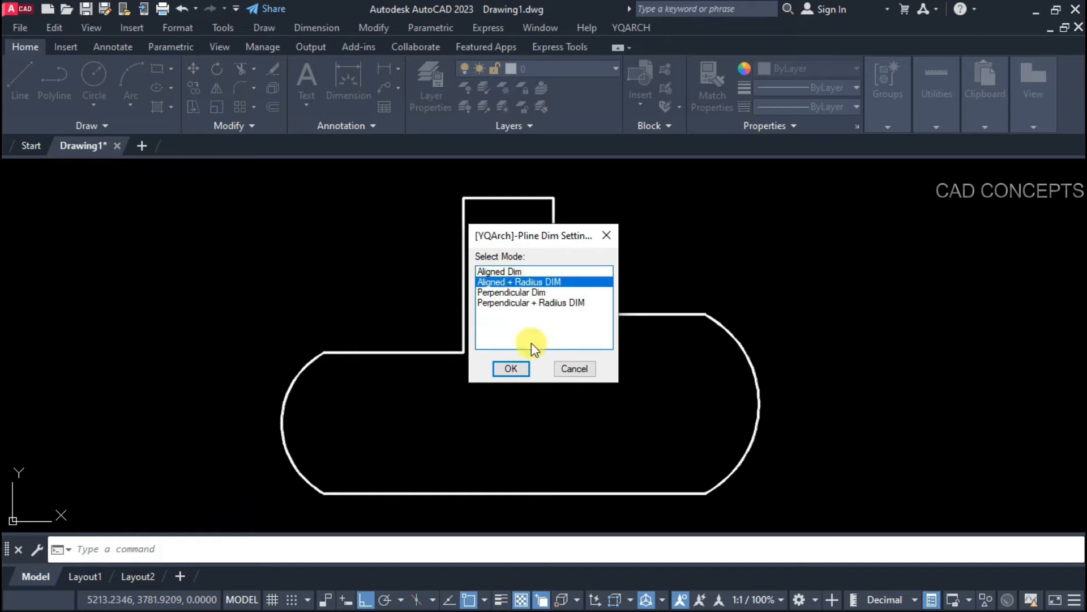
left_click(512, 368)
left_click(251, 550)
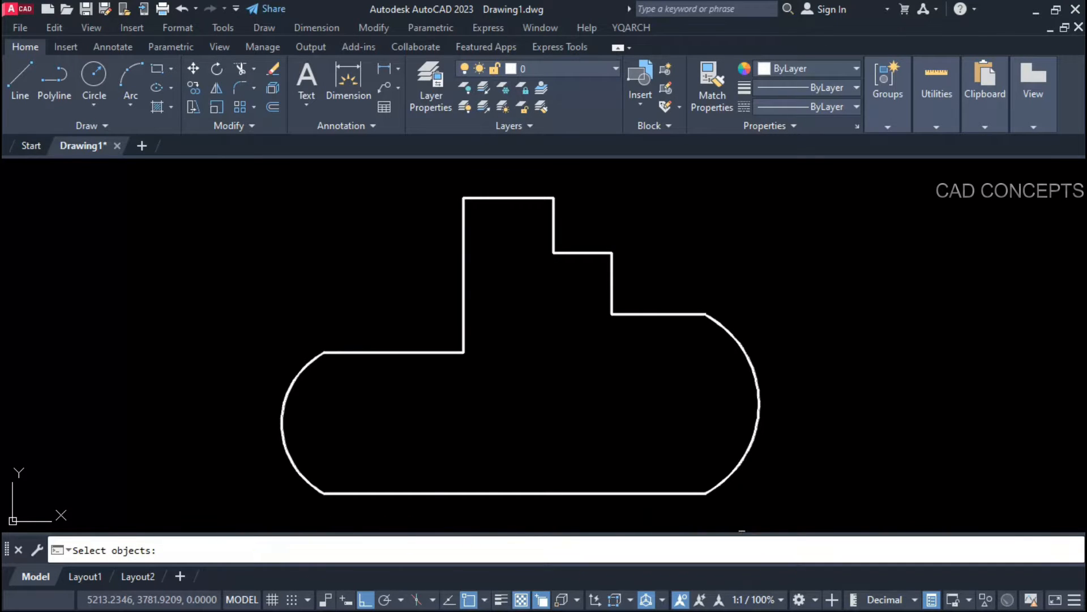
left_click(799, 521)
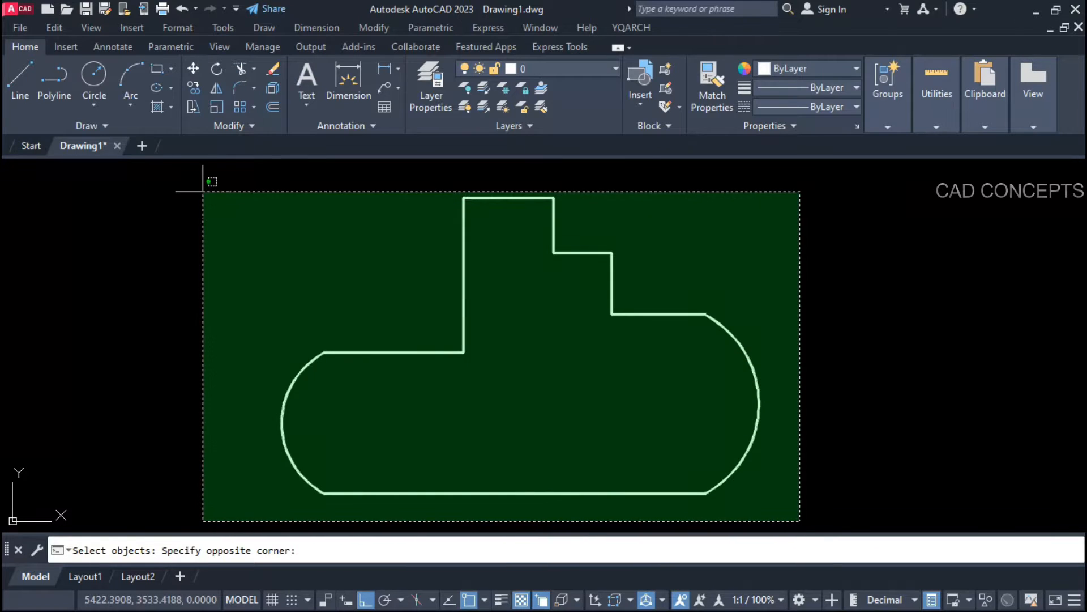
left_click(202, 192)
key("Return")
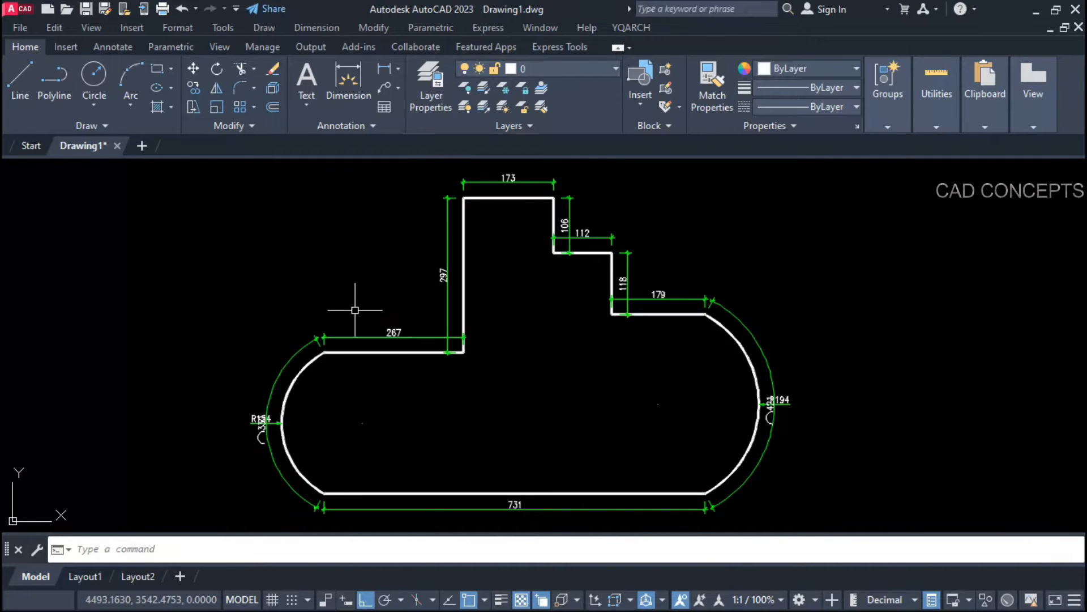
Step: Drag the R194 and R154 radius labels outside their arcs
left_click(784, 398)
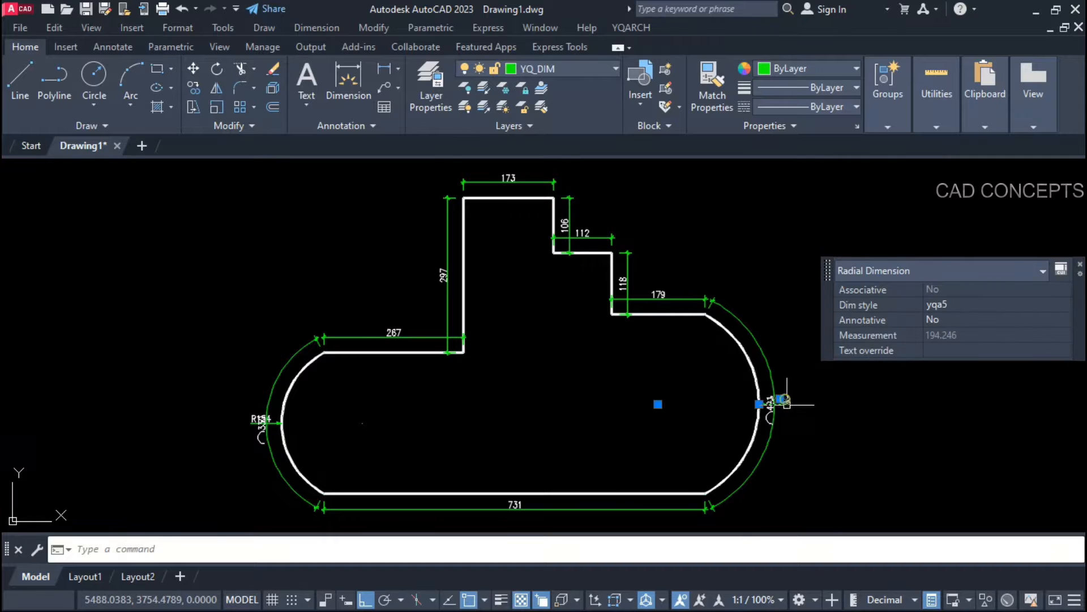
left_click(781, 398)
scroll(779, 397, "up", 4)
left_click(822, 390)
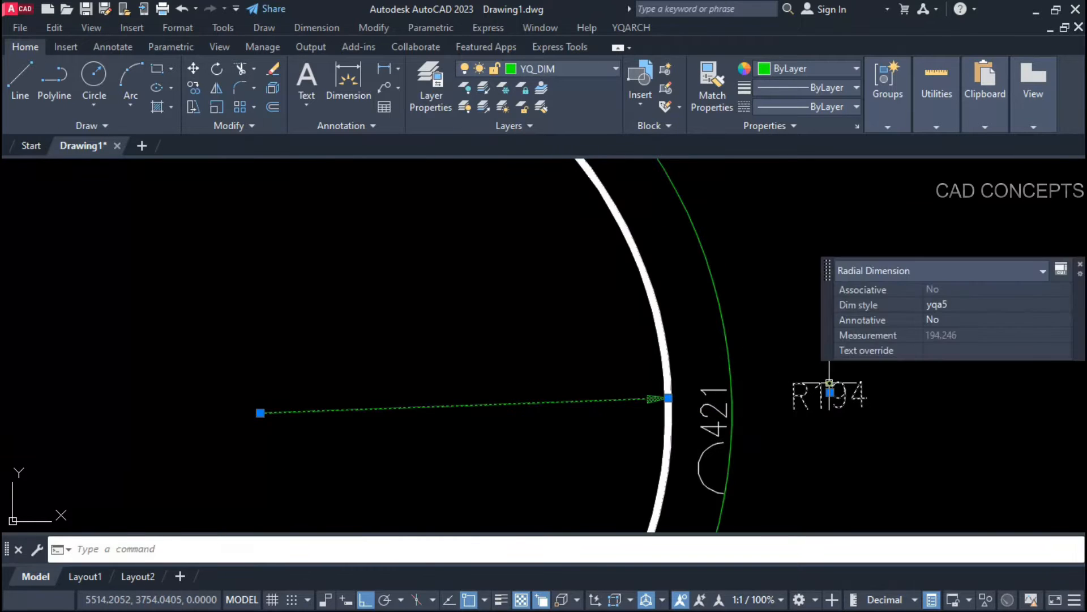
key("Escape")
scroll(546, 443, "down", 6)
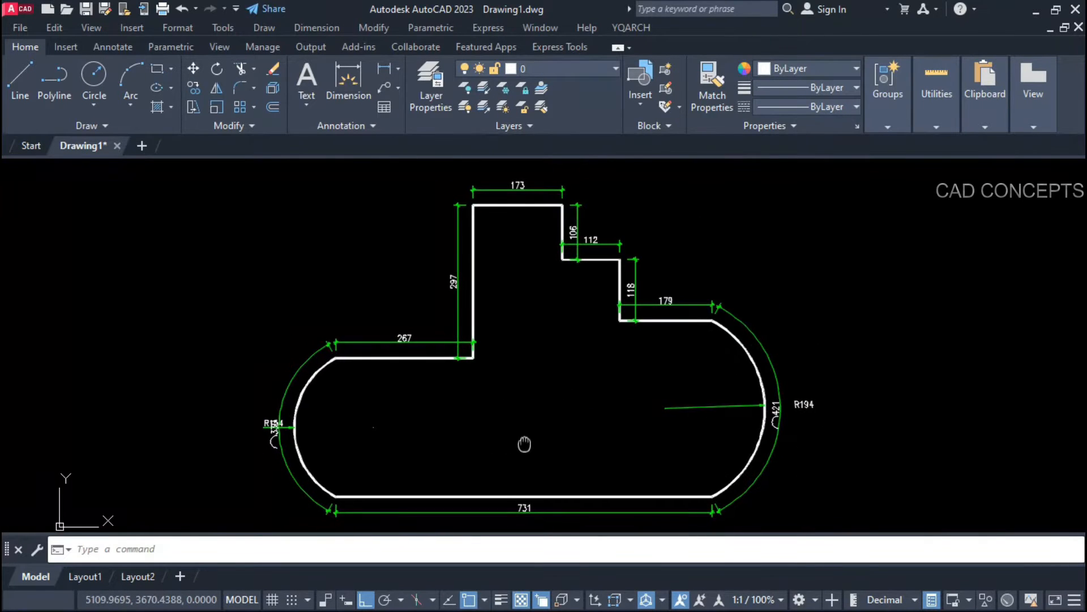
left_click(259, 429)
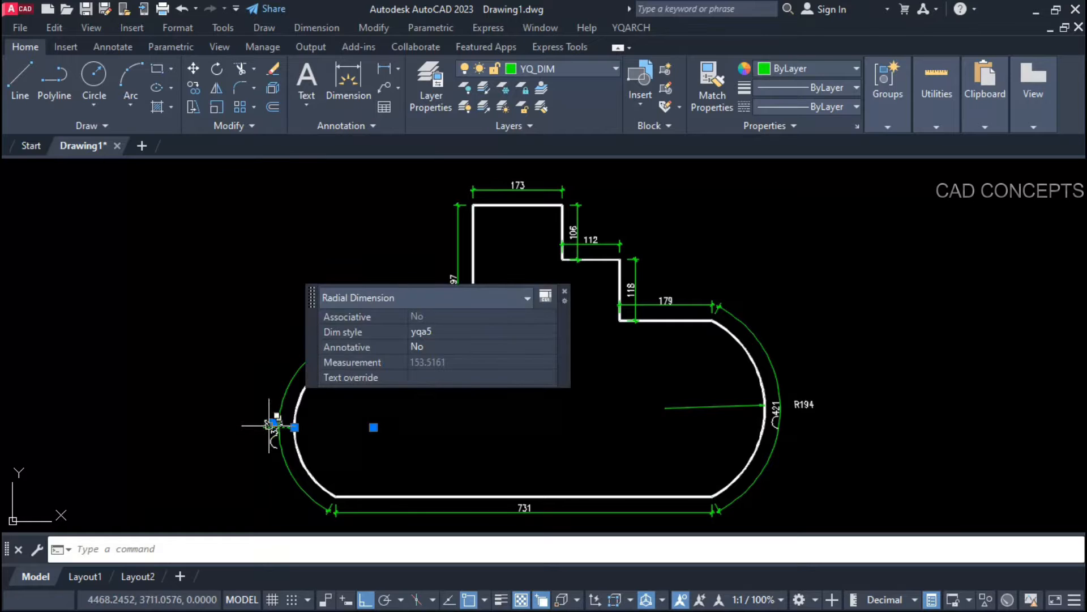
left_click(272, 422)
scroll(273, 425, "up", 4)
left_click(274, 435)
key("Escape")
scroll(267, 453, "down", 4)
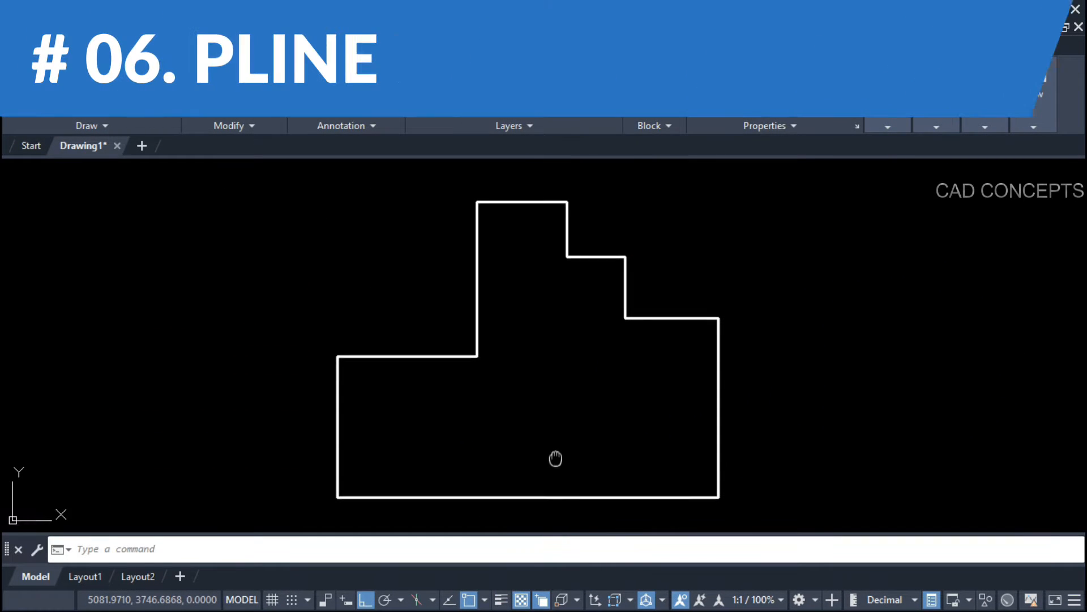
Step: Fillet the outline's right corner between the vertical edge and its neighbour
middle_click_drag(555, 458, 551, 442)
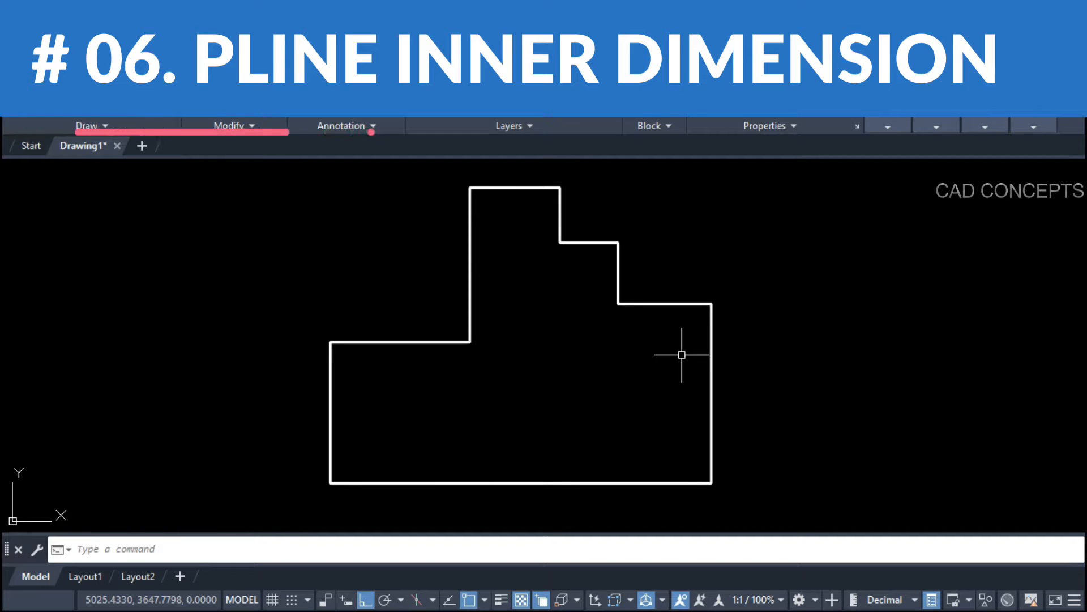
type("f")
key("Return")
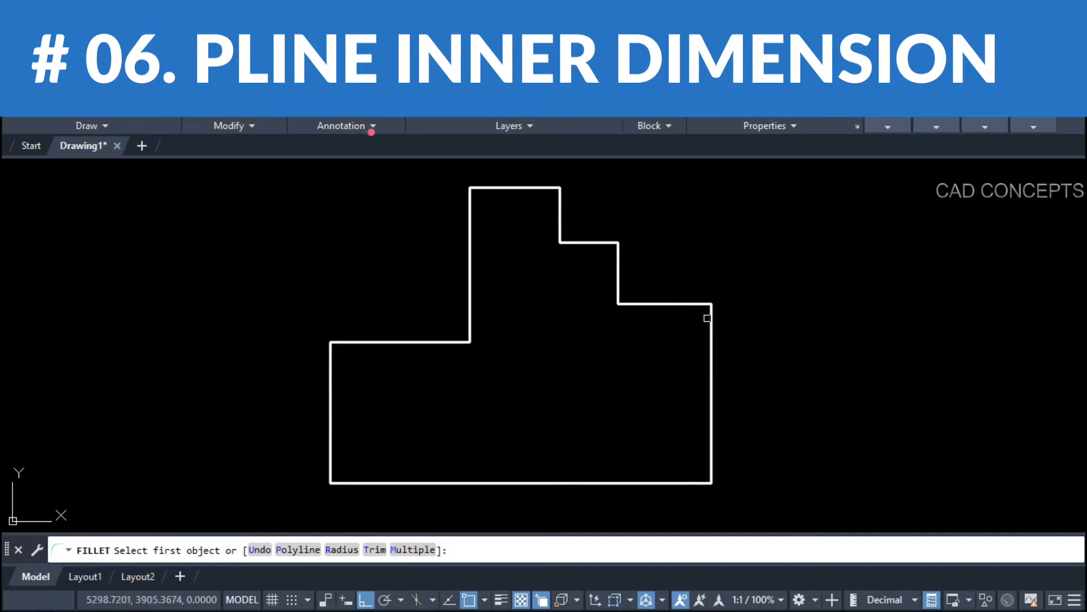
left_click(707, 318)
left_click(698, 303)
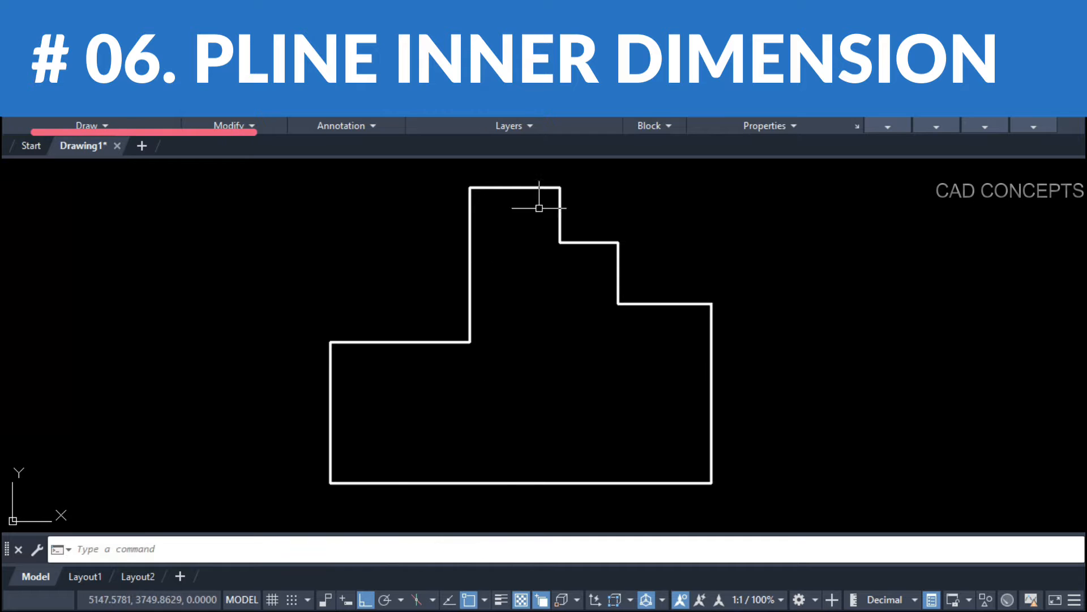
Step: Run DDZ inside the outline to label every edge: 173, 297, 267, 270, 343, 731
type("D")
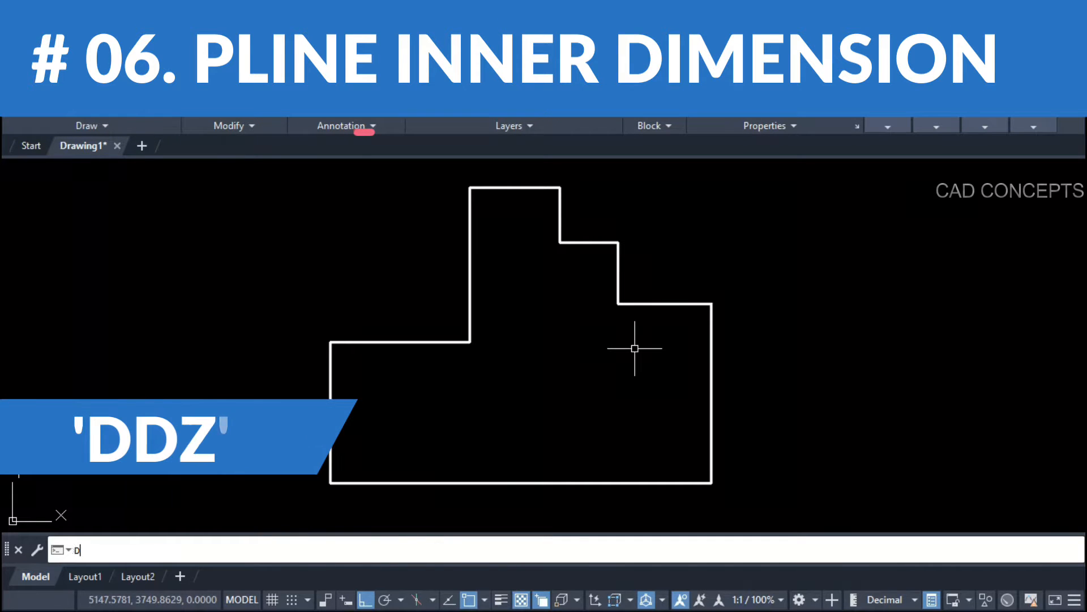
type("DZ")
key("Return")
left_click(526, 382)
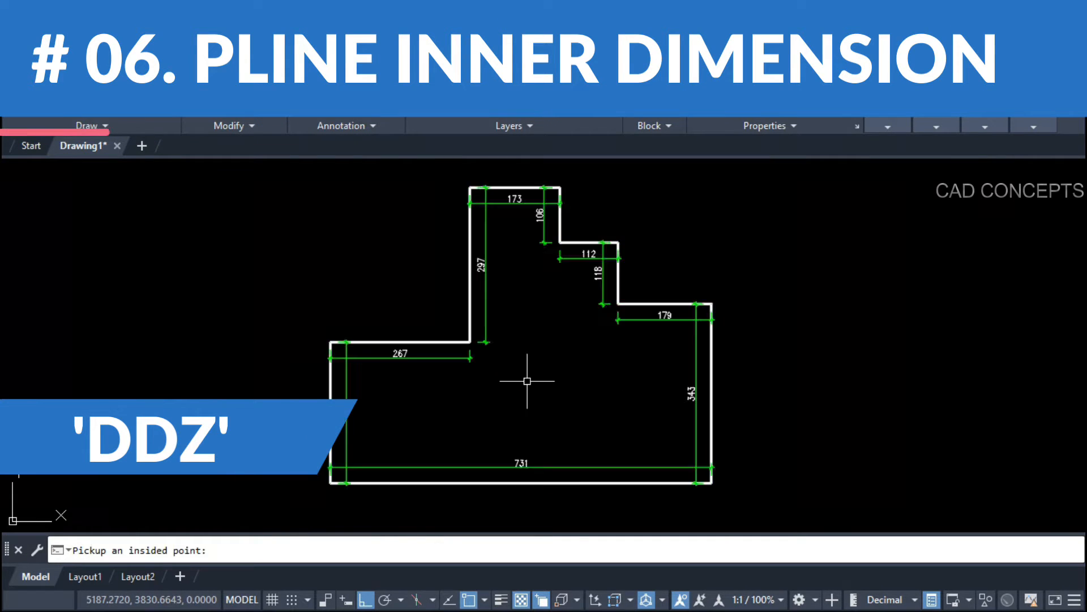
left_click(423, 361)
left_click(431, 372)
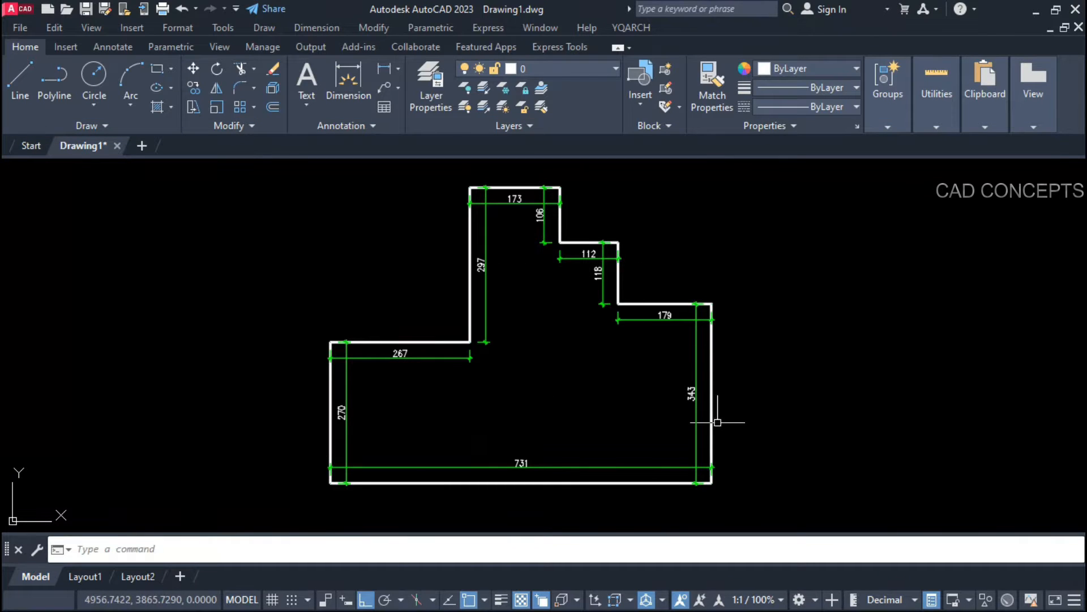
mouse_move(689, 399)
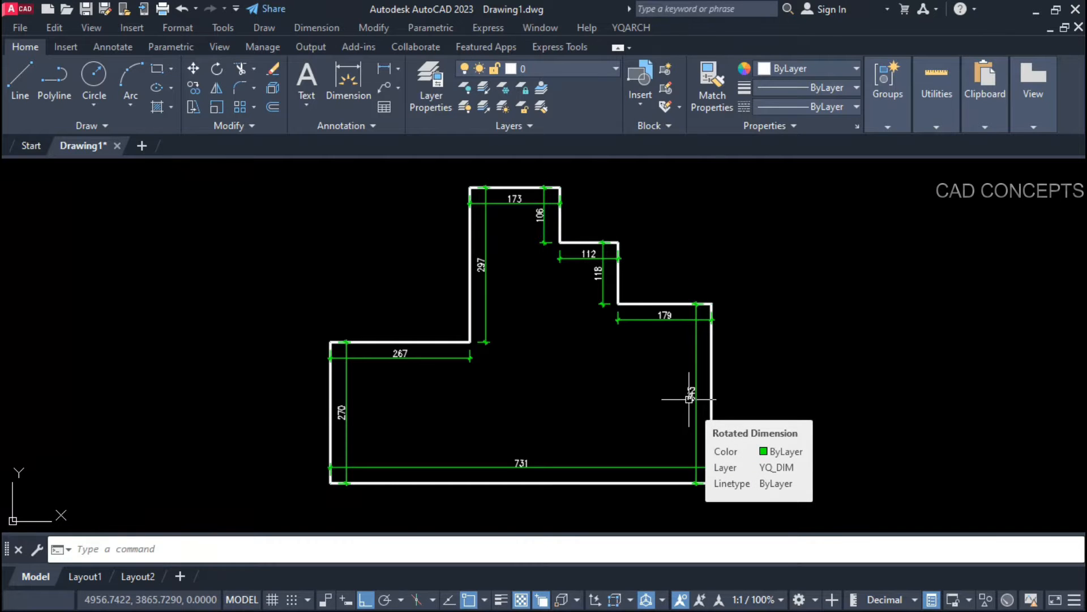
Step: Trial-stretch the vertical 106 edge upward, then undo it along with the inner dimensions
left_click(713, 359)
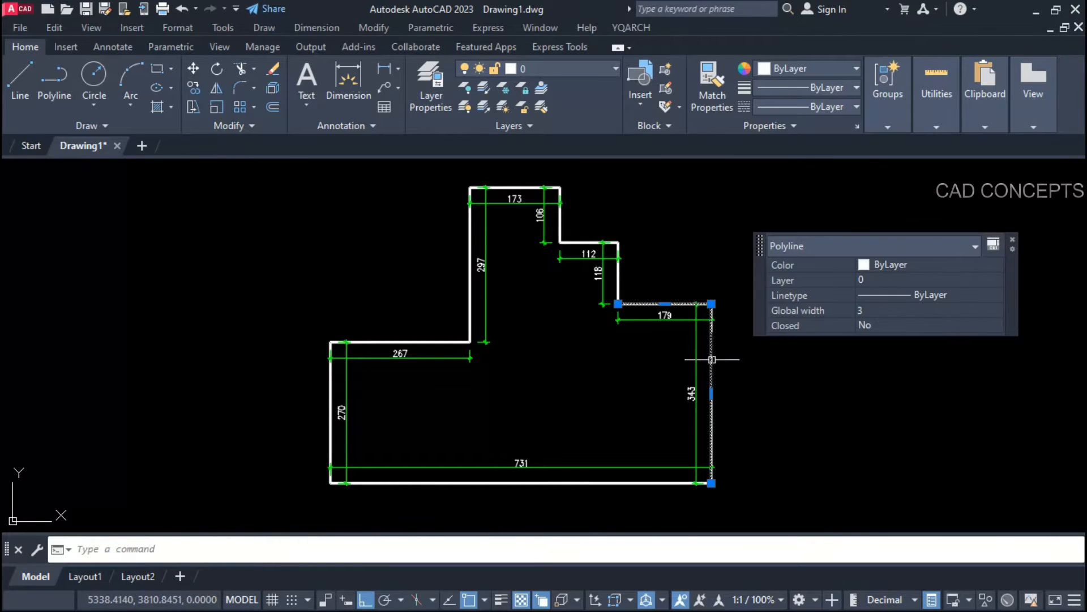
left_click(617, 271)
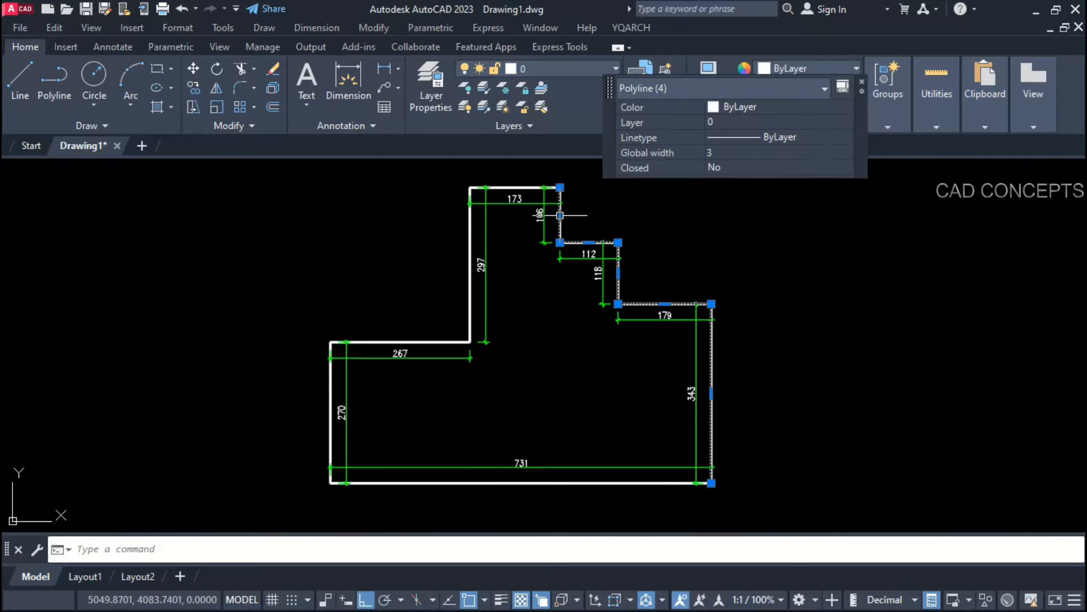
key("Escape")
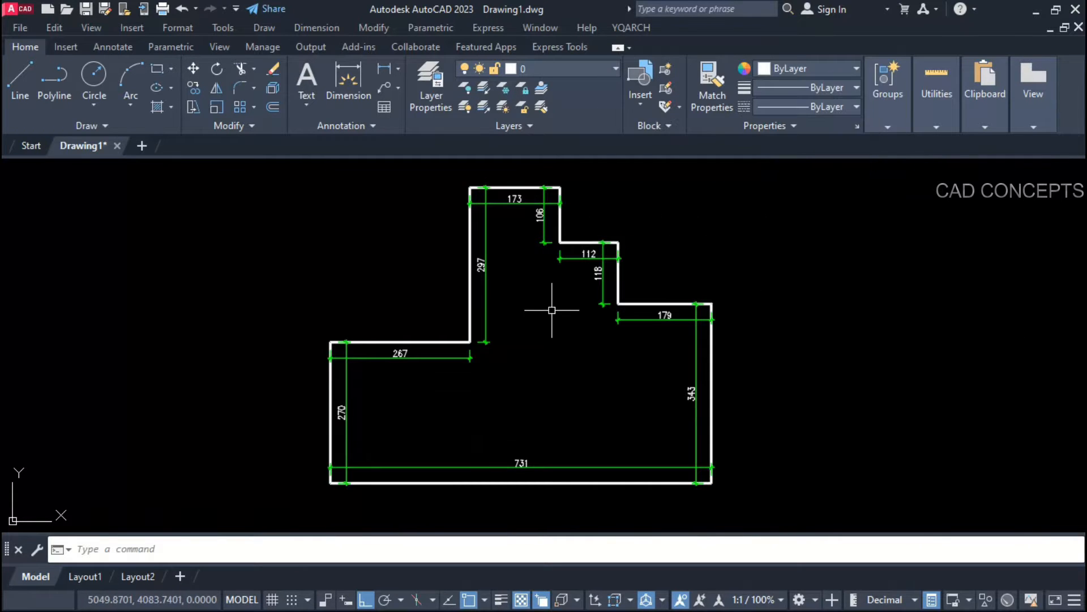
left_click(560, 242)
left_click(560, 221)
key("Escape")
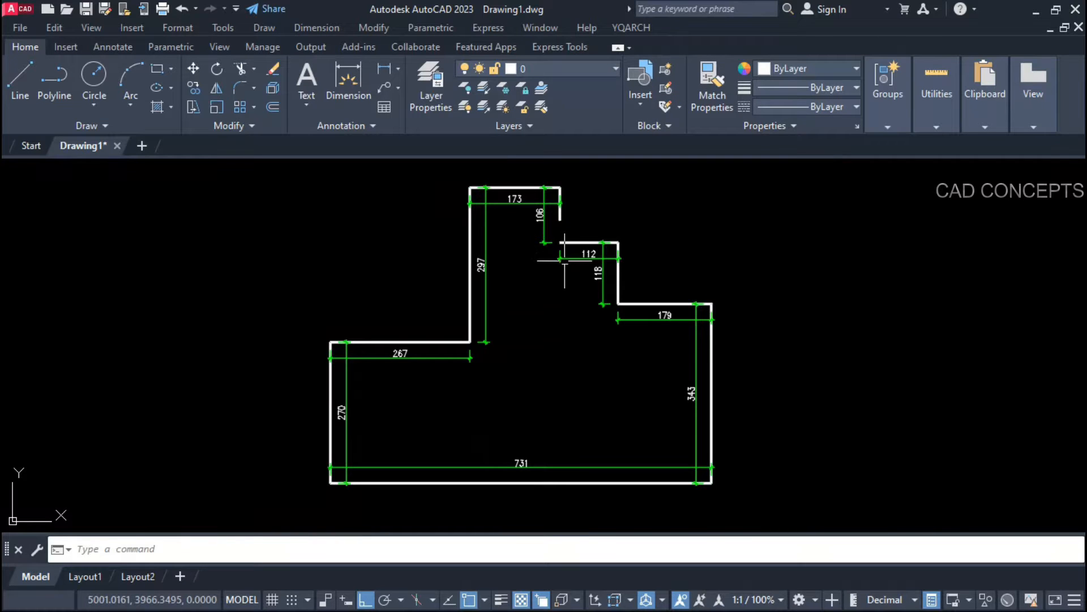
key("ctrl+z")
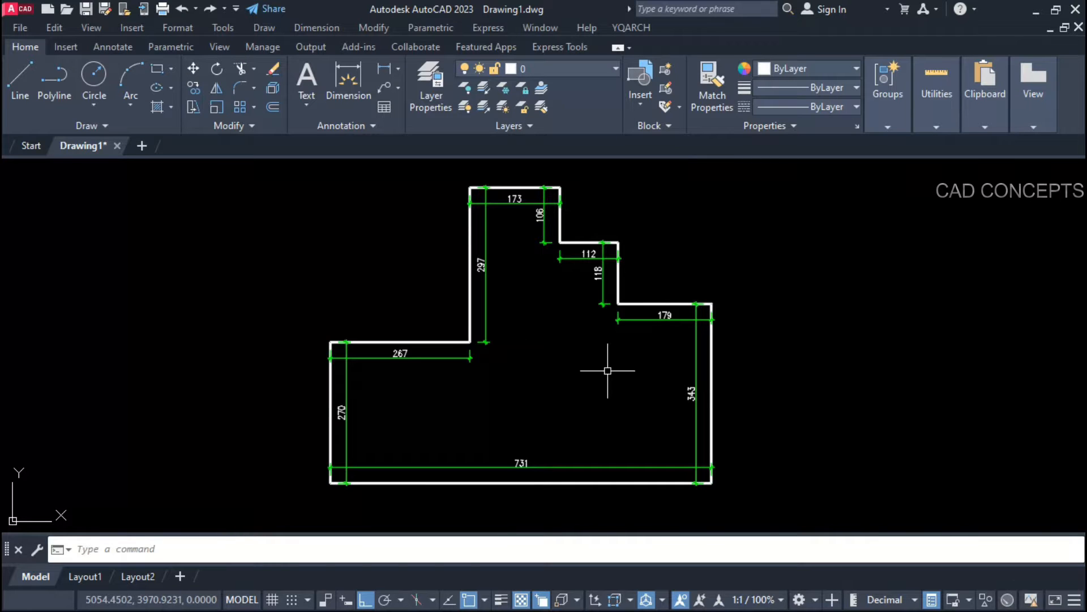
key("ctrl+z")
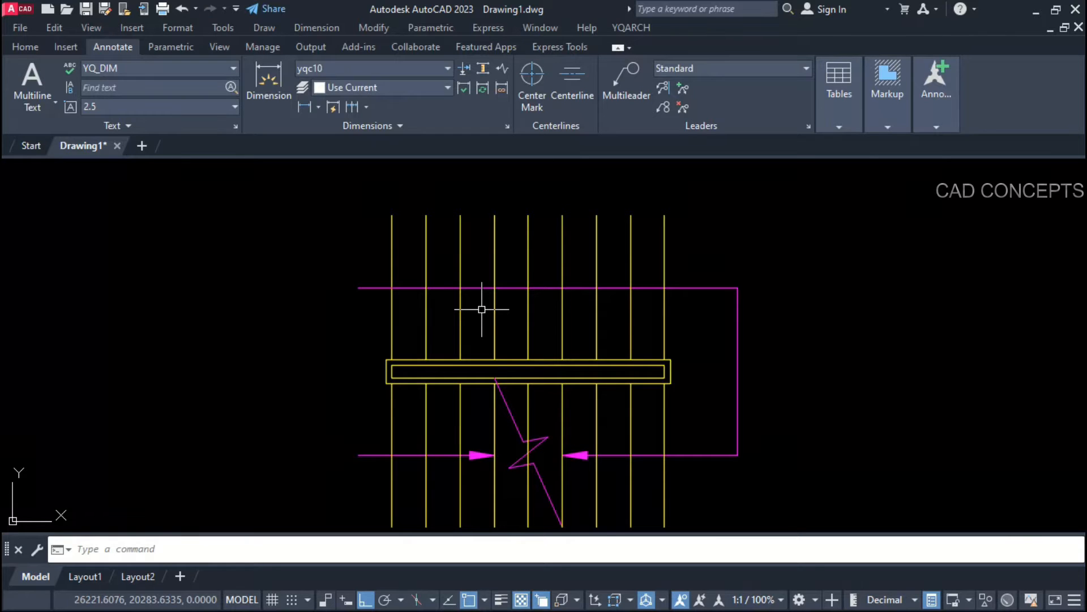
Step: Start the DDST fixed-length parts dimension on the staircase plan
type("DD")
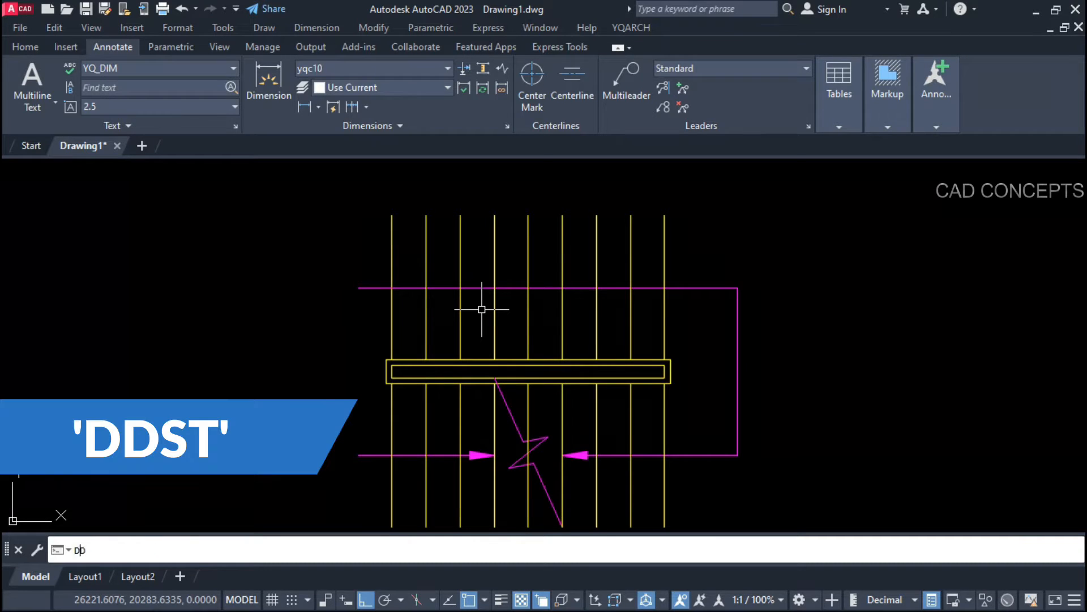
type("ST")
key("Return")
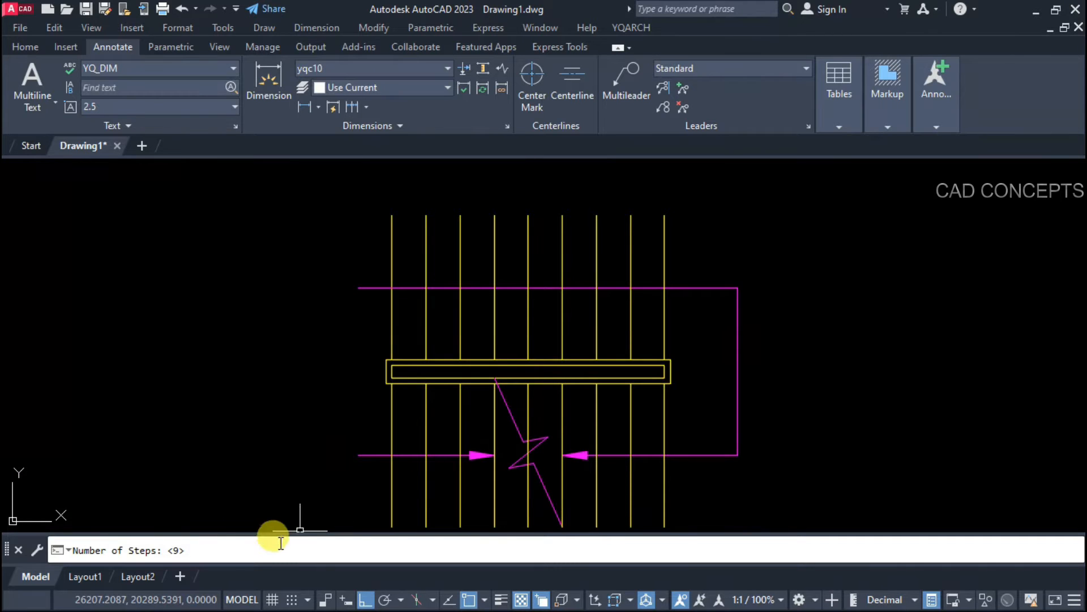
Step: Dimension the yellow lines from first to last as 8 steps, placing 28.0x8=224 above them
key("Return")
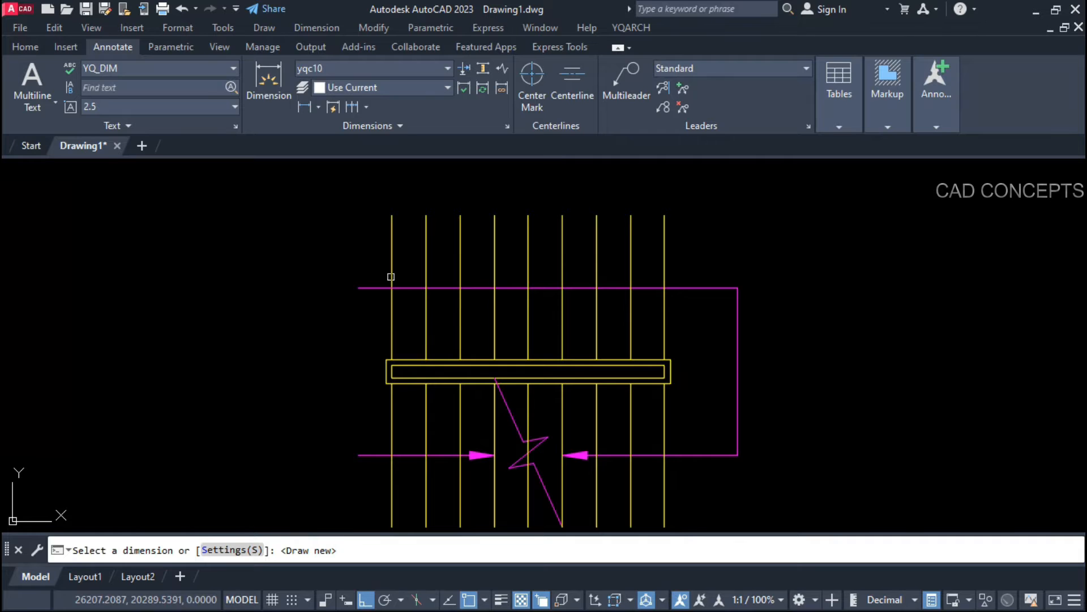
key("Return")
left_click(391, 283)
left_click(665, 284)
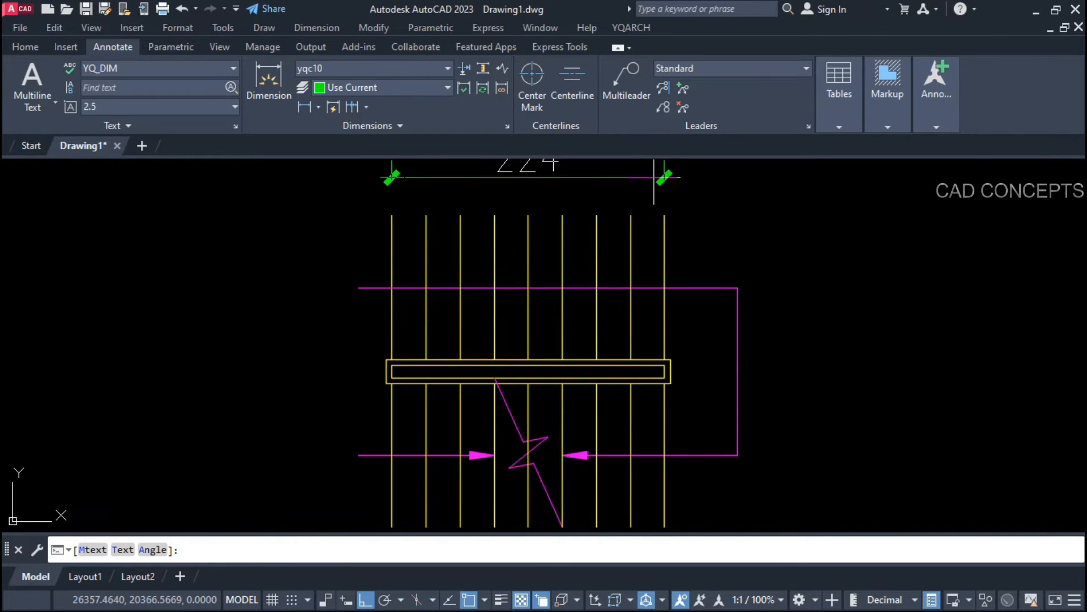
middle_click_drag(656, 192, 657, 234)
left_click(657, 226)
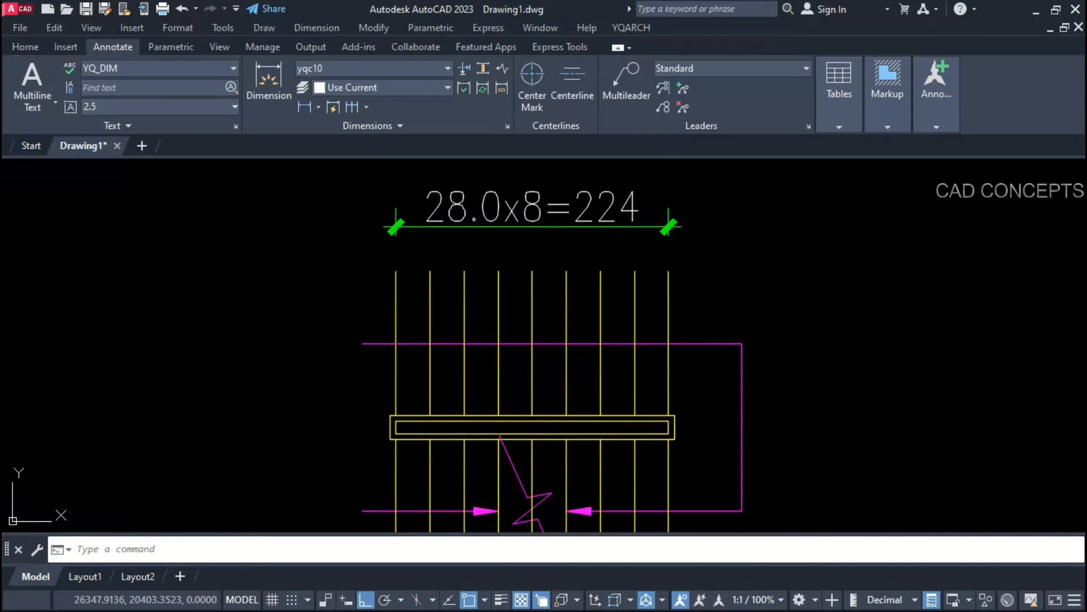
Step: Try a single 28 linear dimension, cancel it, and switch to the angled-line drawing
left_click(271, 85)
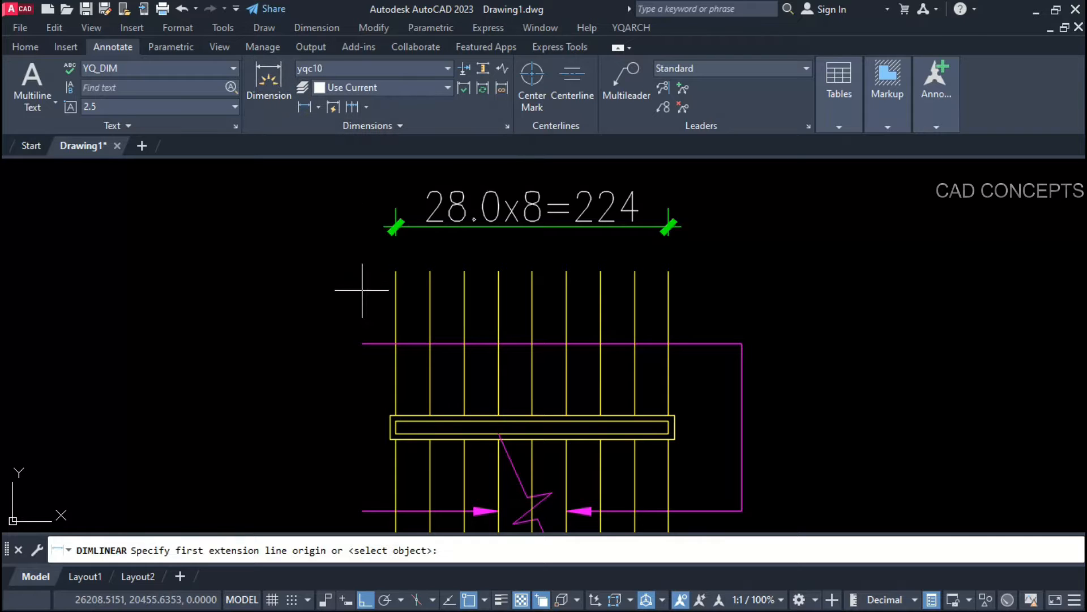
left_click(393, 301)
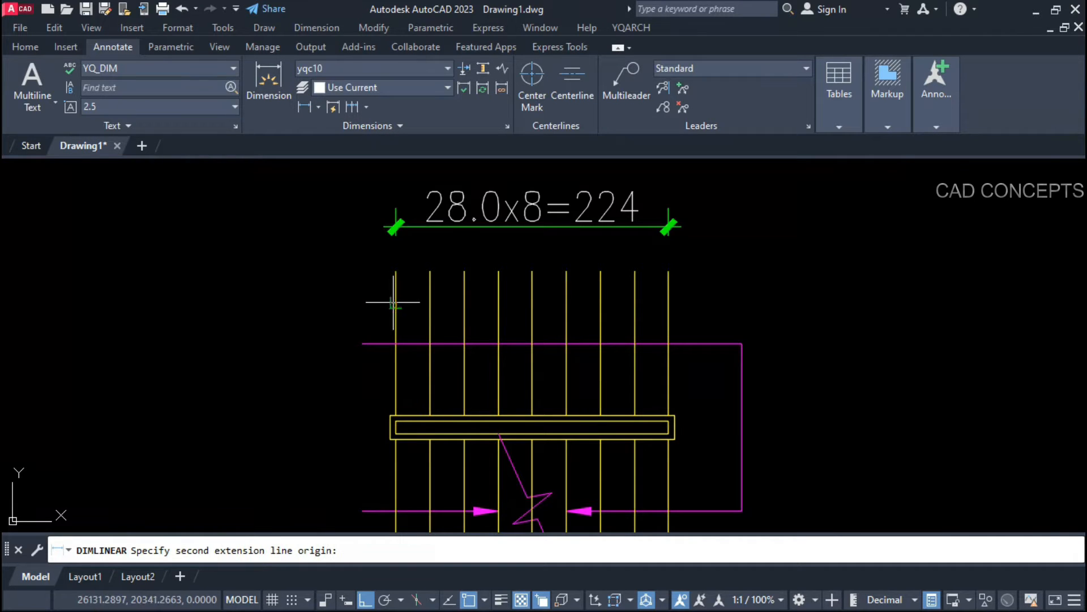
left_click(429, 303)
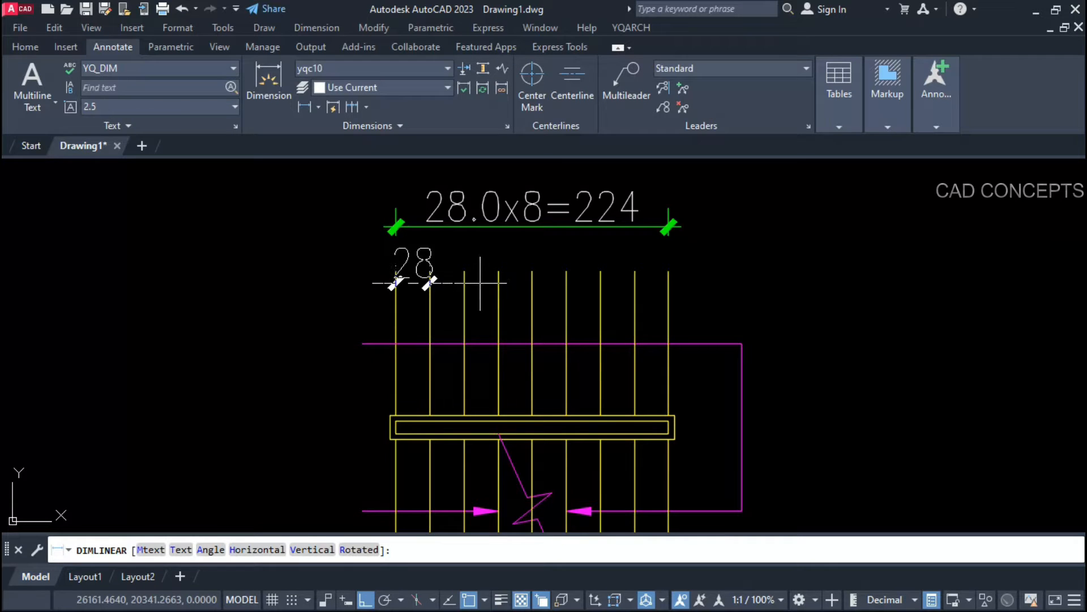
key("Escape")
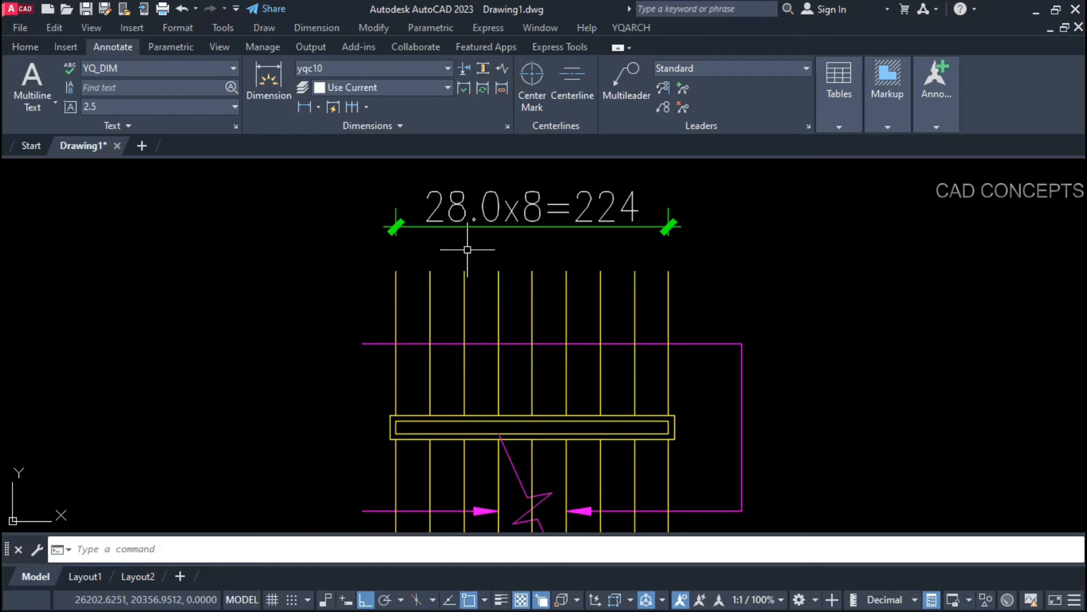
scroll(473, 274, "down", 2)
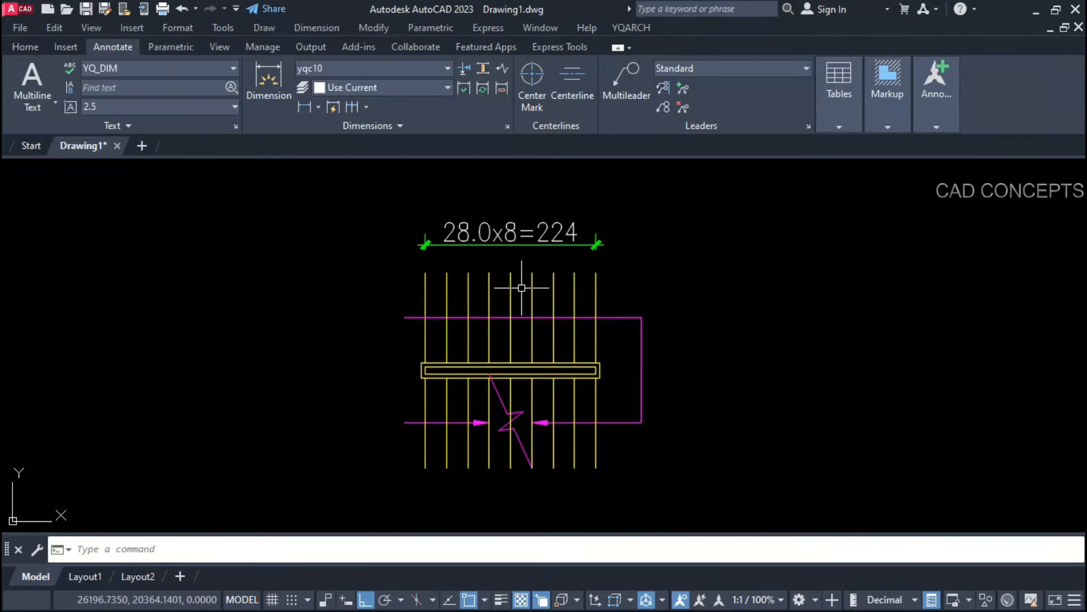
left_click(660, 214)
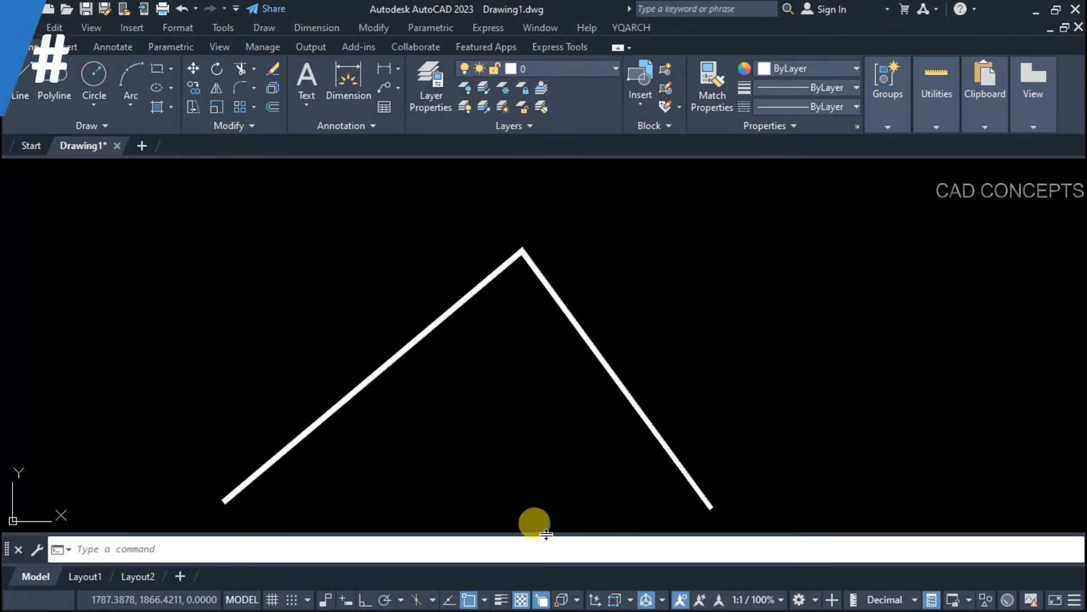
Step: Draw a DDA3 arc through the left end, apex and right end, and select it
middle_click_drag(524, 456, 533, 452)
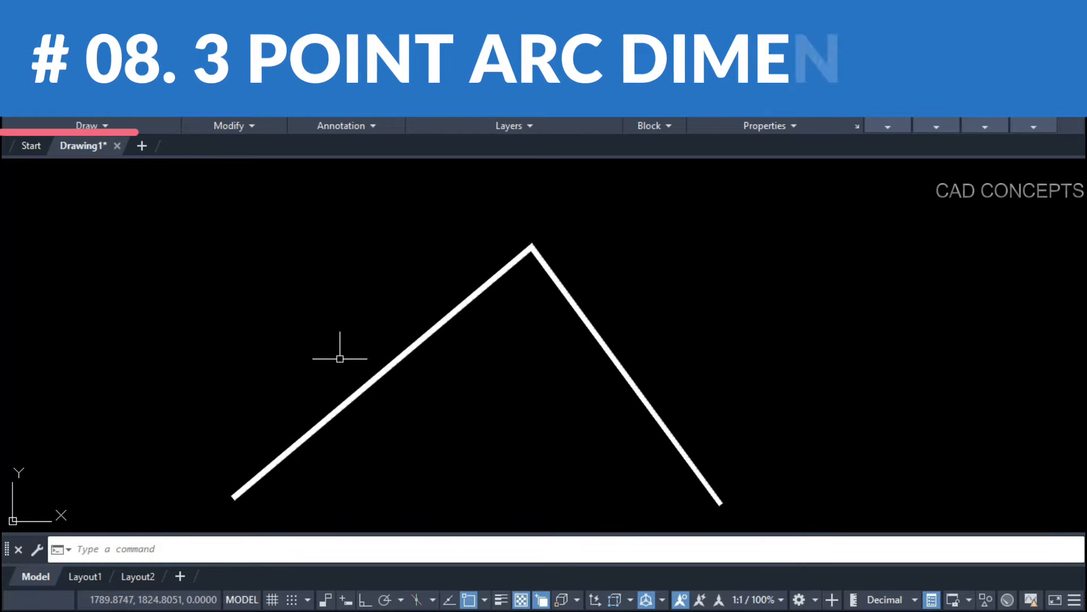
scroll(479, 284, "down", 2)
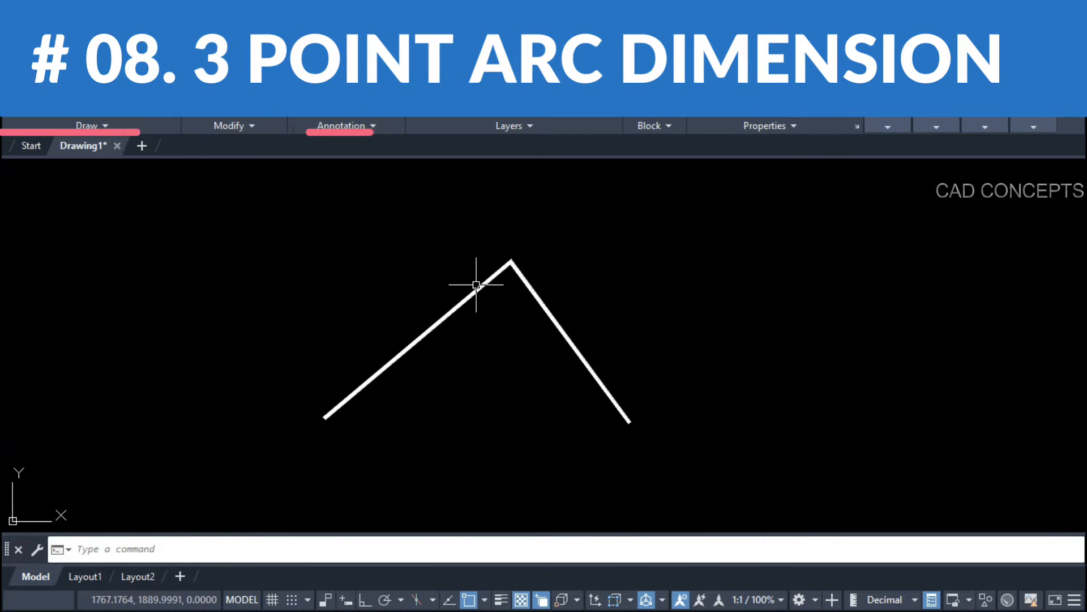
mouse_move(496, 386)
middle_mouse_down()
mouse_move(495, 349)
mouse_move(534, 376)
middle_mouse_up()
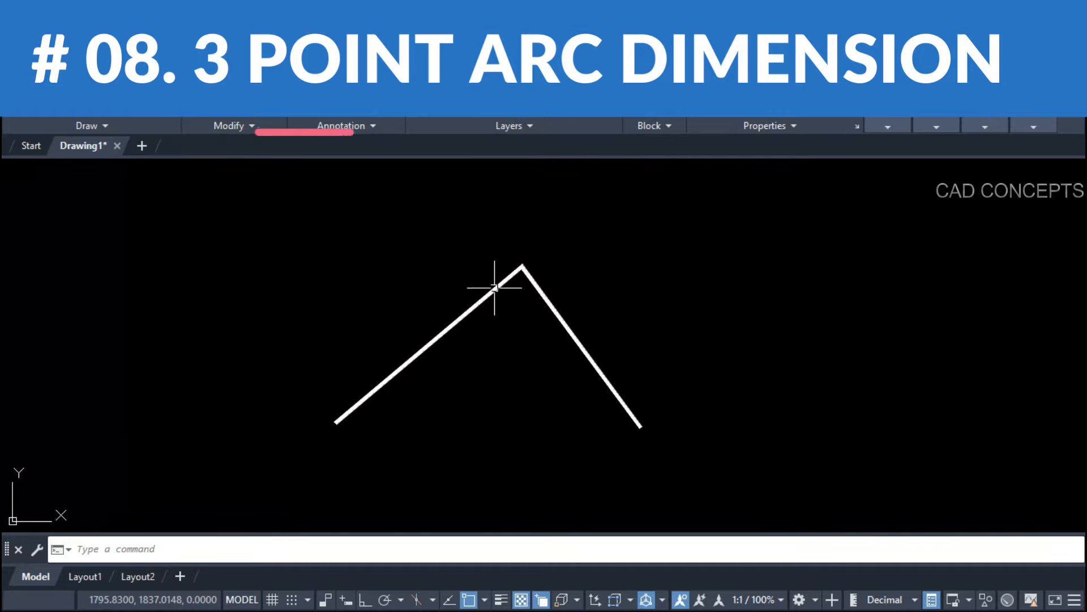
type("DDA3")
key("Return")
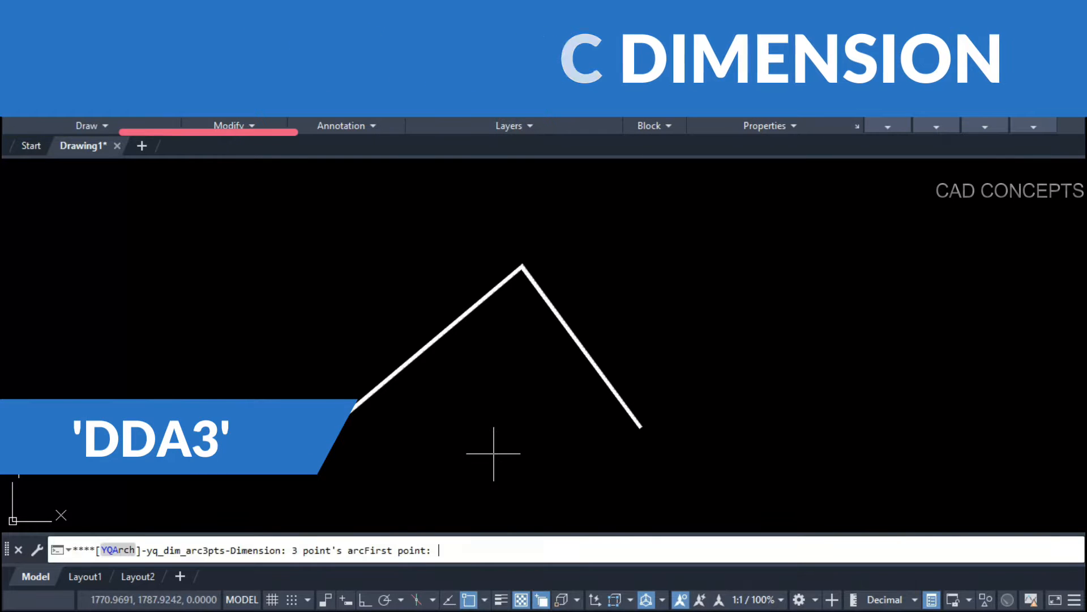
left_click(336, 425)
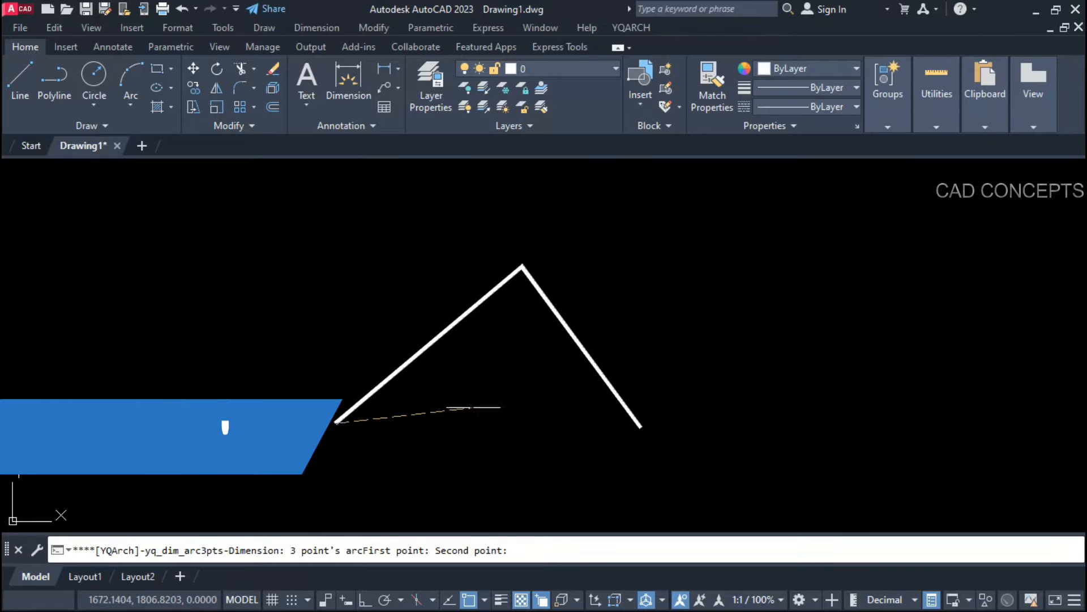
left_click(523, 267)
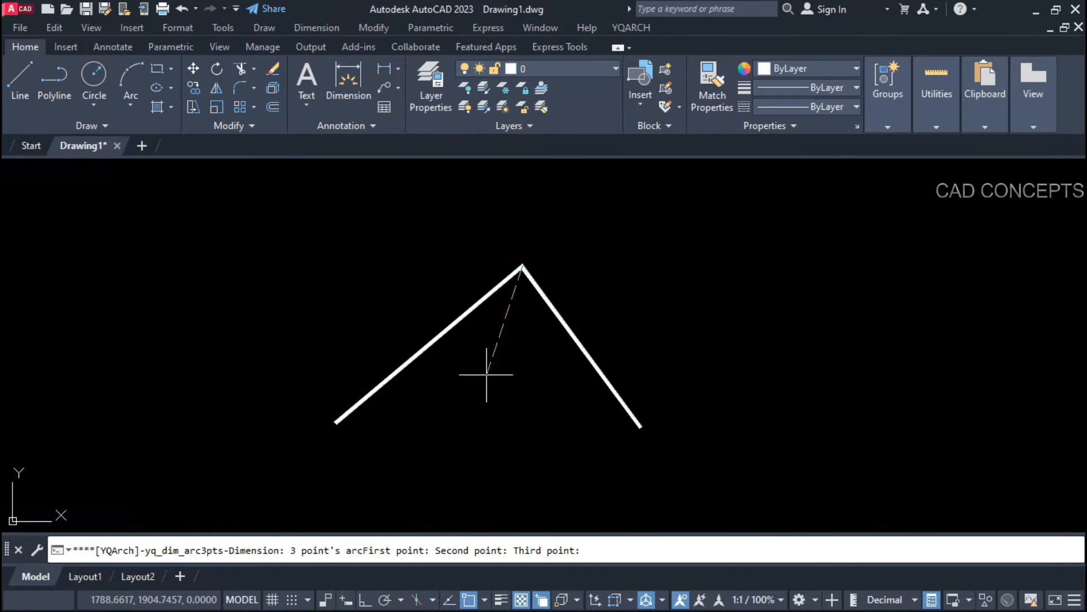
left_click(641, 427)
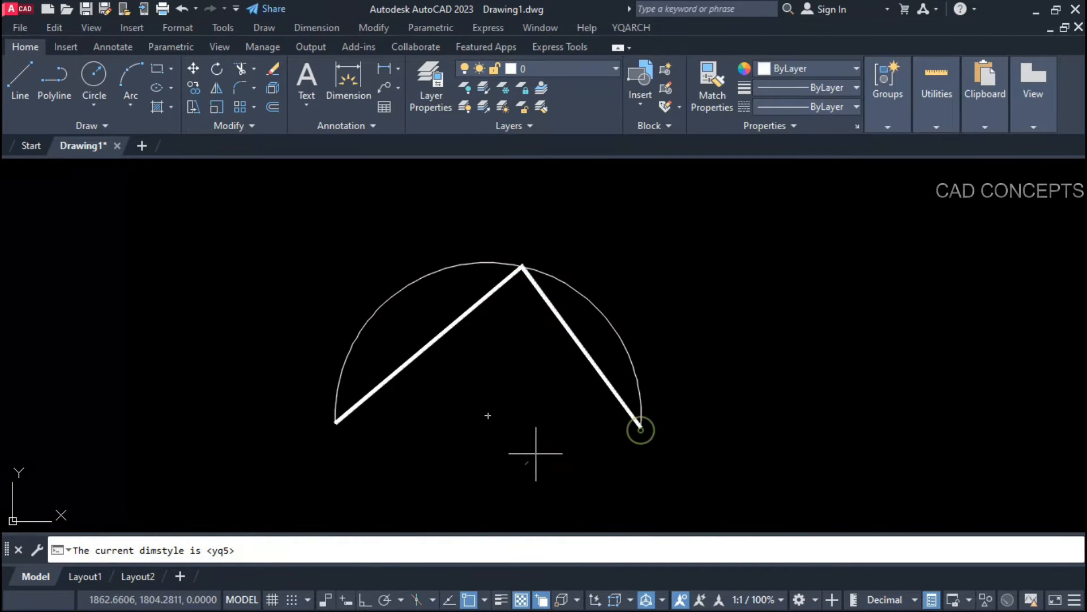
left_click(522, 266)
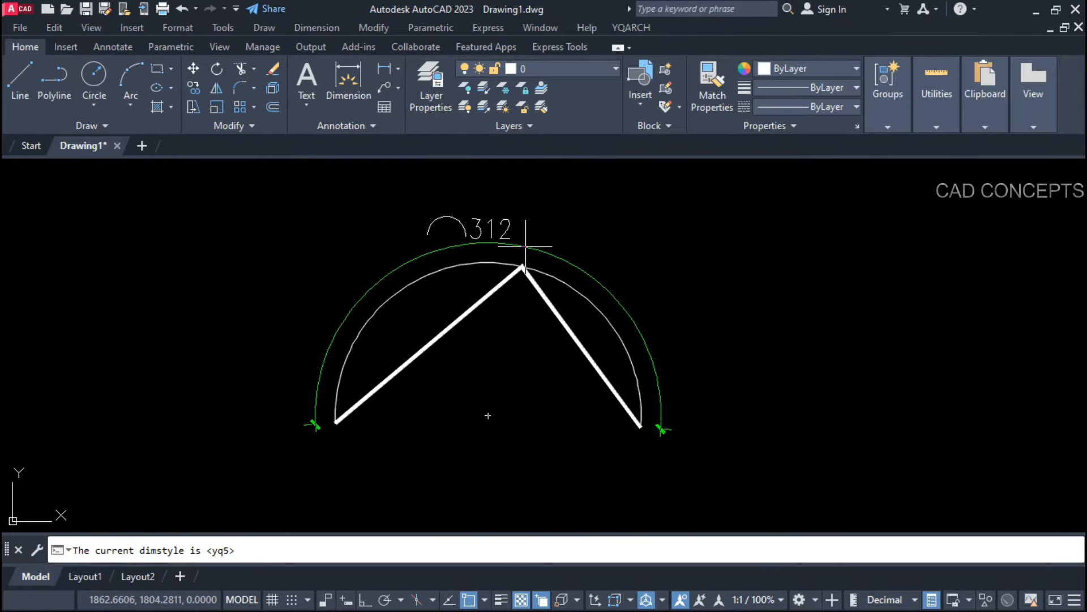
Step: Place the 312 arc-length dimension above the arc and split it into 6 parts
scroll(528, 247, "up", 2)
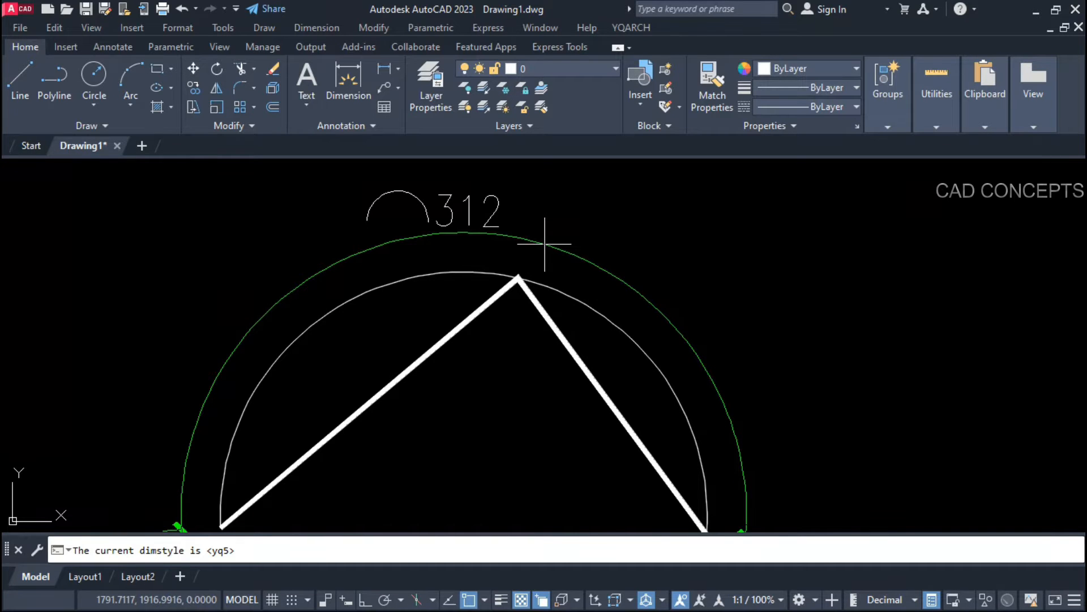
scroll(558, 235, "down", 2)
scroll(527, 235, "up", 2)
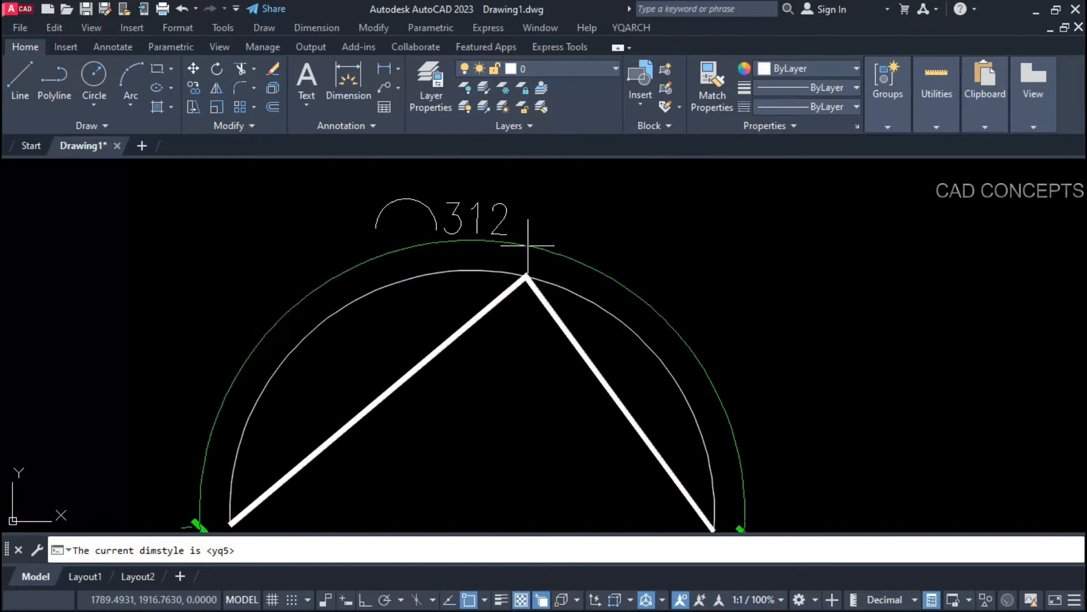
left_click(505, 251)
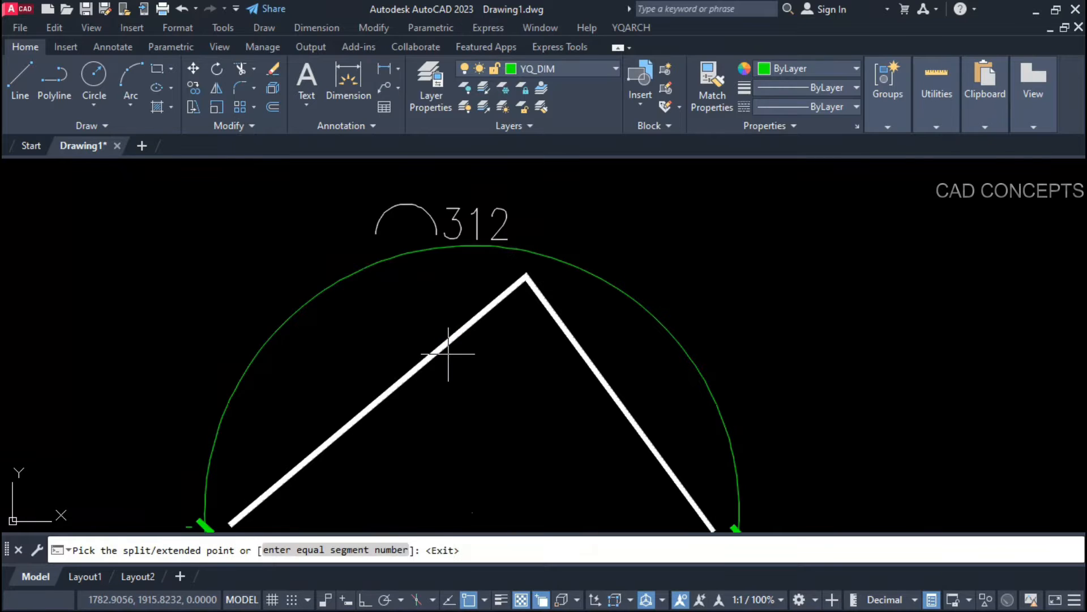
scroll(456, 229, "down", 2)
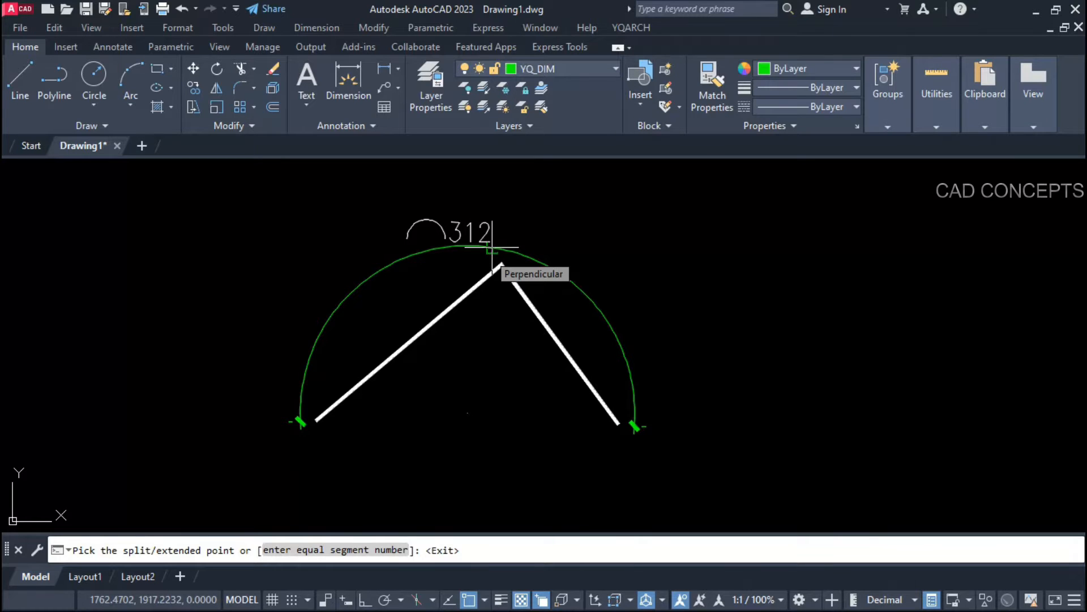
type("6")
key("Return")
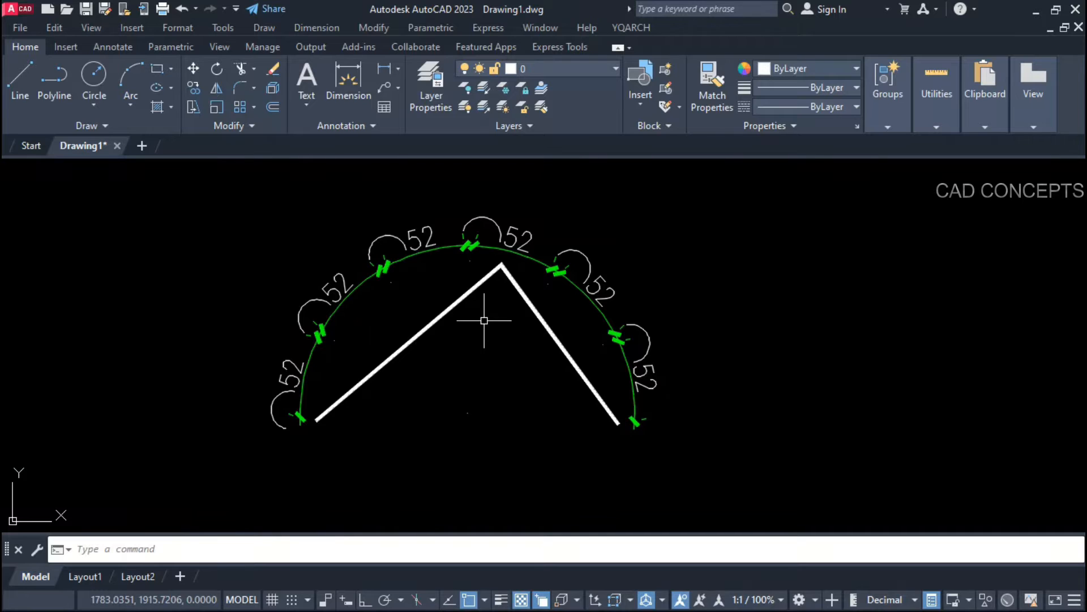
Step: Undo the six-part split and redo the 312 arc dimension split into 4 parts of 78
key("ctrl+z")
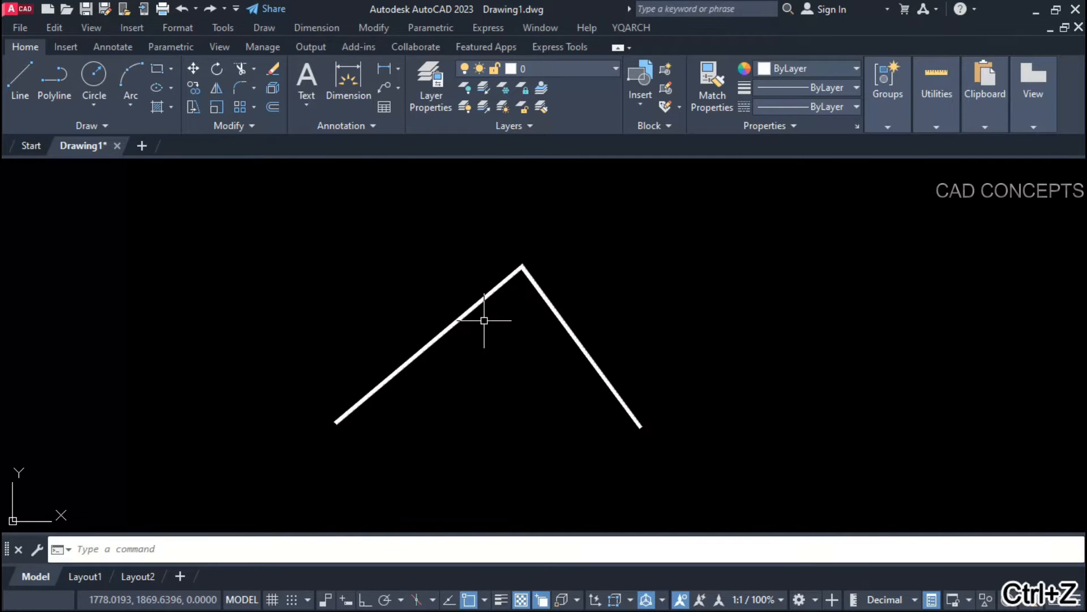
key("Return")
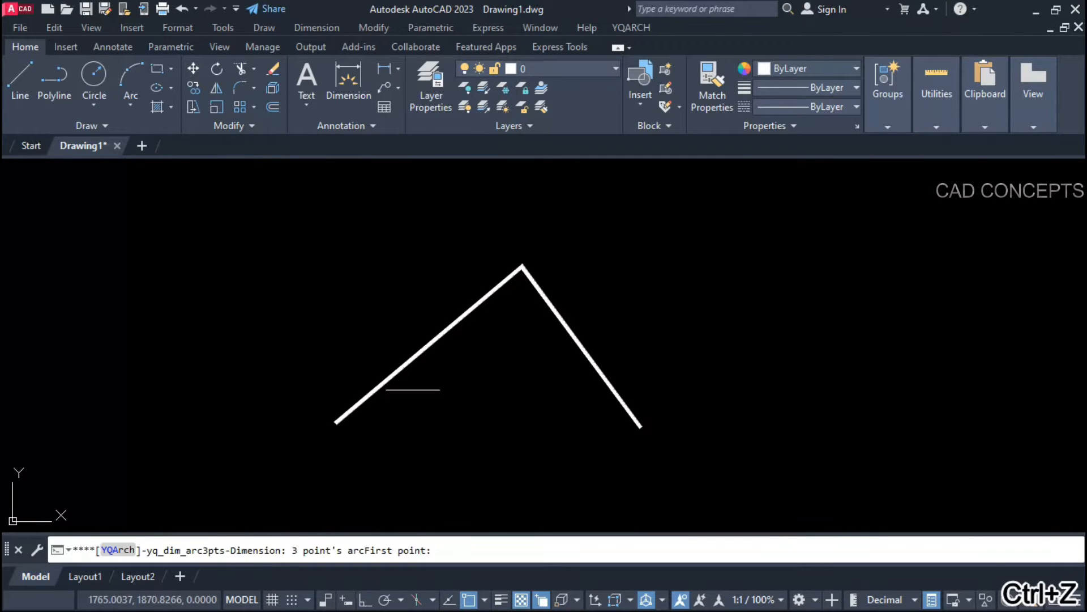
left_click(340, 419)
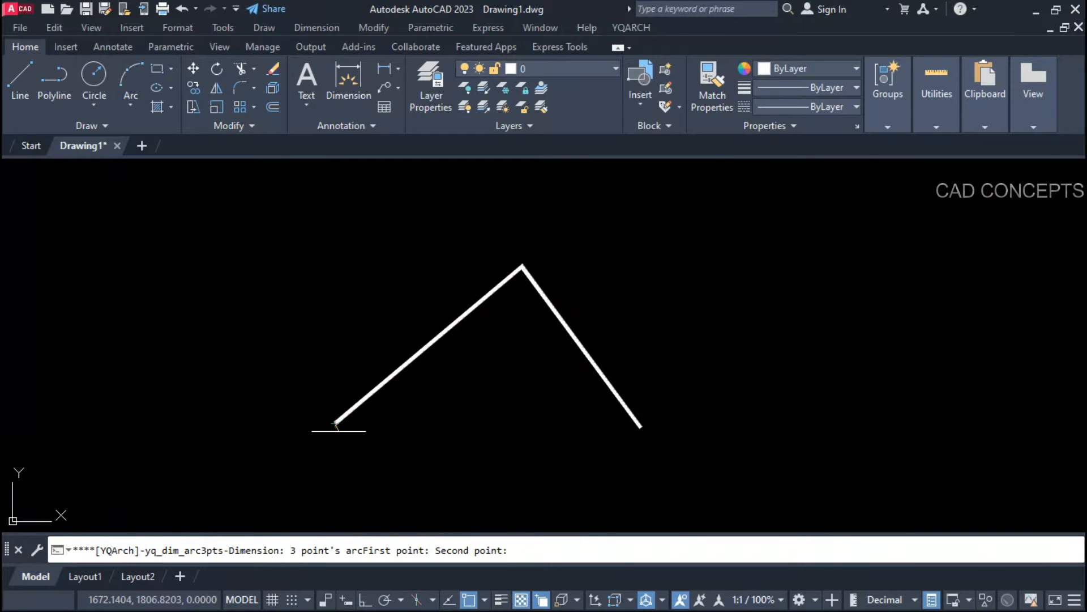
left_click(522, 267)
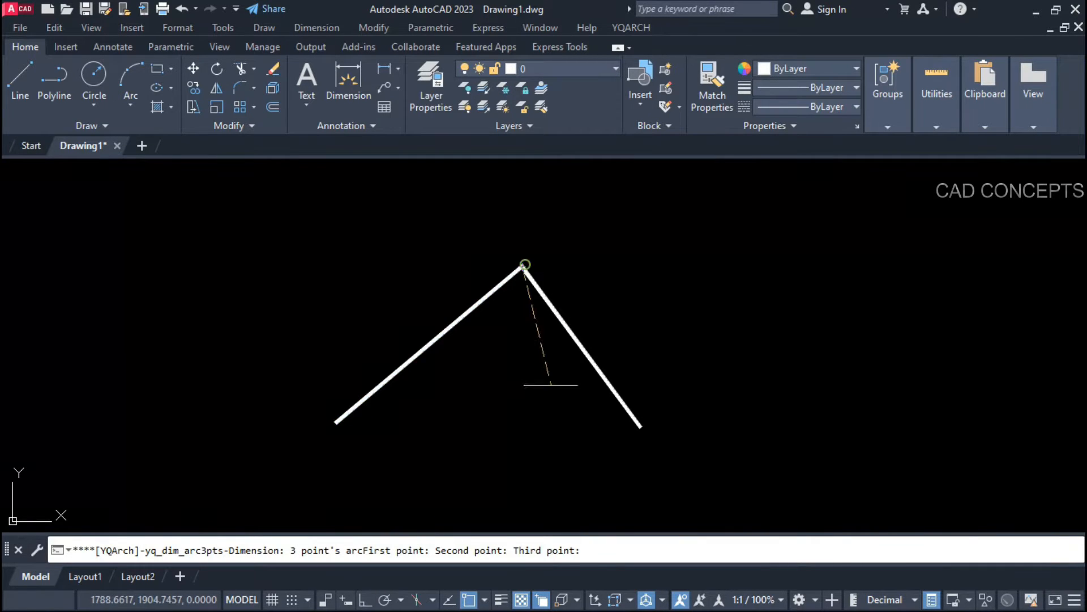
left_click(640, 426)
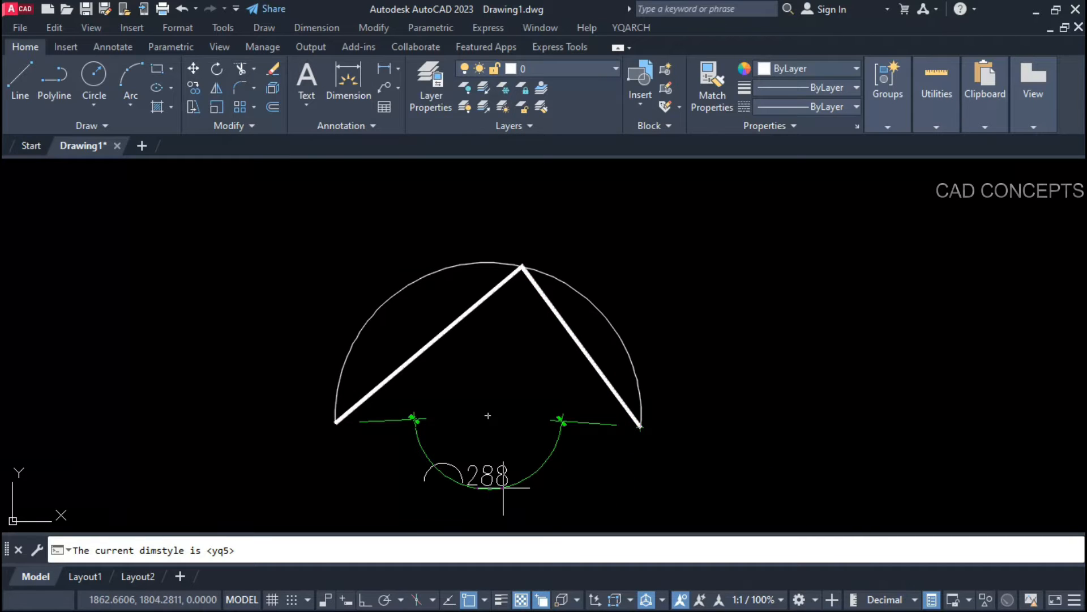
left_click(516, 242)
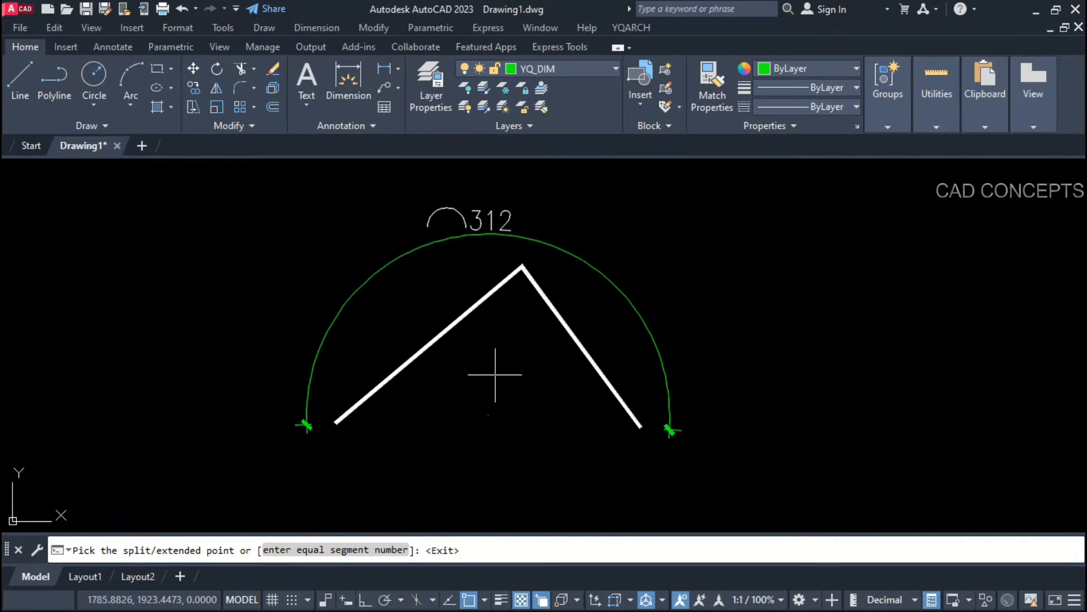
type("4")
key("Return")
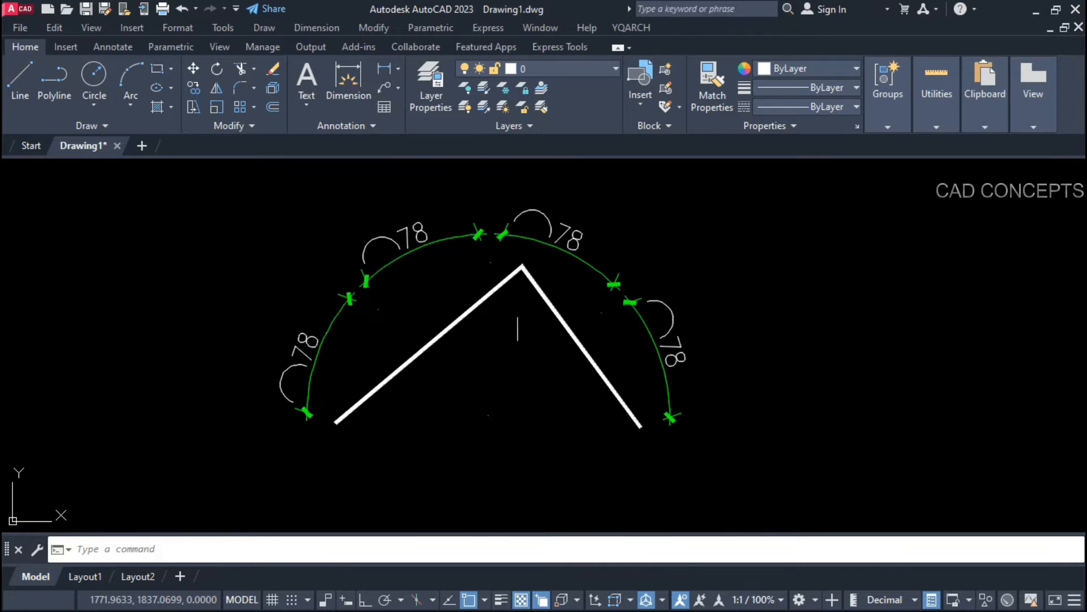
Step: Pan and zoom the view, window-select the whole drawing, then clear the selection
mouse_move(508, 354)
middle_mouse_down()
mouse_move(551, 366)
mouse_move(541, 402)
middle_mouse_up()
scroll(539, 379, "up", 2)
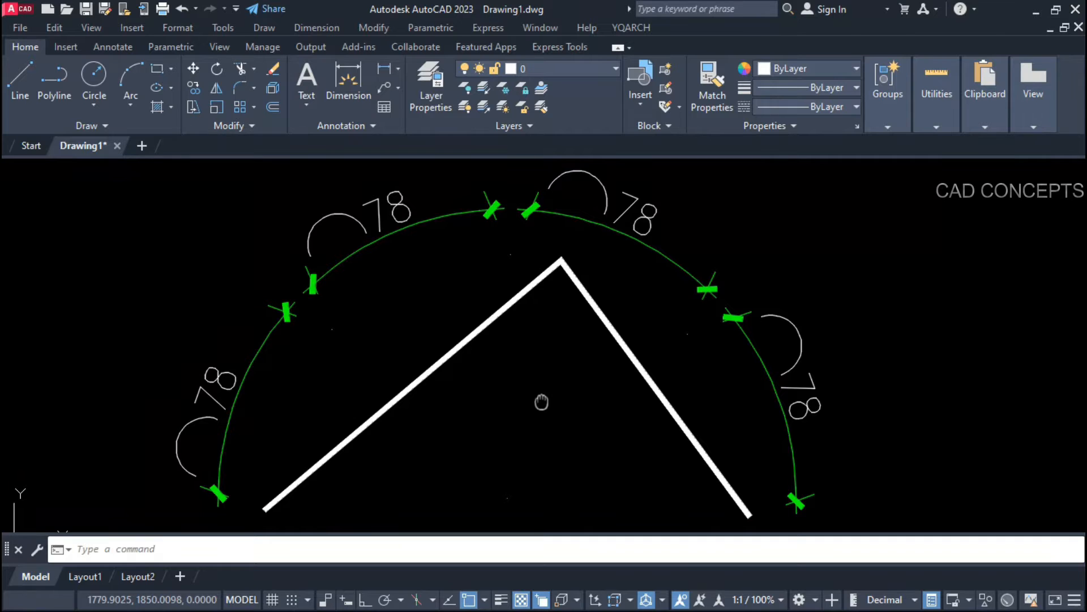
left_click(853, 243)
left_click(170, 444)
key("Escape")
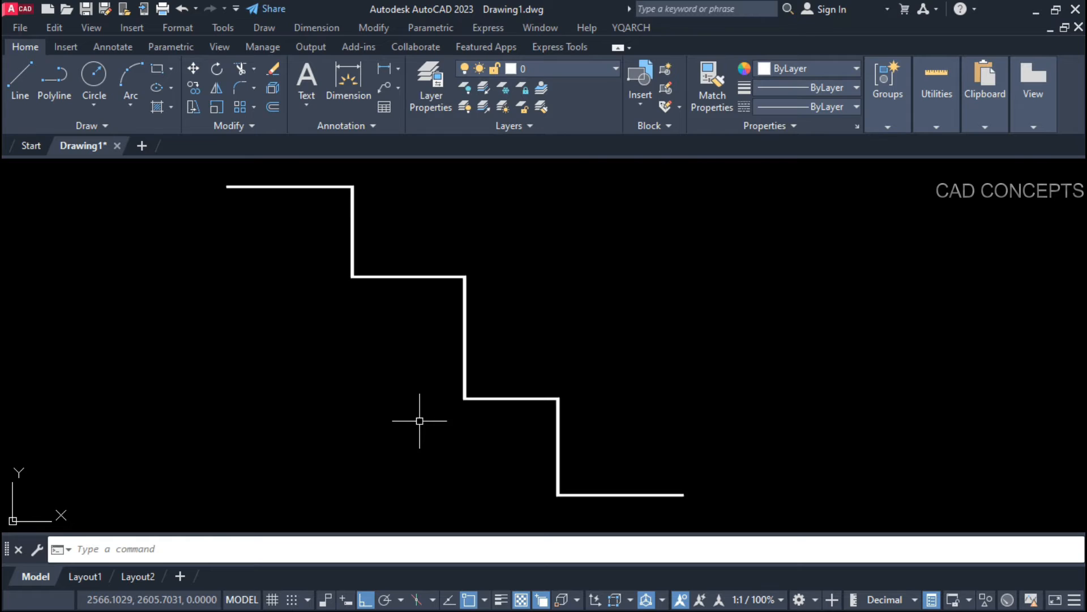
Step: Run DDQ on the staircase polyline, placing the 147, 198, 156 dimensions on its left
middle_click_drag(419, 420, 473, 422)
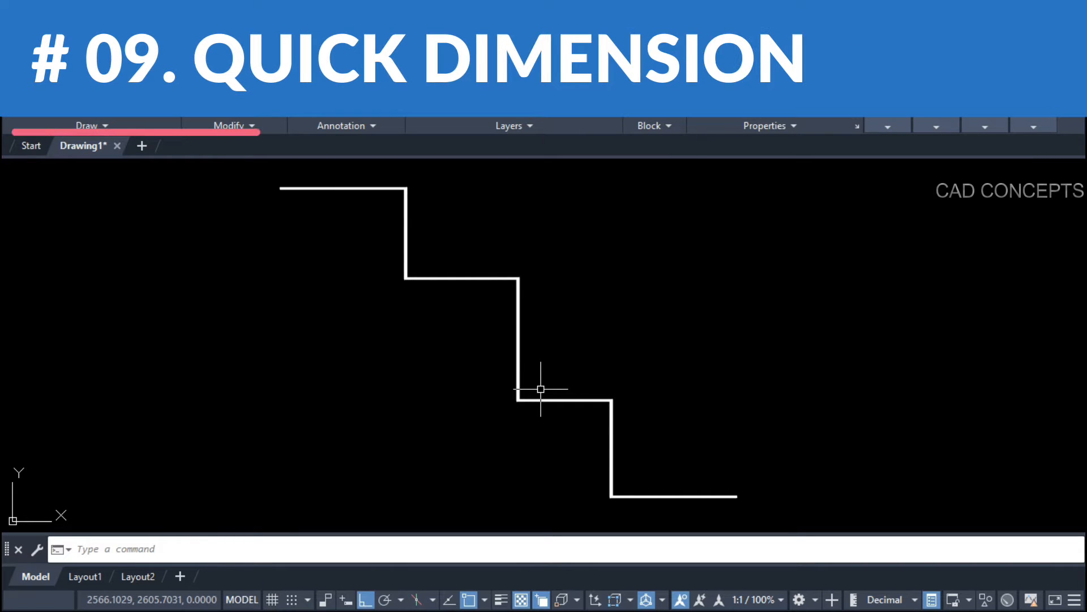
type("DDQ")
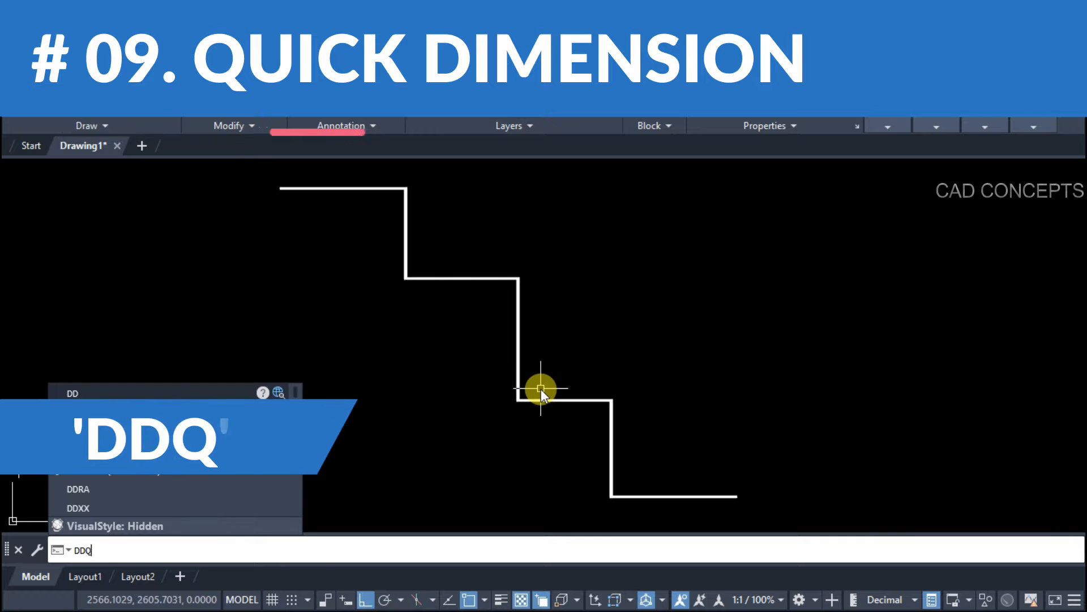
key("Return")
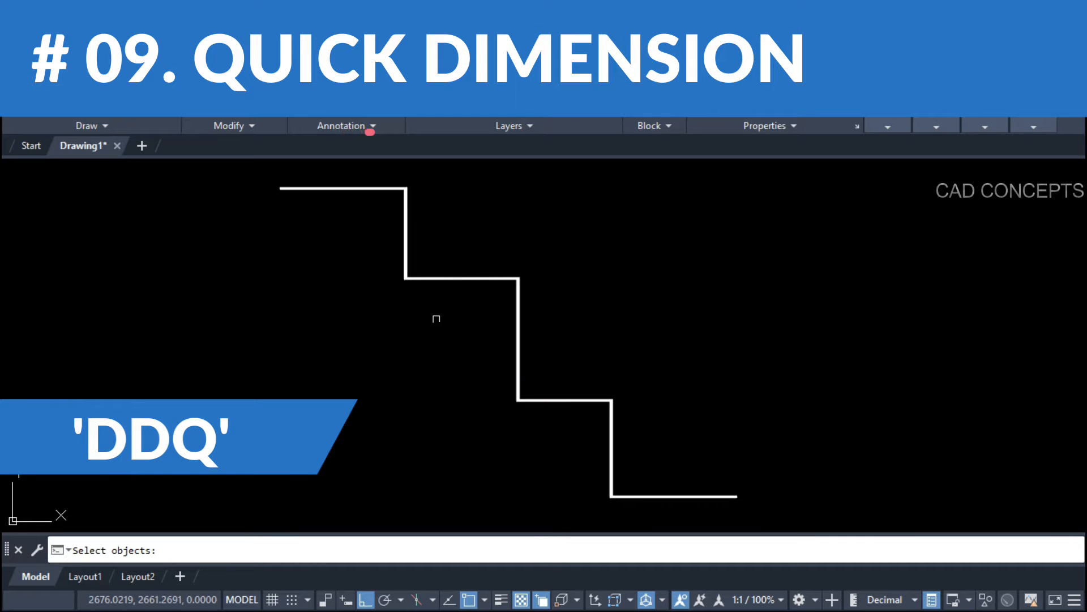
left_click(388, 189)
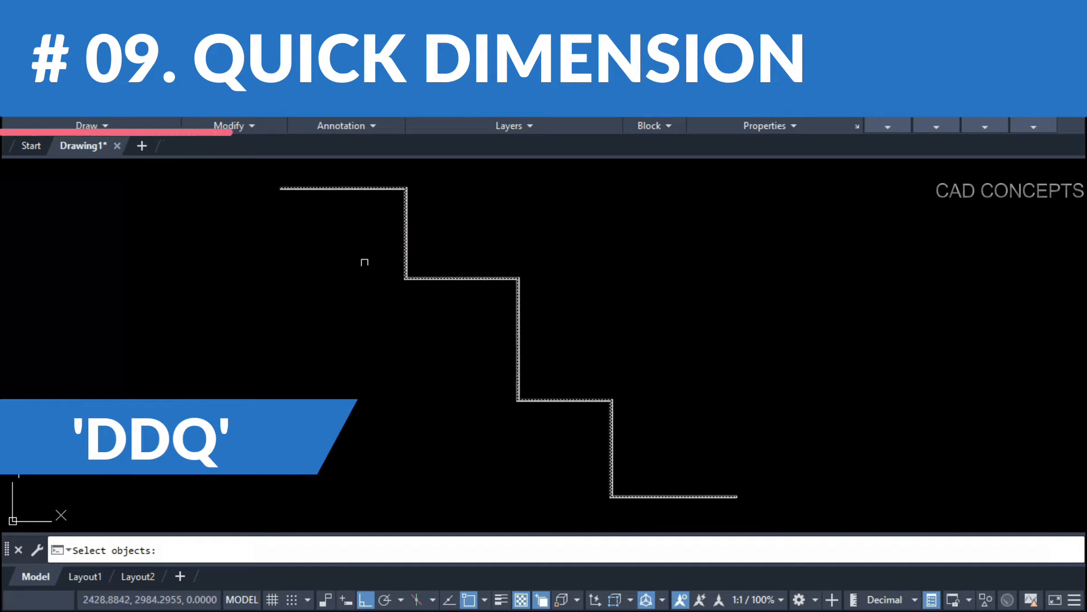
key("Return")
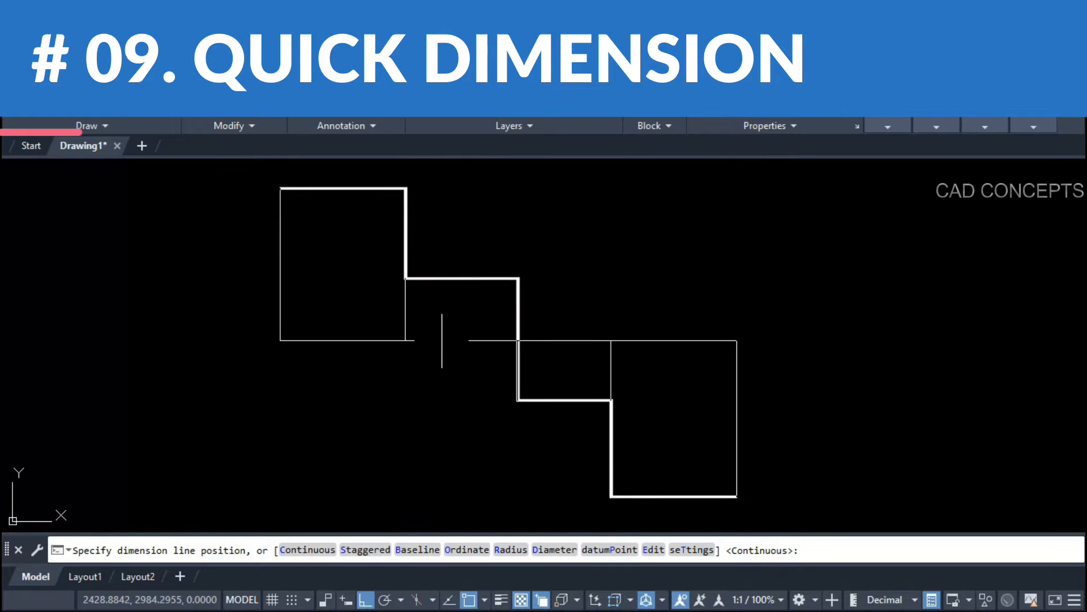
scroll(442, 340, "down", 2)
scroll(456, 215, "up", 2)
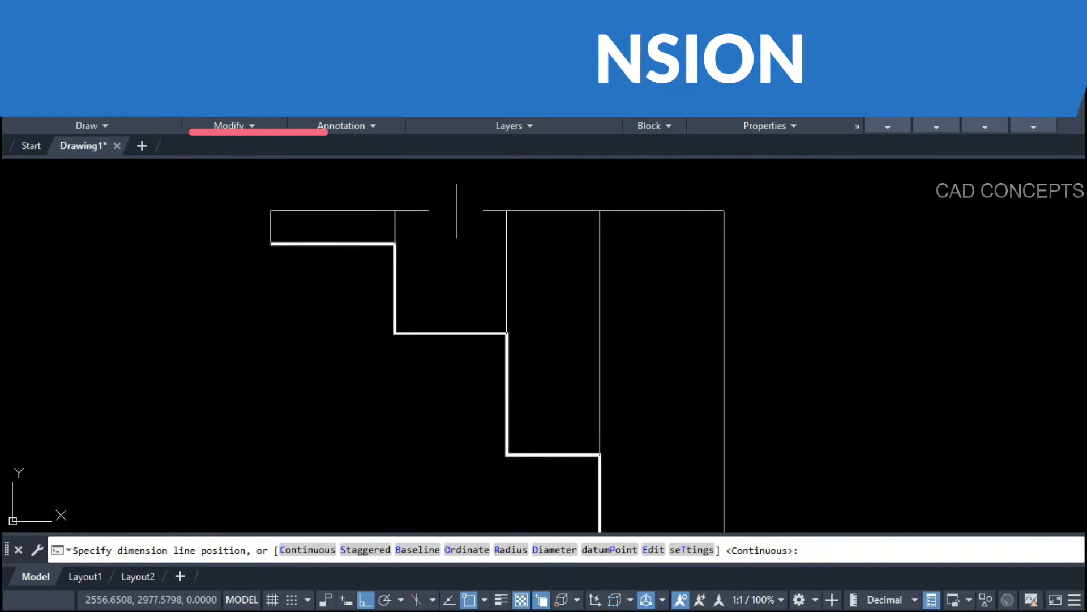
scroll(456, 210, "down", 2)
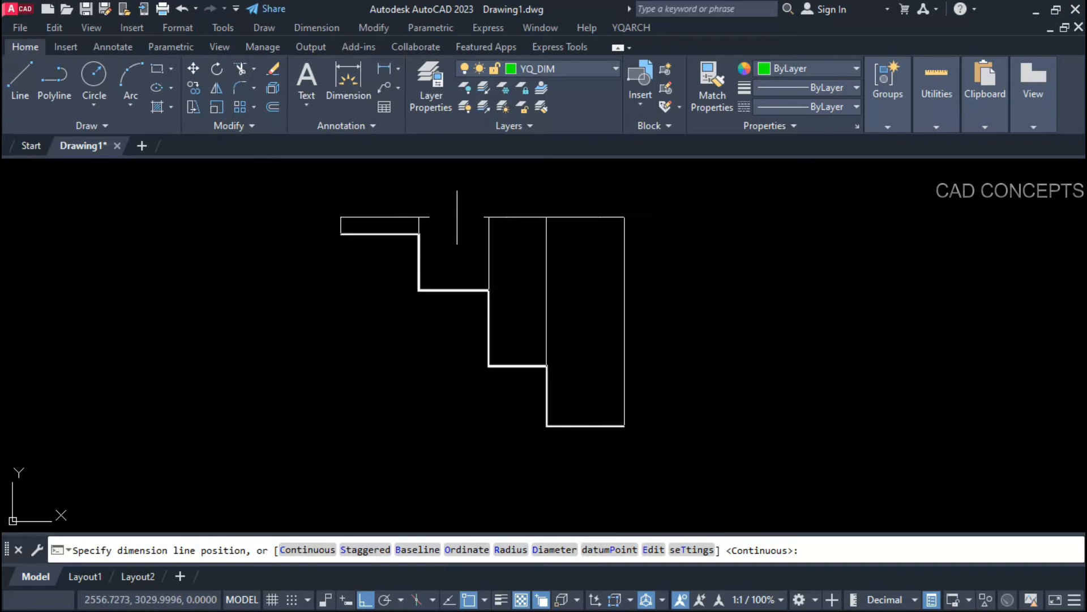
left_click(327, 309)
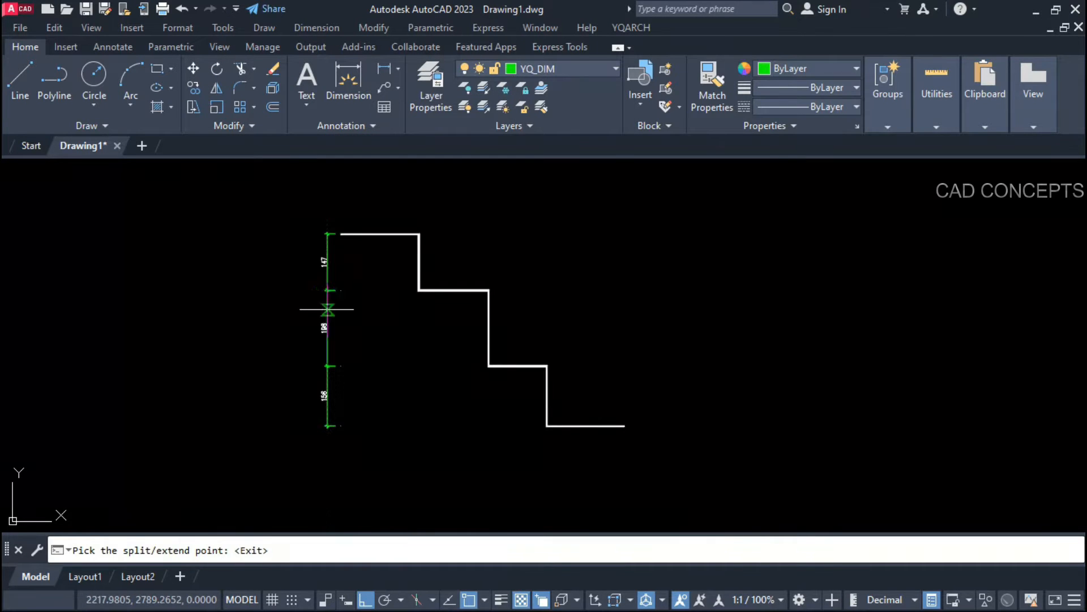
Step: Finish the split and pick the stair outline for a new dimension run
scroll(338, 377, "up", 2)
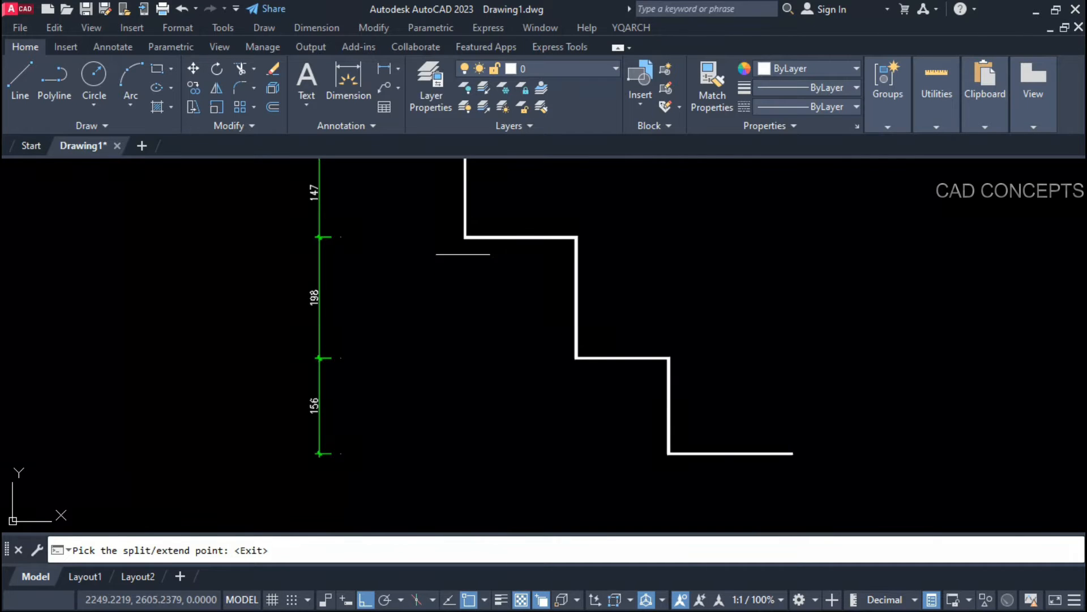
scroll(339, 411, "down", 2)
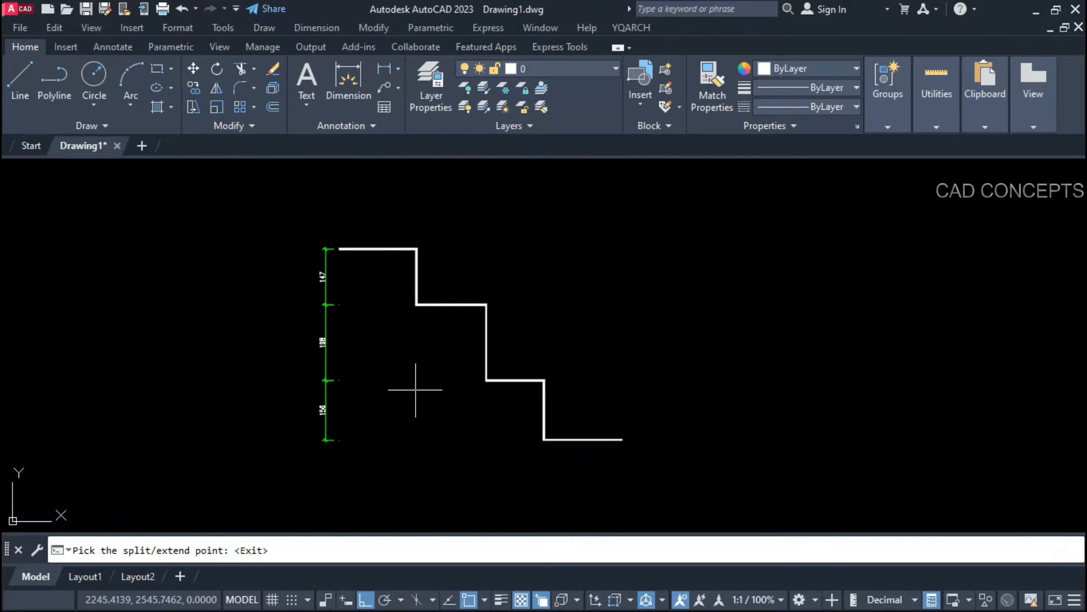
key("space")
key("space")
left_click(452, 305)
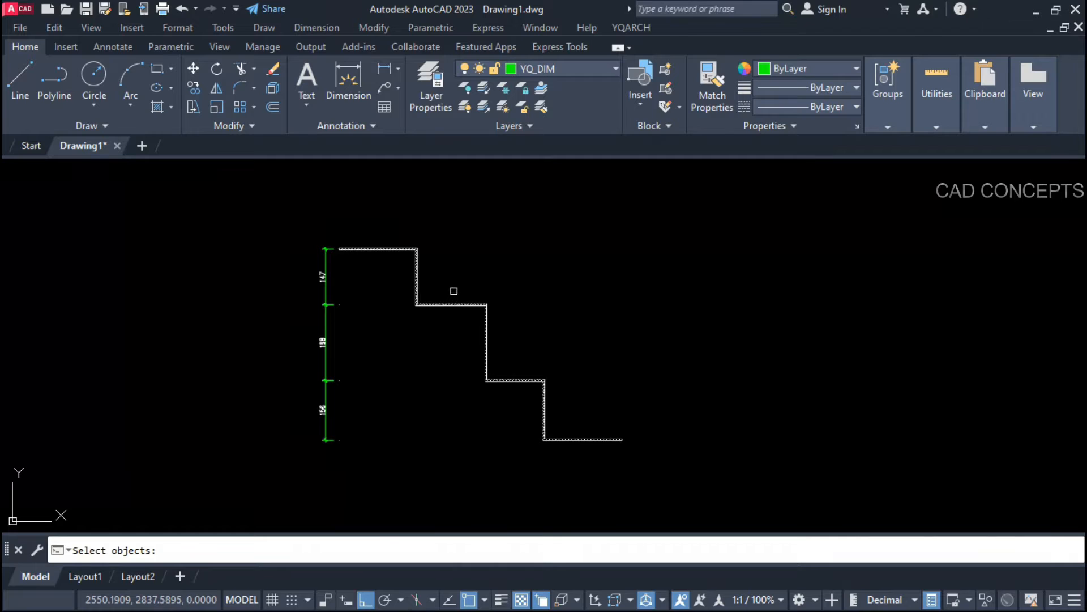
Step: Place continuous dimensions along the top of the stair
key("space")
scroll(449, 232, "up", 4)
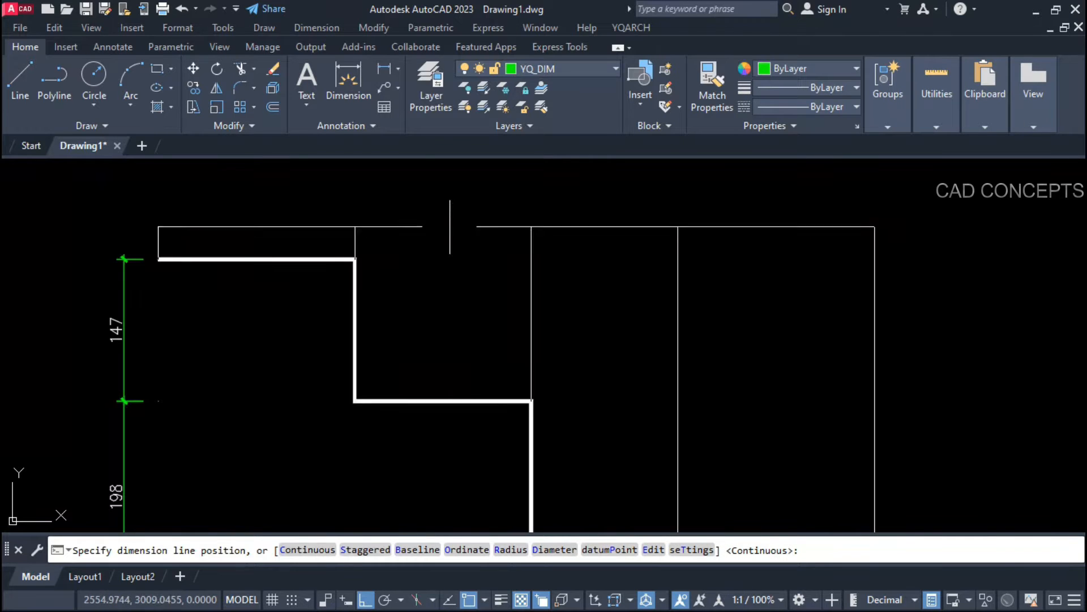
left_click(449, 228)
scroll(384, 247, "down", 2)
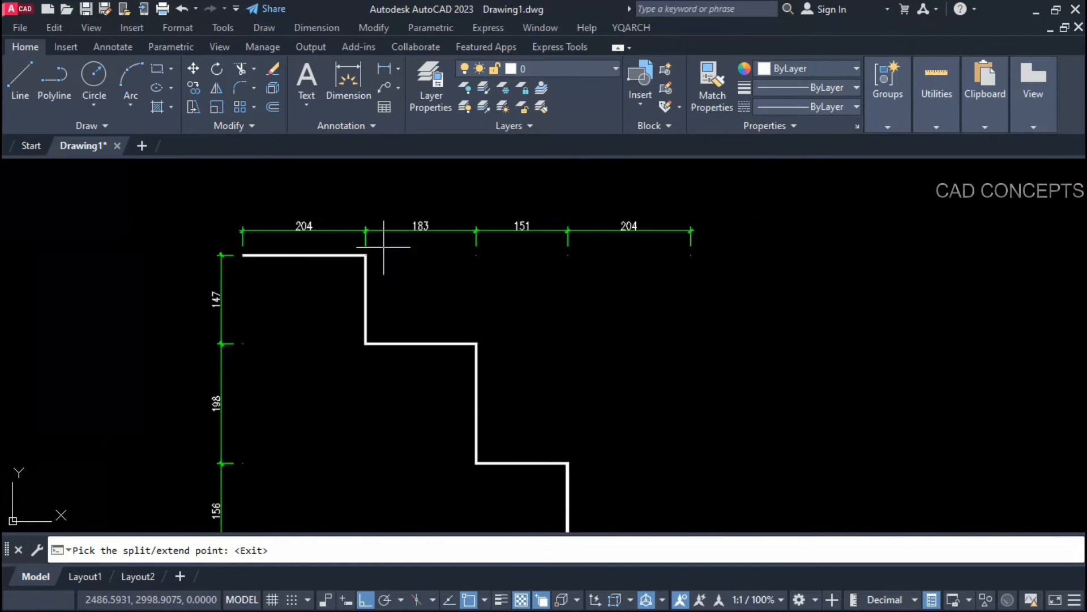
scroll(645, 272, "up", 4)
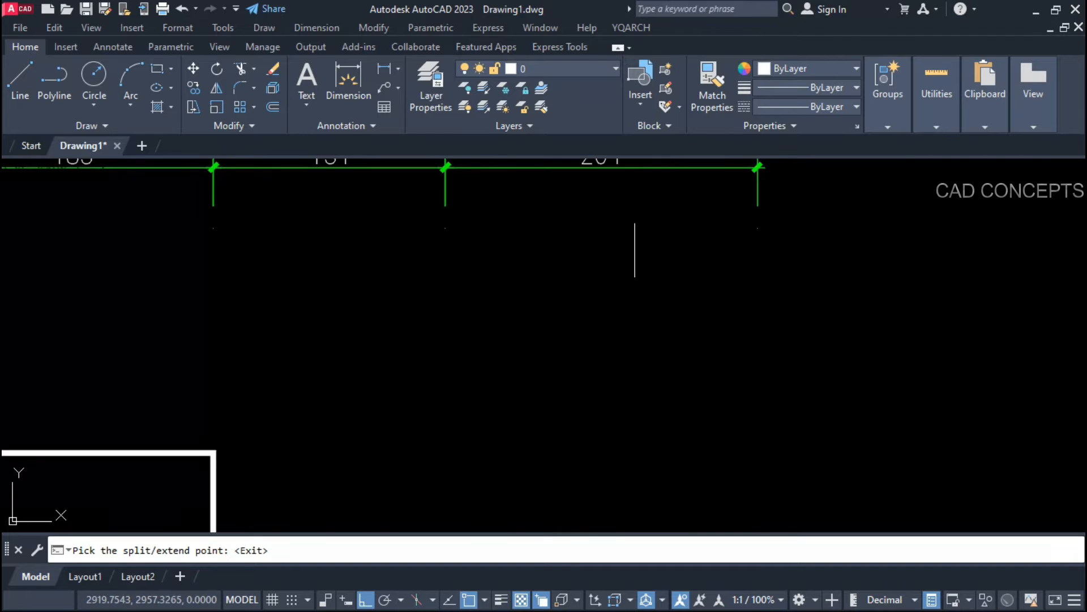
scroll(628, 266, "down", 2)
Step: Split the top dimensions into 131/72, 58/73, 98/53 and 125/78
left_click(638, 219)
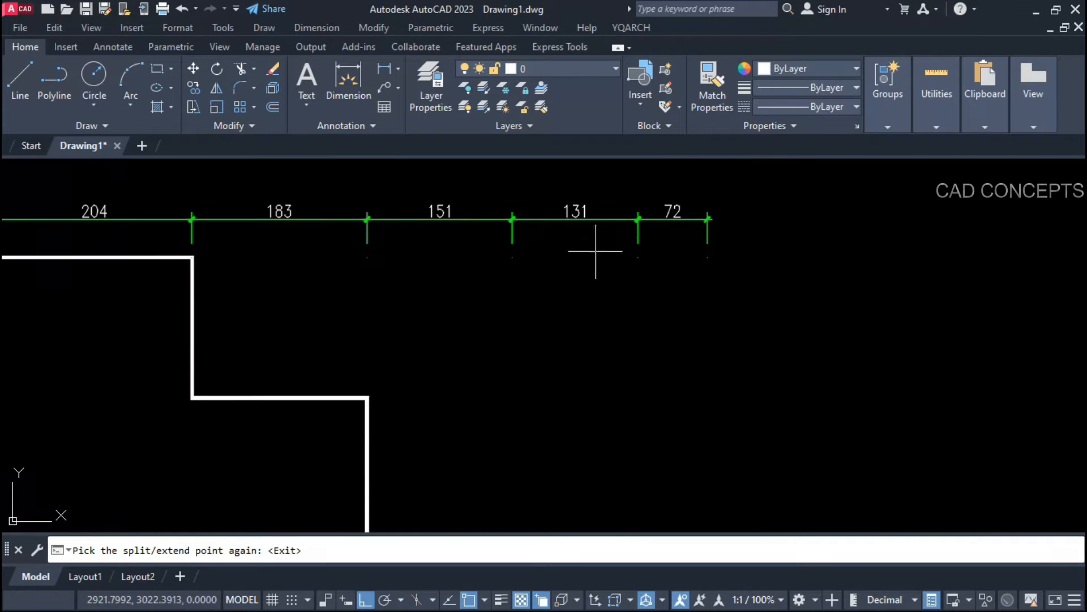
left_click(568, 220)
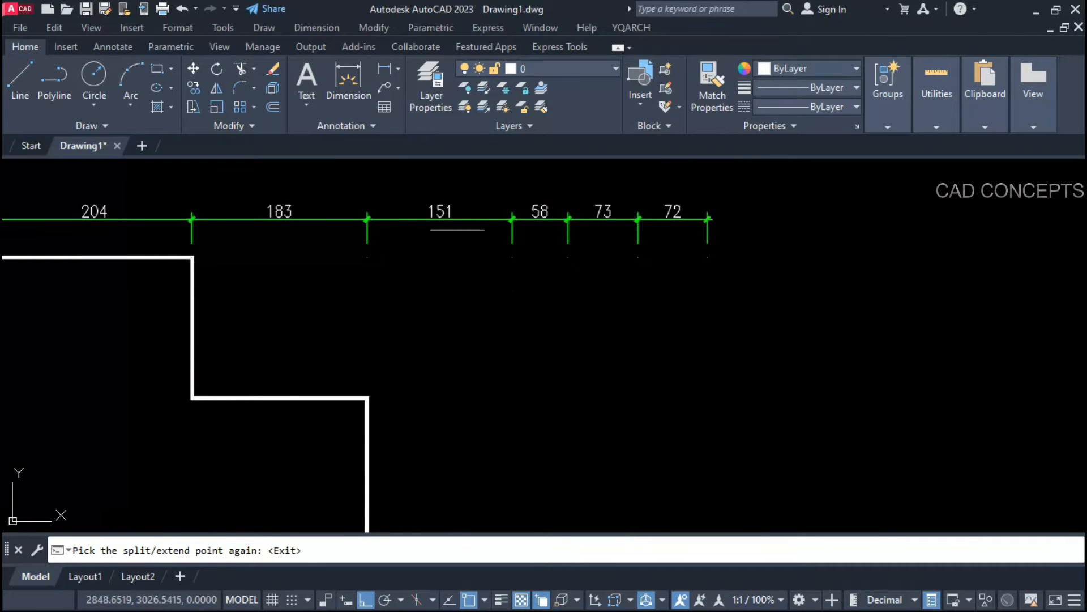
left_click(461, 220)
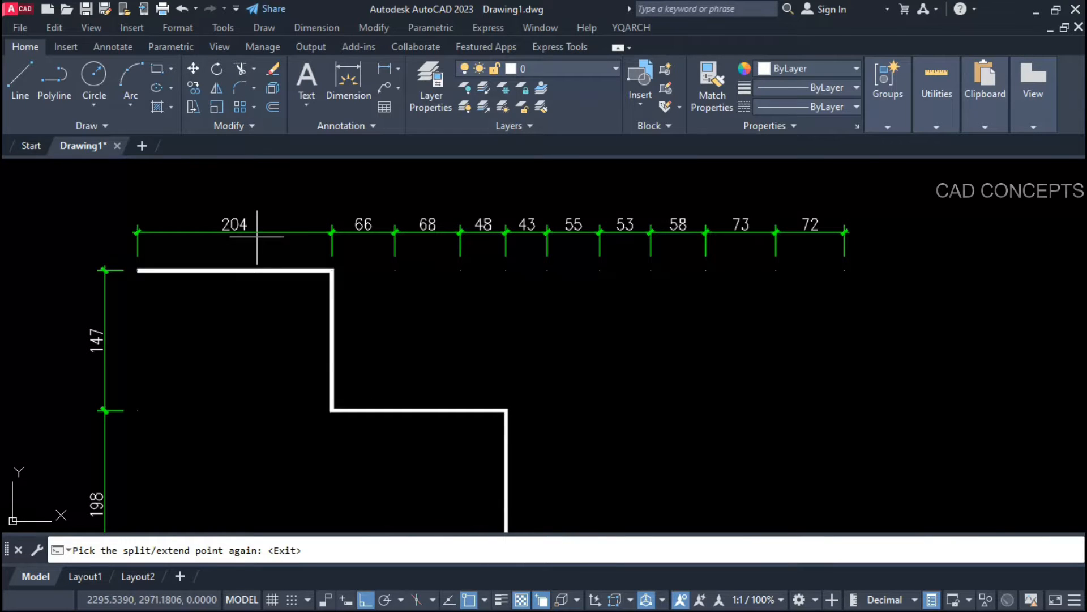
left_click(257, 237)
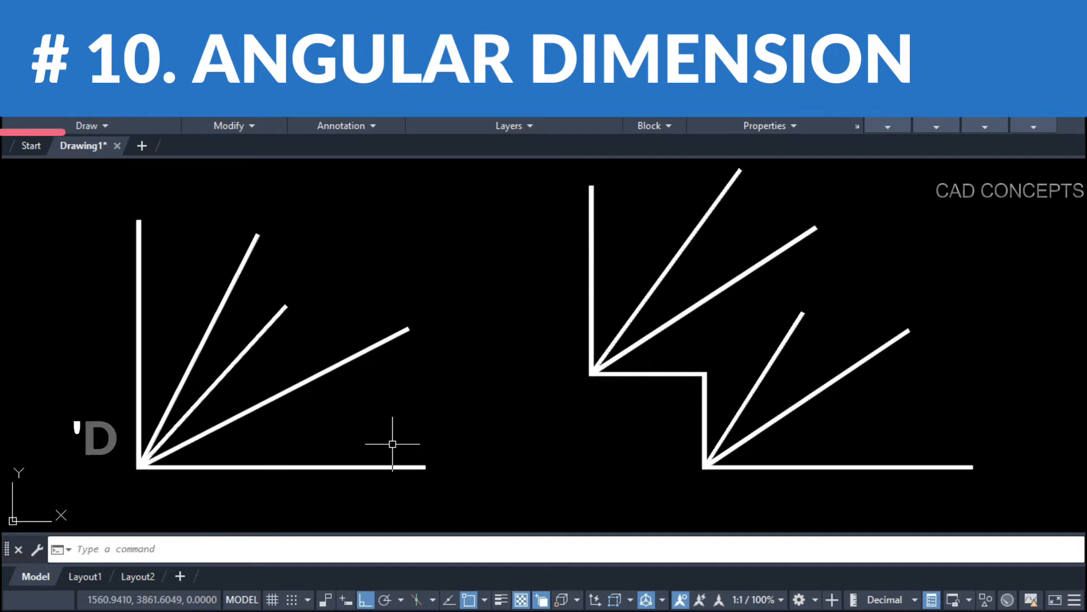
Step: Dimension the fanned lines' 90° angle with DDAN, split at each line into 27°, 15.3°, 20.4° and 27.2°
type("ddan")
key("Return")
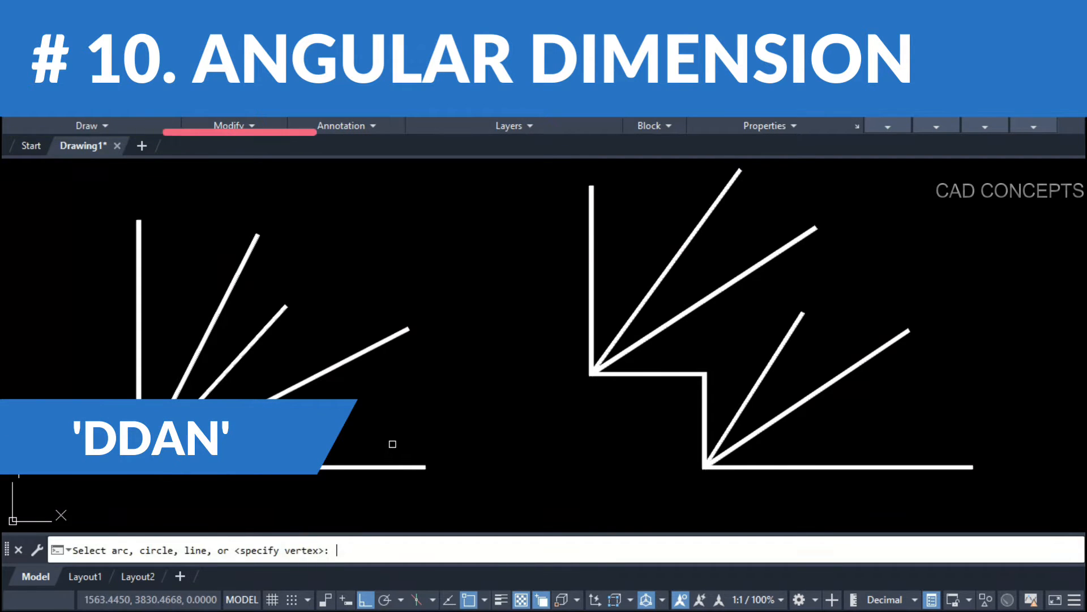
scroll(176, 472, "up", 2)
middle_click_drag(257, 446, 476, 498)
left_click(459, 516)
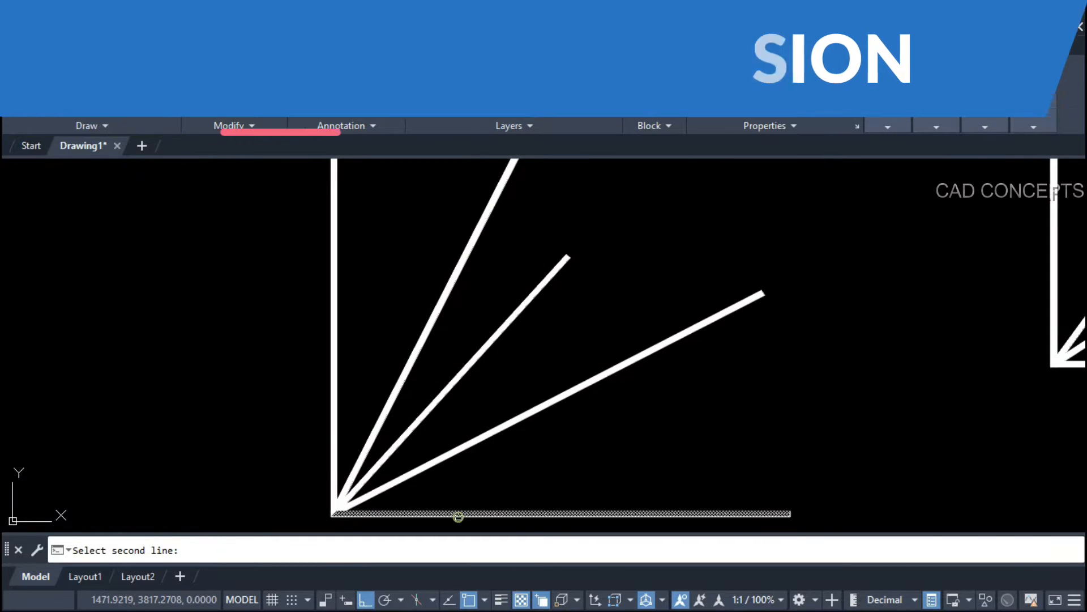
left_click(334, 435)
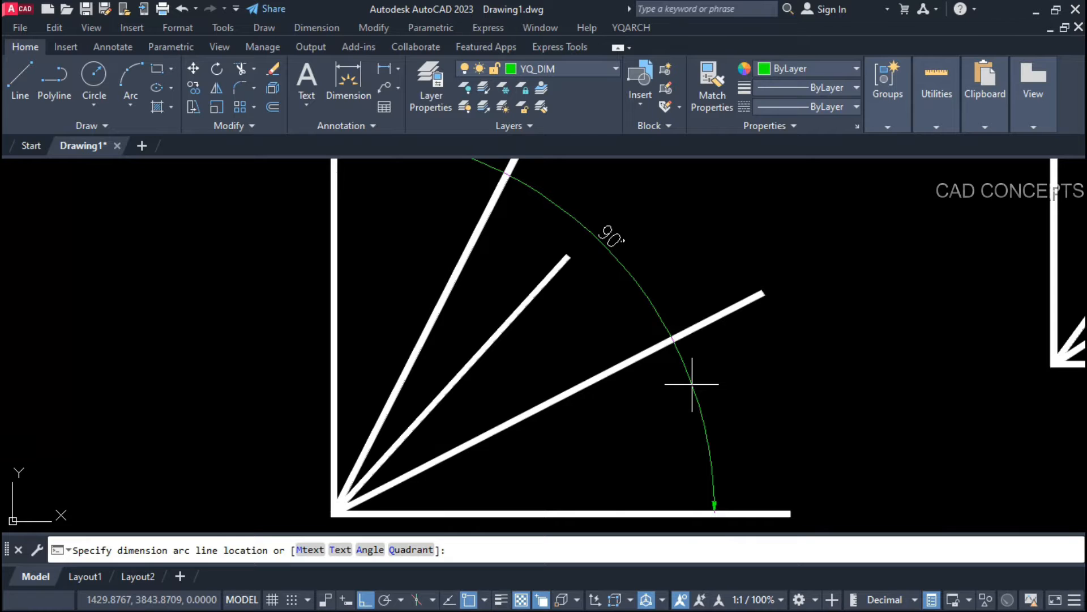
left_click(623, 427)
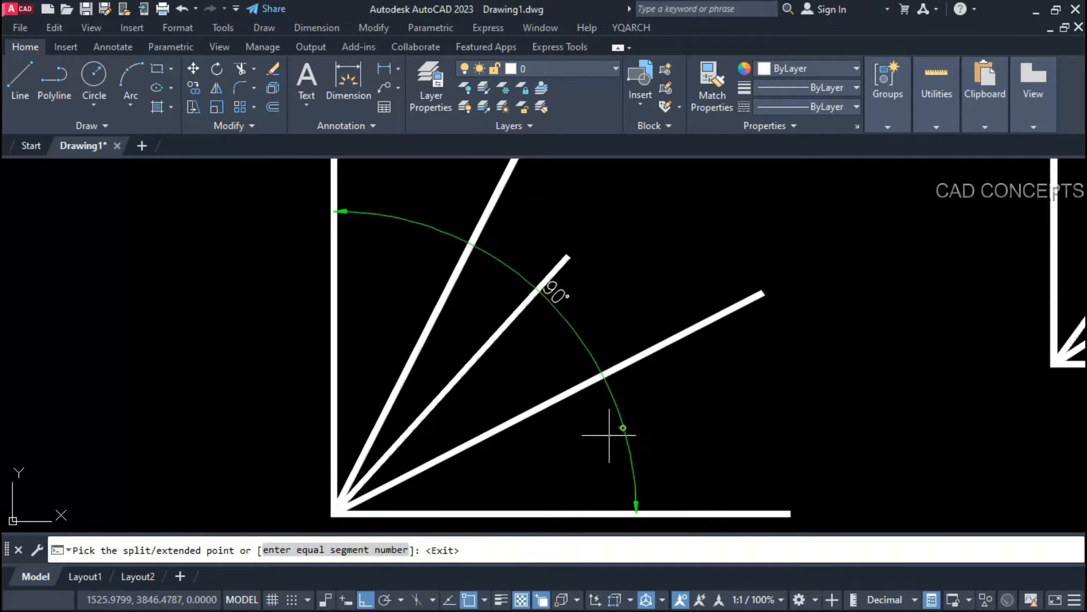
left_click(603, 375)
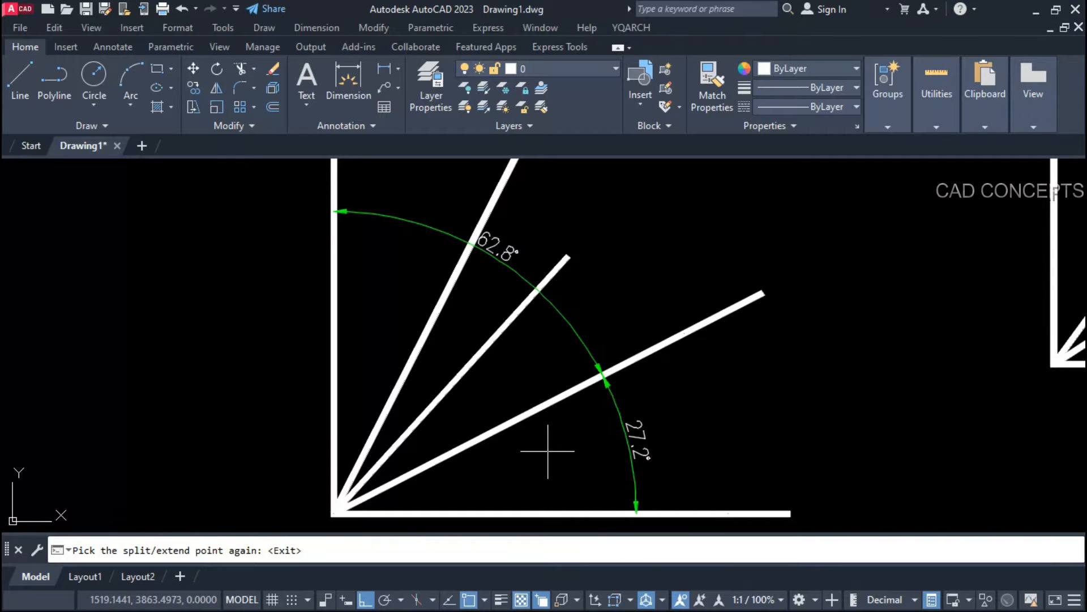
left_click(539, 290)
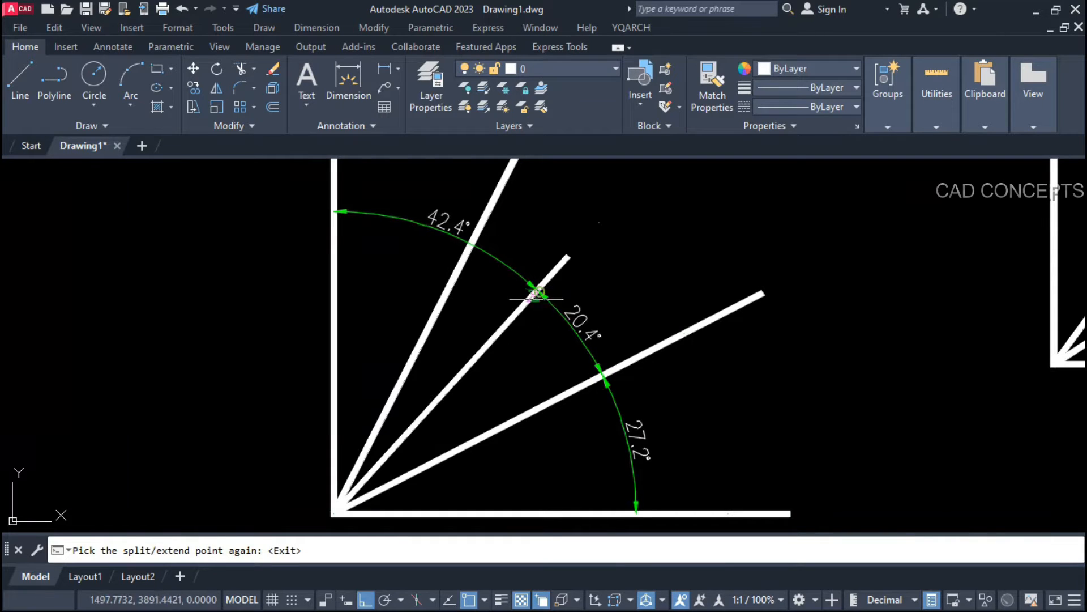
left_click(471, 243)
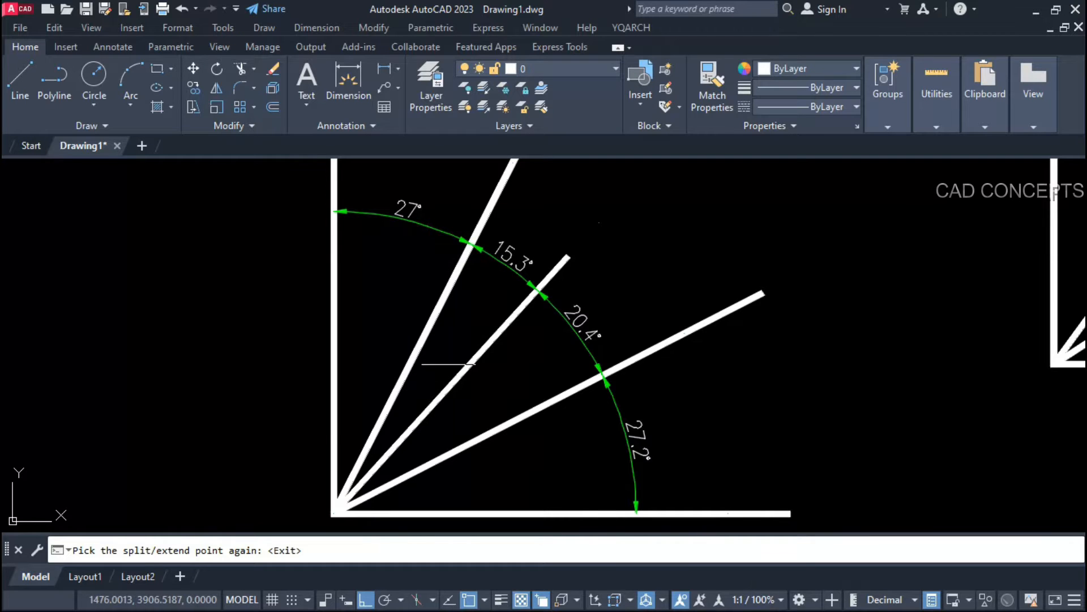
key("Return")
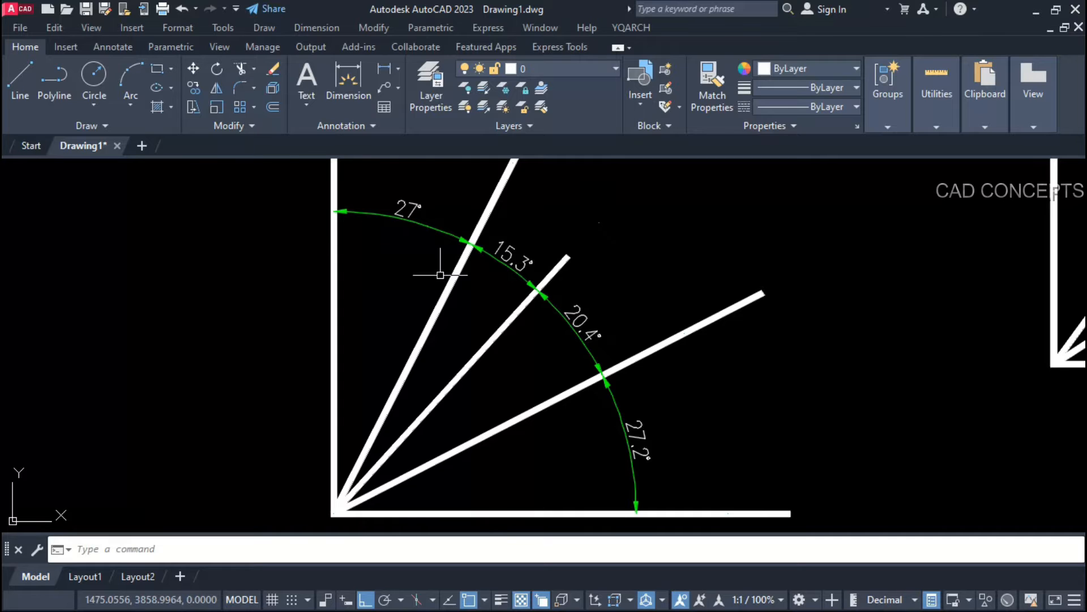
Step: Dimension the L shape's 90° angle and divide it into five equal 18° parts
scroll(226, 418, "down", 5)
scroll(570, 413, "up", 3)
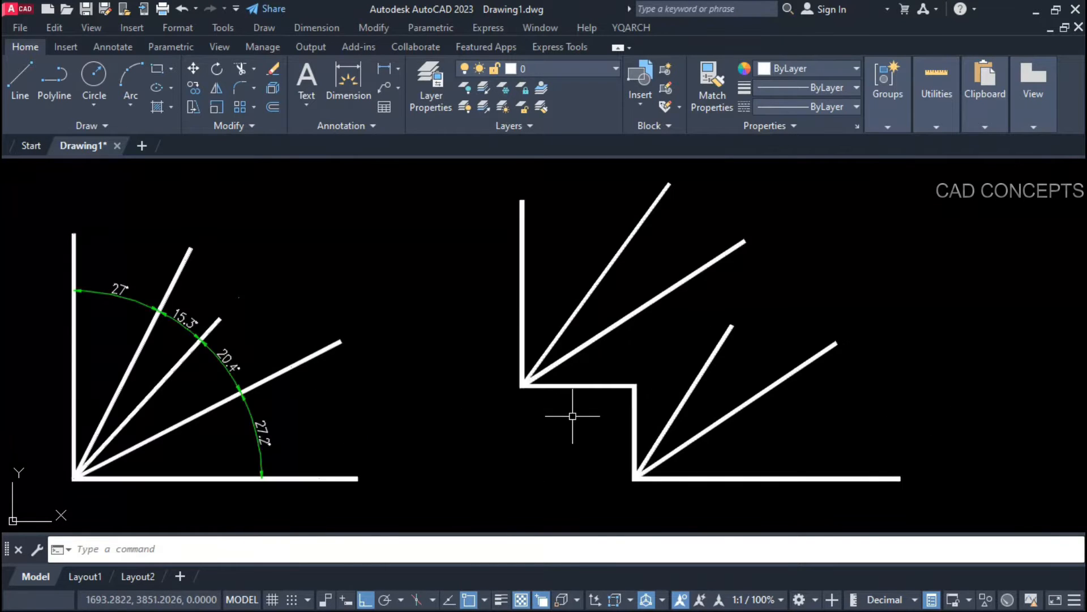
middle_click_drag(570, 413, 488, 437)
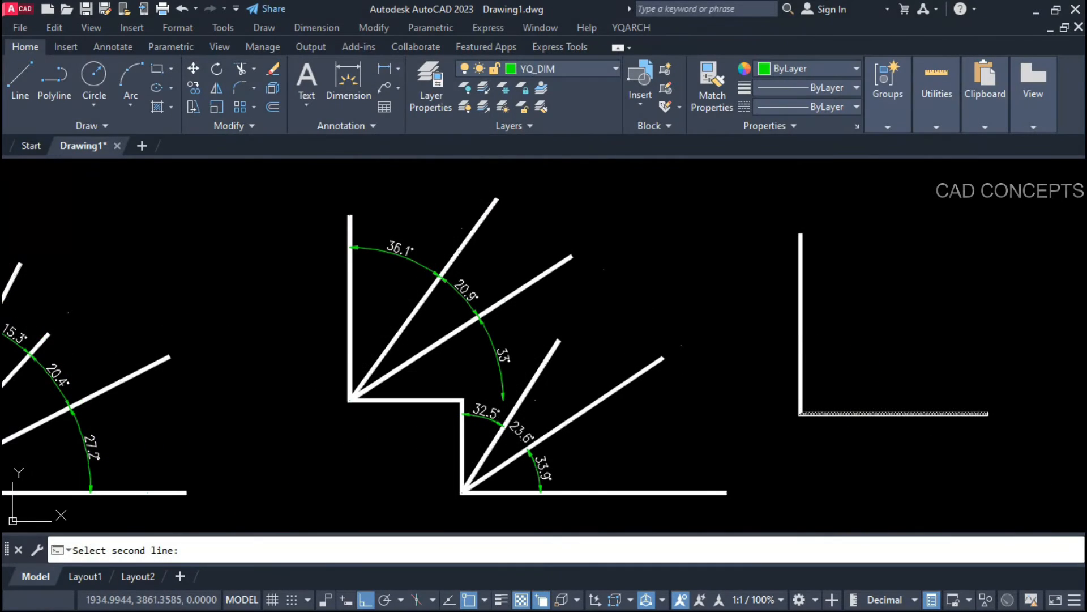
left_click(852, 413)
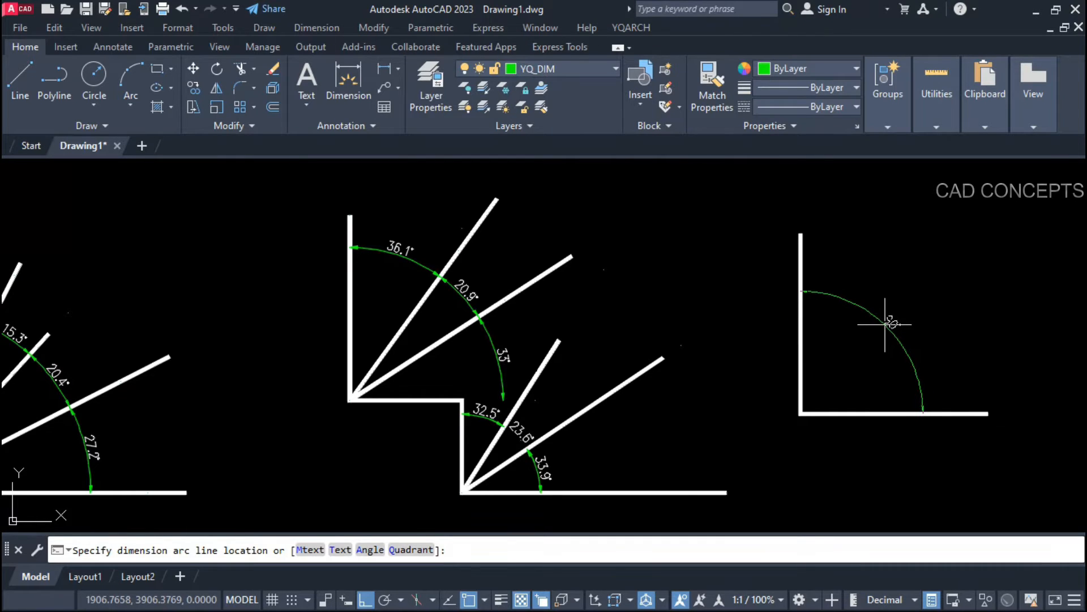
left_click(885, 324)
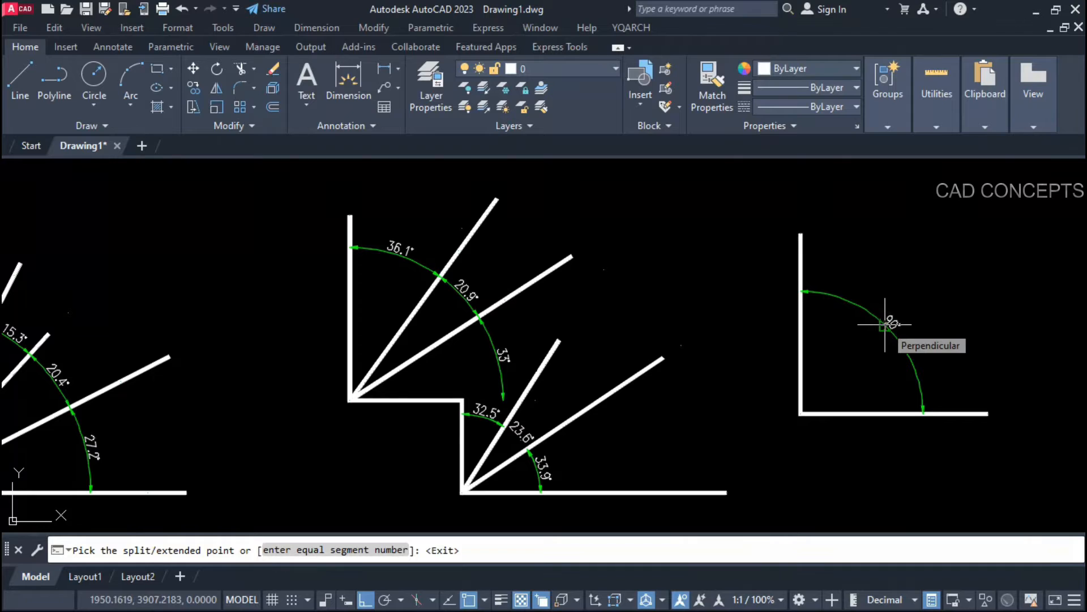
left_click(346, 545)
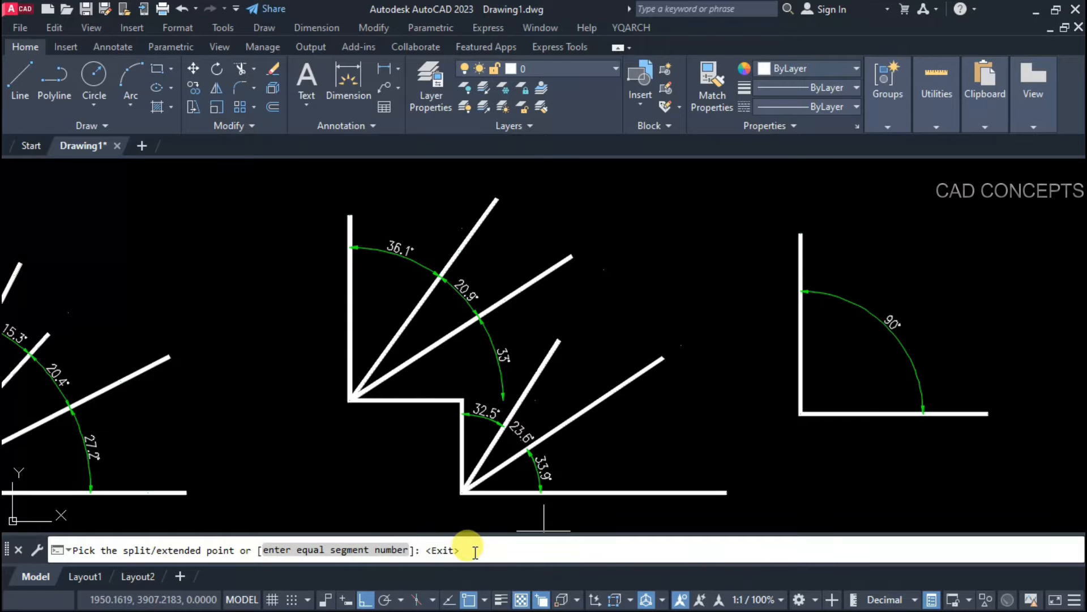
type("5")
key("Return")
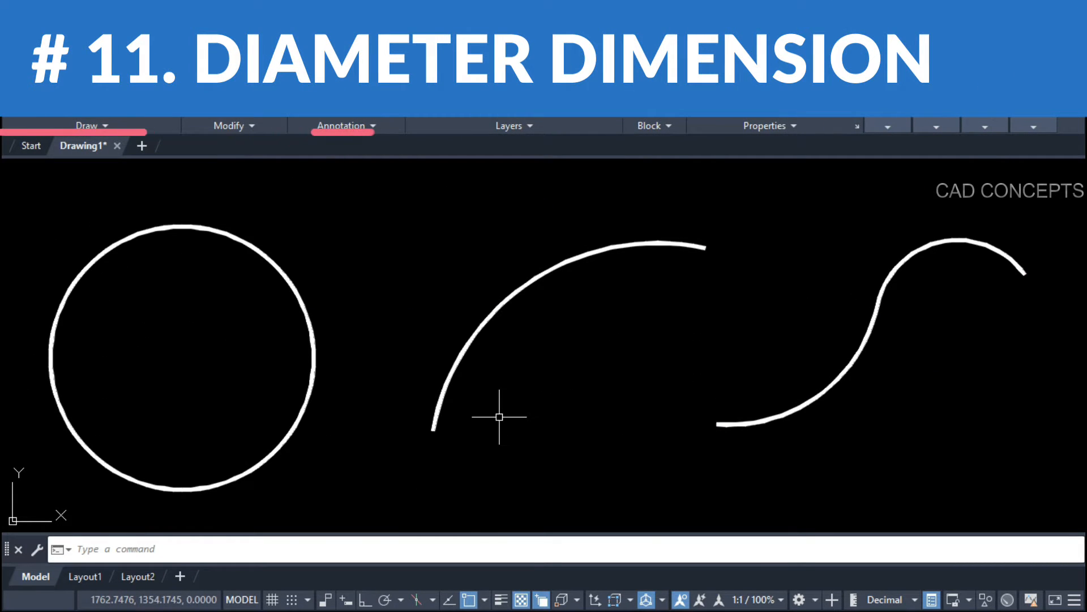
Step: Place the circle's Ø145 diameter dimension with DDI, trying 45° and 90° before settling on 15° text
type("DD")
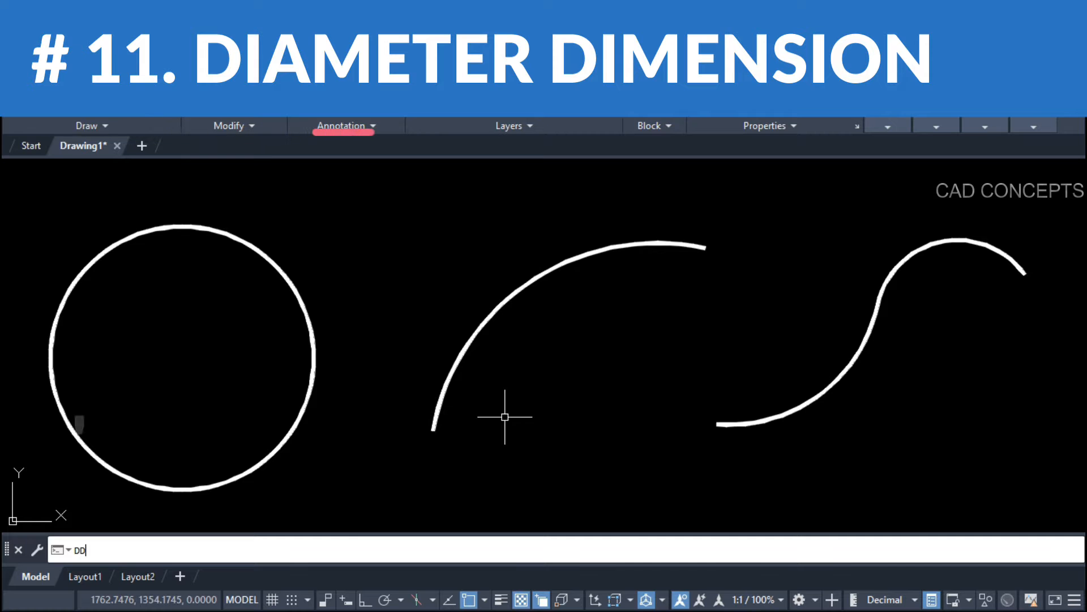
type("I")
key("Return")
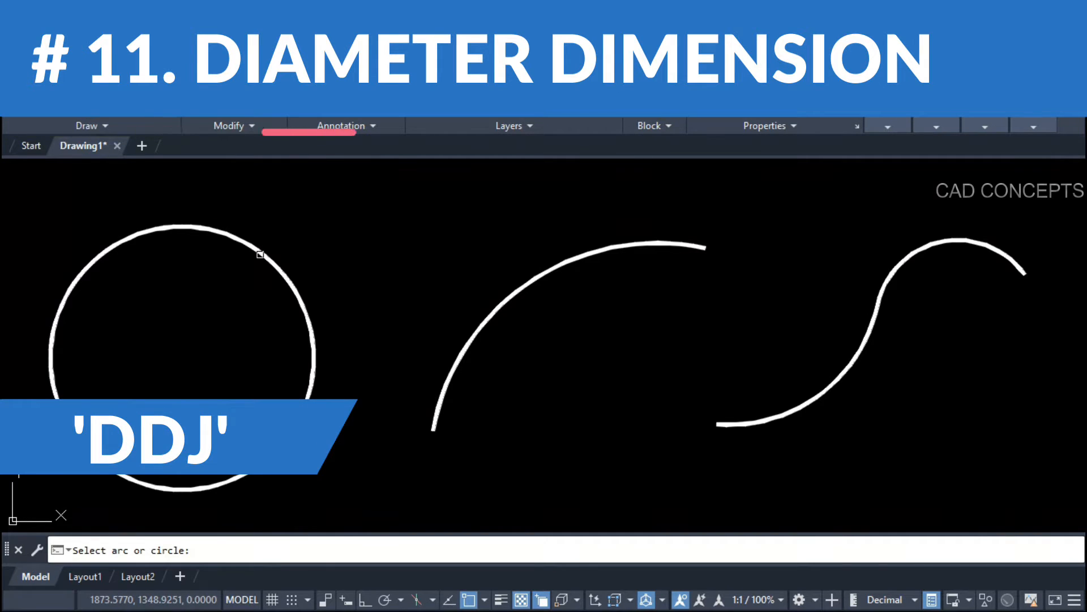
left_click(261, 250)
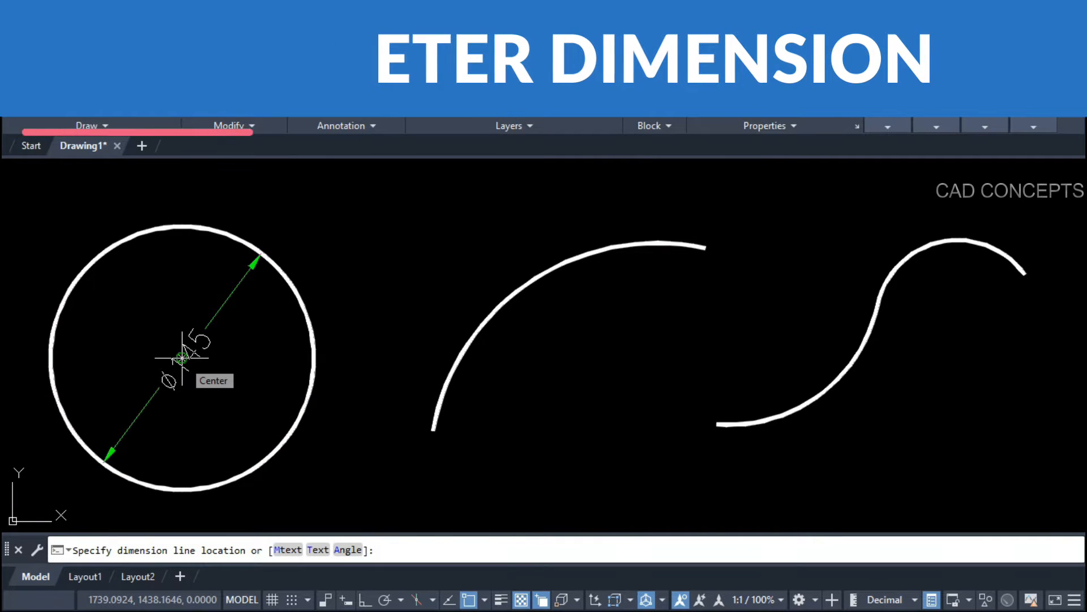
type("a")
key("Return")
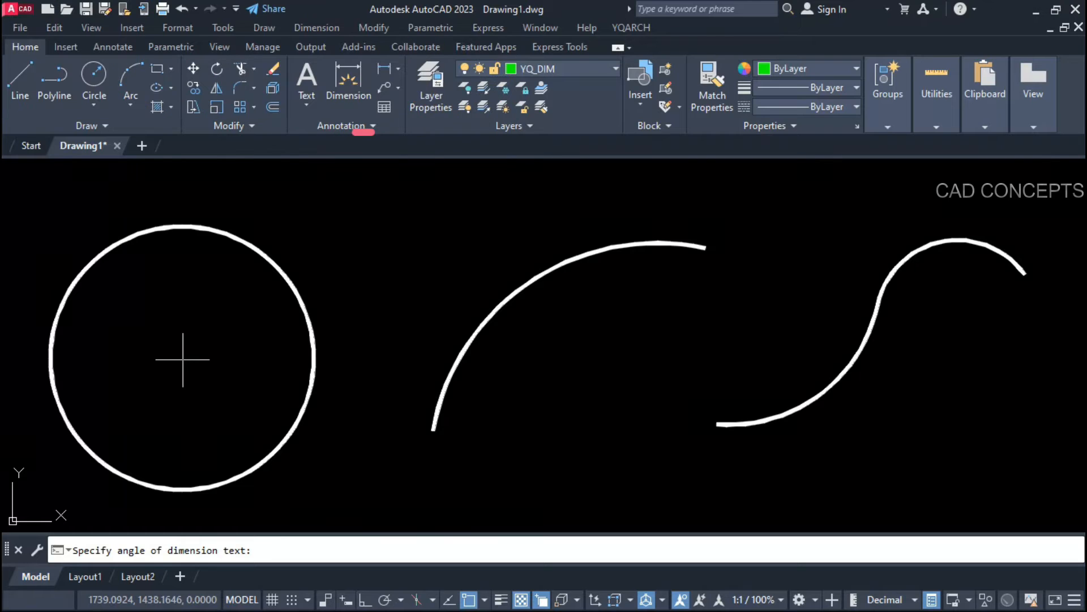
type("45")
key("Return")
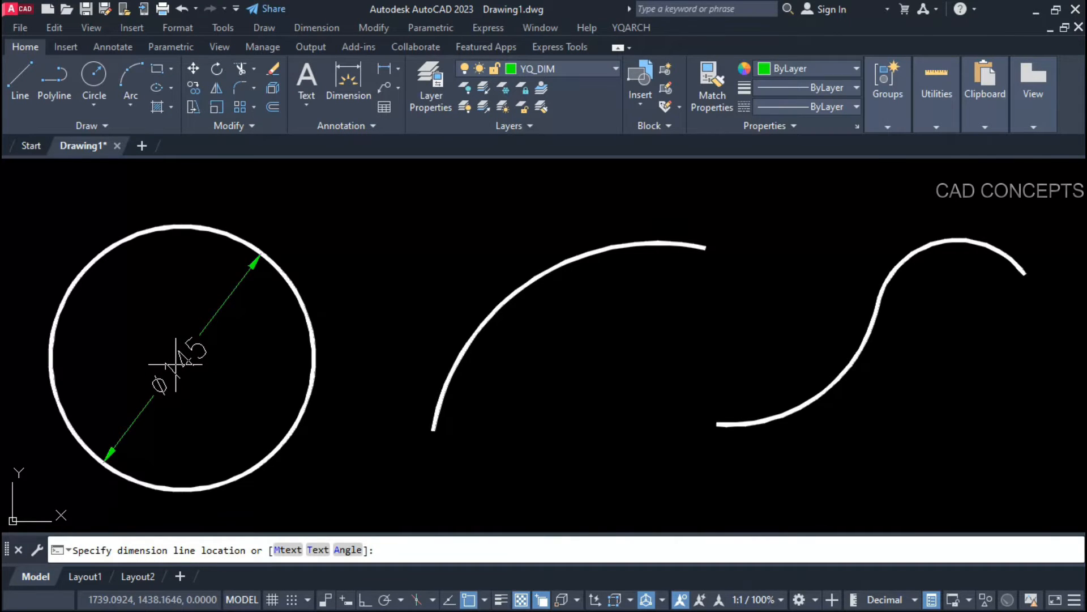
type("a")
key("Return")
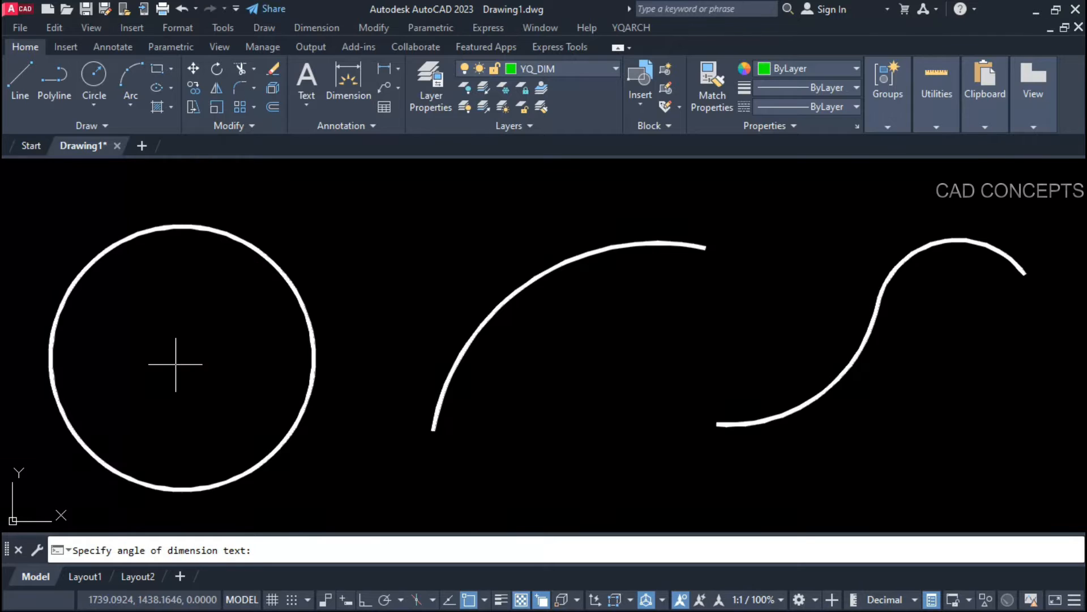
type("90")
key("Return")
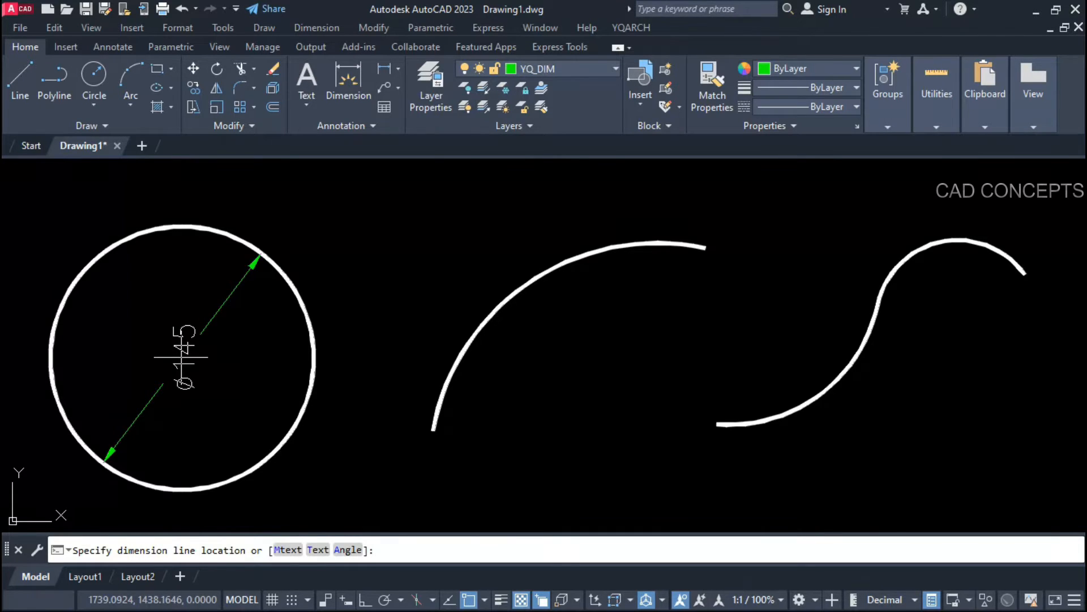
type("a")
key("Return")
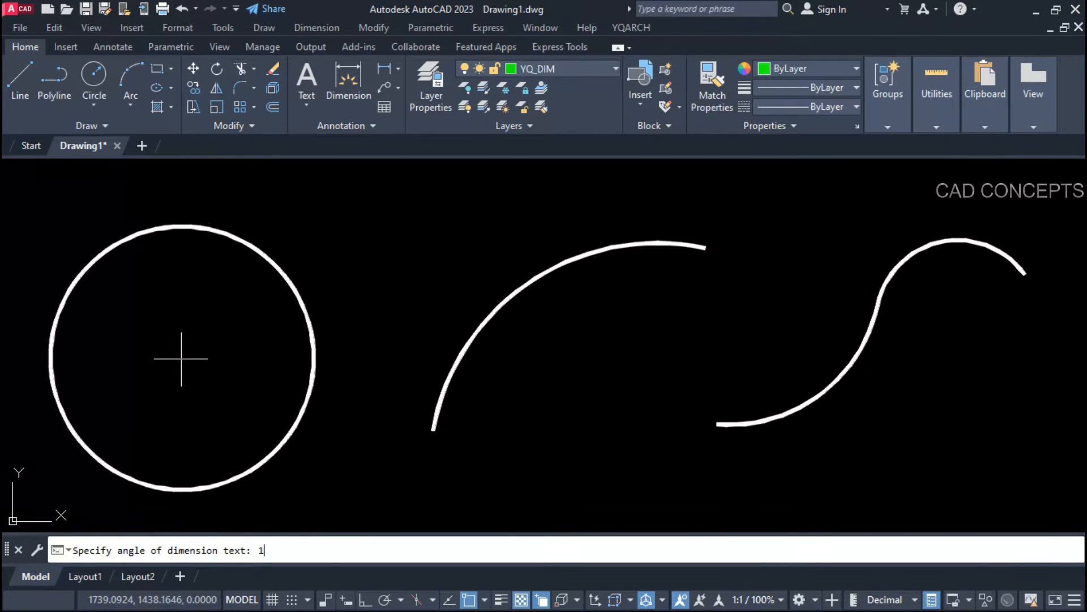
key("Return")
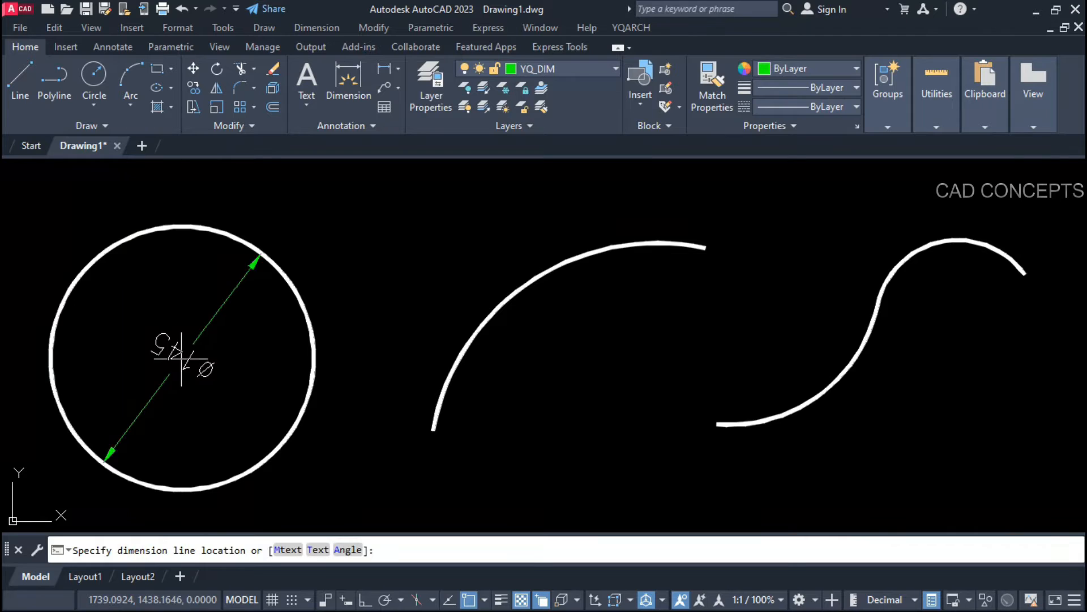
left_click(183, 370)
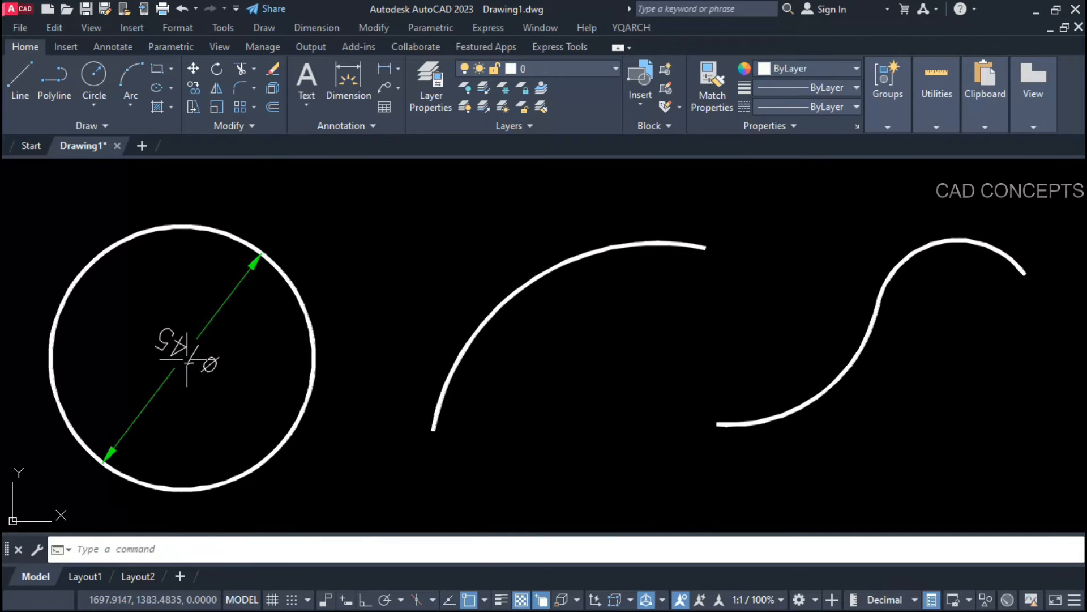
Step: Add a diameter dimension to the left arc with its text angle set to 180°
key("Return")
left_click(502, 320)
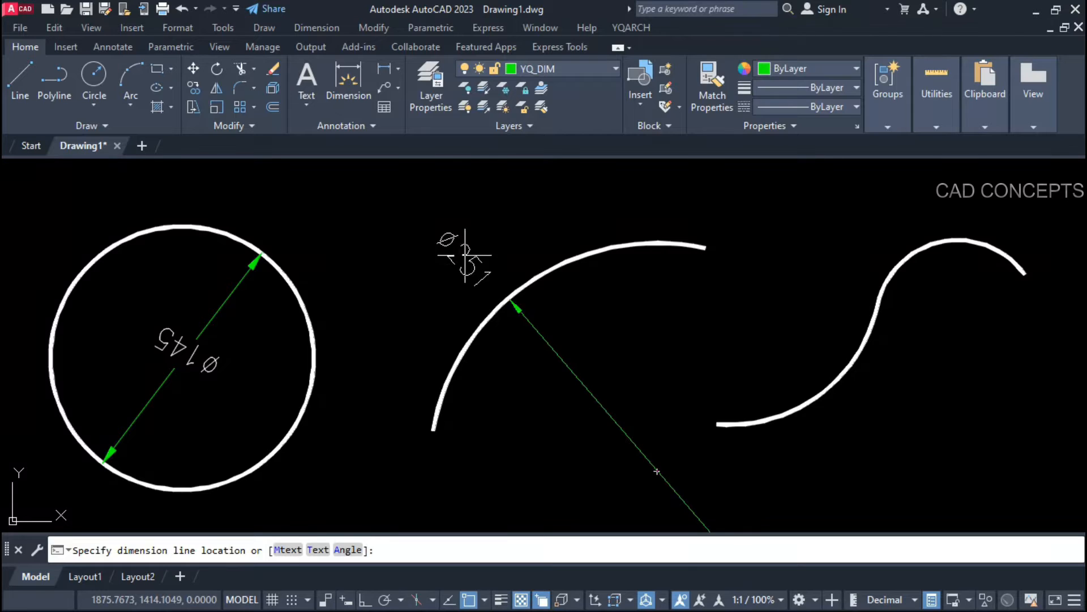
scroll(476, 259, "down", 2)
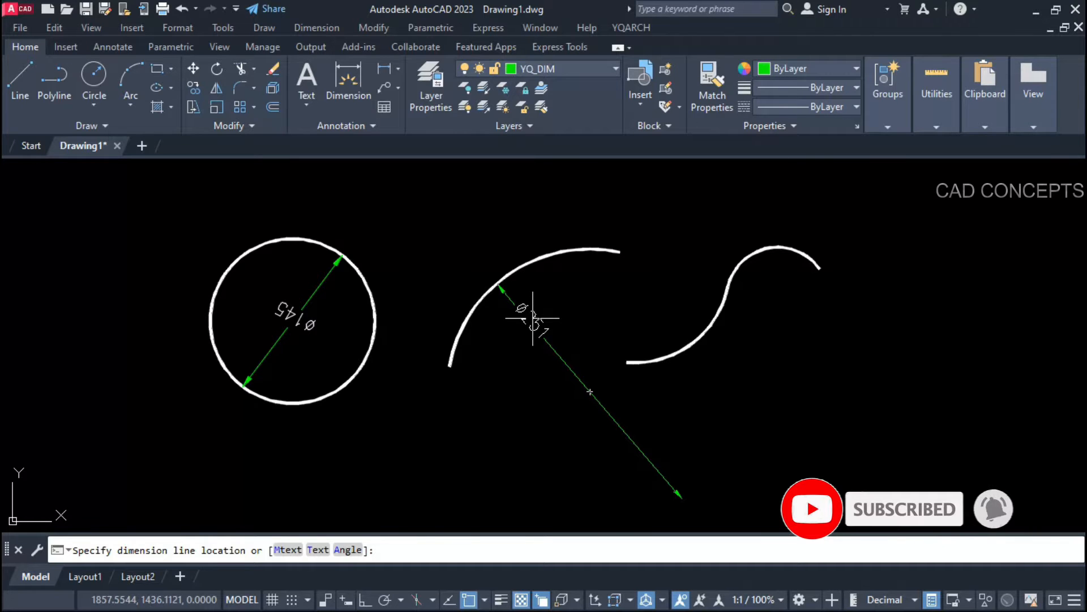
type("a")
key("Return")
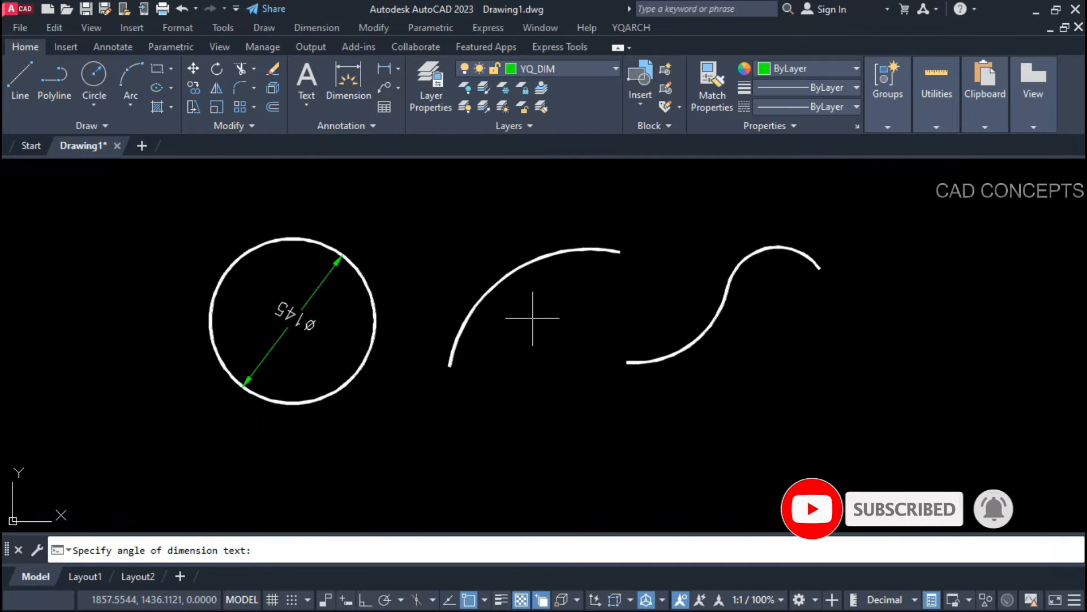
type("180")
key("Return")
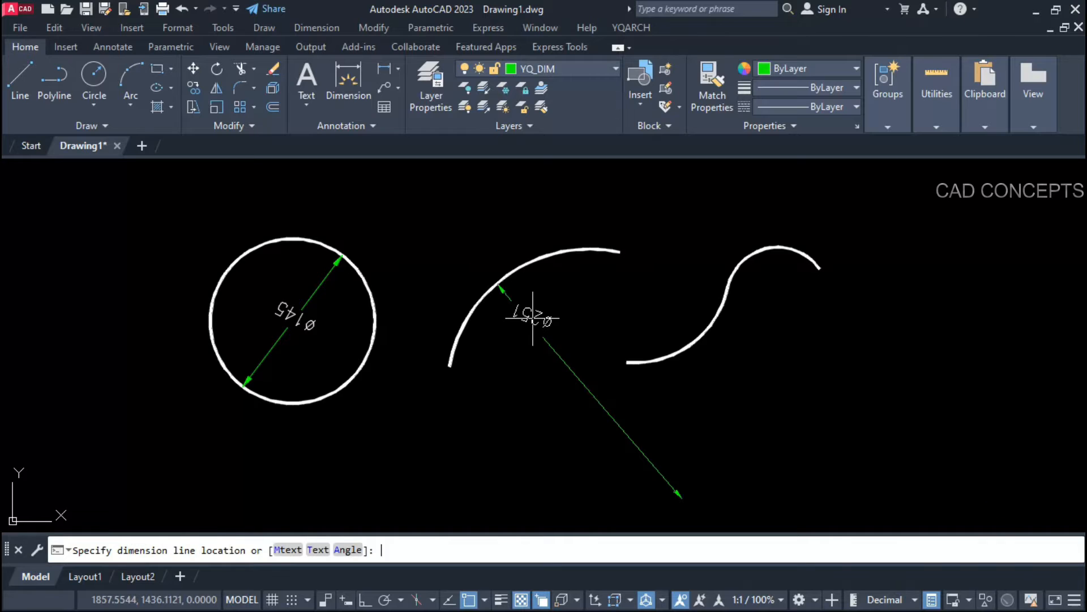
scroll(533, 317, "up", 4)
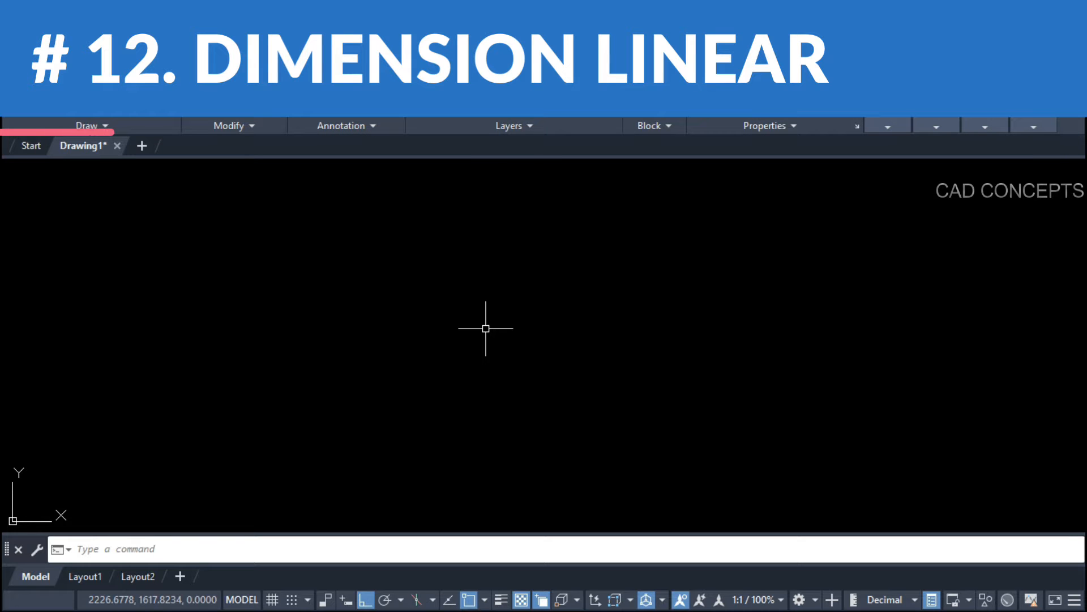
Step: Create a 17-unit linear dimension with DD between two points, placed above them
type("dd")
key("Return")
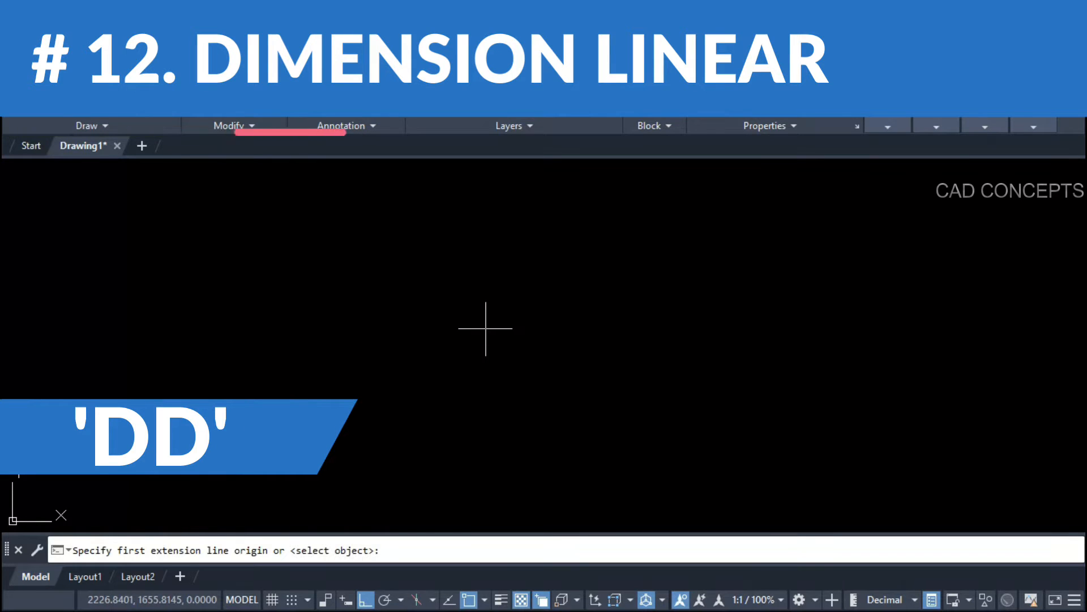
left_click(122, 327)
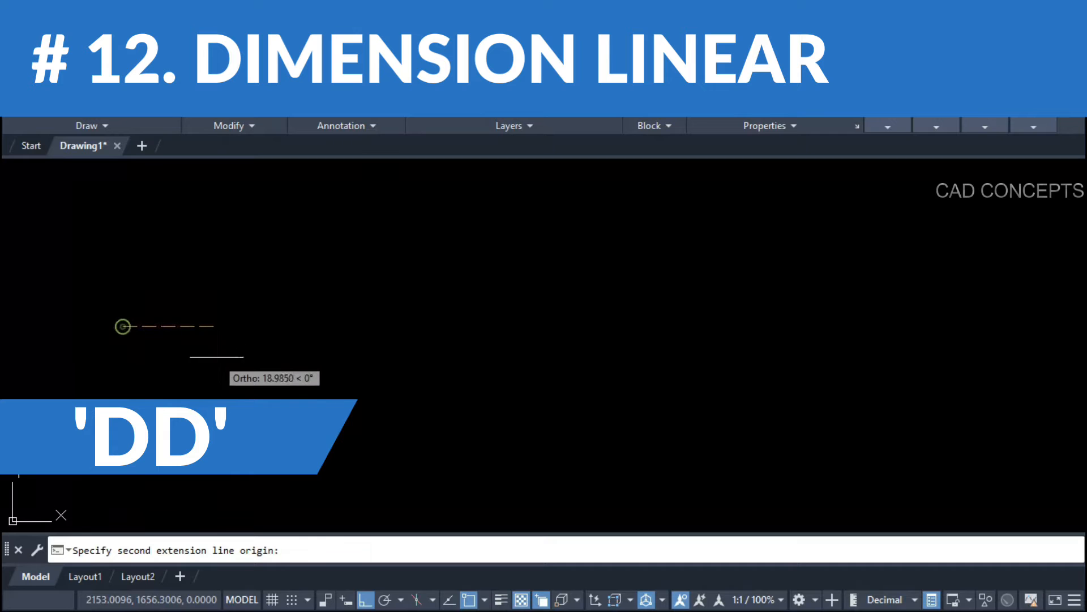
left_click(205, 321)
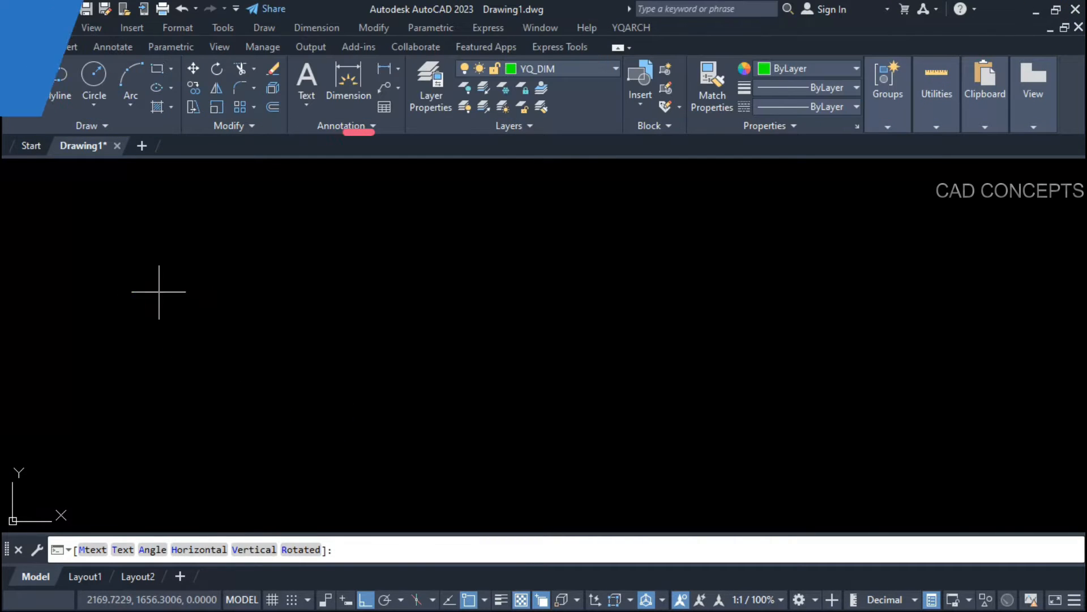
left_click(170, 240)
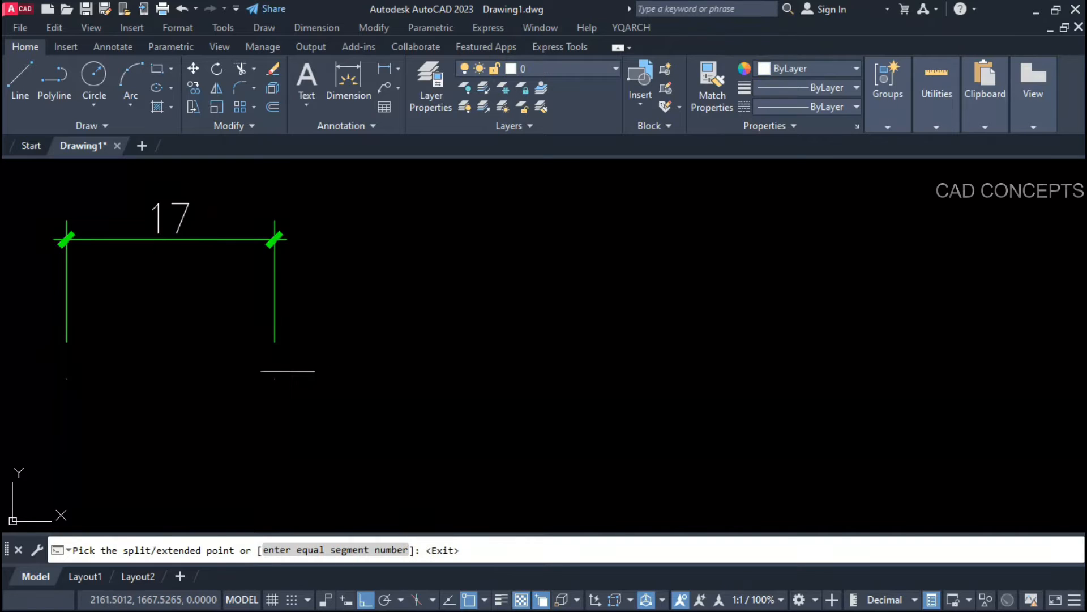
Step: Extend the dimension into a continuous chain of 10, 9, 10, 9, 9, 8 and 7
left_click(392, 370)
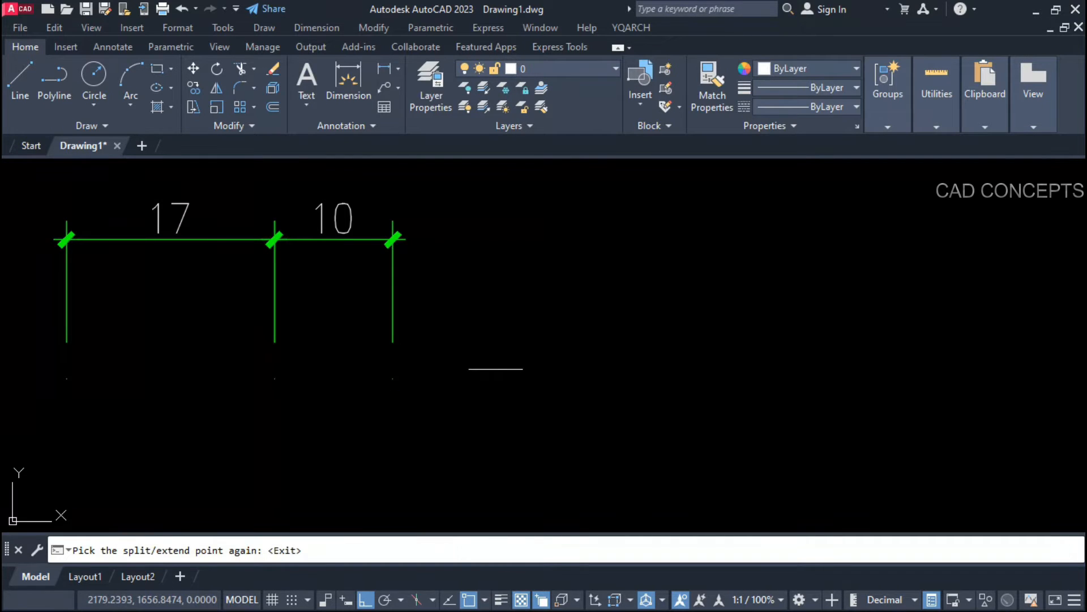
left_click(507, 369)
left_click(632, 364)
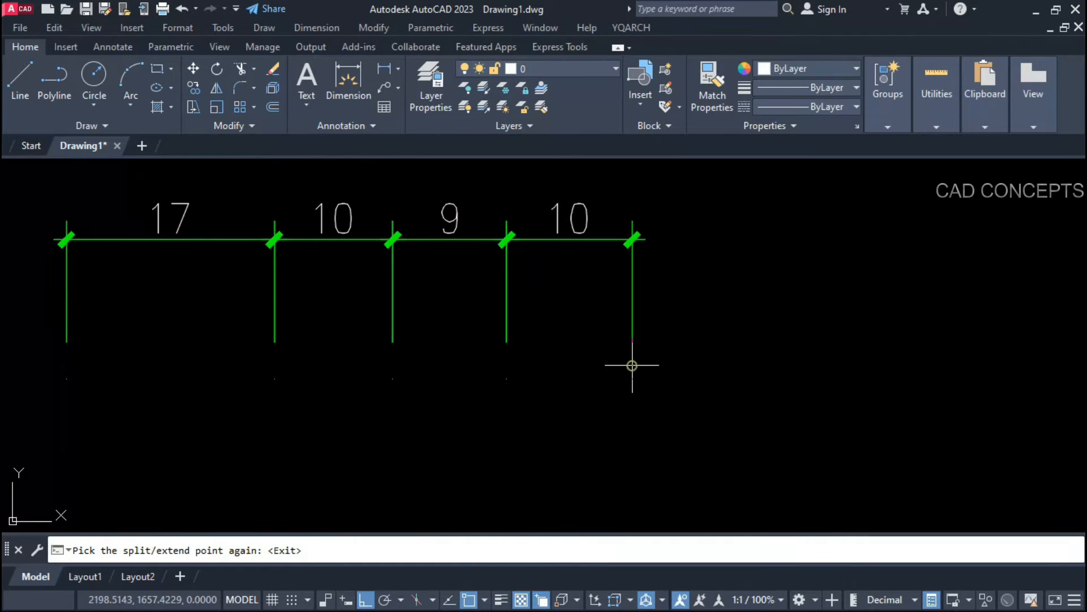
left_click(743, 371)
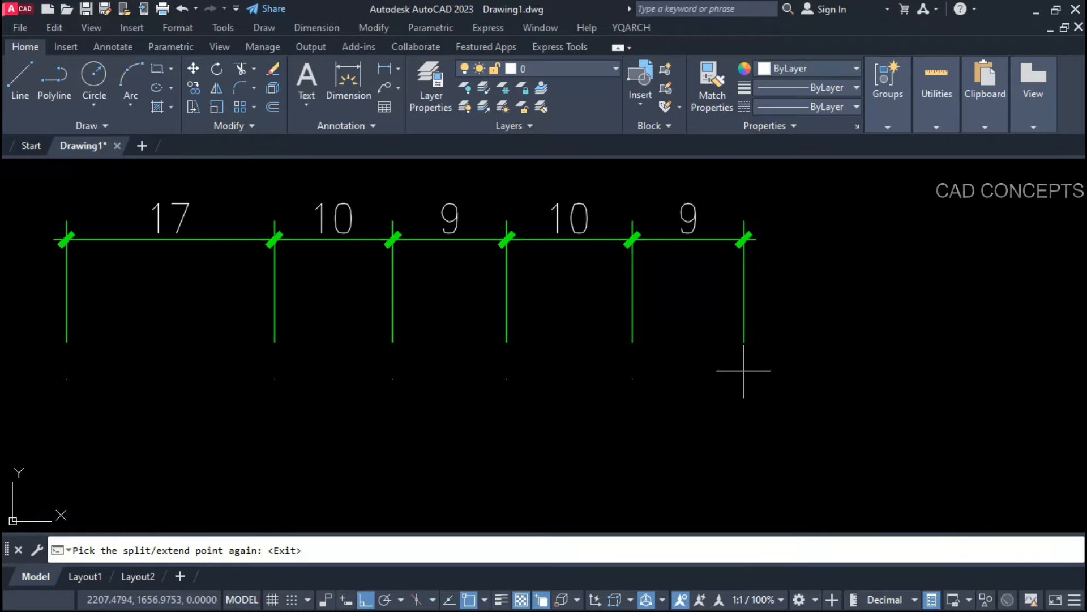
left_click(853, 370)
left_click(958, 370)
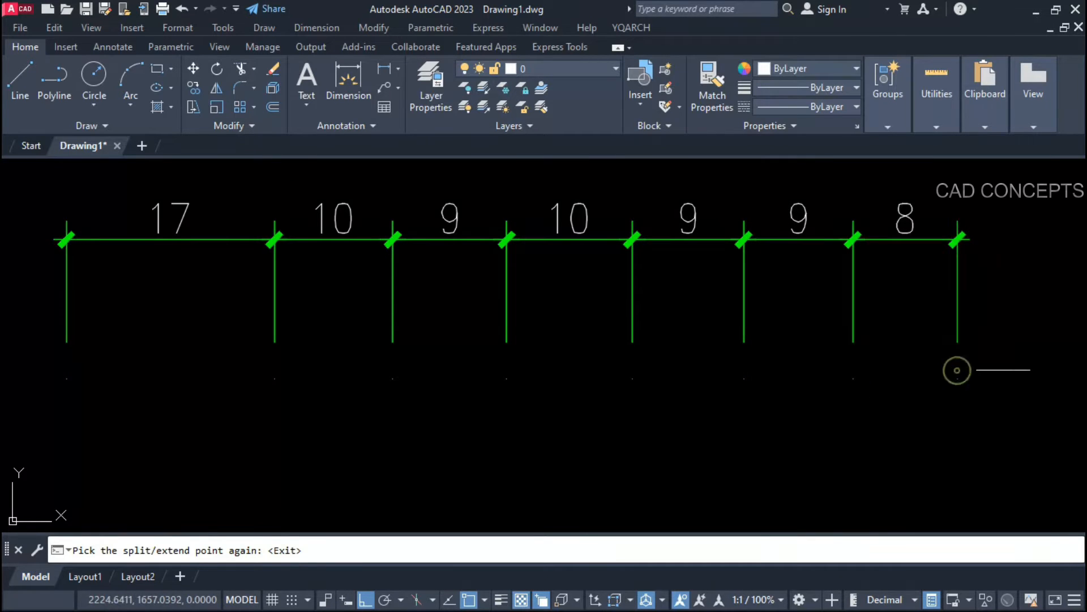
left_click(1048, 378)
scroll(348, 461, "down", 2)
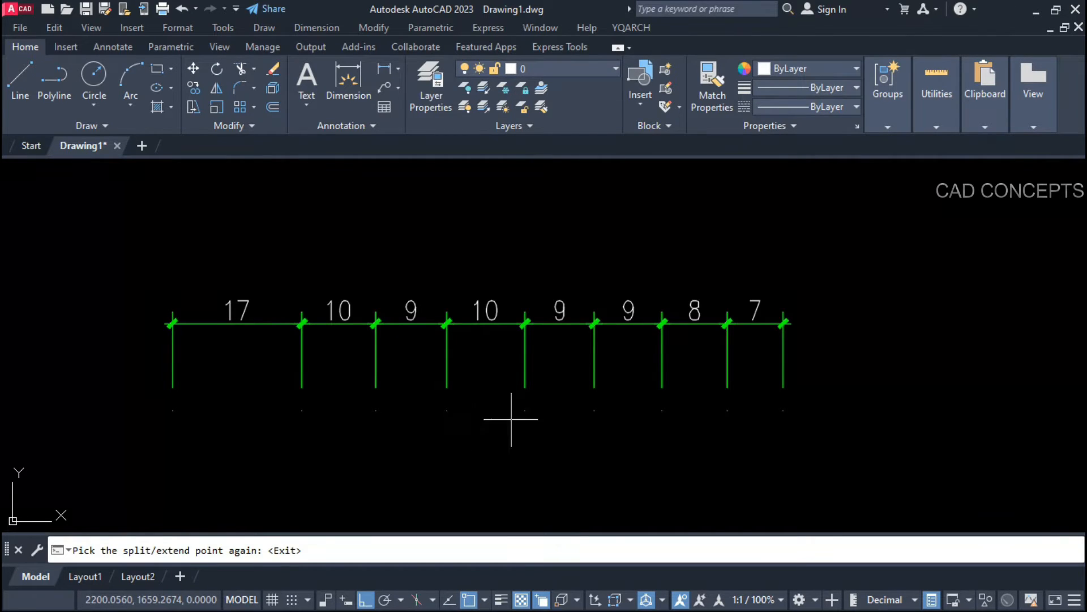
scroll(579, 374, "up", 2)
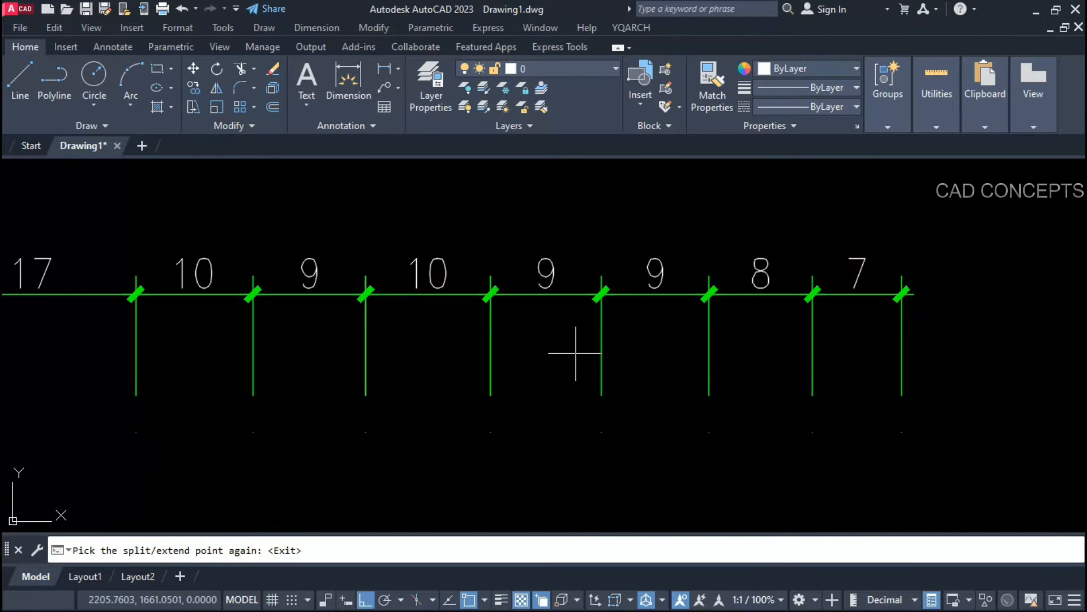
Step: Split chain links: 9 into 5 and 4, 9 into 3 and 6, 8 into 4 and 5, 7 into 5 and 3
left_click(555, 295)
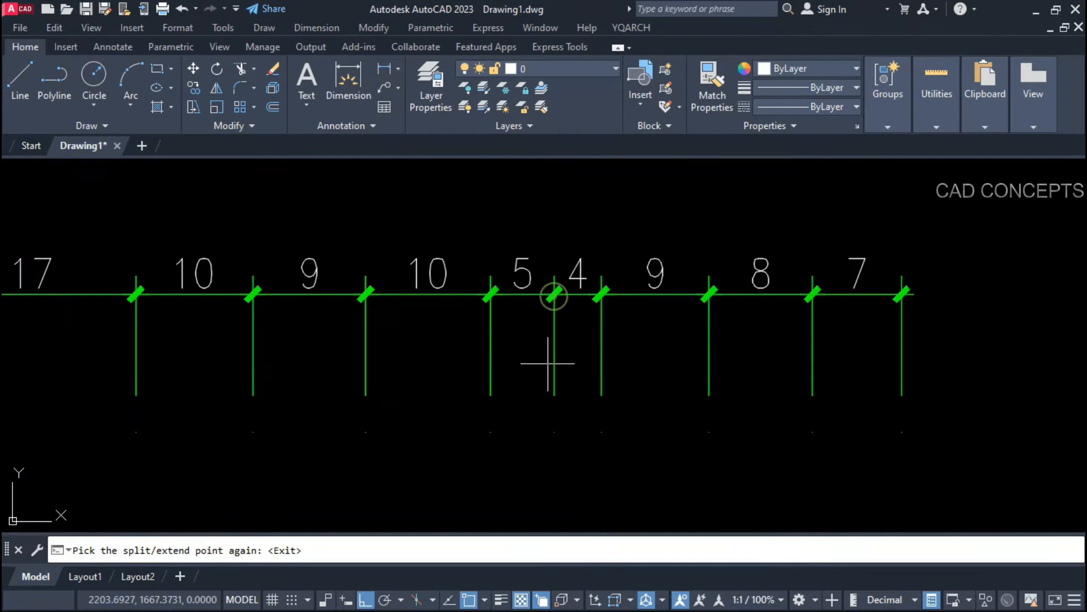
left_click(641, 289)
left_click(753, 294)
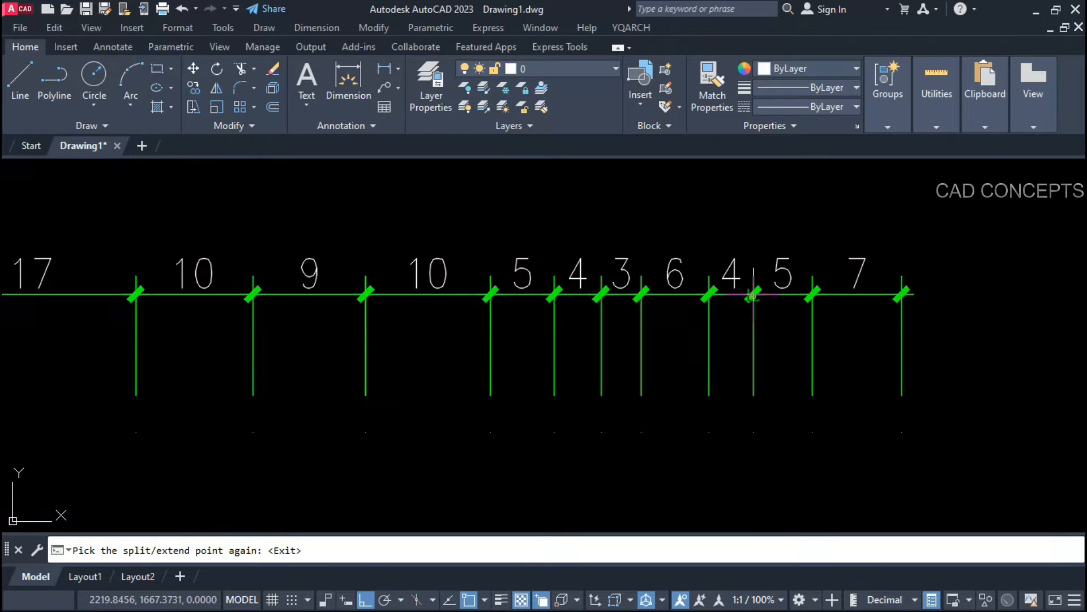
left_click(812, 294)
left_click(869, 295)
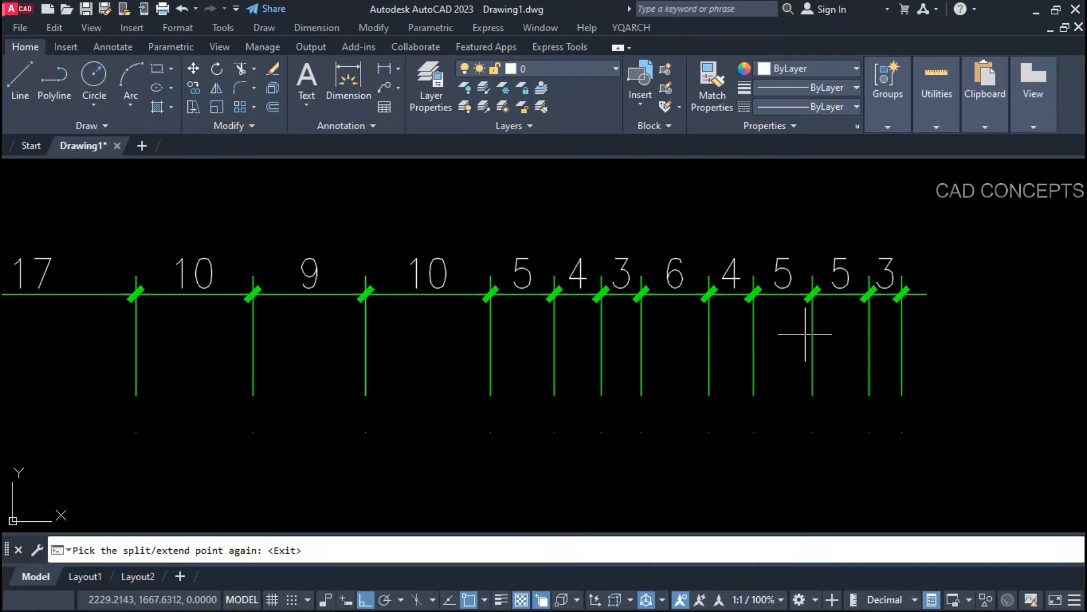
scroll(529, 352, "down", 2)
scroll(503, 340, "up", 2)
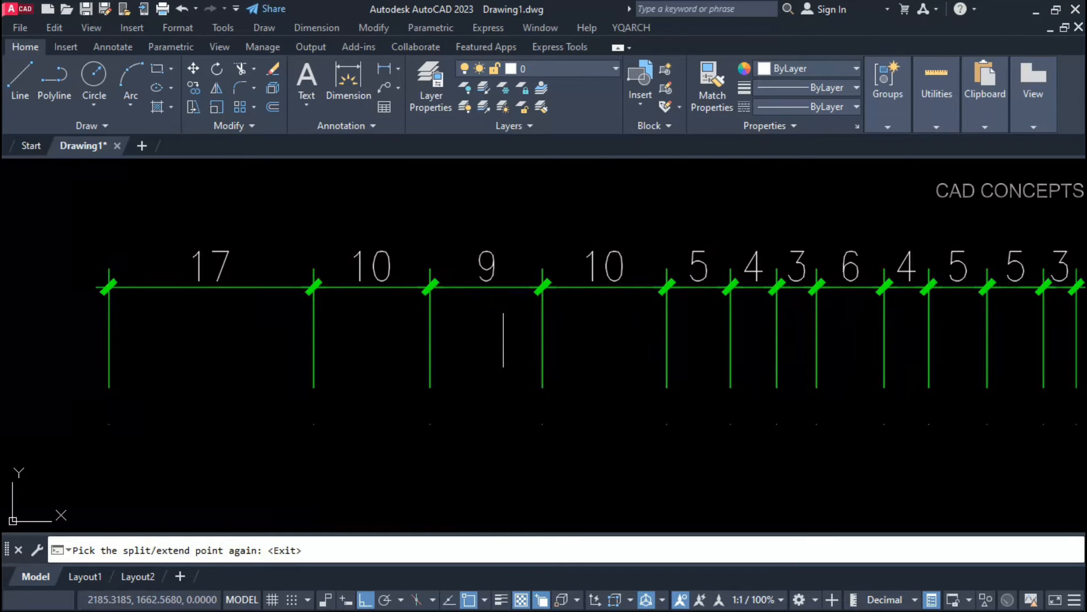
Step: Split 9 into 6 and 3, 6 into 2 and 4, 10 into 2 and 8, 8 into 4 and 4, then extend rightward
left_click(505, 291)
left_click(457, 289)
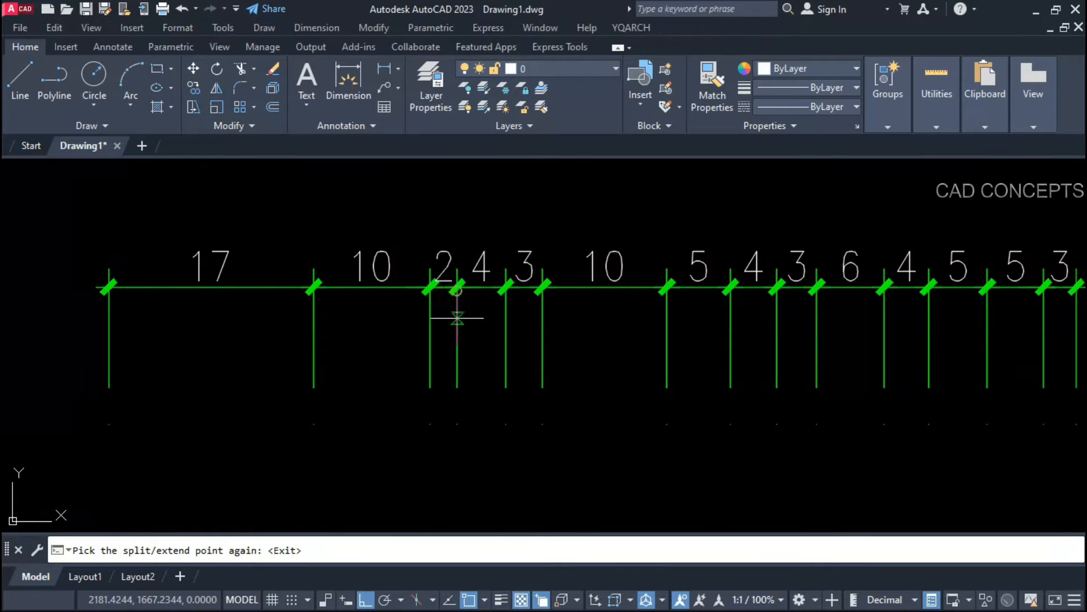
left_click(569, 287)
left_click(612, 287)
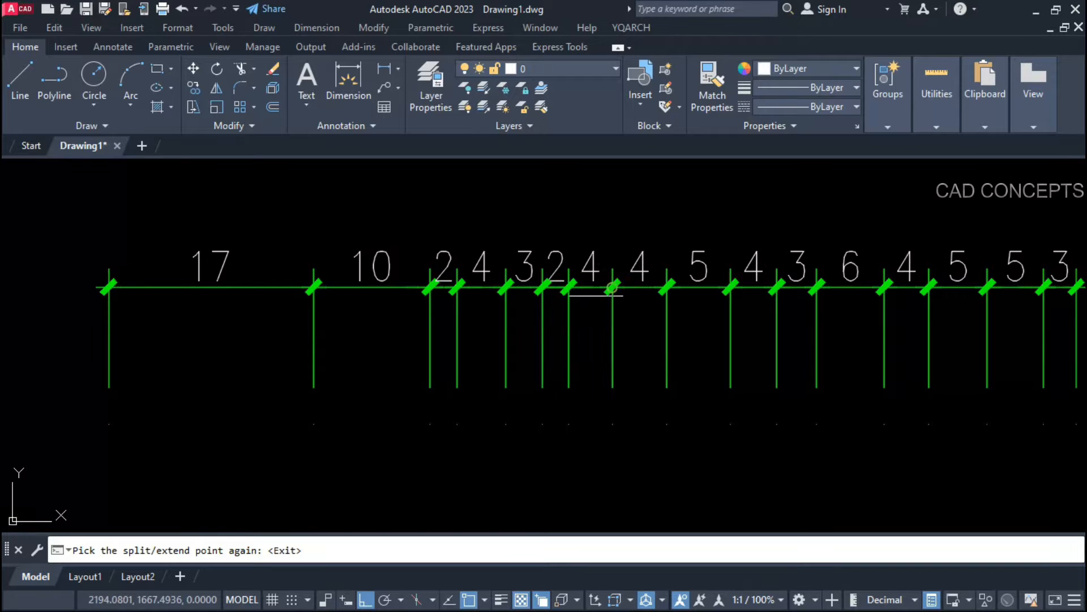
scroll(353, 310, "down", 2)
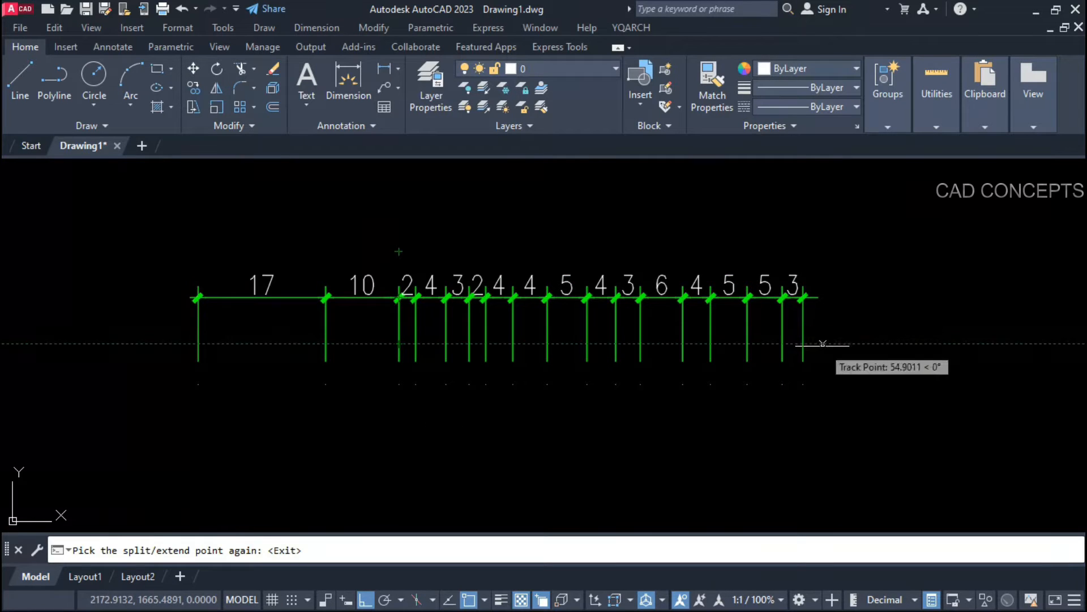
left_click(861, 369)
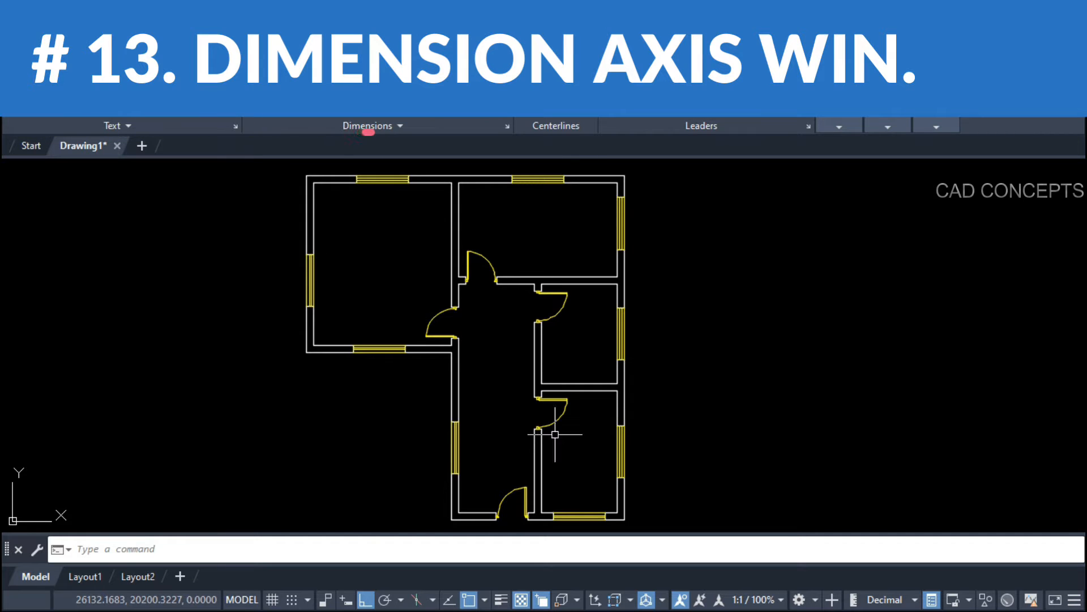
Step: Dimension the lower-right, right-middle, upper-right and top-middle windows at 150 with DDW
type("ddw")
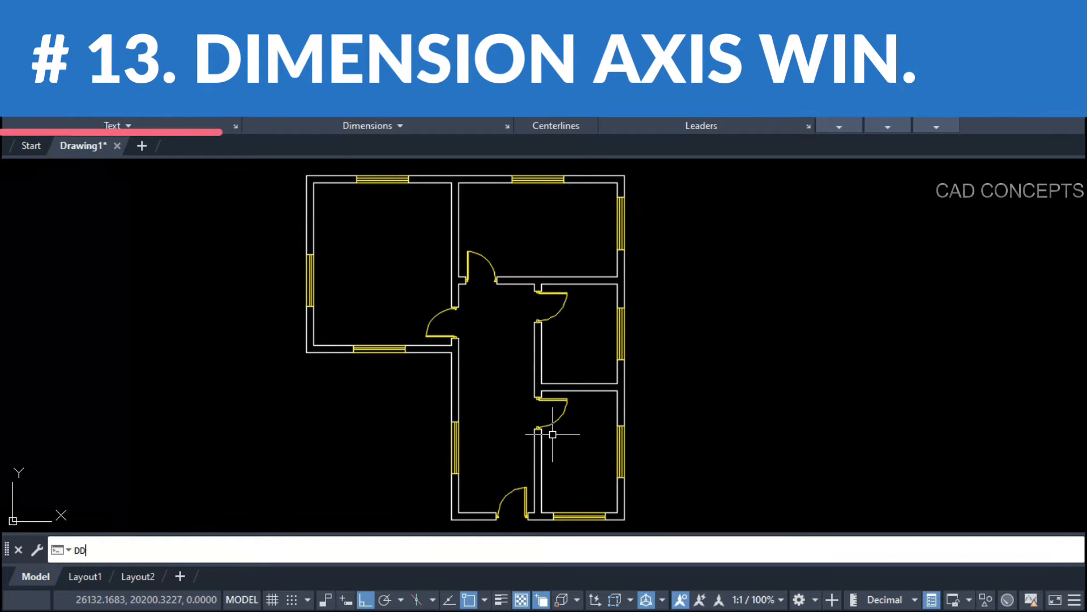
key("Return")
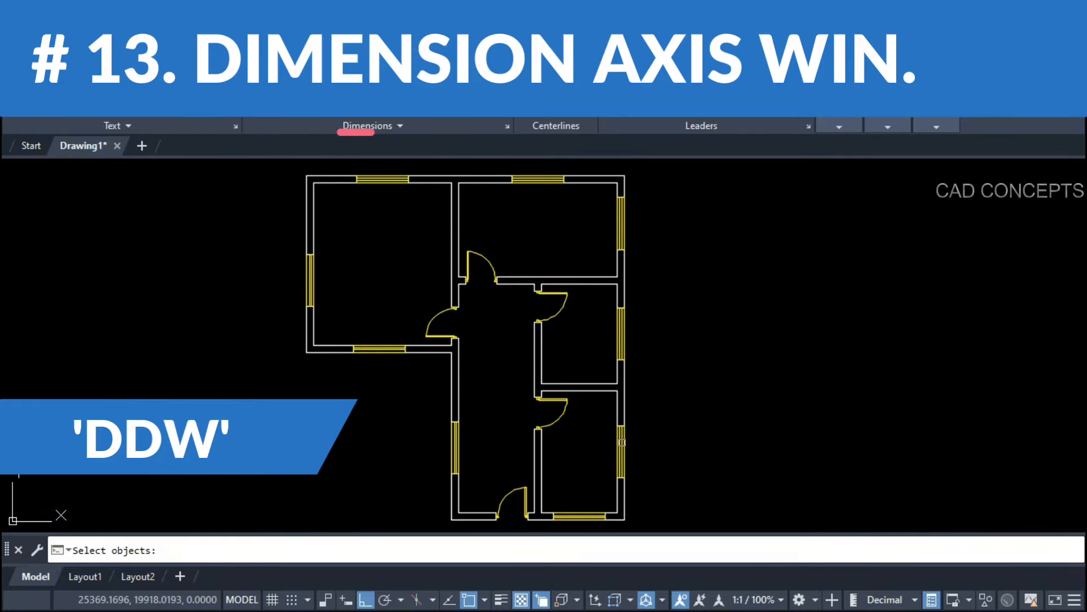
left_click(622, 443)
key("Return")
left_click(640, 447)
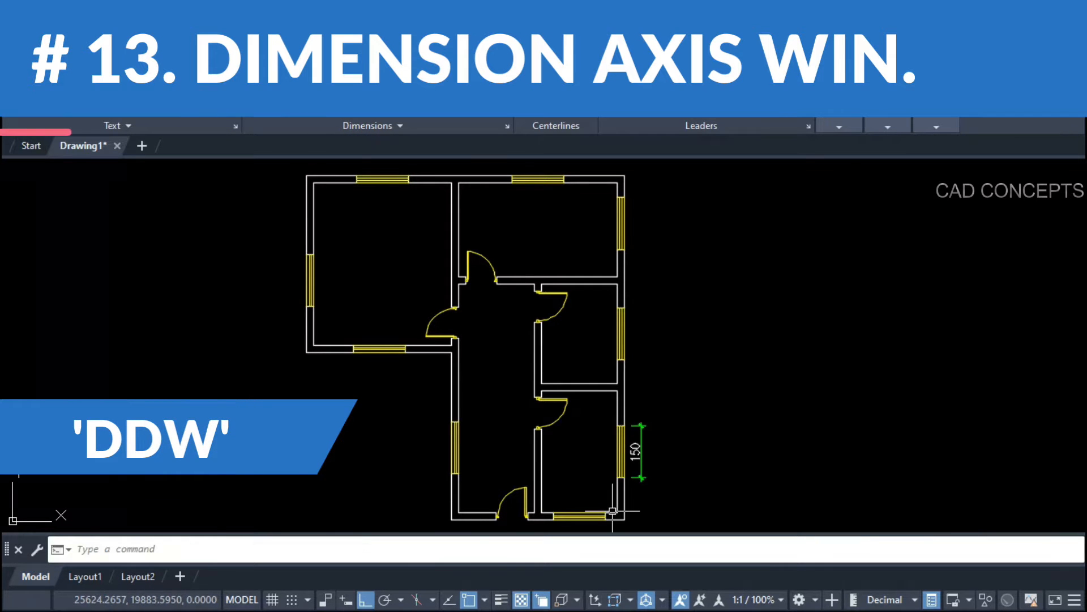
key("Return")
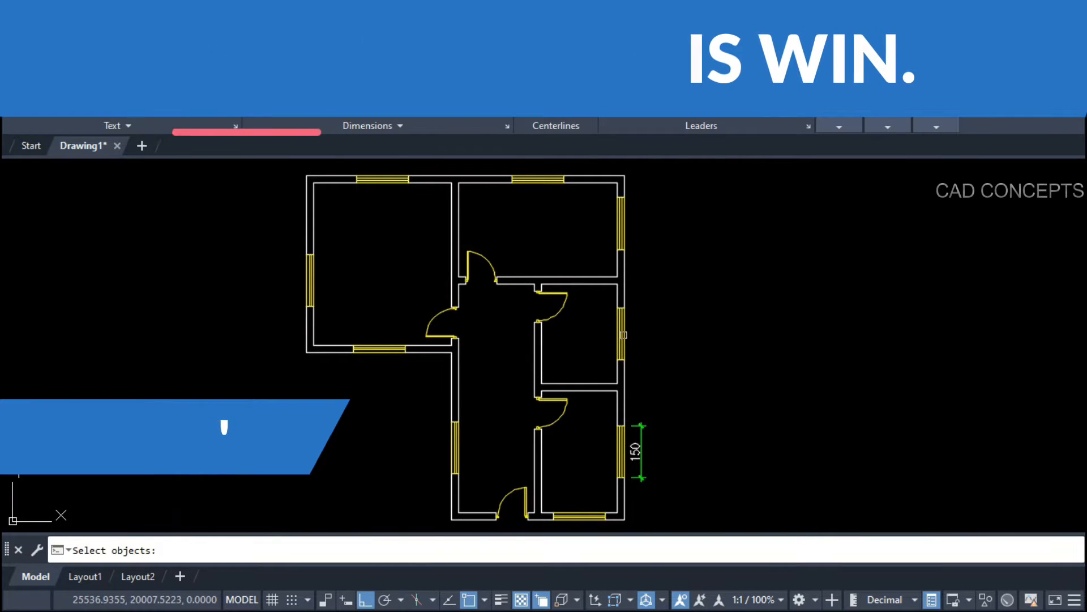
left_click(622, 334)
key("Return")
left_click(640, 343)
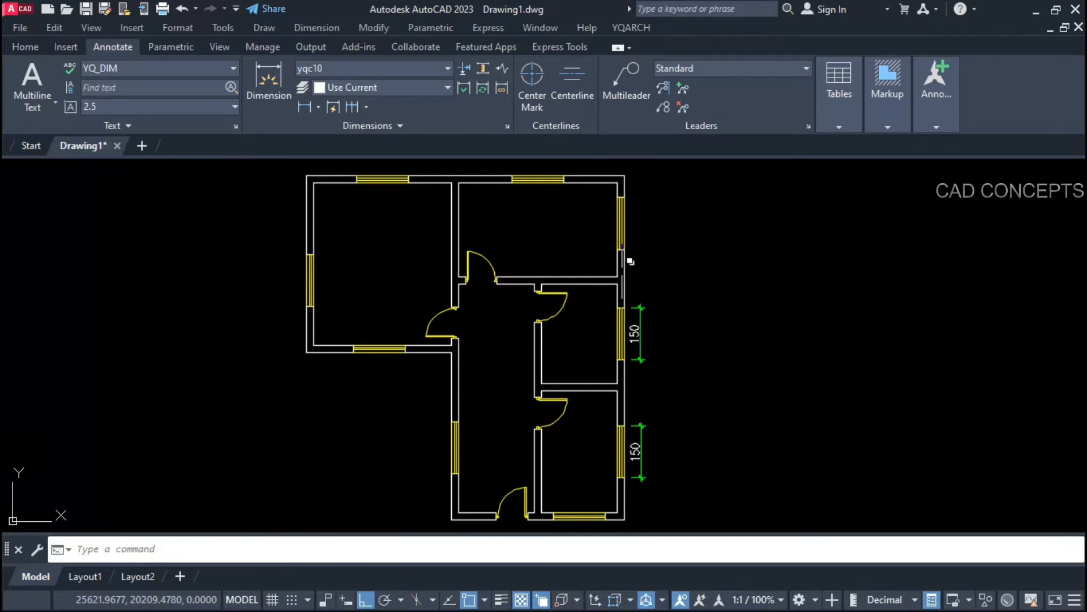
scroll(634, 266, "up", 2)
key("Return")
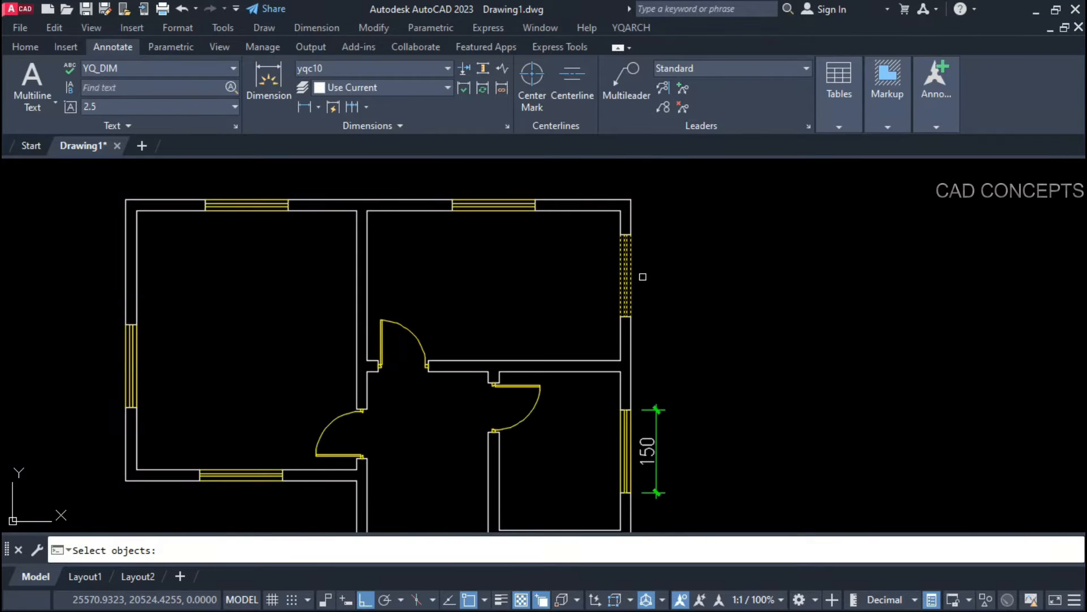
key("Return")
left_click(650, 275)
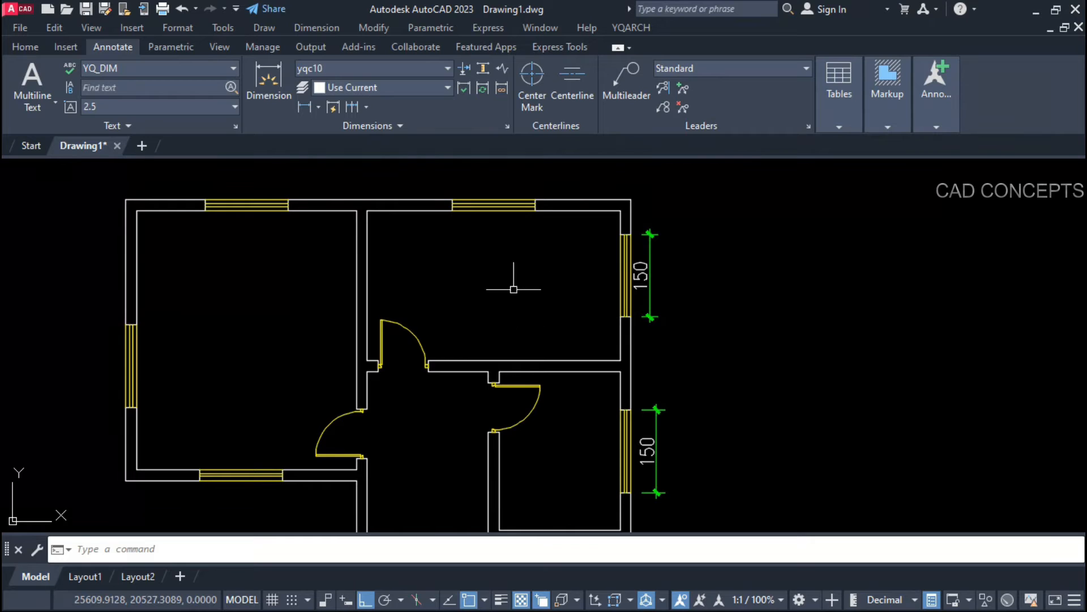
key("Return")
left_click(493, 206)
key("Return")
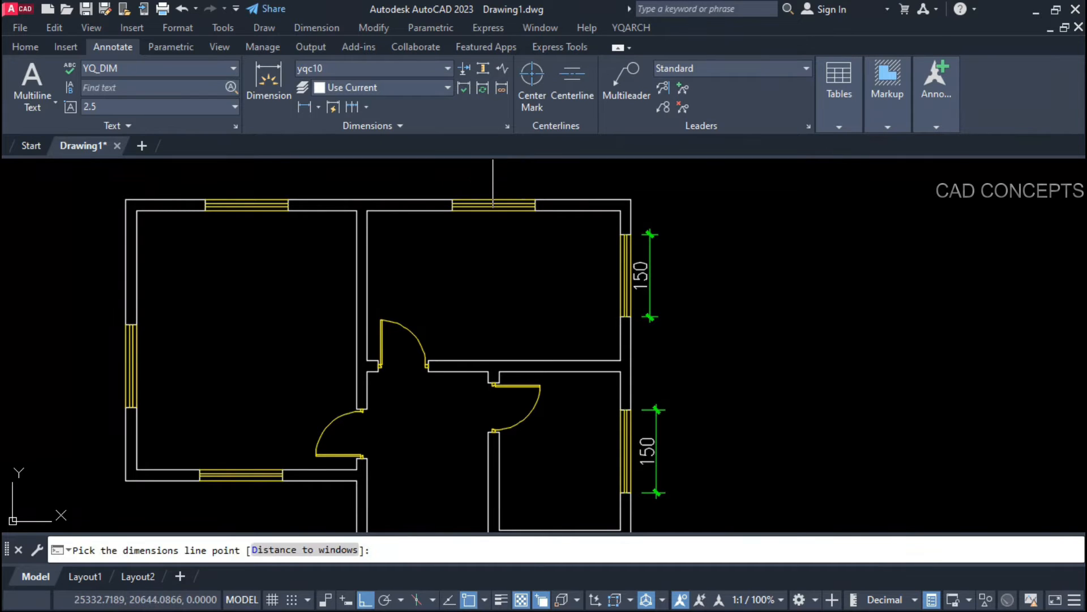
left_click(493, 180)
Step: Add 150 dimensions to the top-left, left-wall, left-room bottom and corridor windows
key("Return")
left_click(226, 206)
key("Return")
left_click(245, 180)
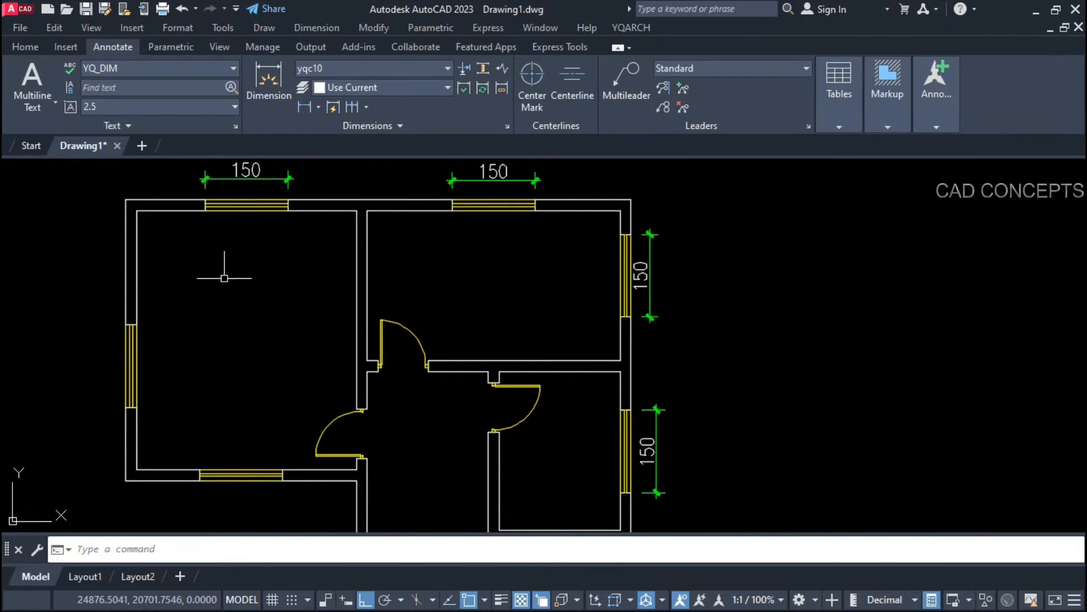
key("Return")
left_click(131, 362)
left_click(111, 369)
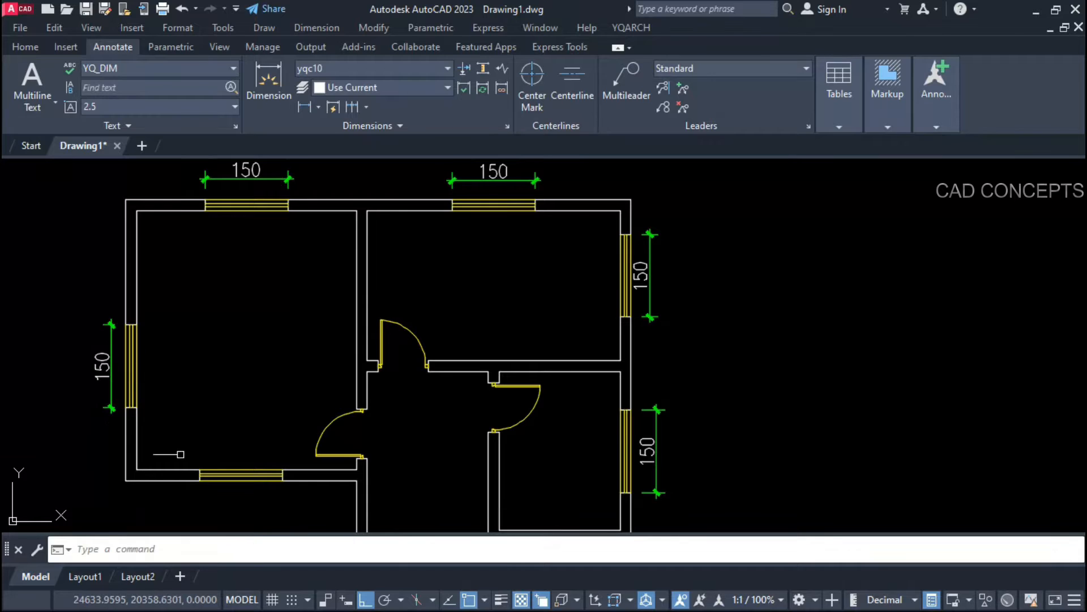
key("Return")
left_click(241, 475)
left_click(241, 497)
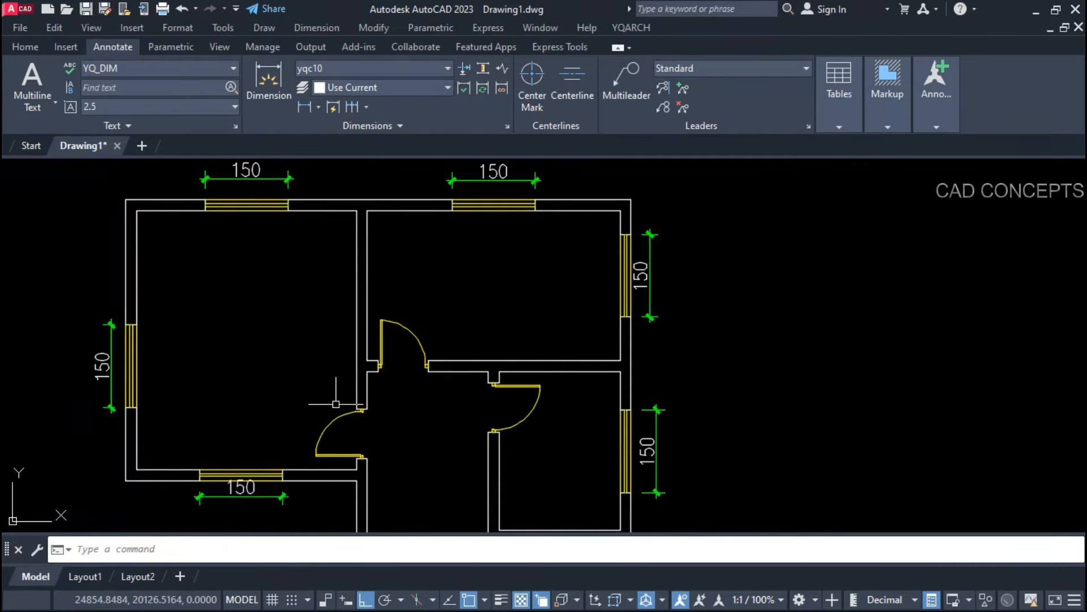
scroll(335, 404, "down", 3)
scroll(360, 423, "up", 2)
key("Return")
left_click(357, 461)
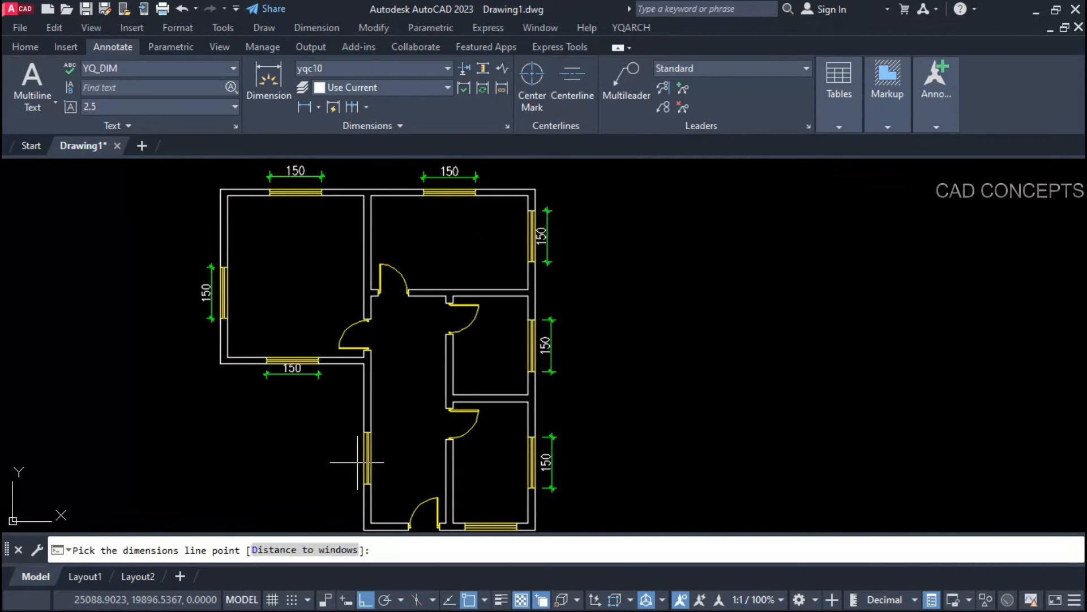
left_click(350, 460)
scroll(358, 338, "up", 1)
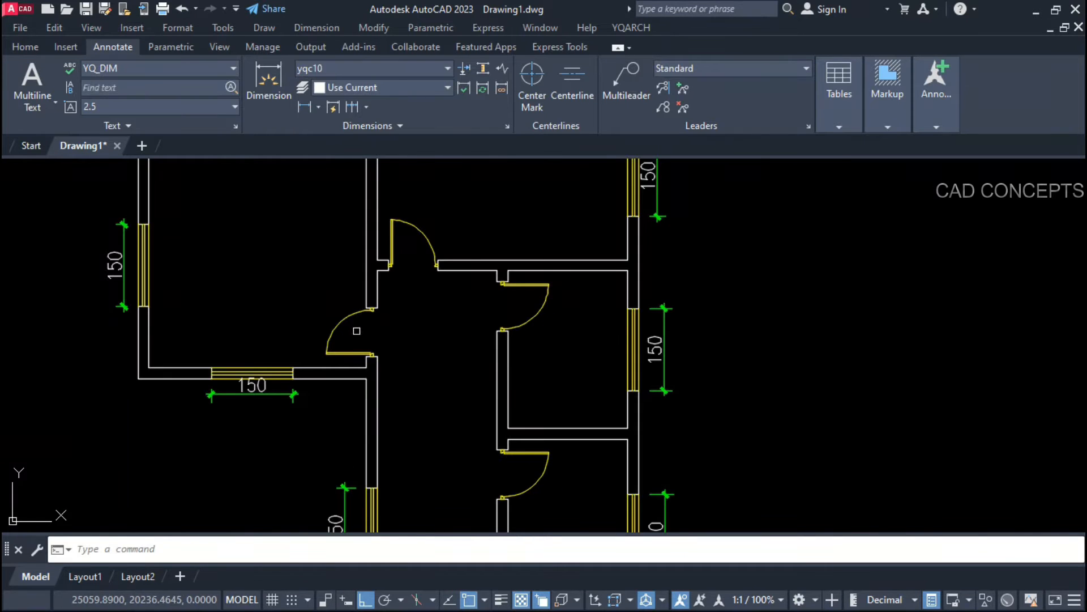
Step: Give the left, upper and right doors 90 width dimensions
key("Return")
left_click(357, 311)
scroll(389, 336, "up", 1)
key("Return")
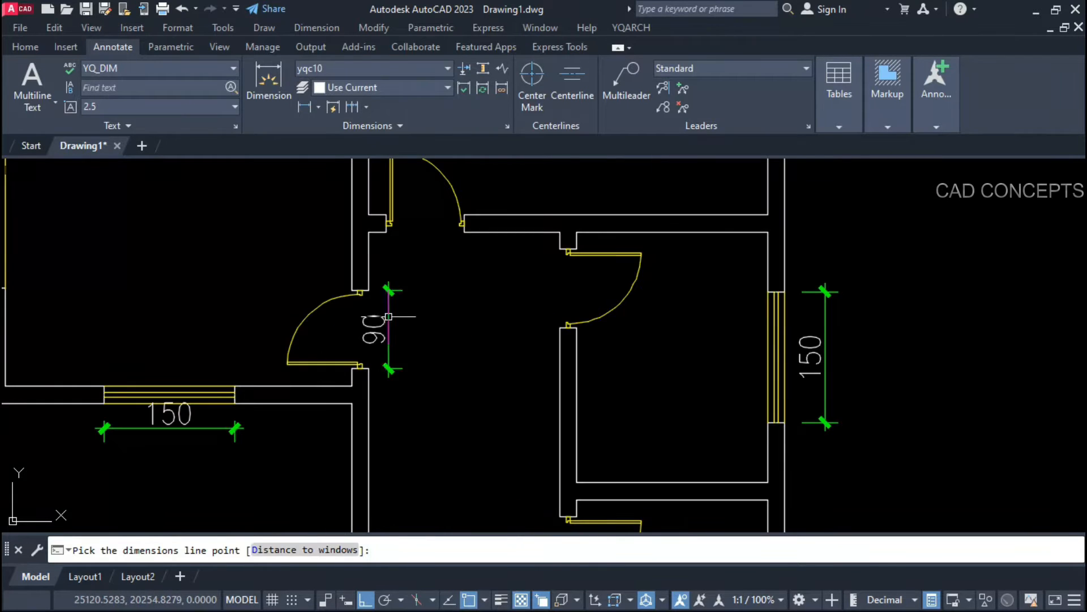
left_click(388, 317)
scroll(378, 421, "down", 1)
scroll(403, 297, "up", 2)
key("Return")
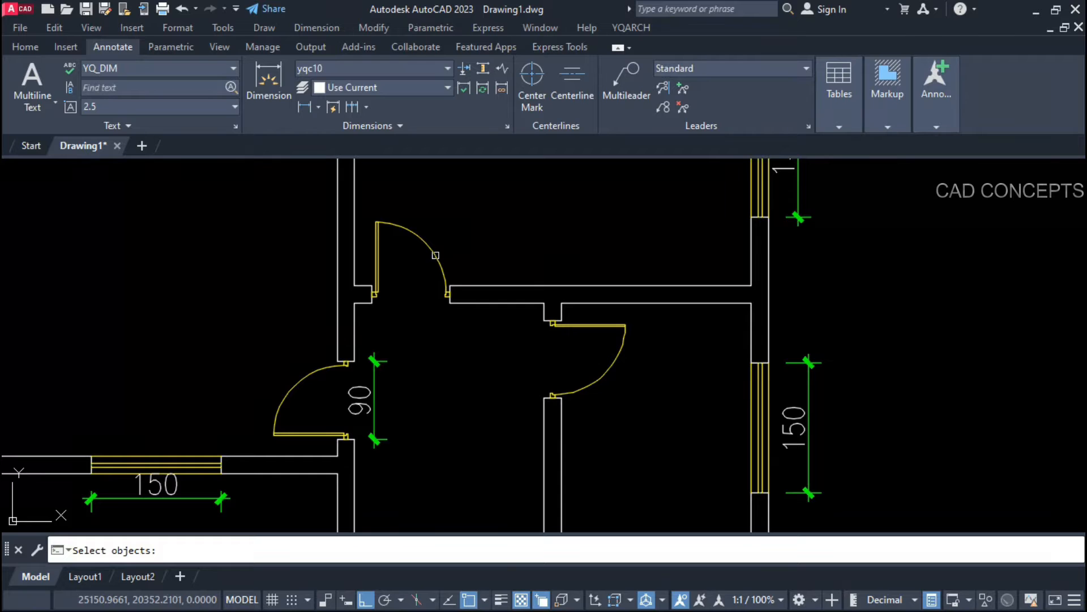
left_click(436, 255)
key("Return")
left_click(410, 325)
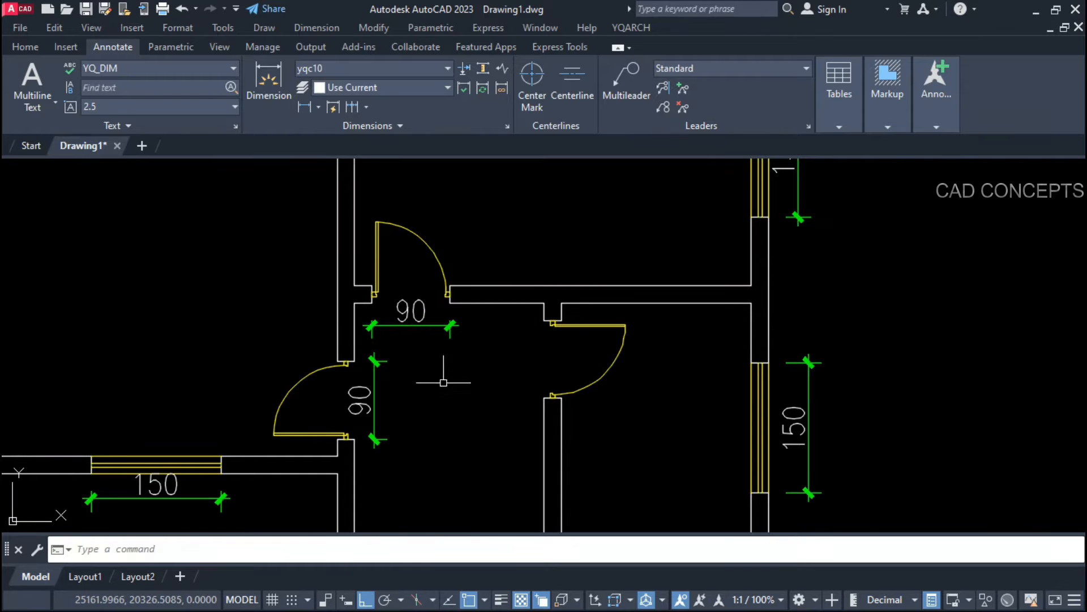
key("Return")
left_click(584, 391)
key("Return")
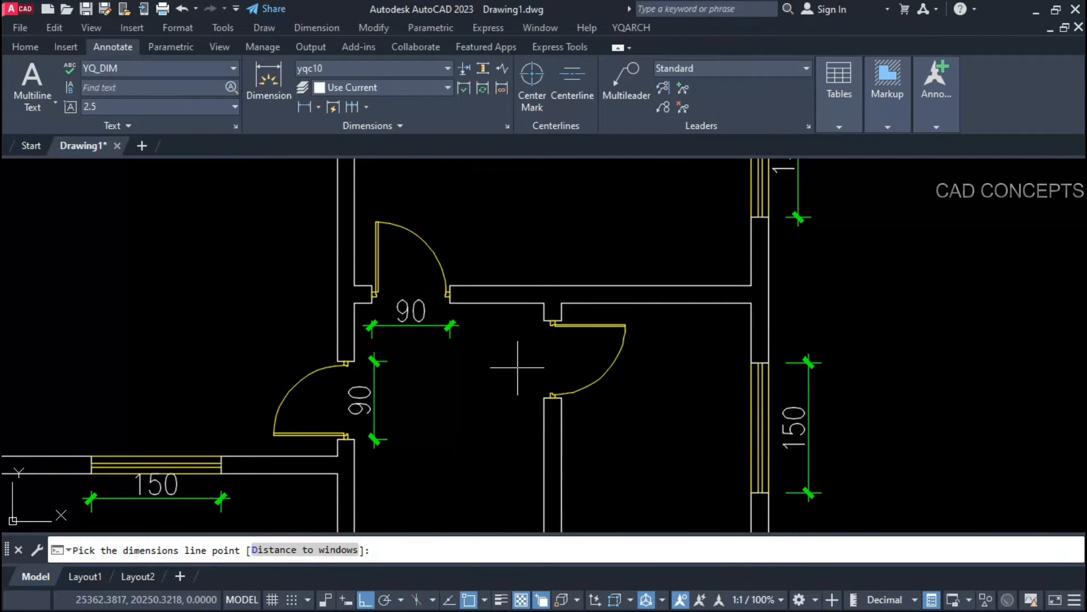
left_click(517, 365)
Step: Dimension the lower-right and bottom doors at 90
scroll(504, 252, "down", 4)
scroll(501, 399, "up", 2)
key("Return")
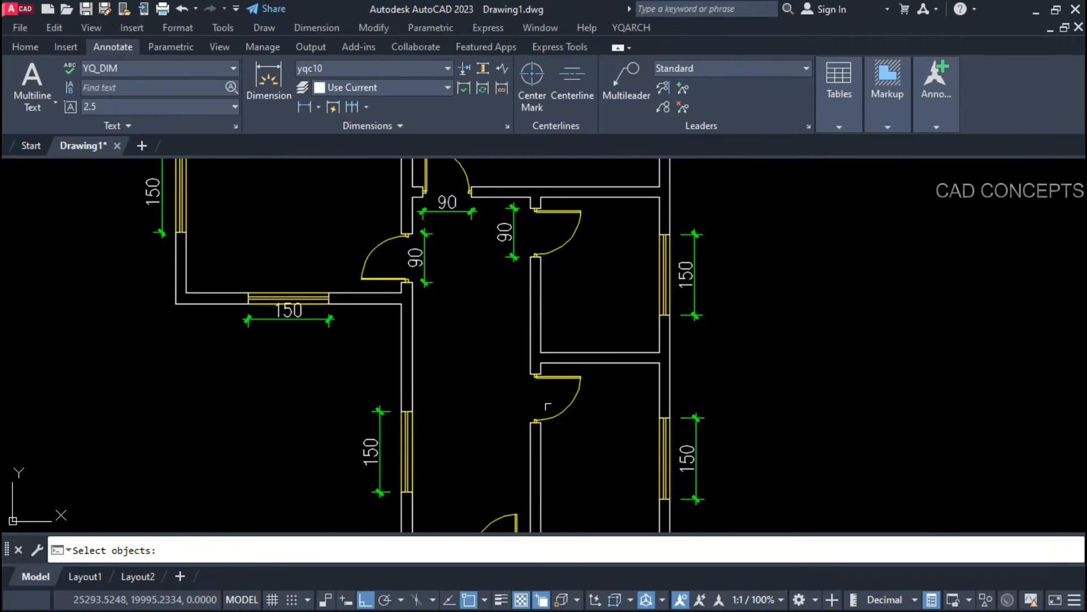
left_click(535, 413)
key("Return")
left_click(513, 391)
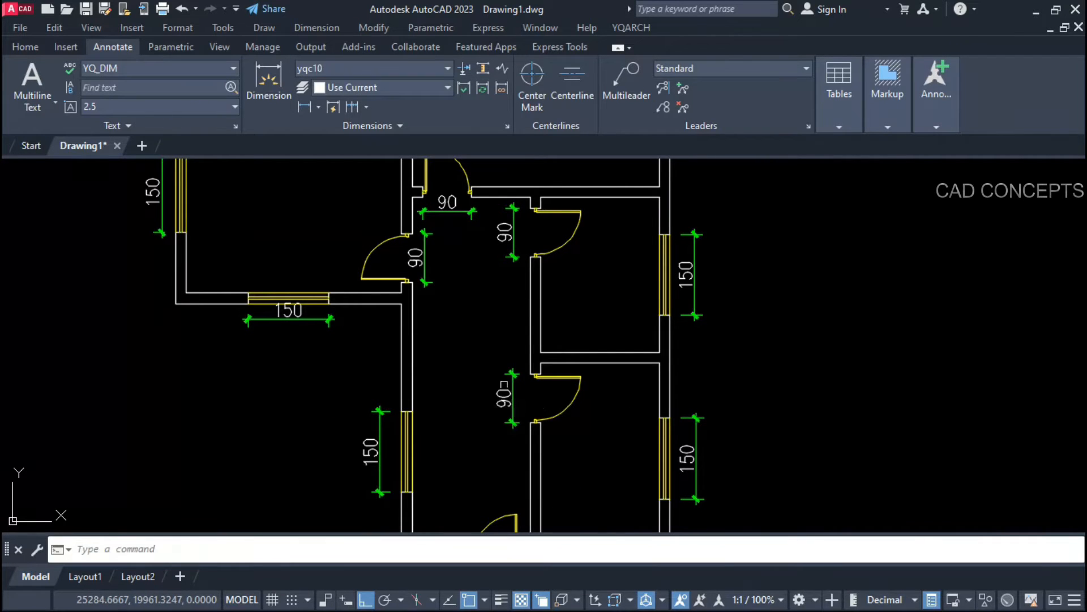
scroll(499, 408, "down", 4)
scroll(481, 426, "up", 3)
key("Return")
left_click(483, 440)
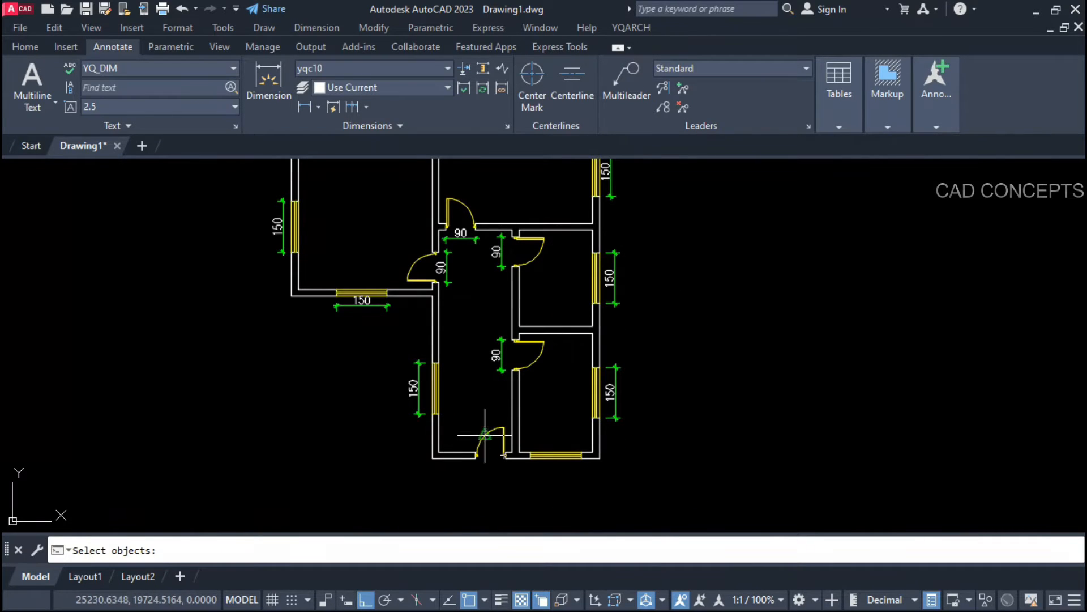
key("Return")
left_click(484, 467)
scroll(484, 467, "down", 4)
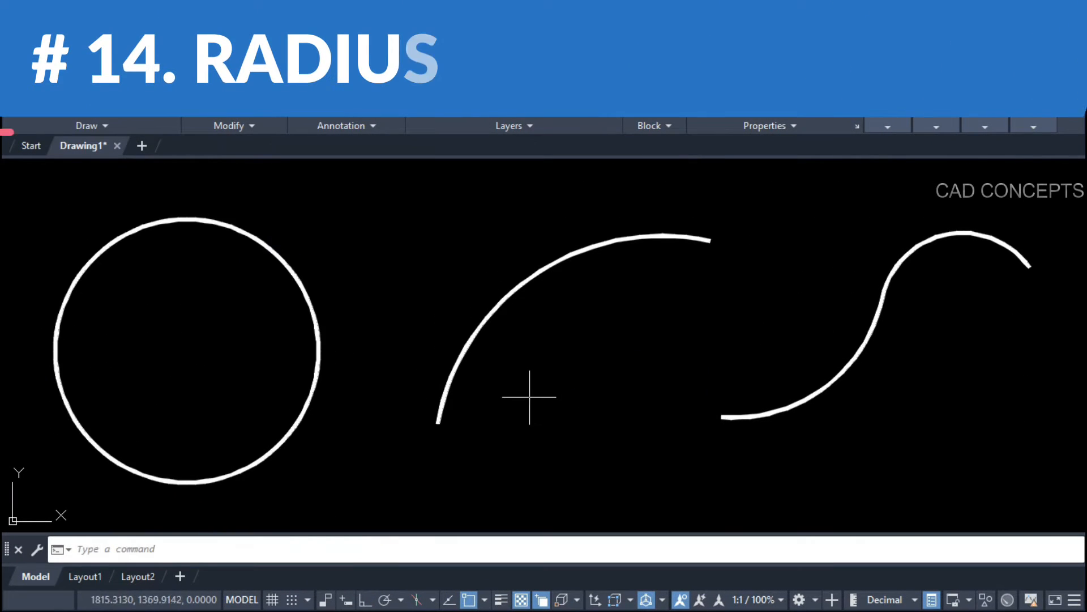
Step: Clear the curve selection and add an R72 radius dimension to the circle using DDR
left_click(530, 397)
left_click(384, 289)
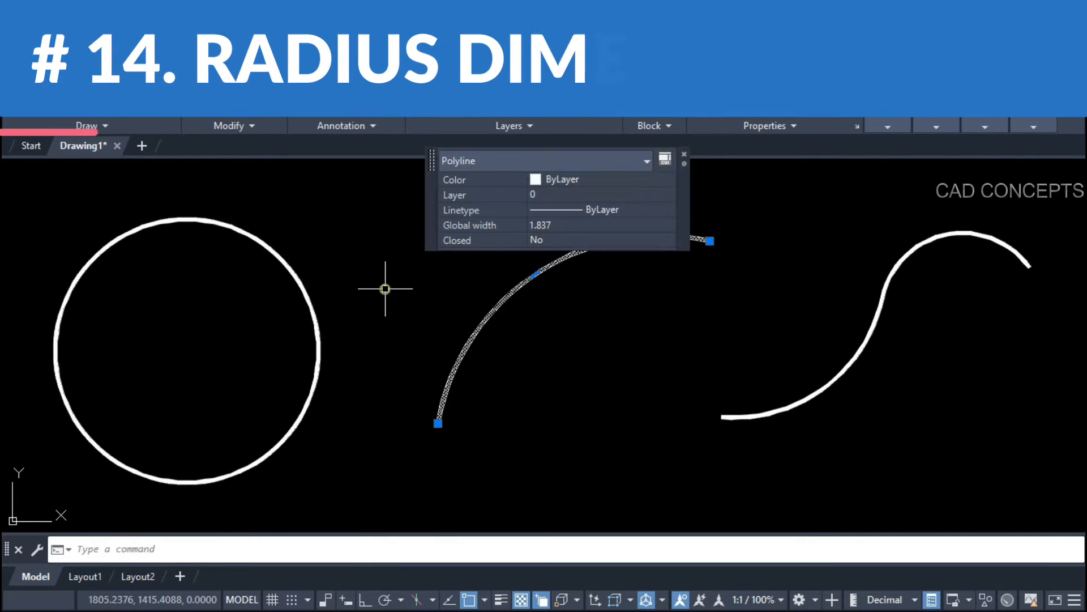
key("Escape")
left_click(793, 426)
key("Escape")
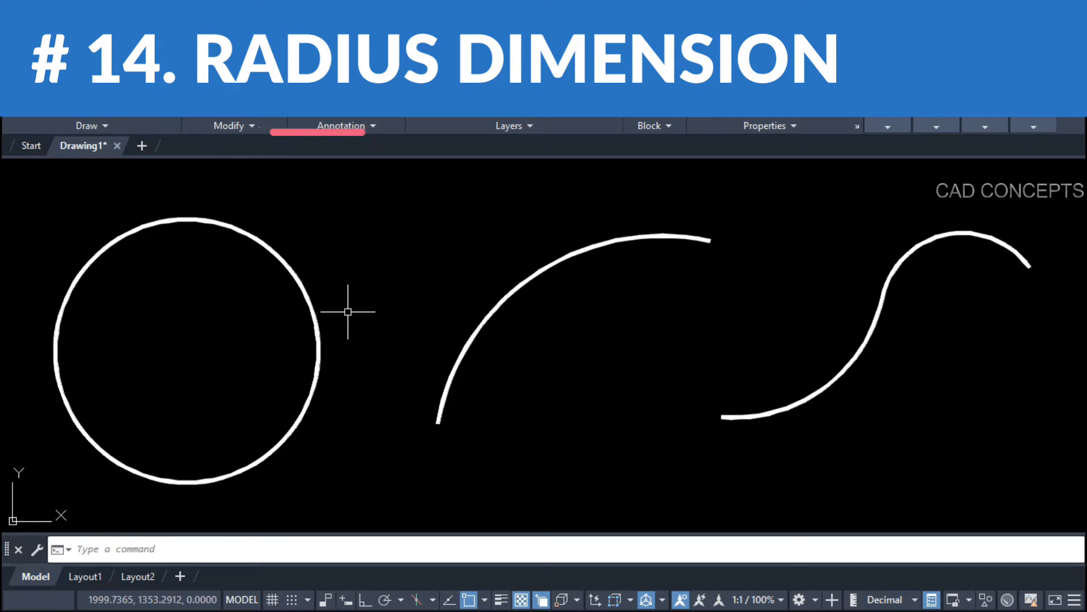
type("DDR")
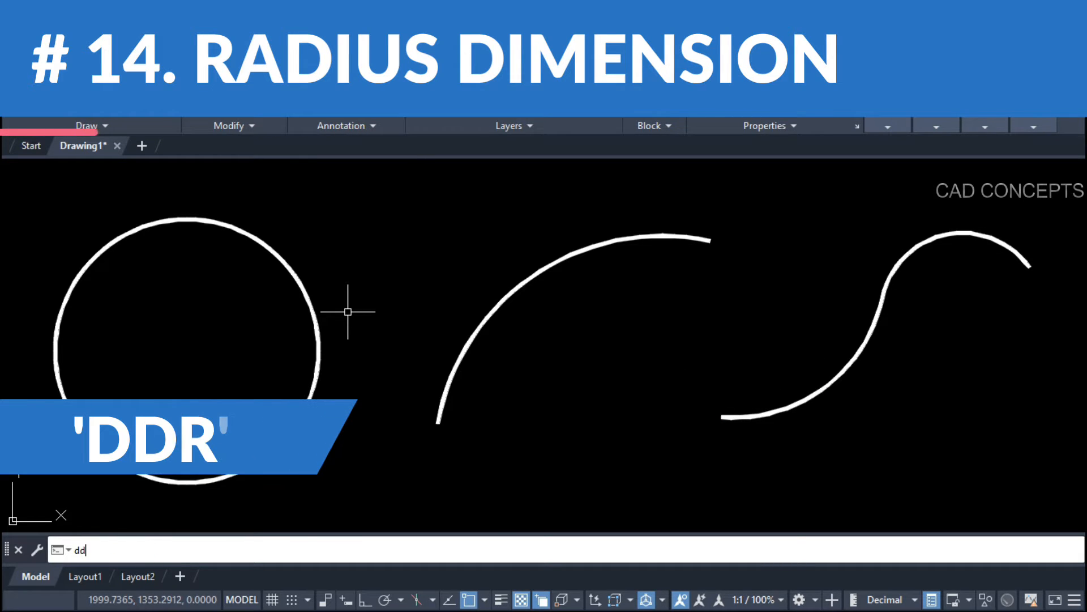
key("Return")
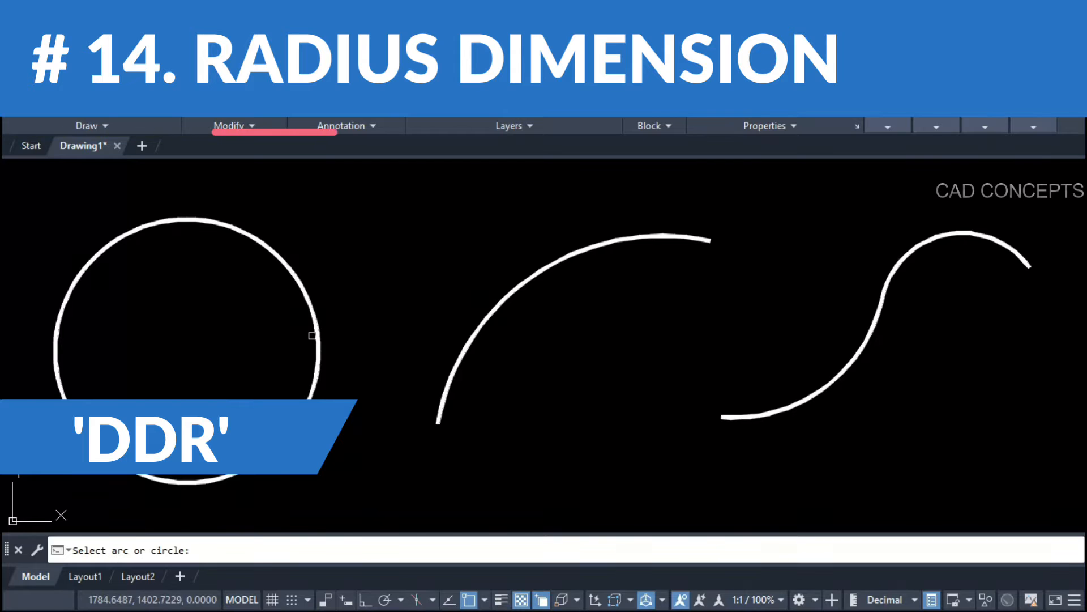
left_click(314, 332)
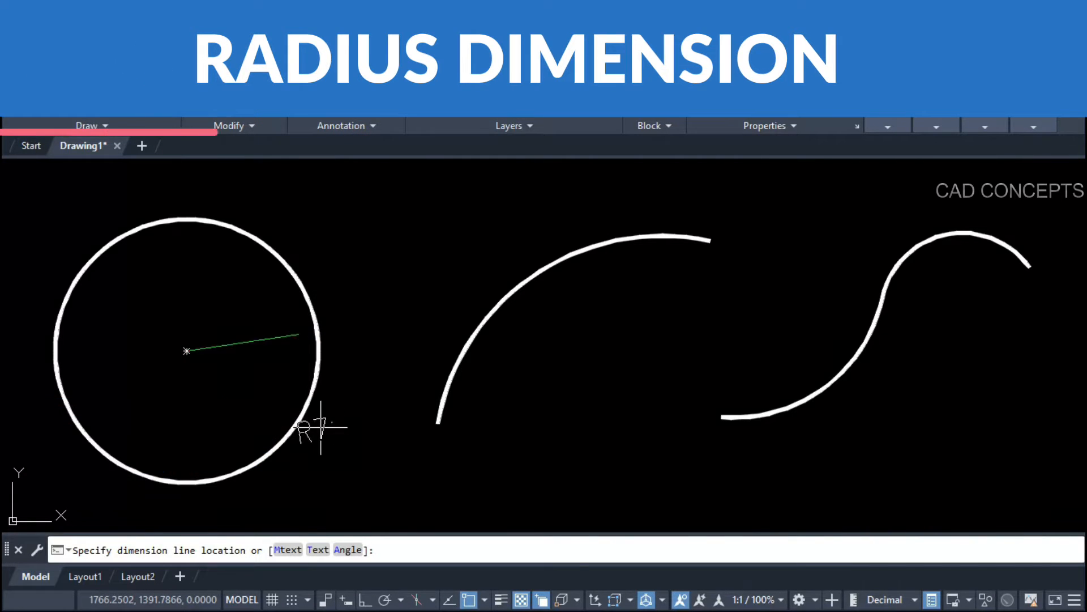
left_click(352, 321)
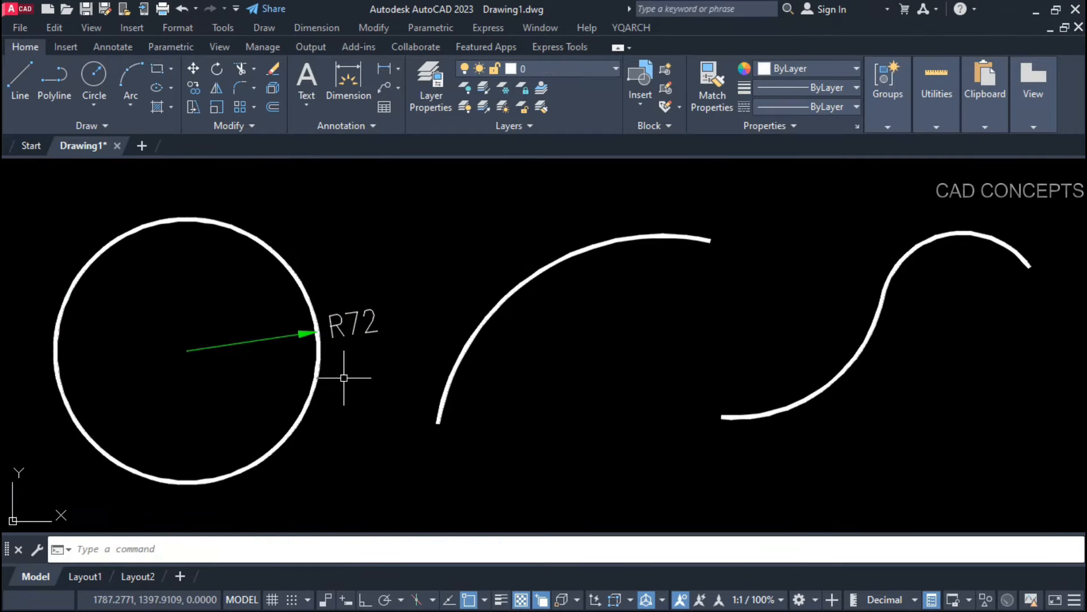
Step: Add R125 to the middle arc and R83 to the S-curve's lower arc with 45° text
key("Return")
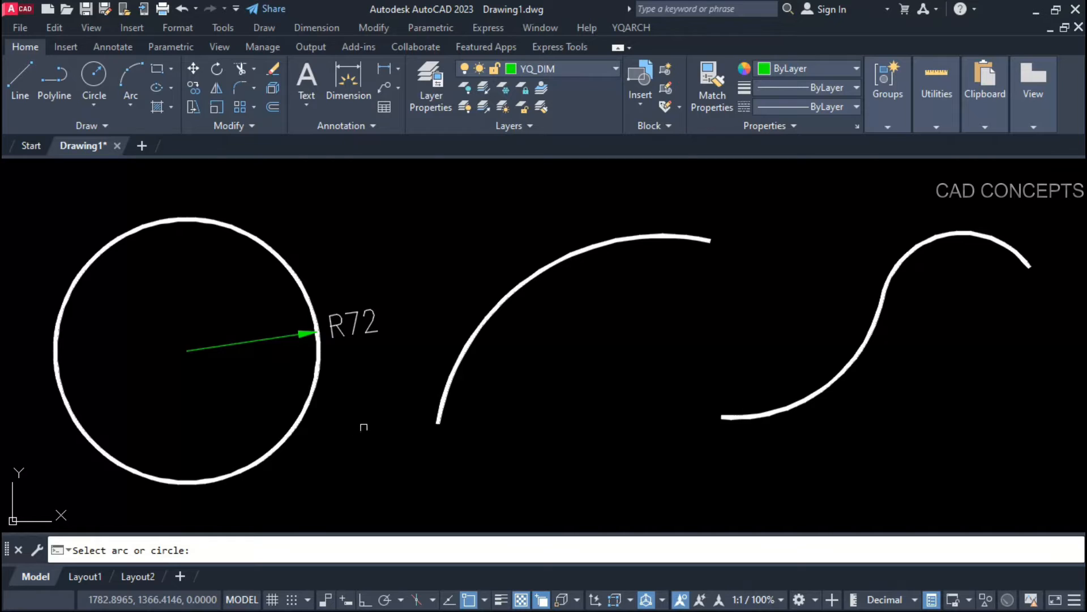
left_click(488, 329)
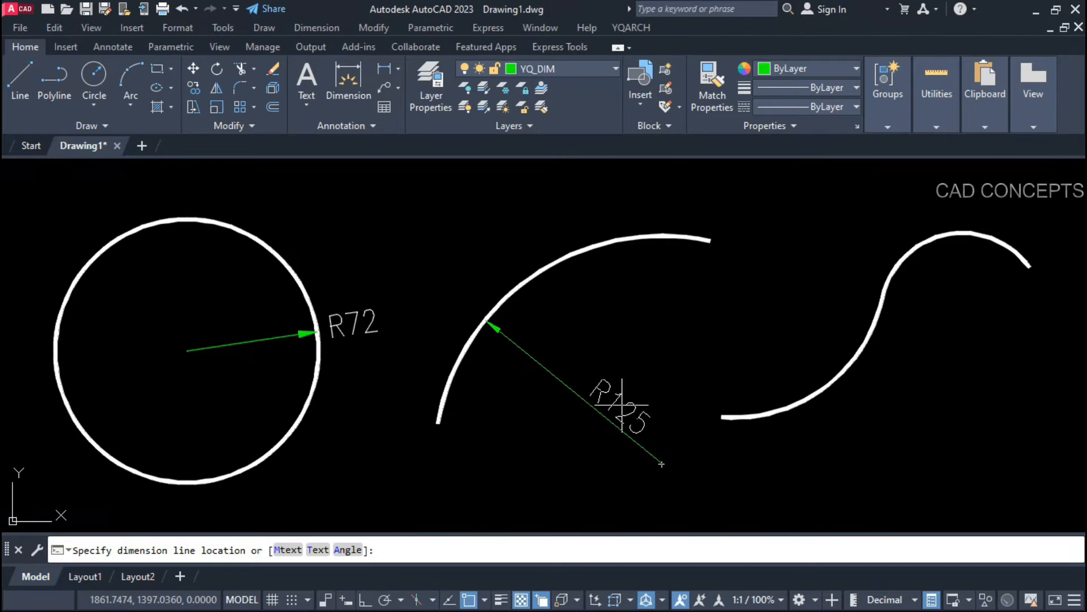
left_click(661, 463)
key("Return")
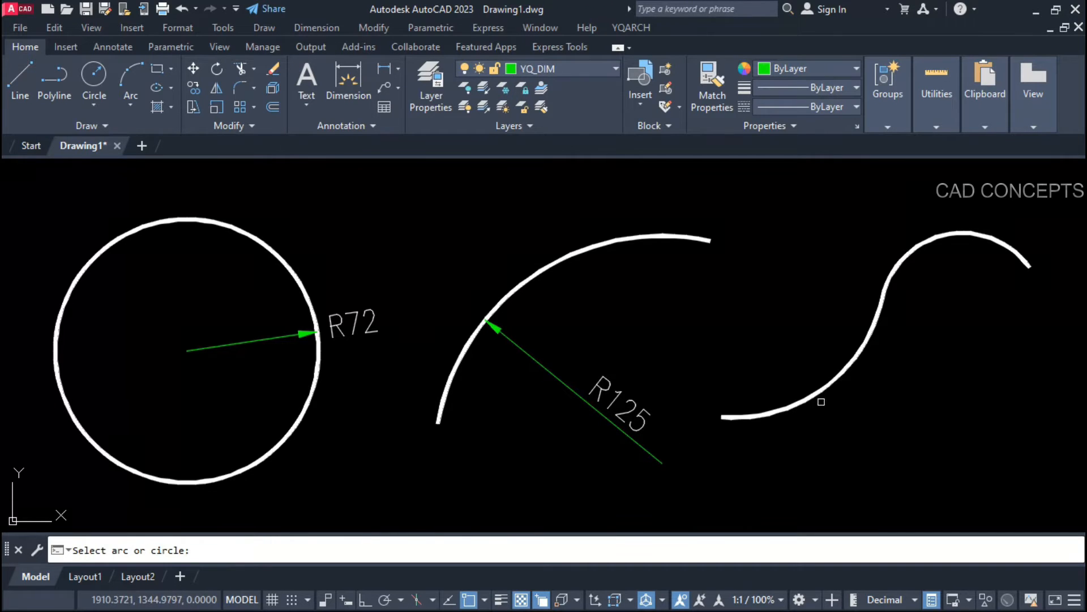
left_click(821, 401)
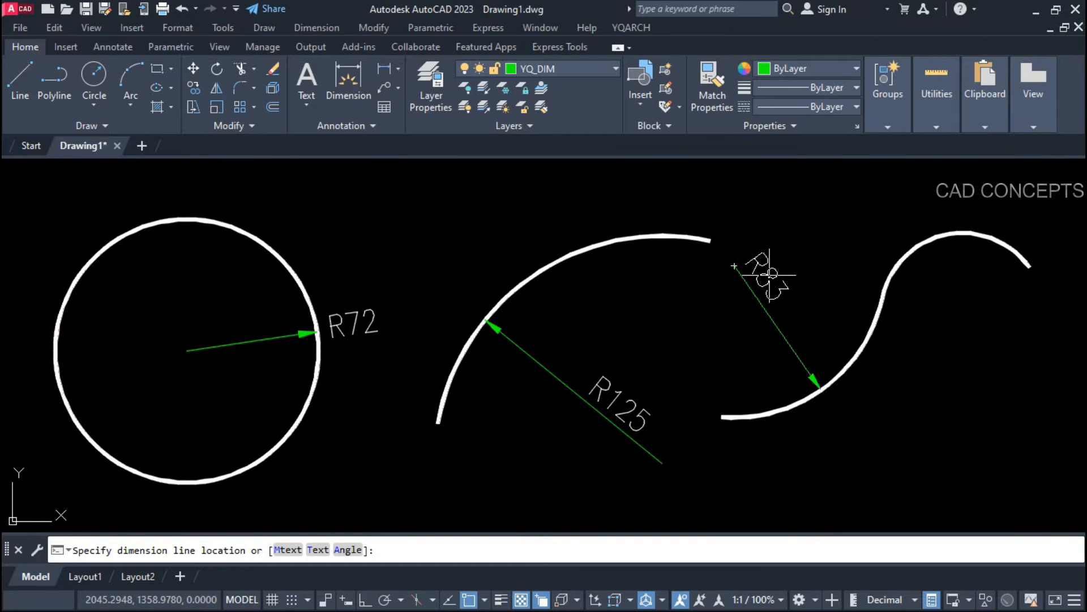
type("a")
key("Return")
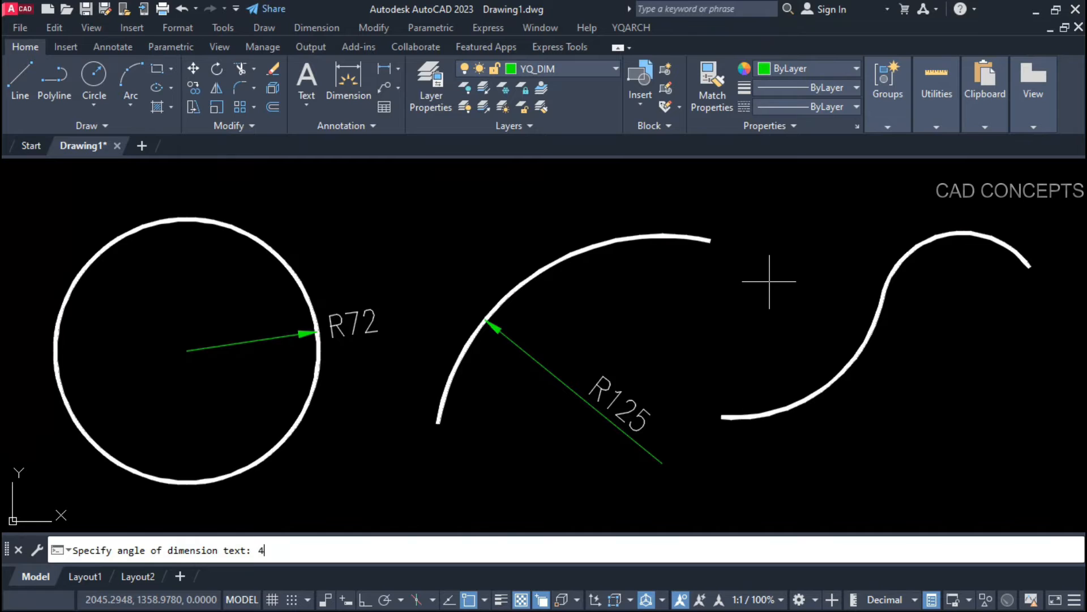
type("45")
key("Return")
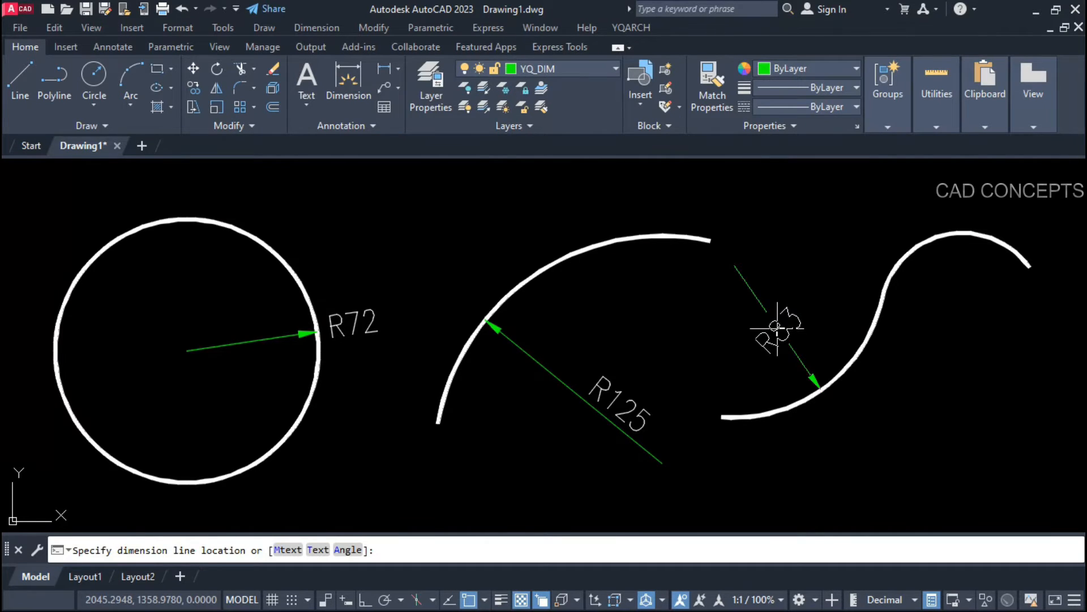
left_click(777, 327)
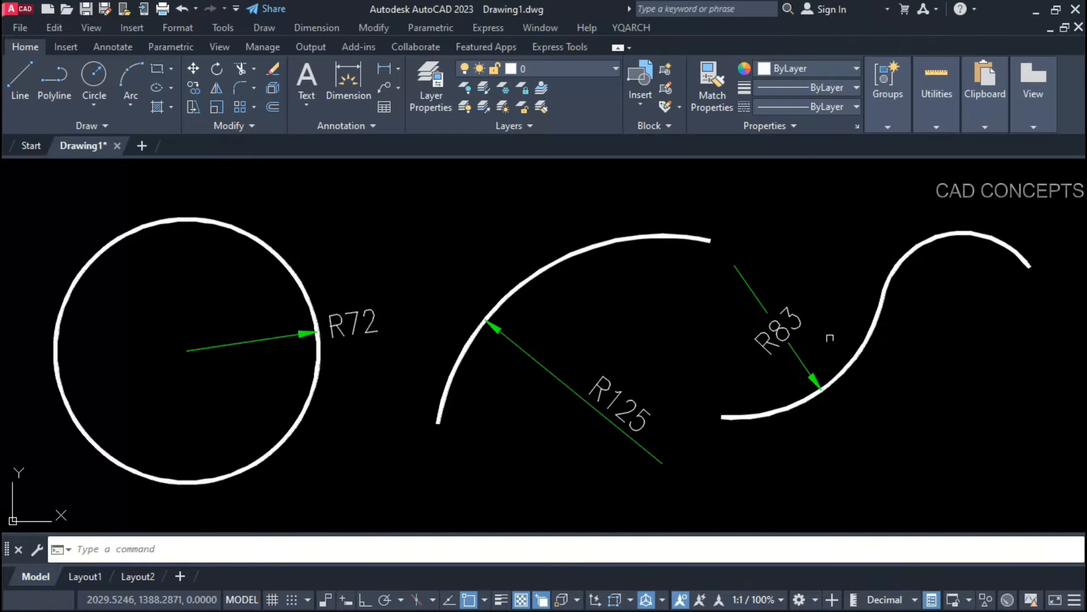
Step: Dimension the S-curve's upper arc as R45 with its text at a 90° angle
key("Return")
left_click(884, 278)
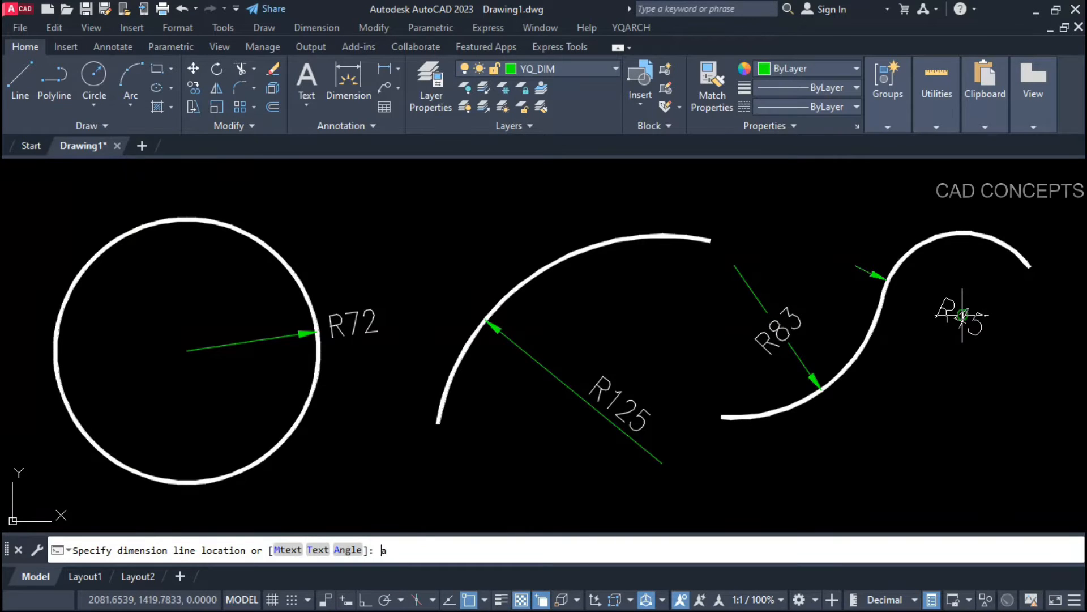
key("Return")
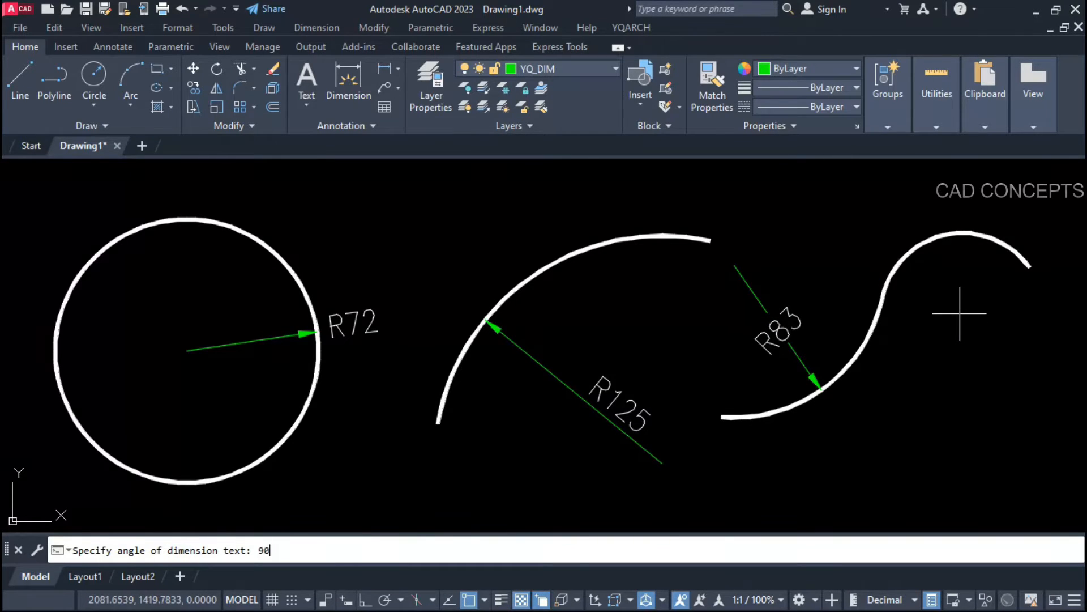
key("Return")
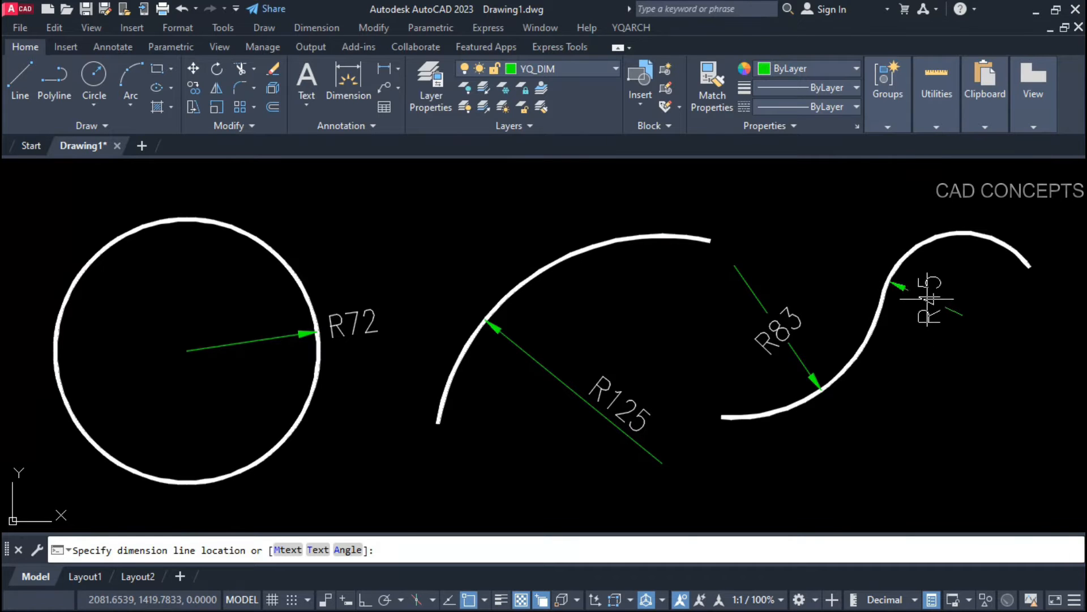
left_click(928, 298)
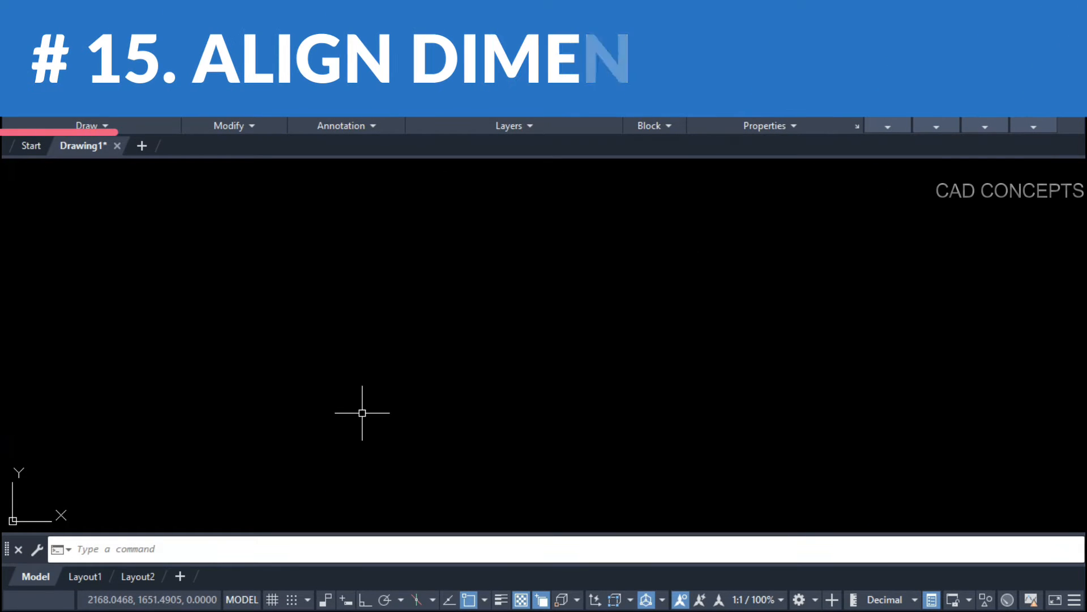
Step: Create a 38 aligned dimension along the diagonal with DDX
type("DD")
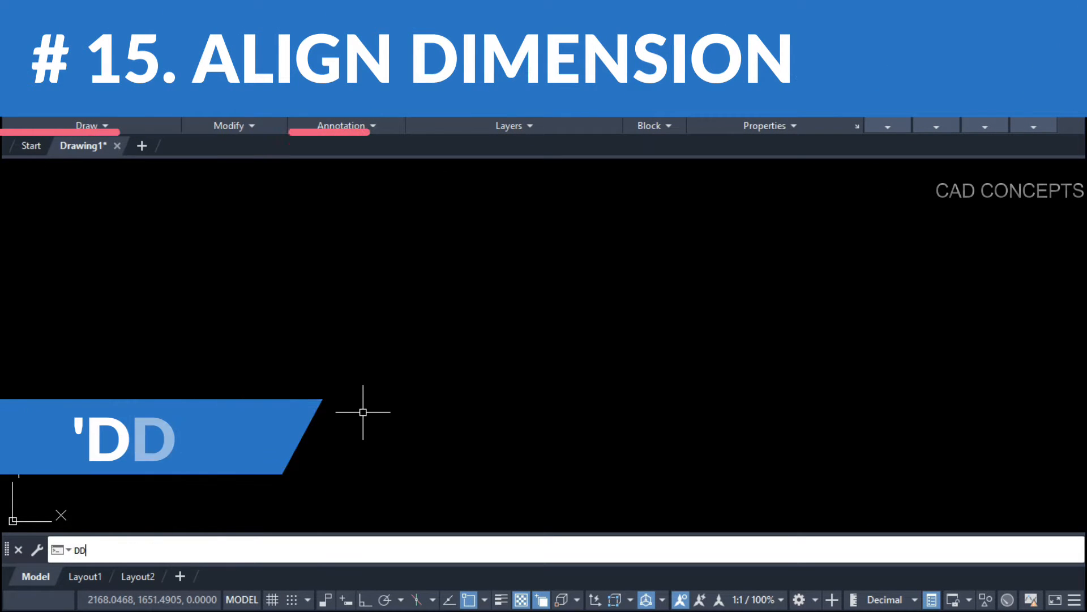
type("X")
key("Return")
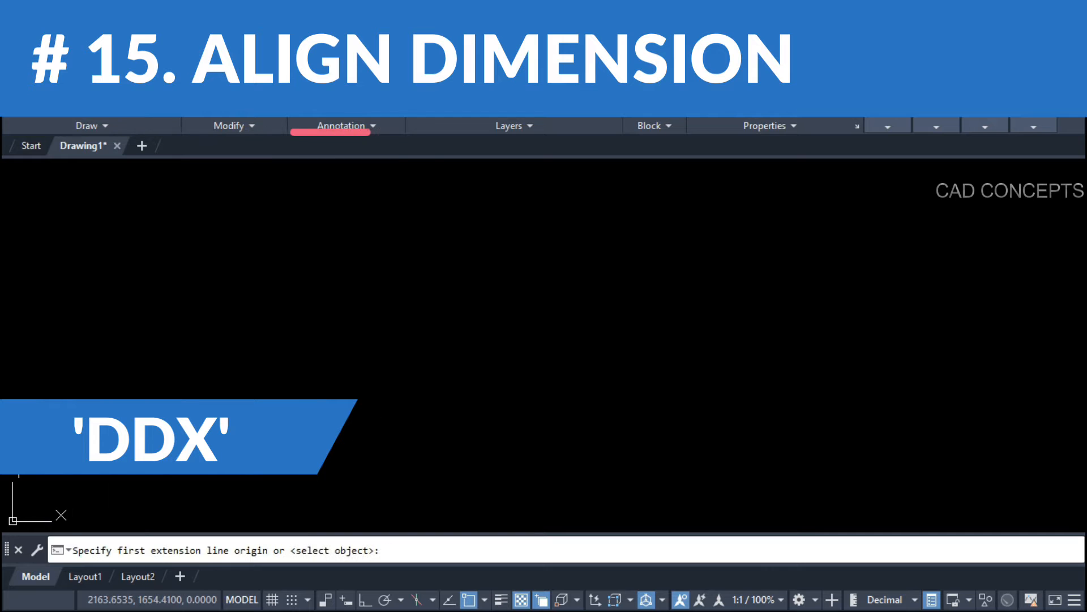
left_click(192, 507)
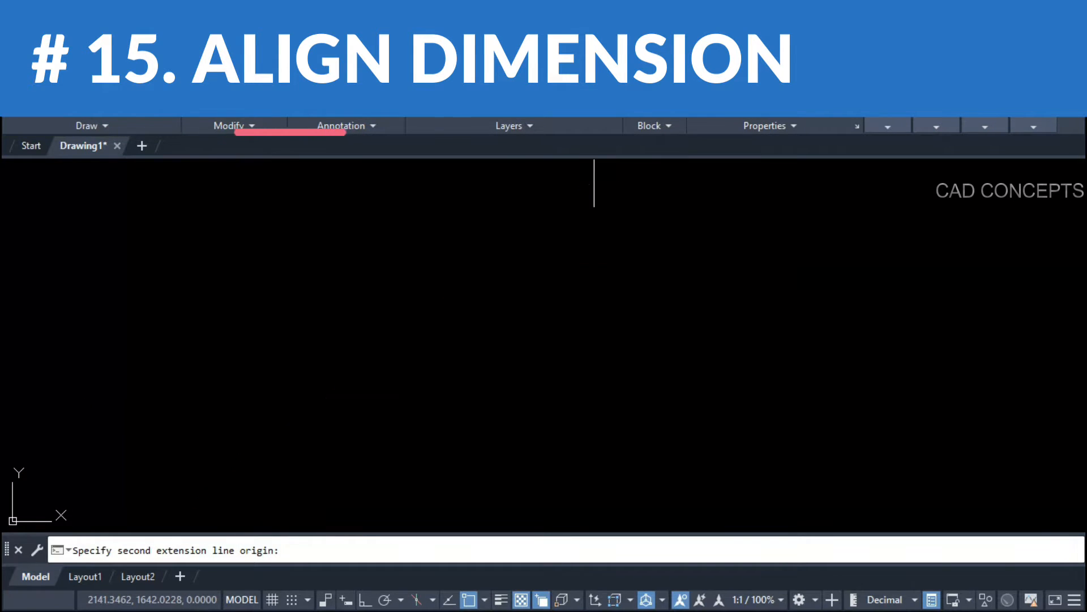
left_click(419, 329)
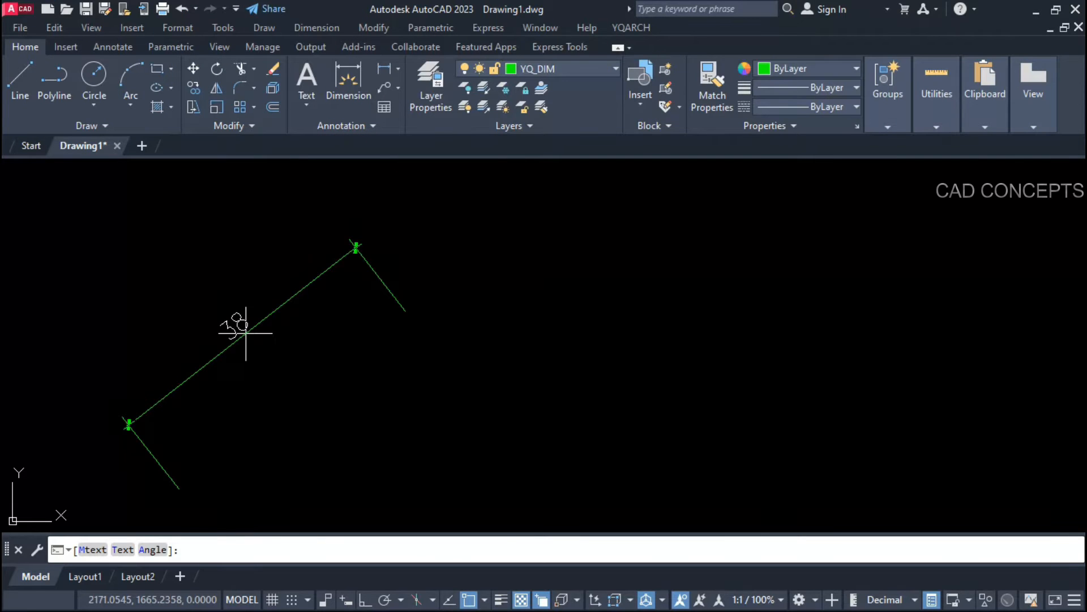
left_click(246, 333)
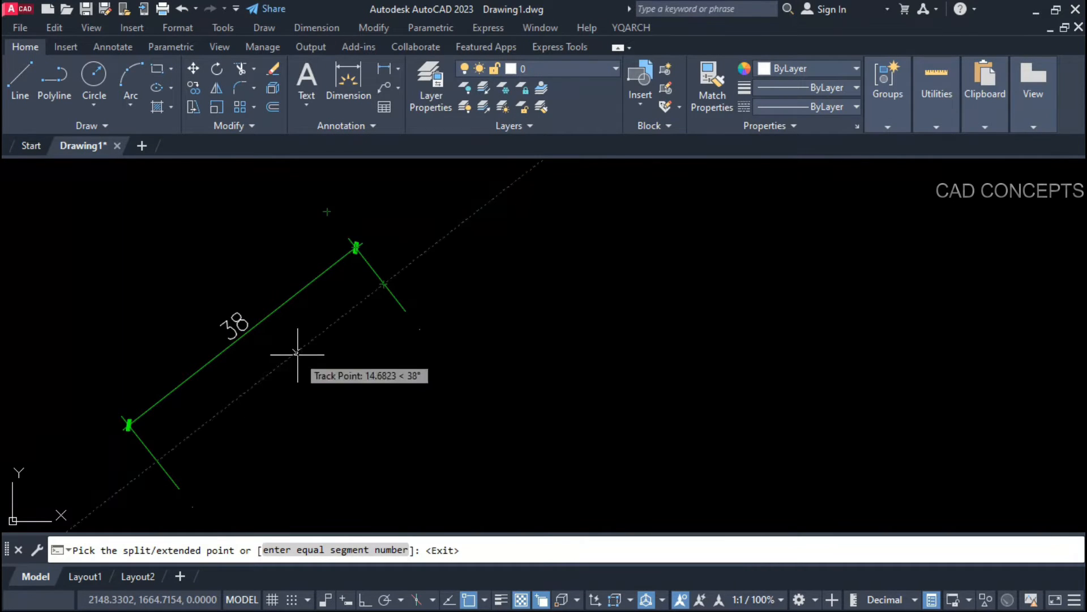
Step: Extend the aligned dimension past its upper end with a chain of 4, 5 and 7 parts
left_click(387, 232)
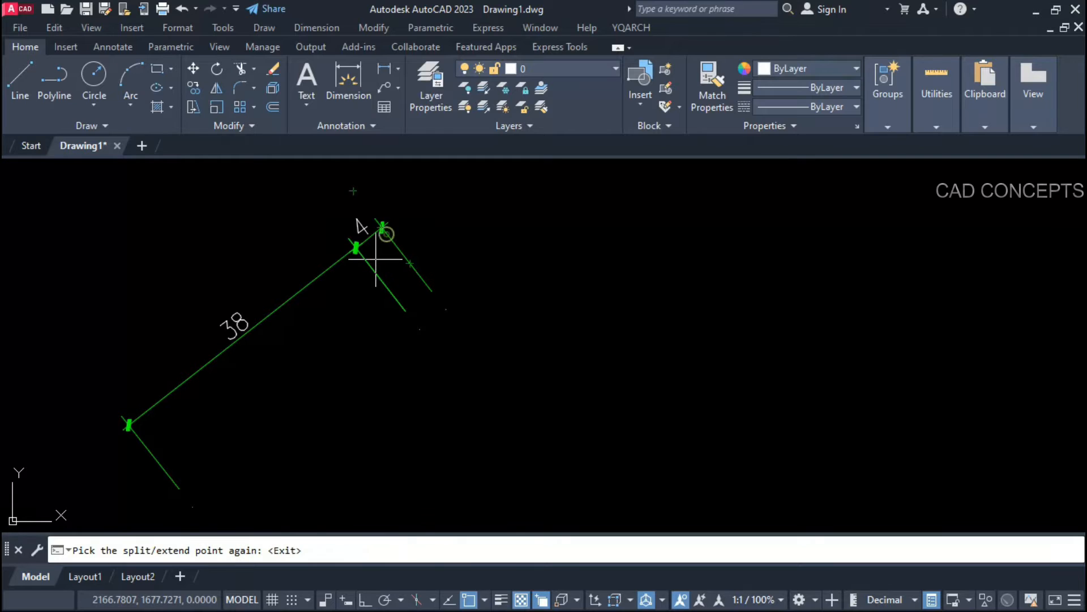
left_click(415, 206)
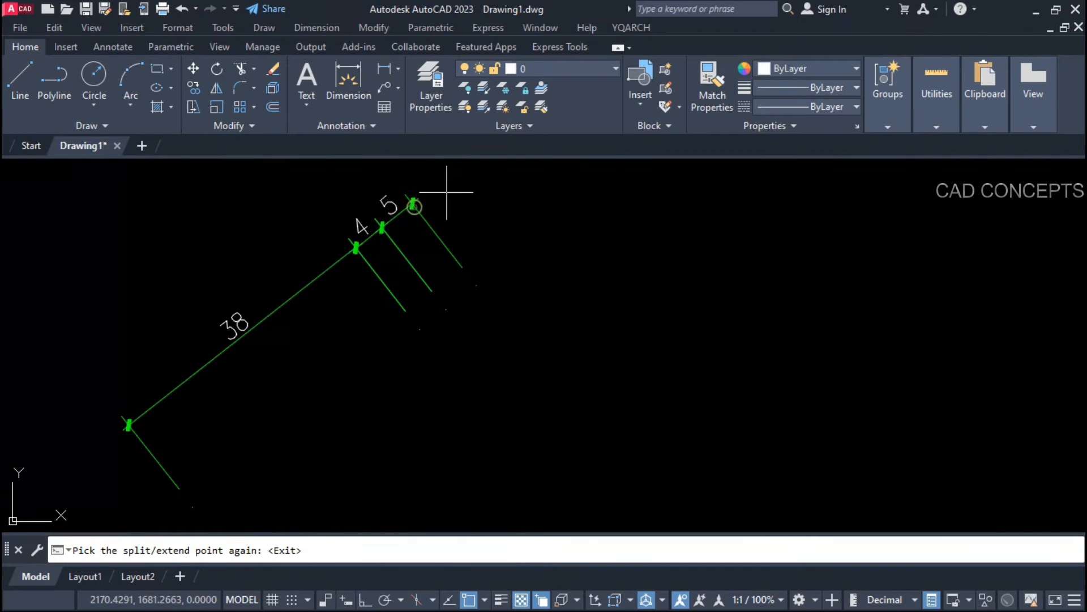
left_click(436, 185)
scroll(425, 221, "down", 3)
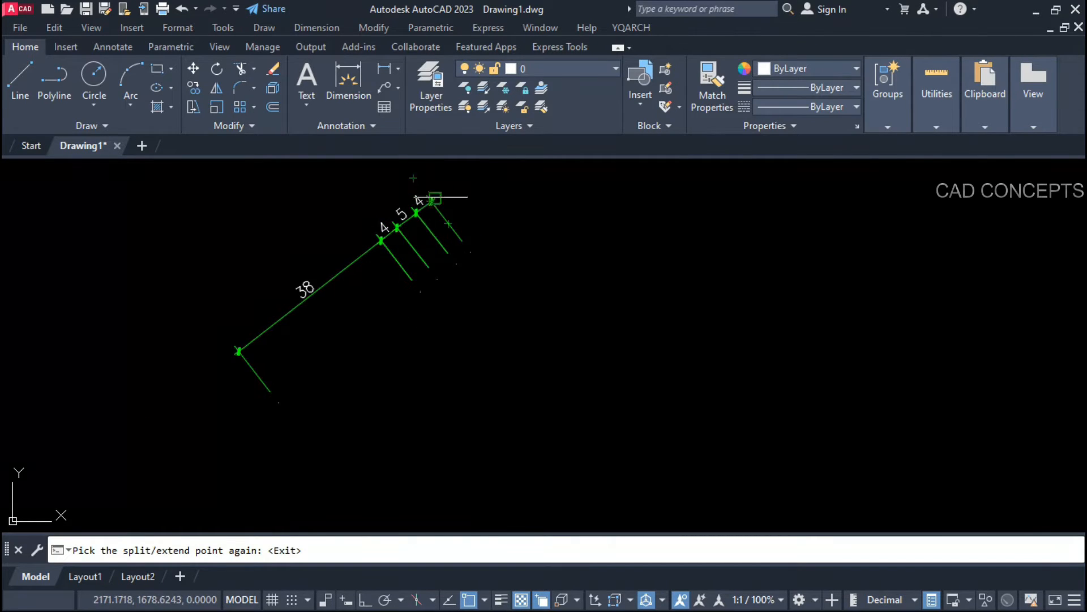
left_click(447, 187)
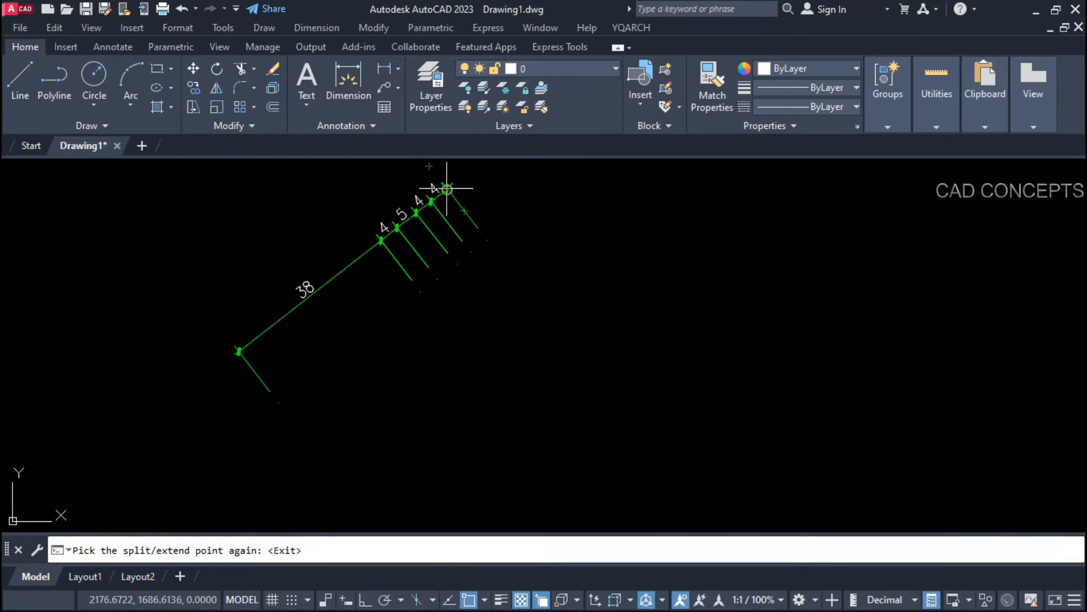
left_click(462, 177)
scroll(470, 172, "up", 4)
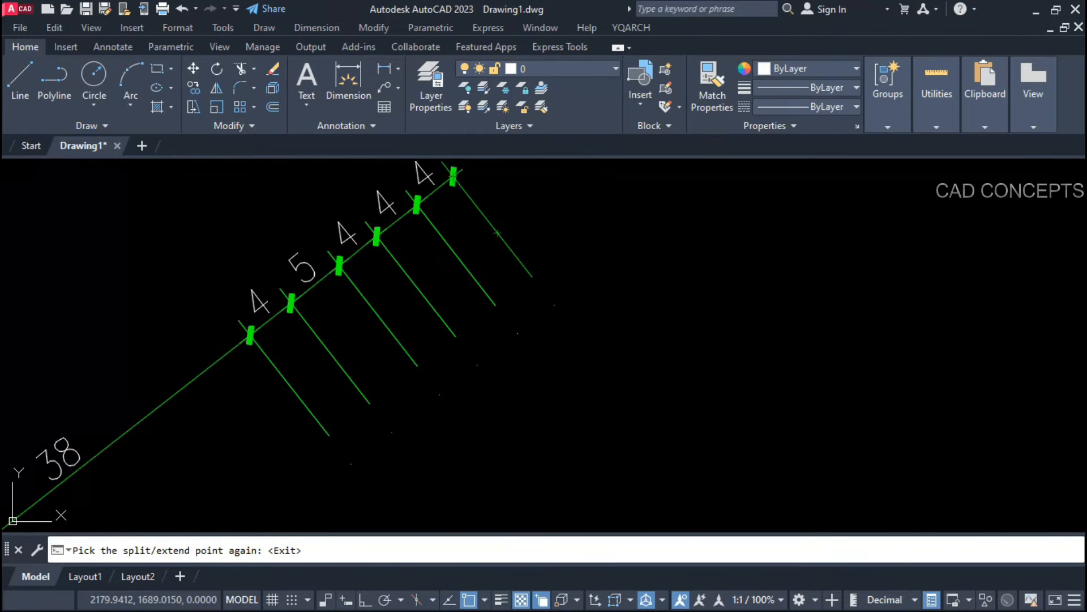
scroll(391, 359, "down", 4)
scroll(441, 259, "up", 4)
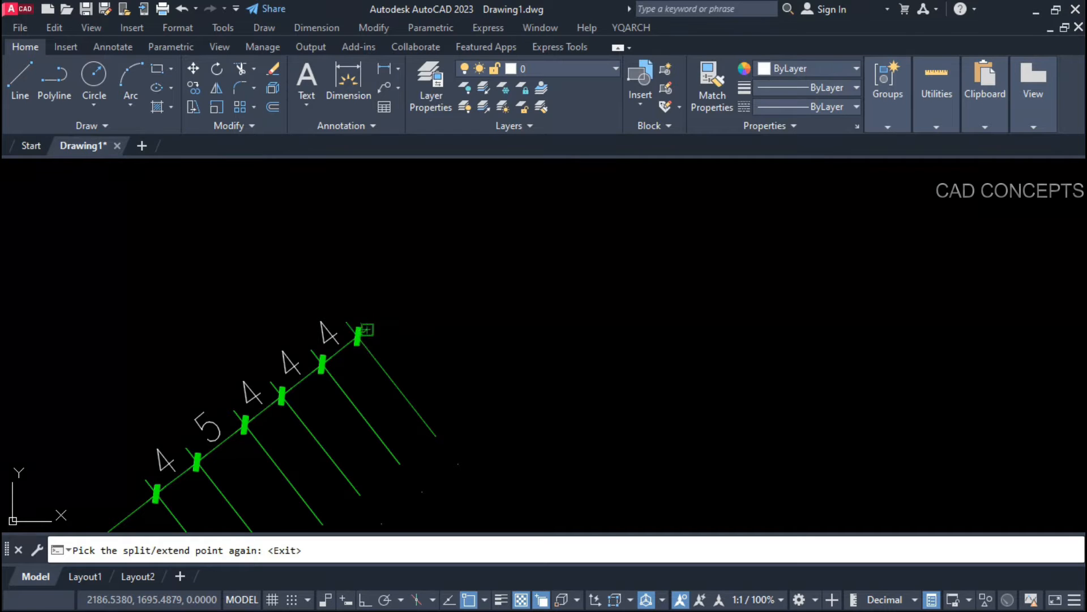
left_click(395, 306)
left_click(437, 276)
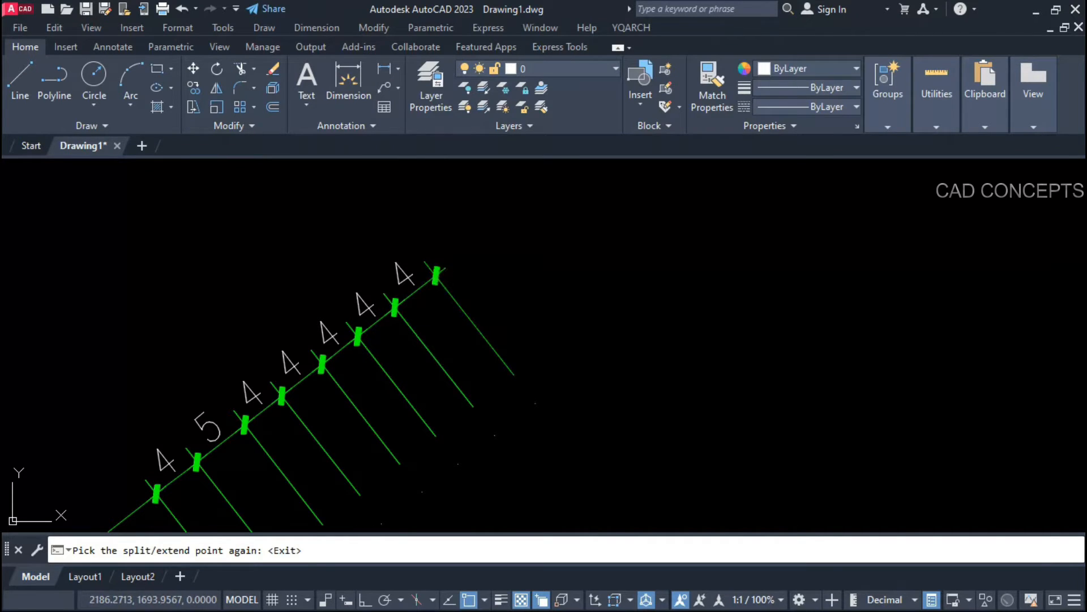
left_click(495, 235)
left_click(474, 231)
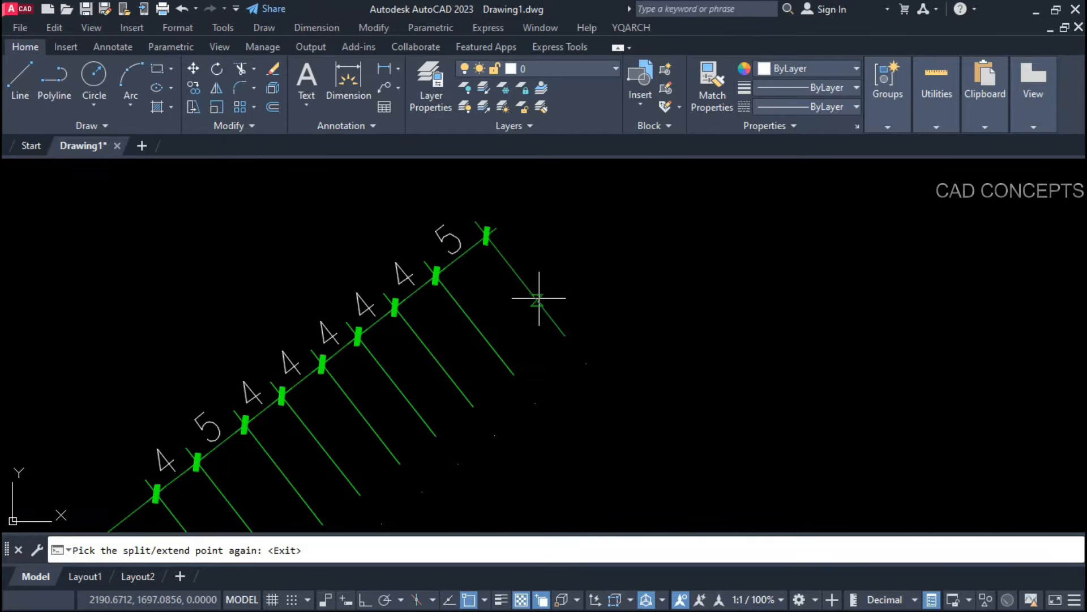
scroll(539, 211, "down", 2)
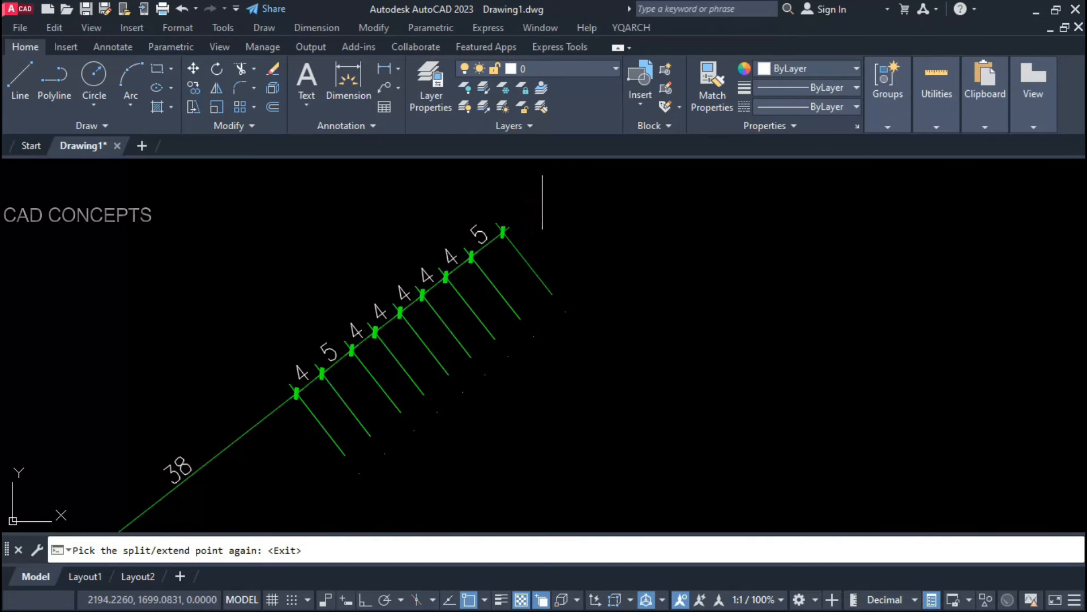
left_click(545, 197)
scroll(546, 194, "down", 2)
scroll(389, 328, "up", 4)
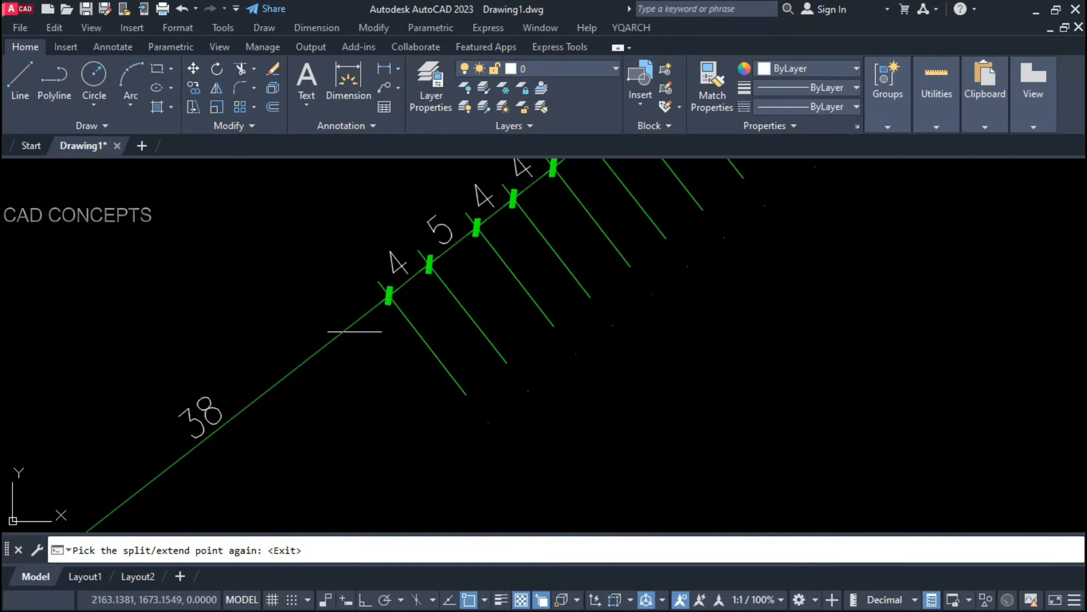
Step: Split the 38 dimension into smaller parts (33+5, 14+7, 4+4)
left_click(343, 332)
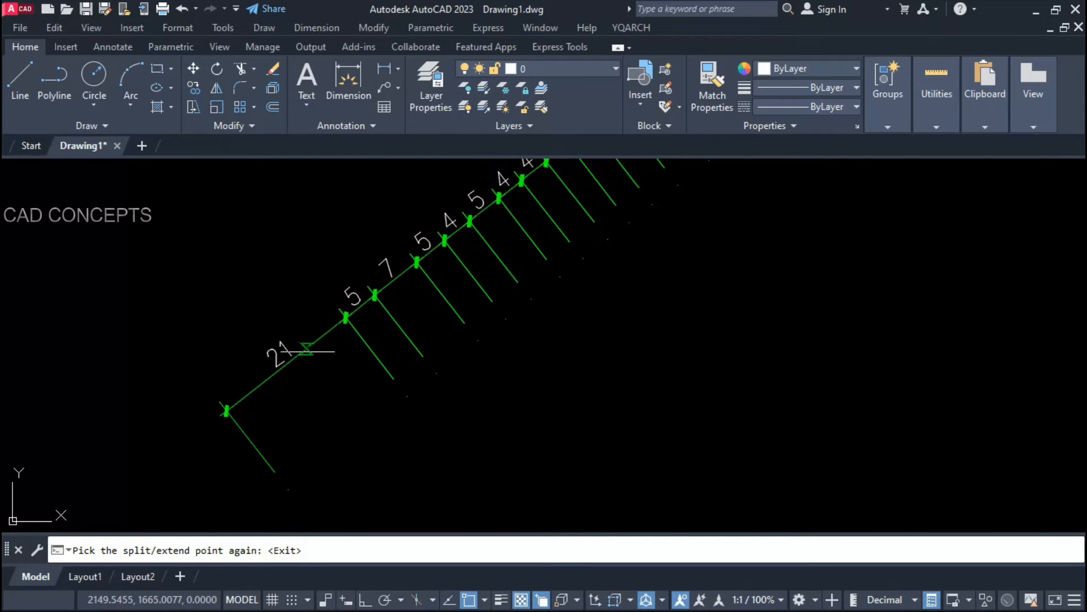
left_click(307, 351)
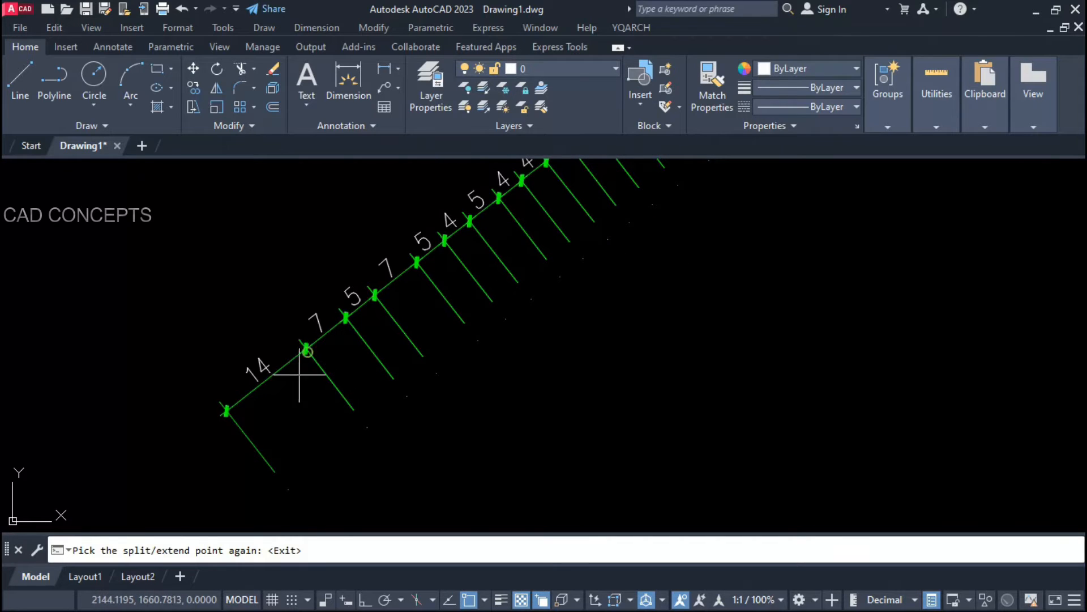
left_click(270, 379)
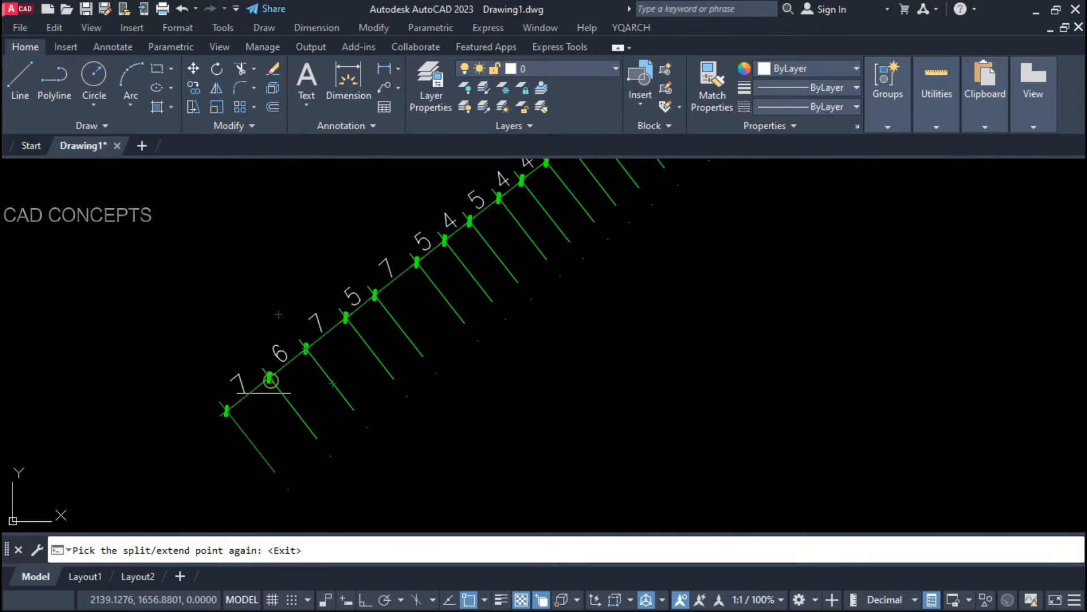
left_click(248, 393)
scroll(236, 451, "down", 2)
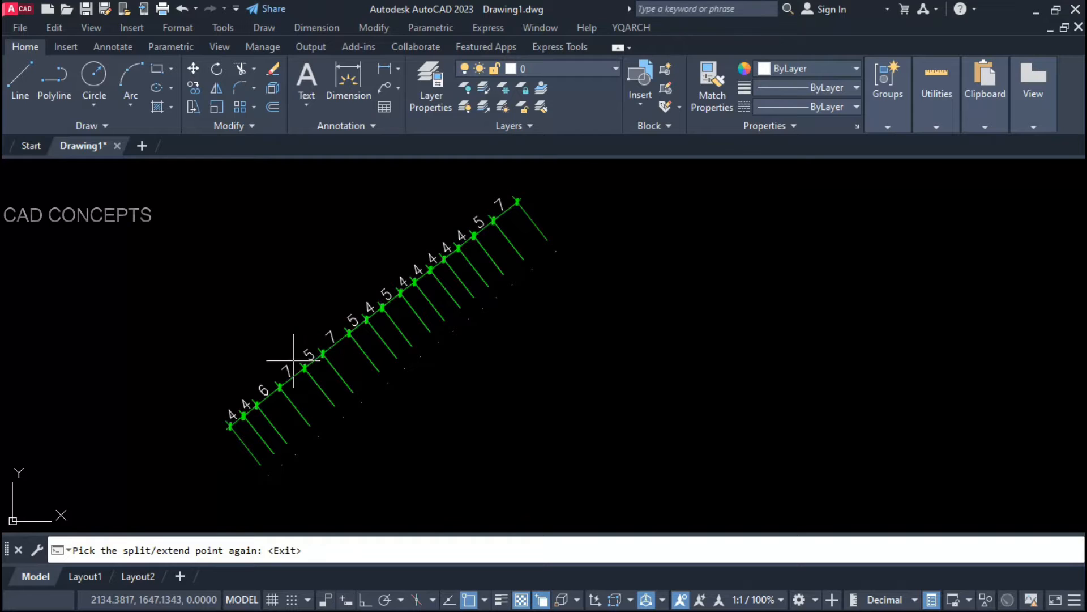
scroll(293, 361, "up", 2)
left_click(353, 341)
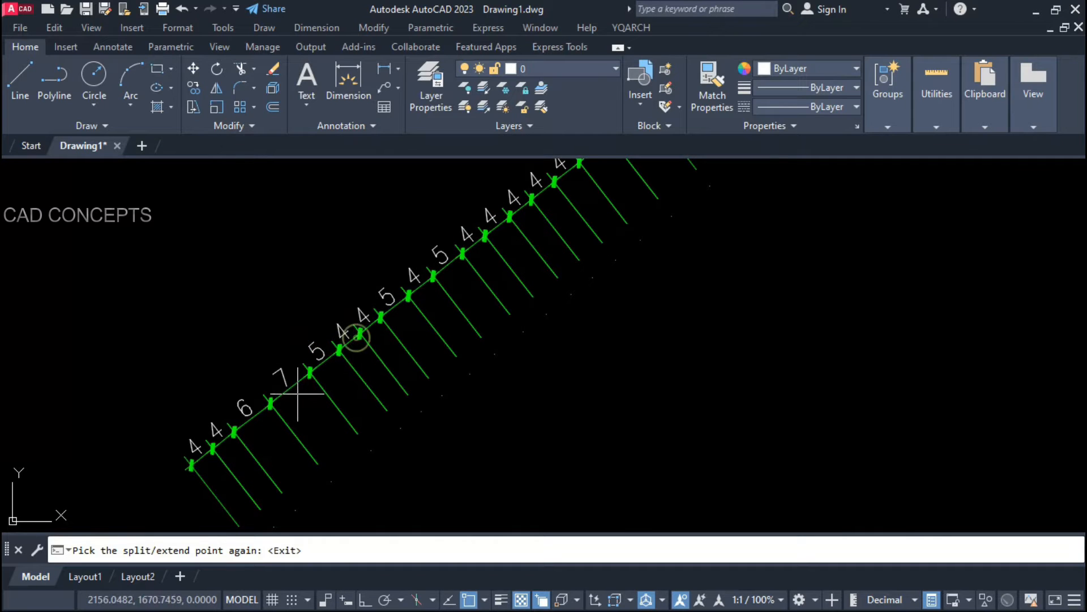
scroll(291, 372, "down", 2)
scroll(406, 293, "up", 1)
scroll(503, 233, "up", 3)
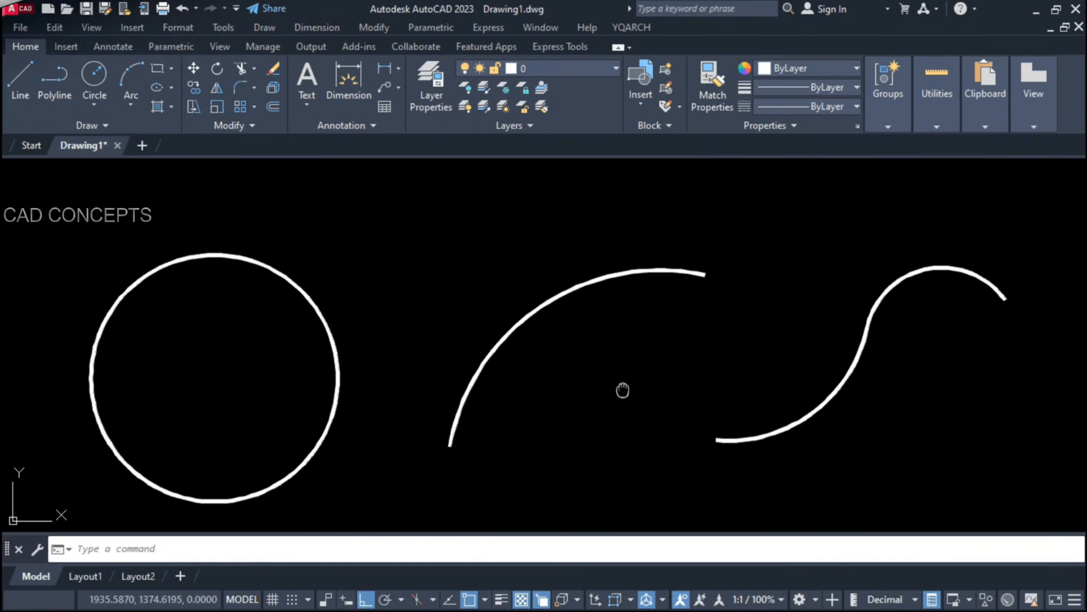
Step: Add a 227 arc-length dimension above the circle with DAR
left_click(829, 484)
left_click(270, 335)
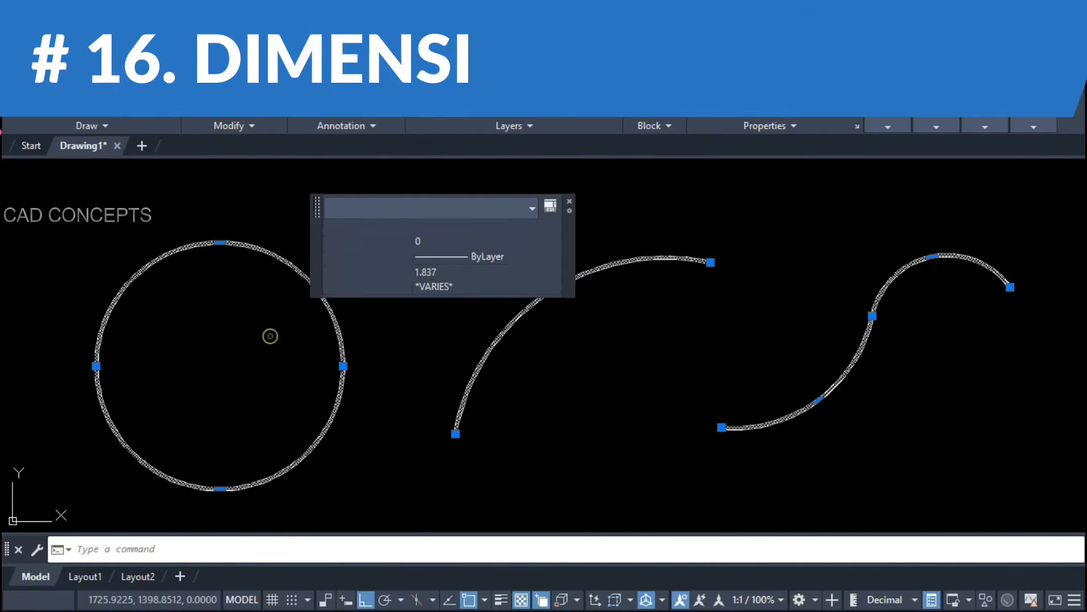
key("Escape")
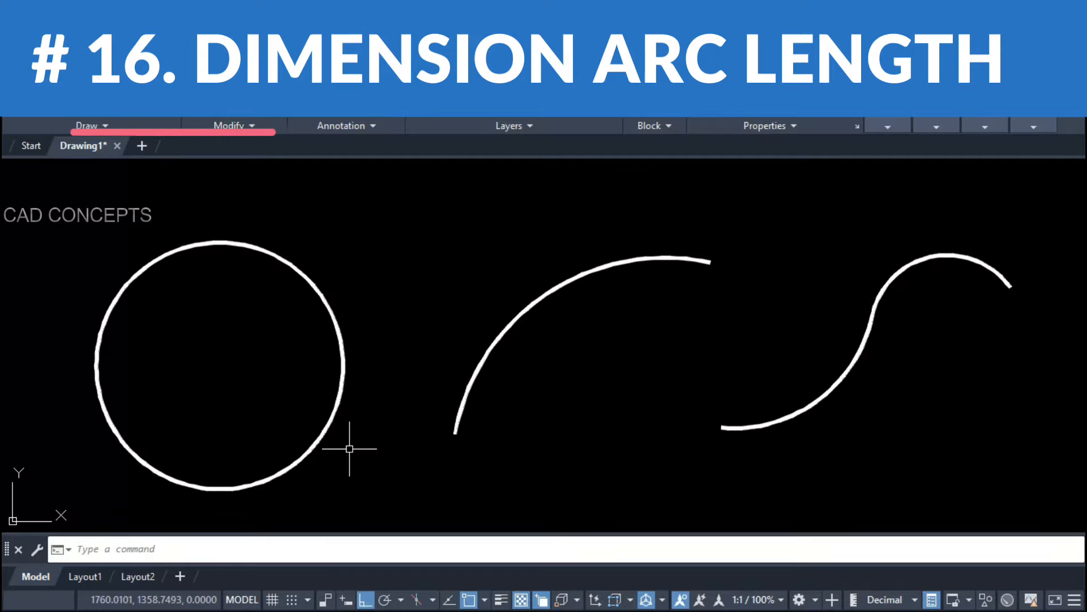
type("dar")
key("Return")
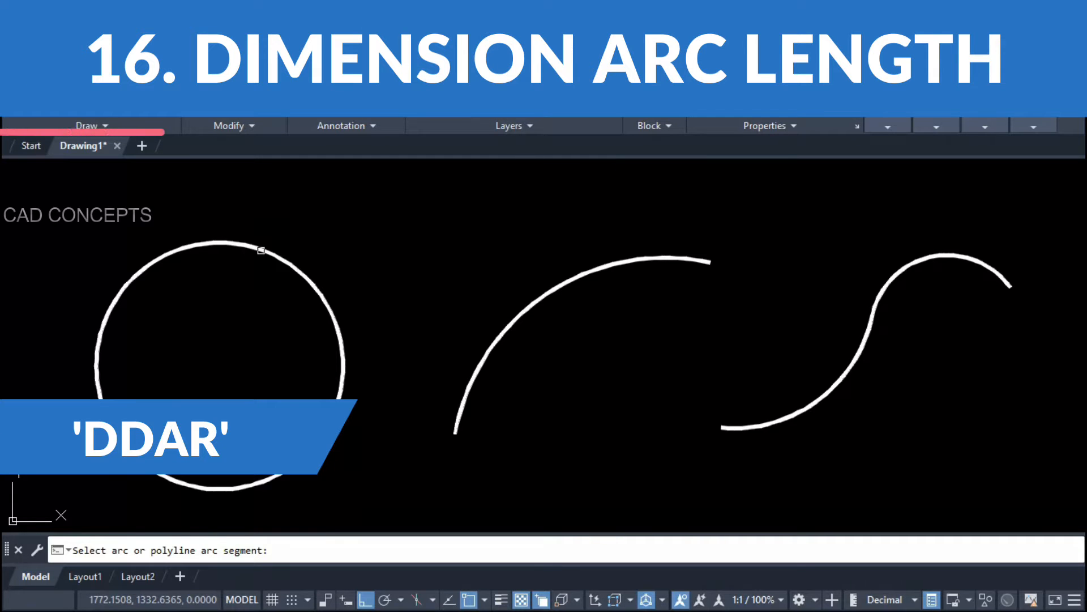
left_click(260, 243)
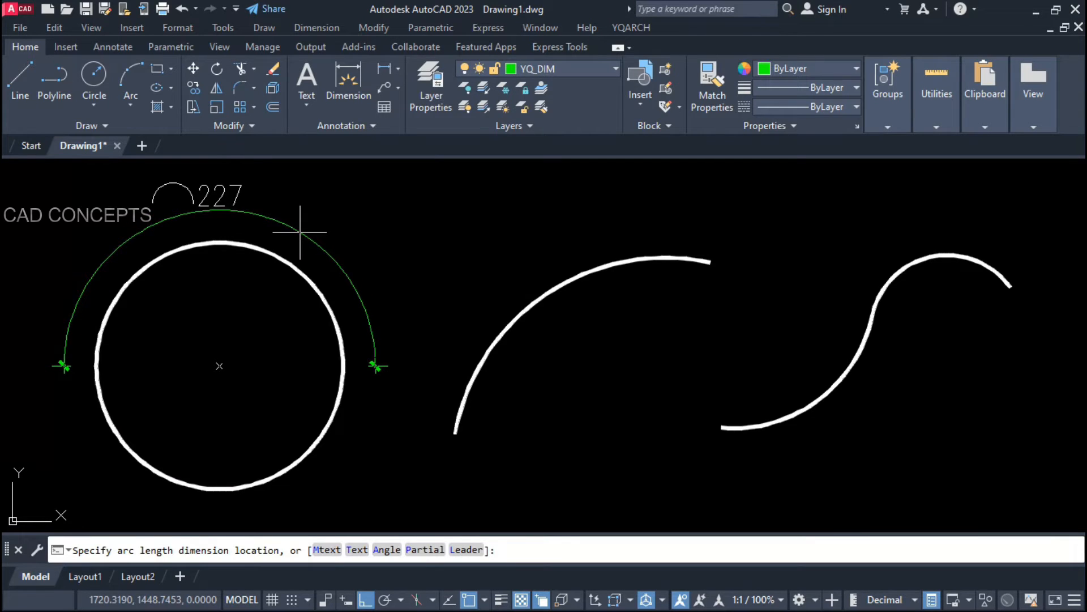
left_click(300, 233)
Step: Split the 227 arc length into parts of 66, 56, 49 and 56
left_click(326, 262)
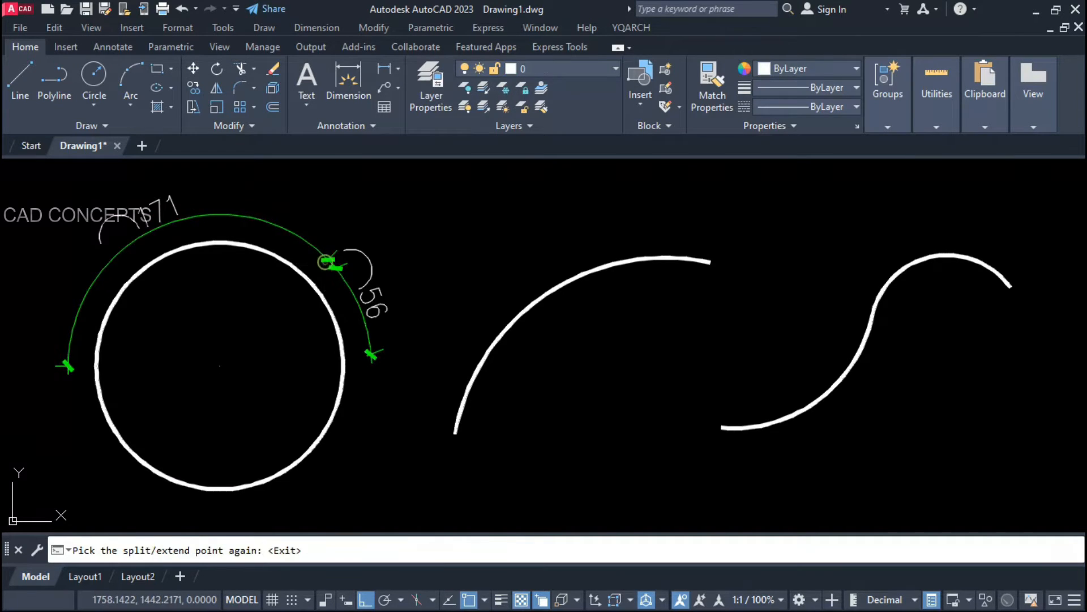
left_click(235, 219)
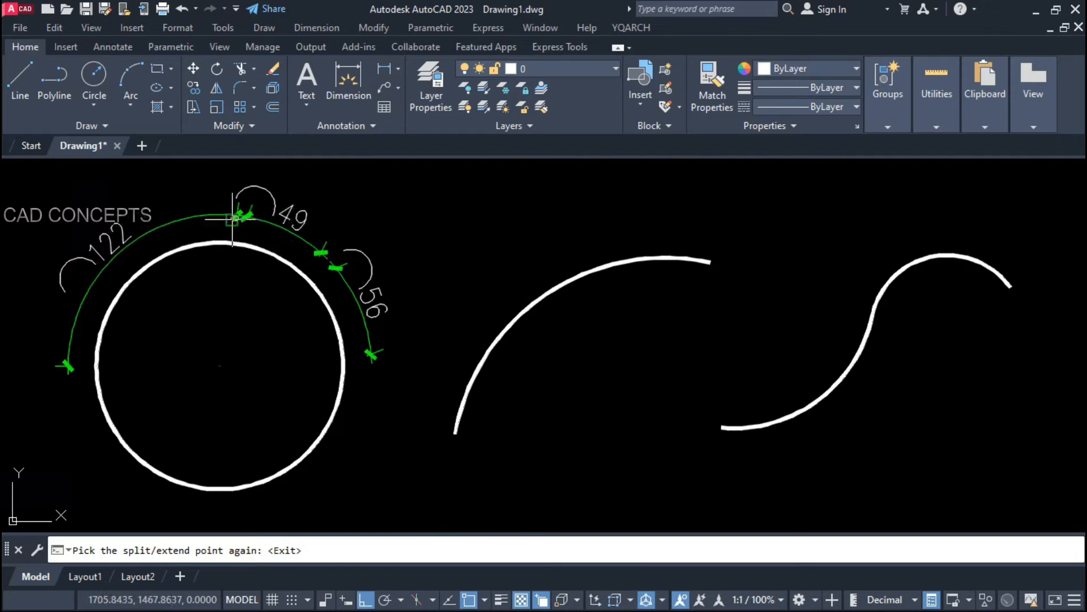
left_click(126, 246)
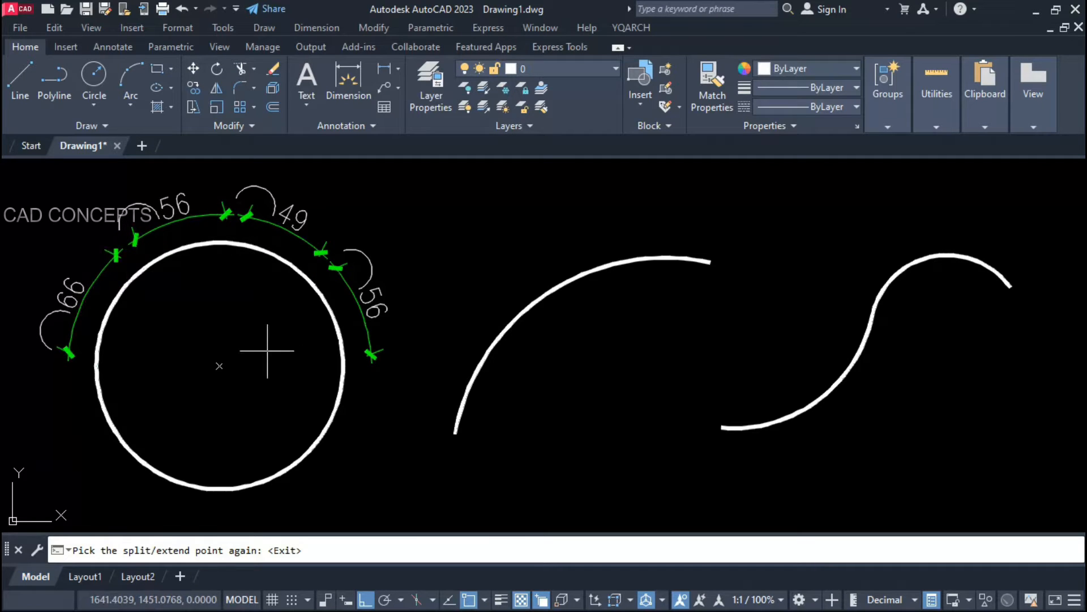
key("Return")
key("Return")
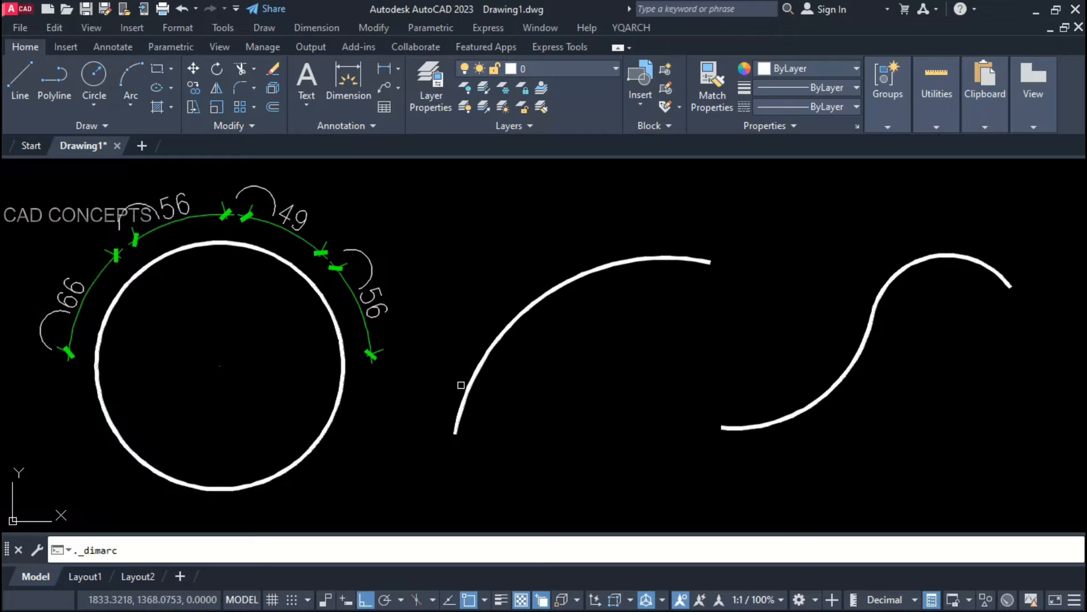
Step: Add a partial 93 arc-length dimension inside the left arc
left_click(478, 359)
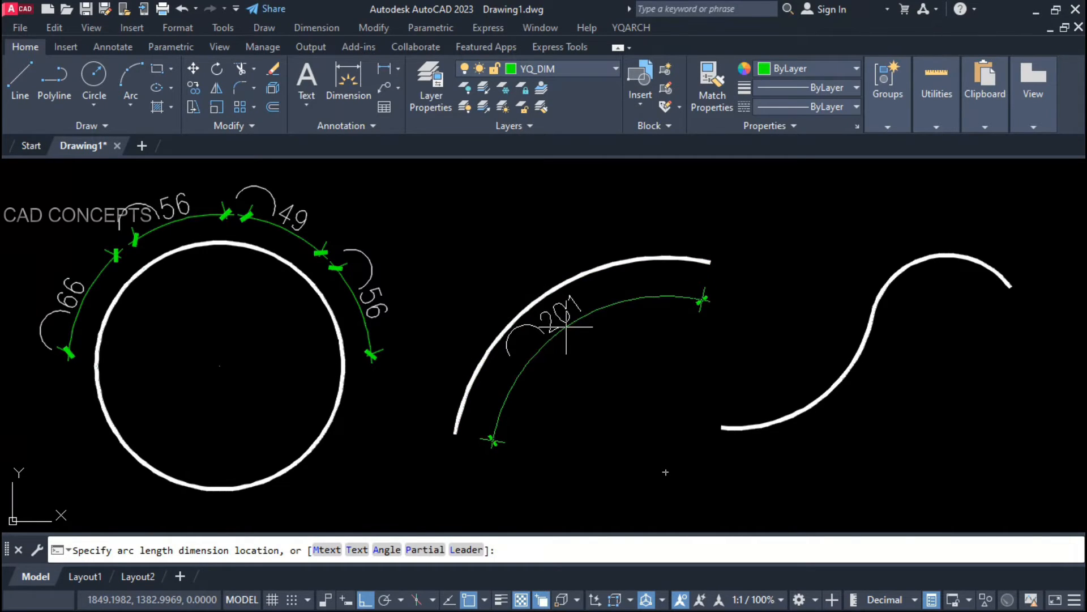
left_click(424, 549)
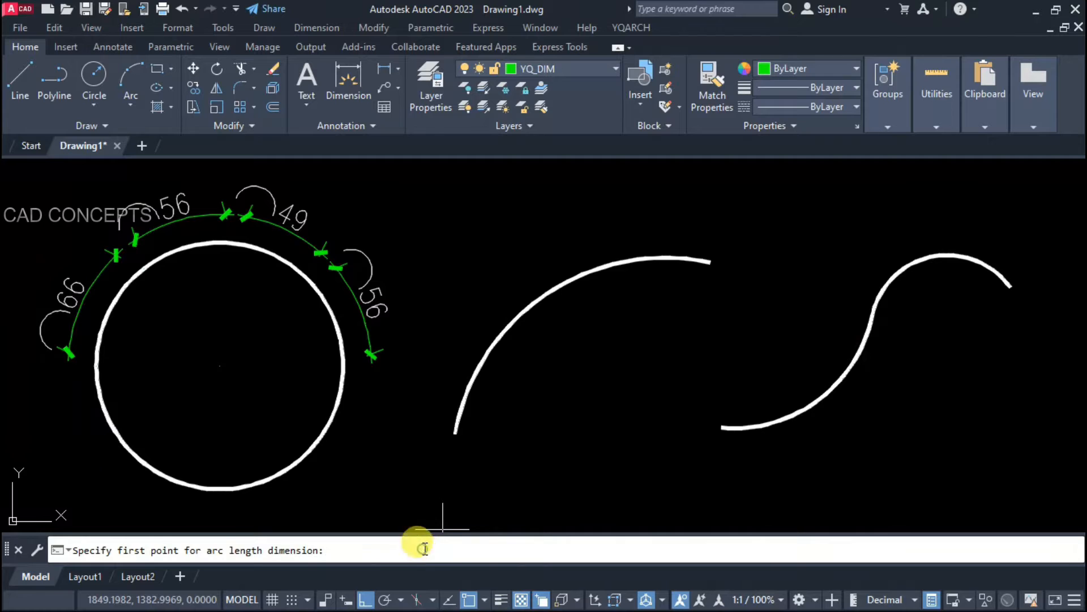
left_click(531, 307)
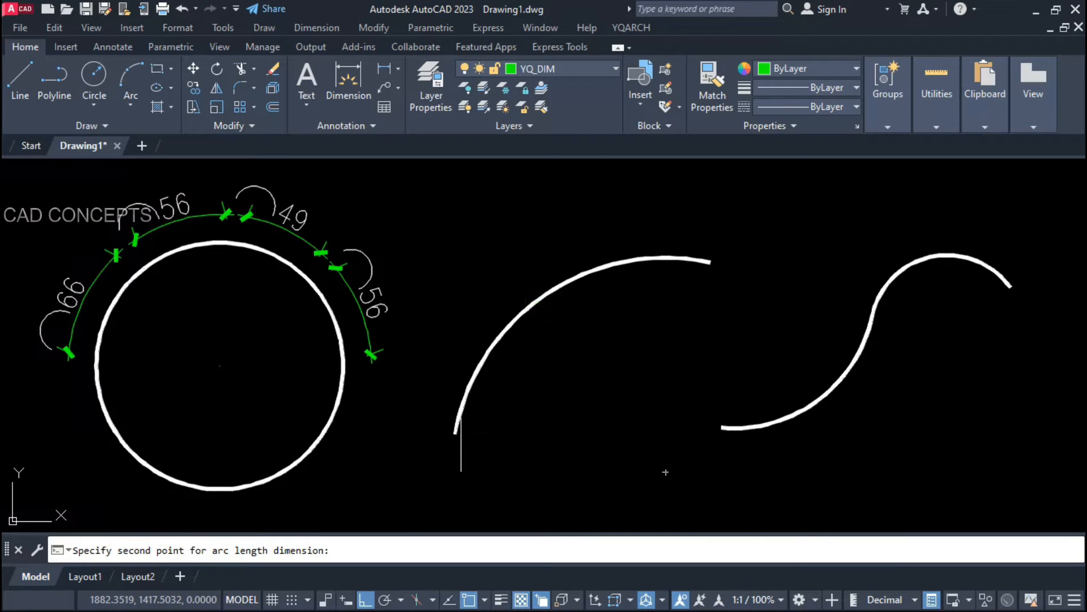
left_click(456, 433)
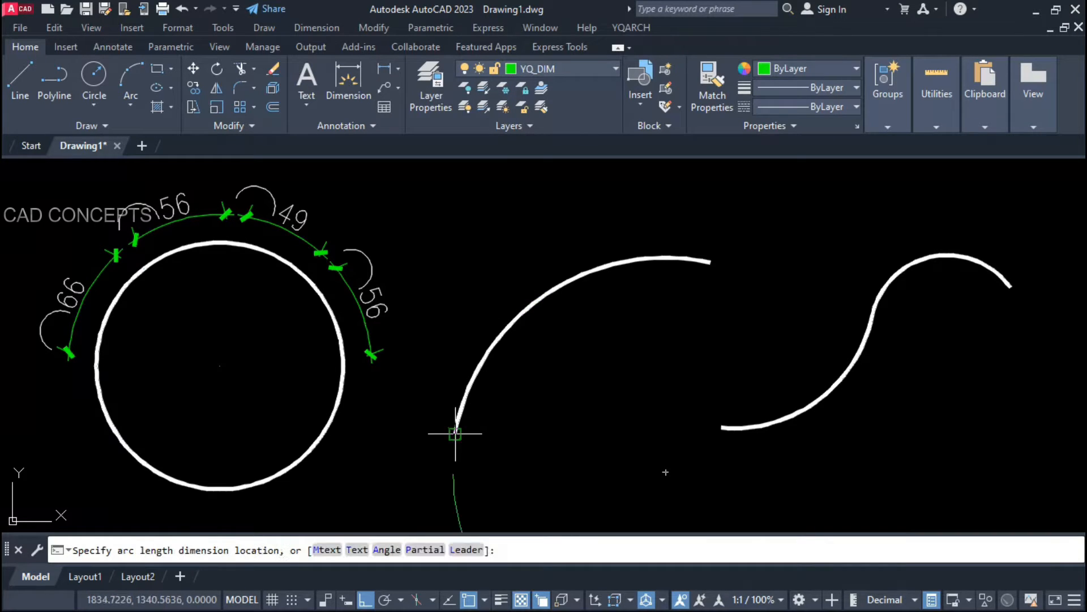
left_click(515, 403)
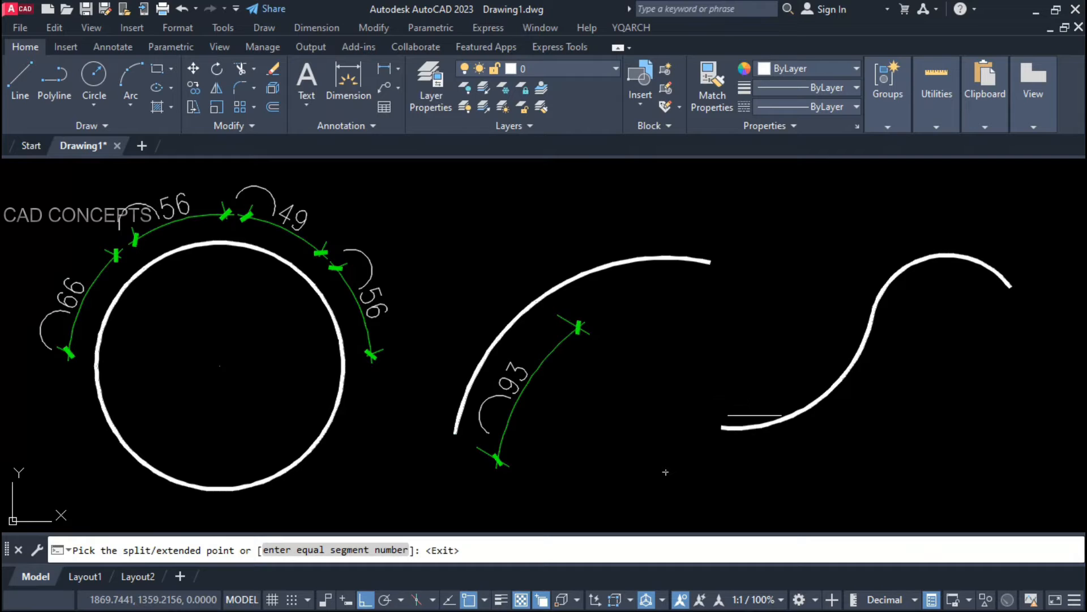
key("Return")
key("Return")
Step: Dimension the S-curve's lower arc at 120, split into three equal 40s, and place a full 201 on the left arc
left_click(775, 421)
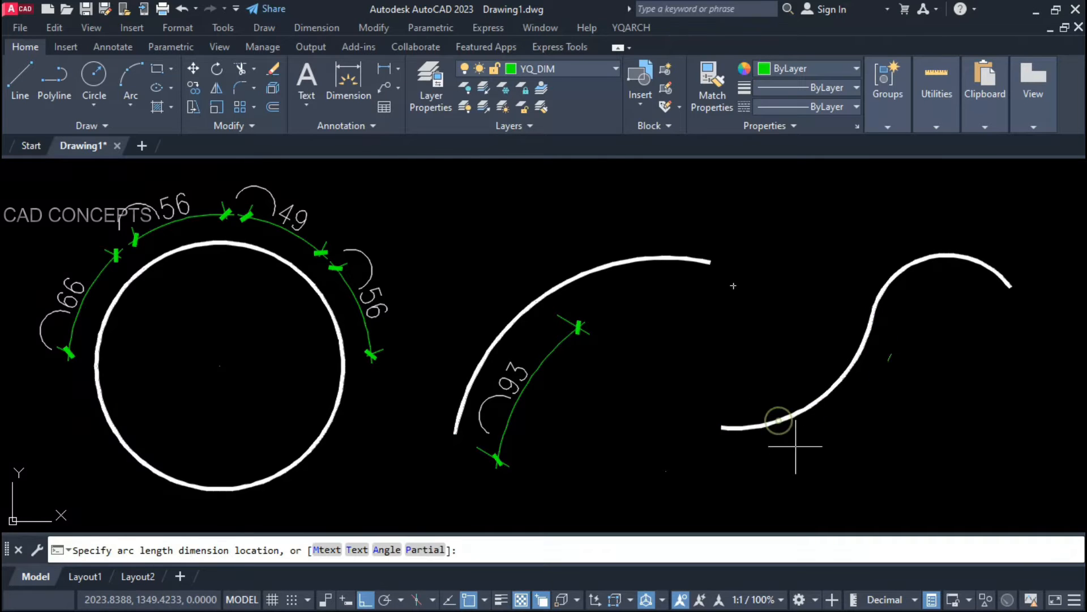
left_click(801, 453)
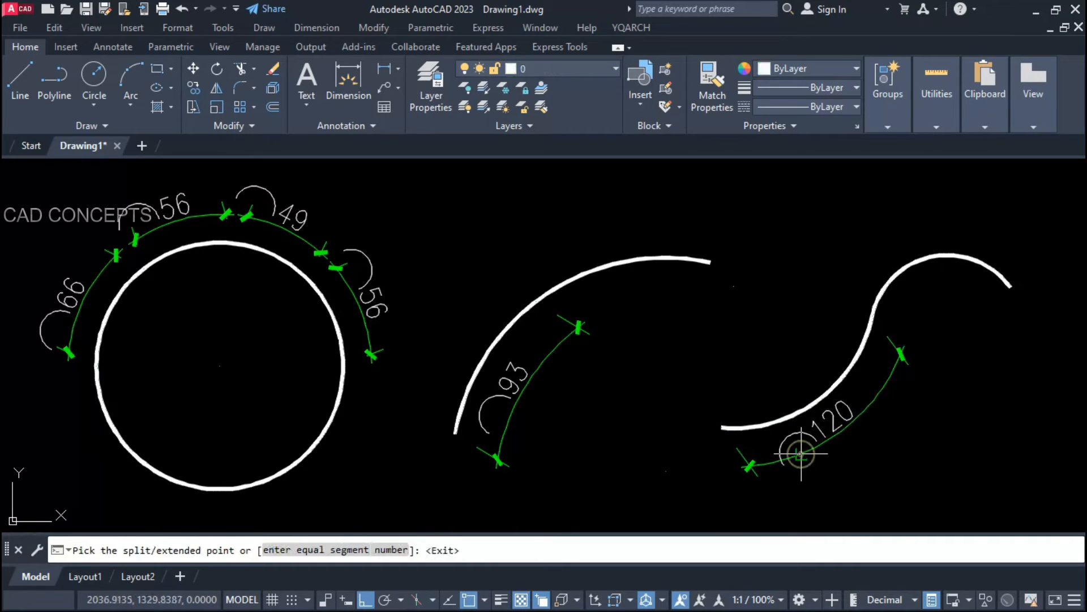
left_click(346, 551)
type("3")
key("Return")
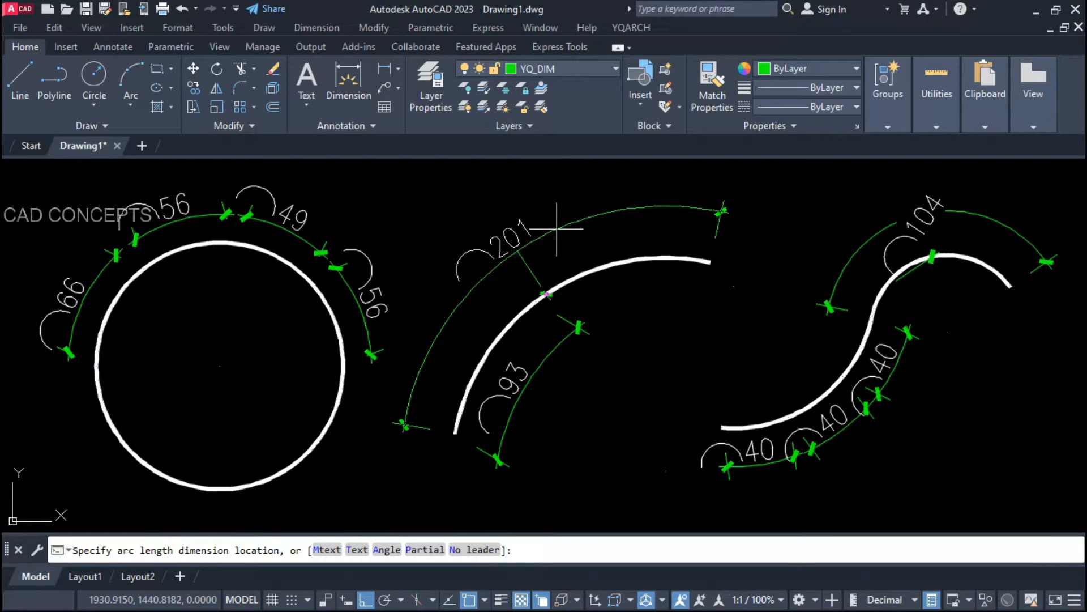
left_click(556, 229)
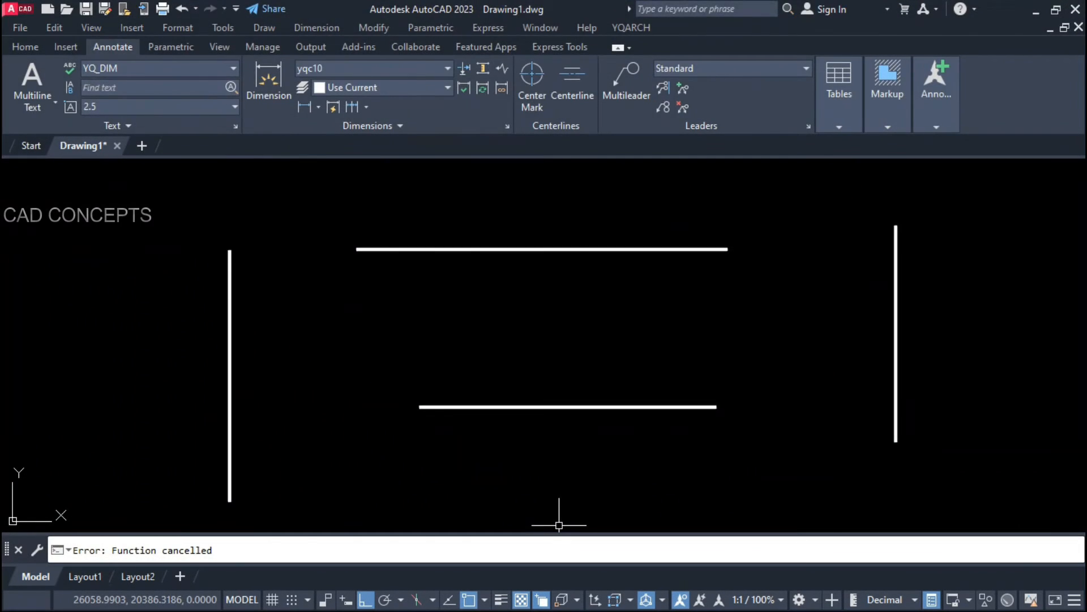
Step: Select each of the four lines in turn to inspect their properties
left_click(917, 207)
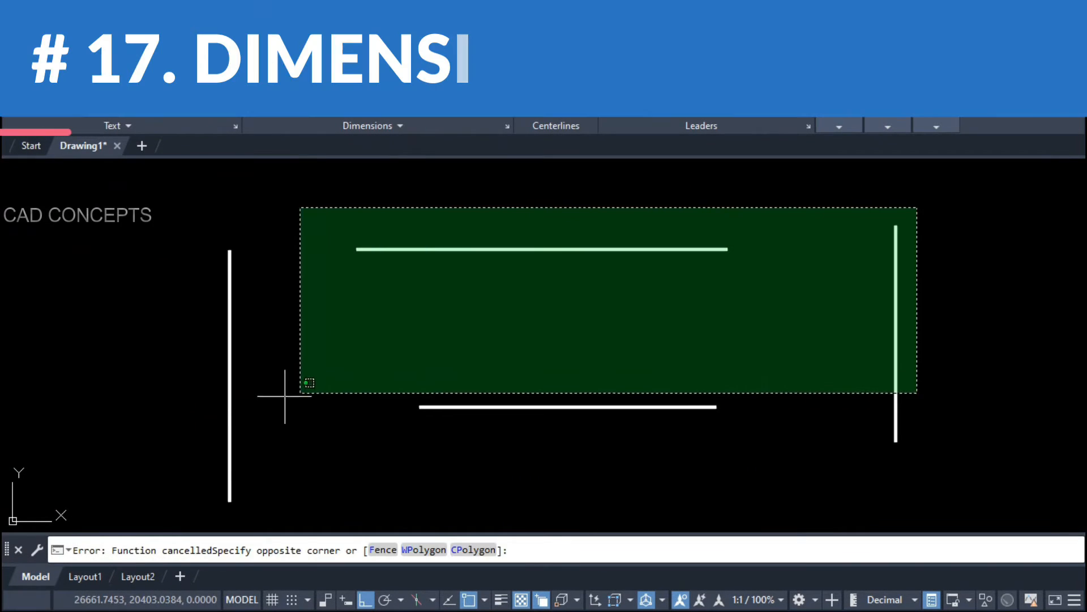
left_click(145, 426)
key("Escape")
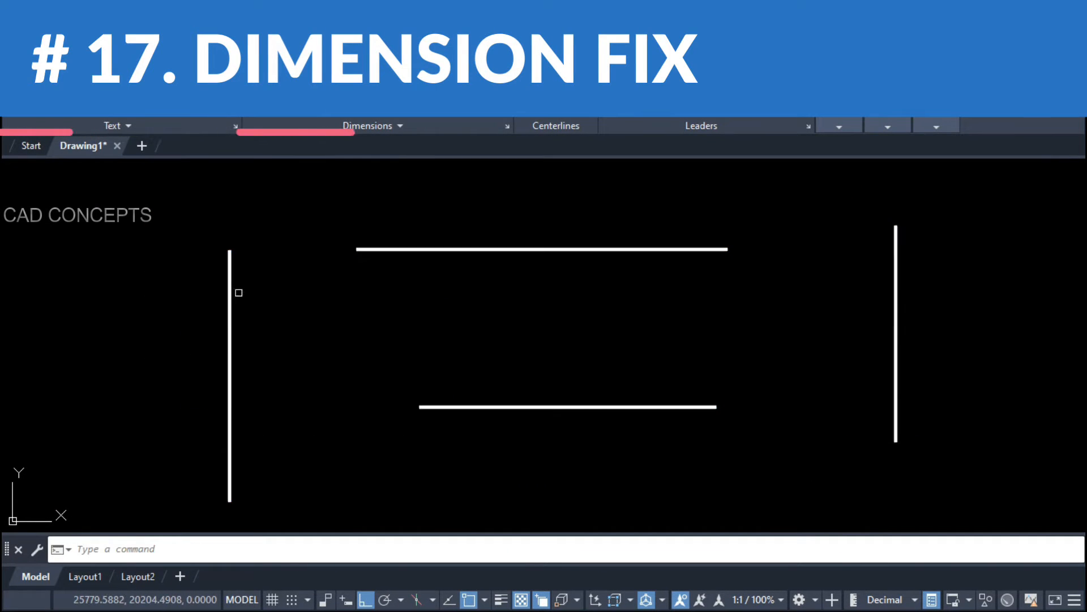
left_click(230, 292)
key("Escape")
left_click(590, 249)
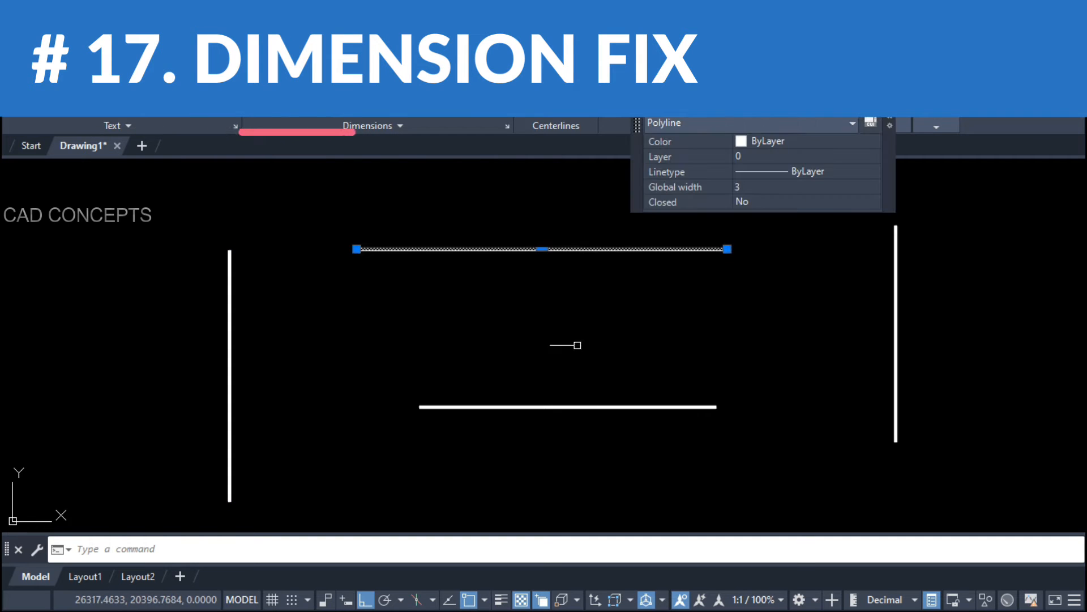
key("Escape")
left_click(577, 346)
left_click(540, 440)
key("Escape")
left_click(928, 356)
left_click(841, 393)
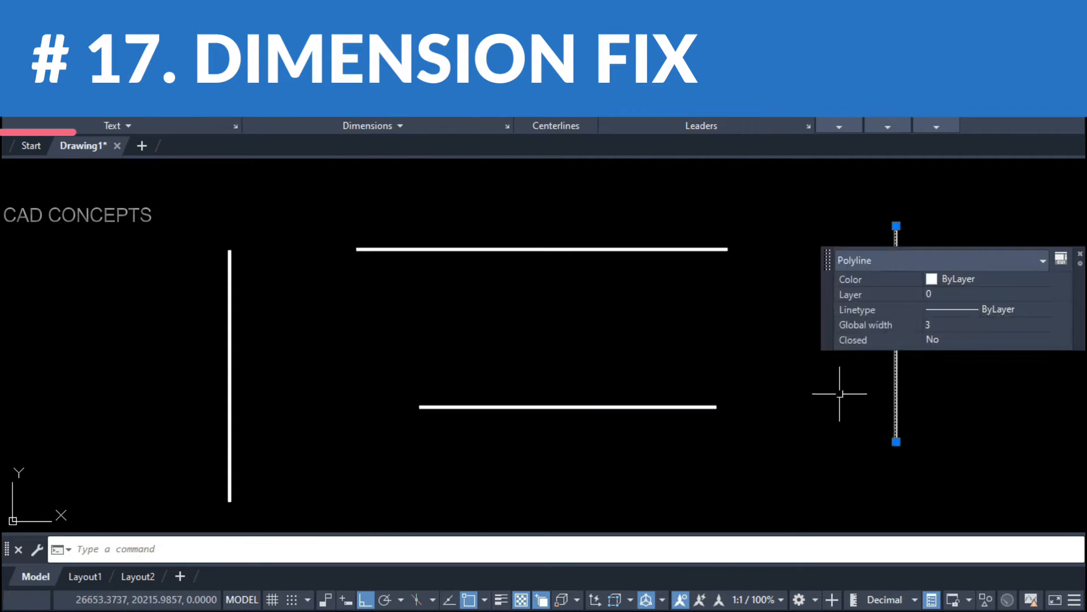
key("Escape")
left_click(638, 214)
left_click(228, 454)
key("Escape")
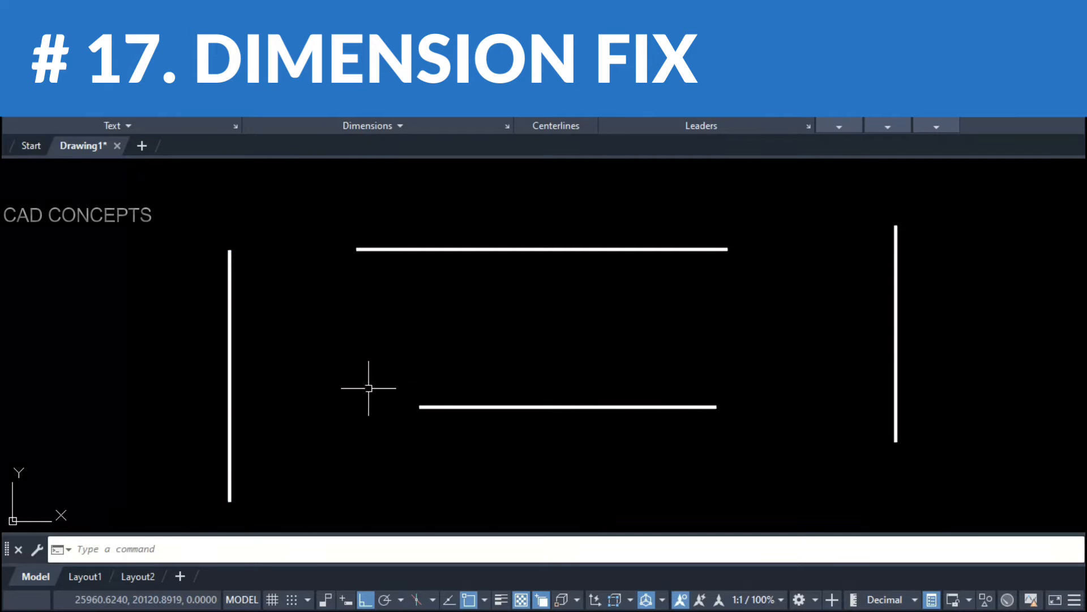
Step: Start the DDVD fixed-length parts dimension and open its settings for a 35 fix length
type("DDVD")
key("Return")
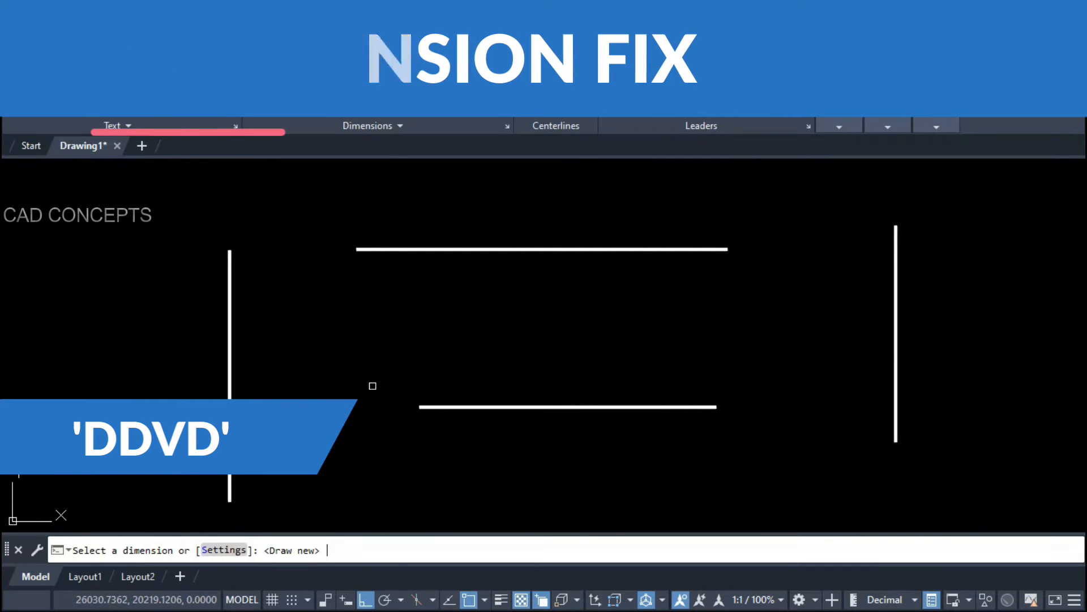
left_click(222, 550)
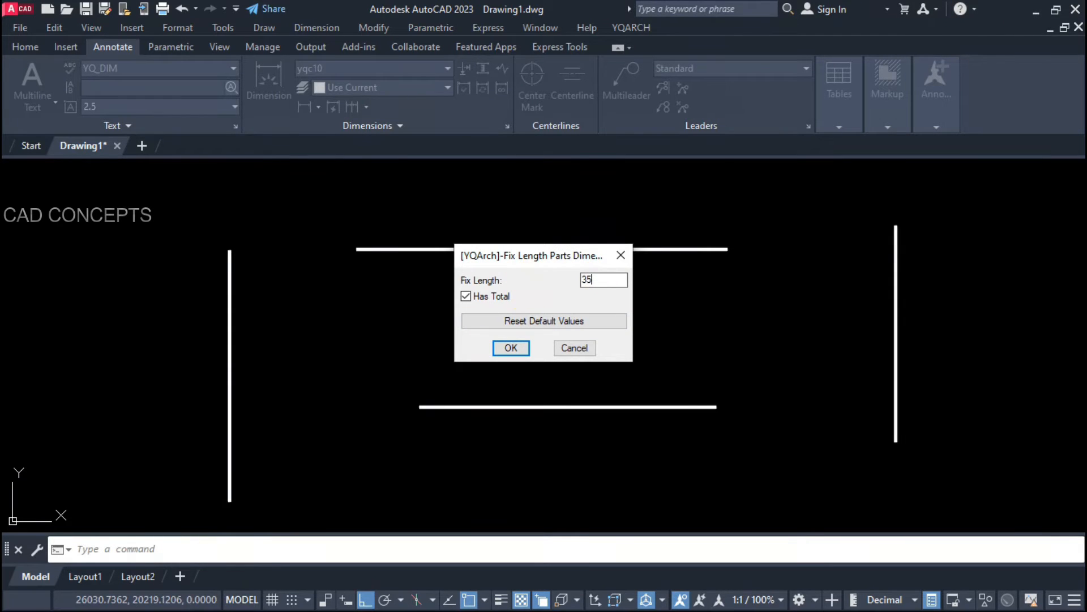
Step: Confirm the 35 fix length and dimension the top line end to end, reading 35.0x13+31.6=486.6
left_click(511, 356)
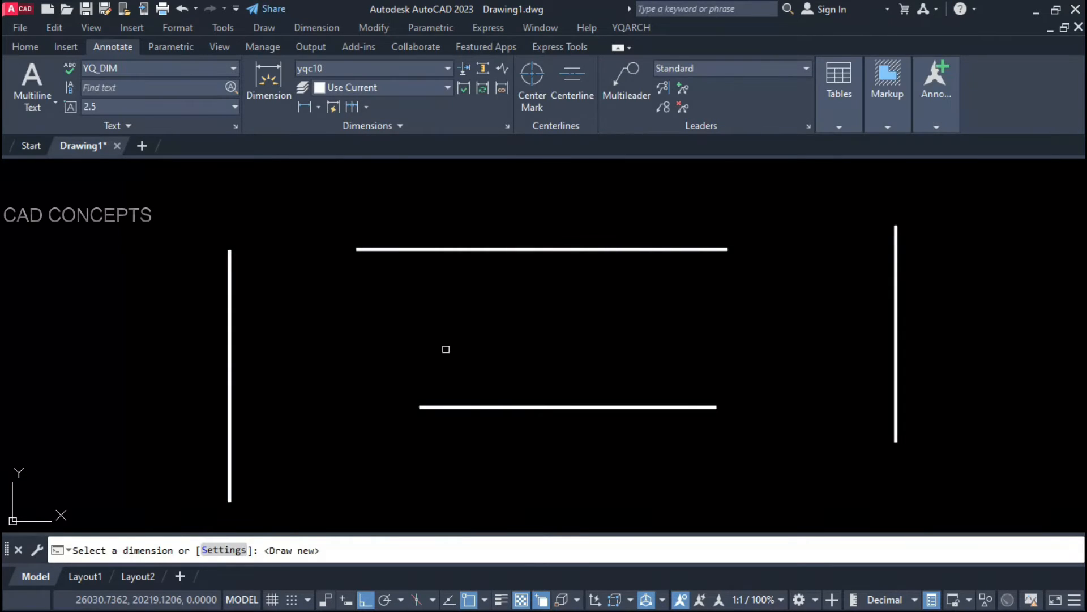
key("Return")
left_click(358, 249)
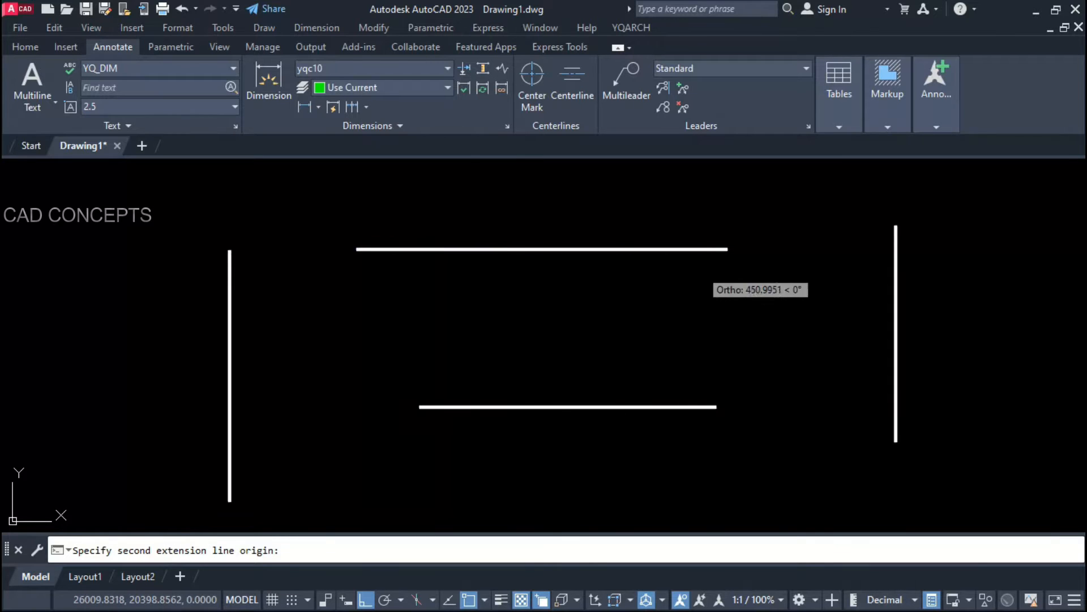
left_click(727, 248)
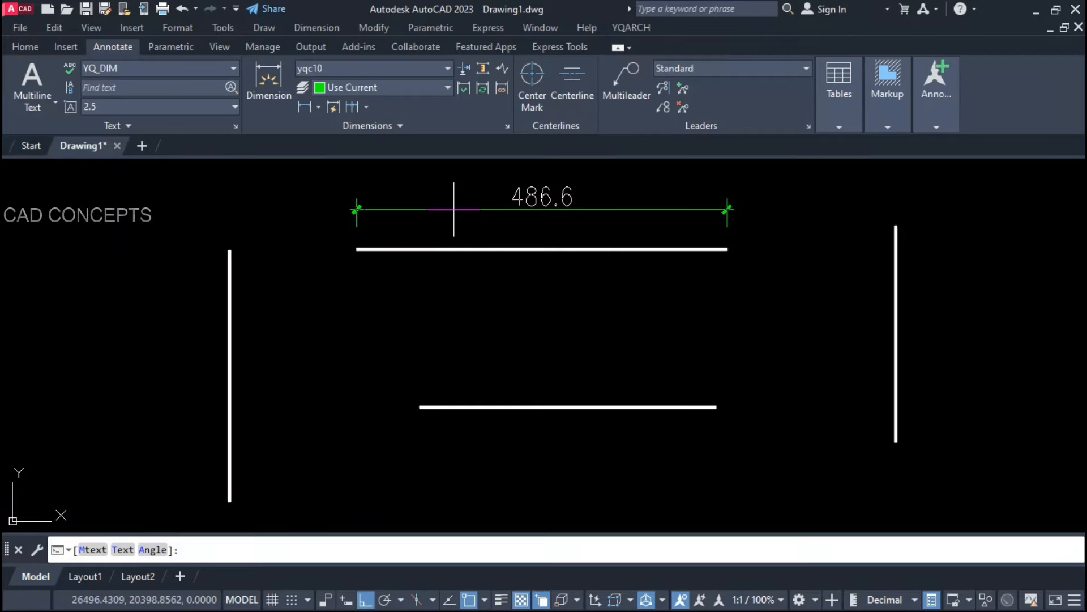
left_click(453, 209)
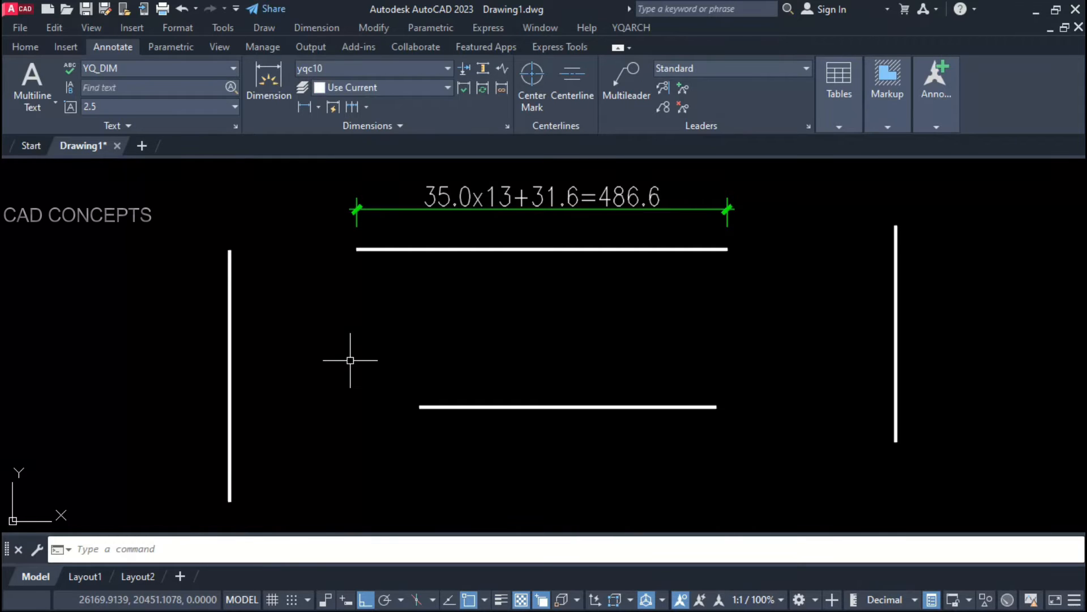
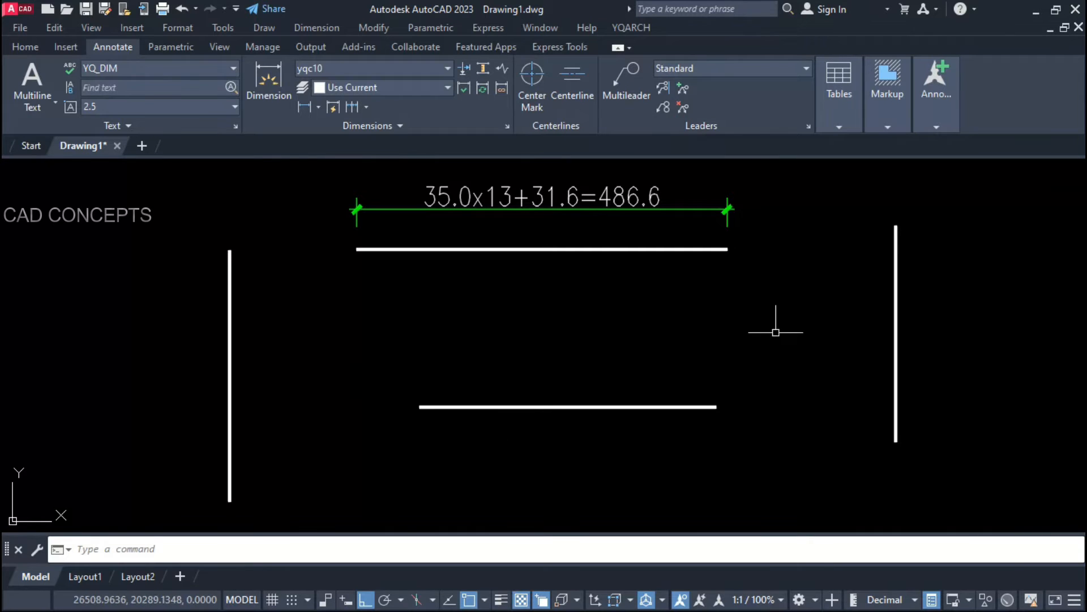
Step: Dimension the right vertical line in 20-unit parts, giving 20.0x14+3.2=283.2
key("space")
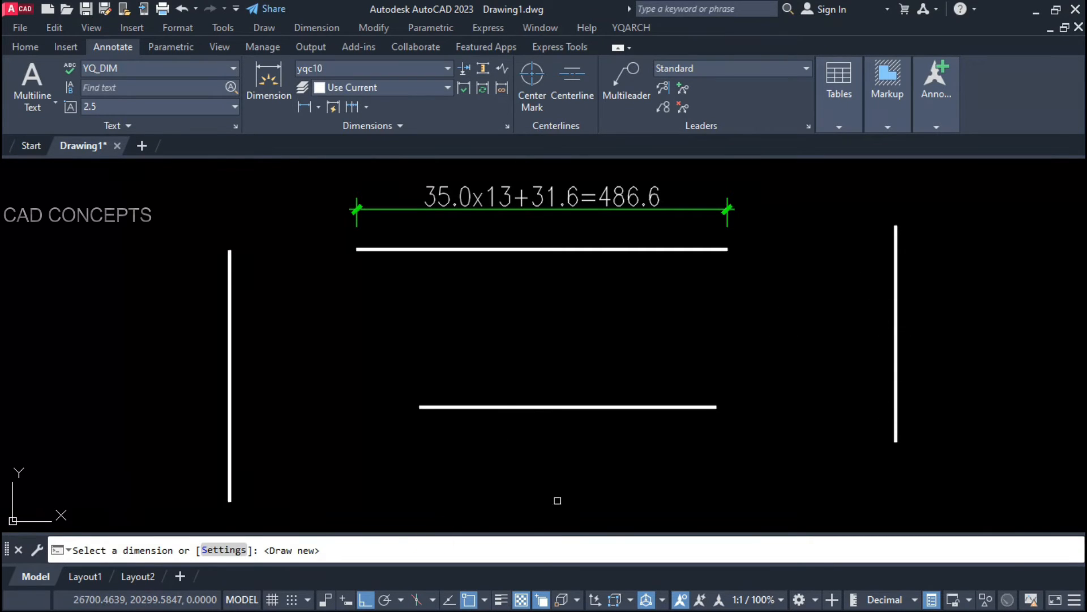
left_click(224, 550)
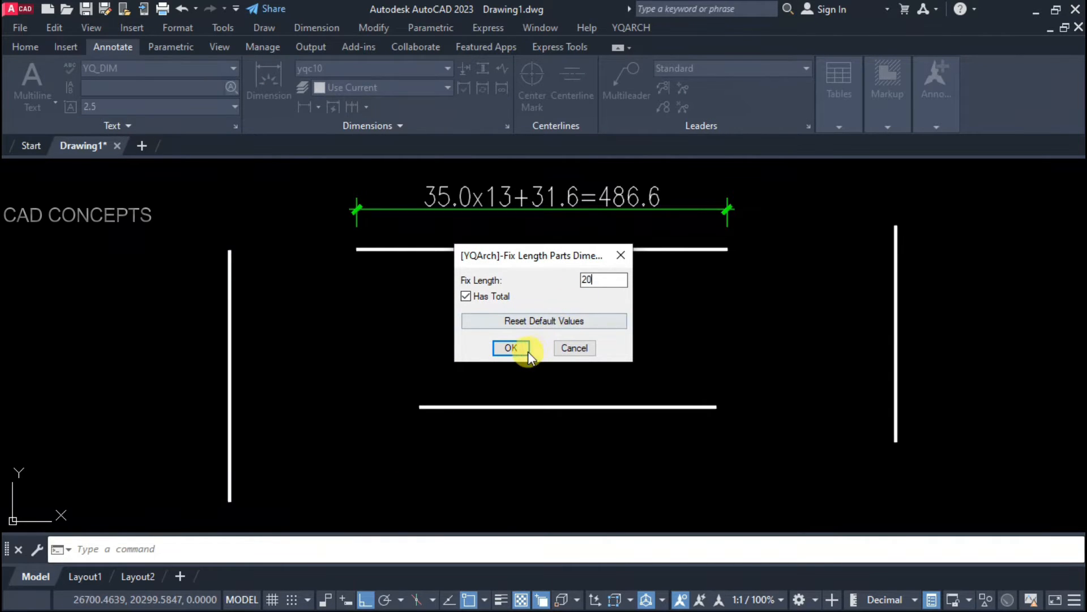
left_click(511, 348)
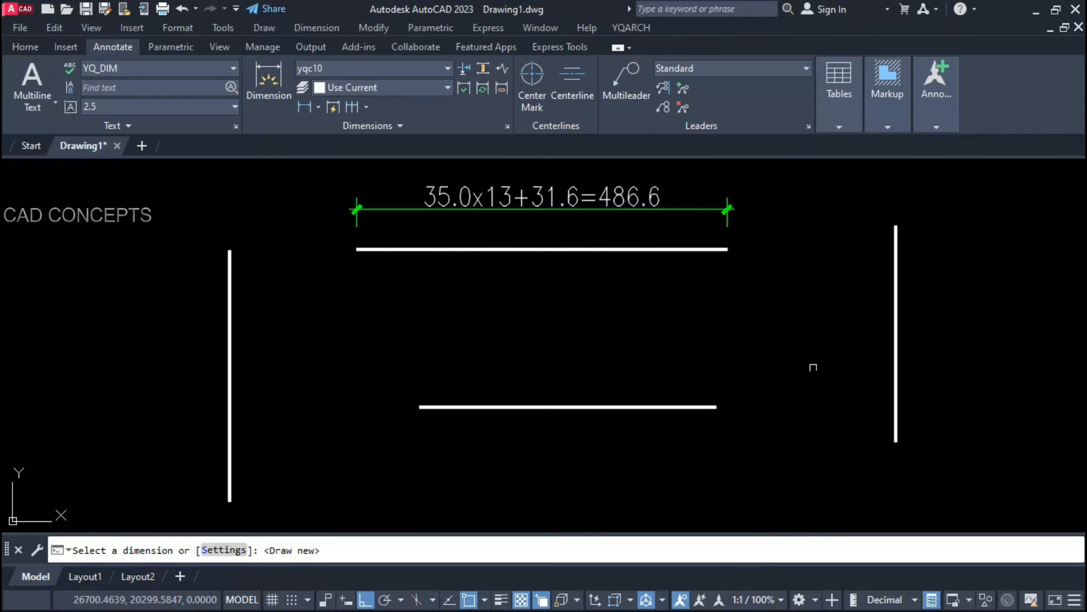
key("Return")
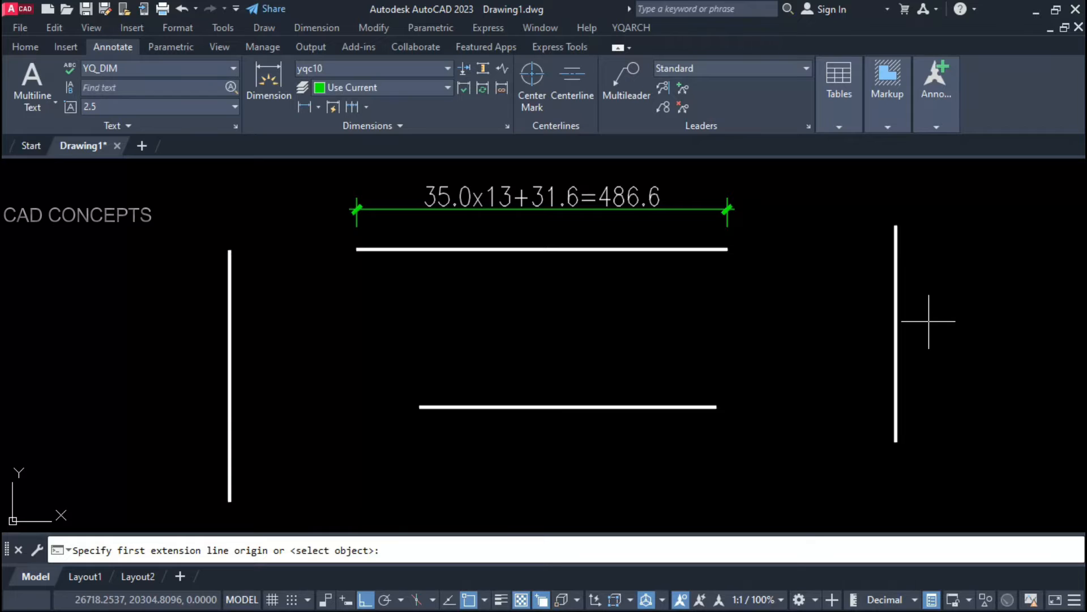
key("Return")
left_click(896, 239)
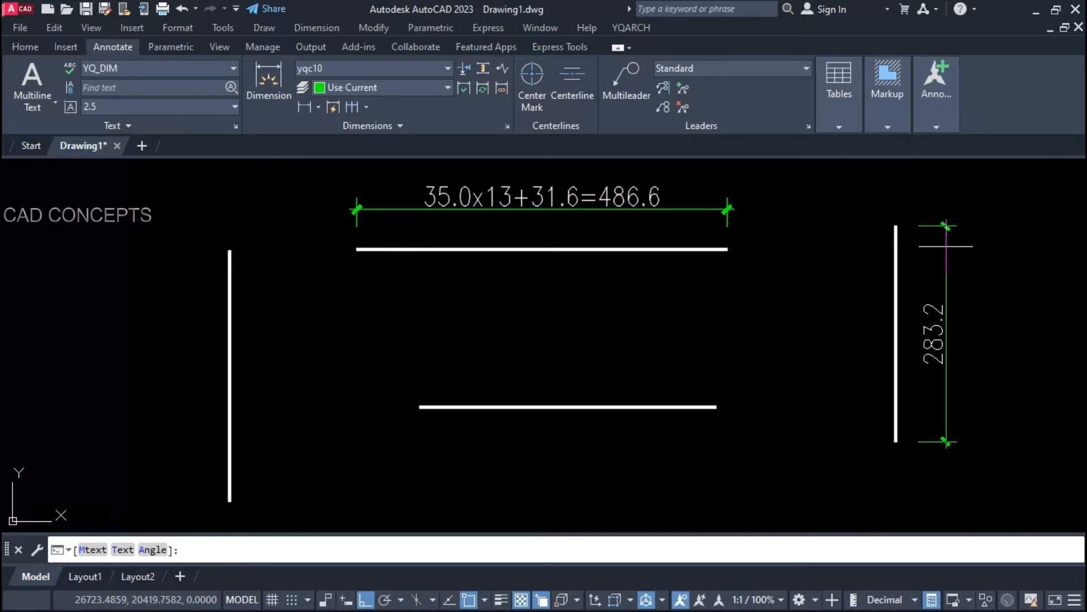
left_click(946, 246)
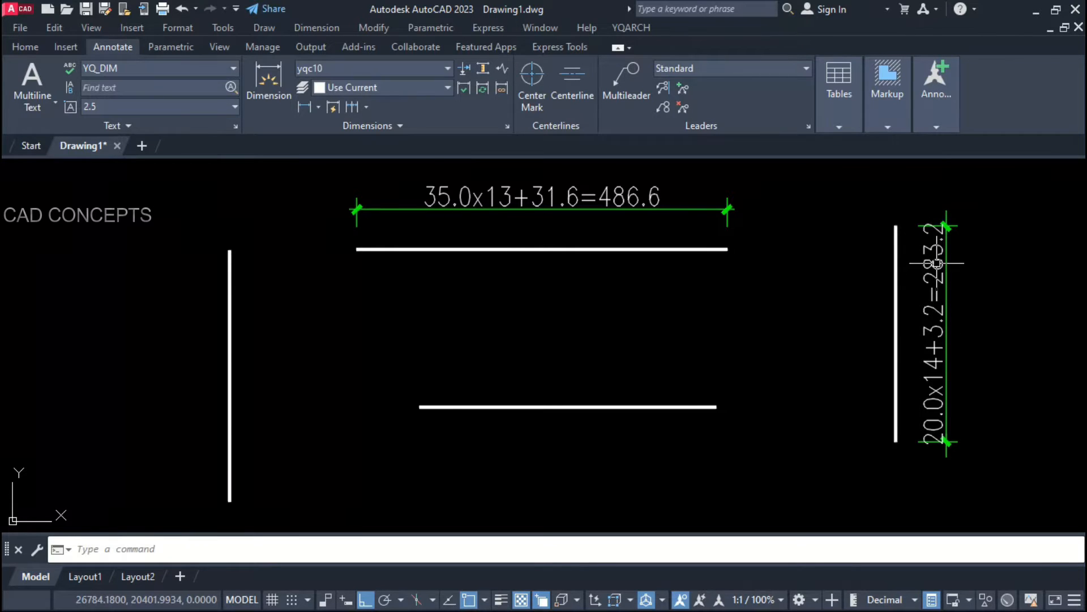
Step: Dimension the lower horizontal line end to end in fixed parts, giving 30.0x12+29.3=389.3
key("space")
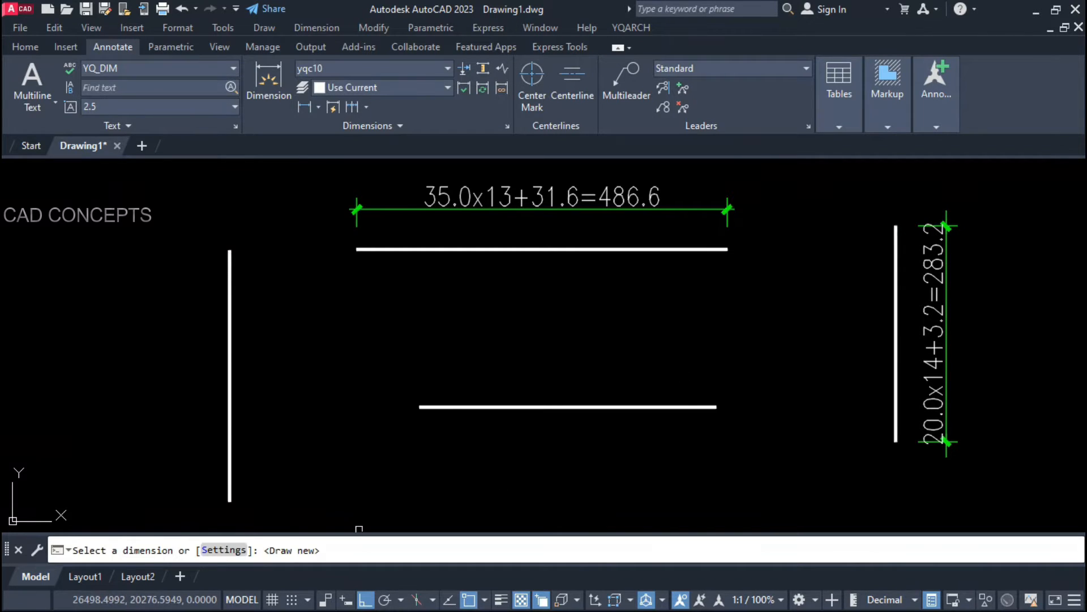
left_click(224, 549)
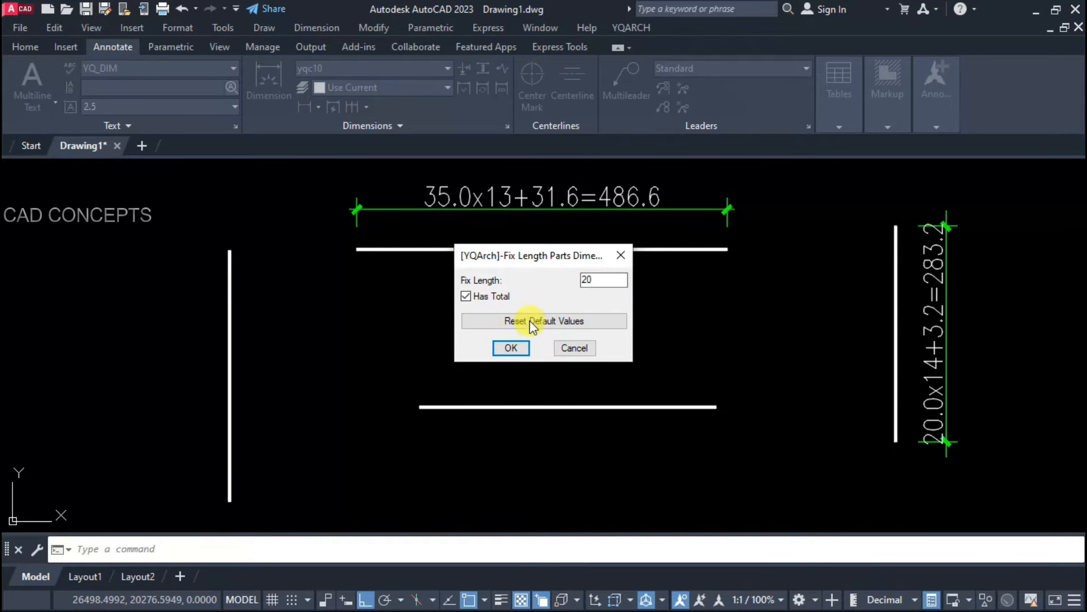
left_click_drag(592, 280, 567, 274)
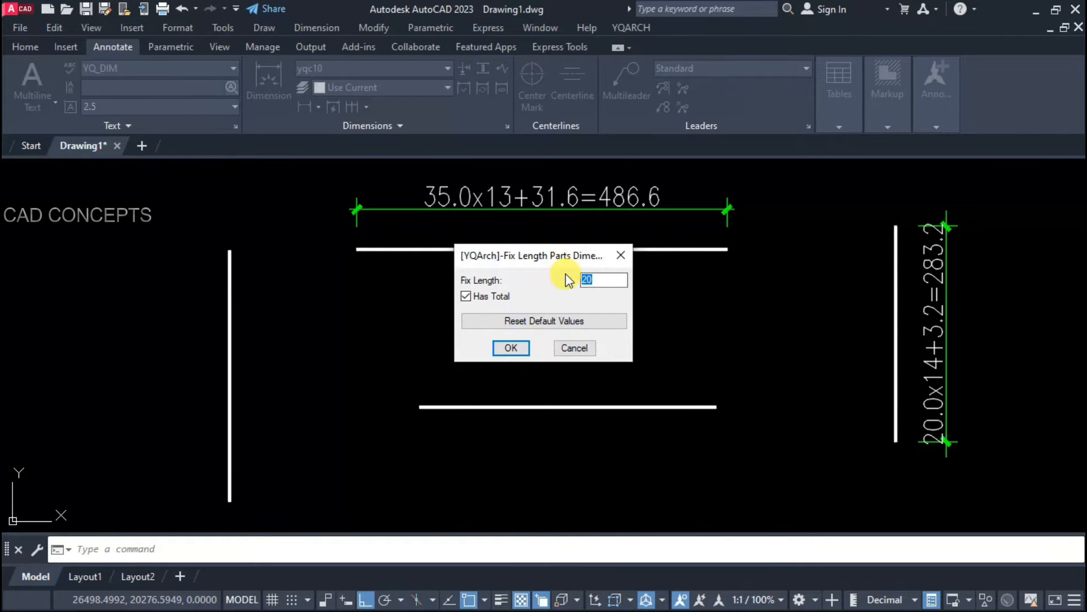
key("Return")
key("space")
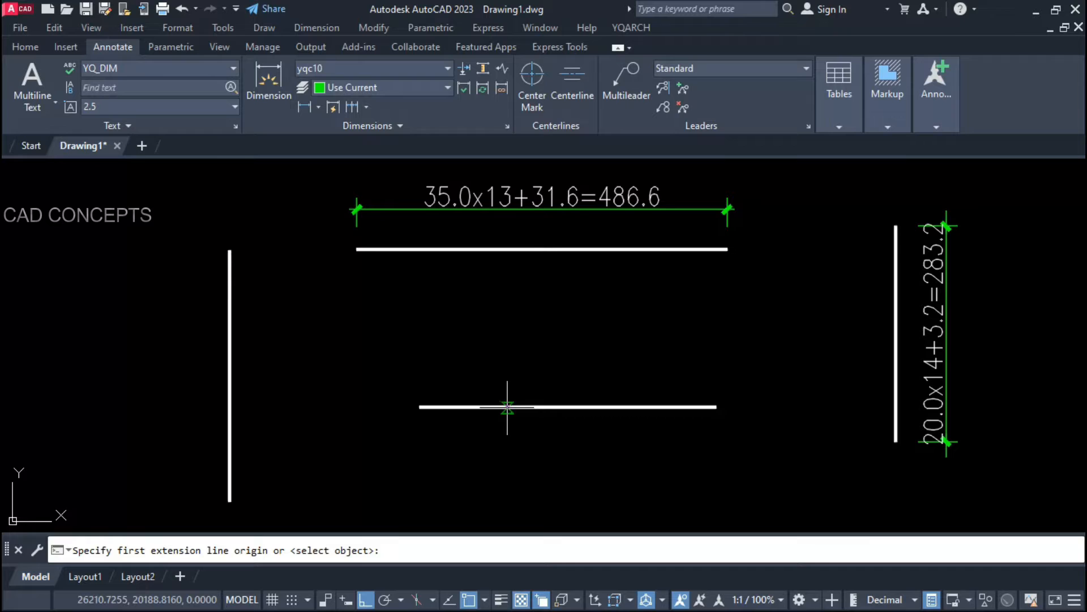
left_click(419, 407)
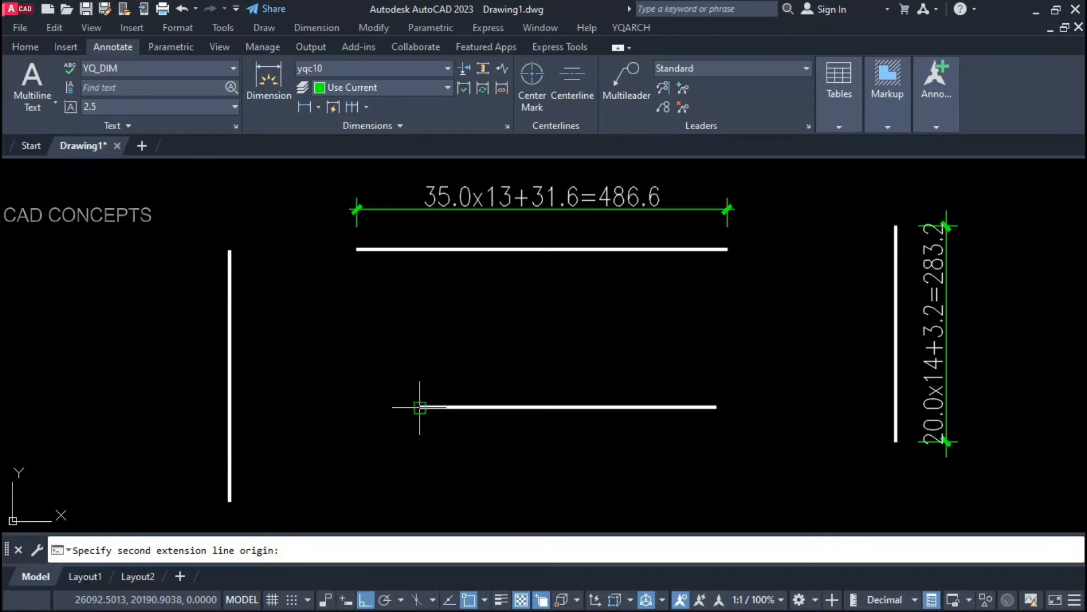
left_click(717, 406)
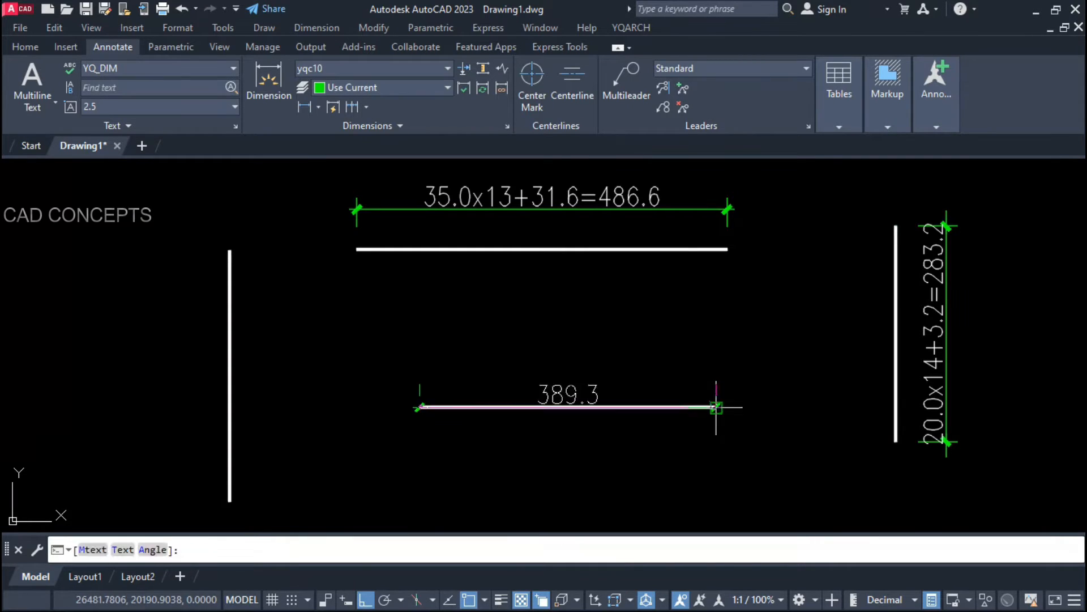
left_click(645, 352)
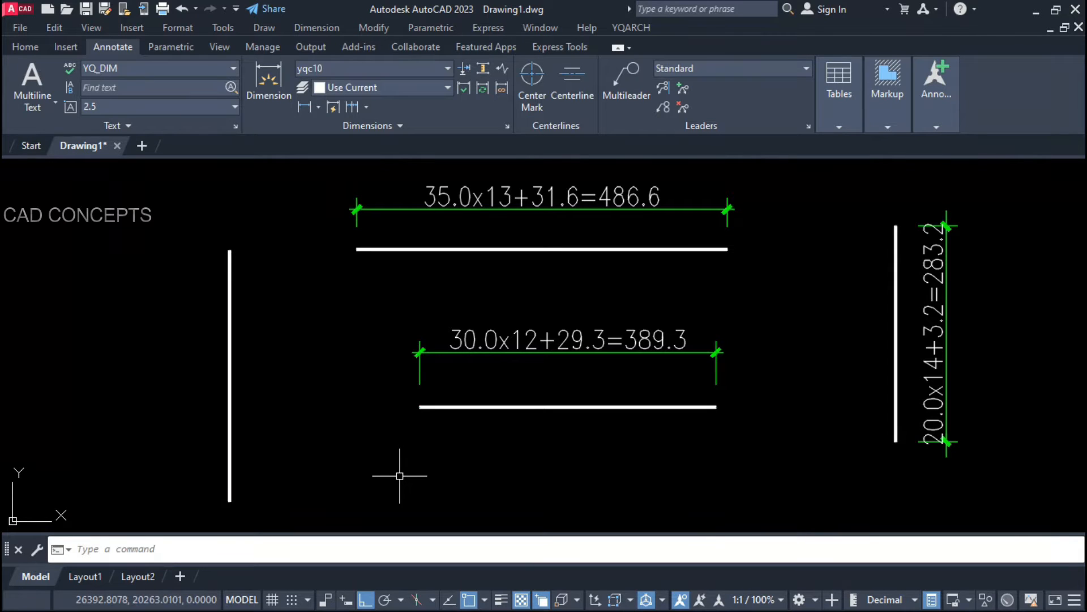
Step: Add a fixed-length parts dimension along the left vertical line, placed to its left
key("space")
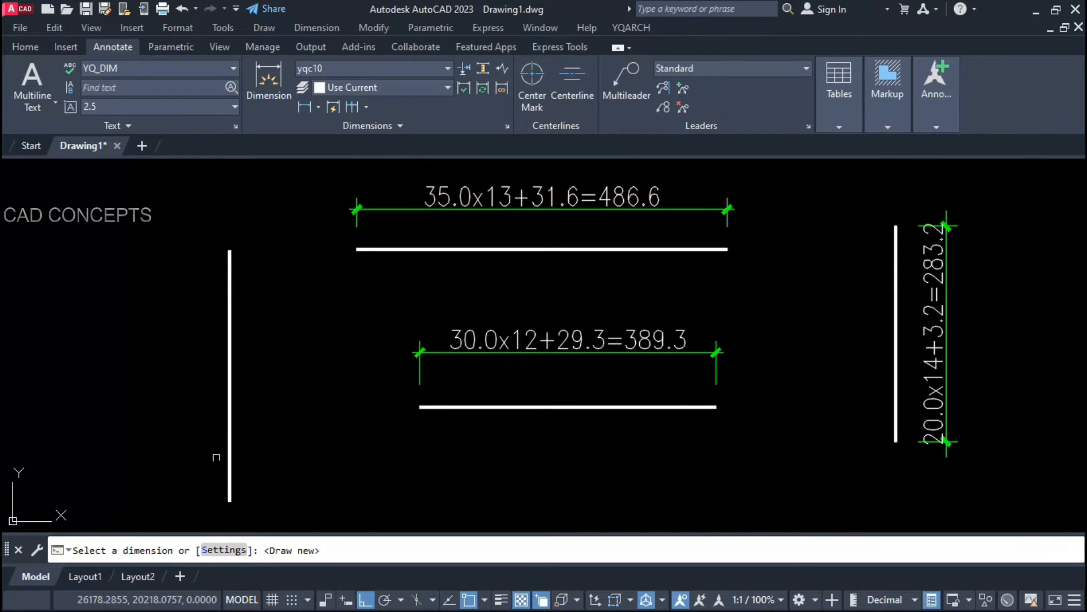
key("space")
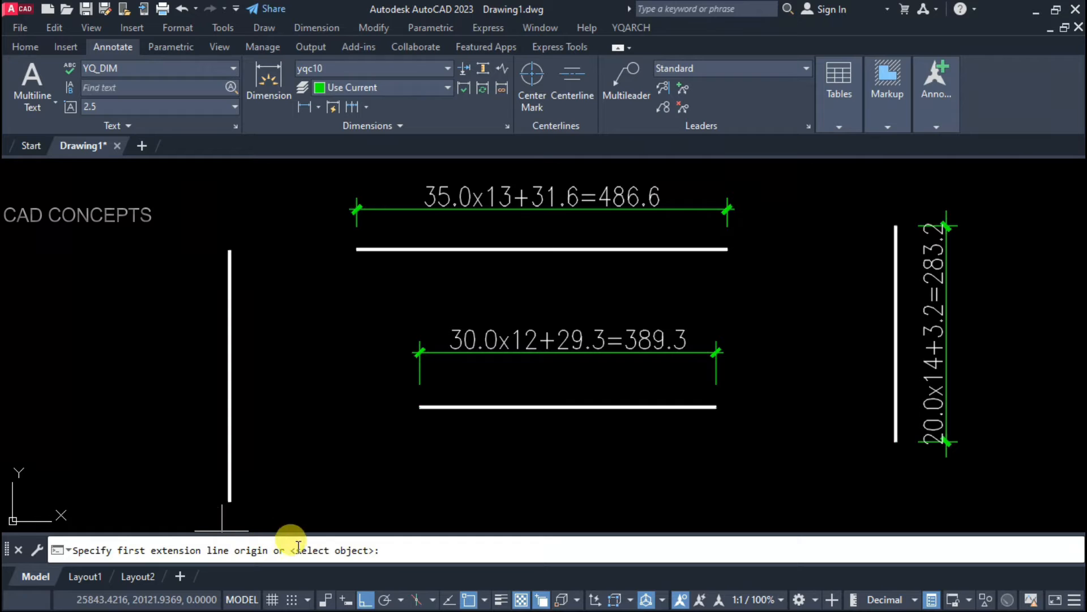
left_click(230, 503)
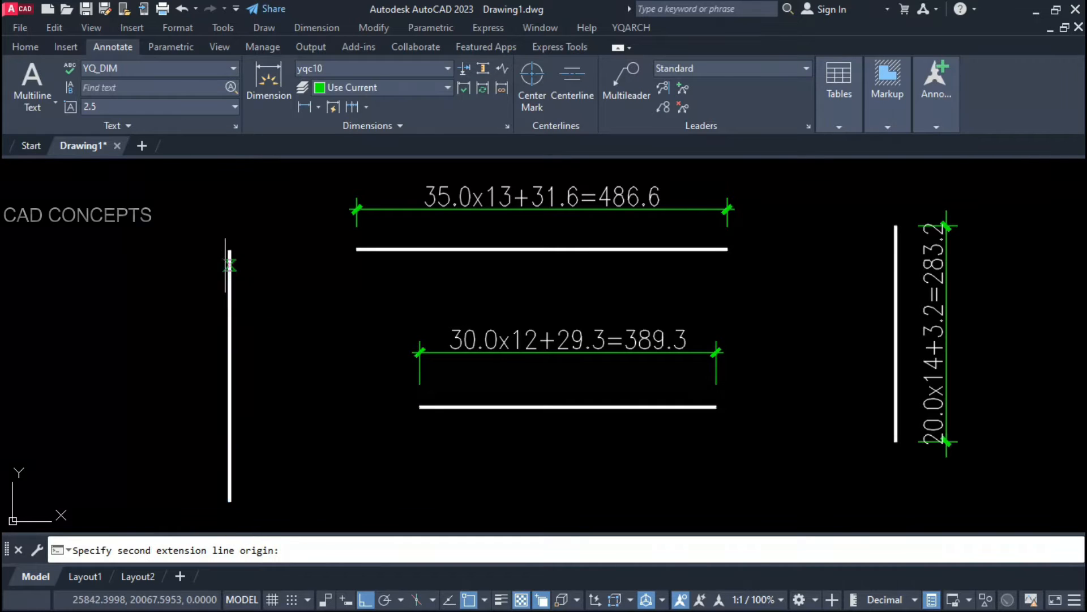
left_click(230, 251)
left_click(111, 435)
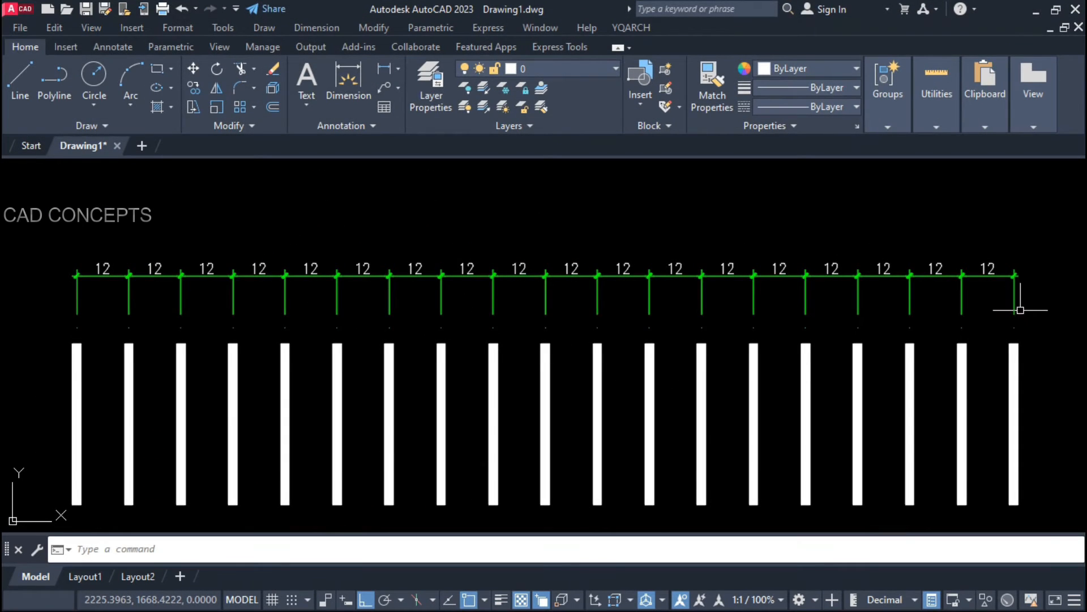
Step: Start DDB baseline dimensions from the rightmost 12-unit dimension, adding 36, 61 and 85
left_click(1020, 310)
left_click(62, 237)
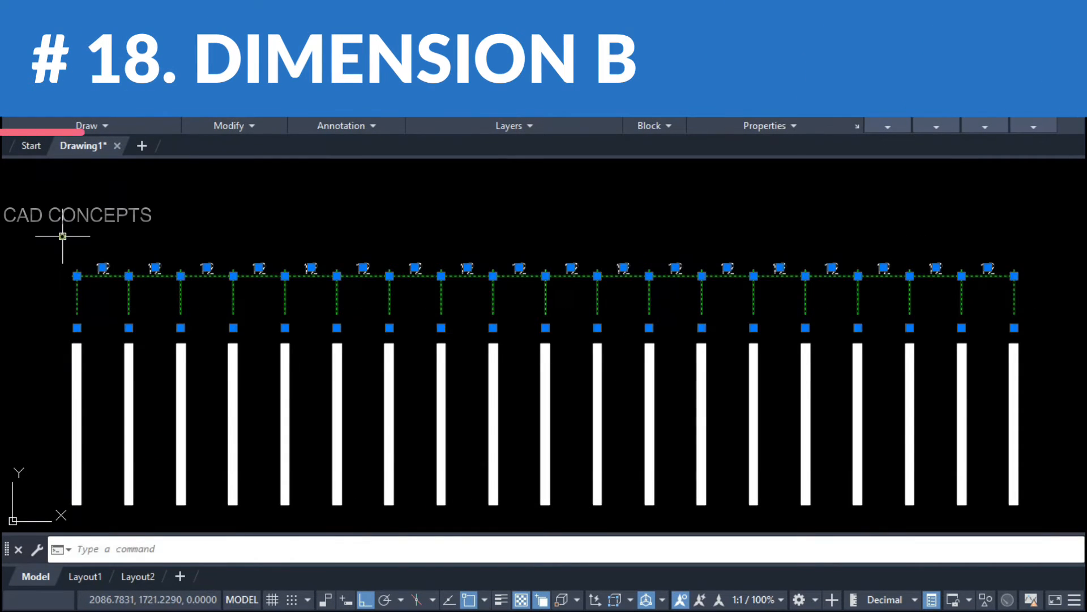
key("Escape")
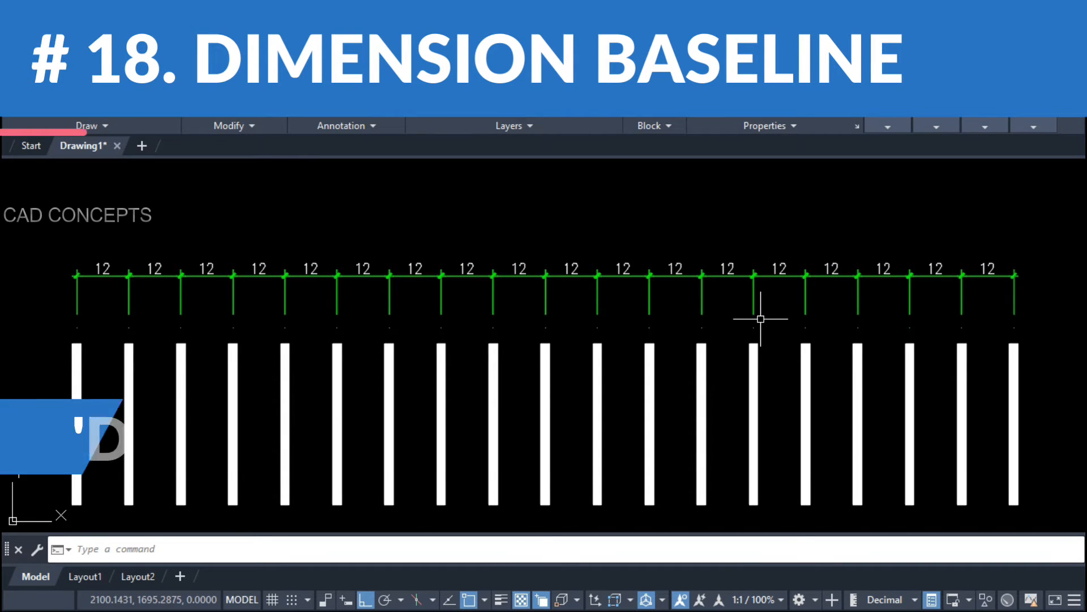
type("DDB")
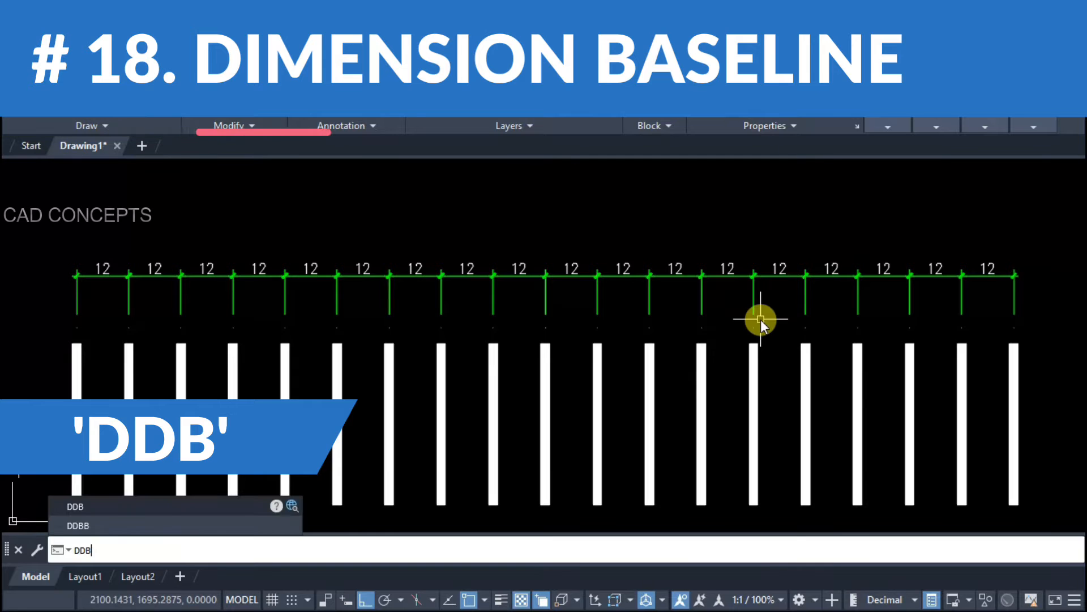
key("Return")
left_click(1014, 284)
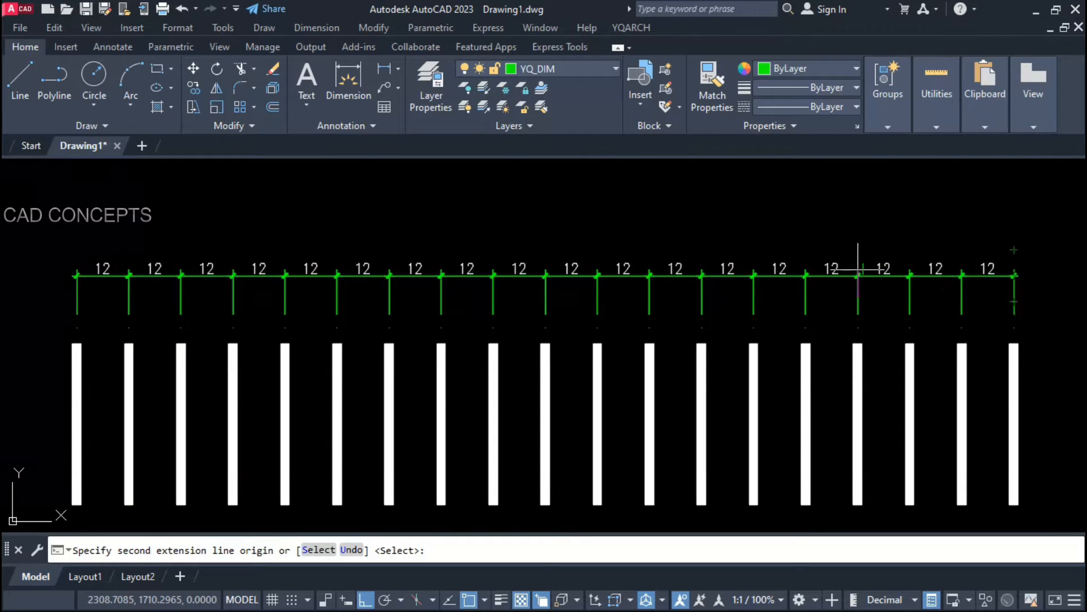
left_click(857, 319)
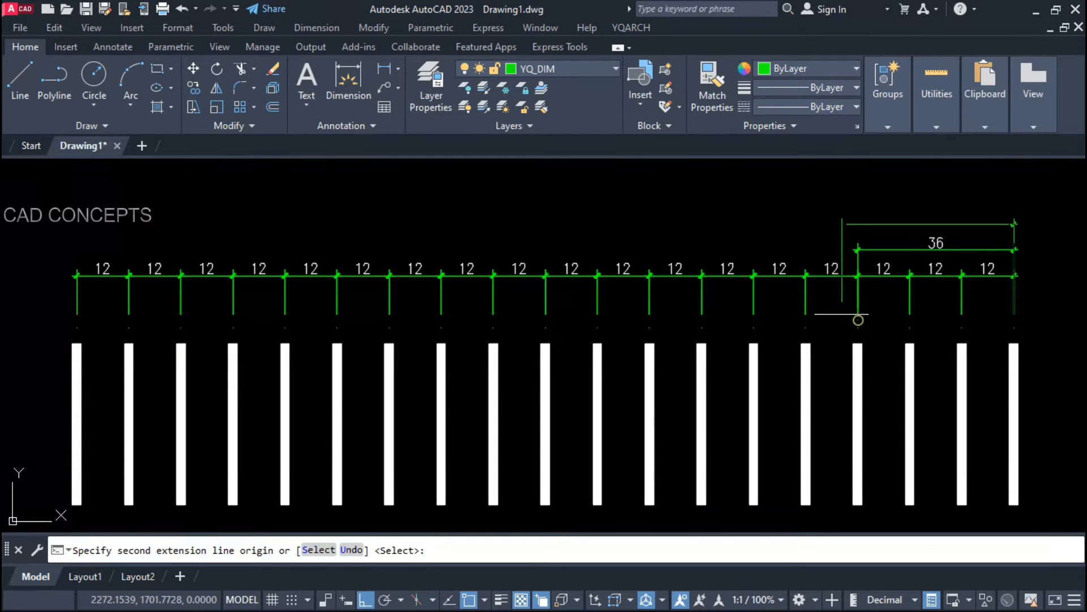
left_click(753, 306)
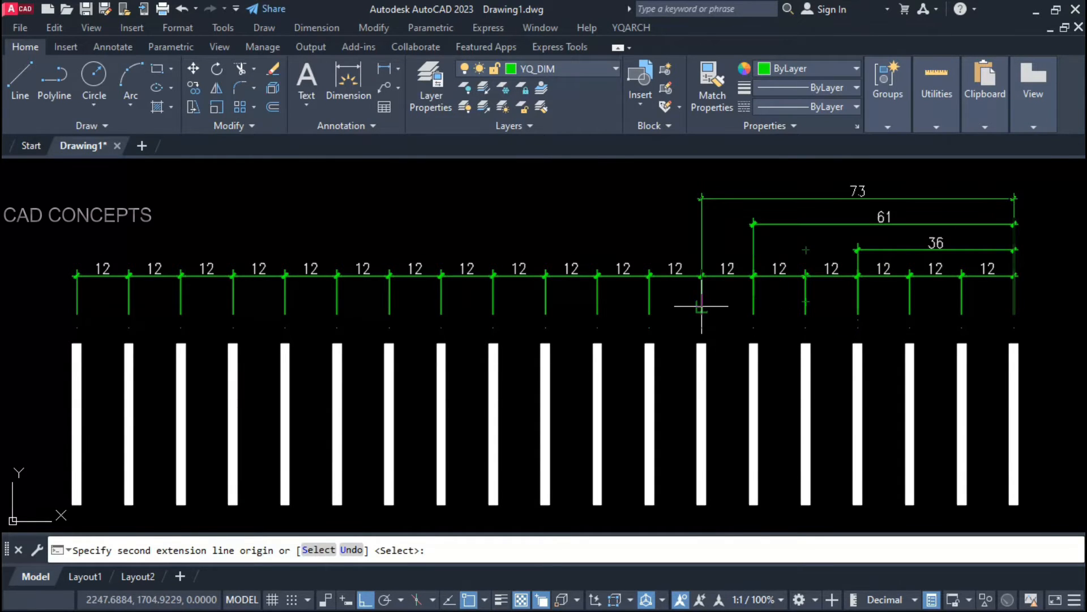
left_click(649, 298)
Step: Continue the baseline dimensions with 97, 133, 158 and 182
middle_click_drag(597, 295, 620, 346)
left_click(619, 346)
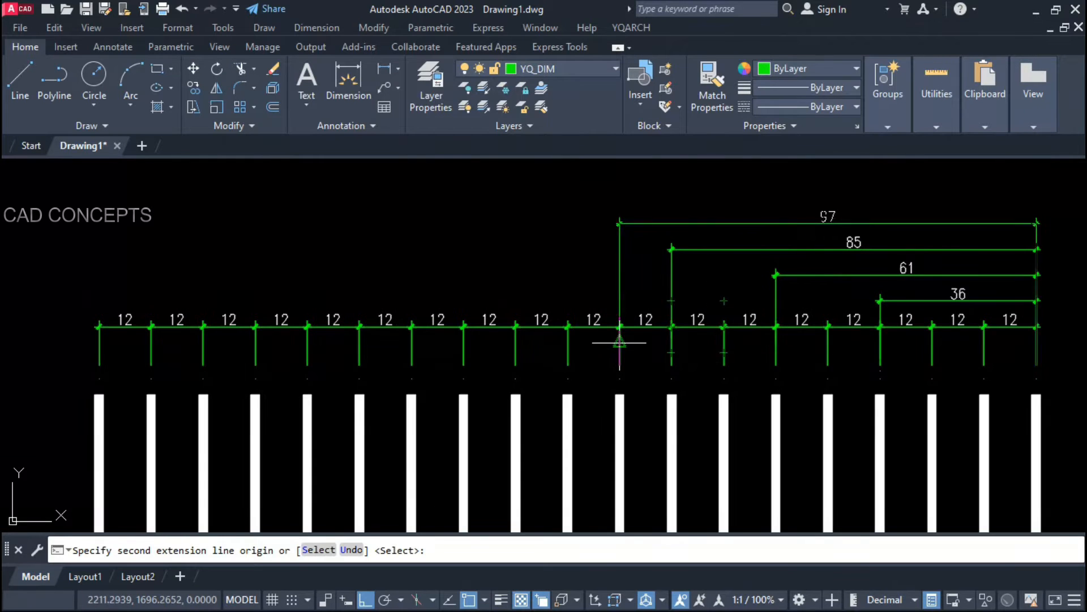
left_click(463, 346)
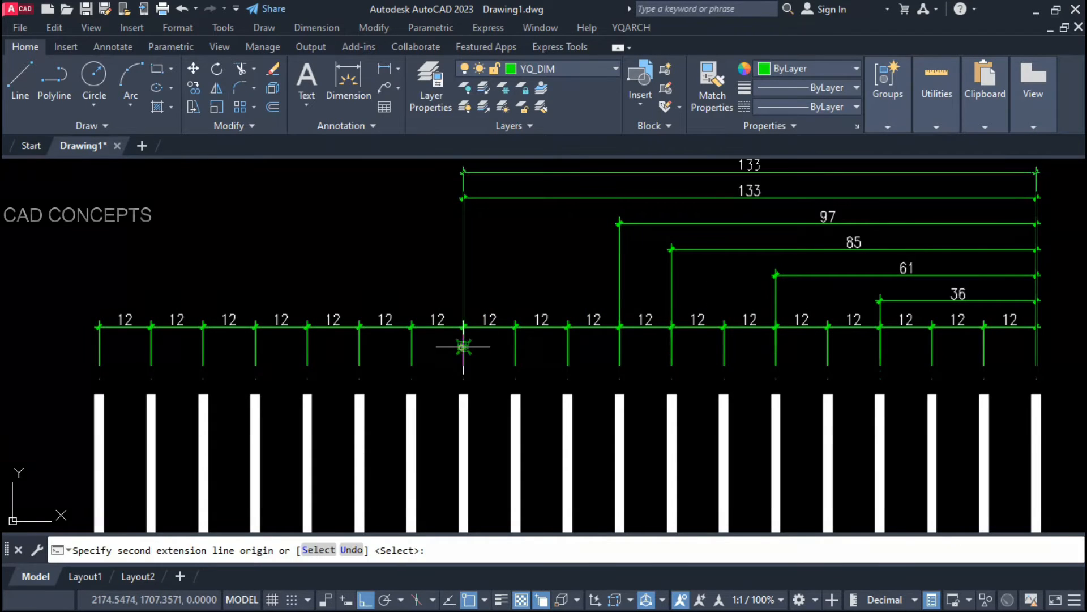
scroll(398, 367, "down", 1)
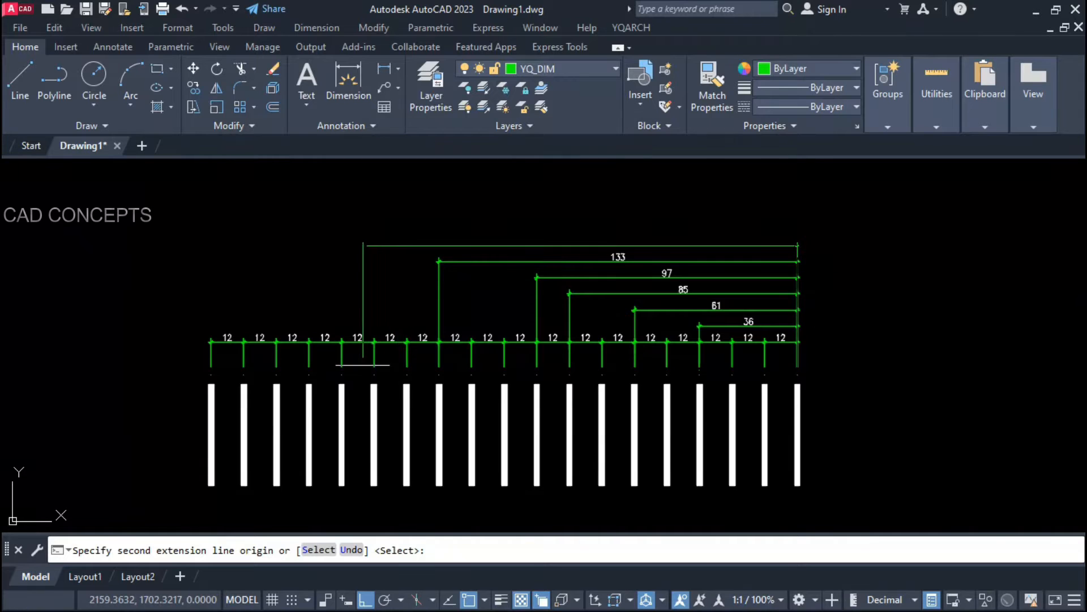
scroll(365, 367, "up", 2)
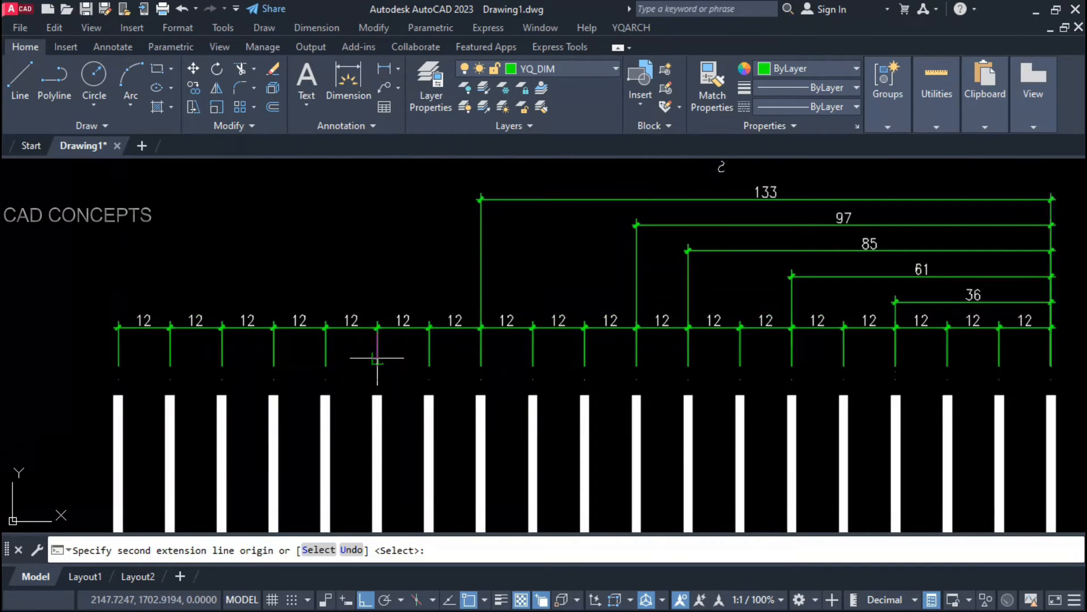
left_click(378, 352)
scroll(378, 352, "down", 2)
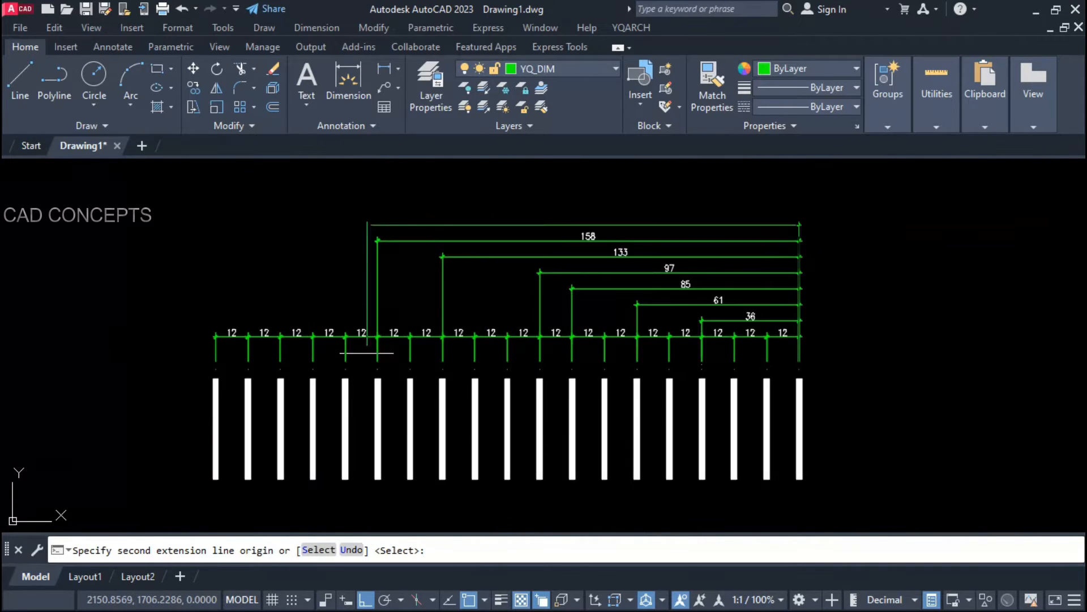
left_click(313, 351)
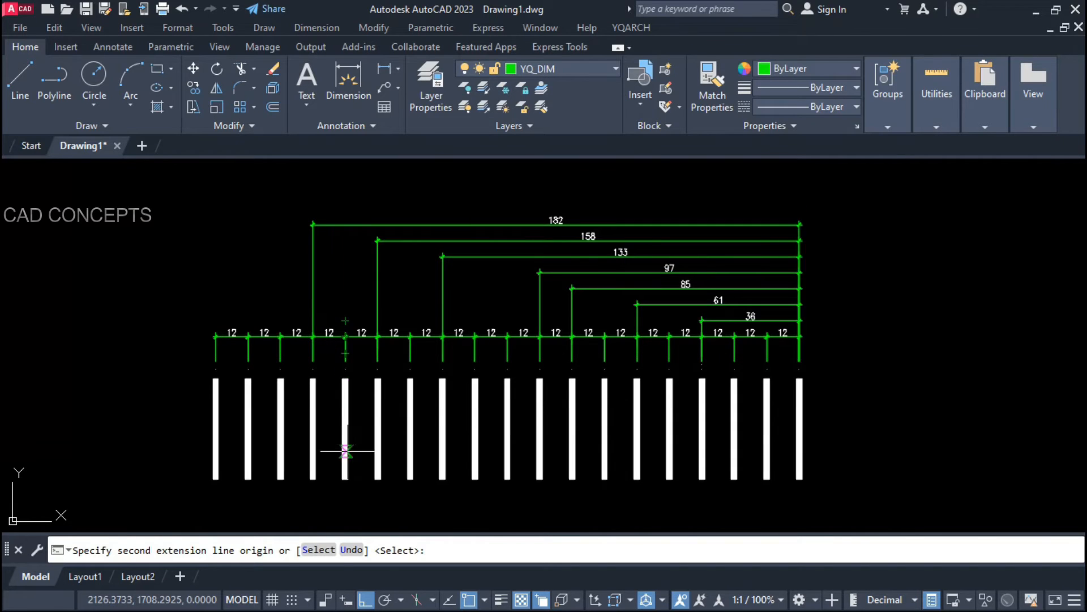
Step: Use the 182 dimension as the new base and add the 206 baseline dimension
left_click(326, 550)
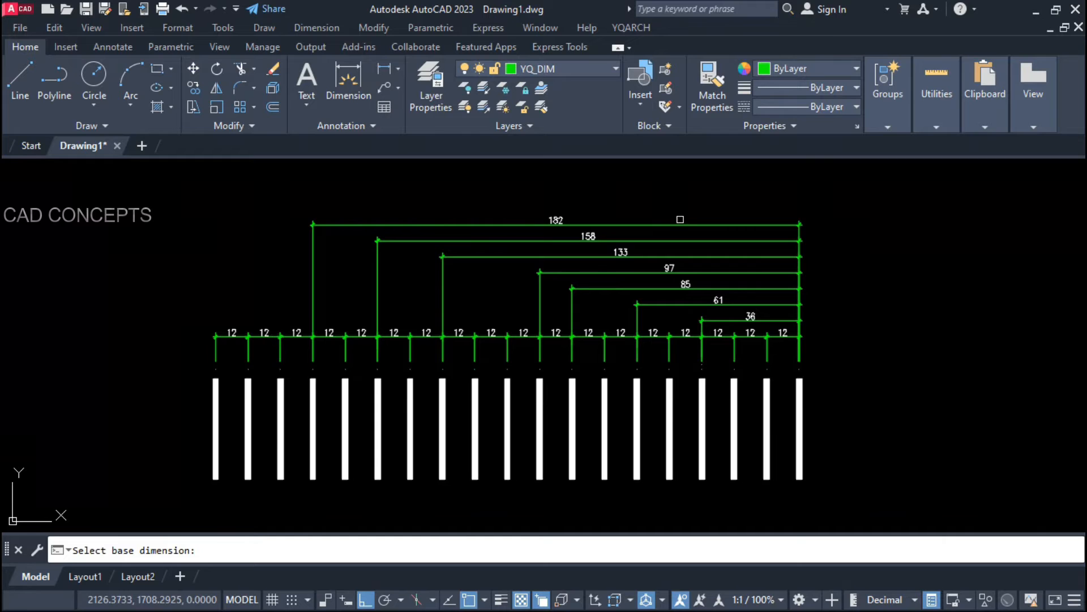
left_click(680, 222)
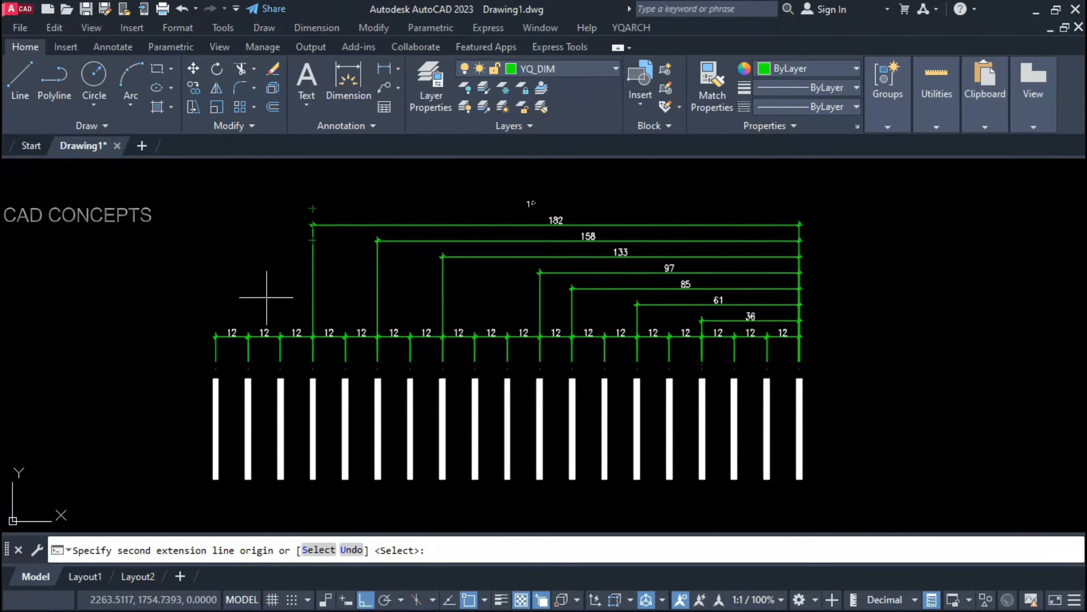
left_click(248, 356)
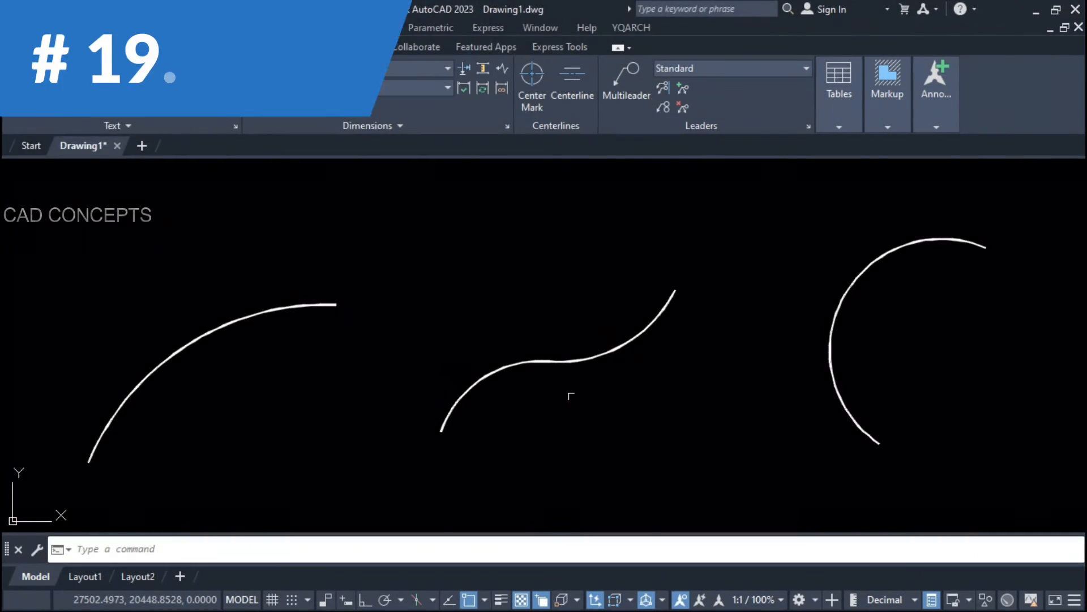
Step: Window-select the curves and arcs to review them, then clear the selection
left_click(961, 332)
left_click(170, 381)
key("Escape")
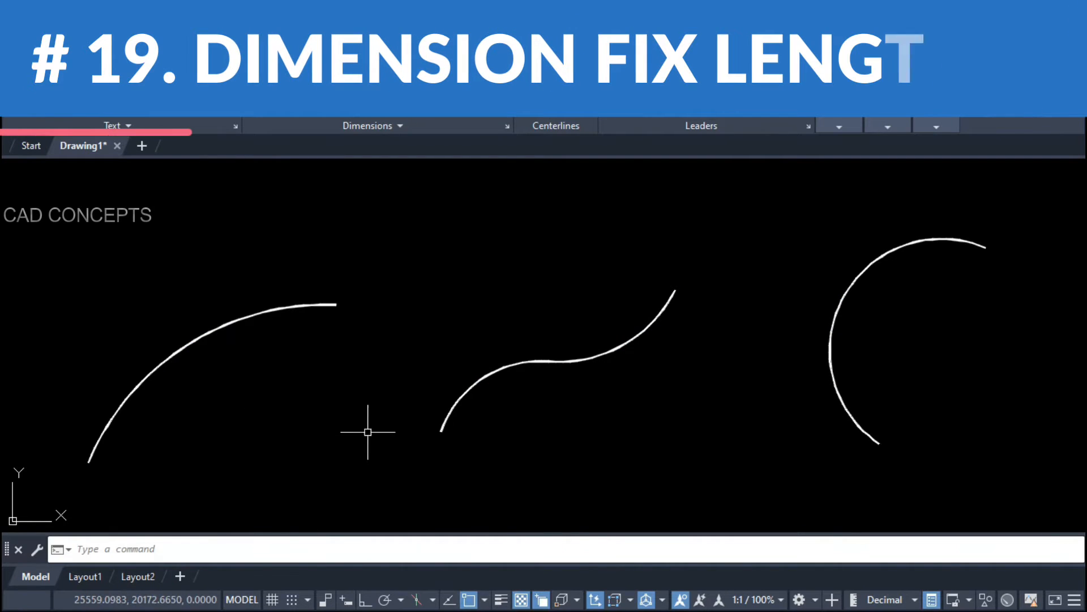
left_click(906, 375)
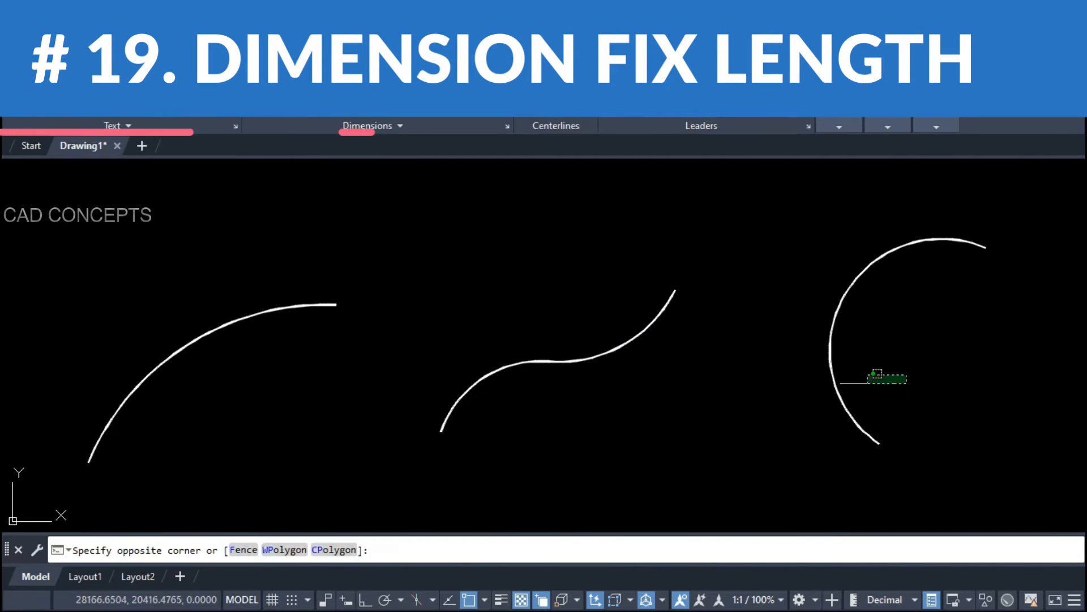
left_click(180, 381)
key("Escape")
left_click(999, 311)
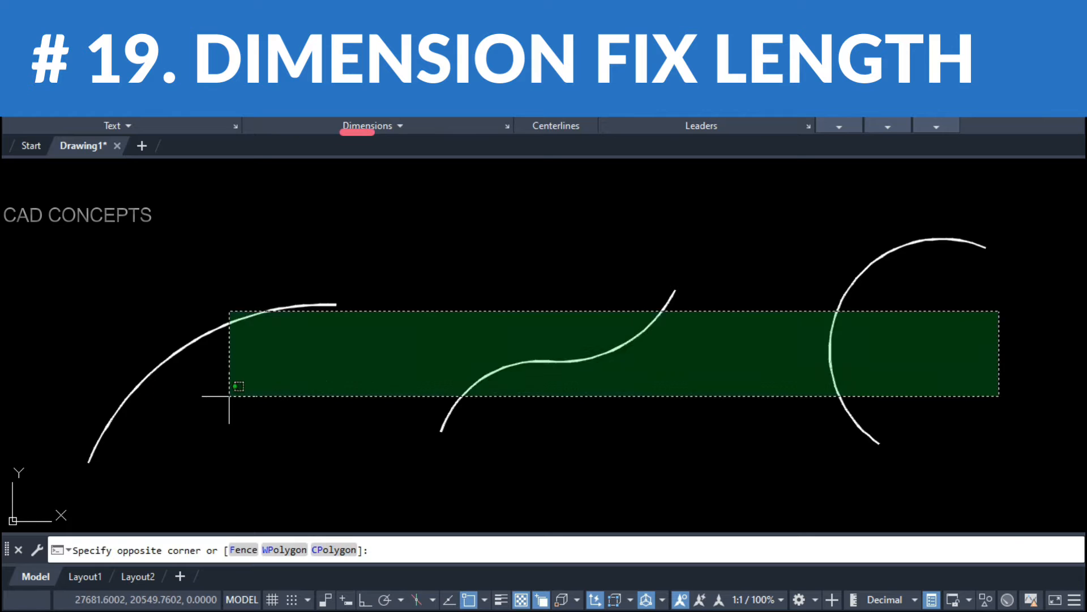
key("Escape")
Step: Run DDCC with a 100 distance from curve and dimension the S-curve
type("DD")
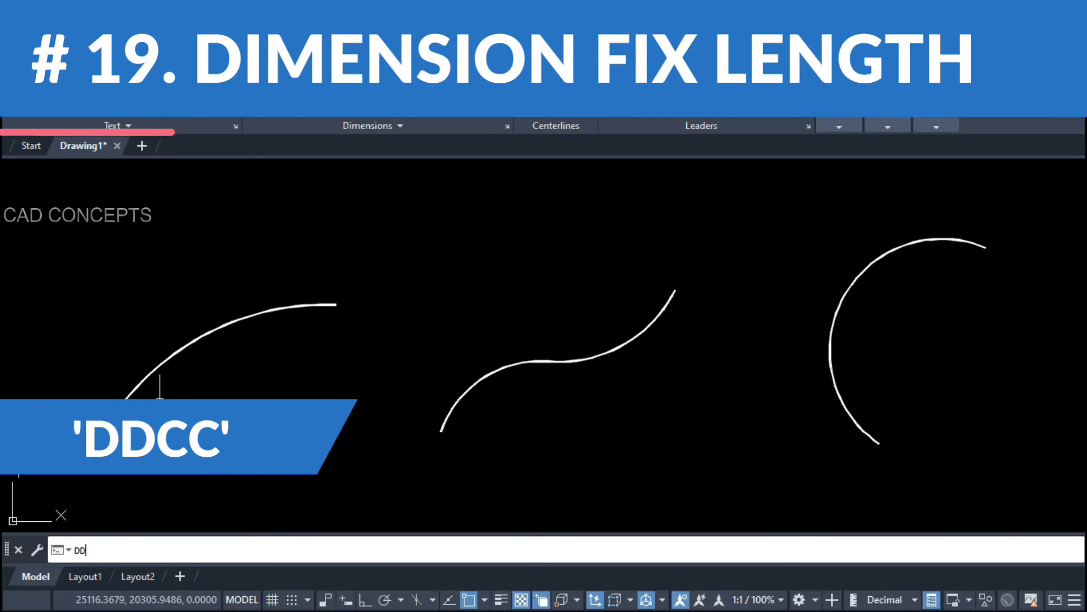
type("CC")
key("Return")
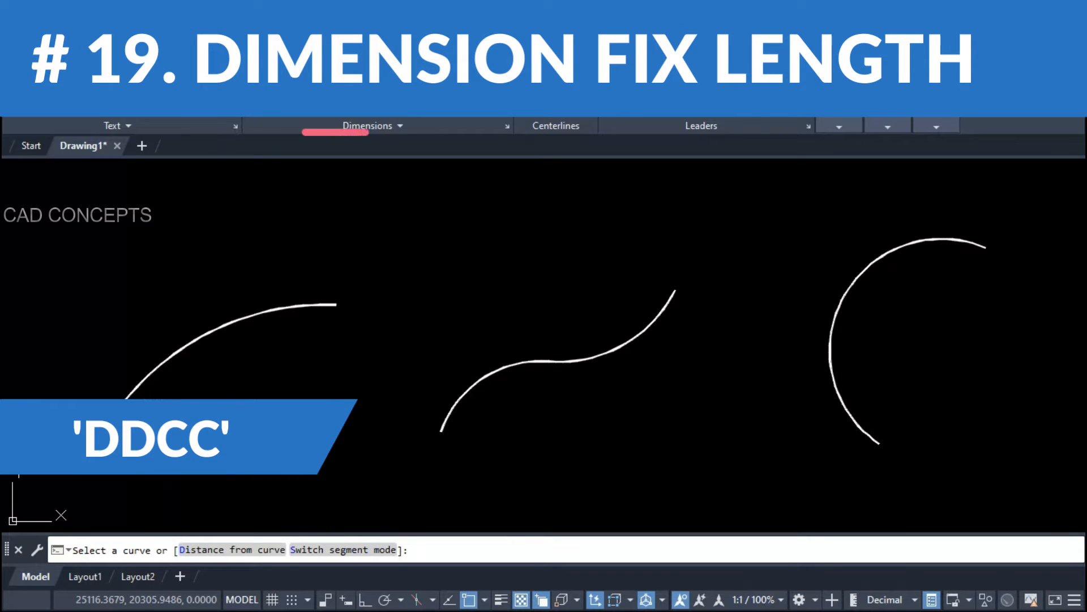
left_click(218, 548)
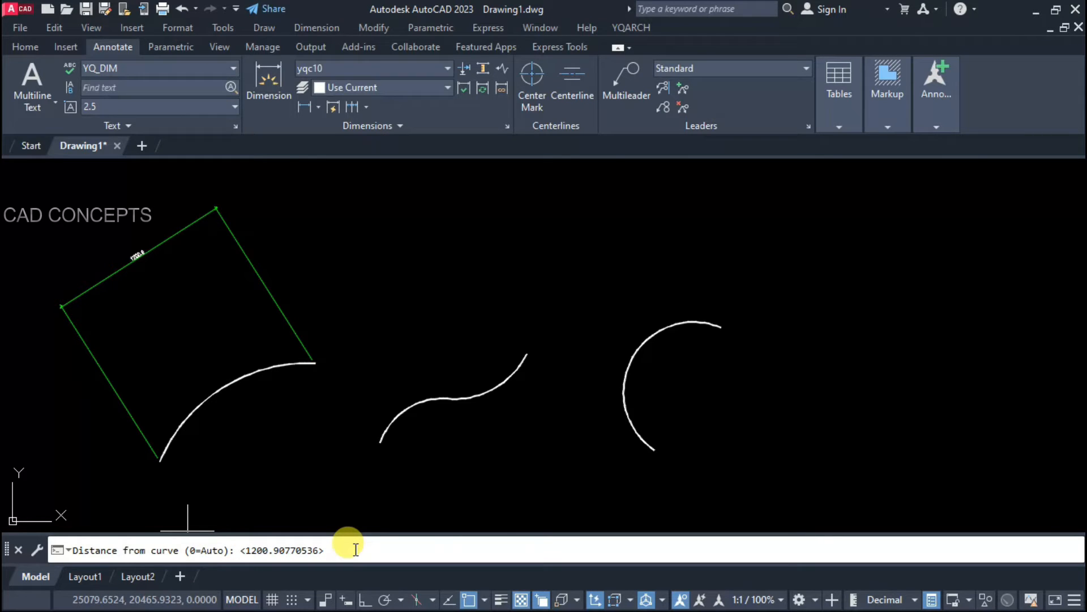
key("Return")
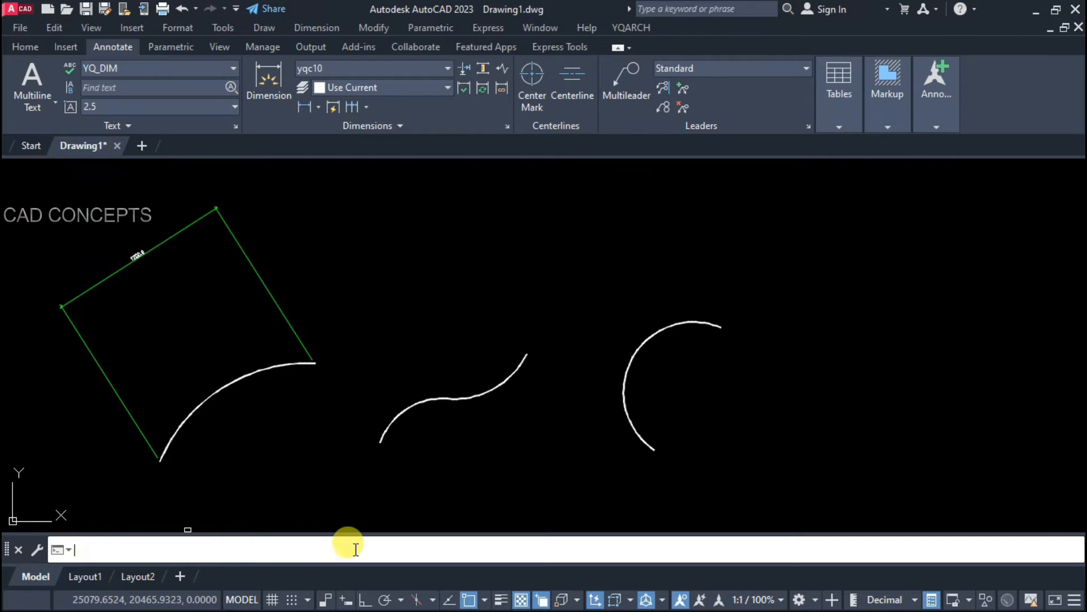
left_click(396, 415)
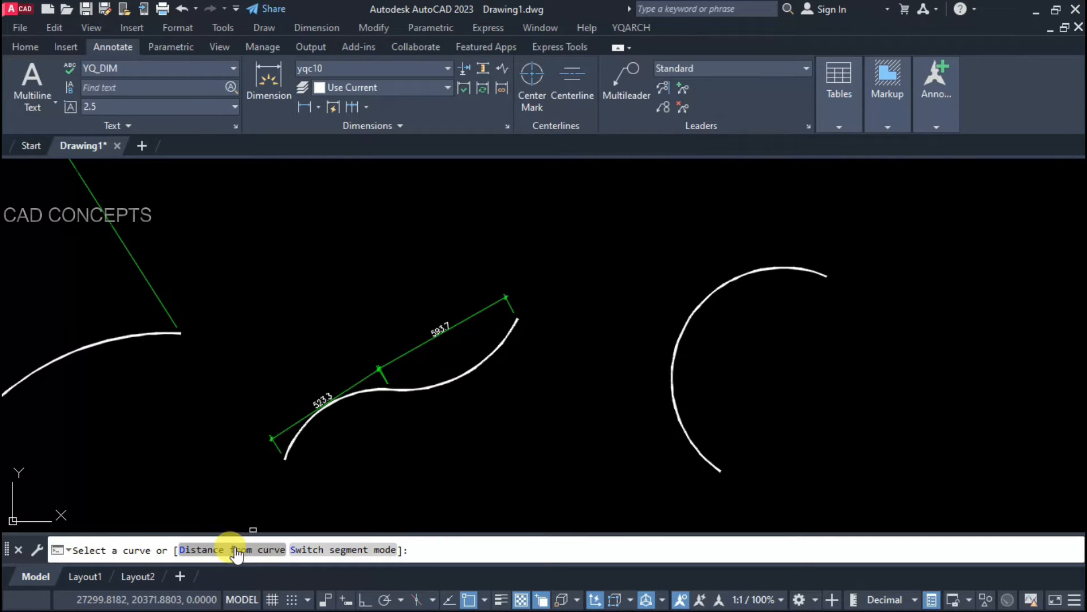
Step: Set a 240 distance and dimension the right arc, adding a second 911.1 dimension
left_click(237, 552)
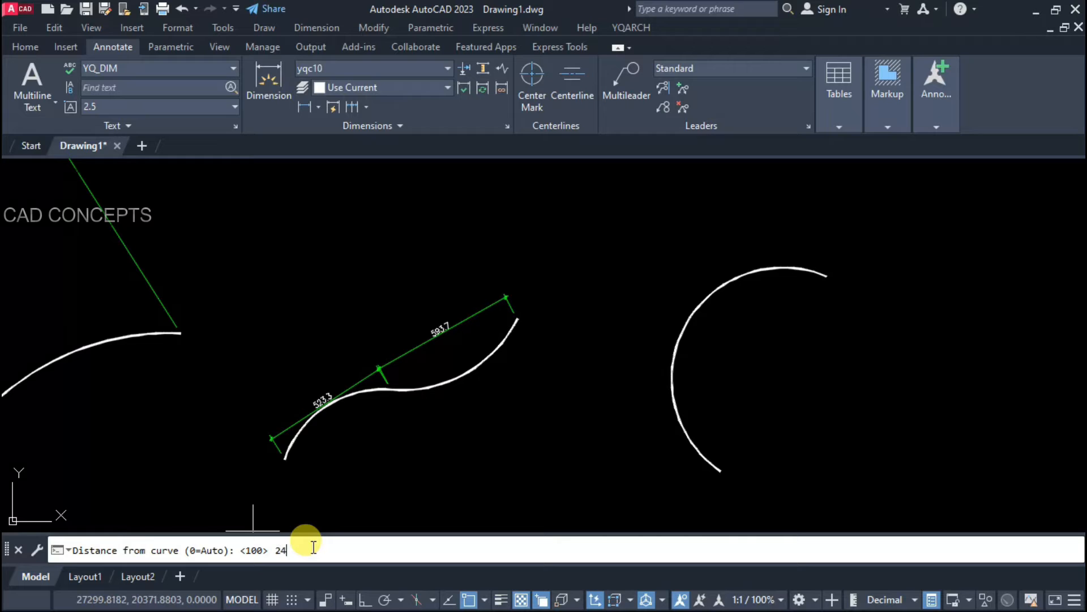
key("Return")
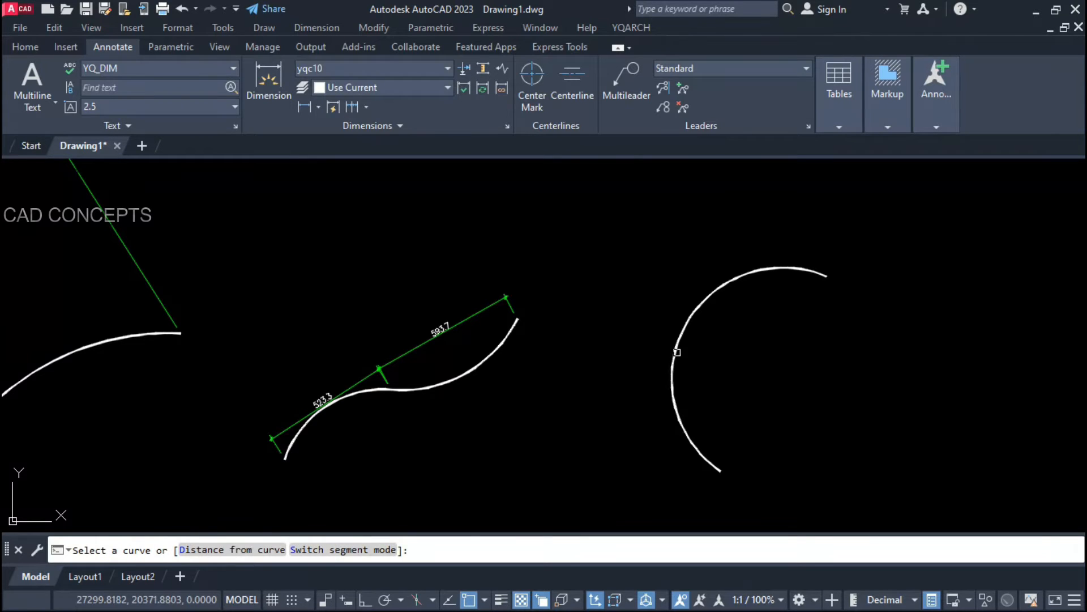
left_click(677, 352)
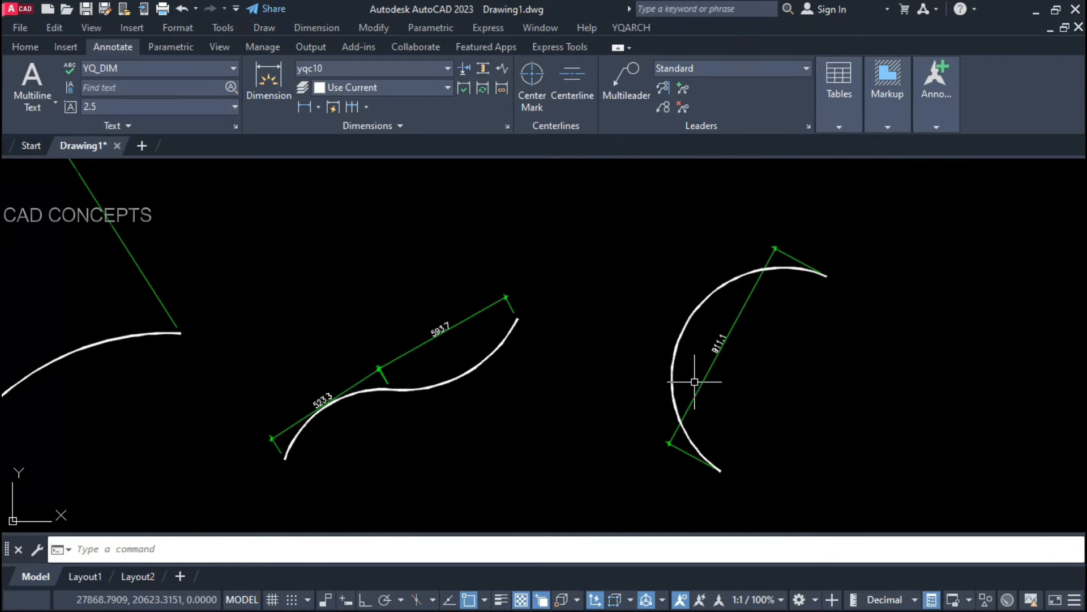
key("Return")
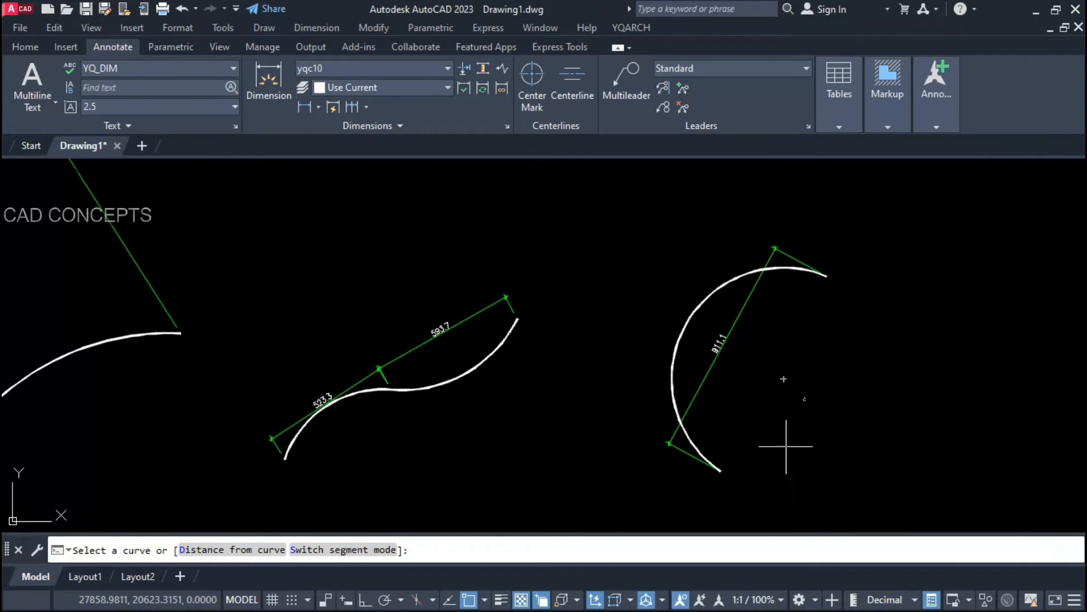
left_click(617, 408)
Step: Dimension the middle curve on its lower side with 593.7, showing all three curves
key("space")
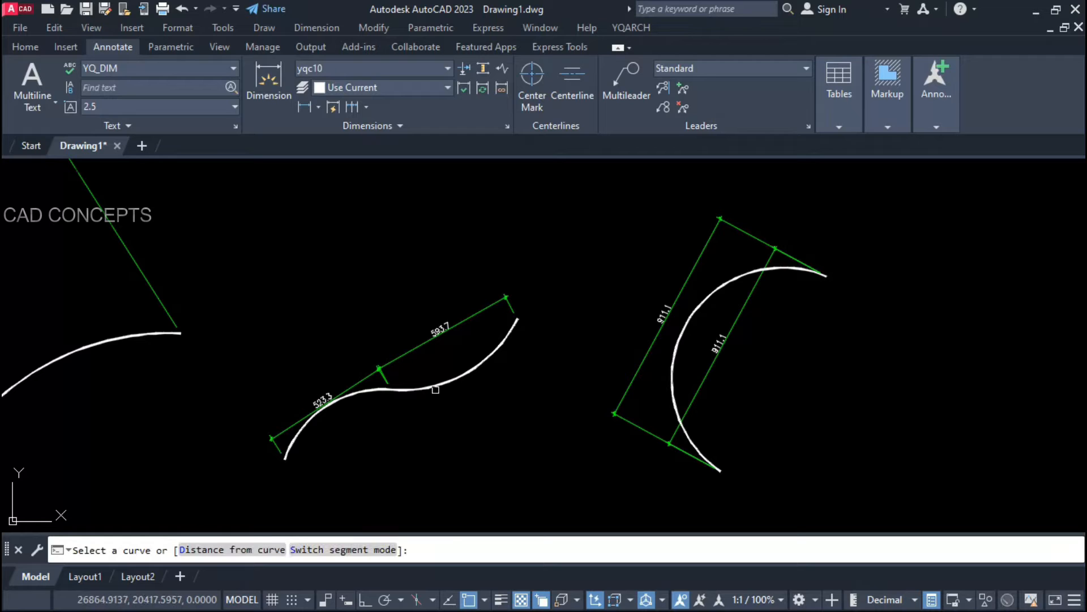
left_click(446, 384)
left_click(463, 437)
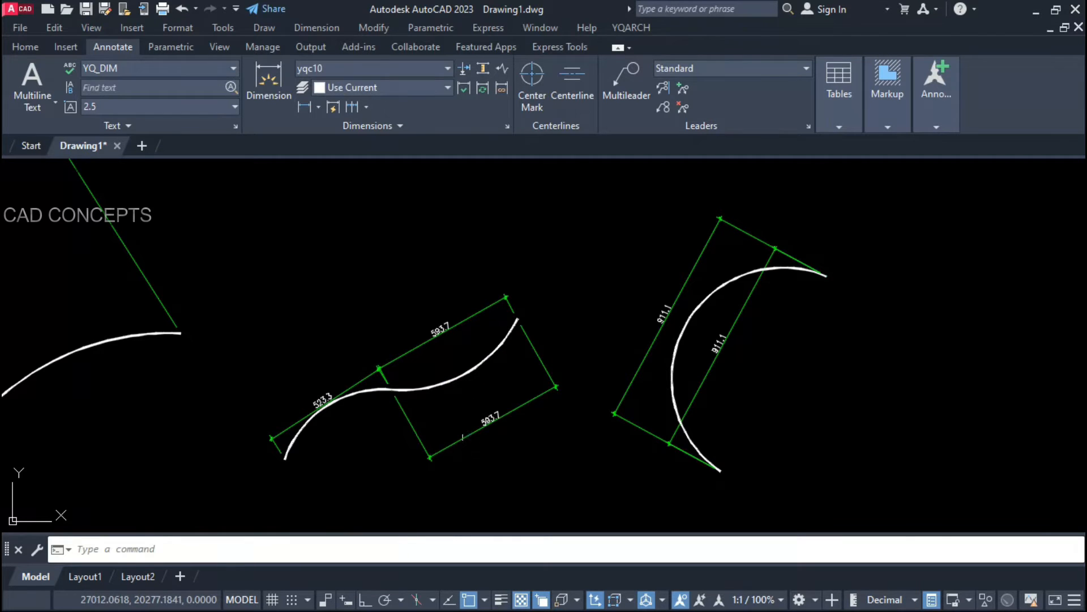
middle_click_drag(401, 441, 624, 422)
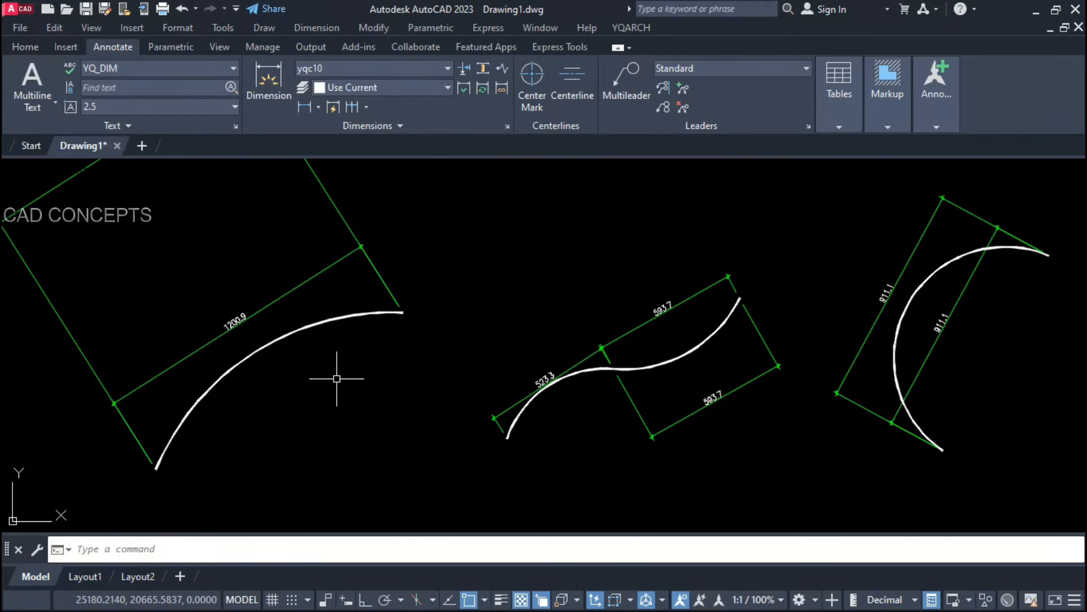
scroll(349, 431, "down", 2)
middle_click_drag(350, 431, 364, 436)
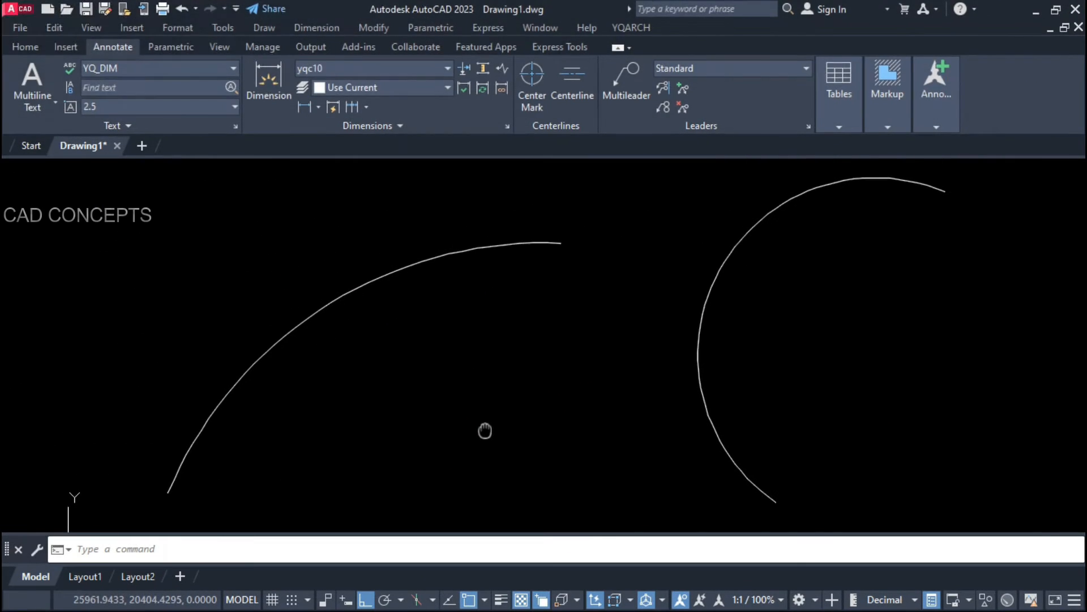
middle_click_drag(485, 430, 486, 430)
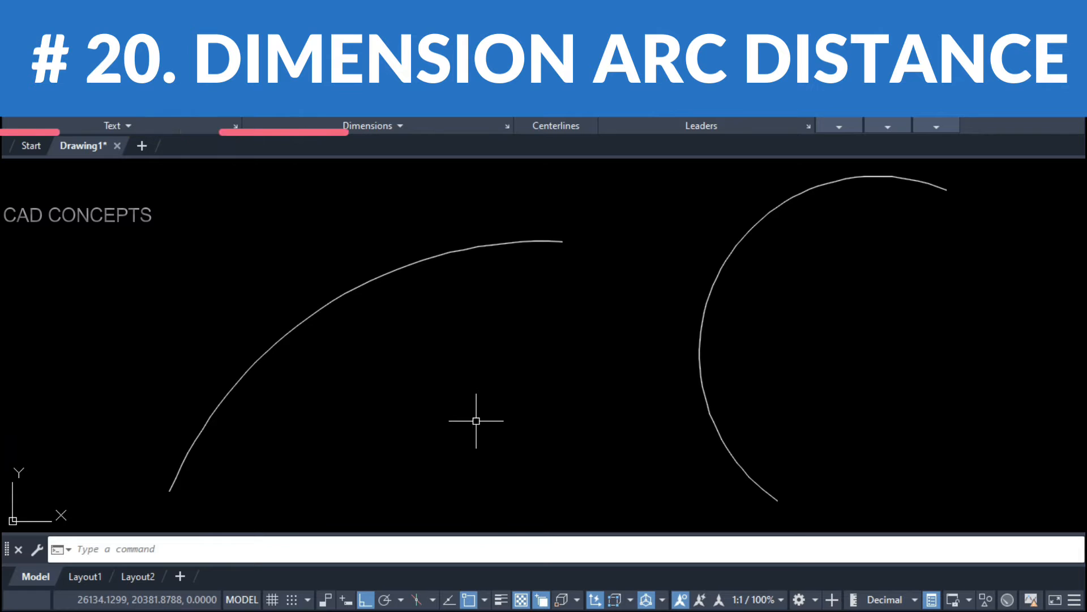
Step: Run DDAC with a 10 distance from the arc and dimension the left and right arcs
type("DDAC")
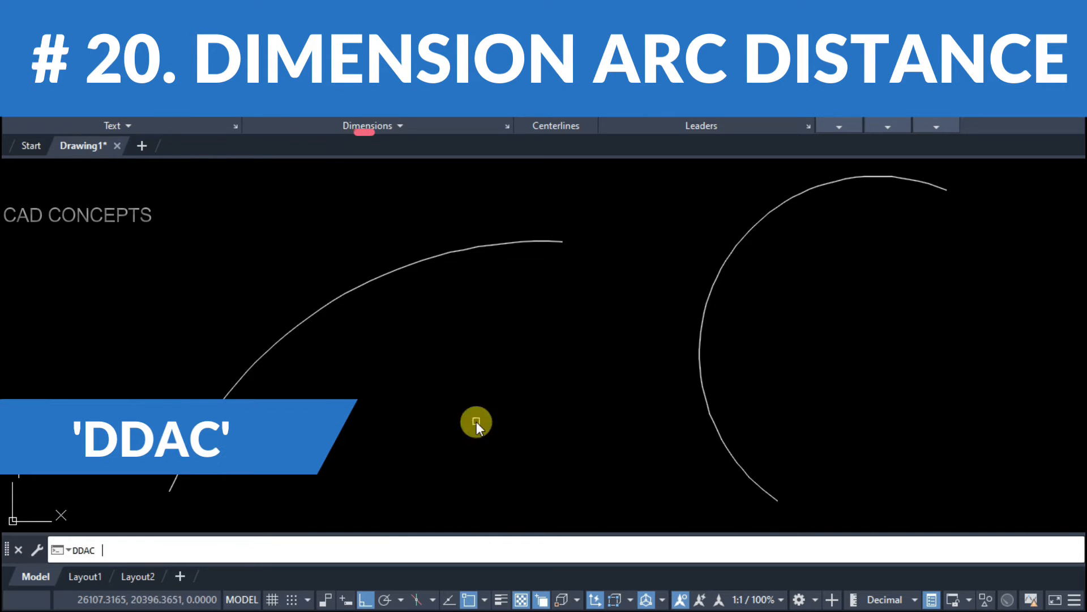
key("Return")
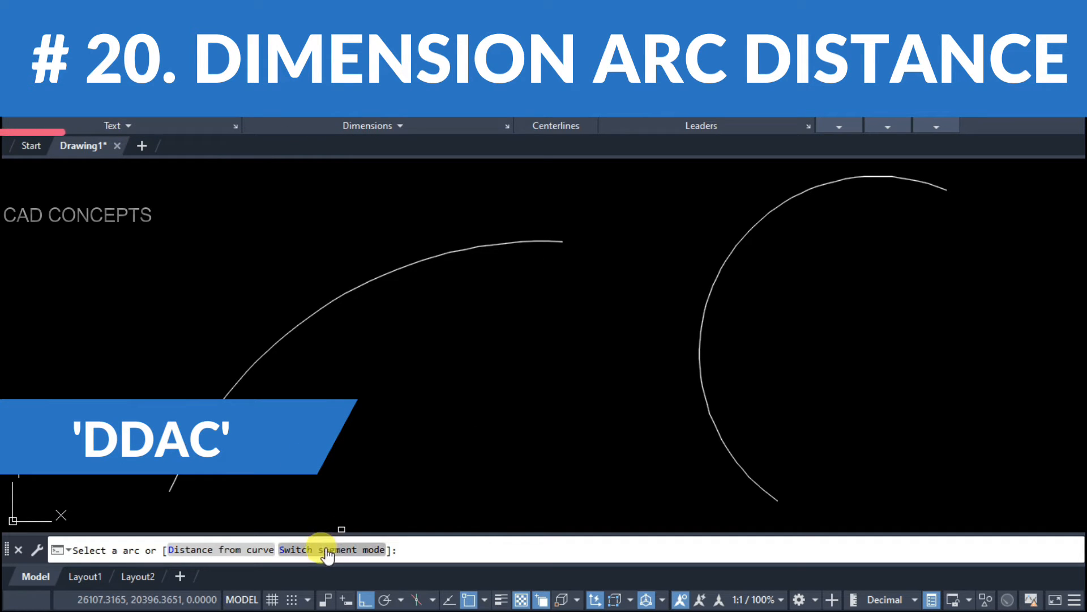
left_click(241, 551)
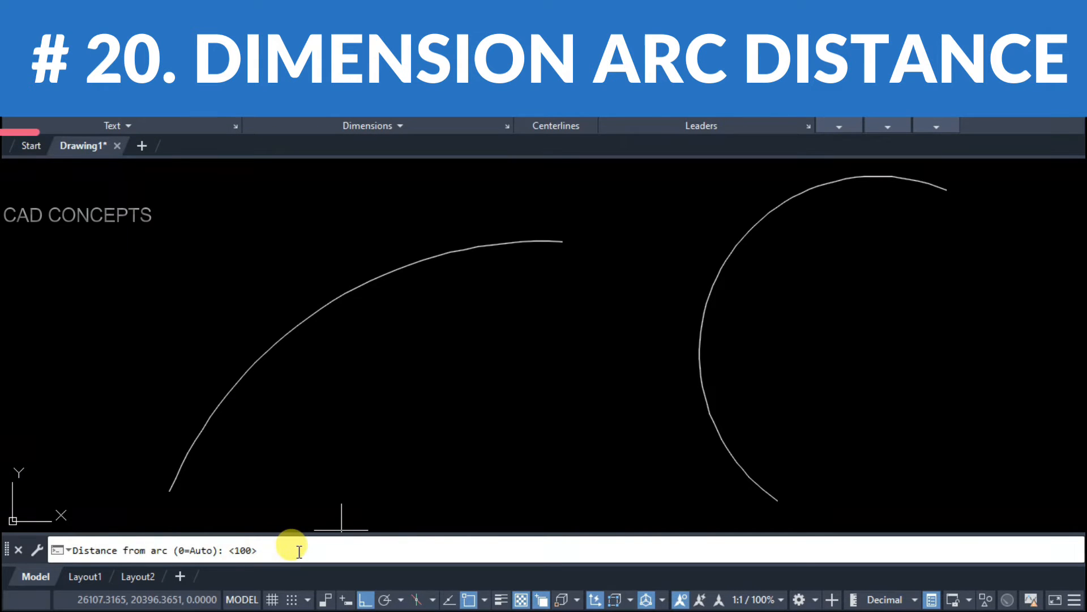
type("10")
key("Return")
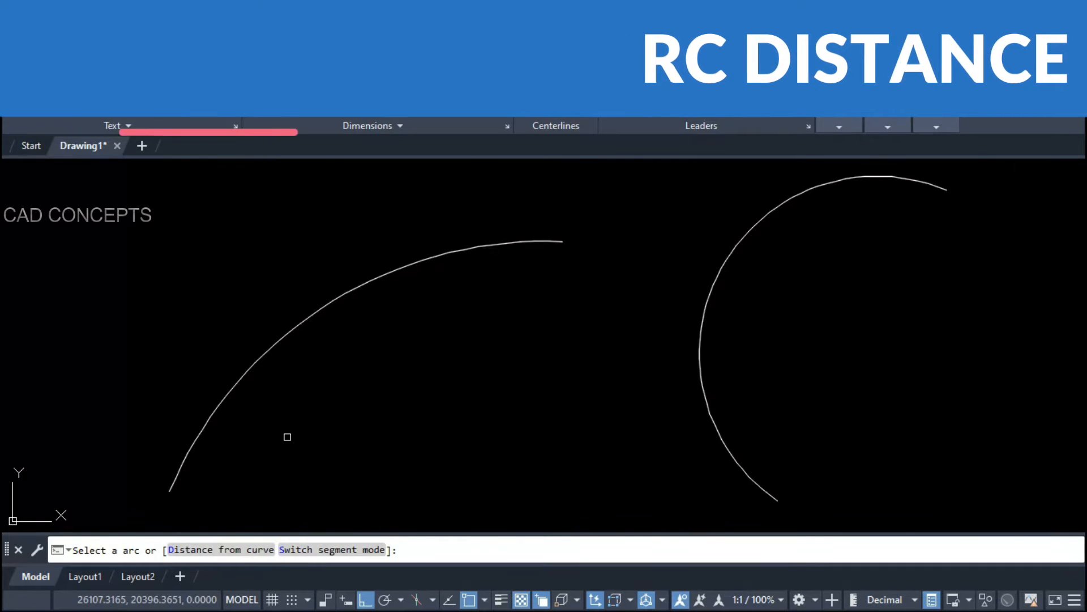
left_click(286, 340)
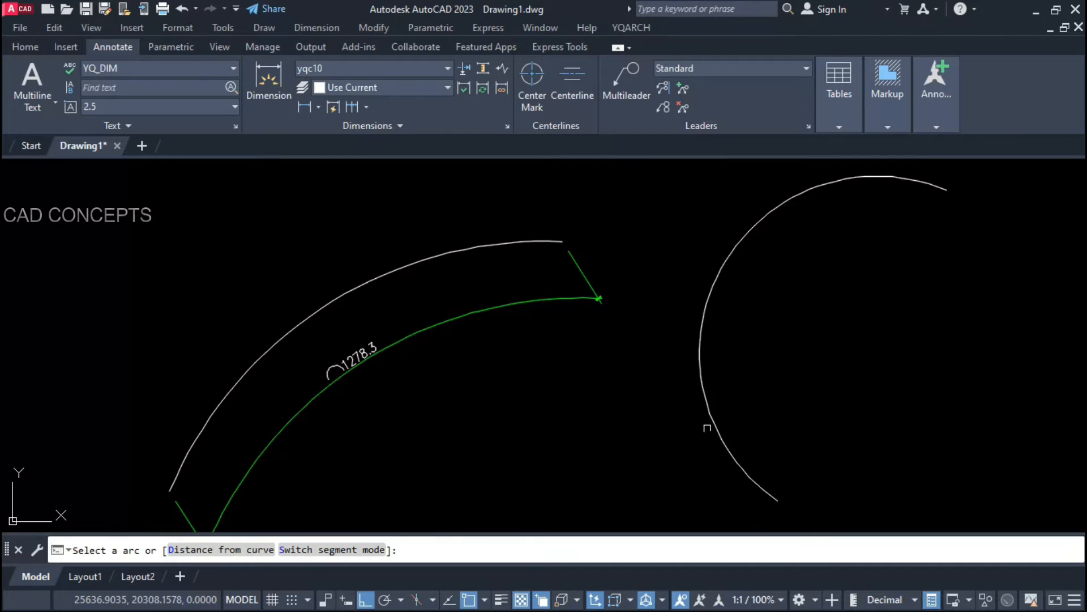
left_click(678, 439)
scroll(614, 466, "down", 2)
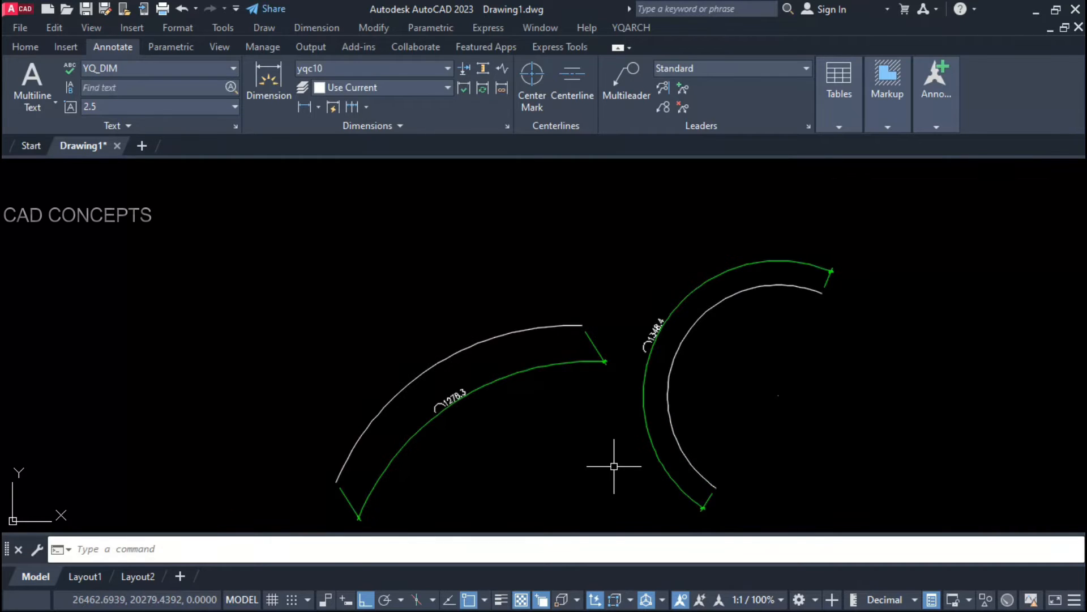
Step: Add another arc-length dimension to the left arc at 100 distance
key("Return")
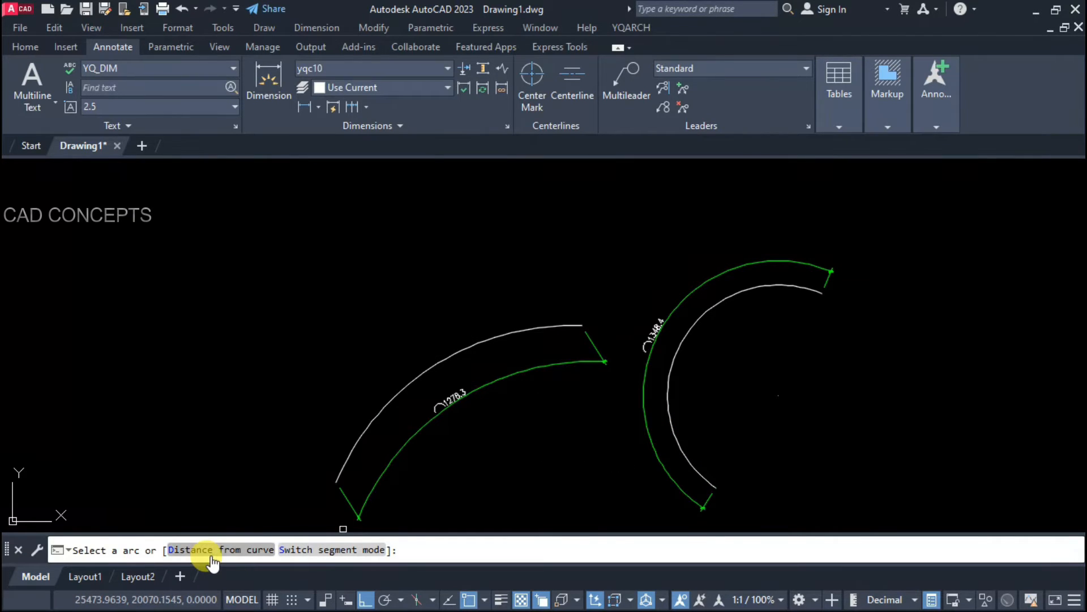
left_click(199, 549)
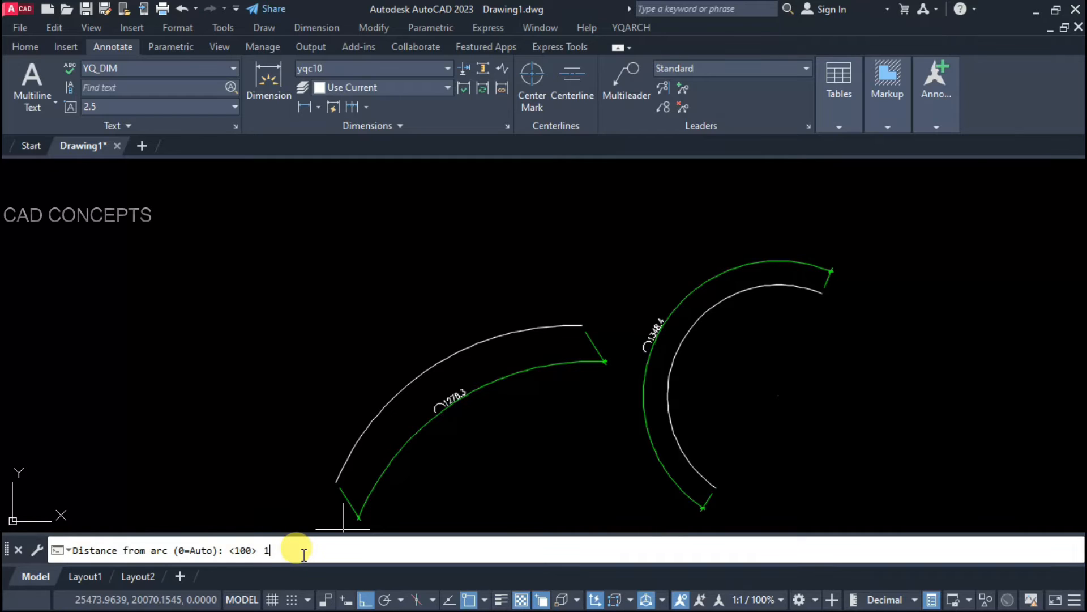
key("Return")
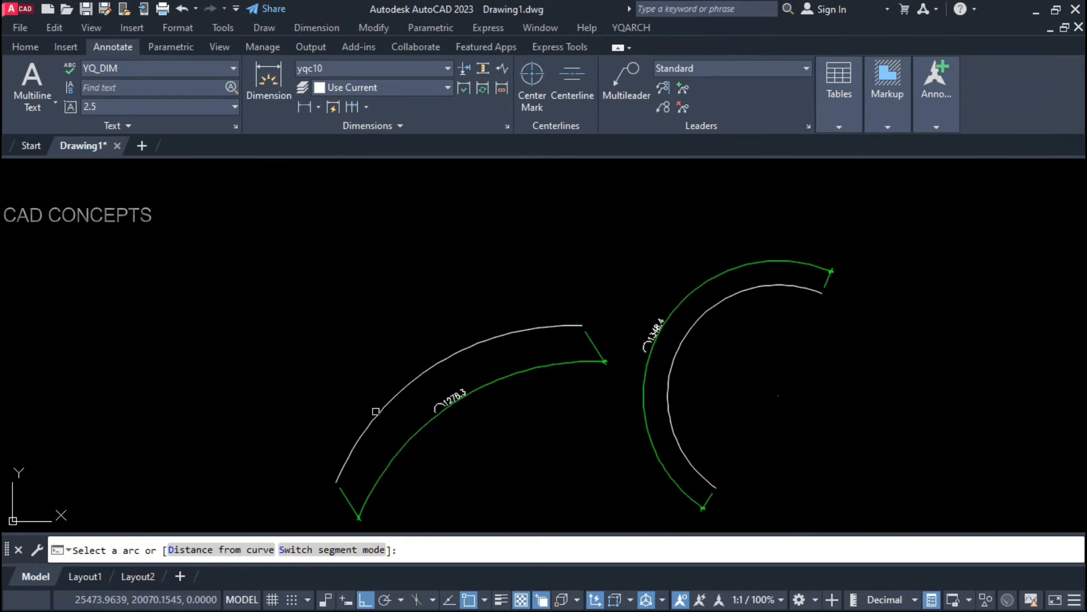
left_click(376, 411)
scroll(369, 433, "down", 2)
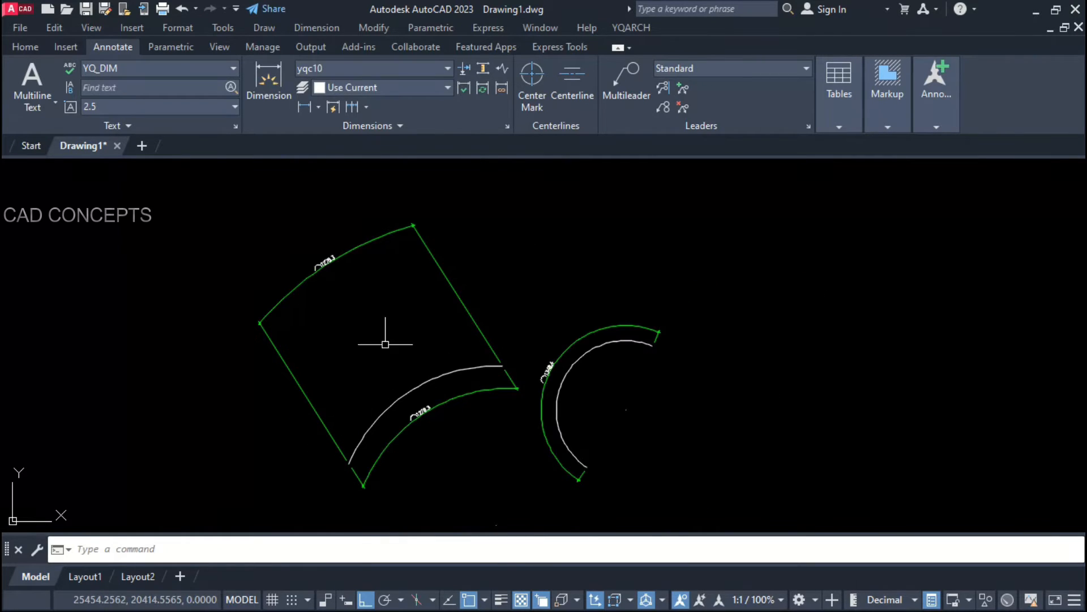
scroll(566, 401, "up", 2)
Step: Add a second 1348.4 arc-length dimension to the inner right arc at 50 distance
key("Return")
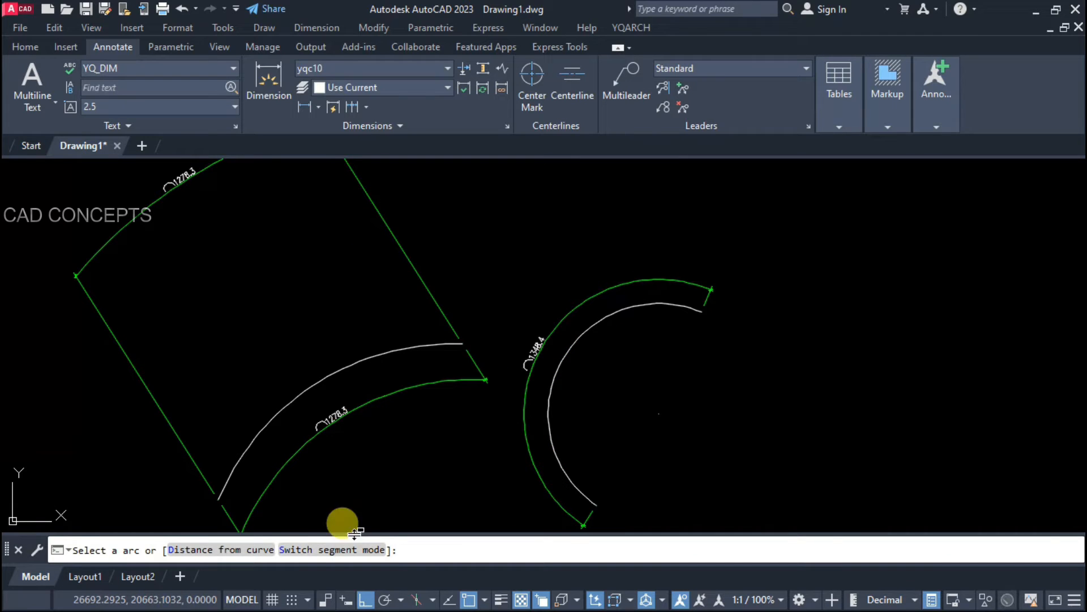
left_click(267, 545)
type("50")
key("Return")
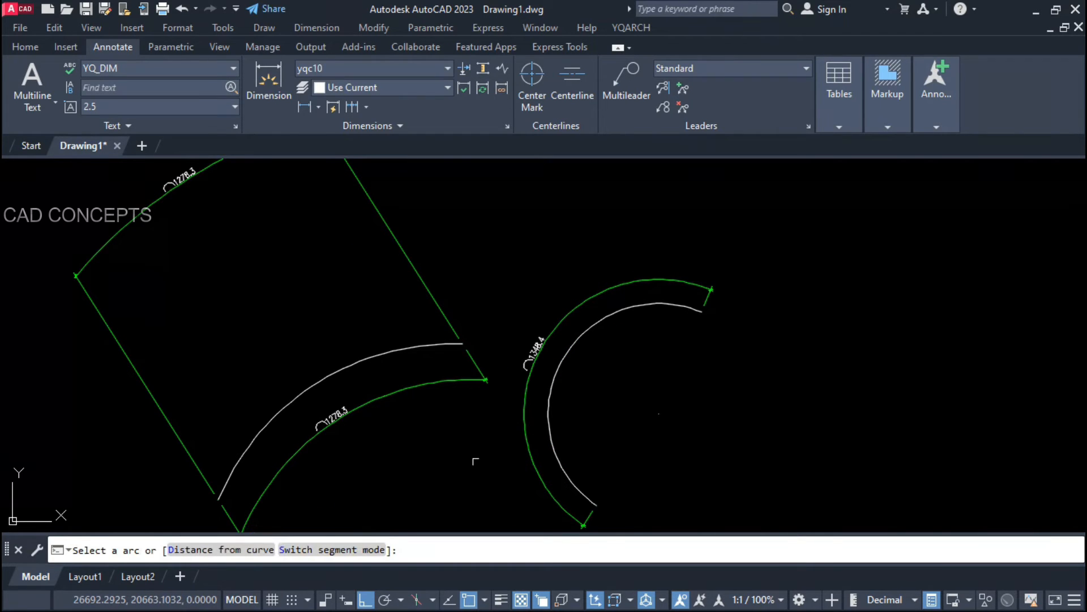
left_click(555, 371)
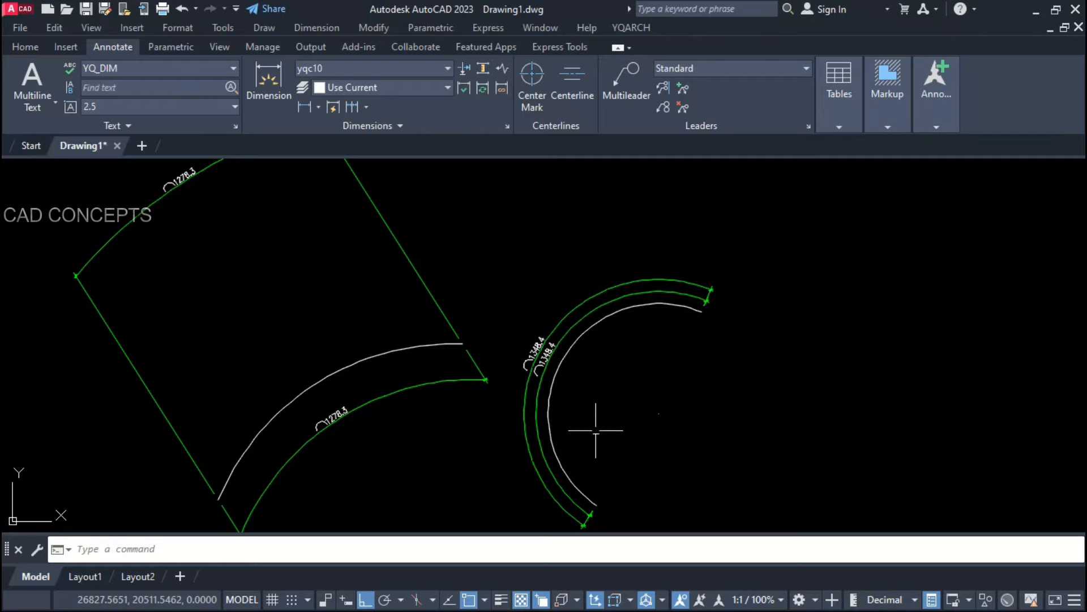
scroll(691, 429, "down", 2)
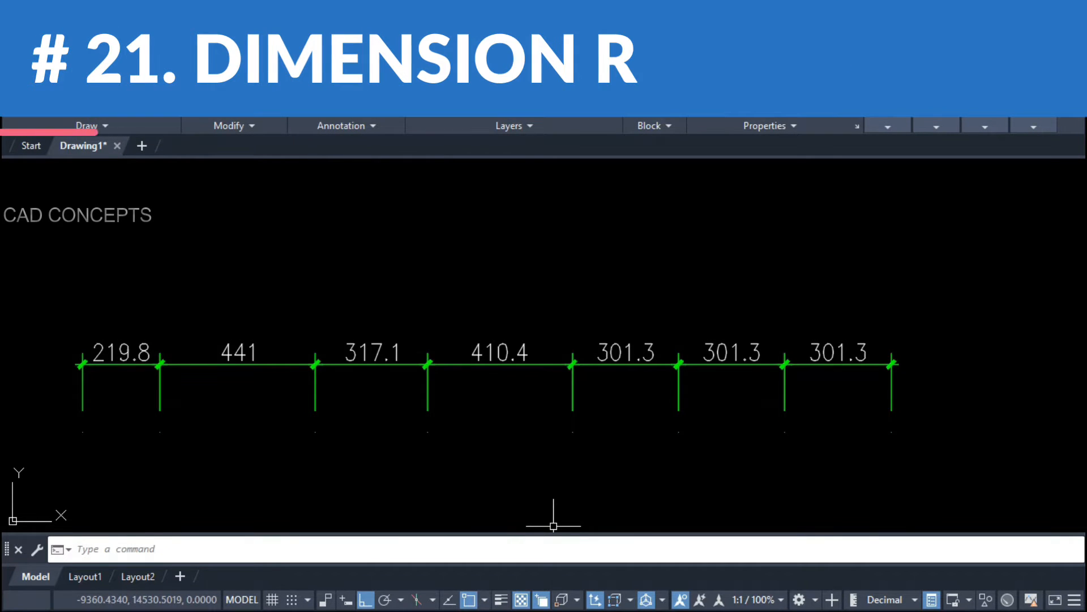
Step: Run DDP and set the sort mode to 'Value great to small'
middle_click_drag(553, 481, 580, 481)
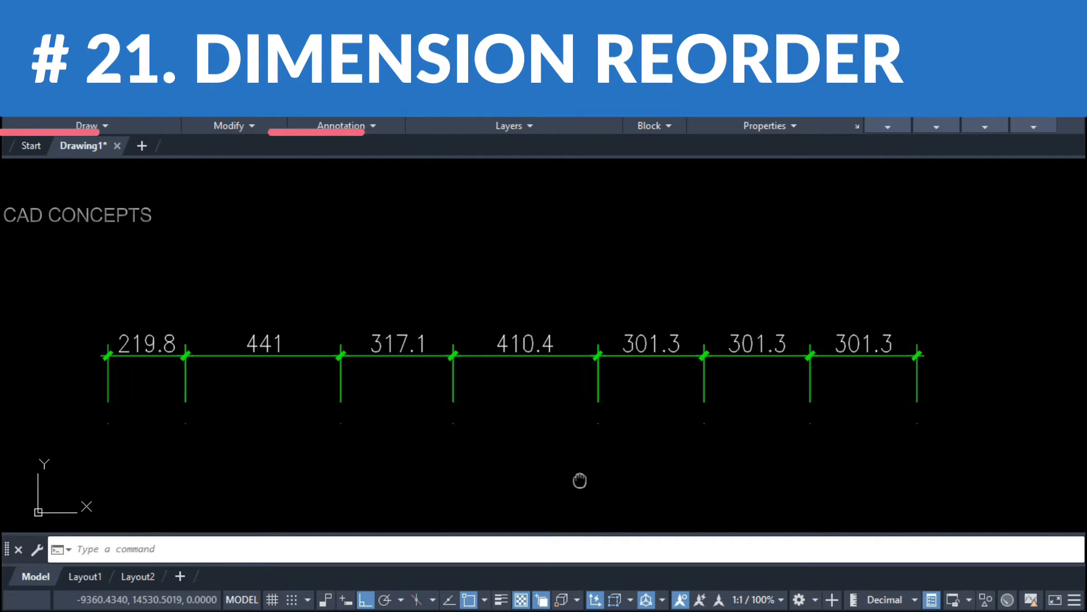
middle_click_drag(498, 459, 507, 451)
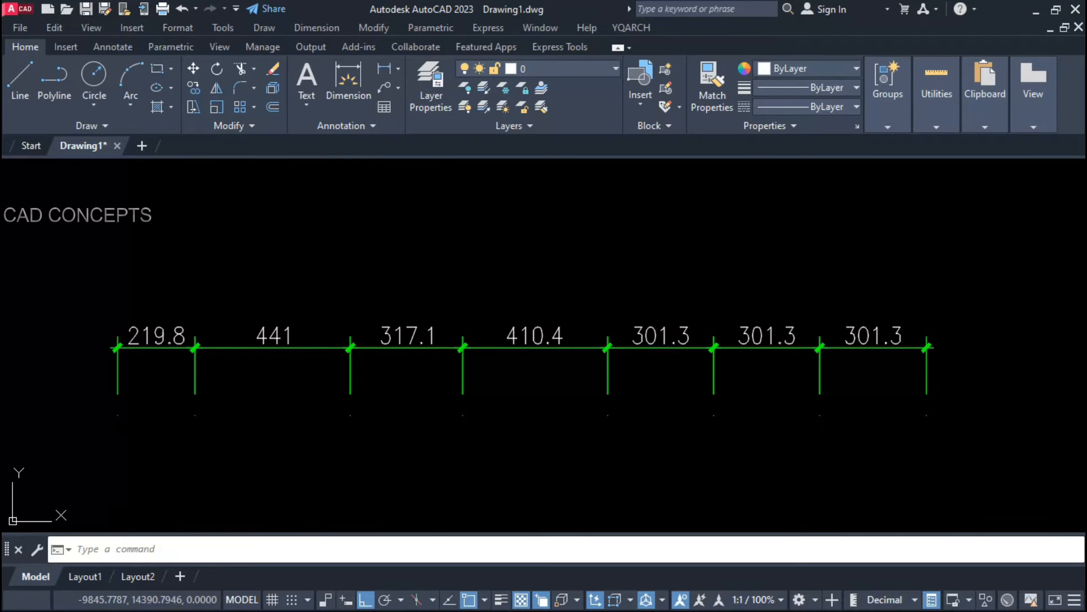
middle_click_drag(598, 405, 599, 401)
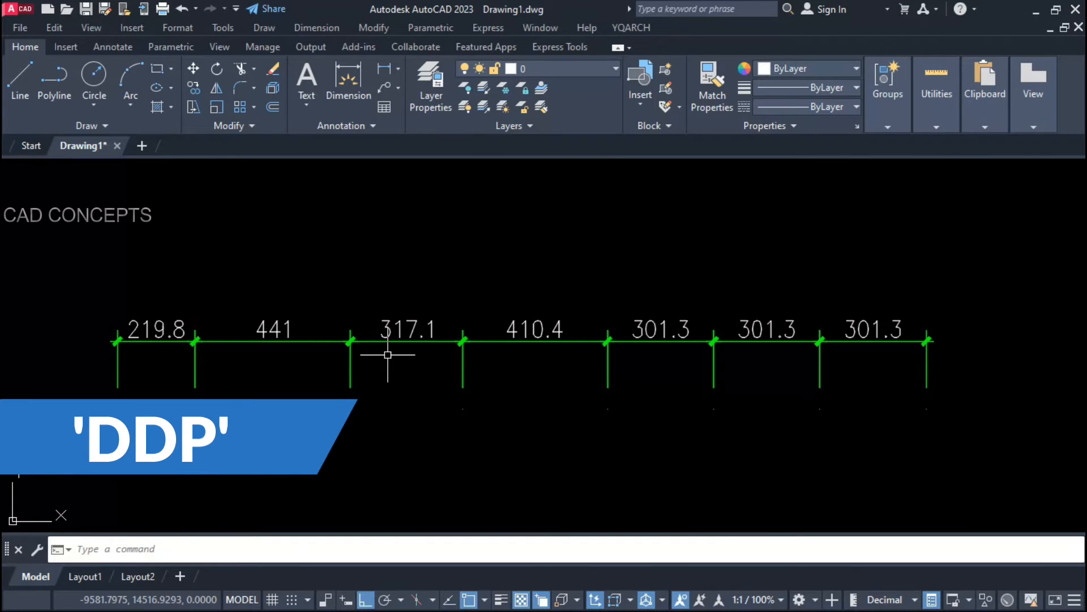
type("DDP")
key("Return")
left_click(248, 550)
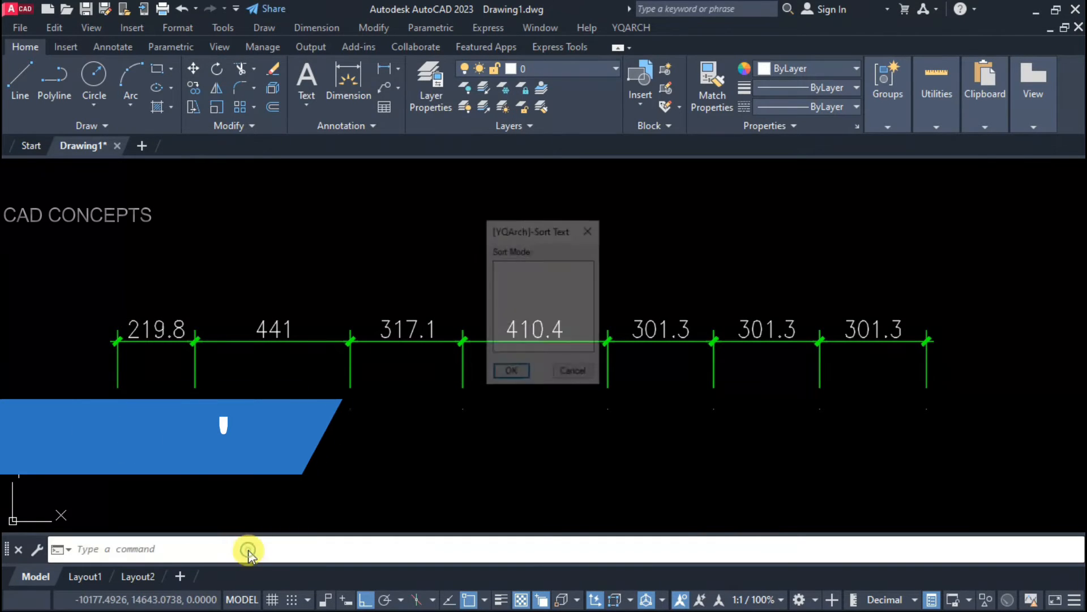
left_click_drag(513, 229, 514, 248)
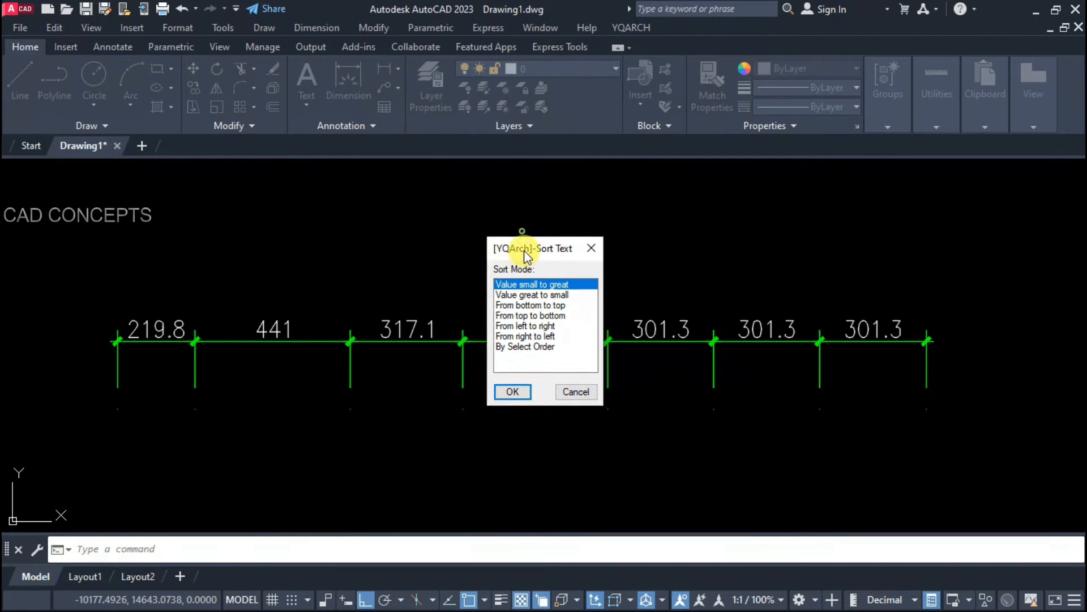
left_click(524, 298)
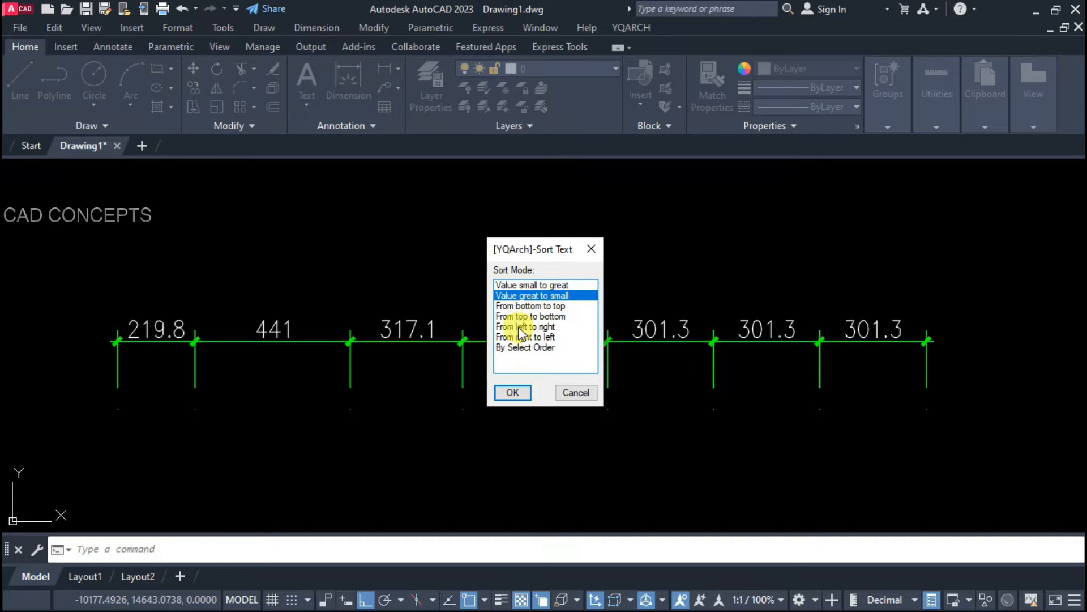
left_click(513, 391)
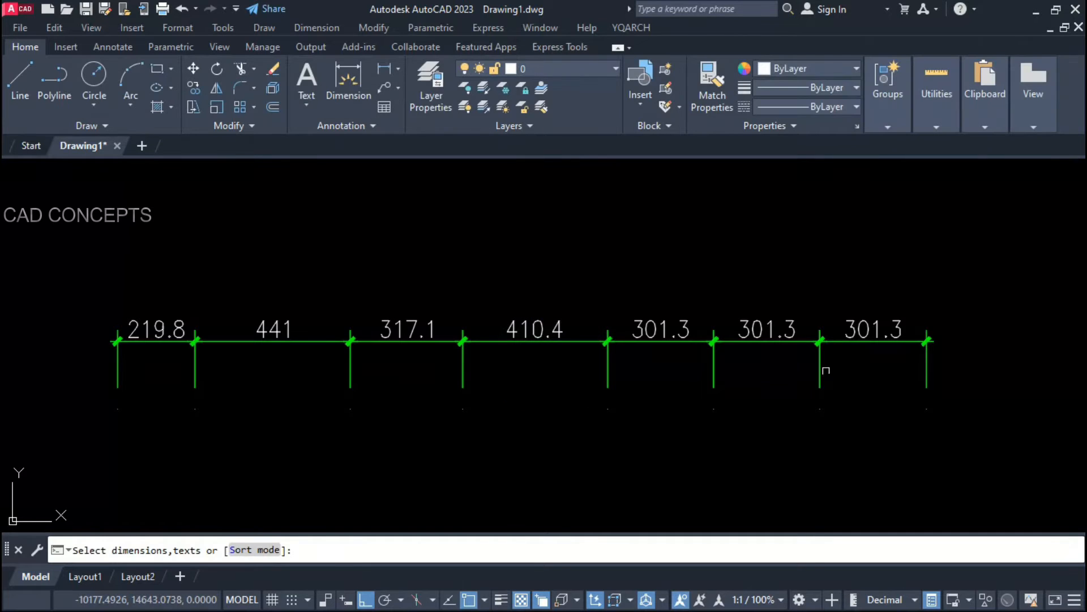
Step: Select the seven-dimension chain and place its descending copy below the original
left_click(995, 316)
left_click(97, 408)
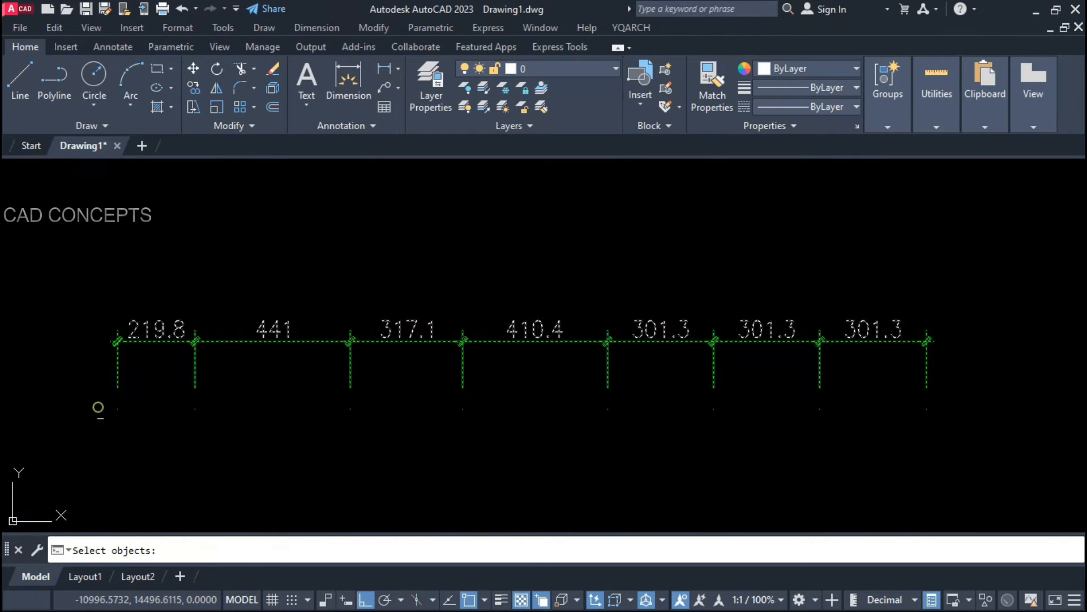
scroll(221, 386, "down", 3)
middle_click_drag(248, 465, 212, 318)
key("Return")
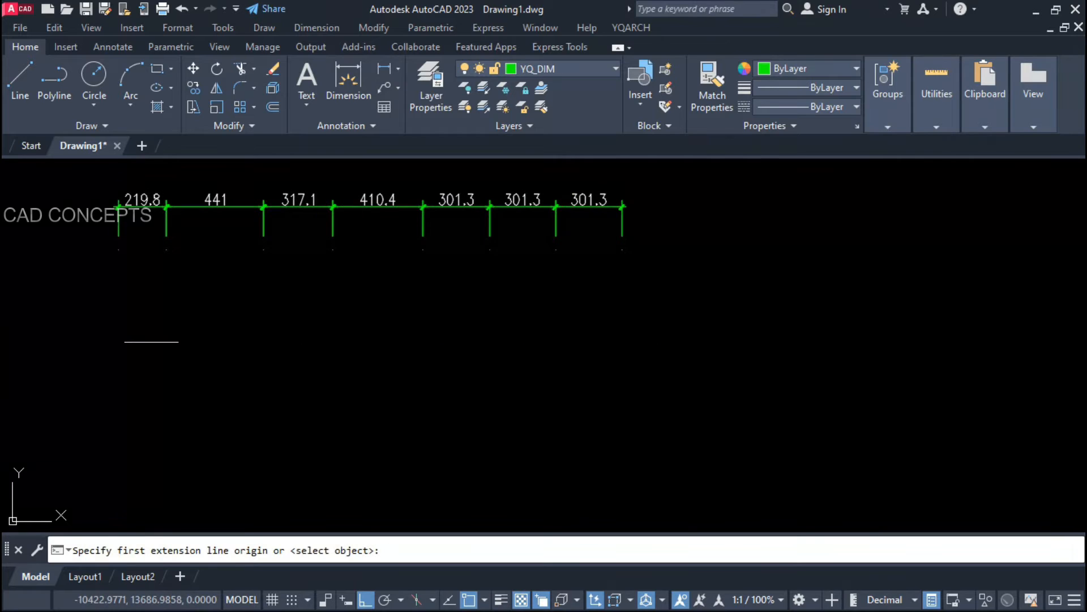
left_click(132, 329)
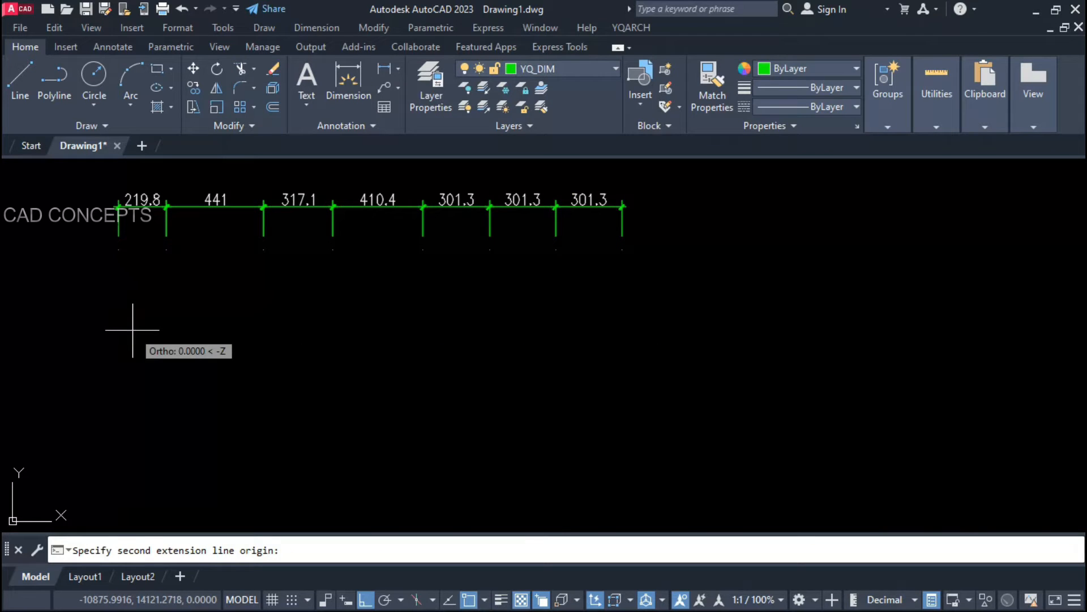
left_click(933, 335)
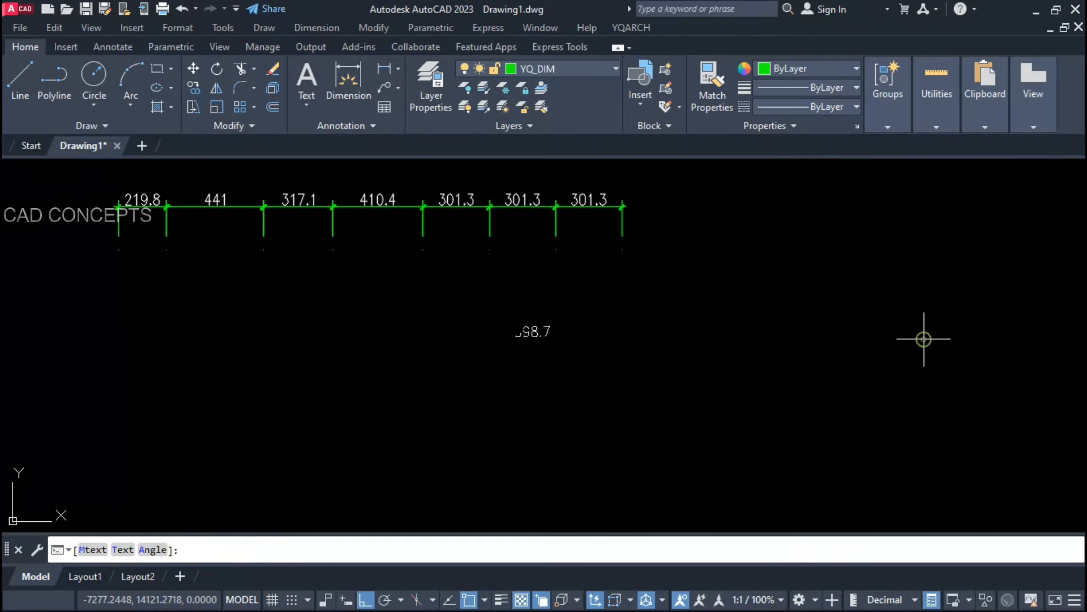
left_click(866, 314)
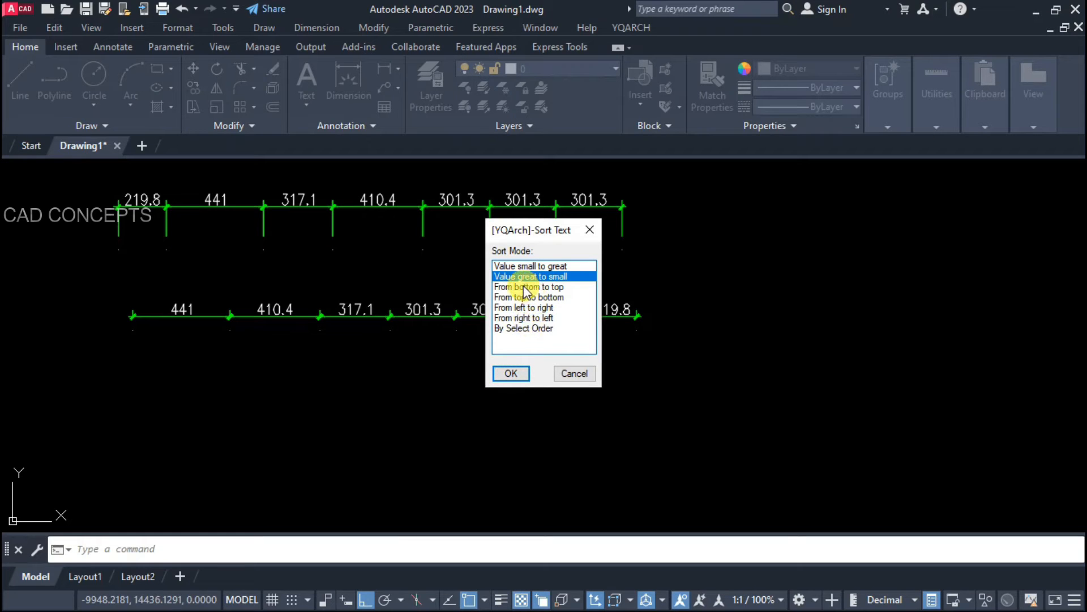
Step: Sort by 'Value small to great' and place the ascending row, 219.8 to 441, below the others
left_click(519, 266)
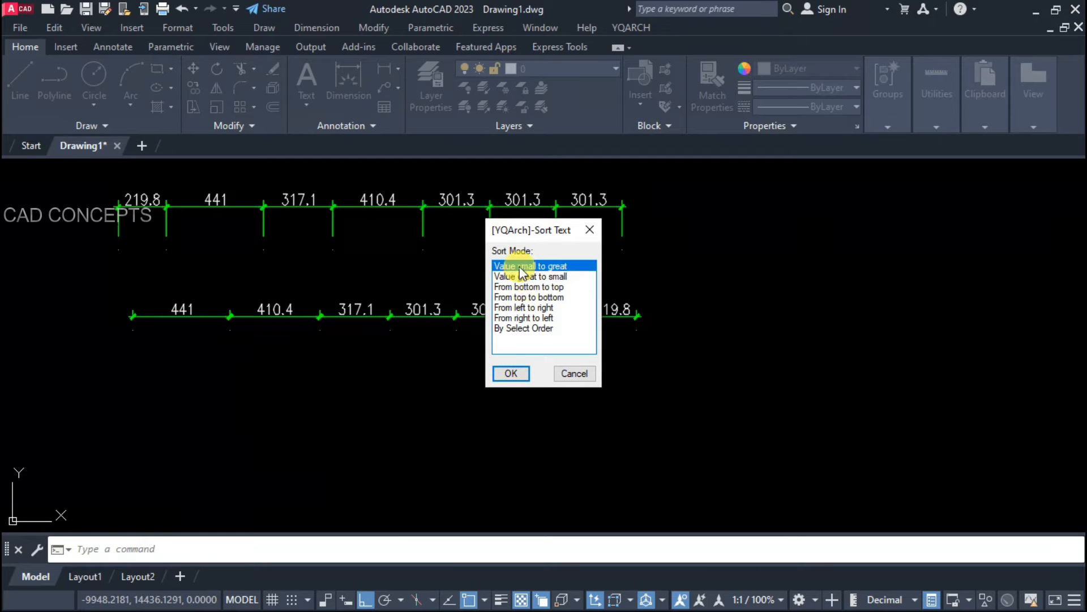
left_click(510, 373)
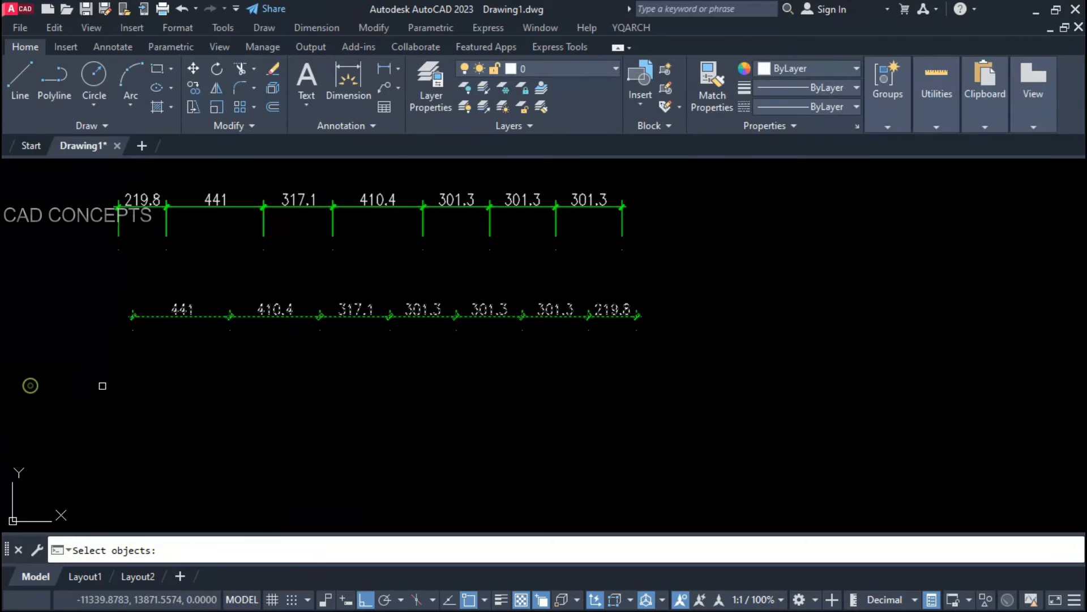
key("Return")
left_click(159, 383)
left_click(805, 383)
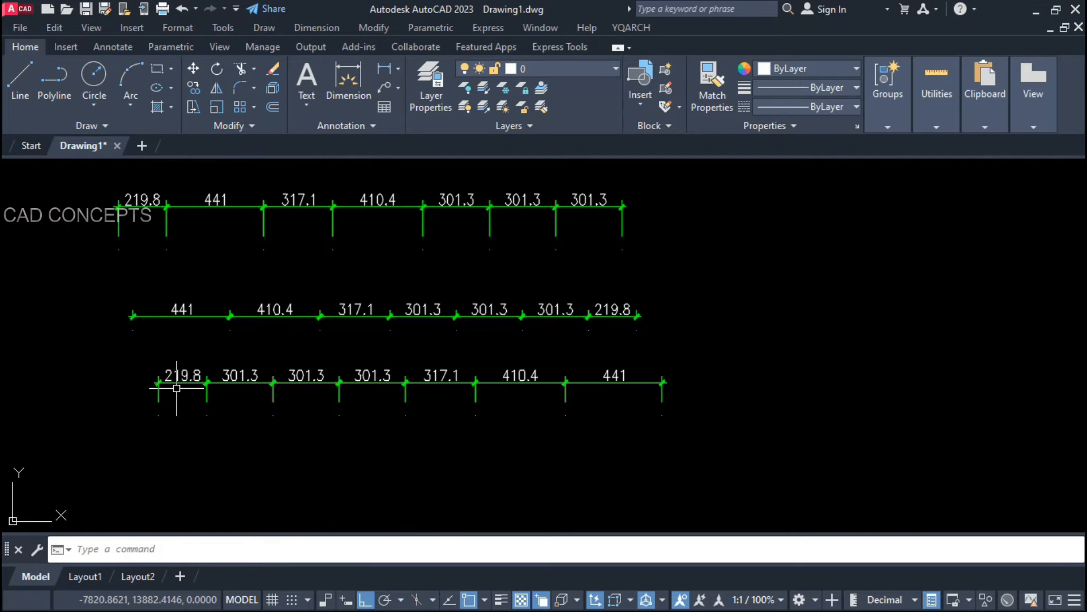
mouse_move(284, 388)
middle_mouse_down()
mouse_move(403, 447)
mouse_move(417, 432)
middle_mouse_up()
scroll(403, 445, "up", 2)
scroll(335, 391, "down", 2)
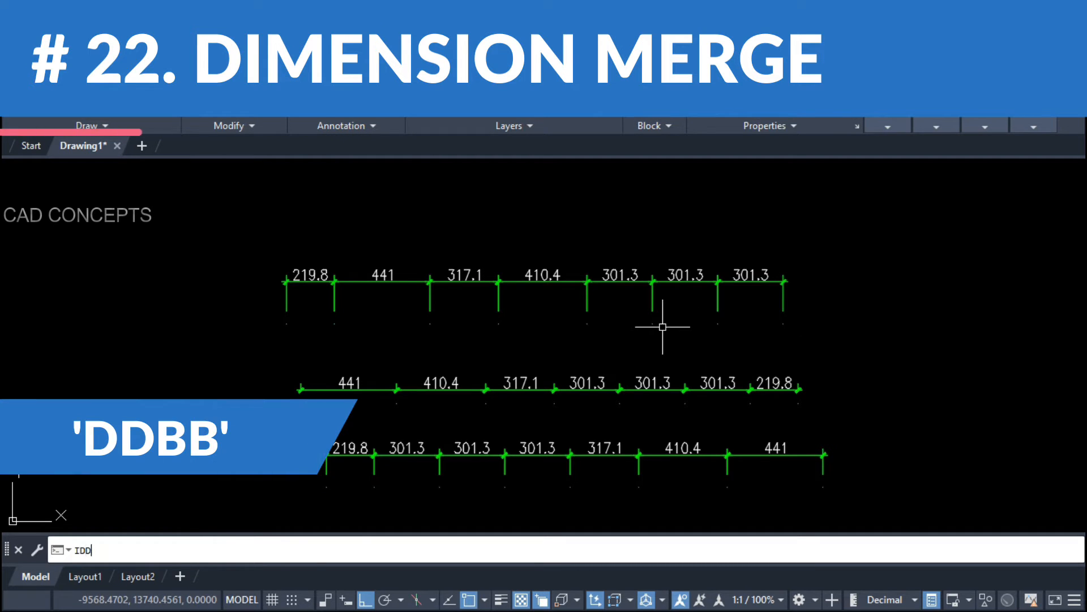
Step: Merge the top row with BB into a 2292.3 overall dimension above it
type("BB")
key("Return")
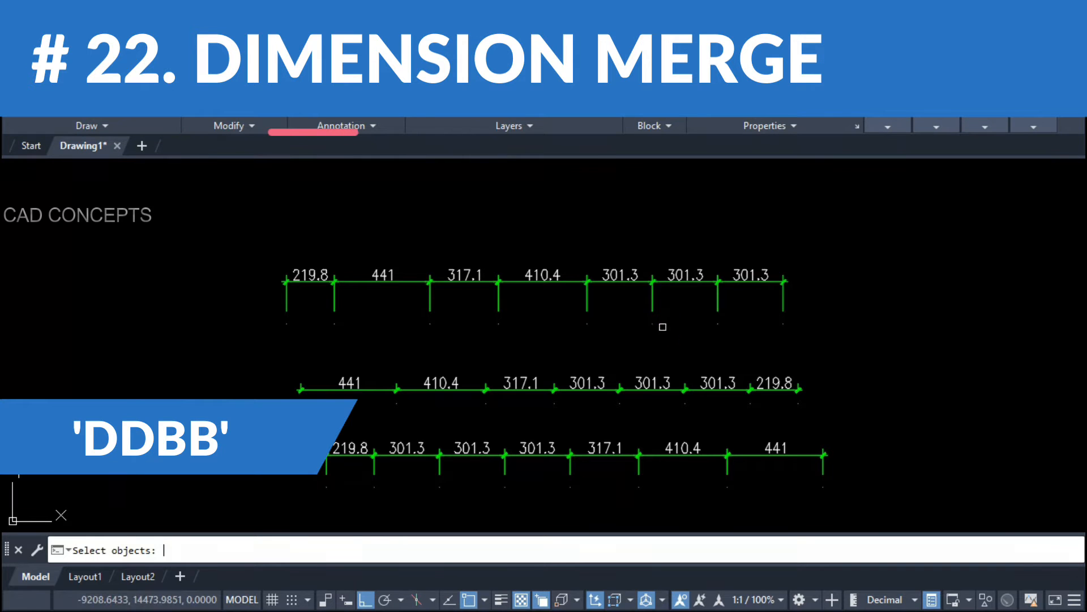
left_click(830, 256)
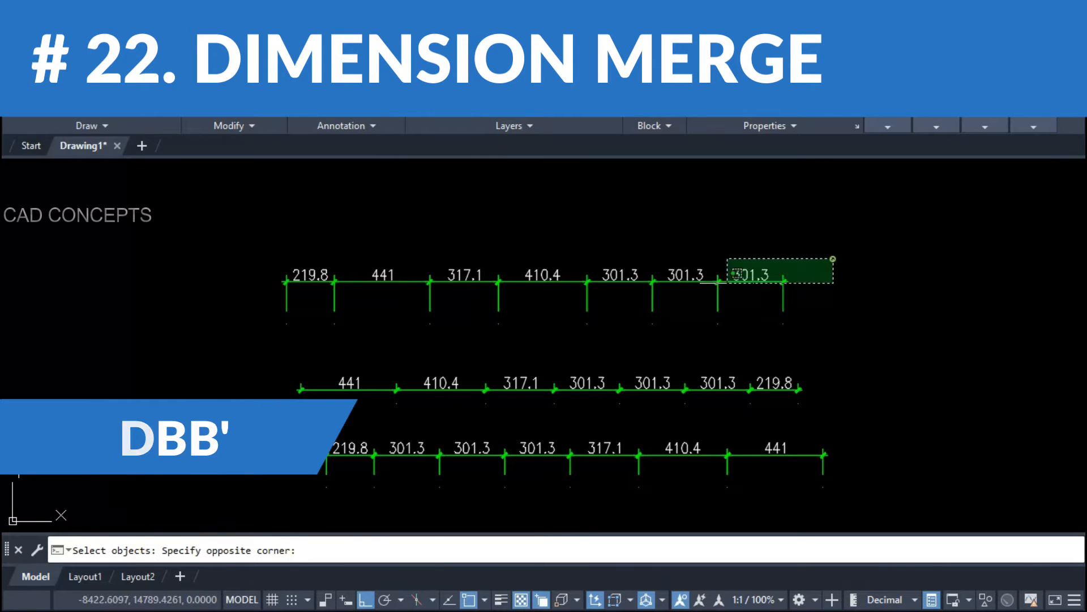
left_click(262, 306)
key("Return")
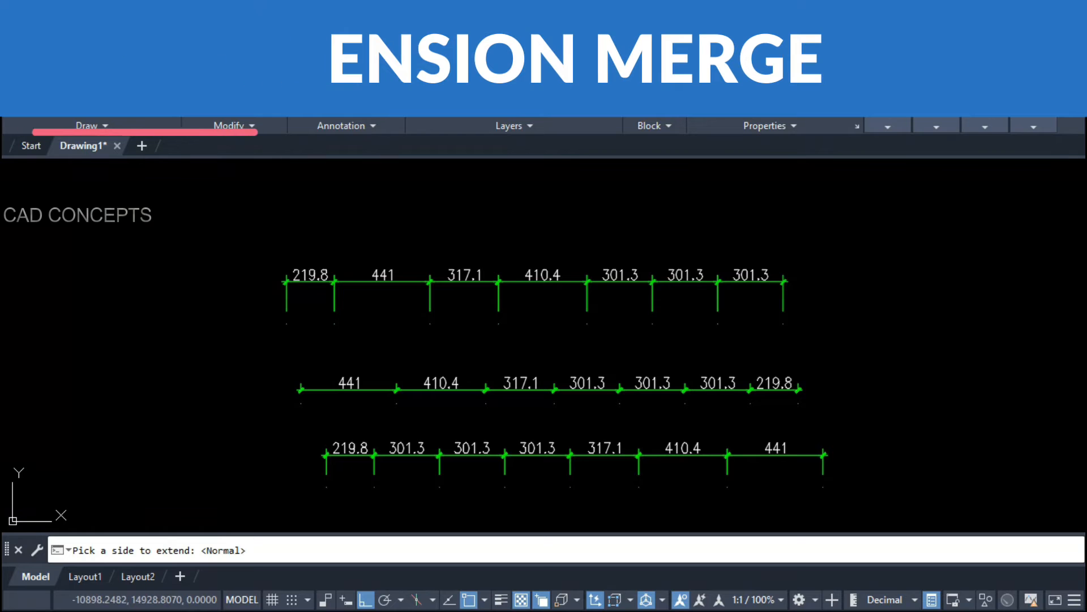
left_click(289, 252)
Step: Merge the middle and bottom rows into 2292.2 overall dimensions
key("Return")
left_click(874, 370)
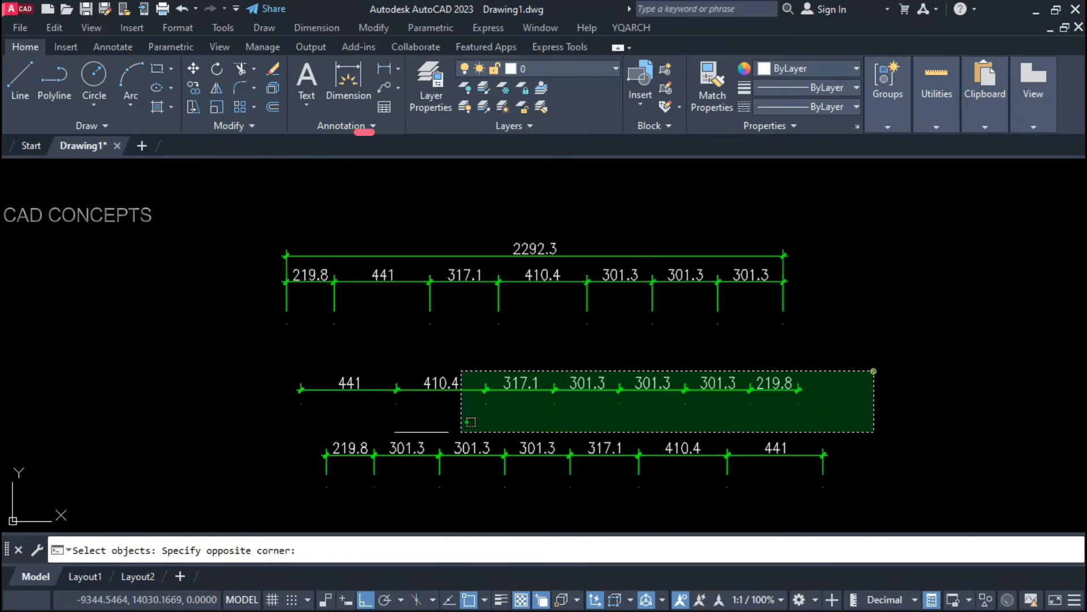
left_click(160, 433)
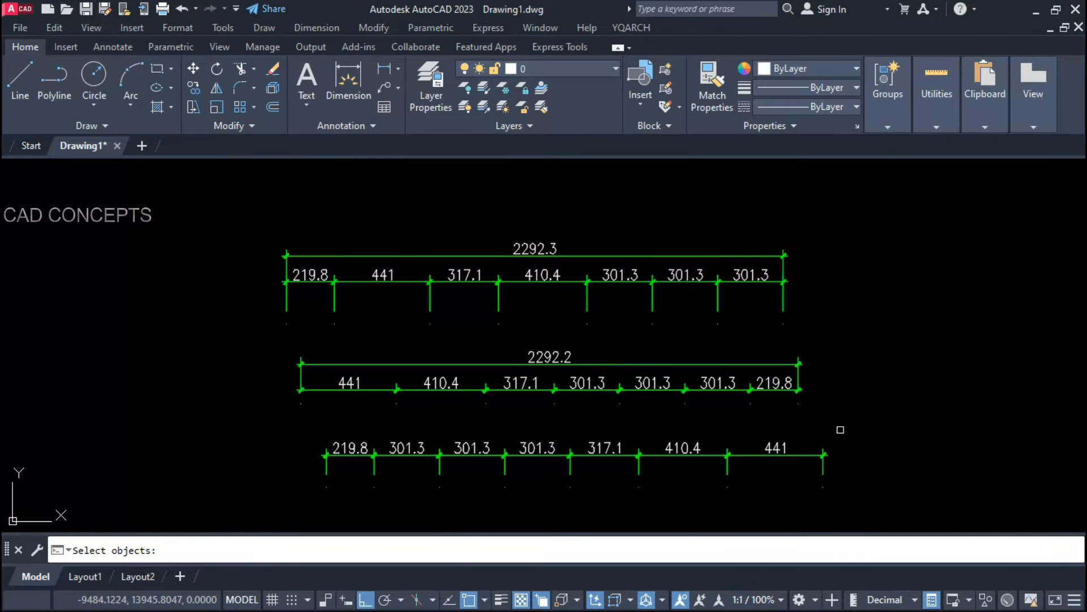
left_click(873, 428)
left_click(330, 483)
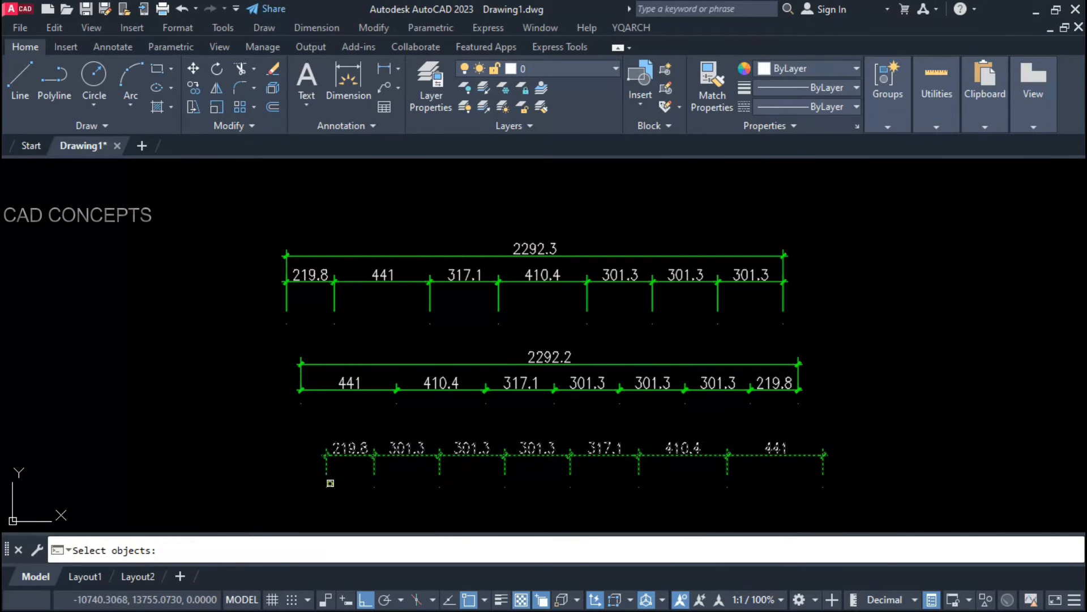
key("Return")
left_click(445, 491)
Step: Check the properties of the bottom, middle and top overall dimensions
left_click(575, 481)
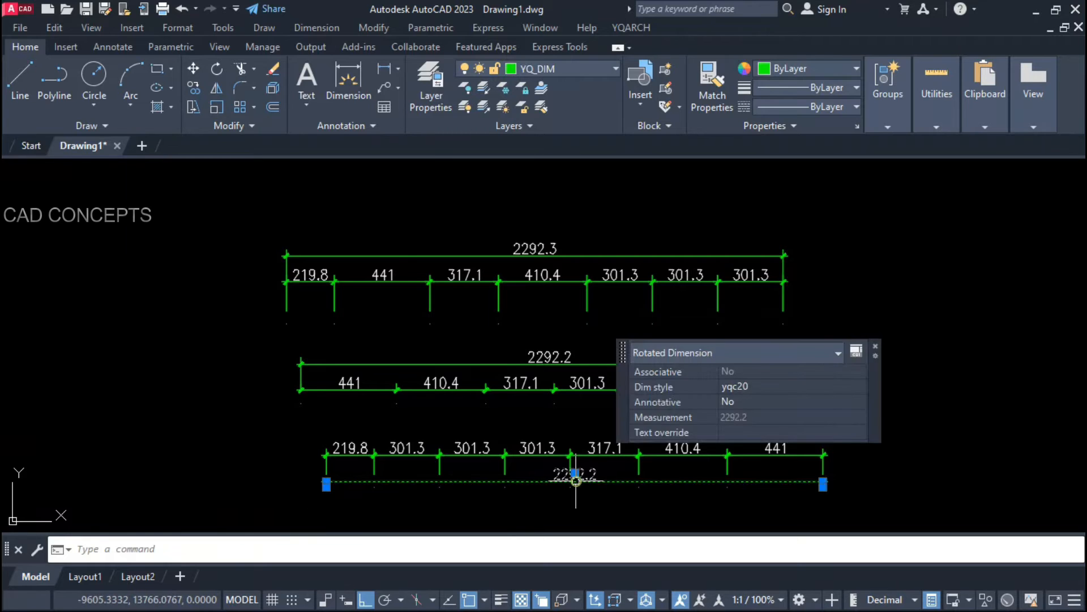
key("Escape")
left_click(556, 362)
key("Escape")
left_click(535, 263)
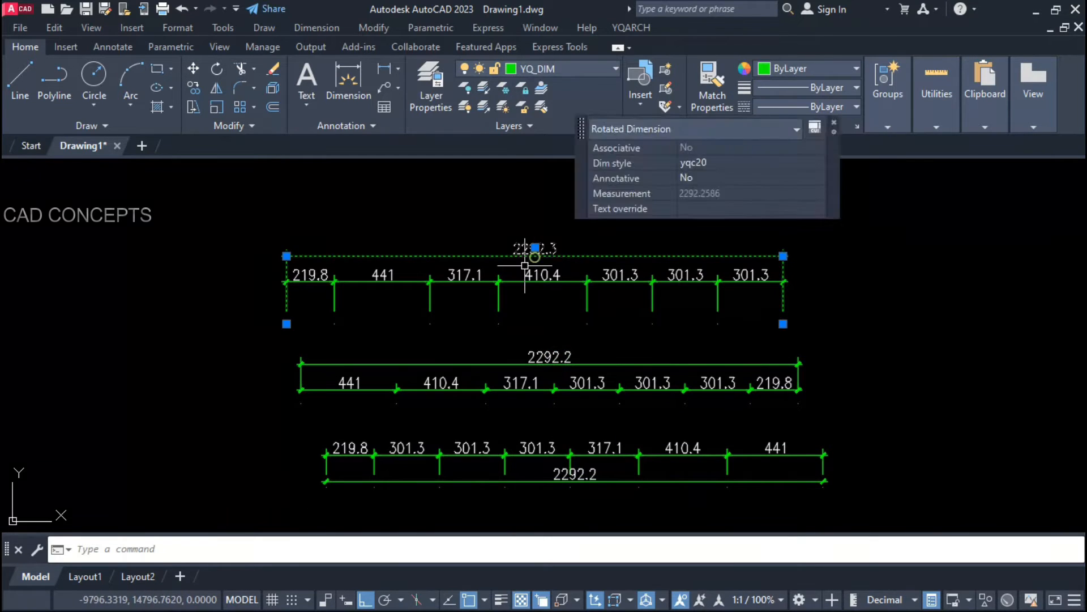
key("Escape")
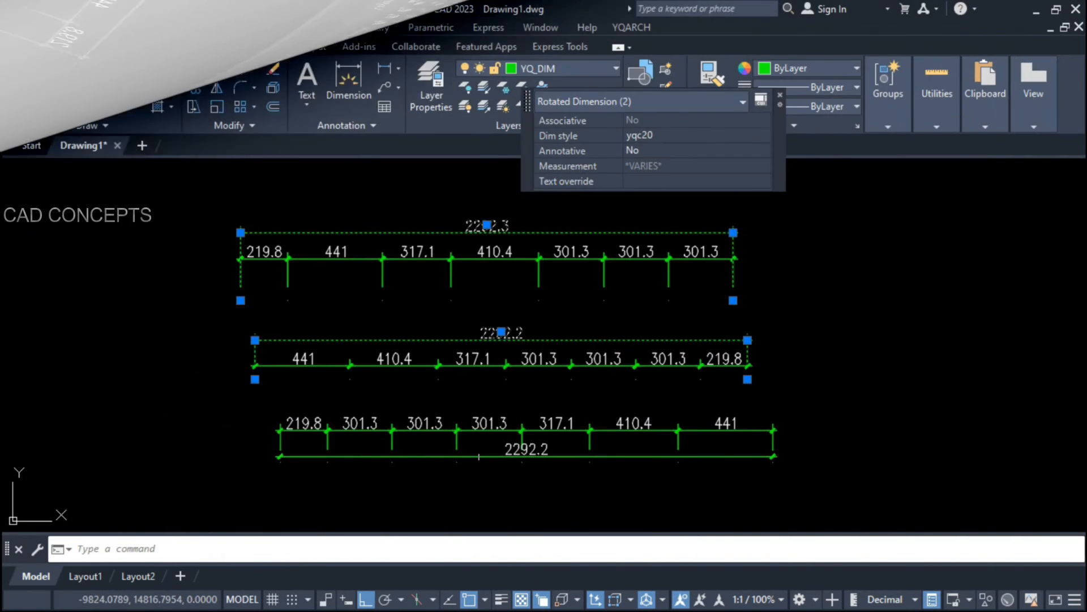
Step: Delete the three overall dimensions and erase the middle dimension chain
left_click(484, 453)
key("Delete")
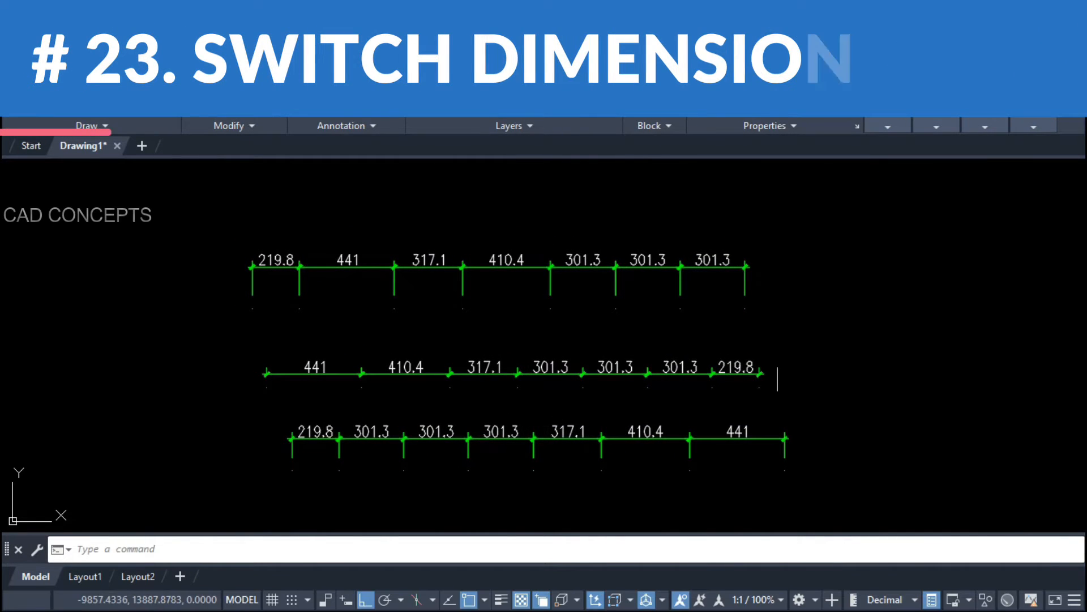
left_click_drag(861, 326, 162, 403)
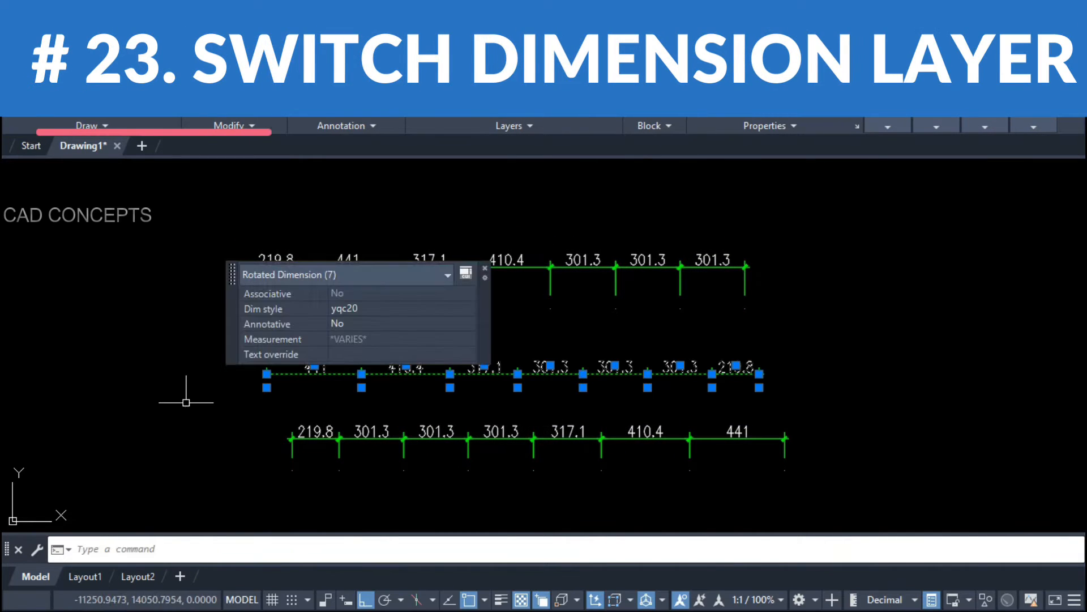
type("e")
key("Return")
middle_click_drag(364, 395, 391, 385)
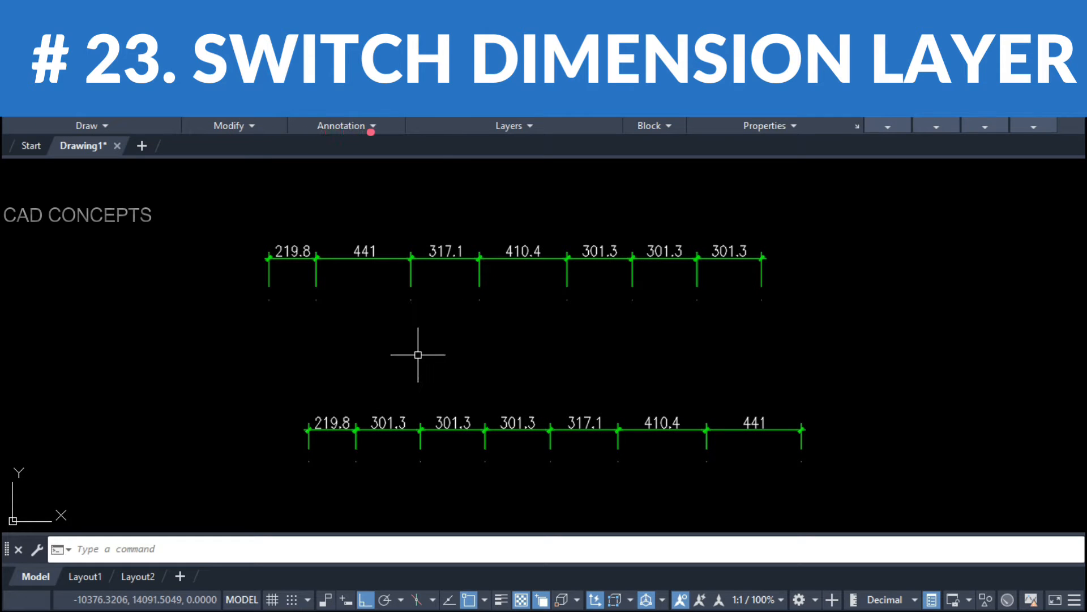
Step: Move the top dimension chain onto layer YQ_DIM4 with DDER
type("dder")
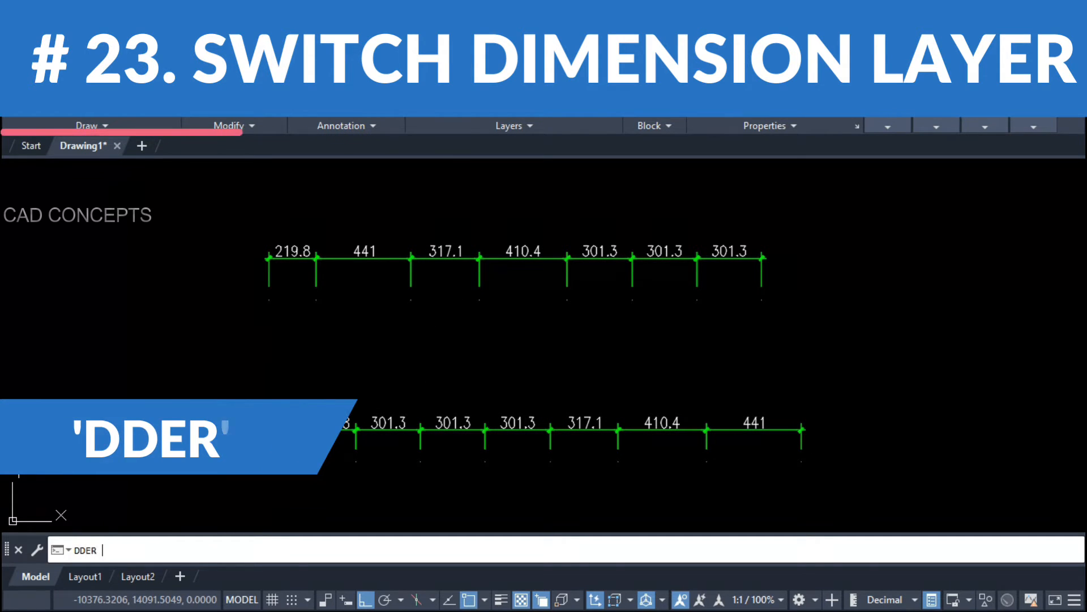
key("Return")
left_click_drag(517, 226, 905, 229)
left_click(893, 287)
left_click(892, 280)
left_click(891, 295)
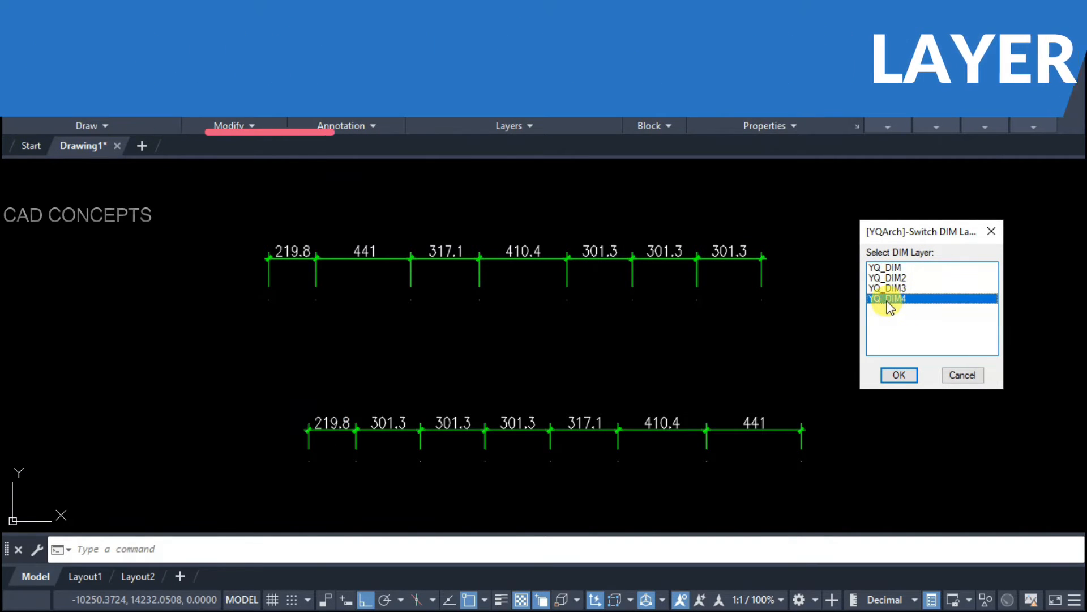
left_click(899, 375)
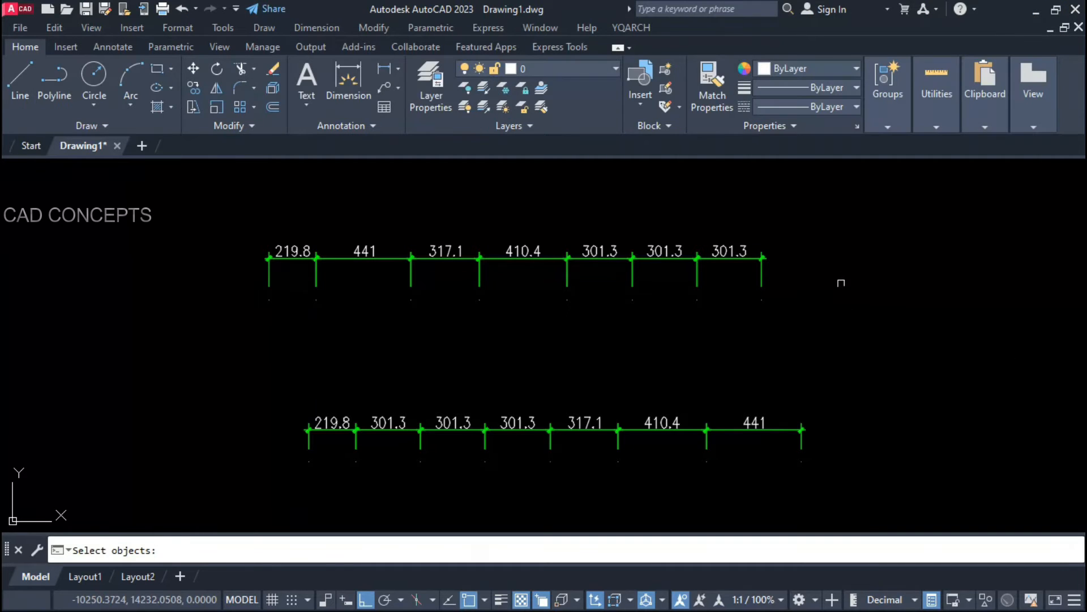
left_click(837, 245)
left_click(164, 383)
key("Return")
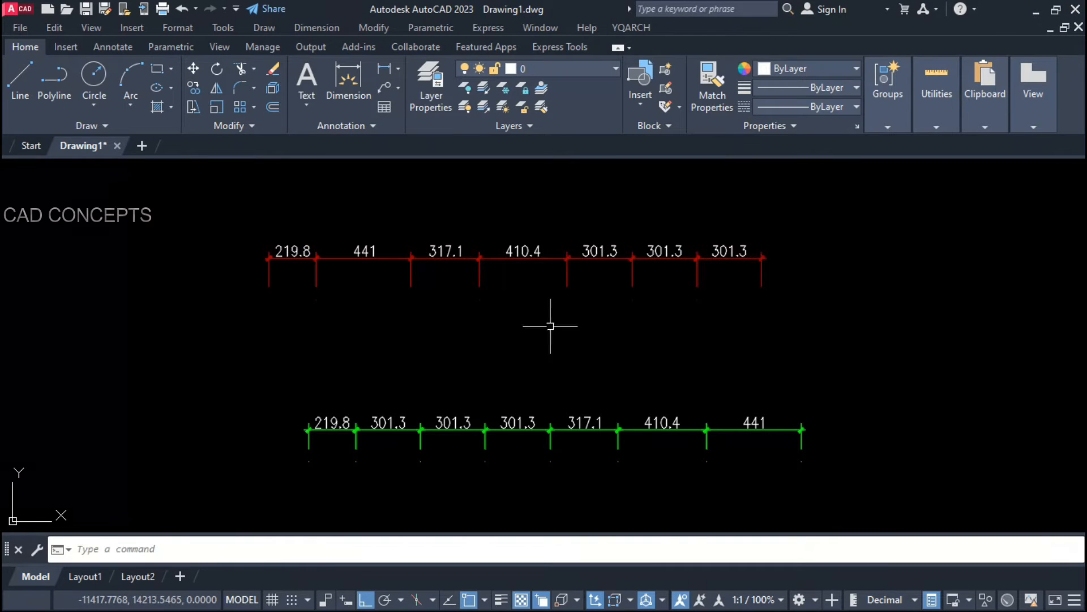
Step: Move the bottom dimension chain onto the chosen dimension layer
key("Return")
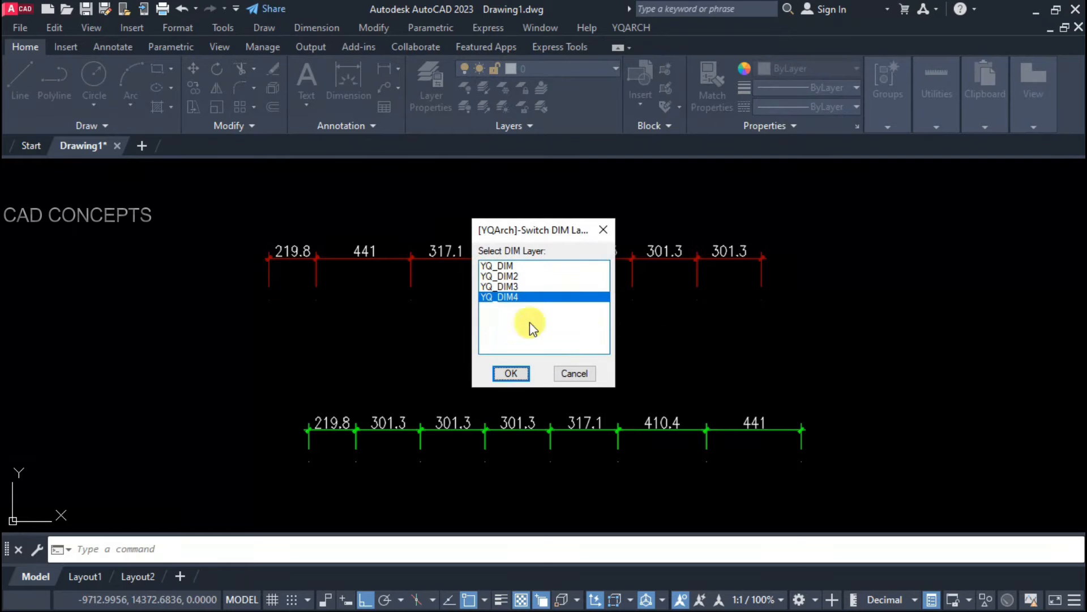
left_click(510, 372)
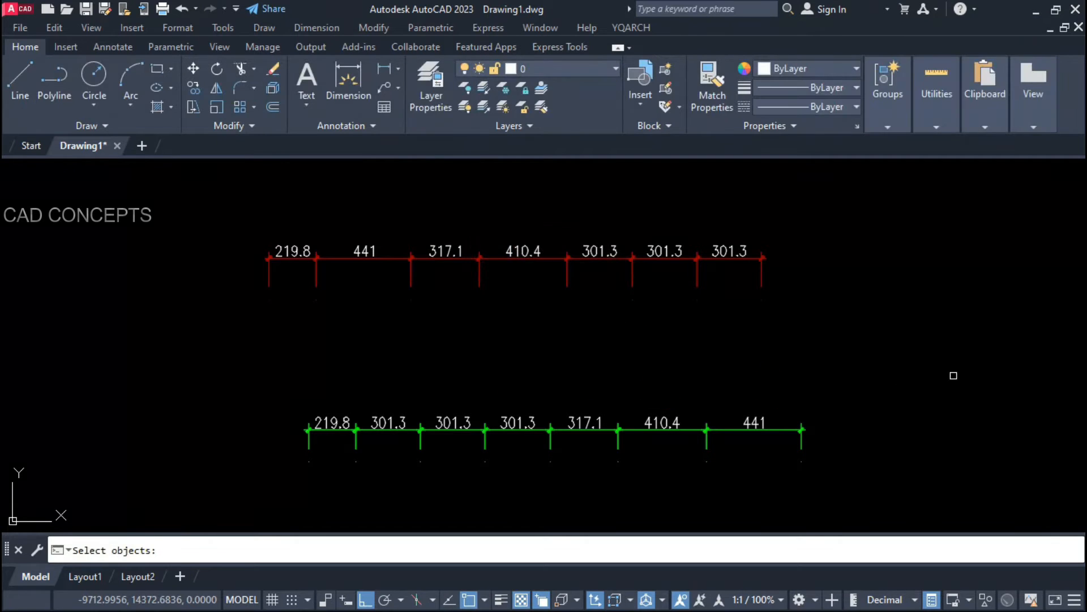
left_click(954, 376)
left_click(168, 477)
key("Return")
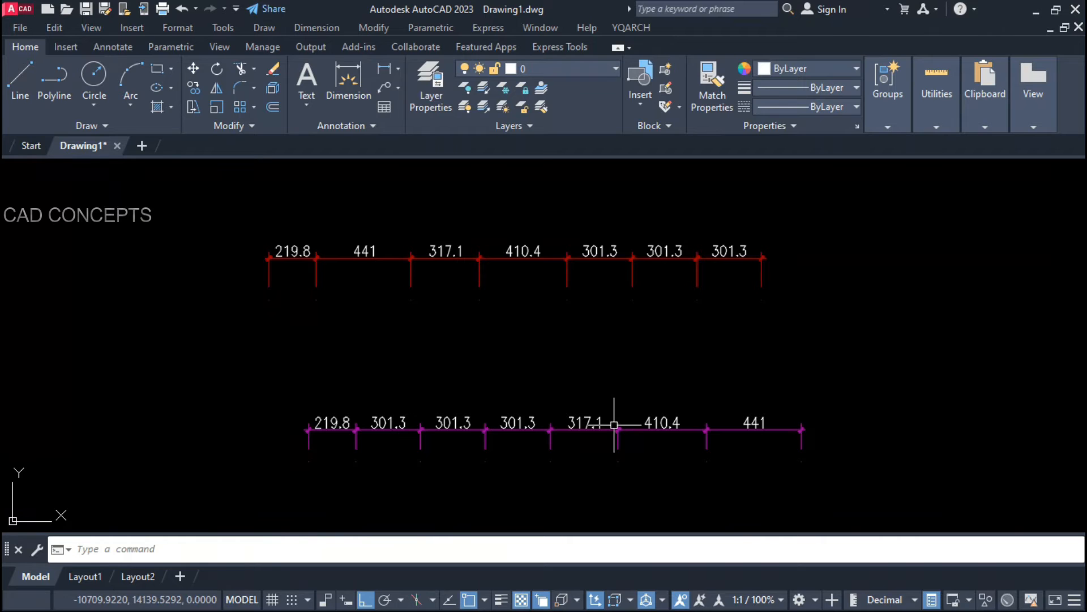
Step: Switch the top dimension chain to layer YQ_DIM2
key("Return")
left_click(499, 276)
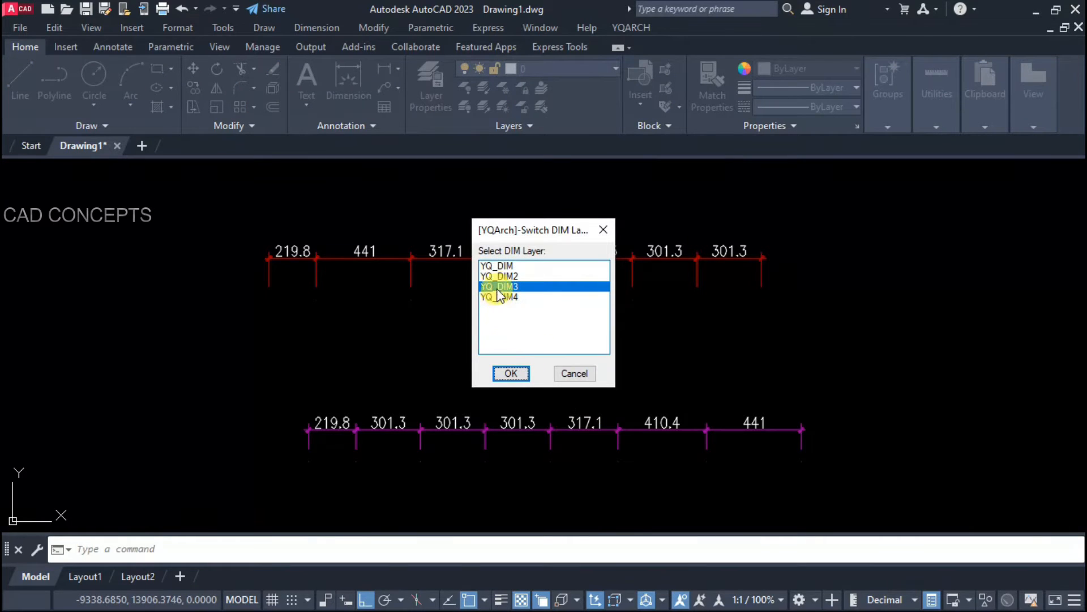
left_click(505, 371)
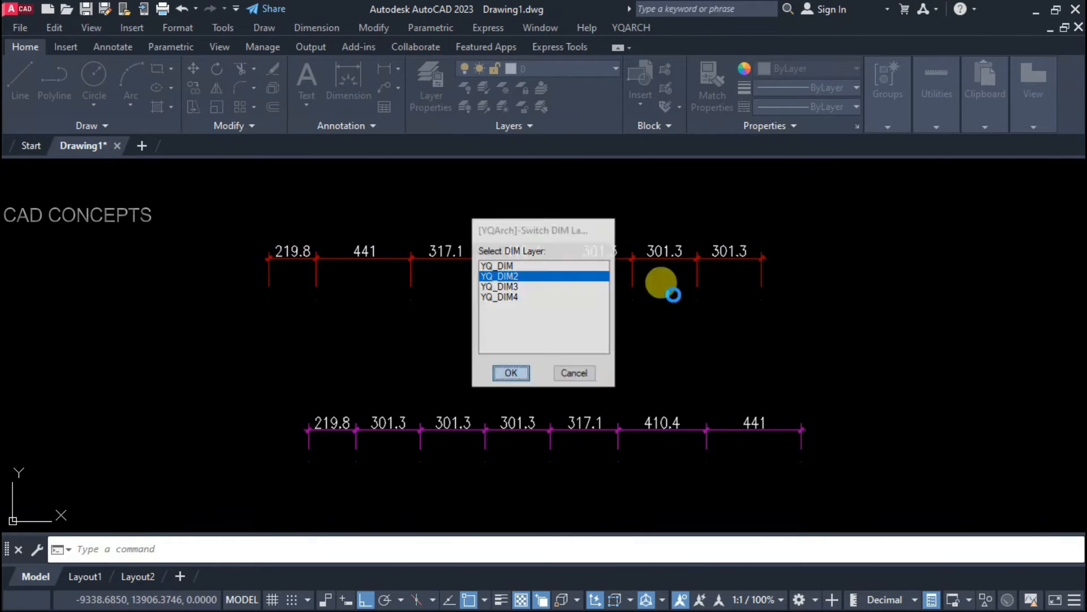
left_click(836, 199)
left_click(154, 316)
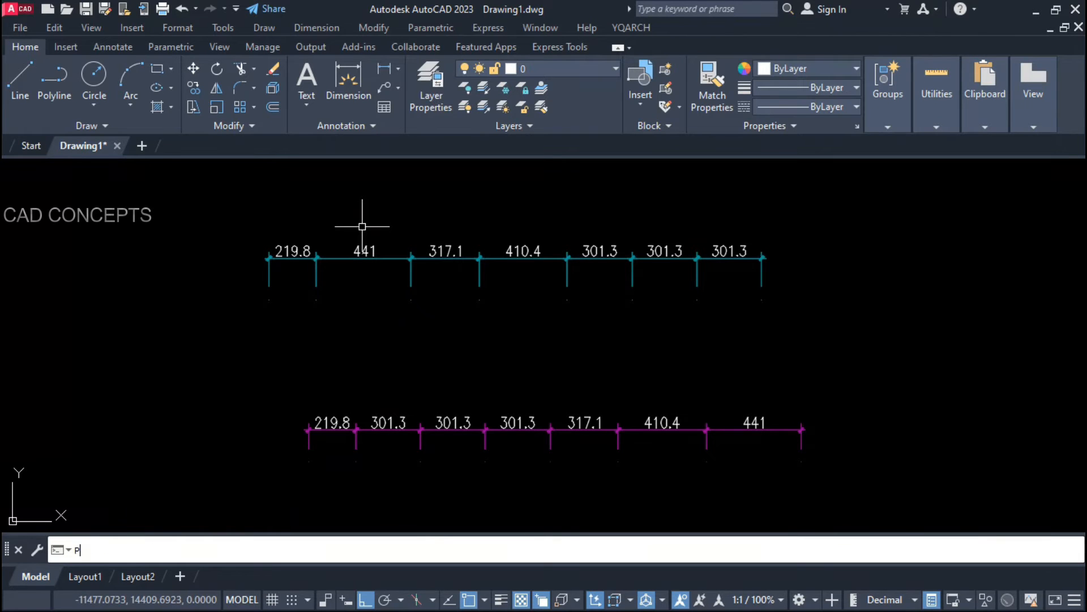
Step: Draw a stepped polyline with a 415-long horizontal segment and a final vertical leg
type("L")
key("Return")
left_click(182, 218)
left_click(91, 218)
left_click(91, 355)
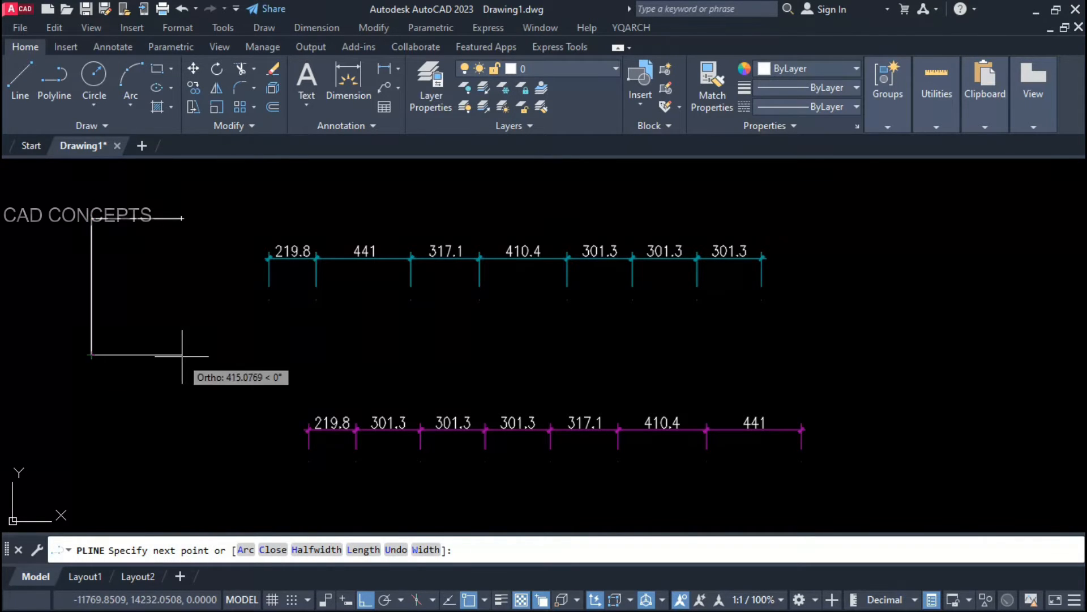
left_click(182, 355)
left_click(170, 432)
key("Return")
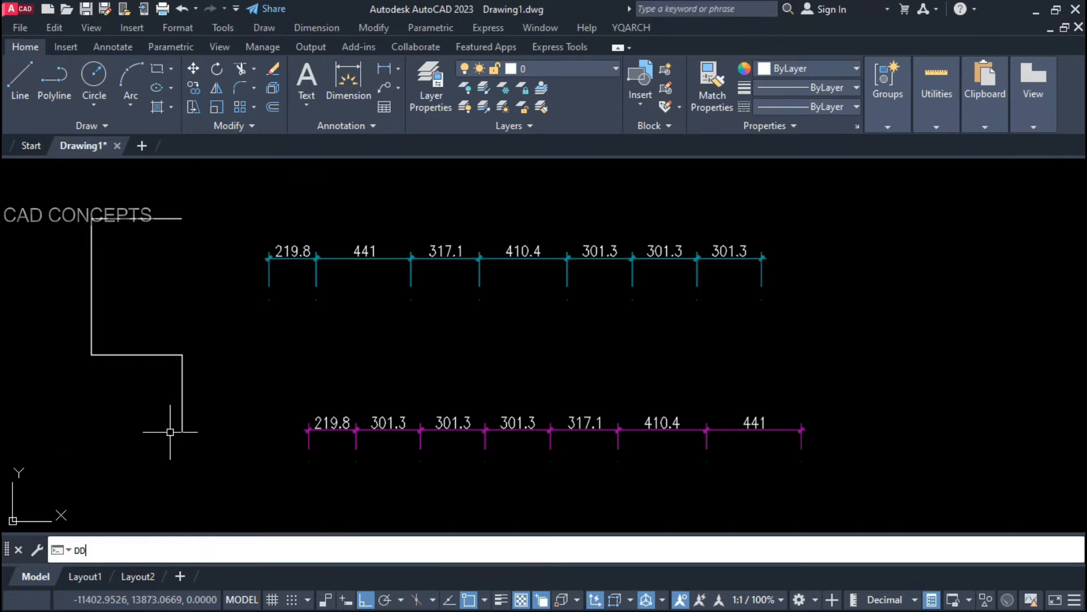
Step: Dimension every side of the stepped polyline with DD, running it twice
type("DD")
key("Return")
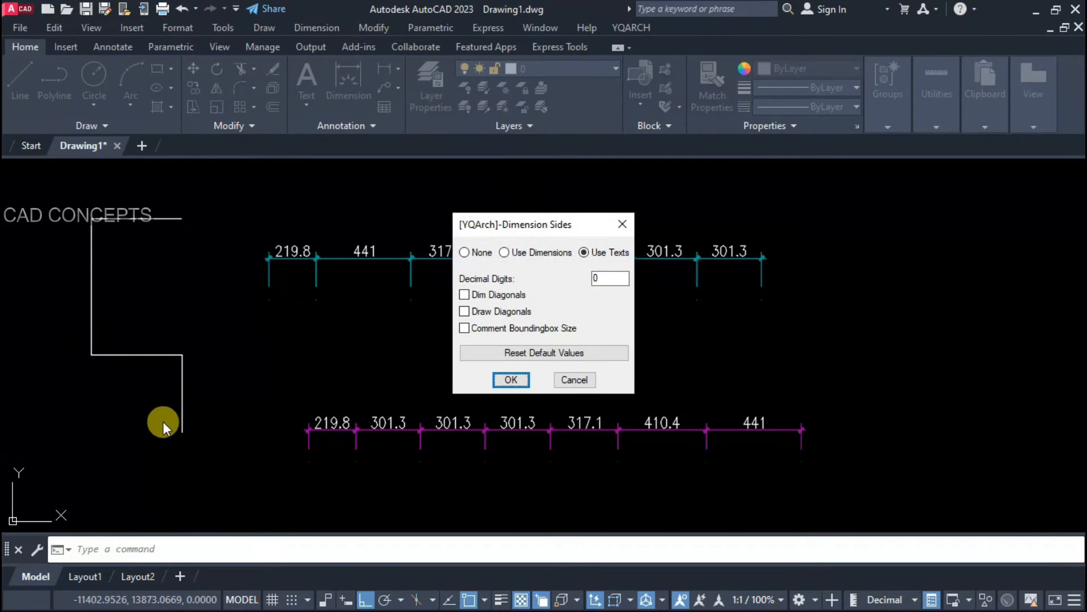
key("Return")
left_click(108, 326)
left_click(51, 397)
key("Return")
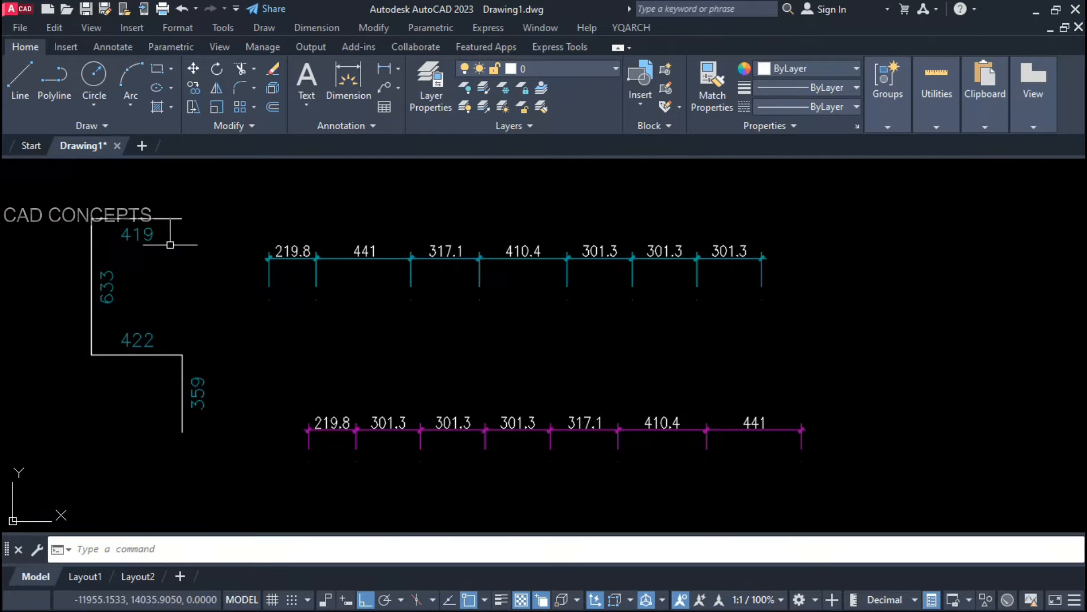
key("Return")
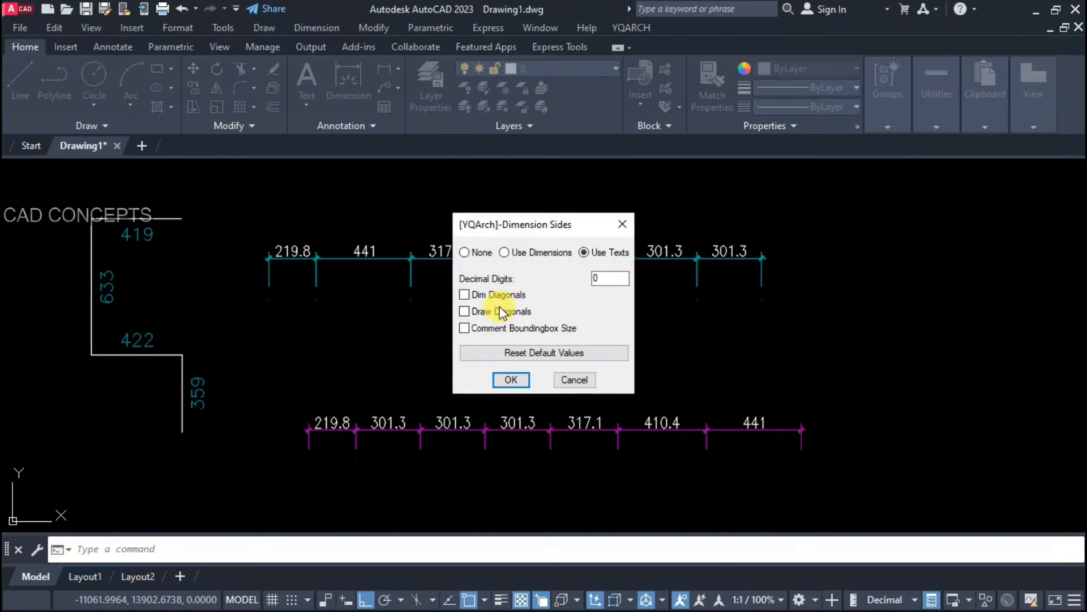
left_click(502, 383)
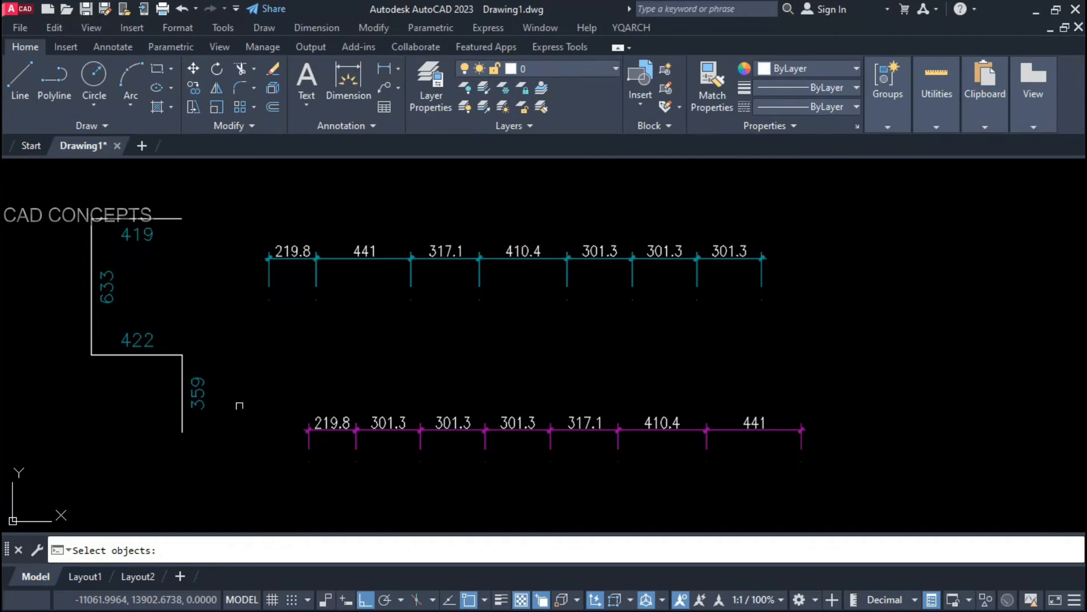
left_click(172, 356)
key("Return")
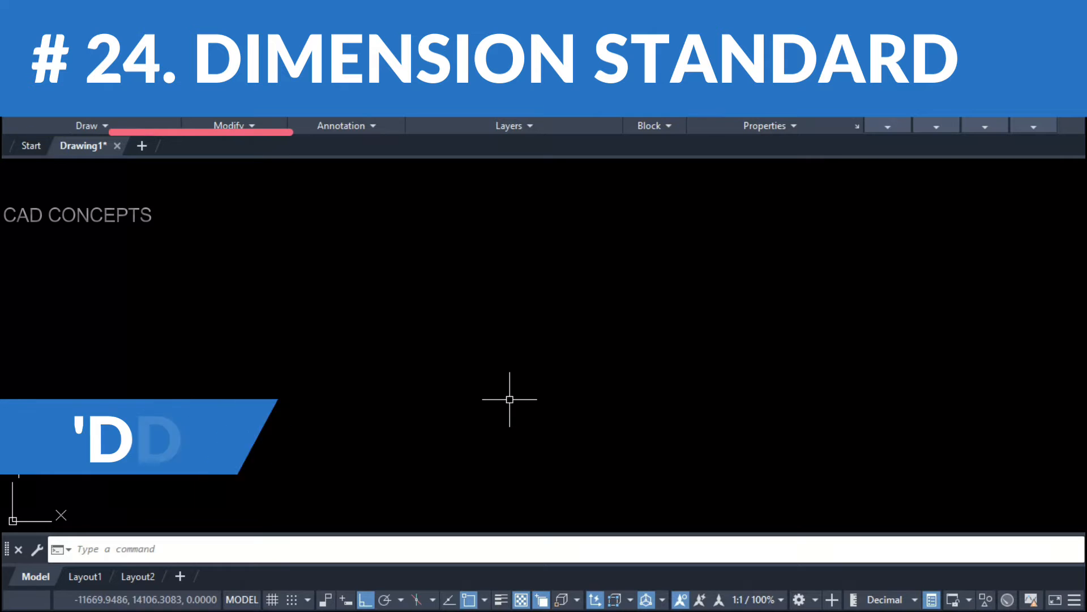
Step: Make yqa5 the current dimension style with DDS
type("DDS")
key("Return")
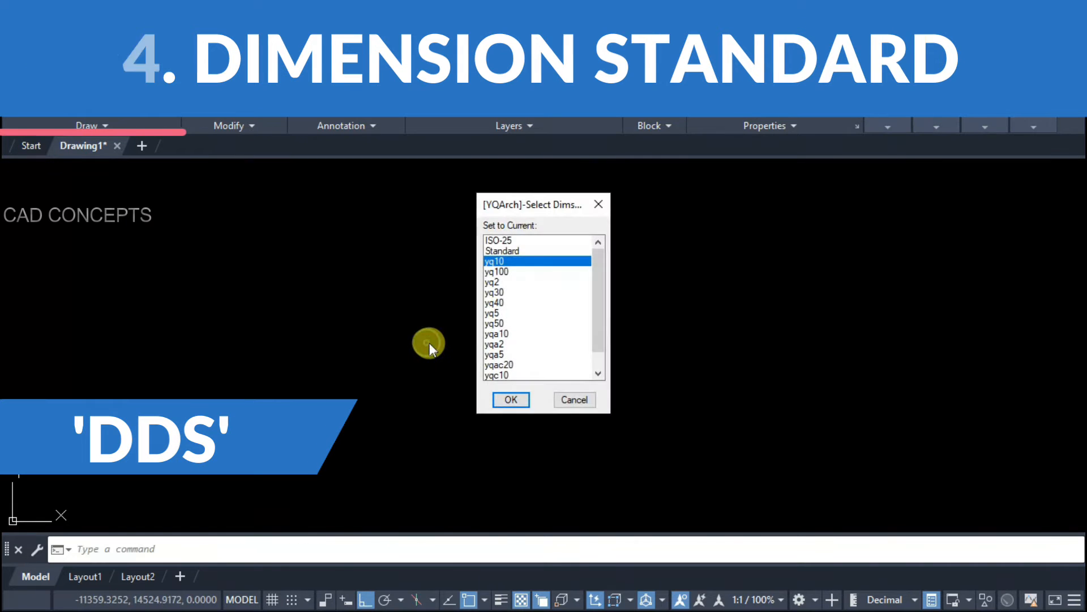
left_click(511, 250)
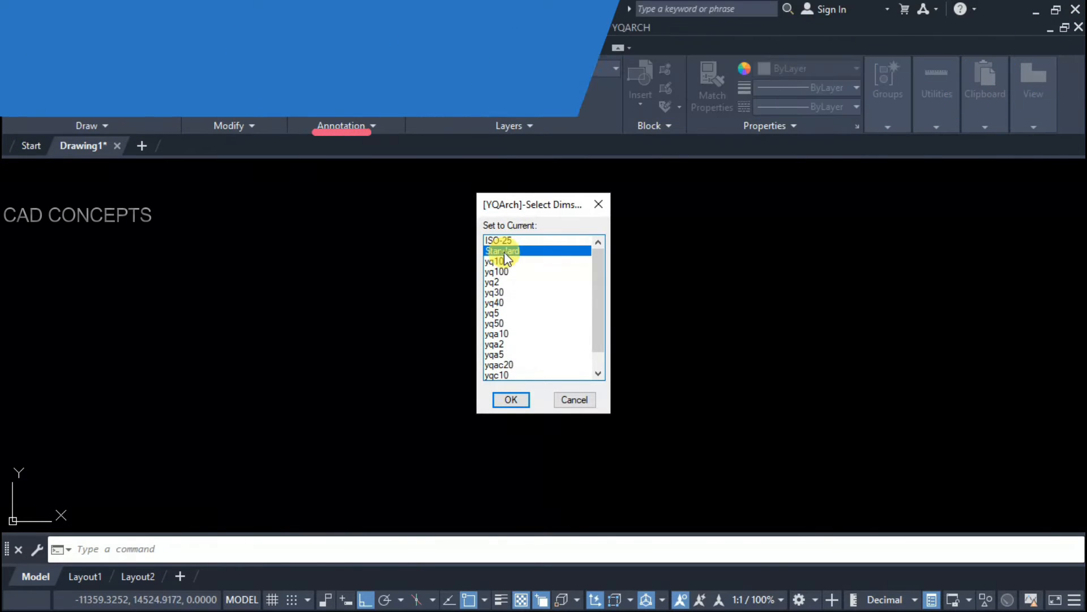
mouse_move(597, 277)
left_mouse_down()
mouse_move(596, 334)
mouse_move(600, 261)
left_mouse_up()
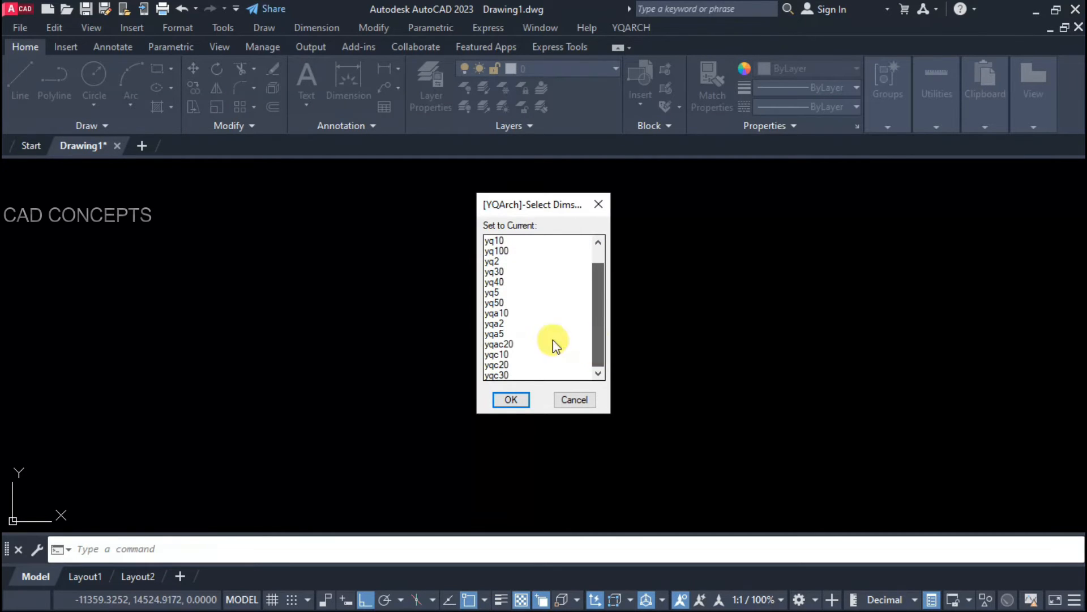
left_click(501, 335)
left_click(500, 398)
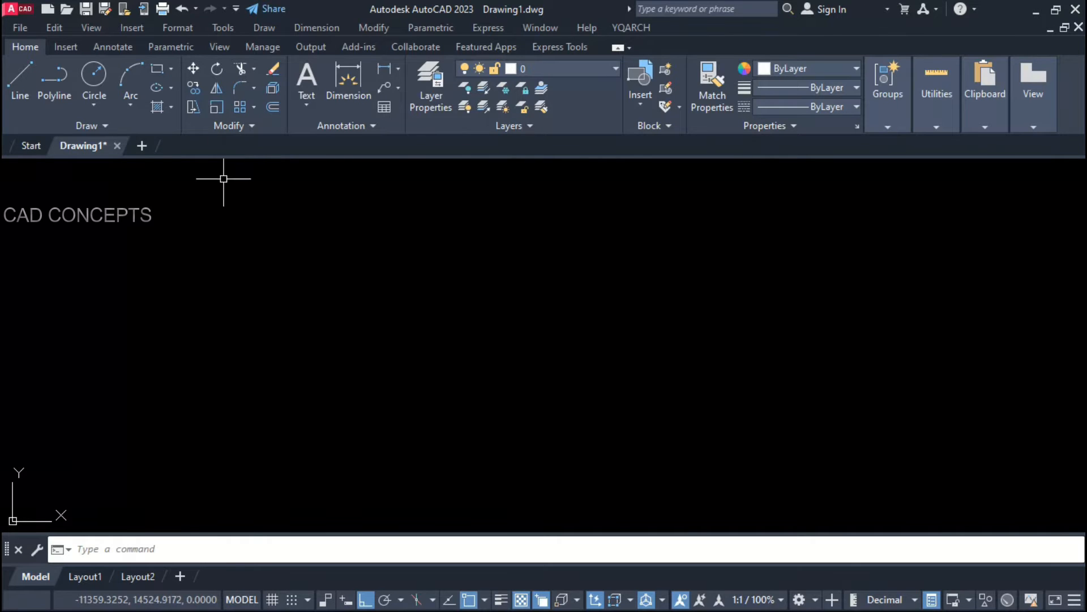
Step: Add a 1557 linear dimension between the two upper points
left_click(236, 257)
left_click(569, 259)
left_click(385, 226)
scroll(393, 251, "up", 5)
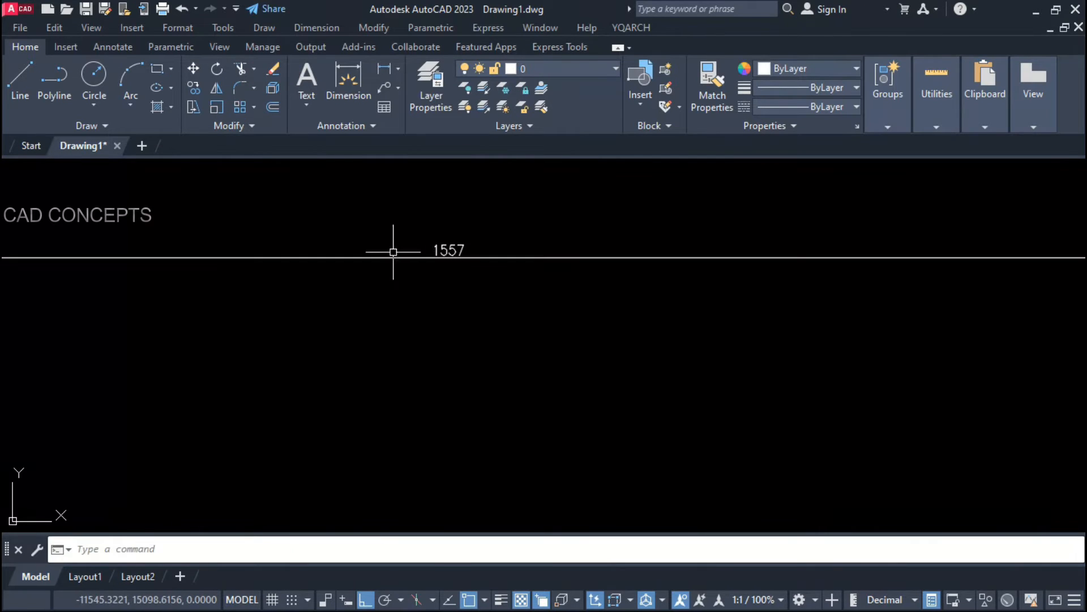
scroll(411, 277, "down", 2)
key("space")
key("Escape")
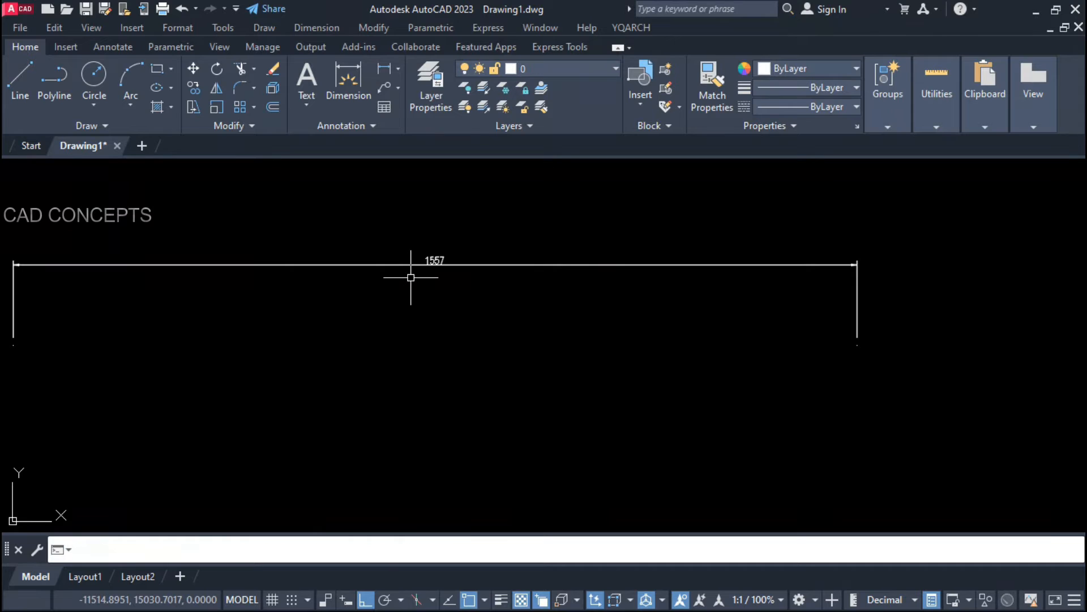
Step: Make yq100 the current style and add the 718 linear dimension below 1557
key("Return")
key("Return")
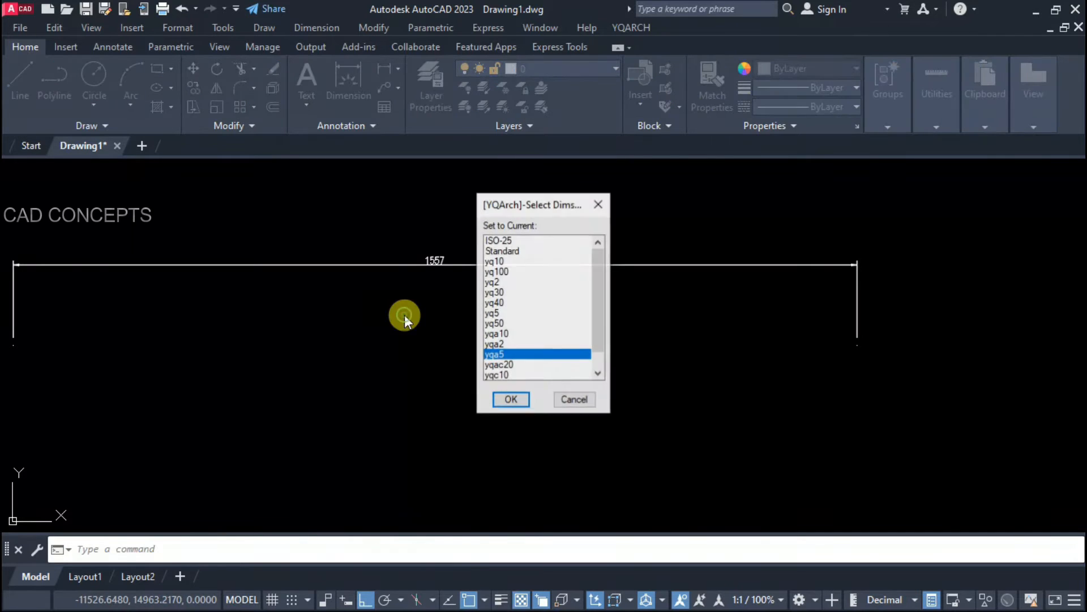
left_click(502, 271)
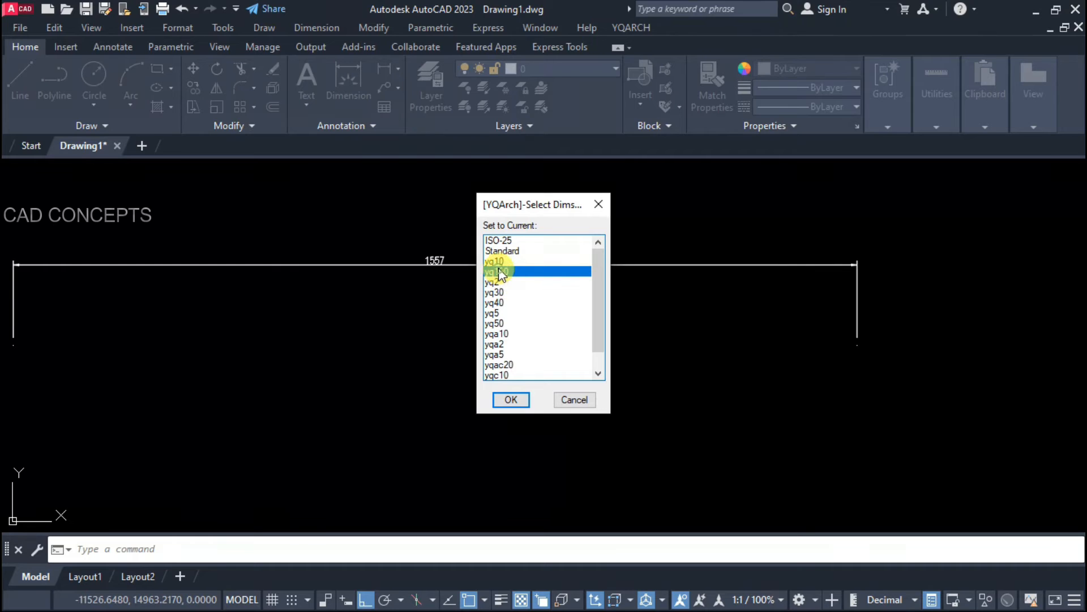
left_click(506, 401)
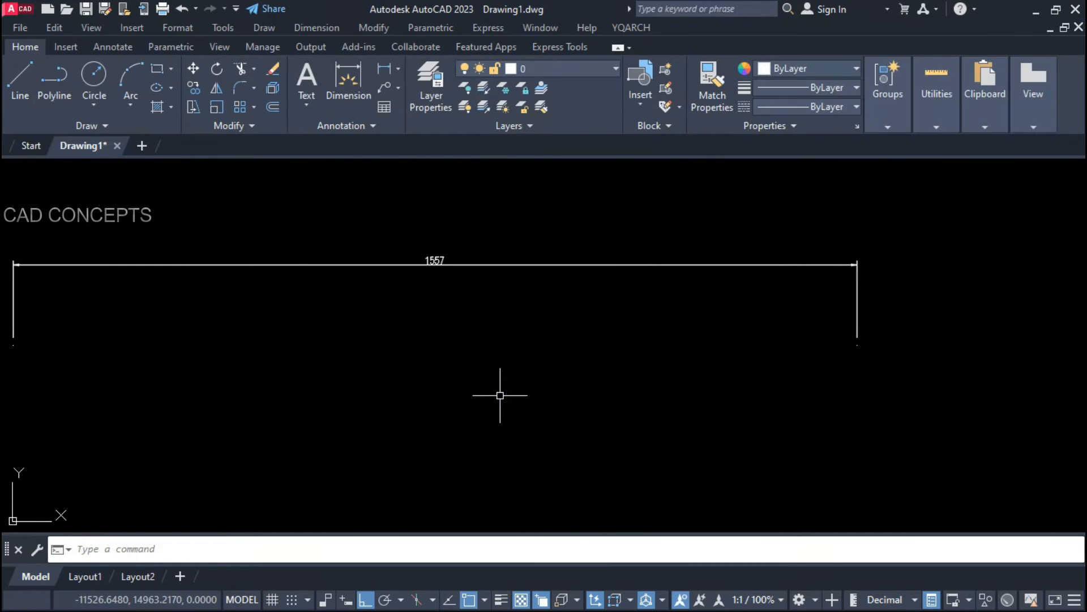
left_click(382, 79)
left_click(289, 349)
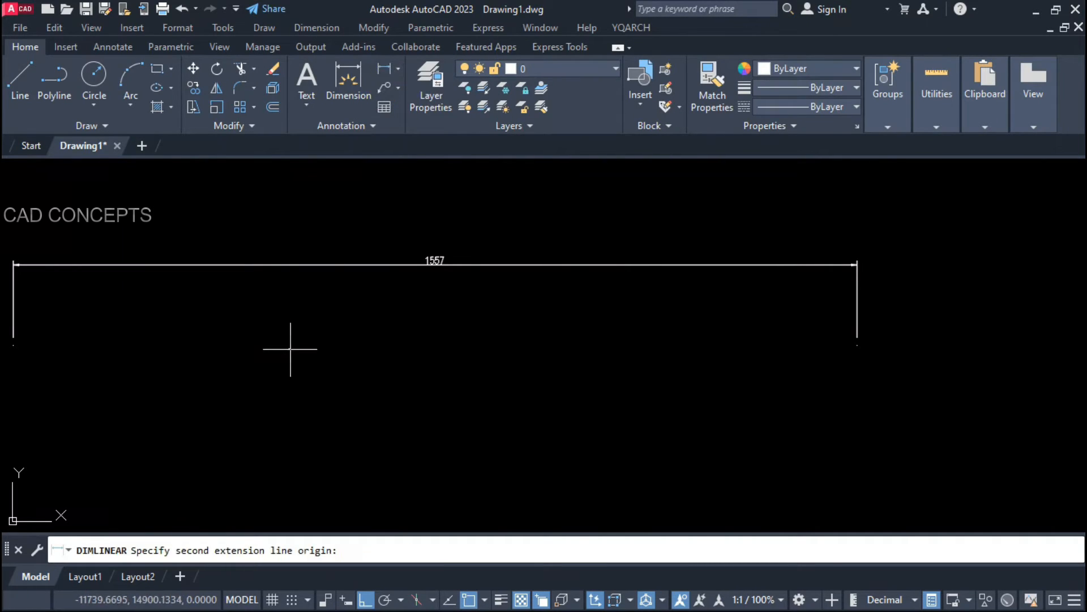
left_click(678, 390)
left_click(674, 315)
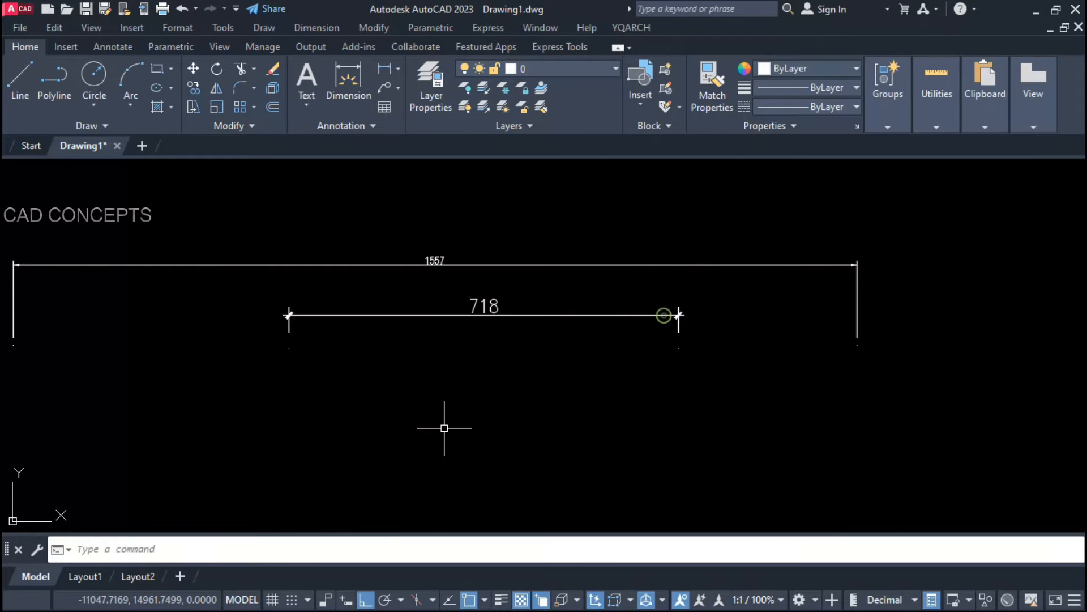
key("Return")
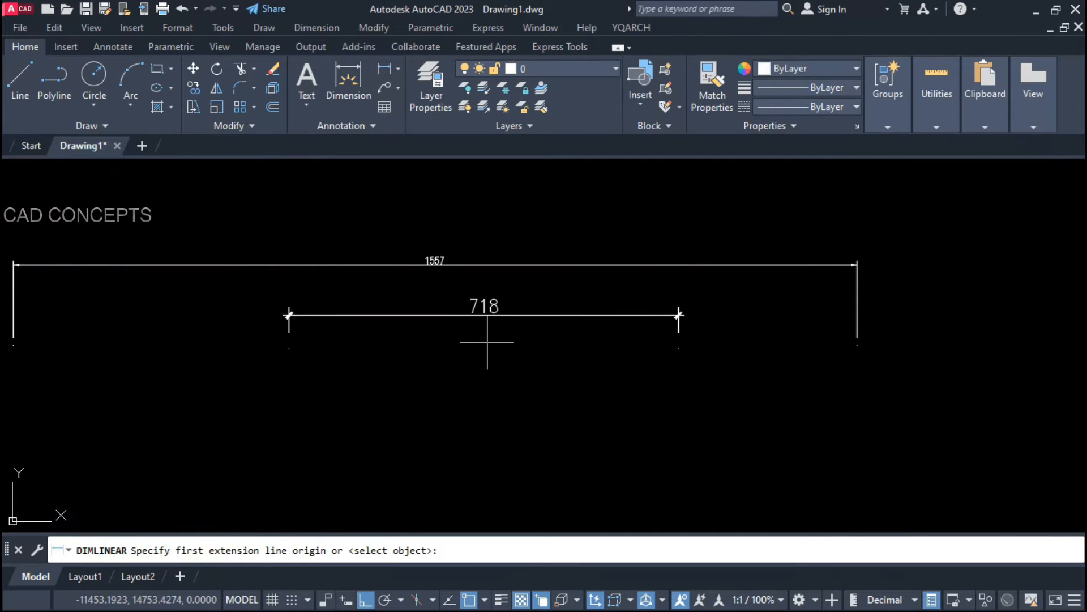
key("Escape")
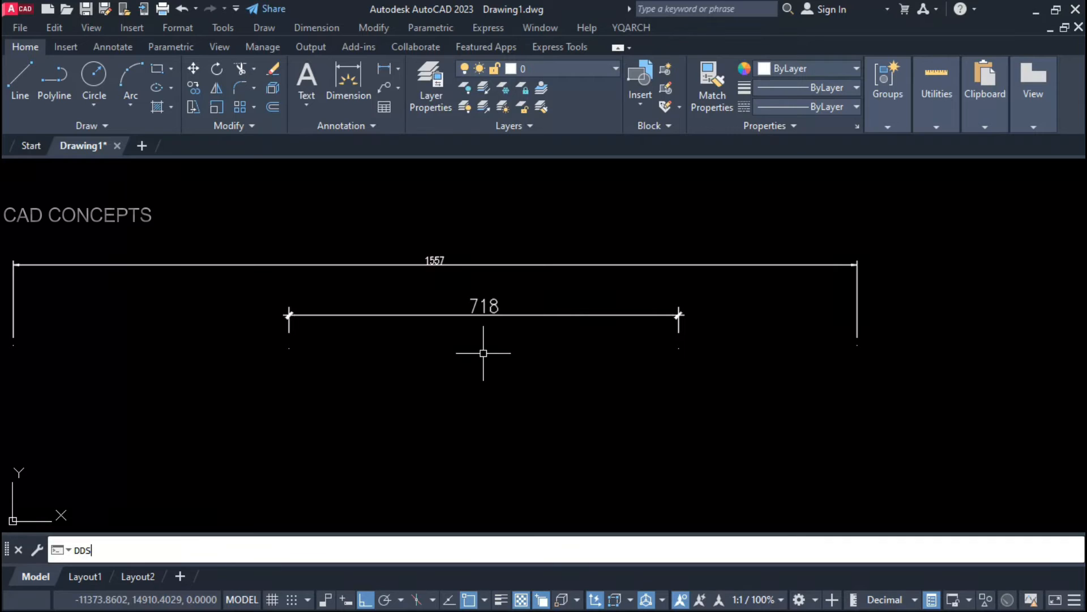
Step: Make yq5 the current dimension style
key("Return")
key("Return")
left_click(508, 315)
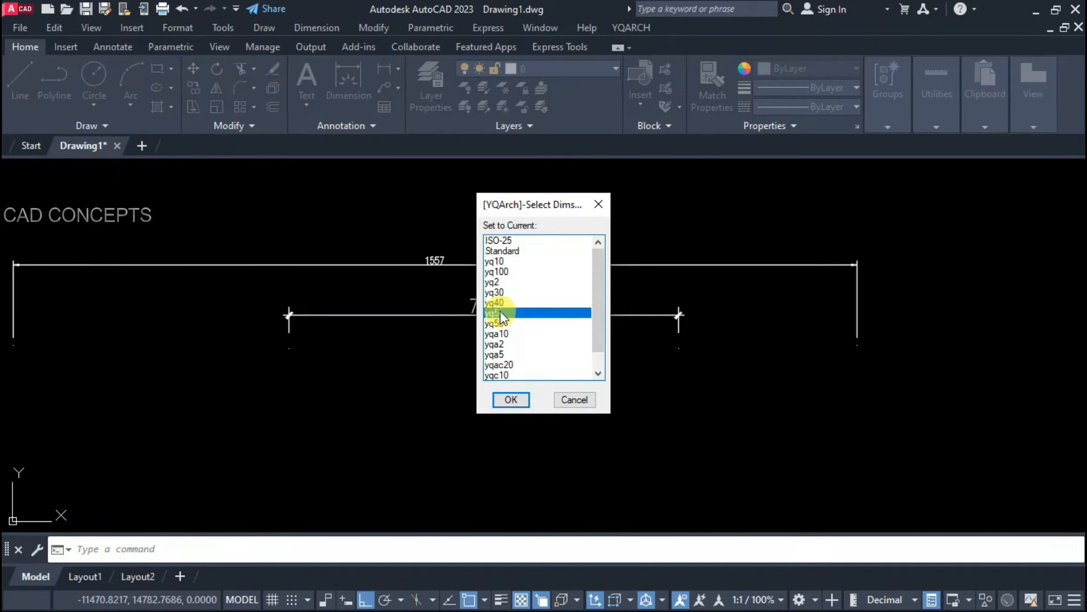
left_click(510, 400)
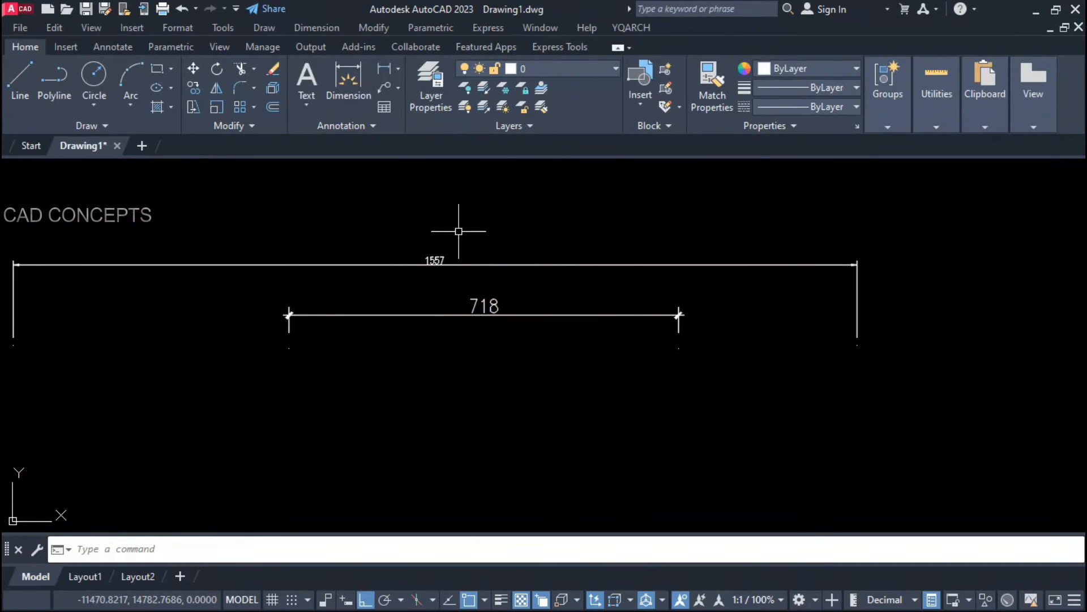
Step: Add a 1008 linear dimension below the 718 one, then run DD for the next style
left_click(383, 67)
left_click(194, 415)
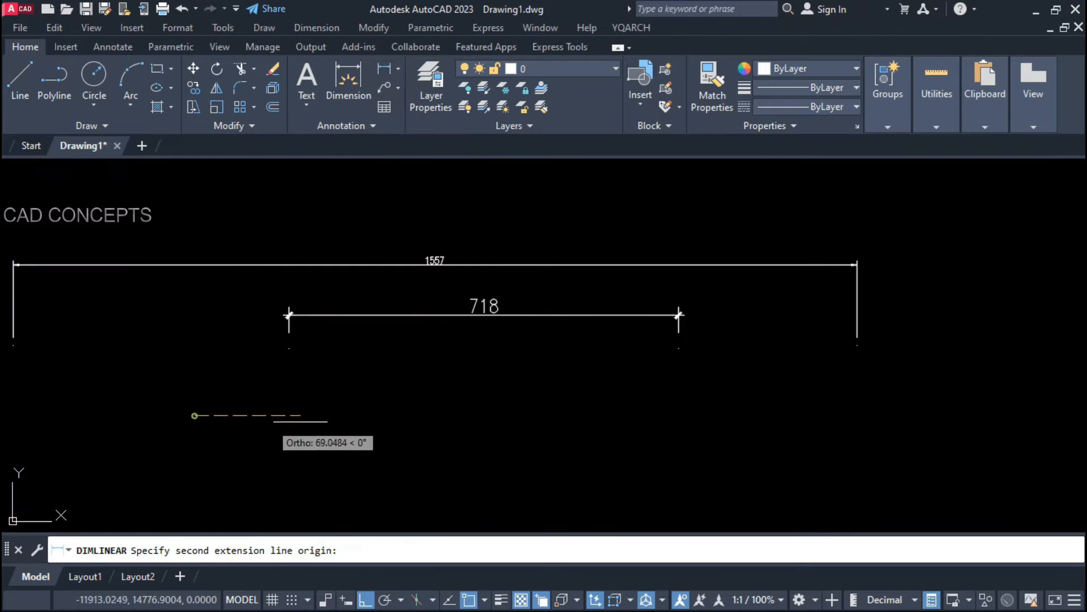
left_click(743, 415)
left_click(745, 386)
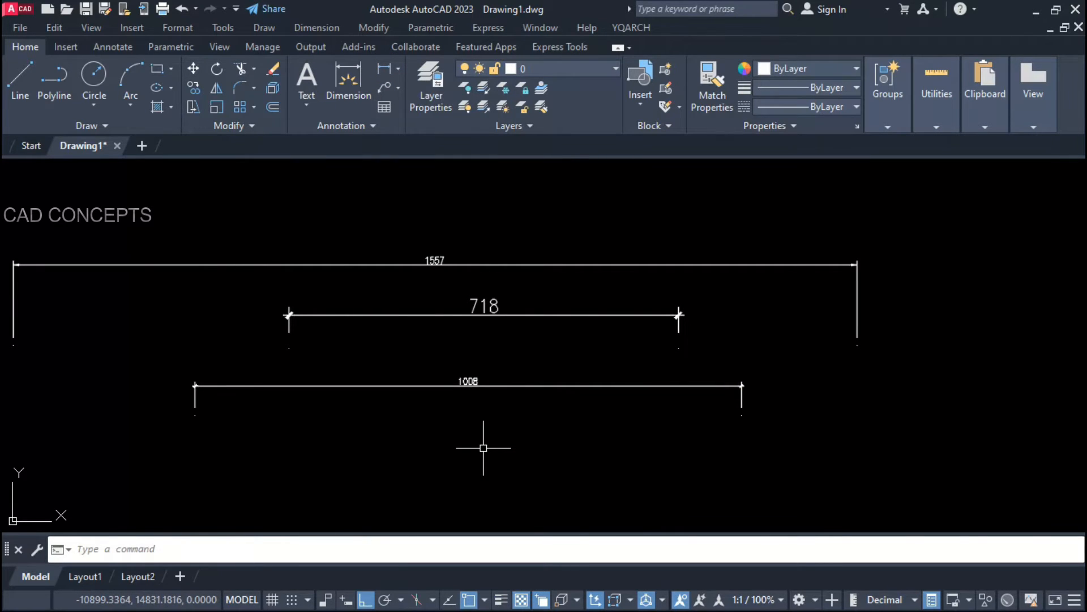
key("Return")
key("Escape")
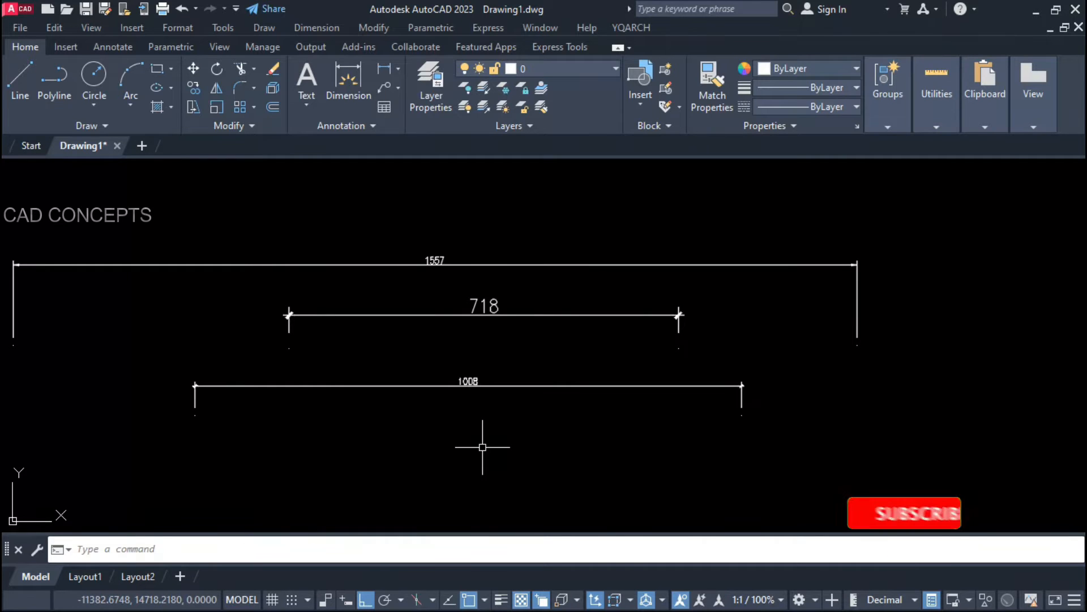
type("DDS")
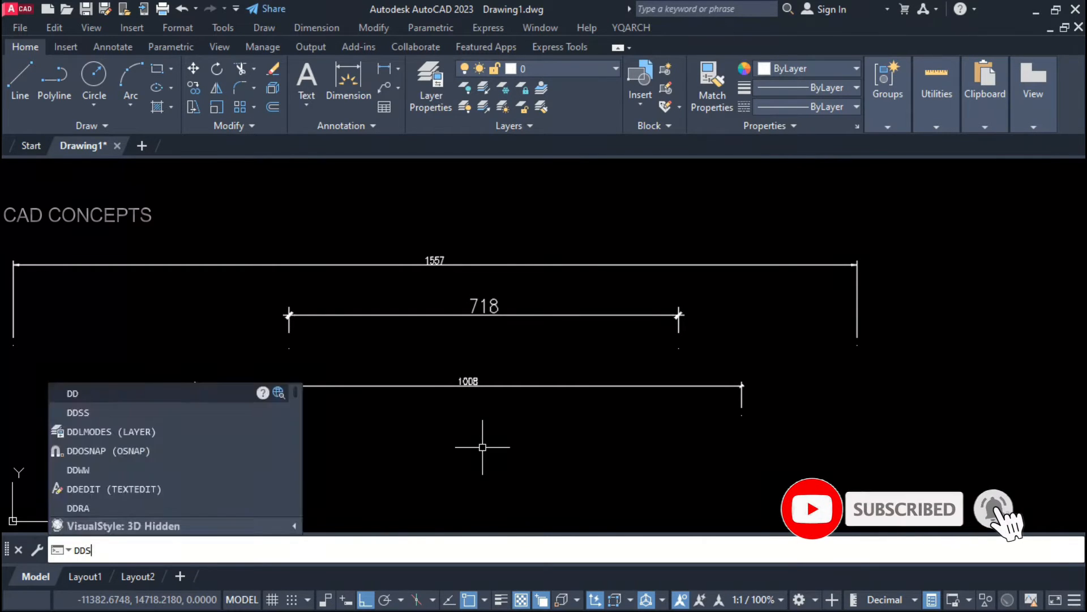
key("Return")
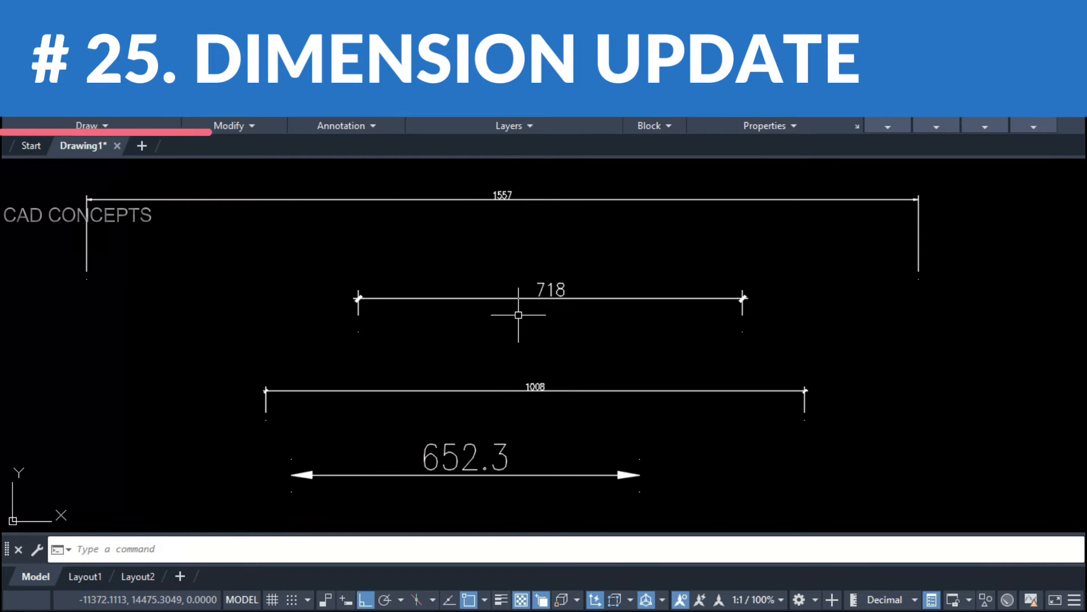
Step: Apply the Standard dimension style to all four dimensions with DDU
type("ddu")
key("Return")
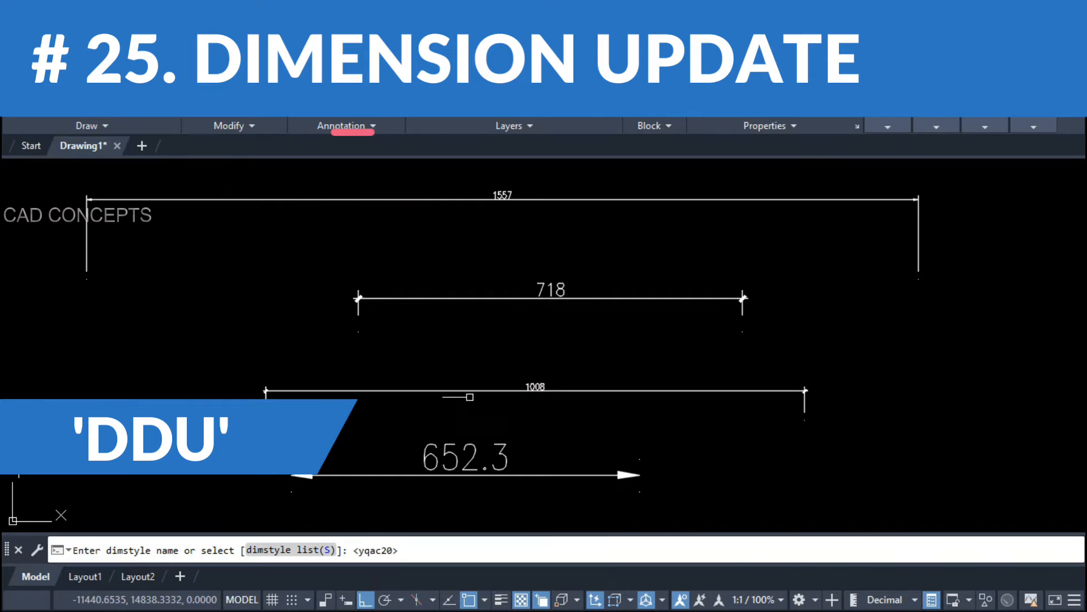
left_click(300, 551)
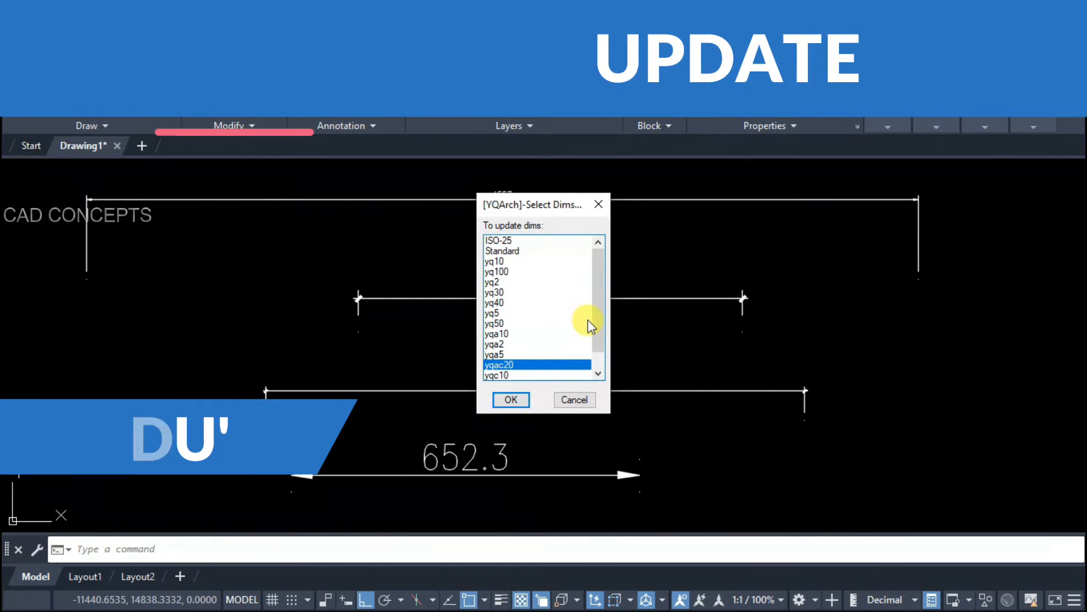
left_click(519, 252)
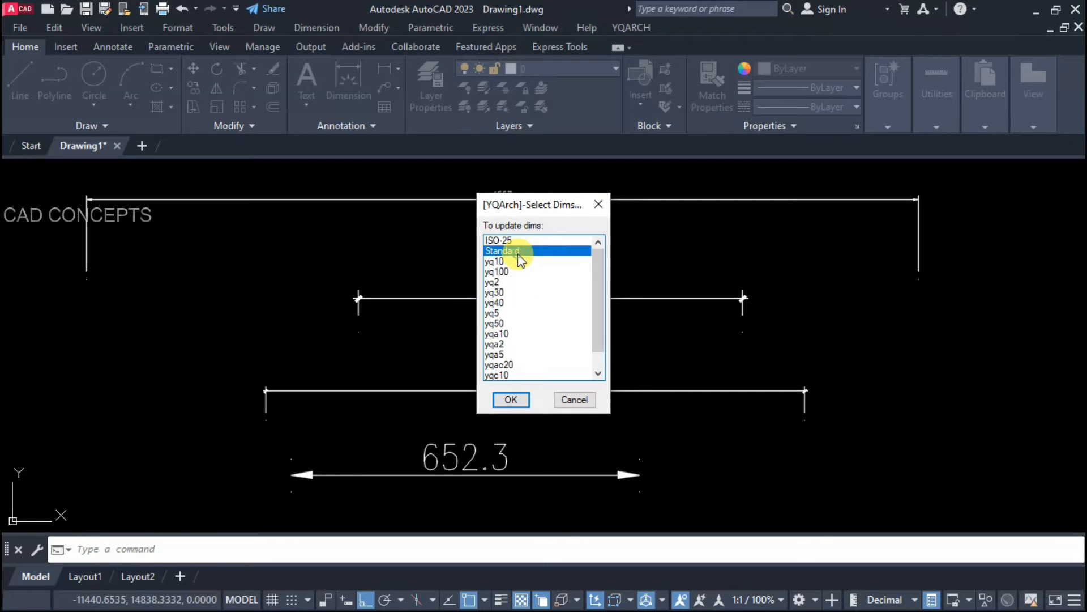
left_click(511, 399)
left_click(583, 499)
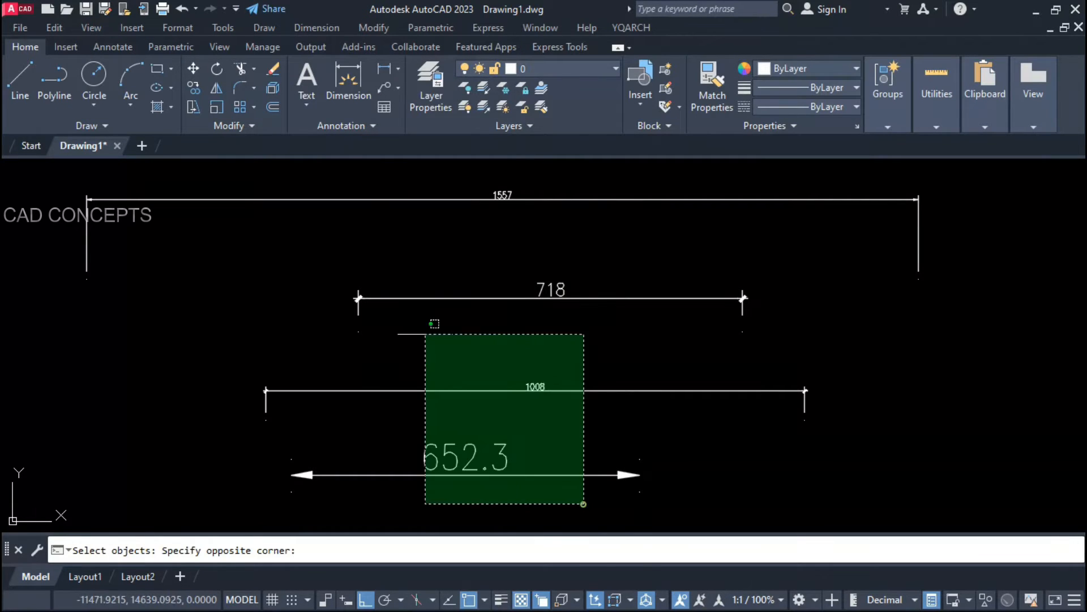
left_click(365, 196)
key("Return")
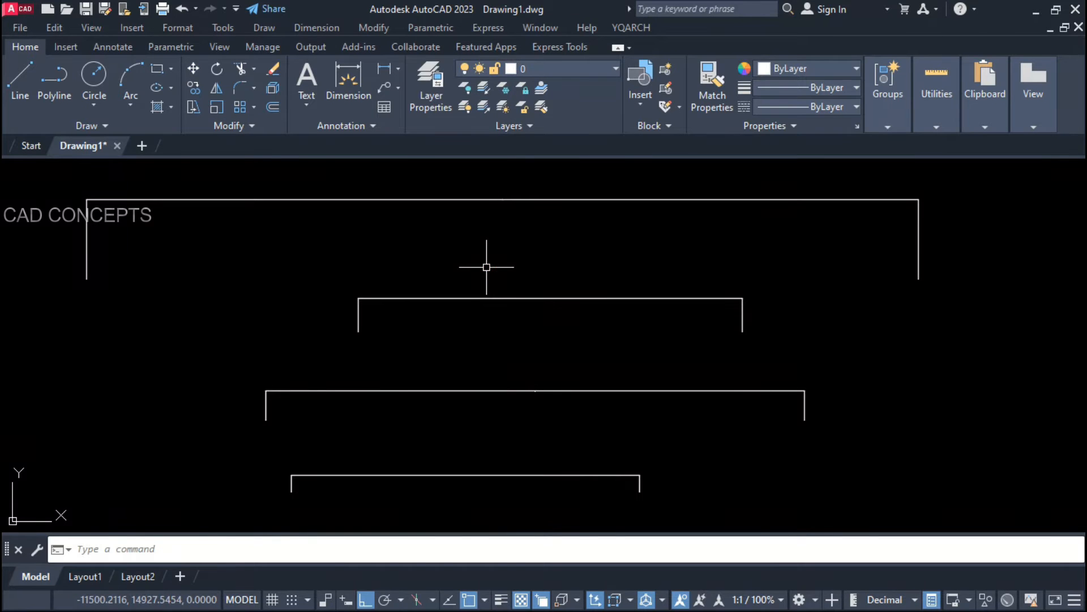
Step: Check the 718 dimension's properties after the update
left_click(566, 298)
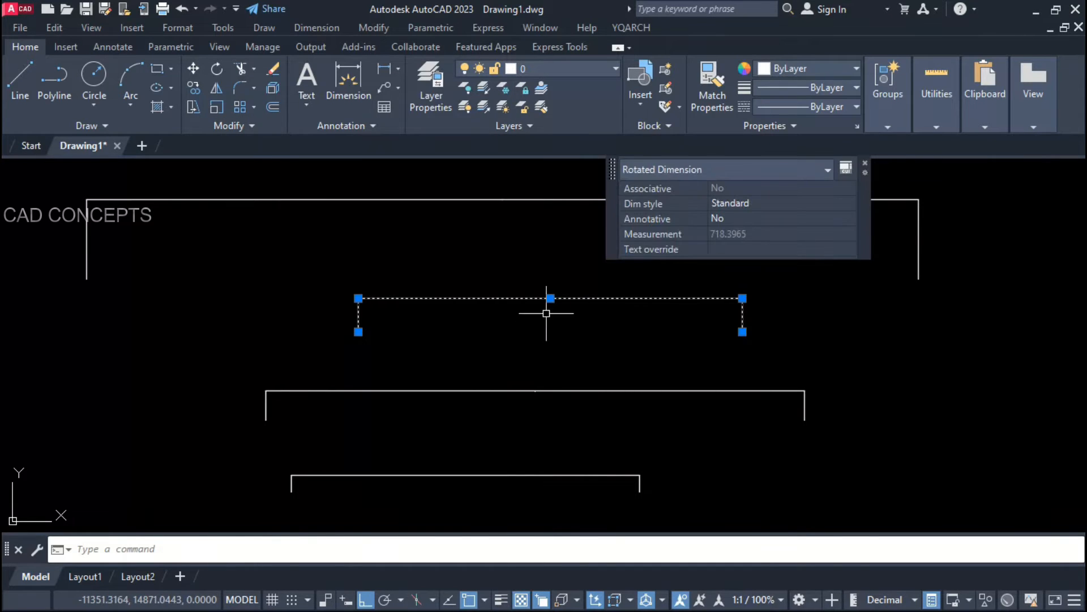
scroll(546, 313, "up", 4)
key("Escape")
scroll(564, 282, "up", 5)
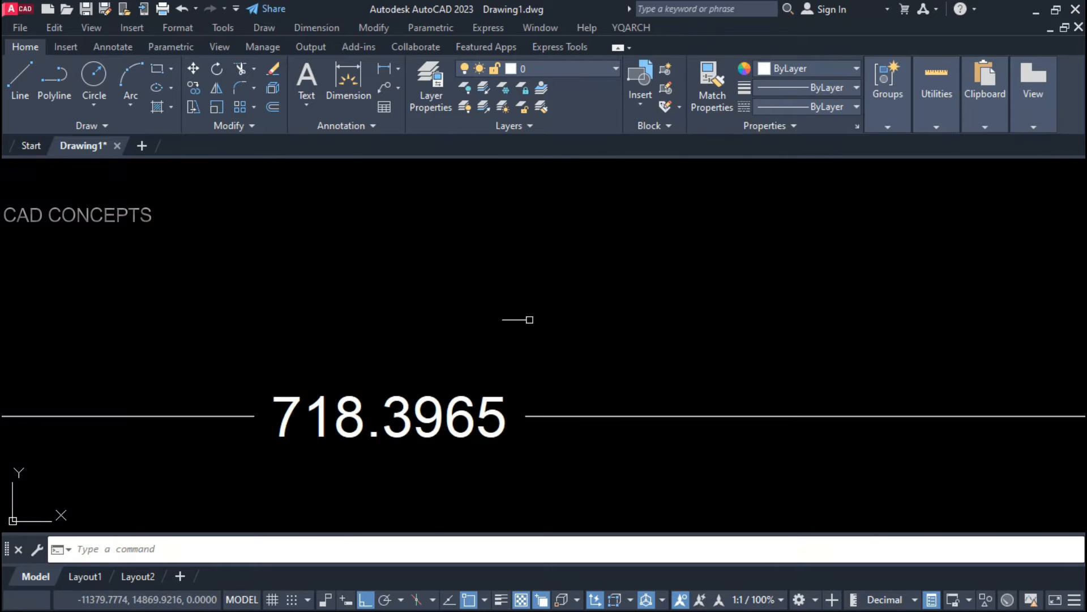
scroll(404, 384, "down", 7)
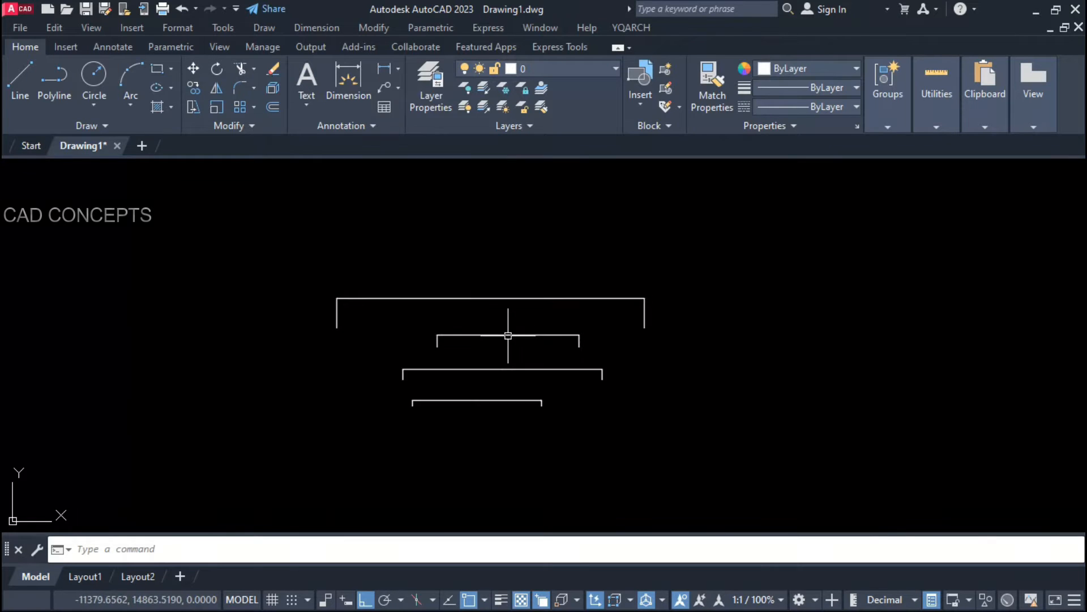
scroll(507, 343, "up", 4)
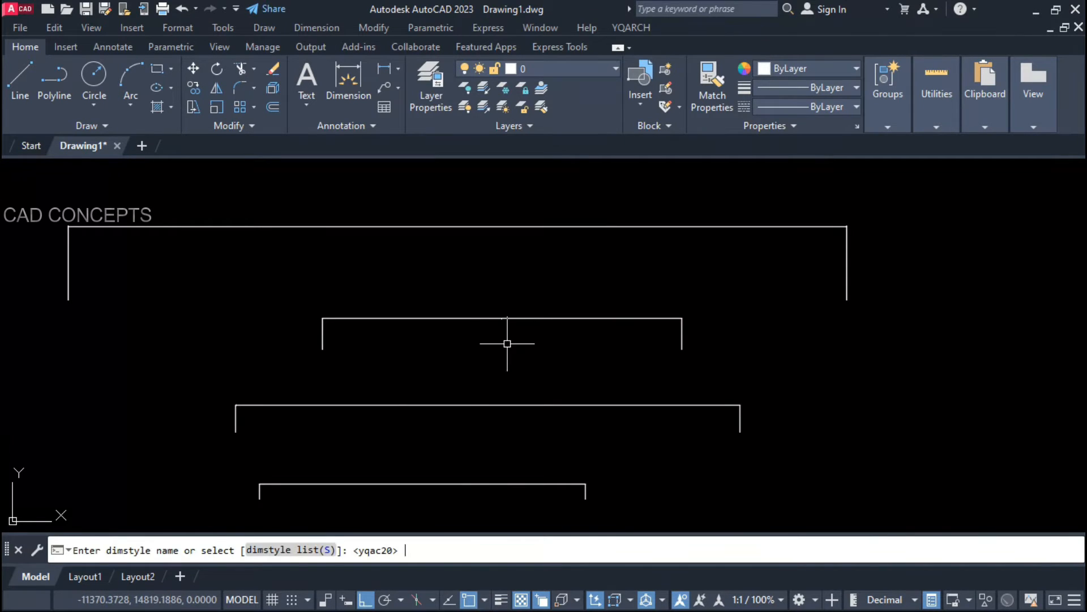
Step: Update all four dimensions to the yq40 style
left_click(291, 554)
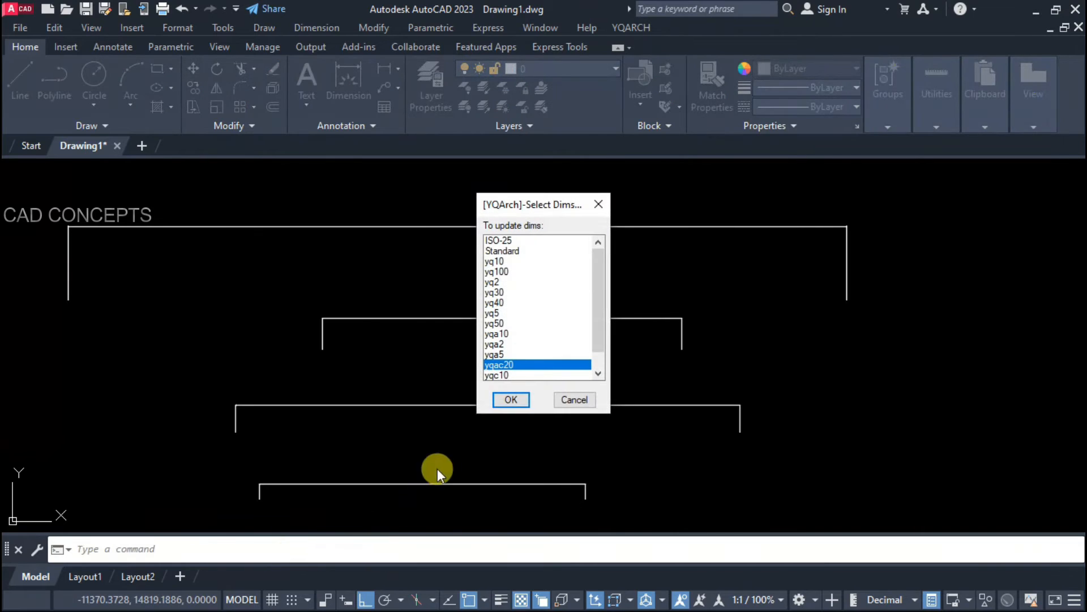
left_click(496, 303)
left_click(512, 399)
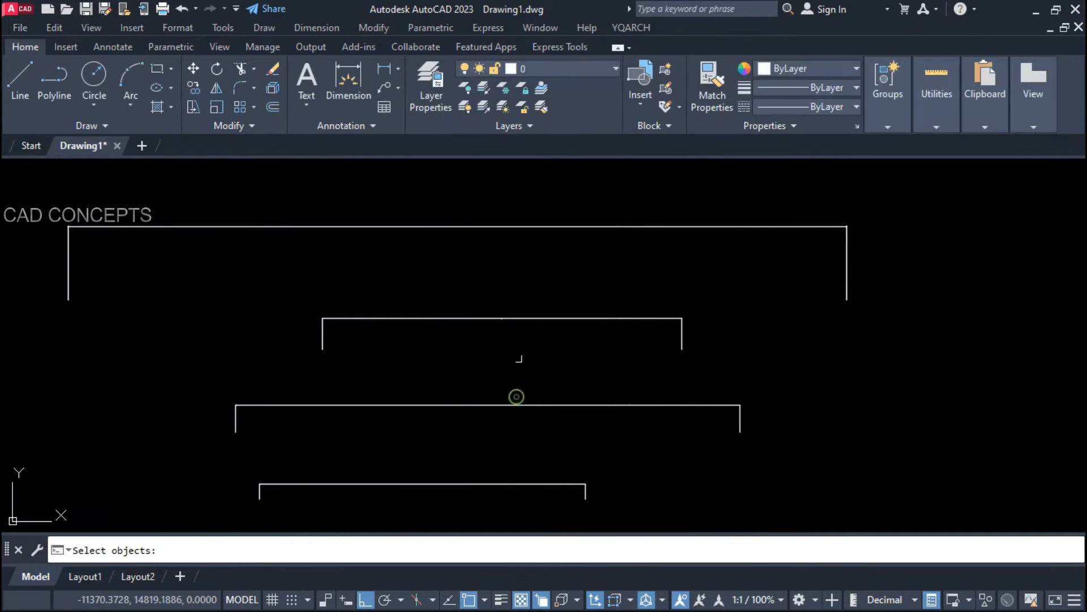
left_click(532, 197)
left_click(461, 444)
left_click(428, 461)
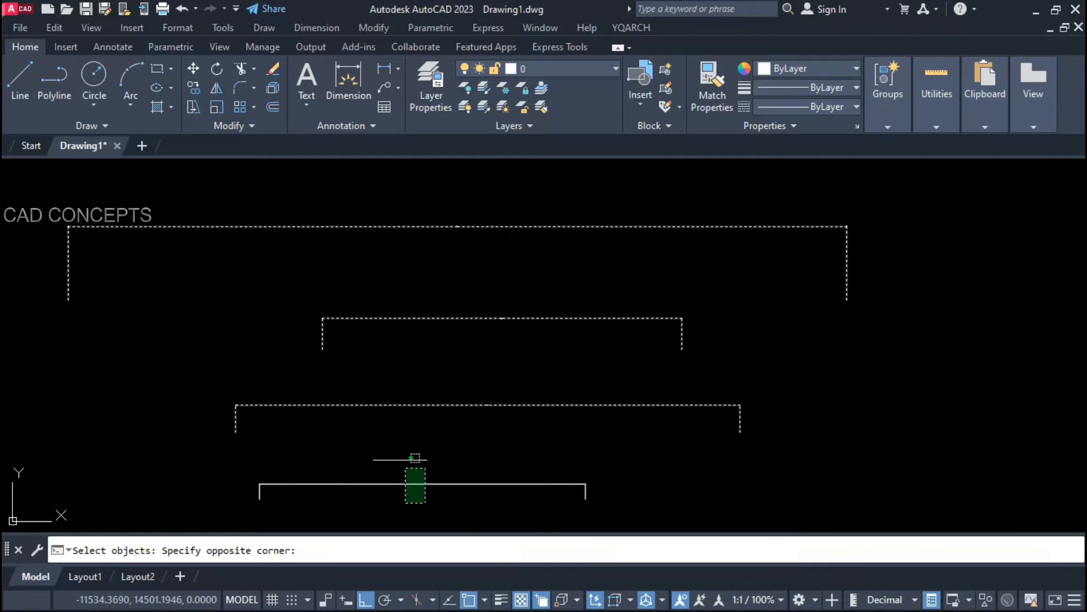
left_click(404, 504)
key("Return")
scroll(514, 451, "down", 2)
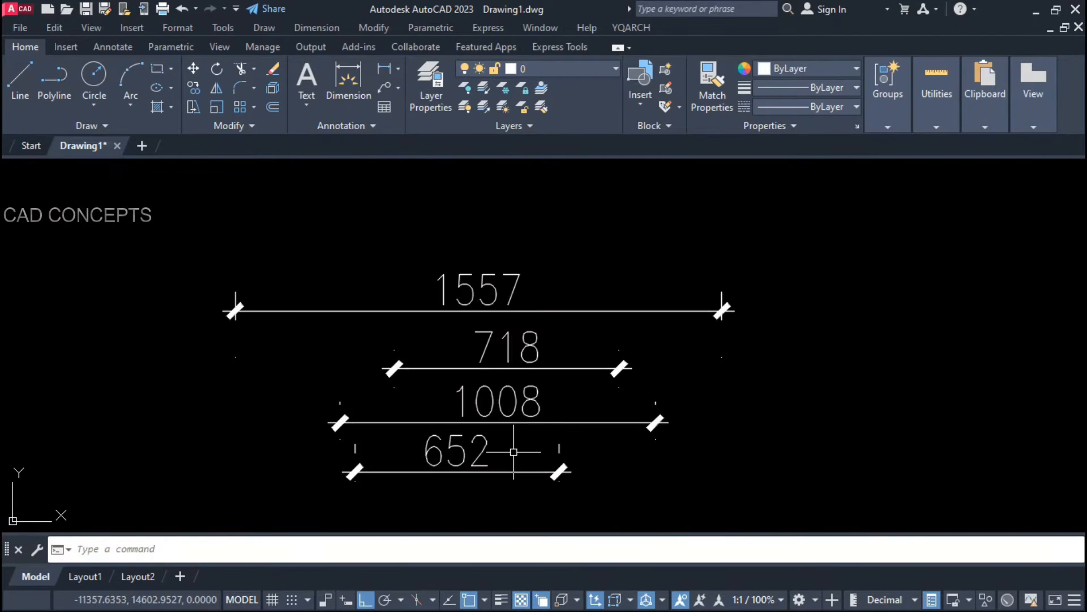
scroll(508, 467, "up", 2)
Step: Update all four dimensions to the yqa10 style and verify the result
key("Return")
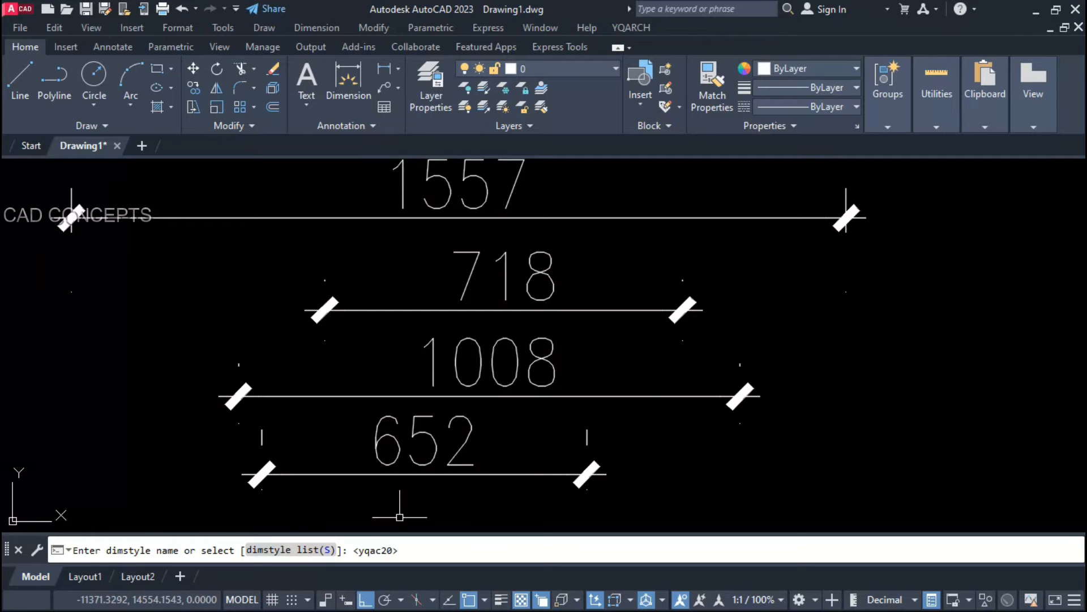
left_click(274, 550)
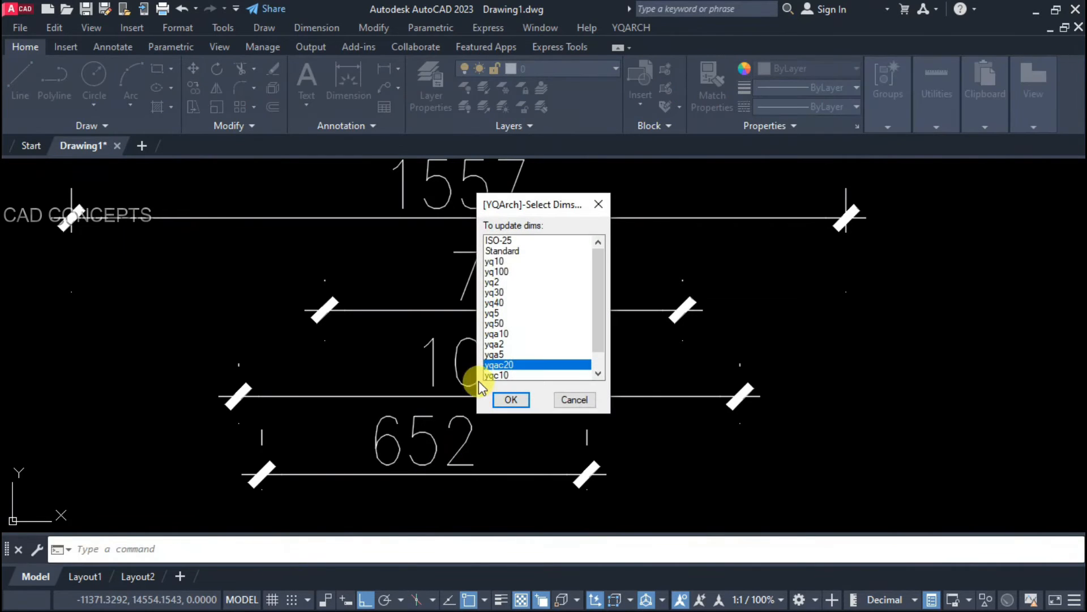
left_click(504, 334)
left_click(507, 403)
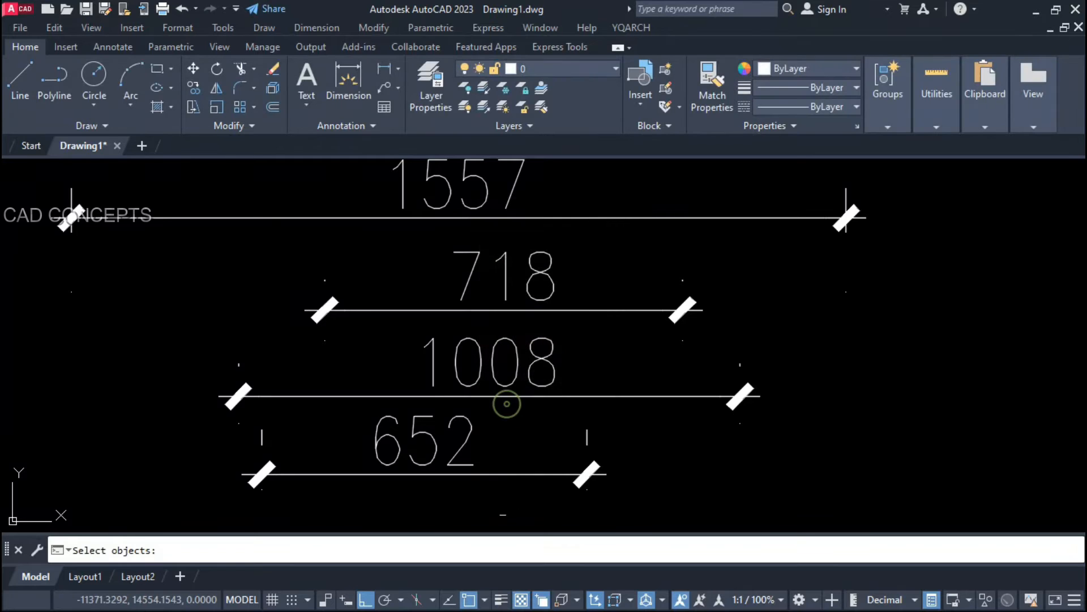
left_click(502, 514)
left_click(363, 195)
key("Return")
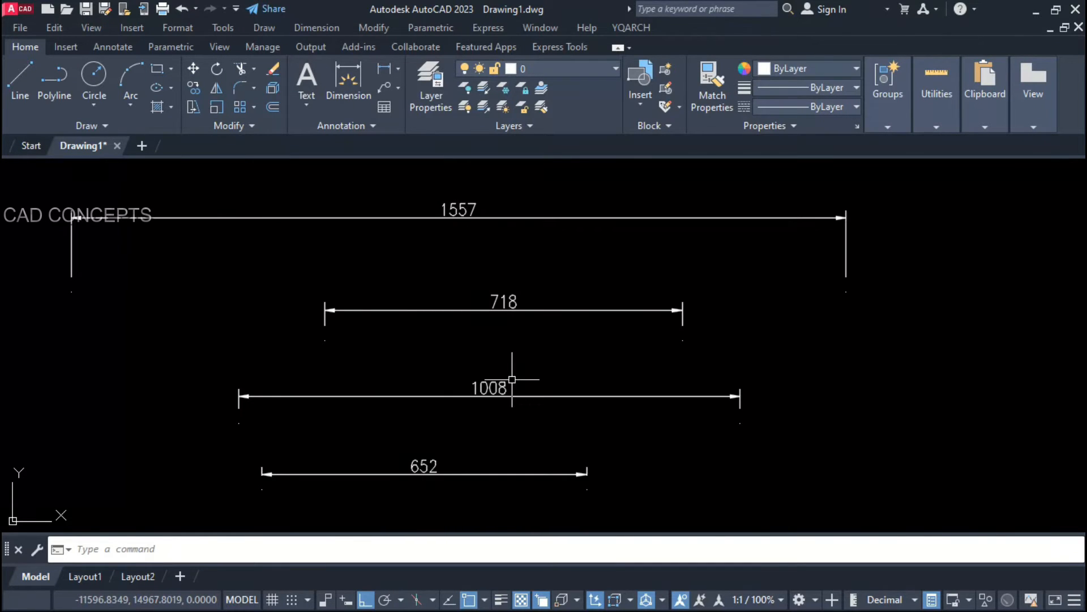
left_click(512, 498)
left_click(374, 193)
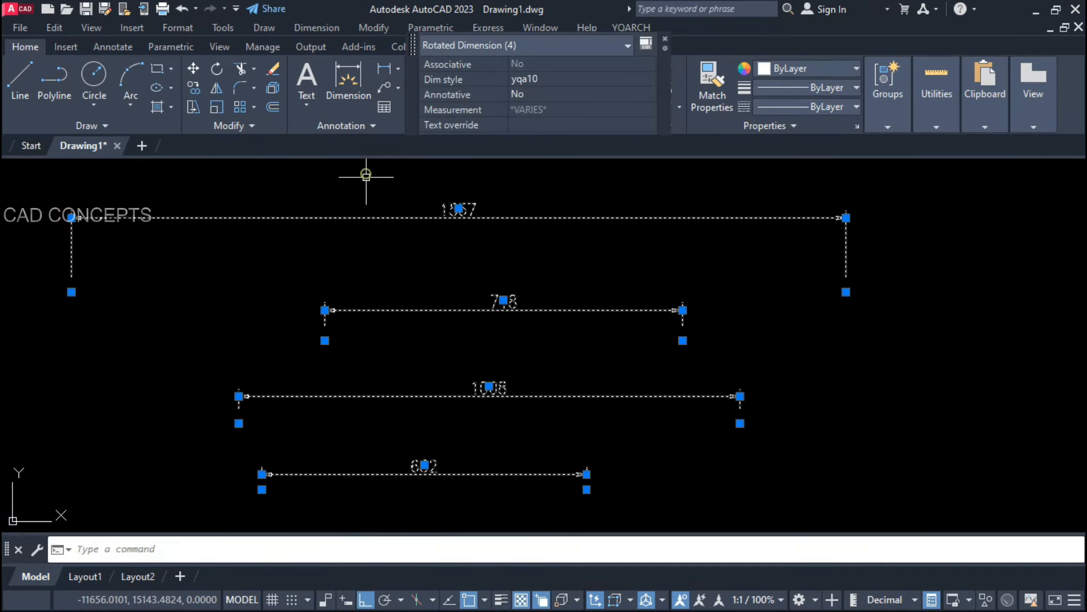
key("Escape")
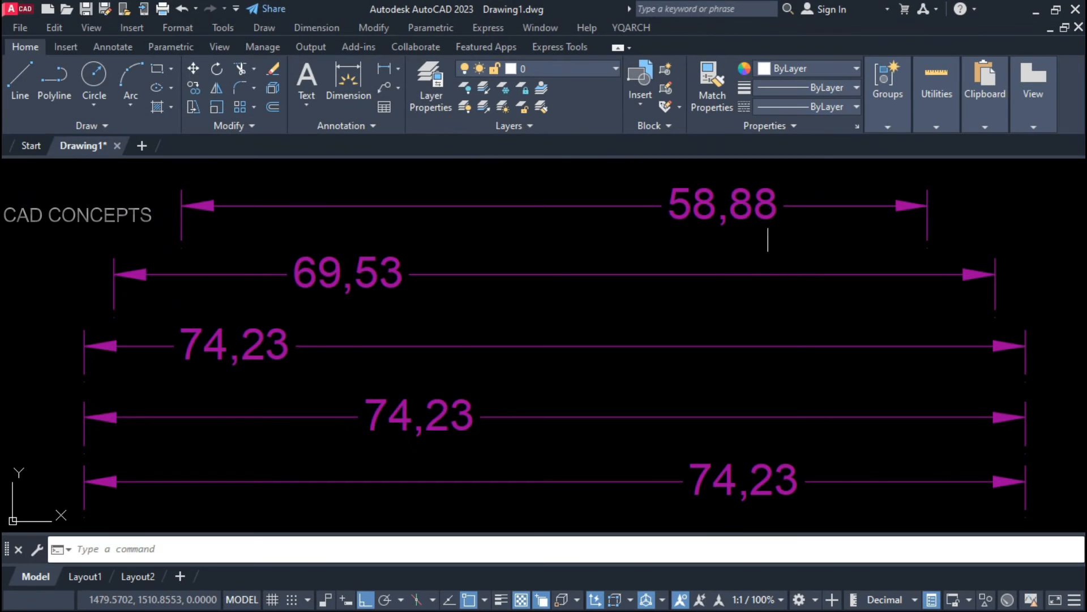
Step: Inspect each of the five stacked dimensions, from 74,23 up to 58,88
left_click(788, 185)
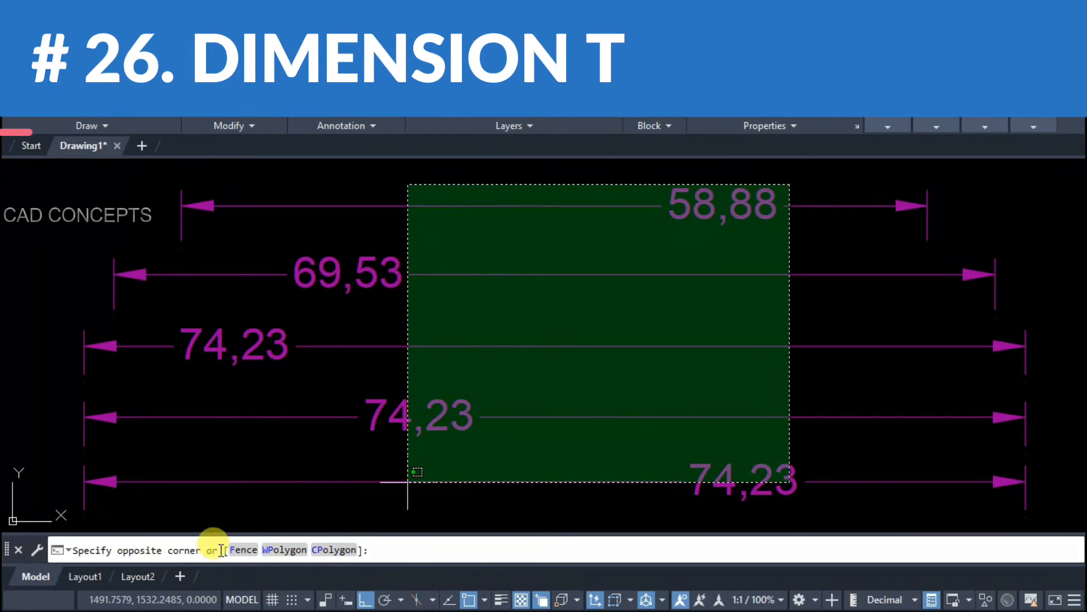
left_click(245, 508)
key("Escape")
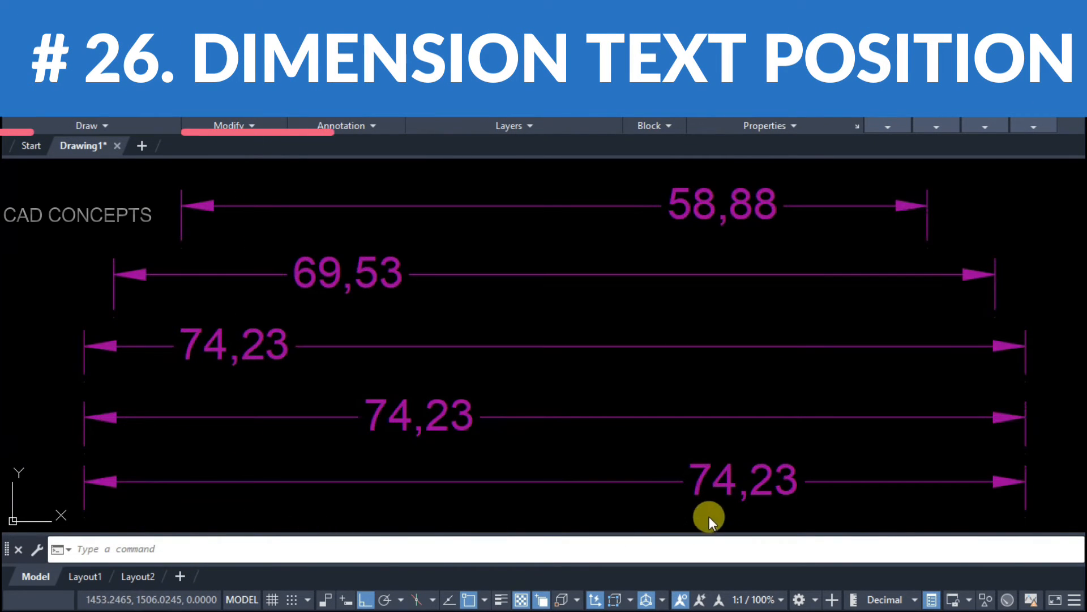
left_click(708, 480)
key("Escape")
left_click(420, 428)
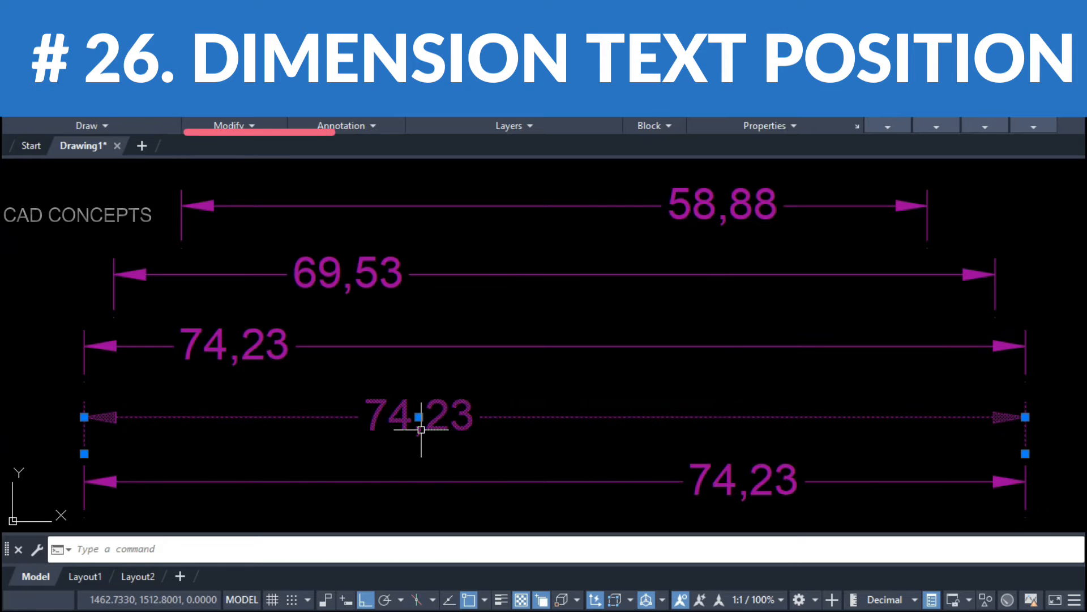
key("Escape")
left_click(260, 347)
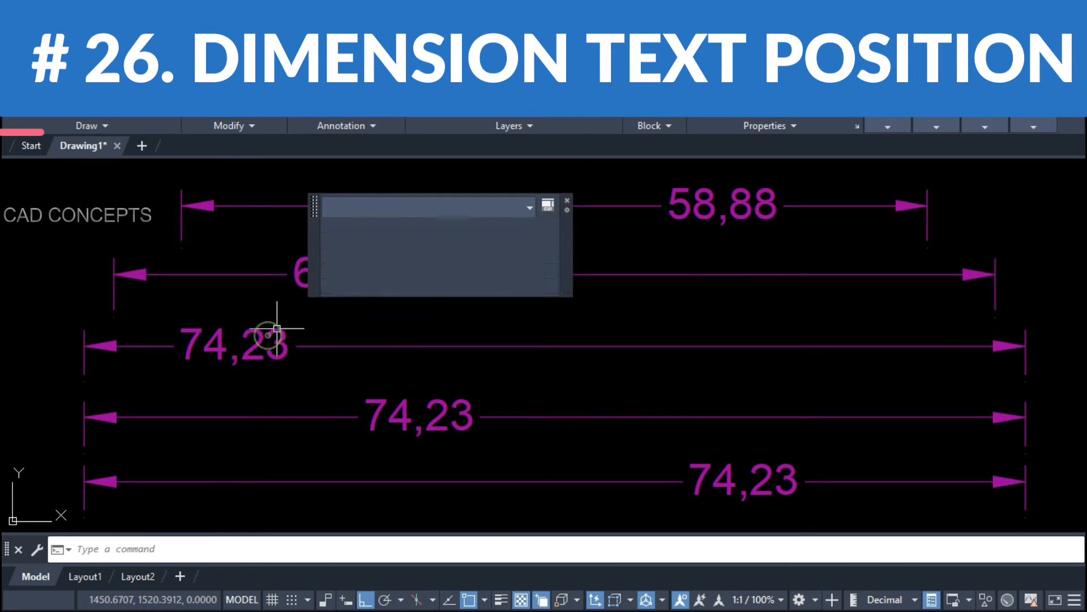
key("Escape")
left_click(305, 293)
key("Escape")
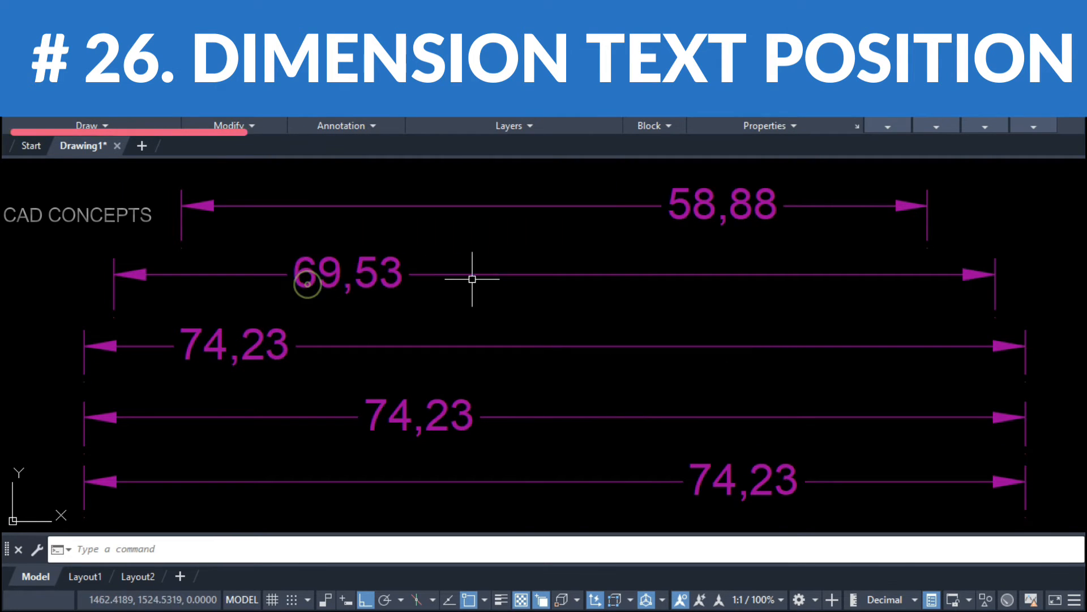
left_click(707, 210)
key("Escape")
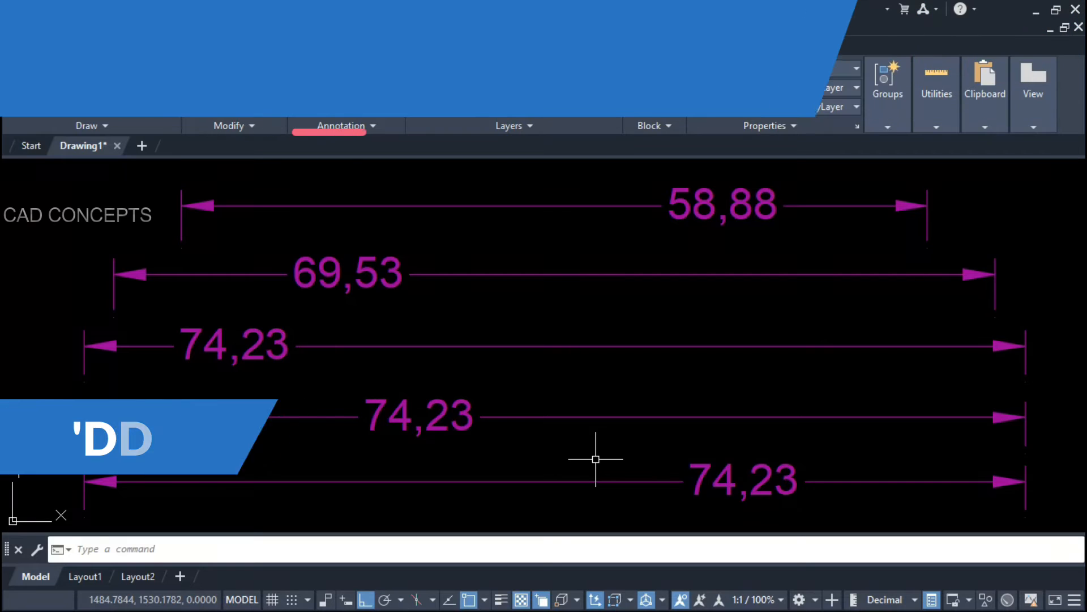
Step: Centre the texts of all five dimensions with DDAA
type("ddaa")
key("Return")
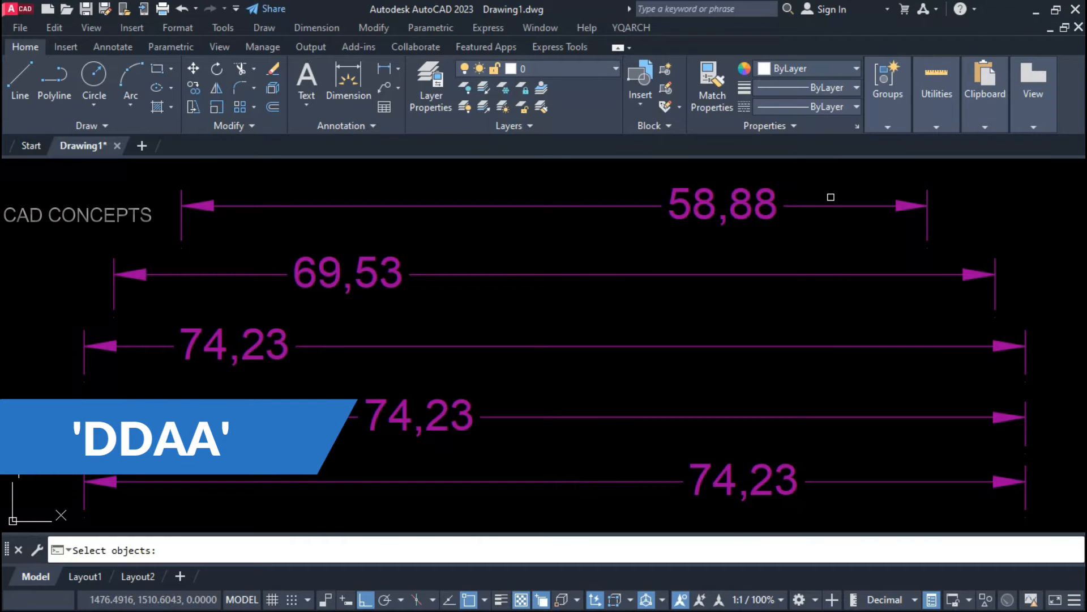
left_click(834, 182)
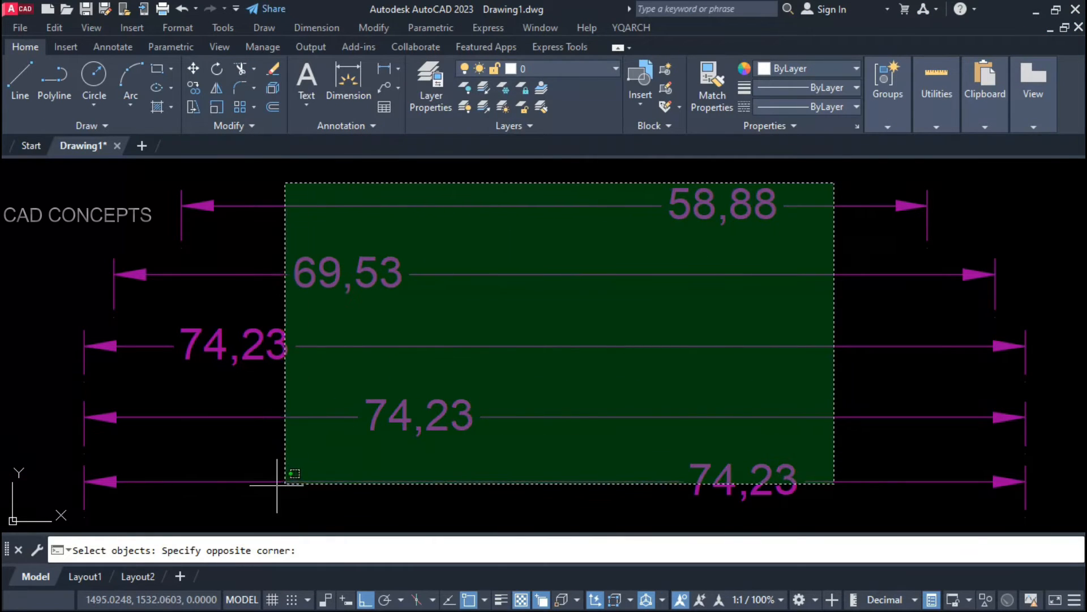
left_click(192, 503)
key("Return")
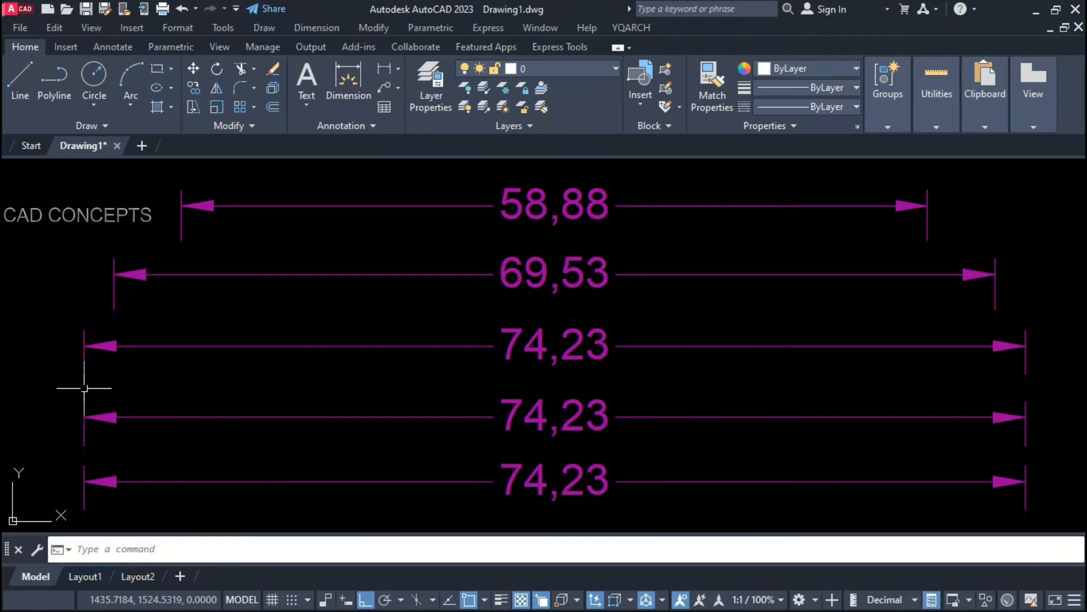
Step: Undo the centring and centre all five dimension texts again
key("ctrl+z")
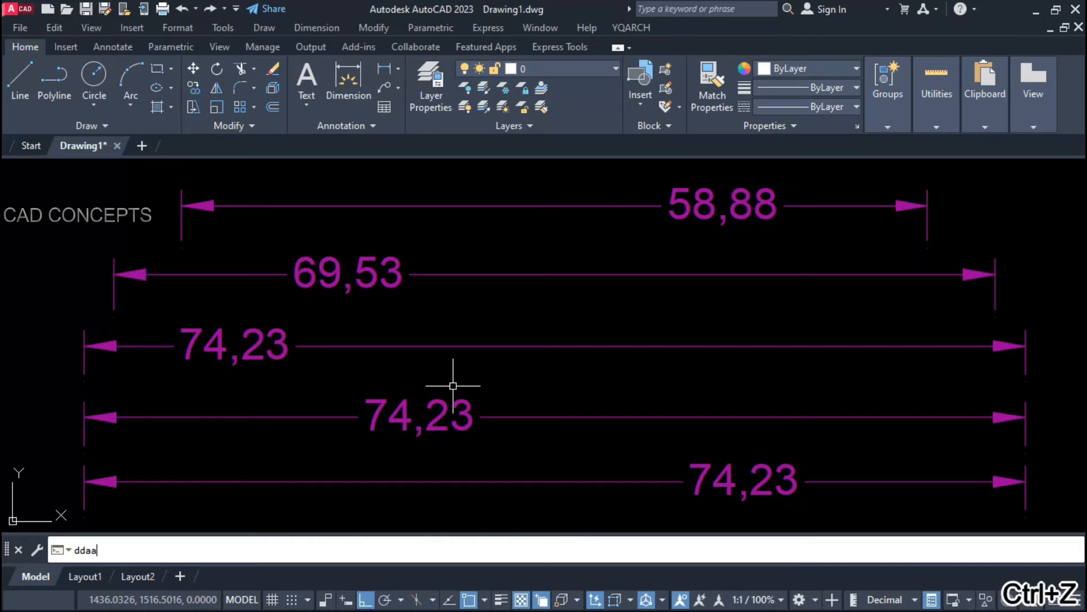
key("Return")
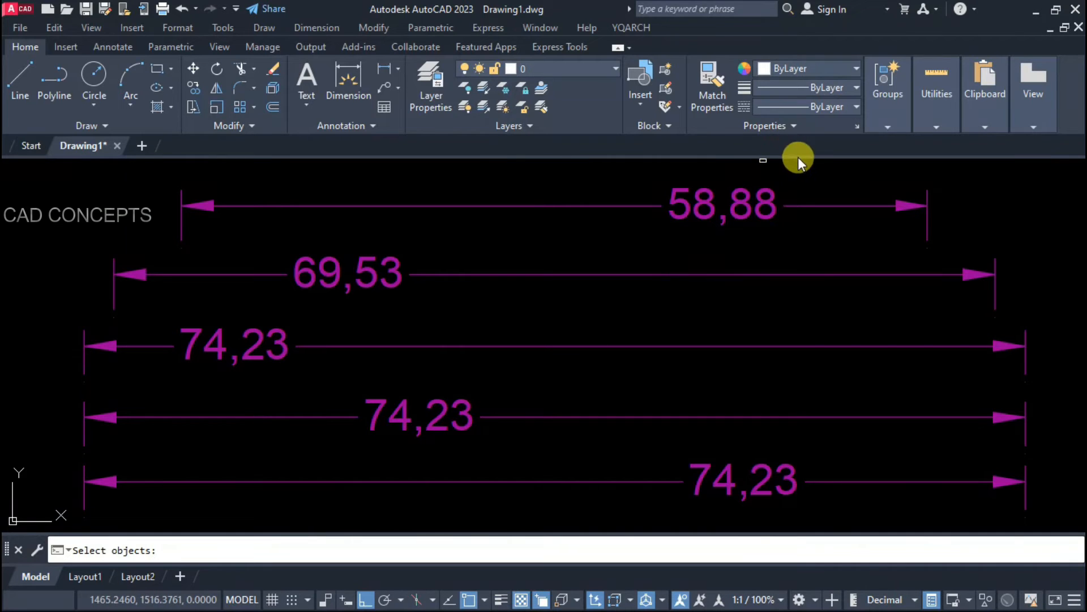
left_click(816, 168)
left_click(123, 513)
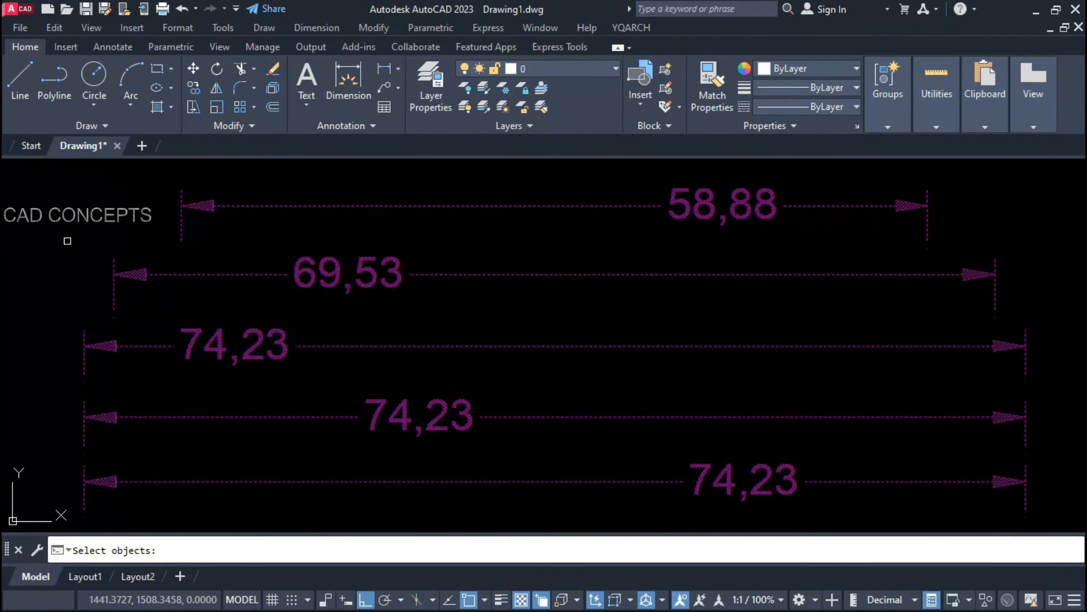
key("Return")
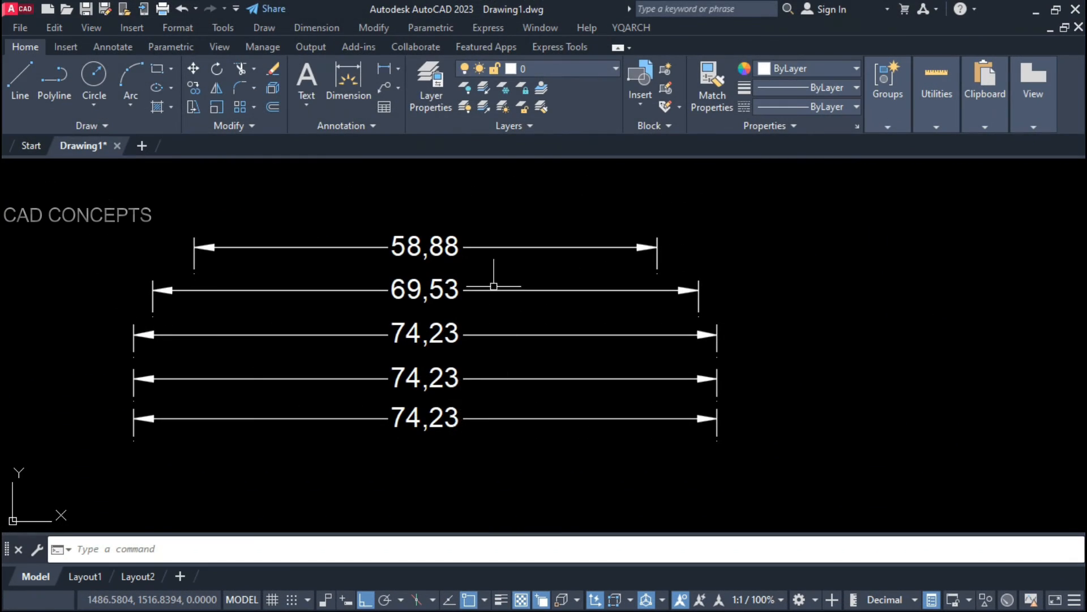
left_click(610, 194)
Step: Select the dimensions and the 58,88 dimension to inspect them, then clear the selection
left_click(427, 478)
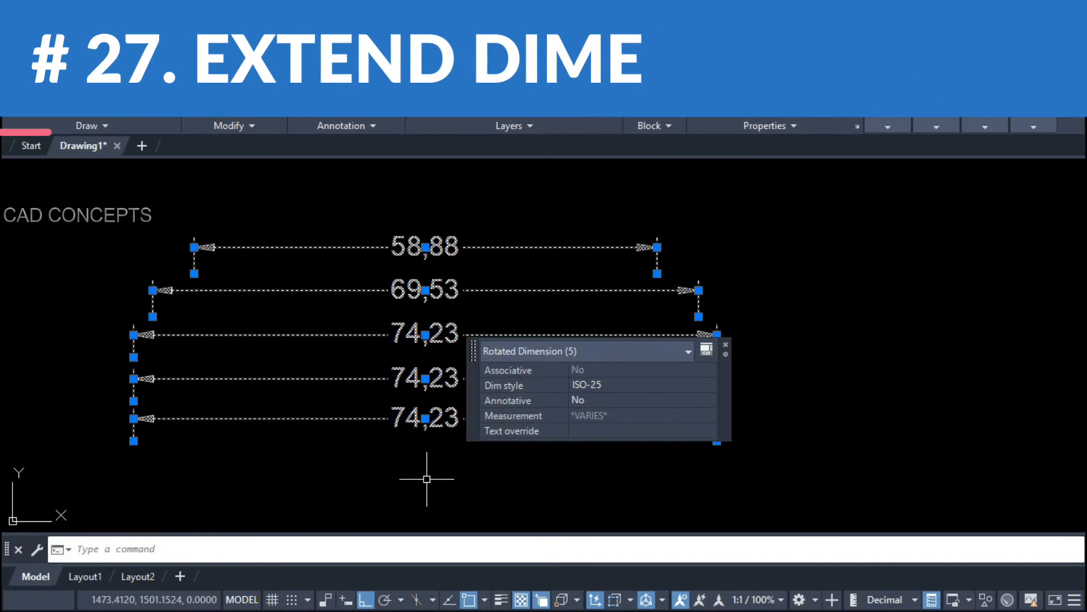
key("Escape")
left_click(639, 237)
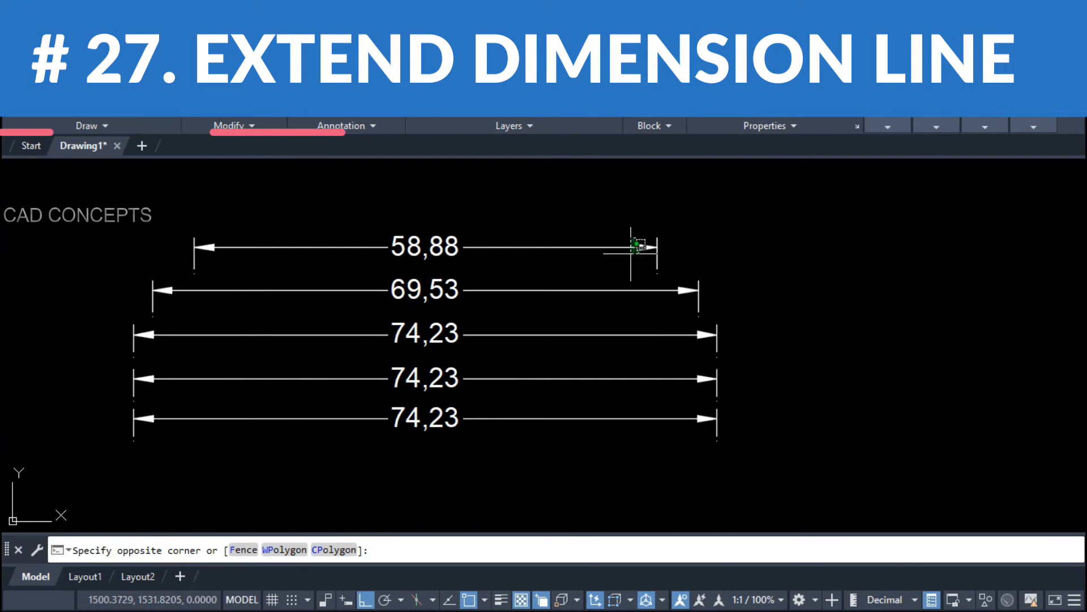
left_click(630, 255)
key("Escape")
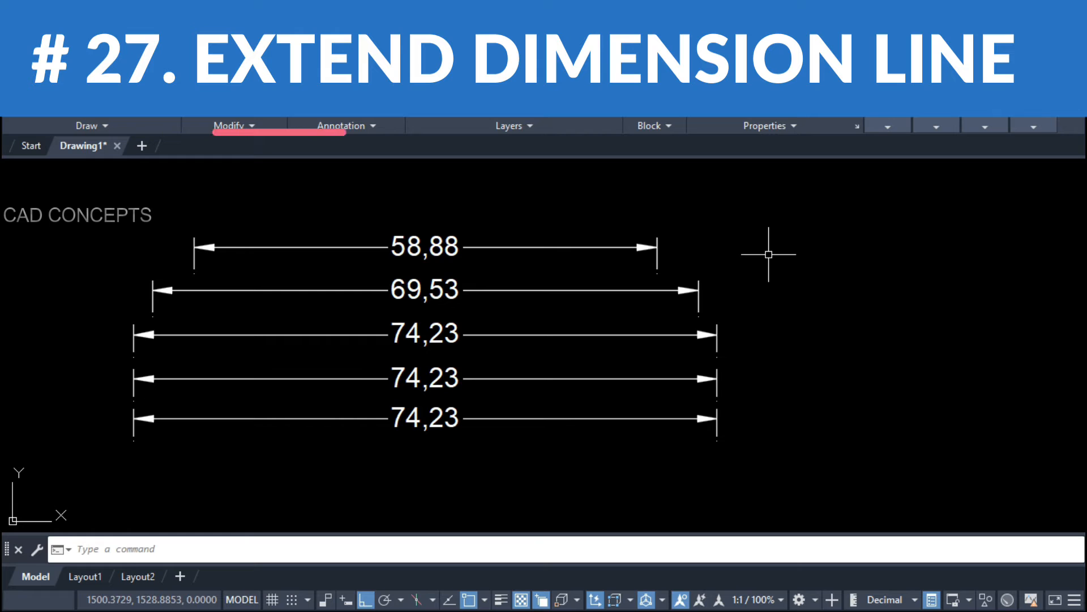
Step: With DDE, extend the five dimensions to 78,77, 100,42, 109,15, 92,73 and 104,08
type("dde")
key("Return")
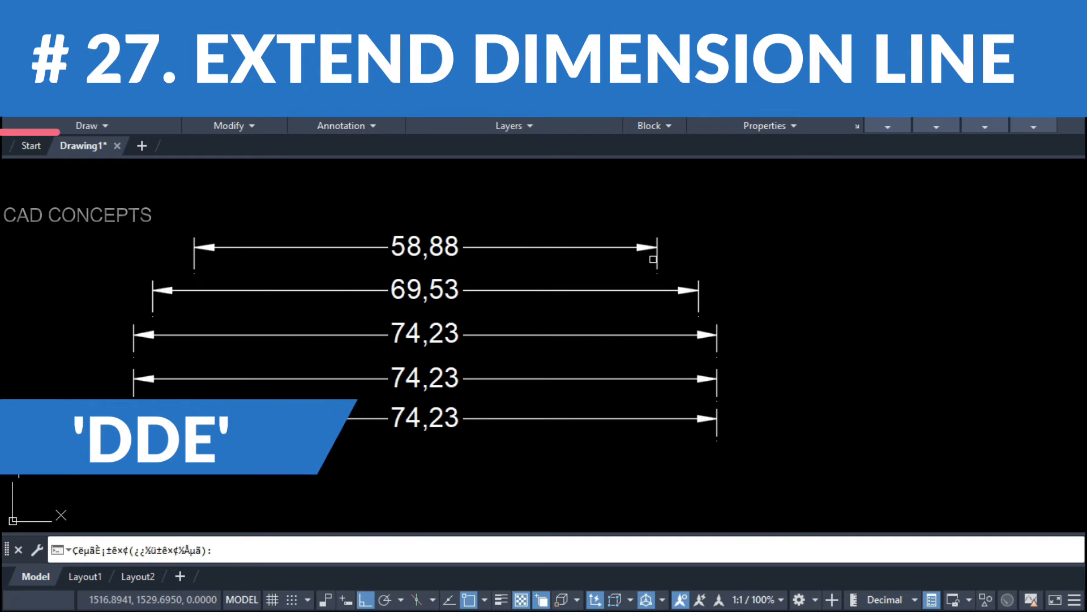
left_click(653, 259)
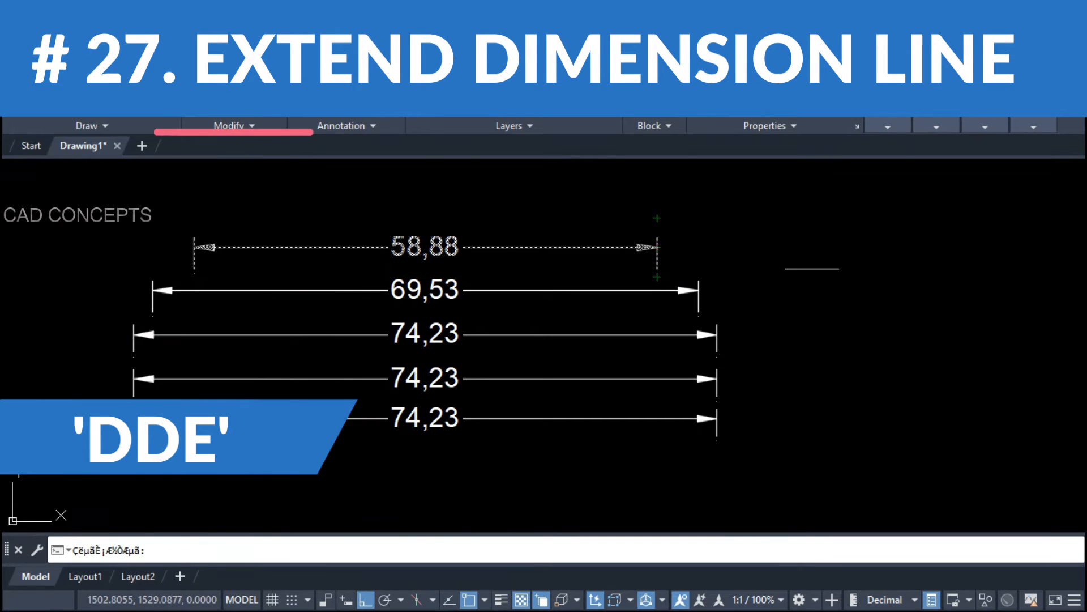
left_click(813, 269)
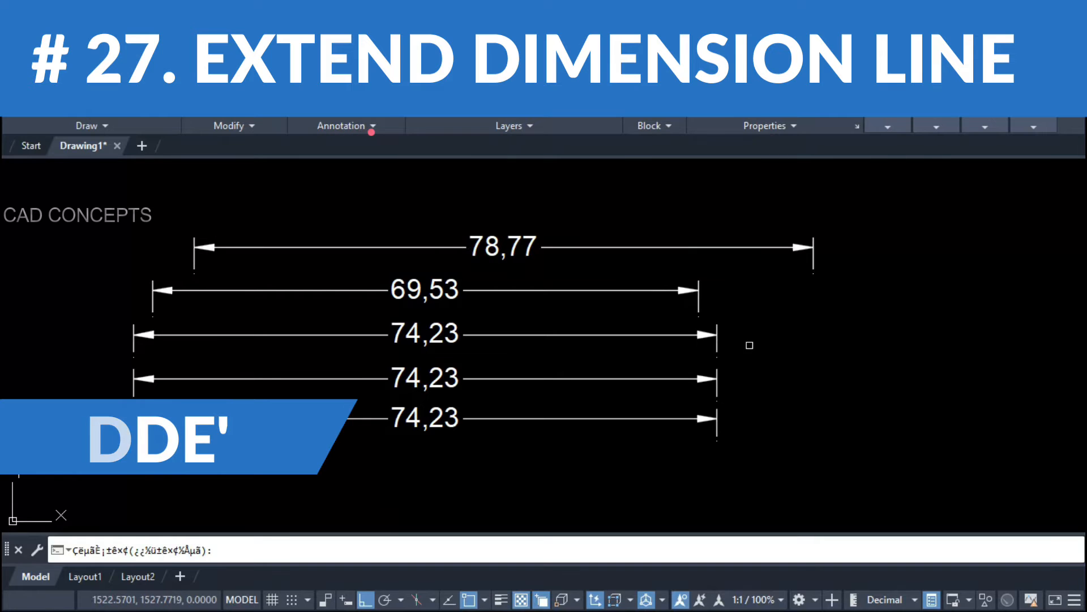
left_click(698, 297)
left_click(941, 303)
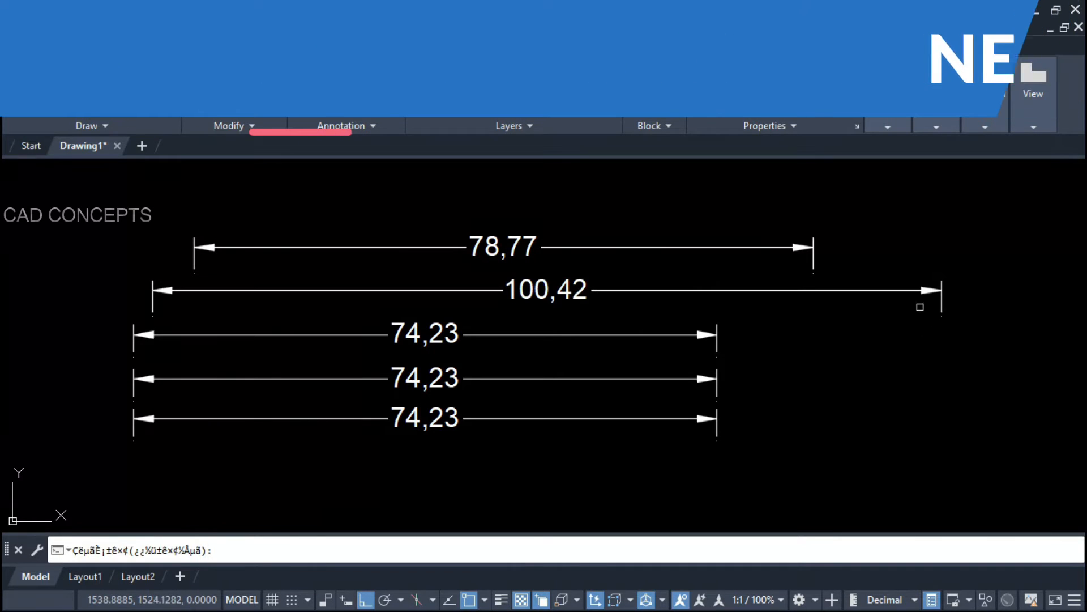
left_click(717, 346)
left_click(992, 351)
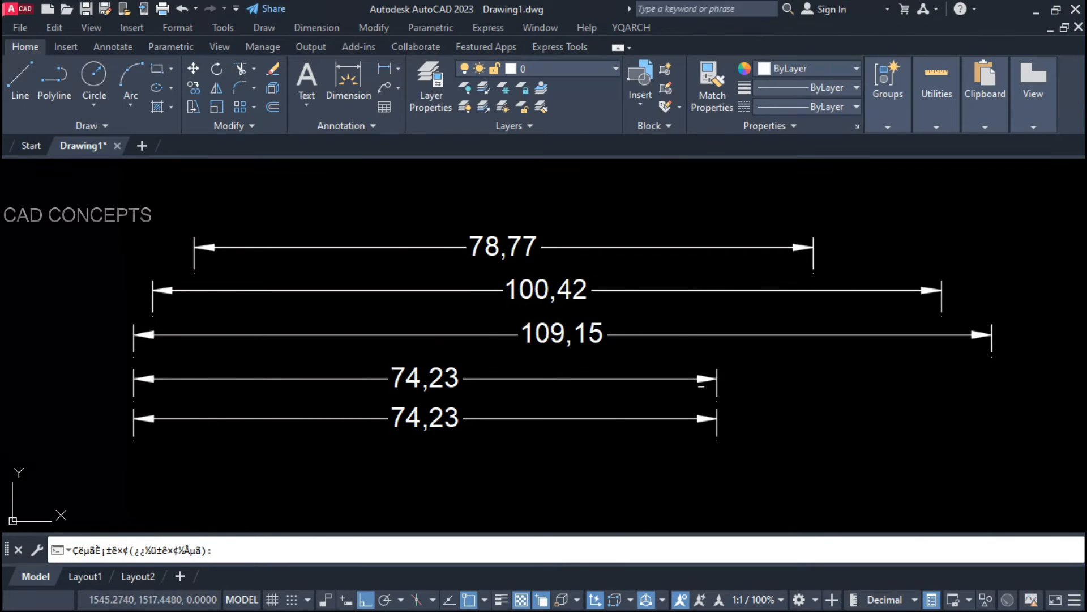
left_click(702, 383)
left_click(862, 392)
left_click(717, 429)
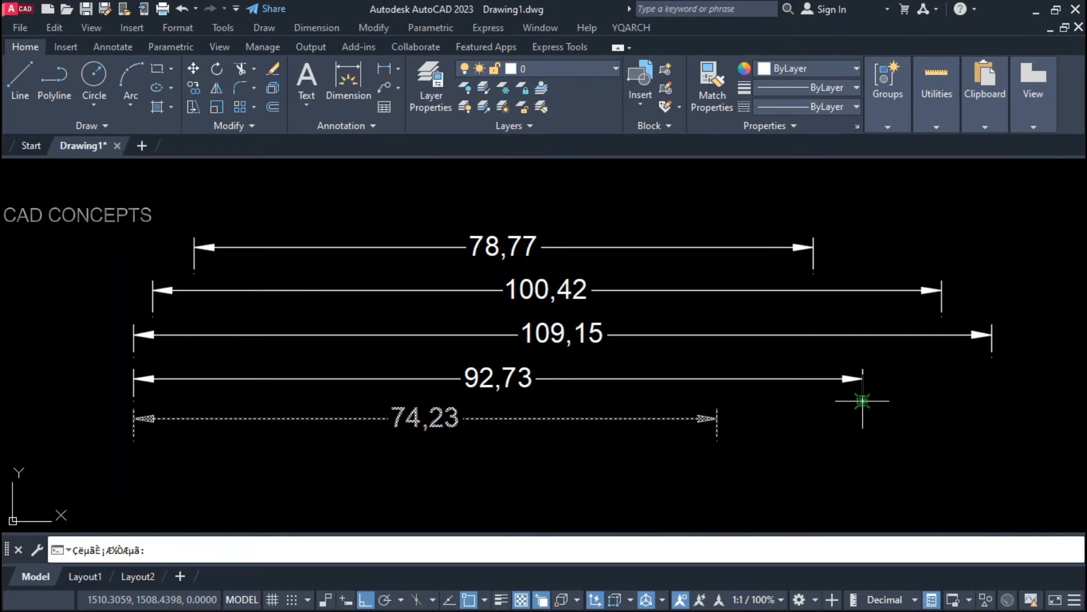
left_click(952, 421)
key("Escape")
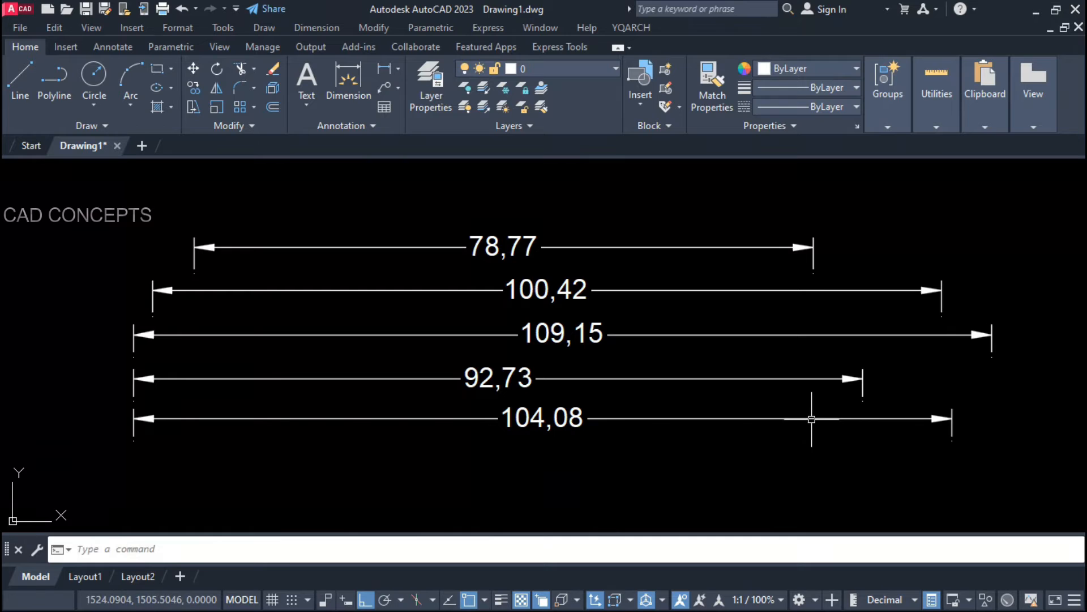
left_click(814, 418)
Step: Try grip-stretching the 104,08 dimension's right end, then cancel it, leaving the dimension unchanged
left_click(952, 440)
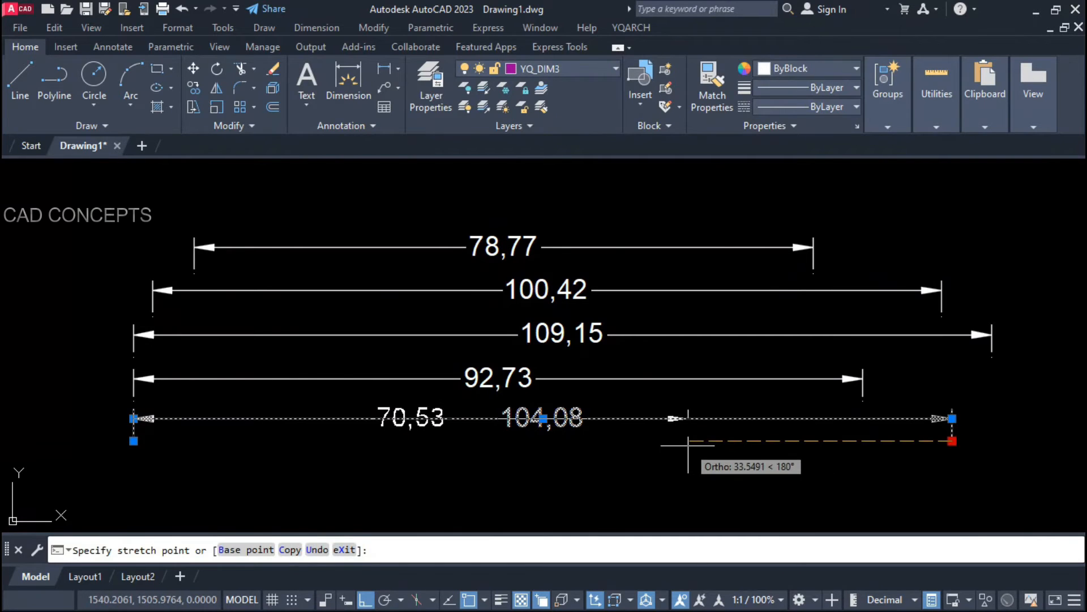
key("Escape")
key("Escape")
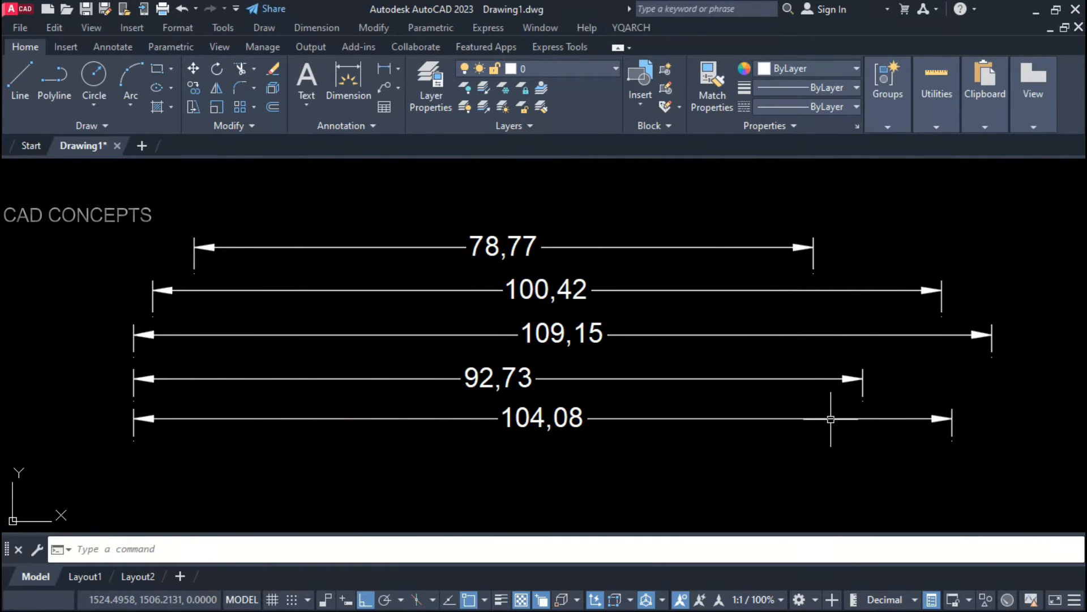
left_click(830, 418)
left_click(952, 440)
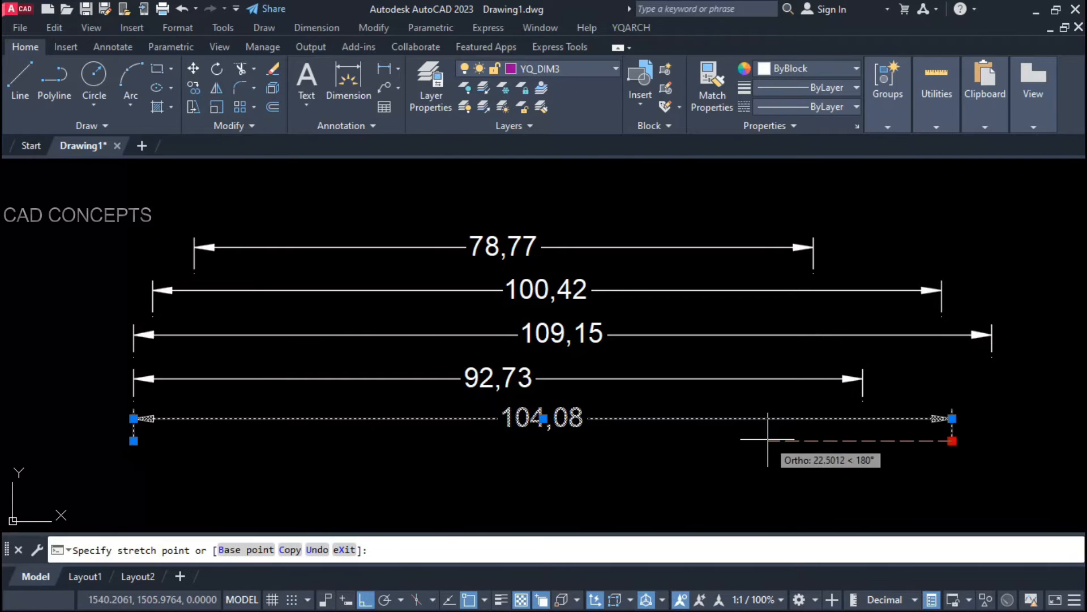
key("Escape")
key("Escape")
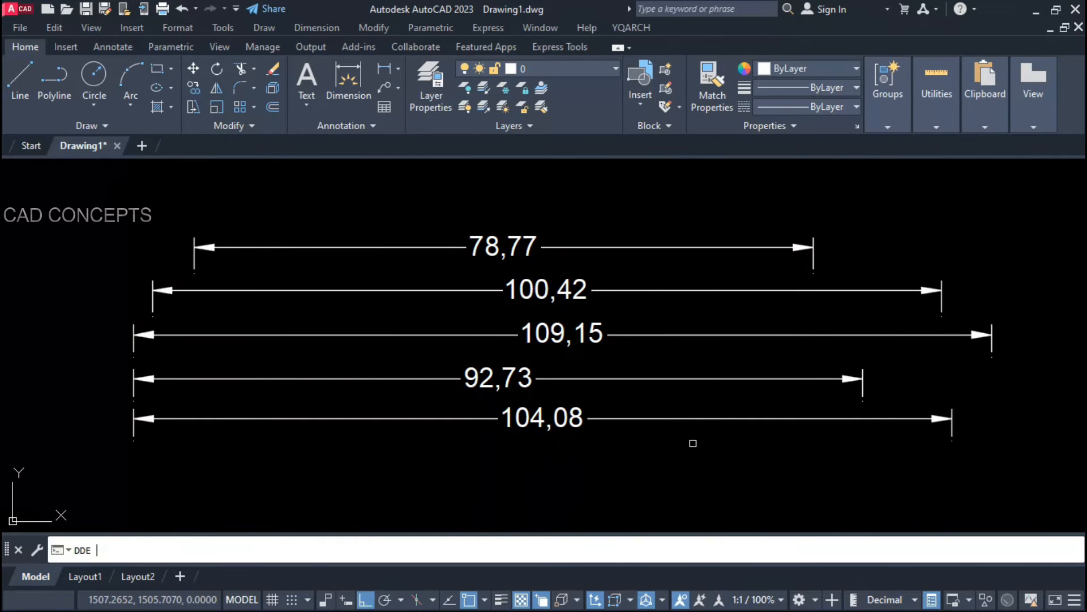
Step: With DDE, shorten the bottom 104,08 dimension so it reads 44,89
type("DDE")
key("Return")
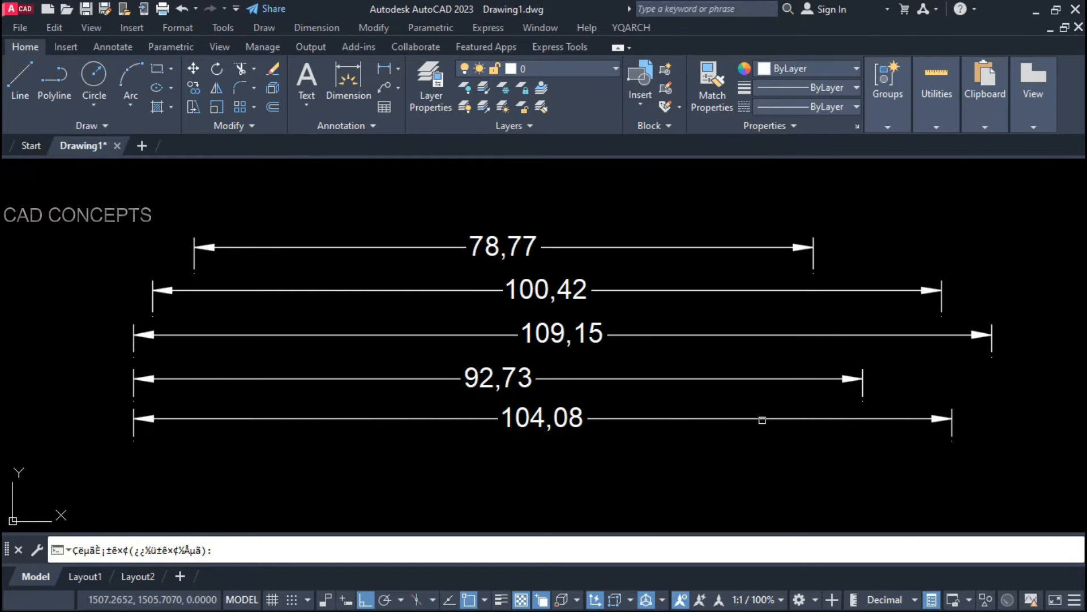
left_click(763, 419)
left_click(688, 420)
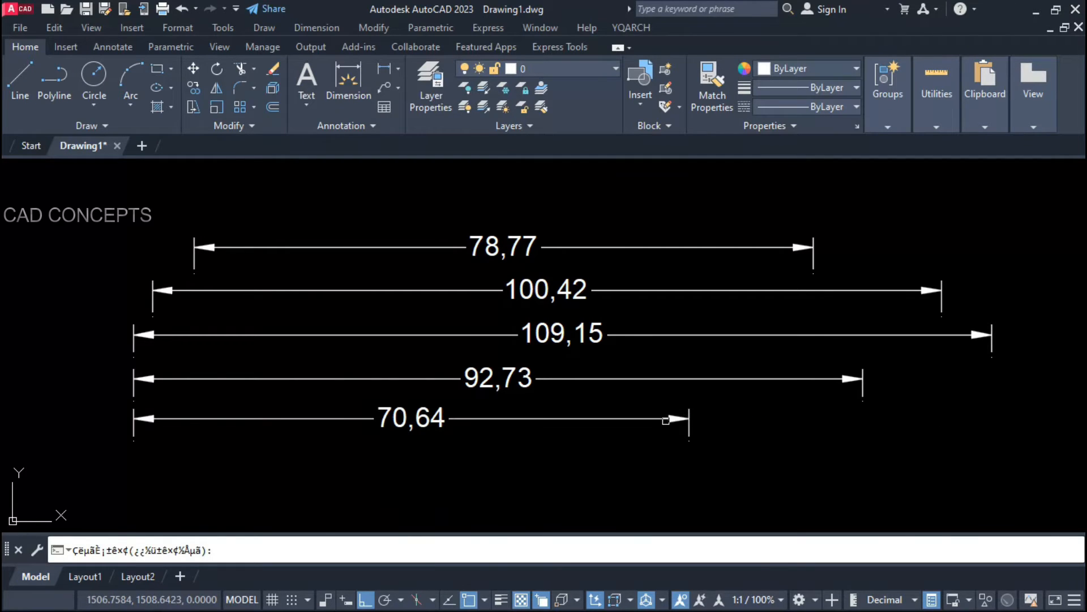
left_click(666, 419)
left_click(487, 419)
key("Escape")
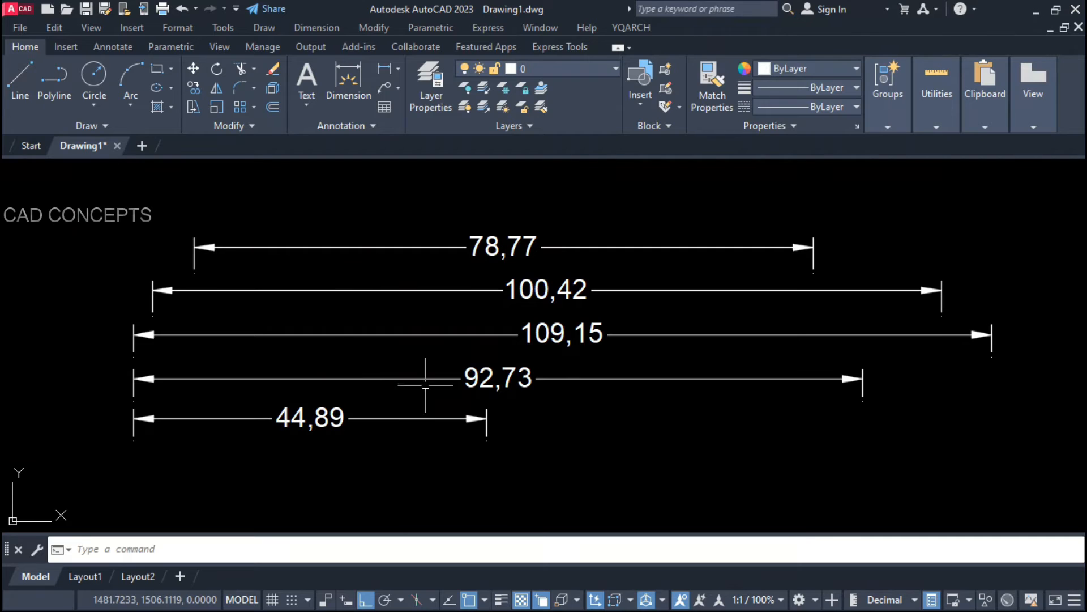
Step: Shorten the 92,73 dimension to 53,51 and check the result
key("Return")
left_click(582, 374)
key("Return")
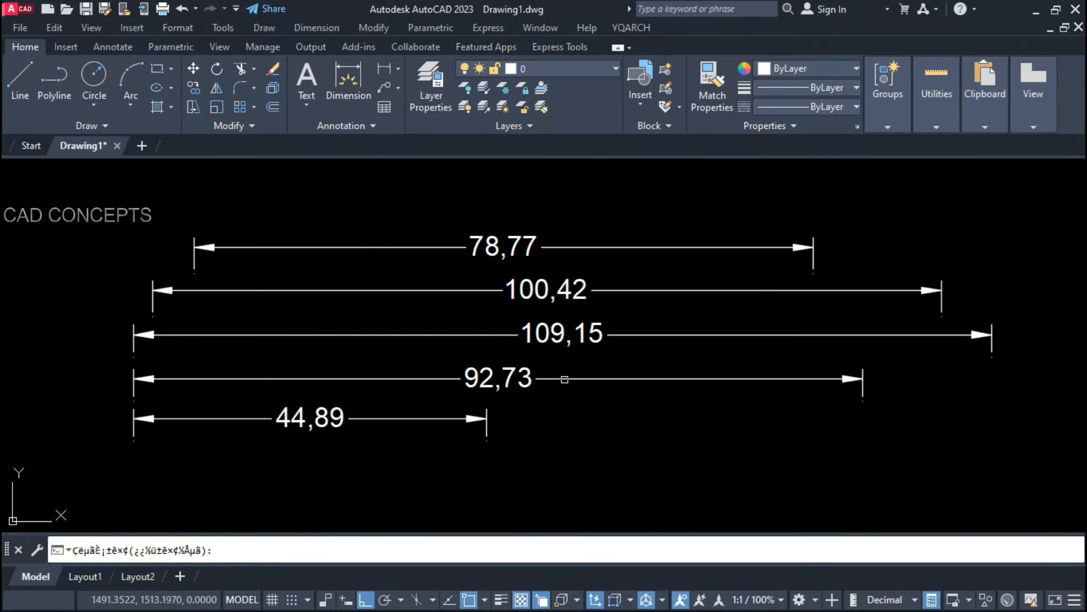
left_click(566, 379)
left_click(554, 382)
key("Escape")
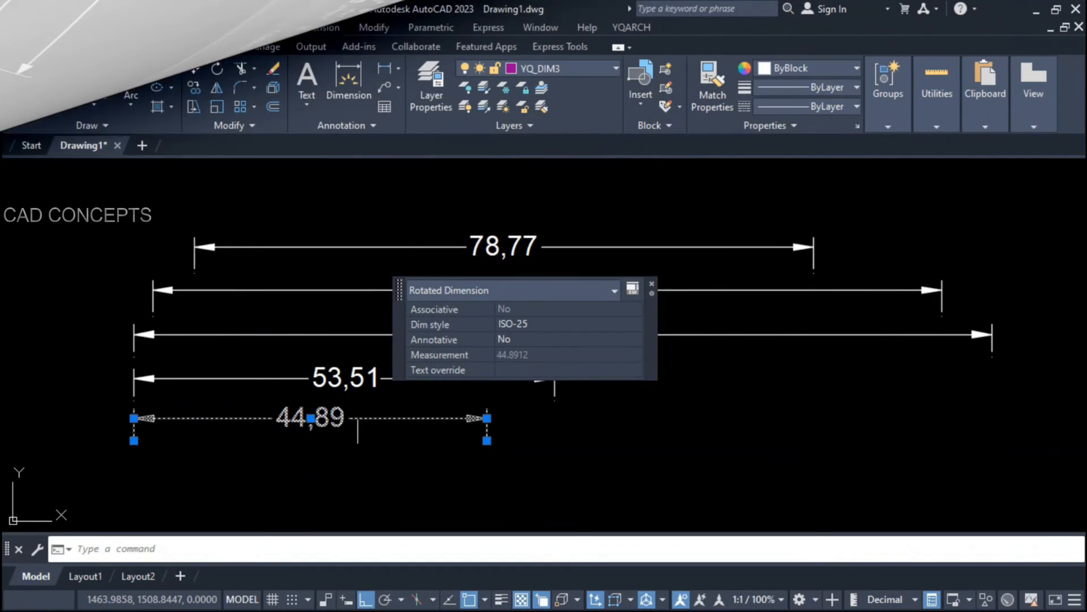
key("Escape")
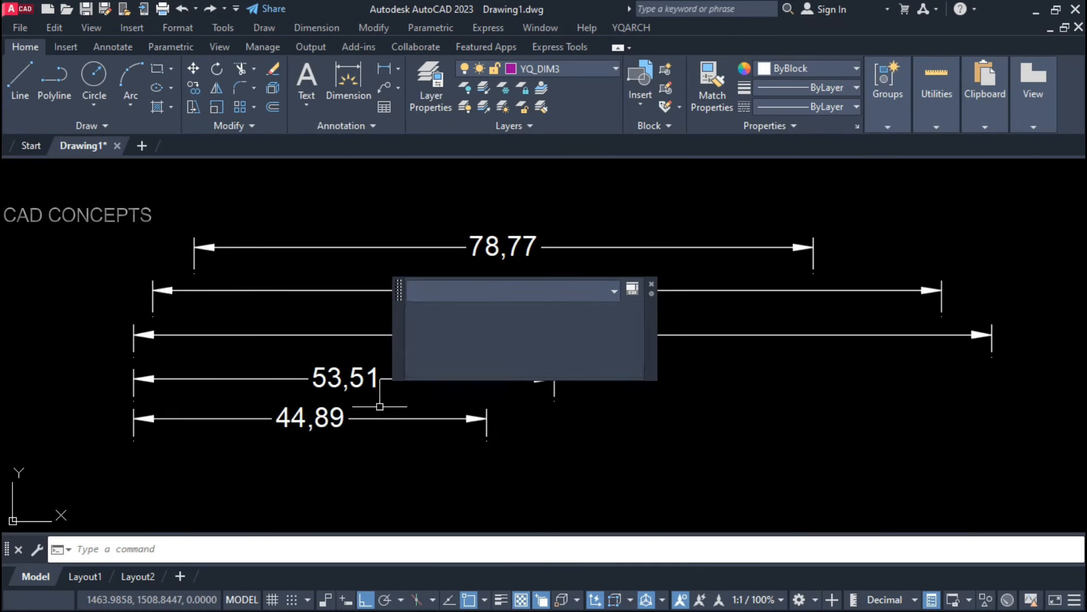
left_click(408, 366)
key("Escape")
left_click(408, 342)
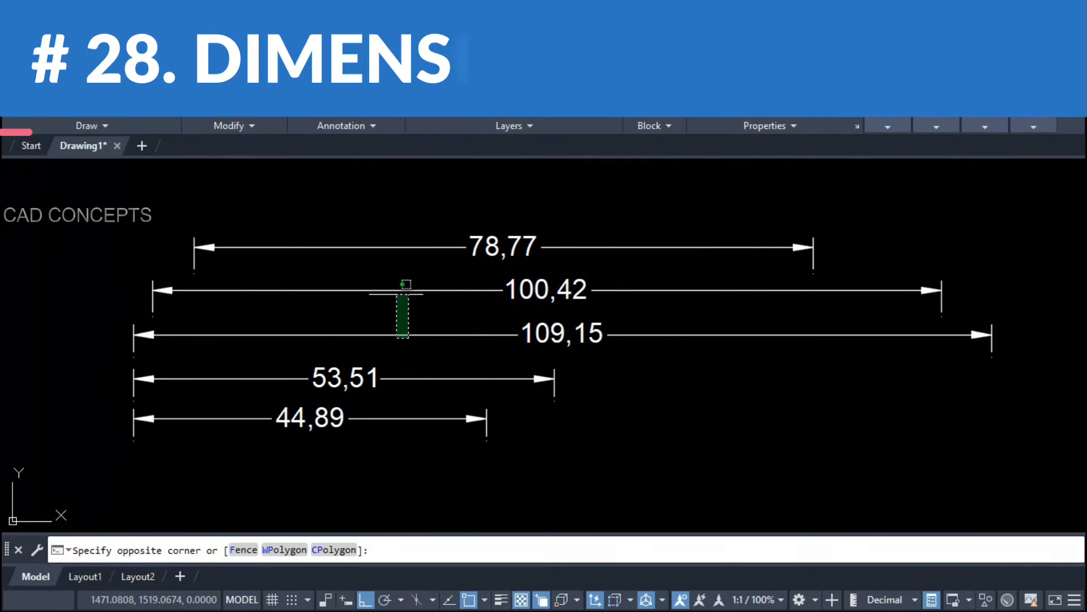
Step: Split the 78,77 dimension into five equal 15,75 parts with DS
left_click(393, 280)
key("Escape")
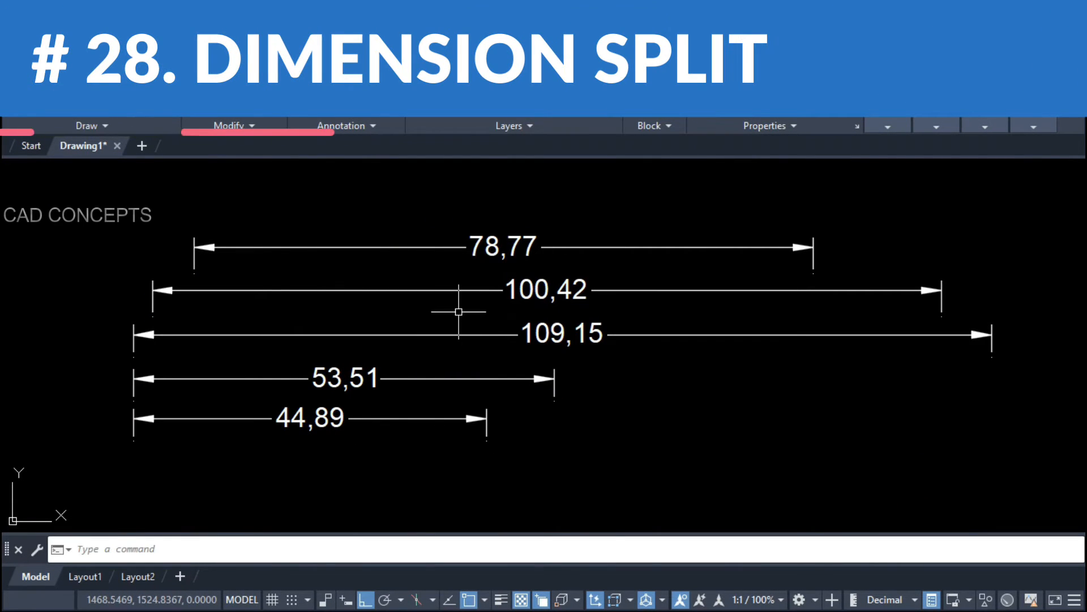
type("ds")
key("Return")
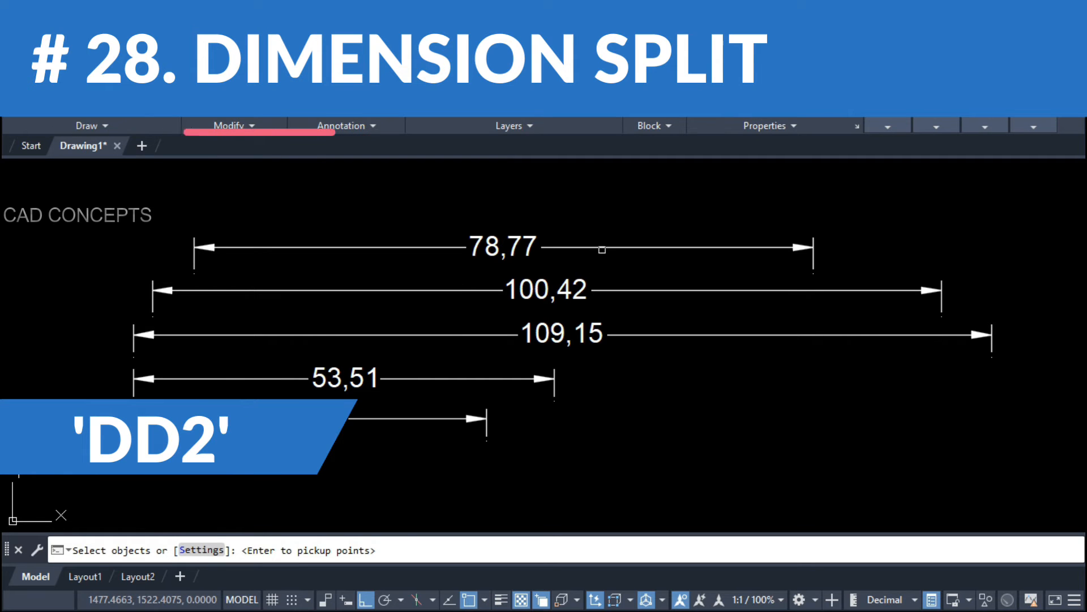
left_click(602, 247)
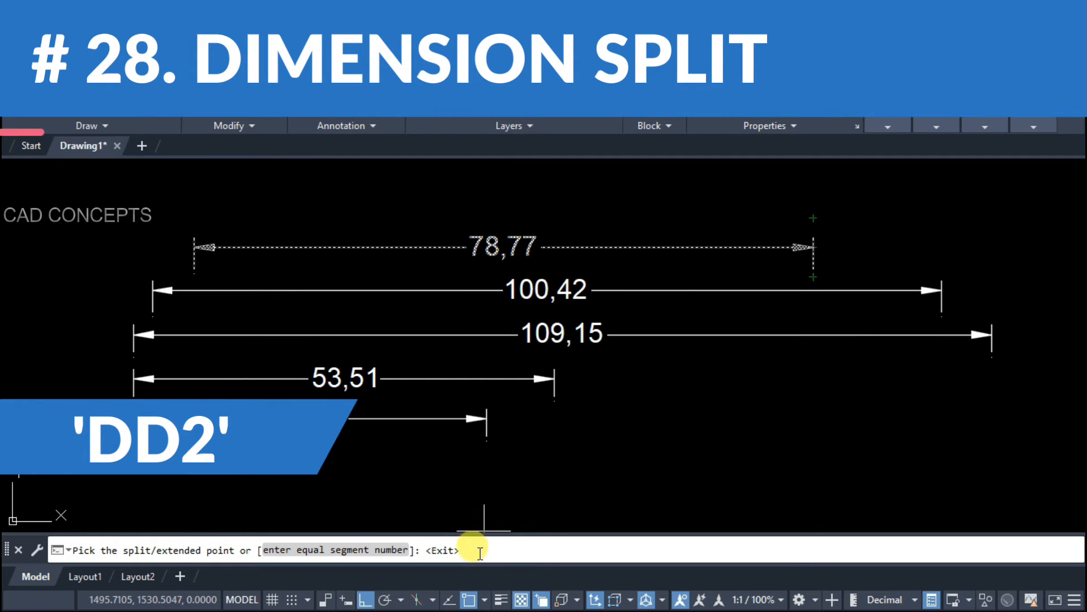
type("5")
key("Return")
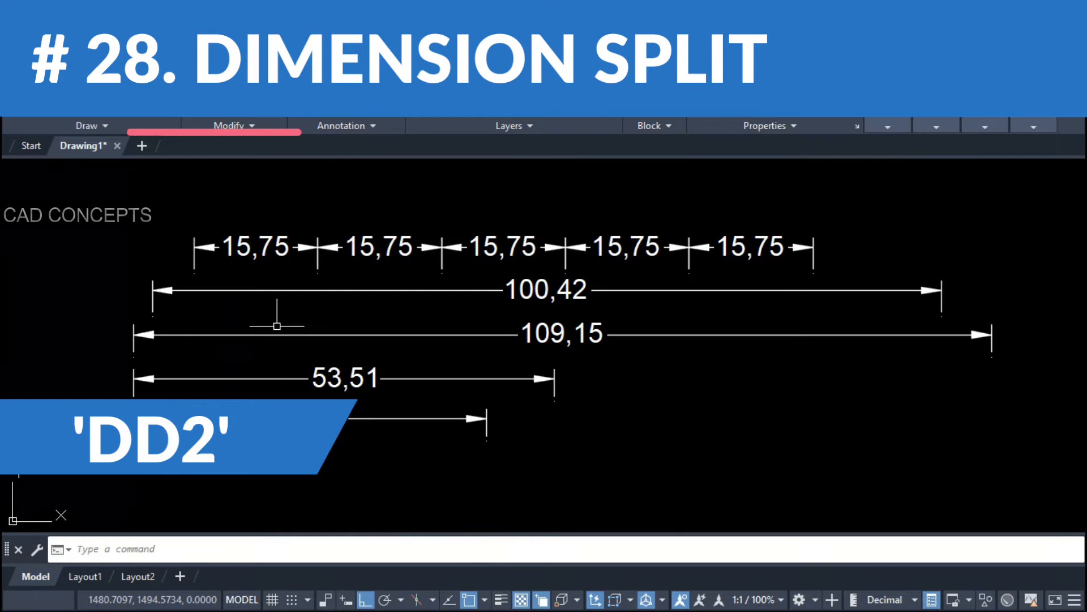
Step: Select the five 15,75 pieces to check them, then clear the selection
left_click(645, 247)
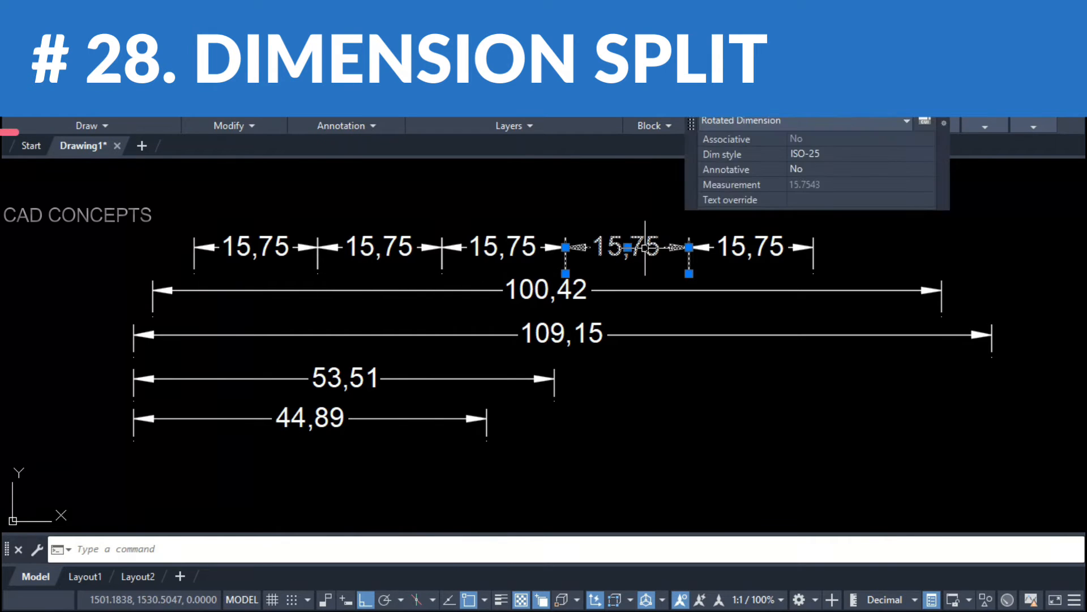
left_click(722, 247)
left_click(459, 247)
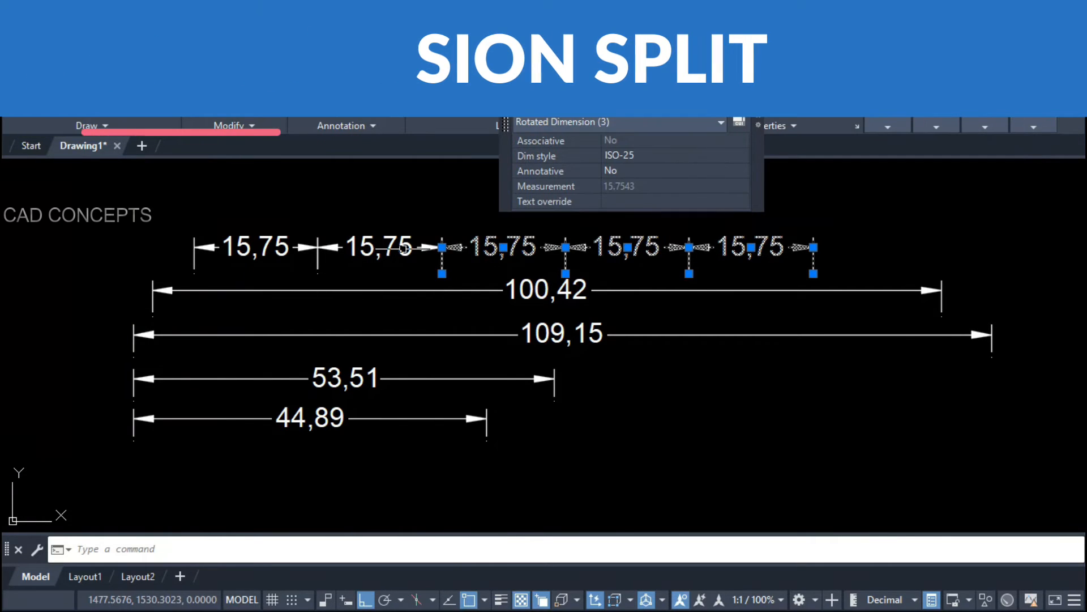
left_click(362, 248)
left_click(311, 248)
key("Escape")
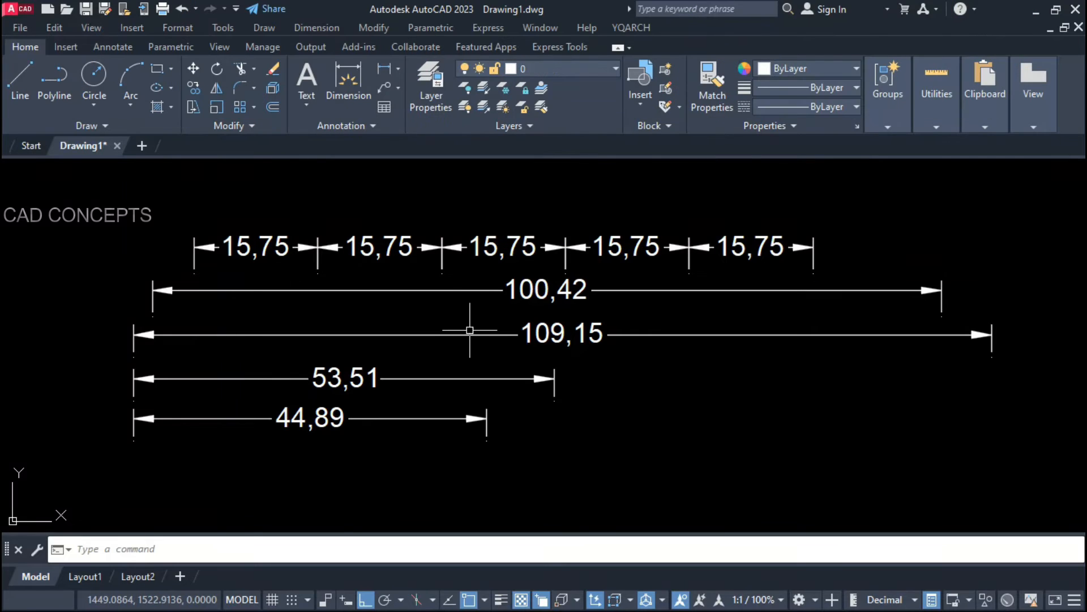
Step: Split the 100,42 dimension into 20,24, 40,14, 27,97 and 12,06 pieces
key("Return")
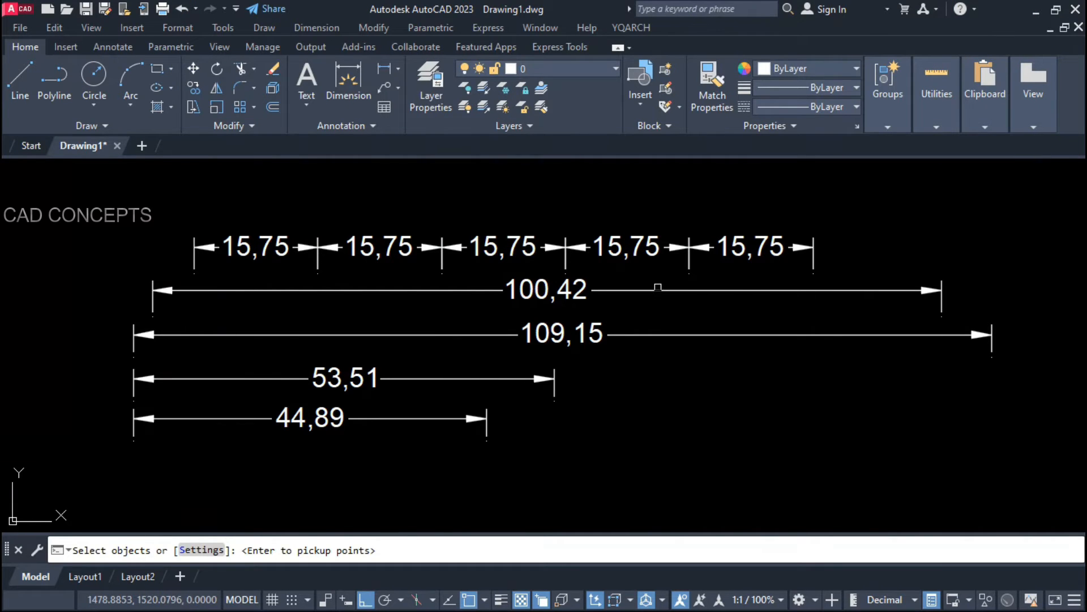
left_click(658, 288)
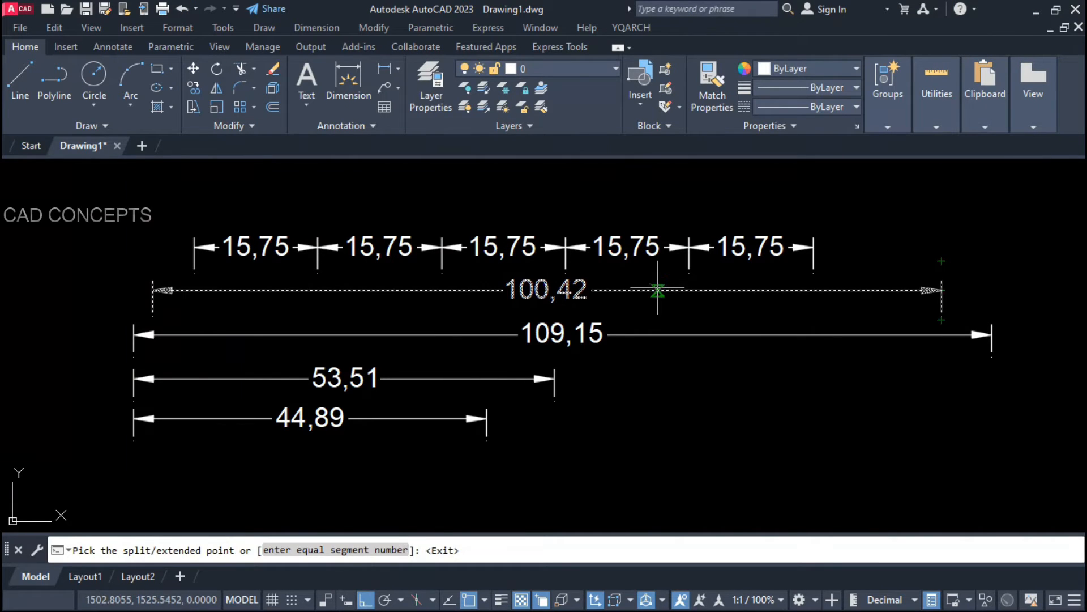
left_click(847, 290)
left_click(627, 291)
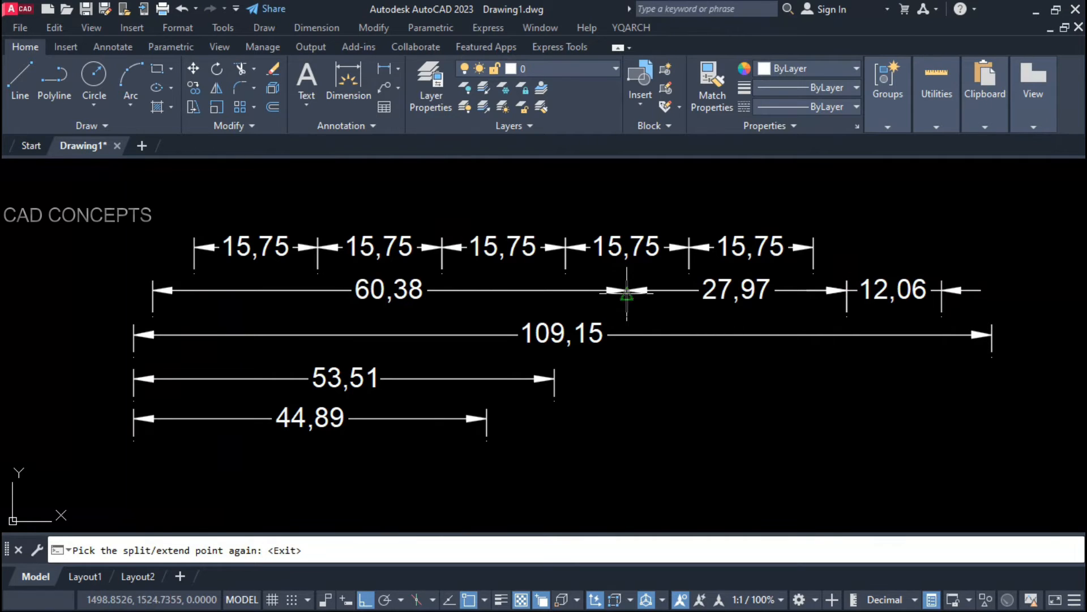
left_click(312, 290)
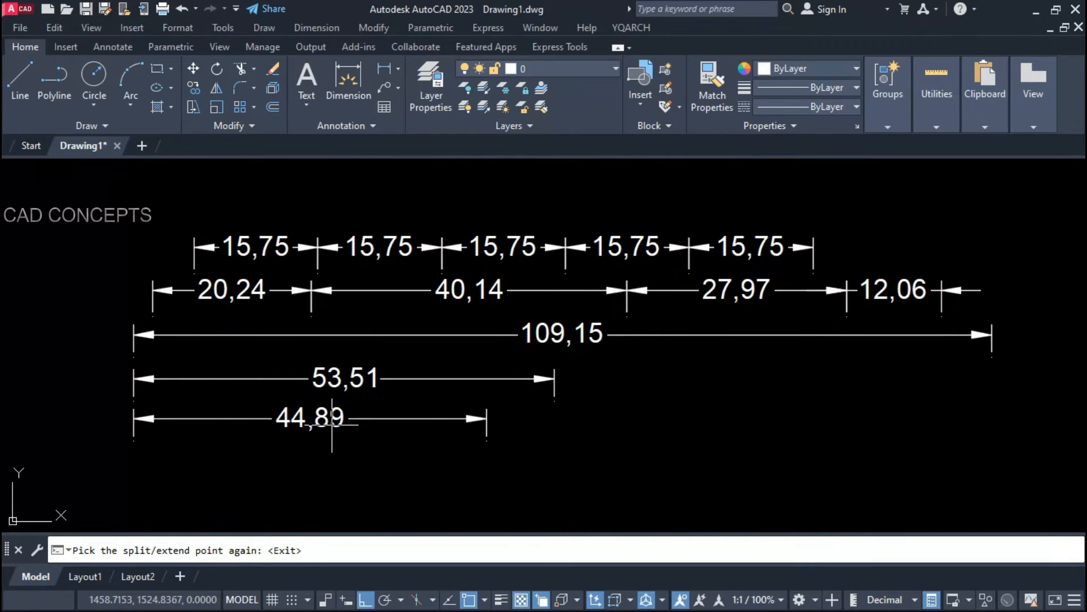
key("Return")
Step: Split the 109,15 dimension into four smaller chained pieces
key("Return")
left_click(420, 334)
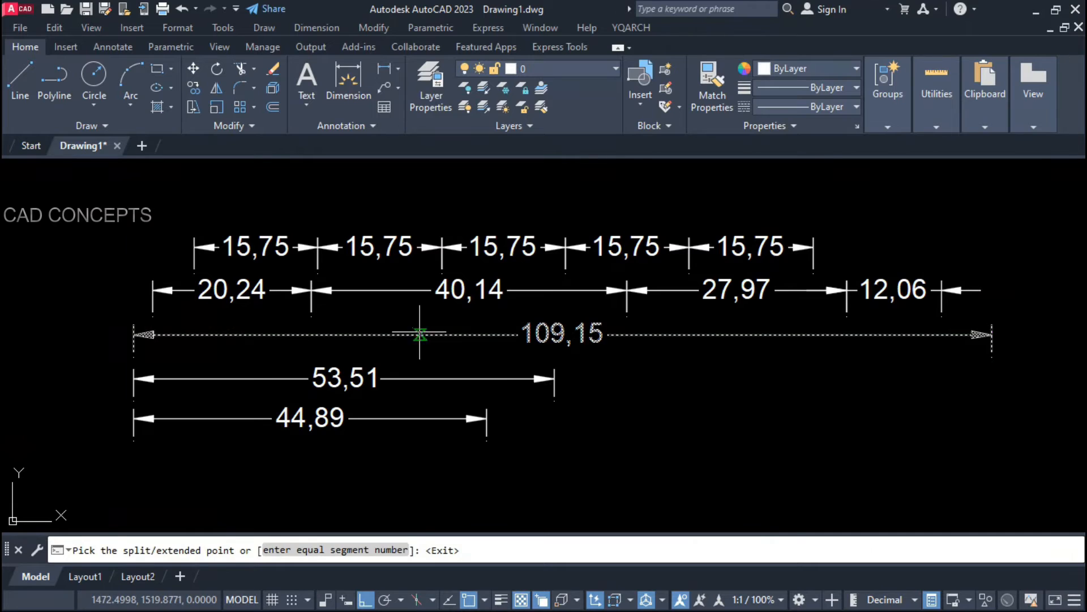
left_click(248, 334)
key("Return")
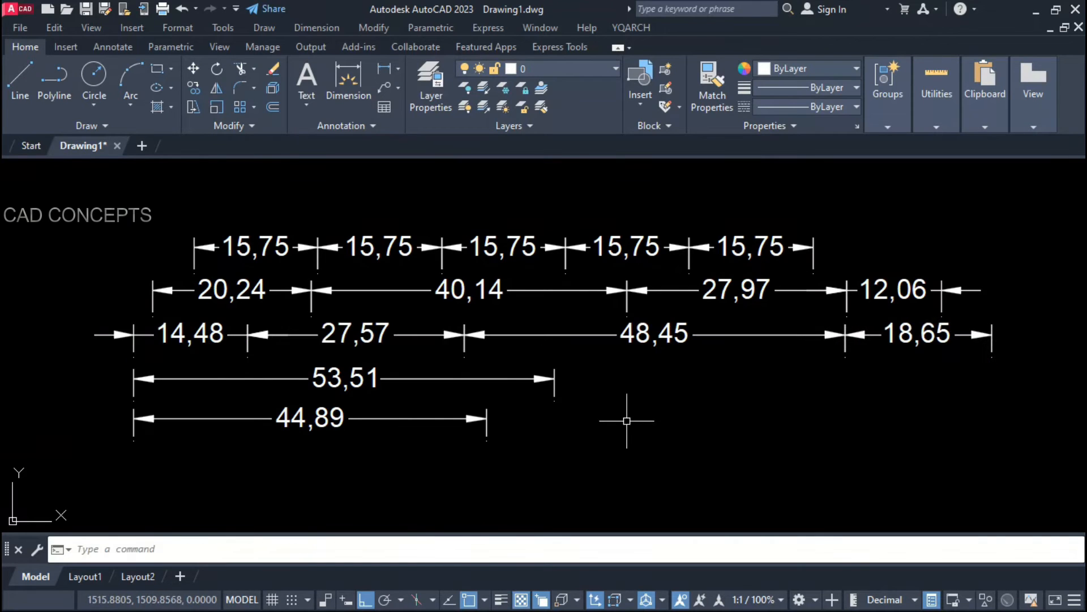
key("Return")
Step: Split the 53,51 dimension into 11,85, 23,11 and 18,55 pieces
left_click(506, 380)
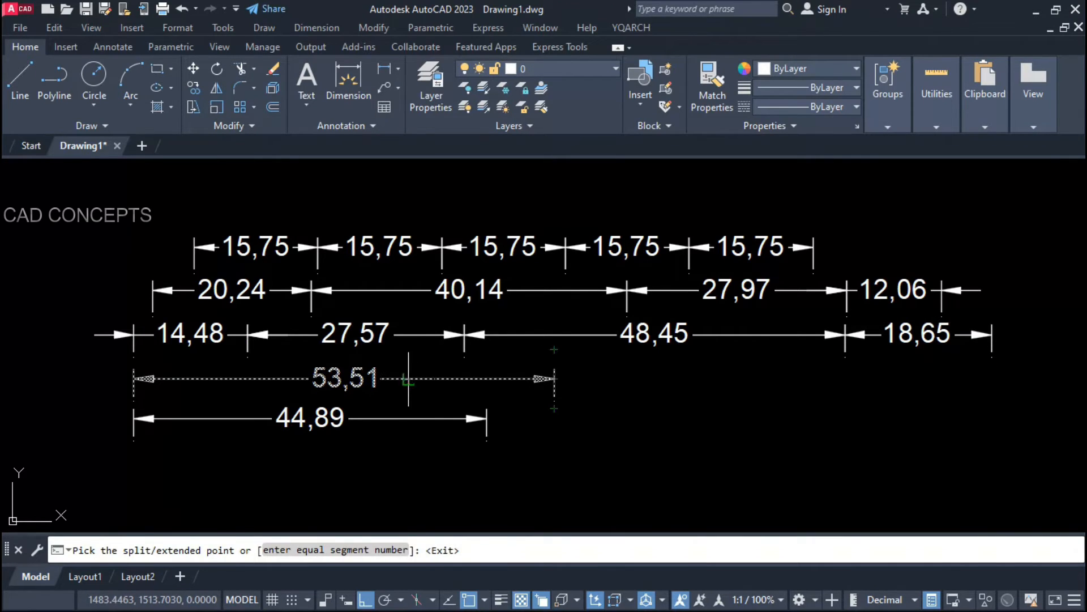
left_click(408, 378)
left_click(227, 378)
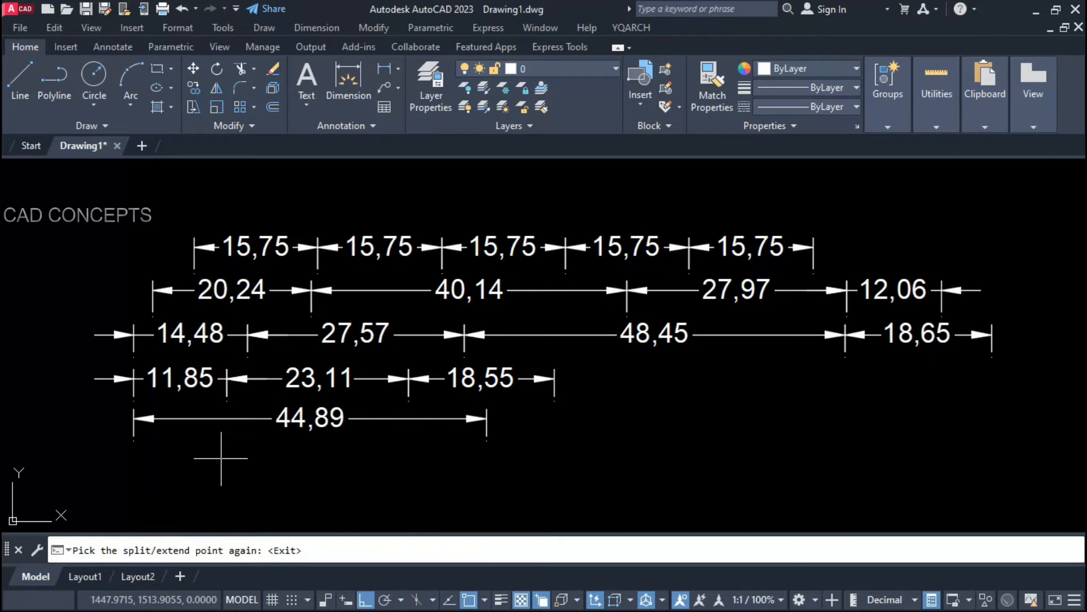
key("Return")
key("Return")
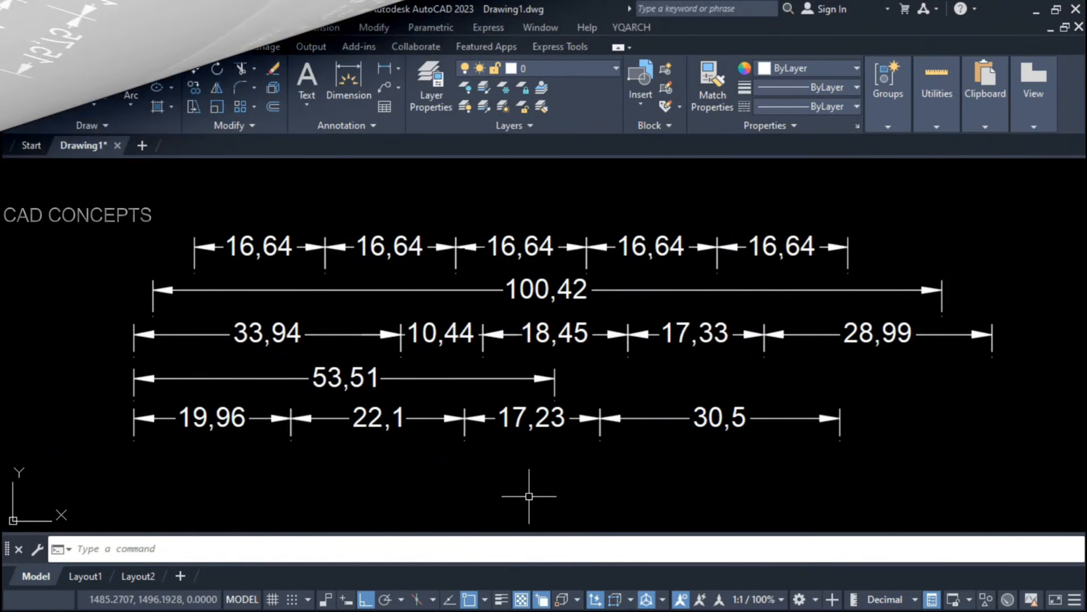
Step: Delete the 100,42 and 53,51 dimensions
left_click(930, 219)
left_click(98, 467)
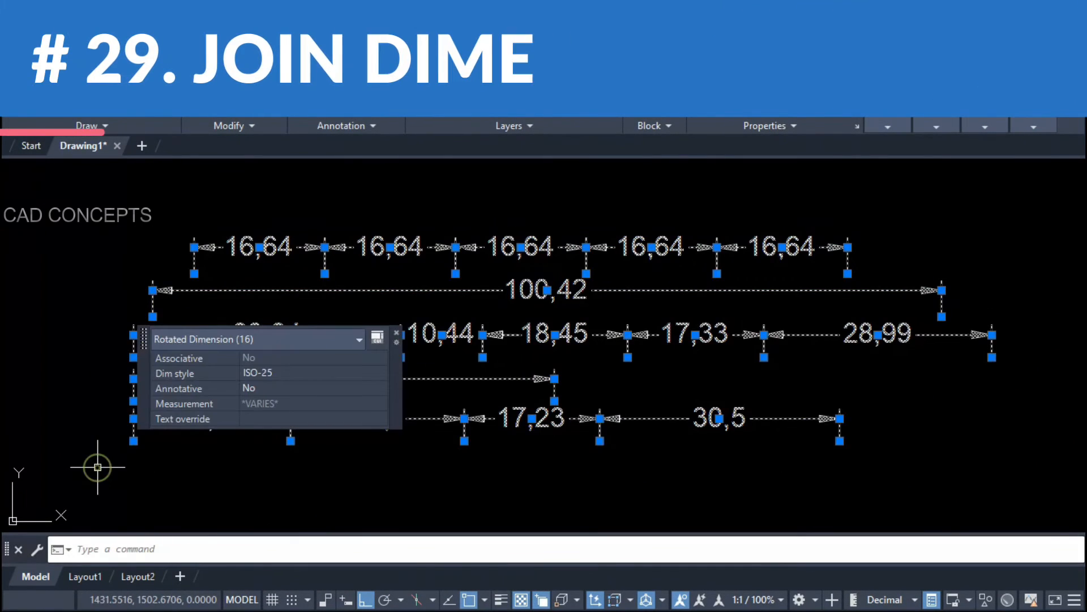
key("Escape")
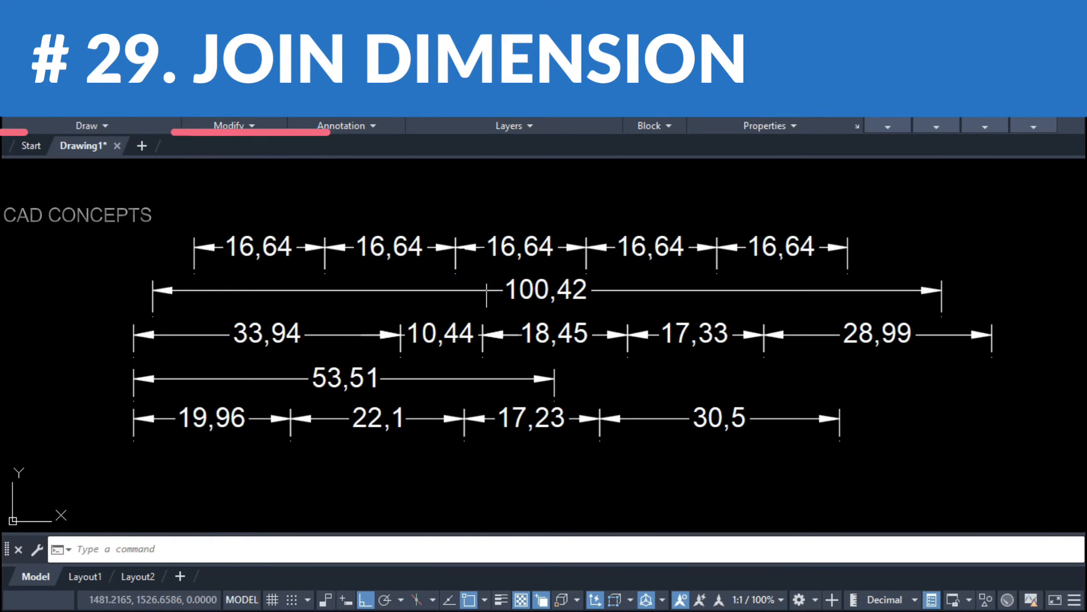
left_click(486, 290)
key("Delete")
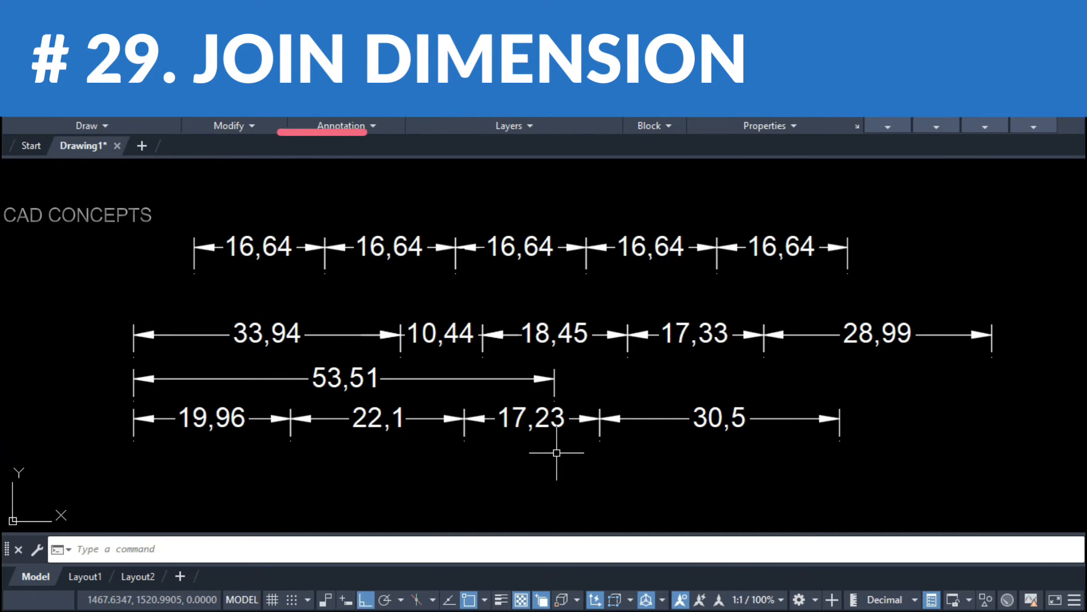
left_click(454, 378)
key("Delete")
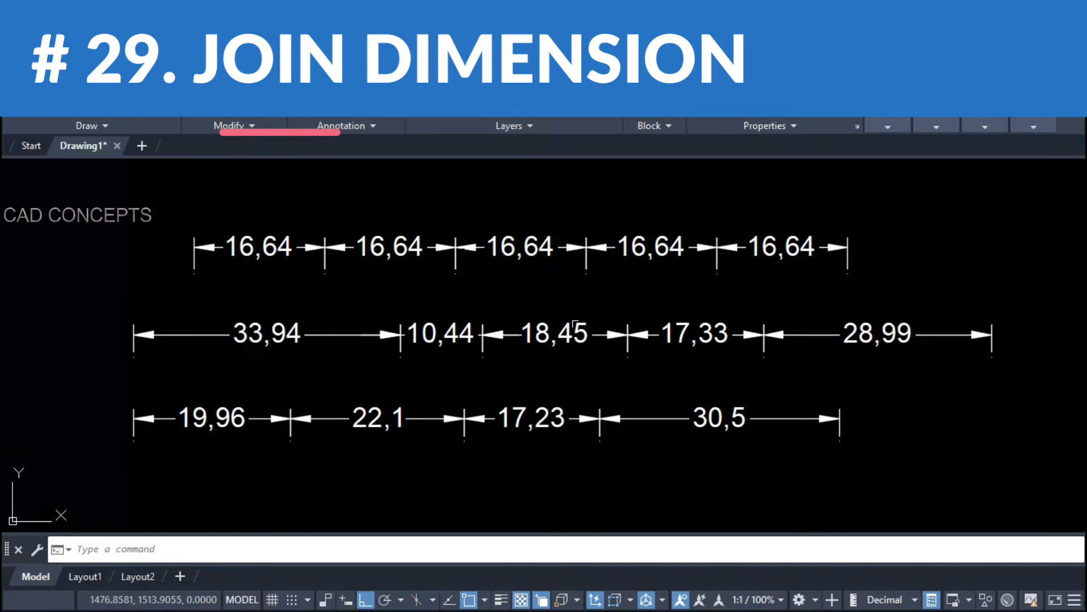
Step: Join the five 16,64 dimensions into a single 83,2 dimension with DD1
type("DD1")
key("Return")
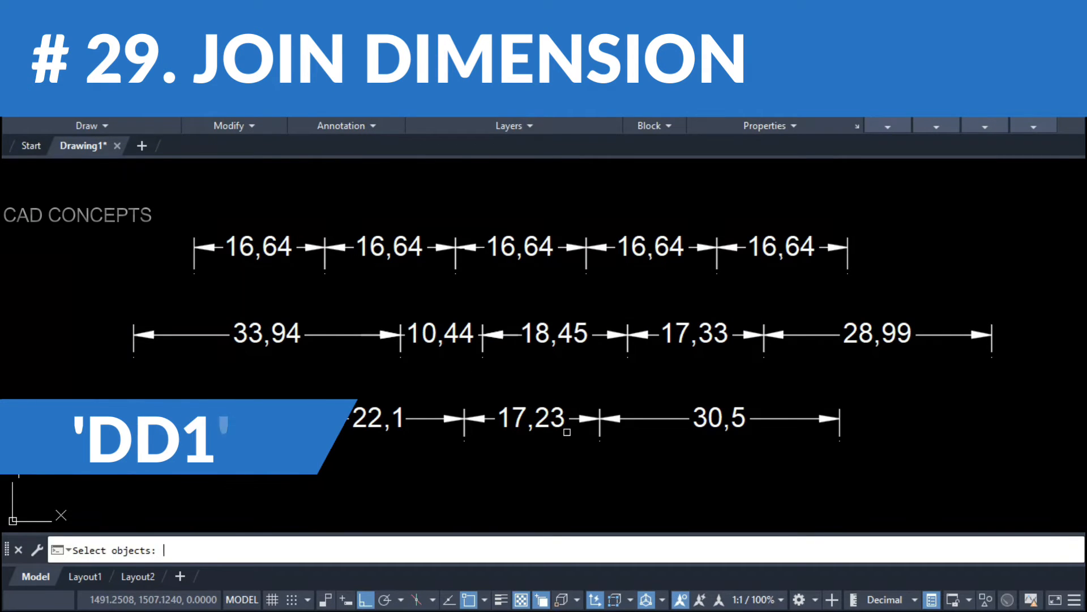
left_click(861, 231)
left_click(128, 257)
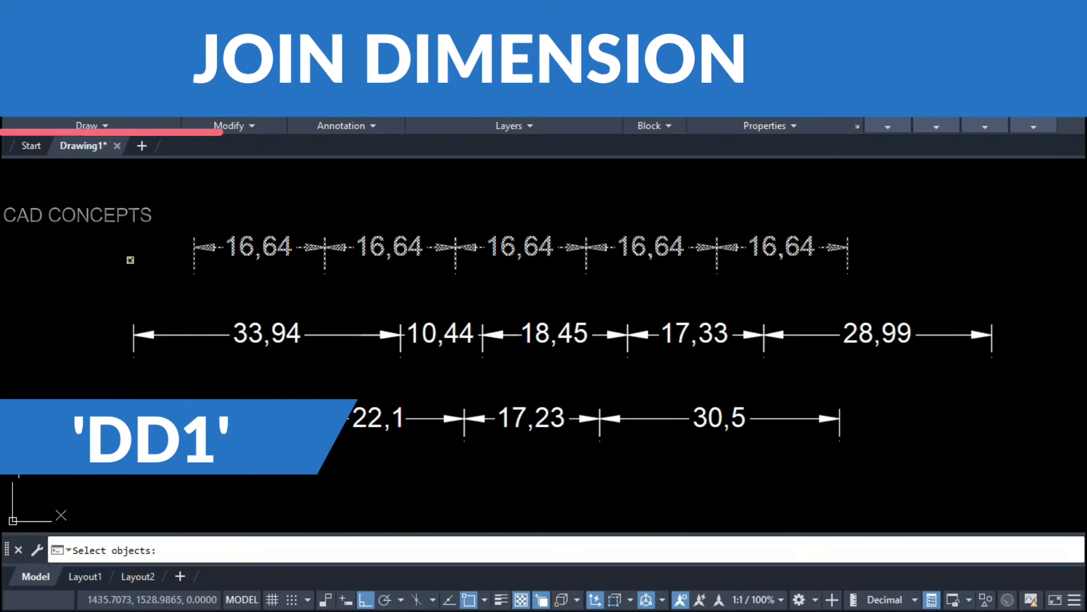
key("Return")
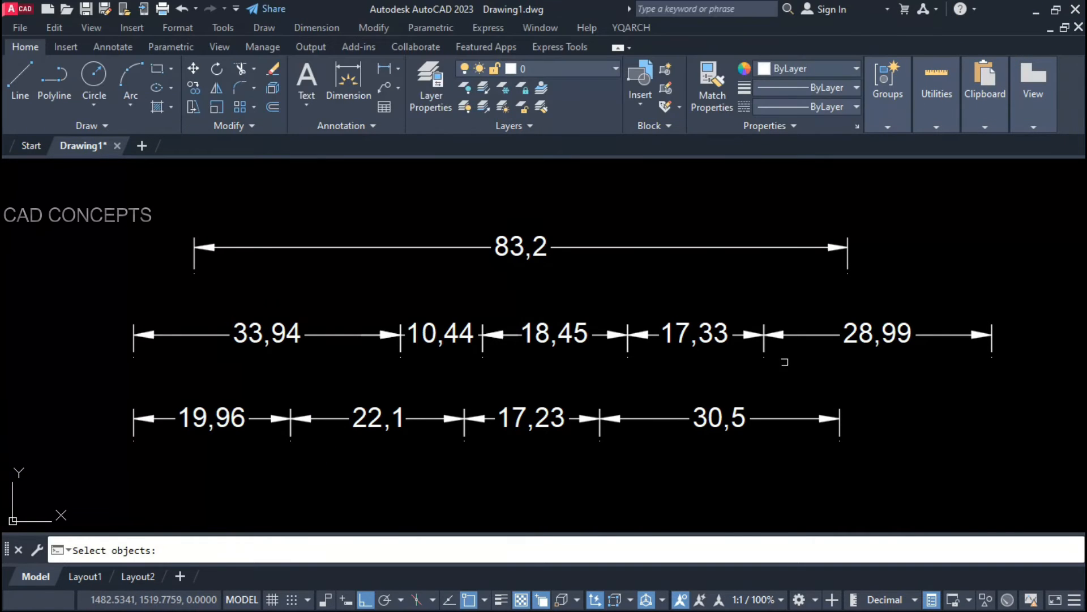
Step: Join the middle-row dimensions into one, then the bottom row into one 89,78 dimension
left_click(1028, 332)
left_click(81, 367)
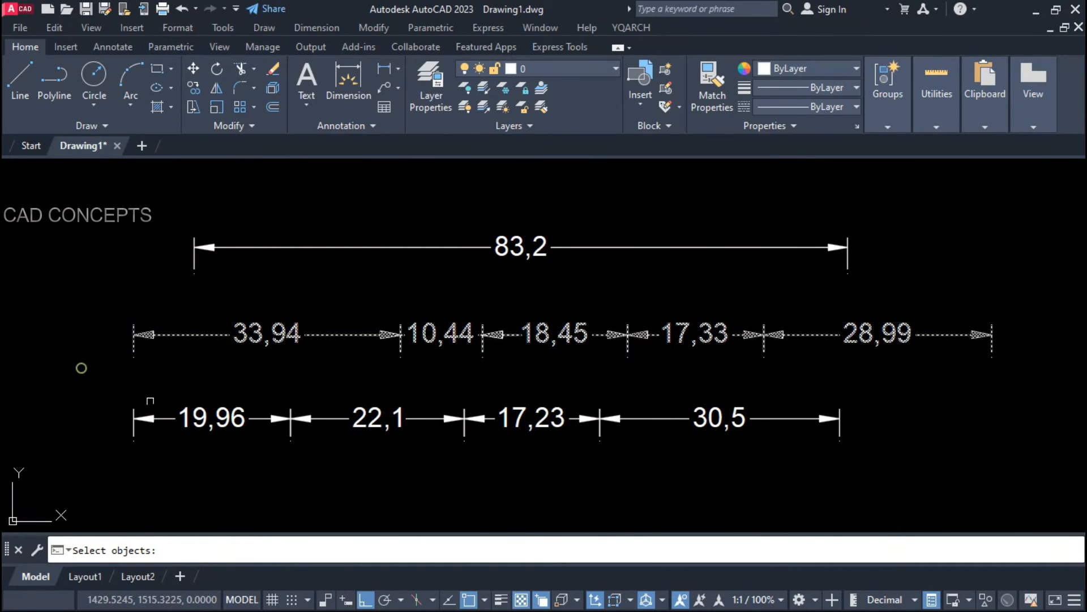
key("Return")
key("Escape")
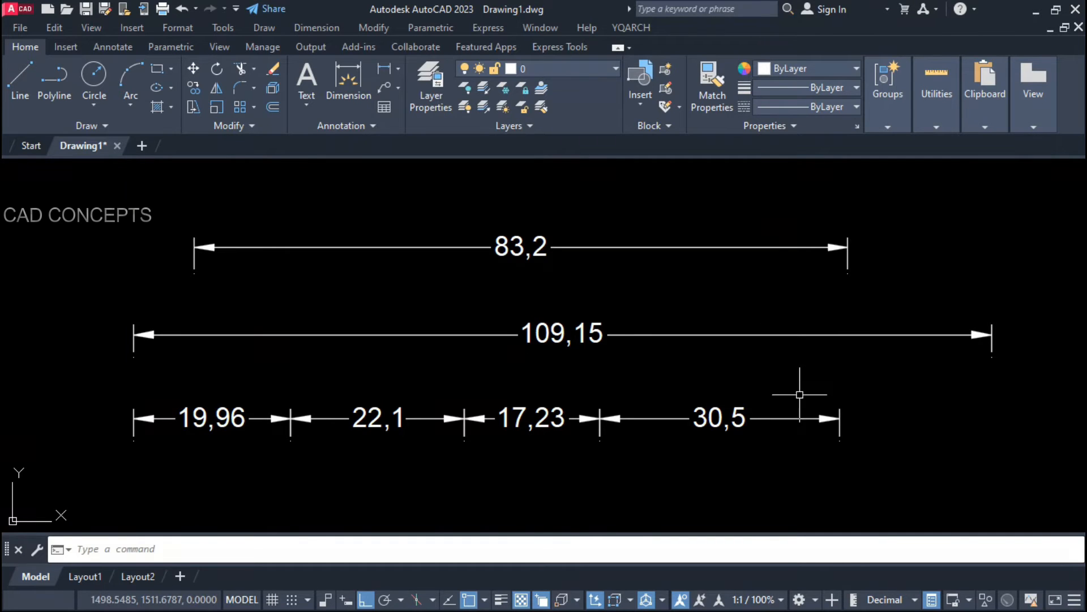
key("Return")
left_click(902, 391)
left_click(43, 493)
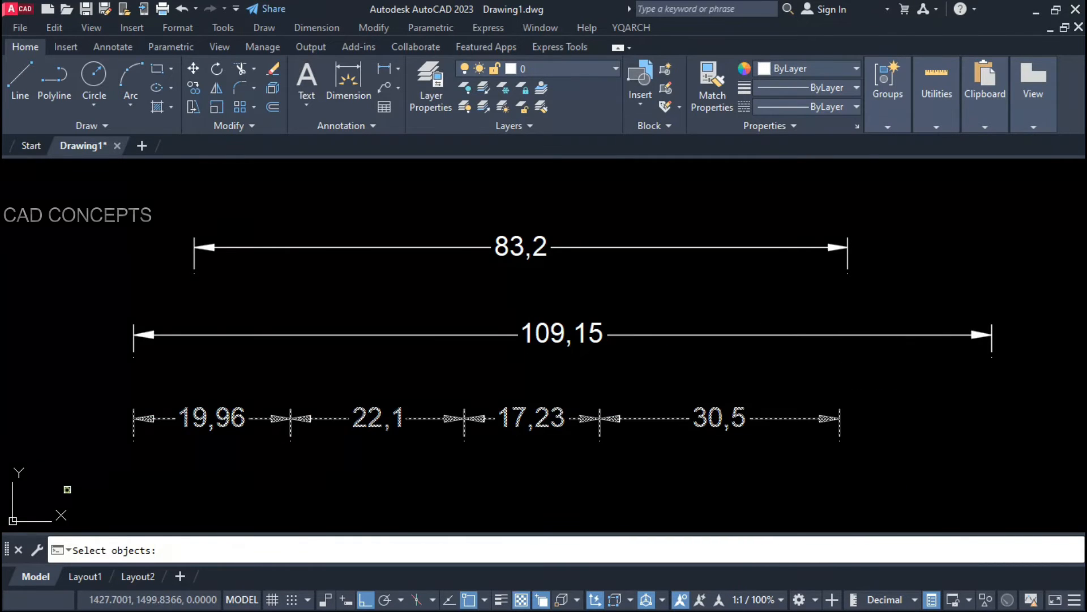
key("Return")
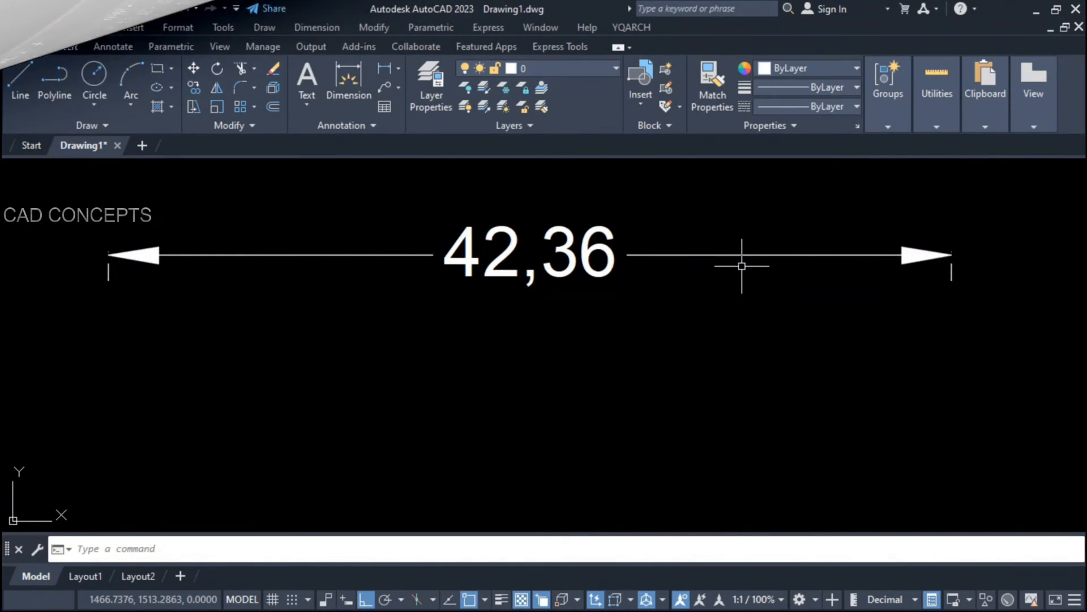
Step: Try grip-stretching the 42,36 dimension's right end, then cancel
left_click(922, 249)
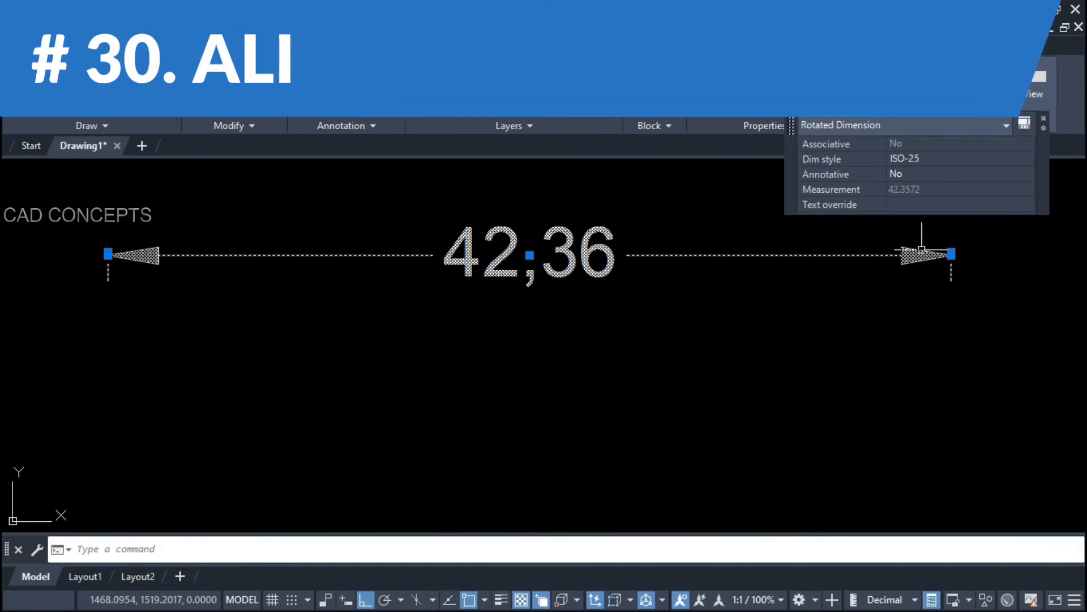
left_click(952, 255)
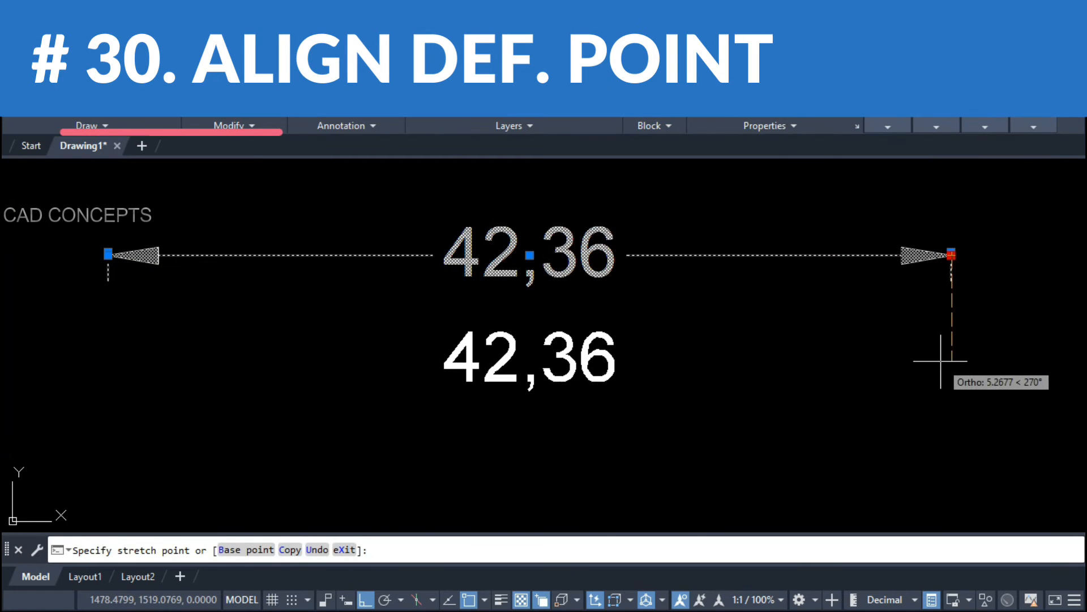
key("Escape")
key("Escape")
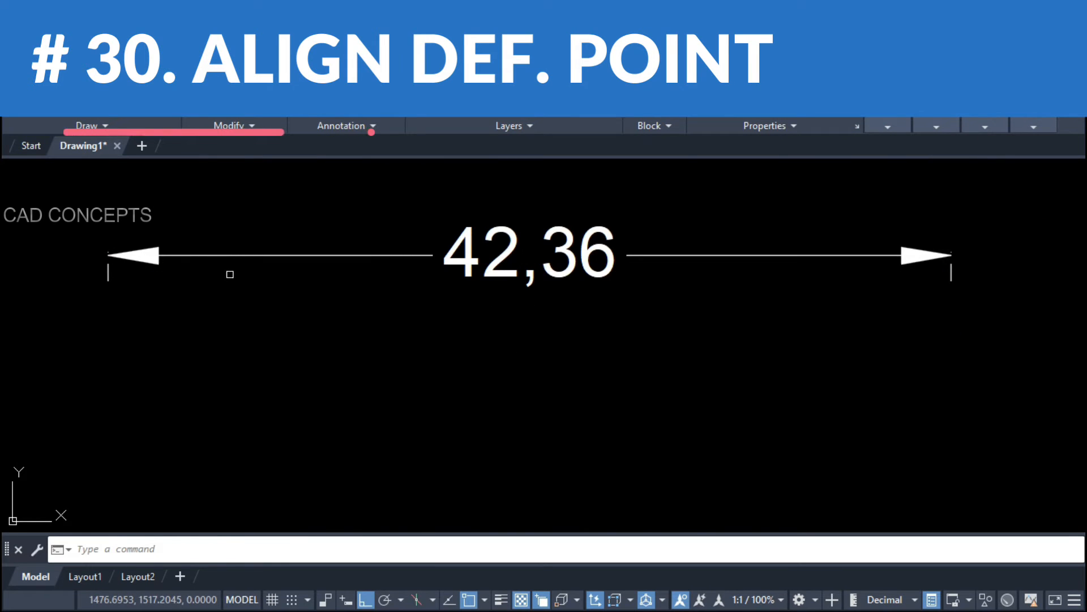
Step: With DDV, move the 42,36 dimension's definition points to a lower alignment point
type("ddv")
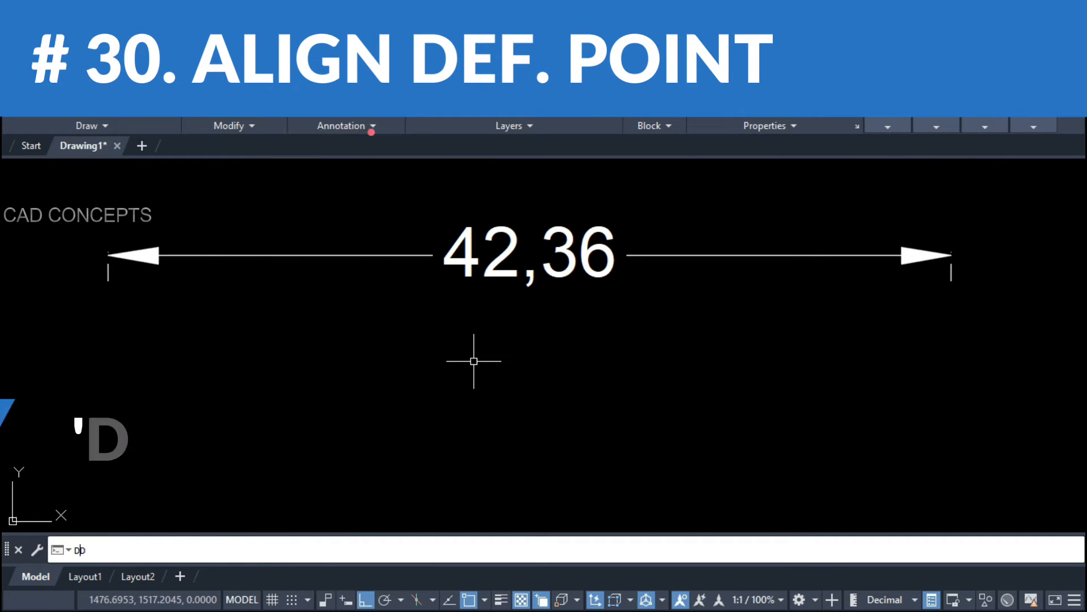
key("Return")
left_click(707, 255)
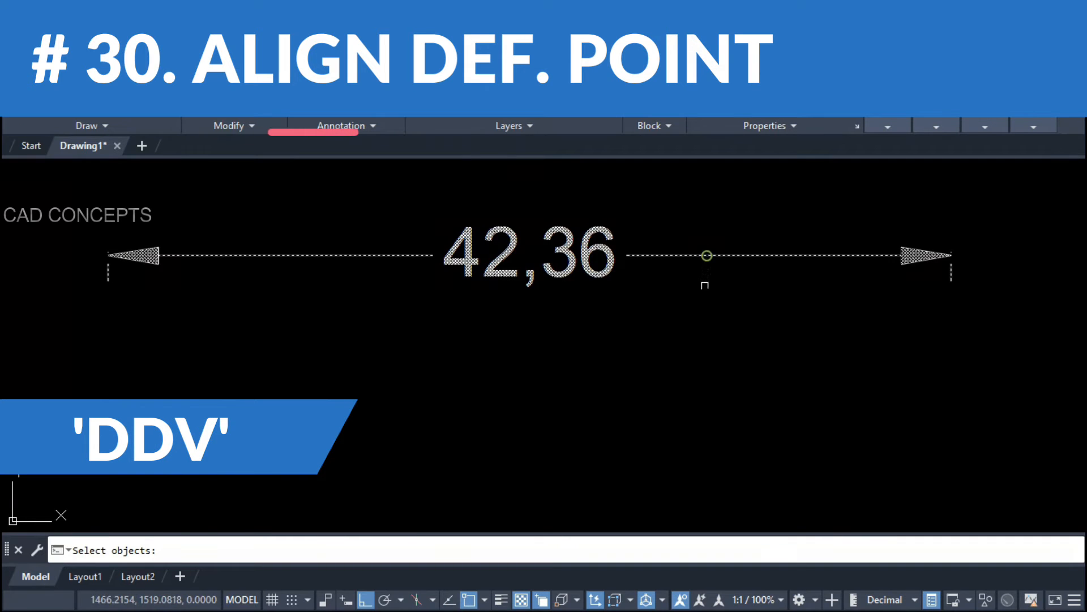
right_click(709, 309)
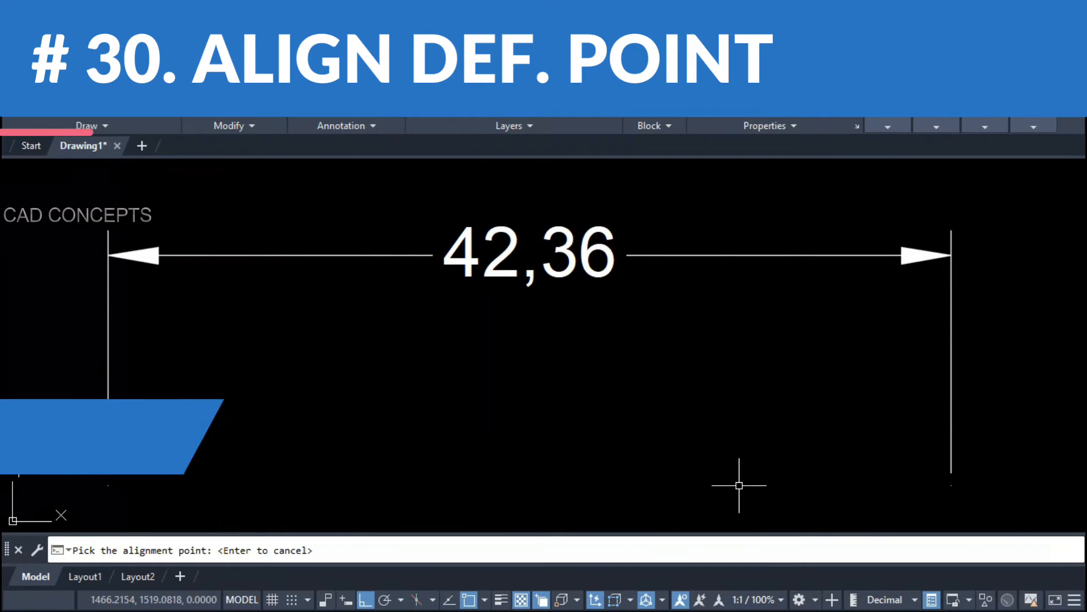
scroll(735, 424, "down", 2)
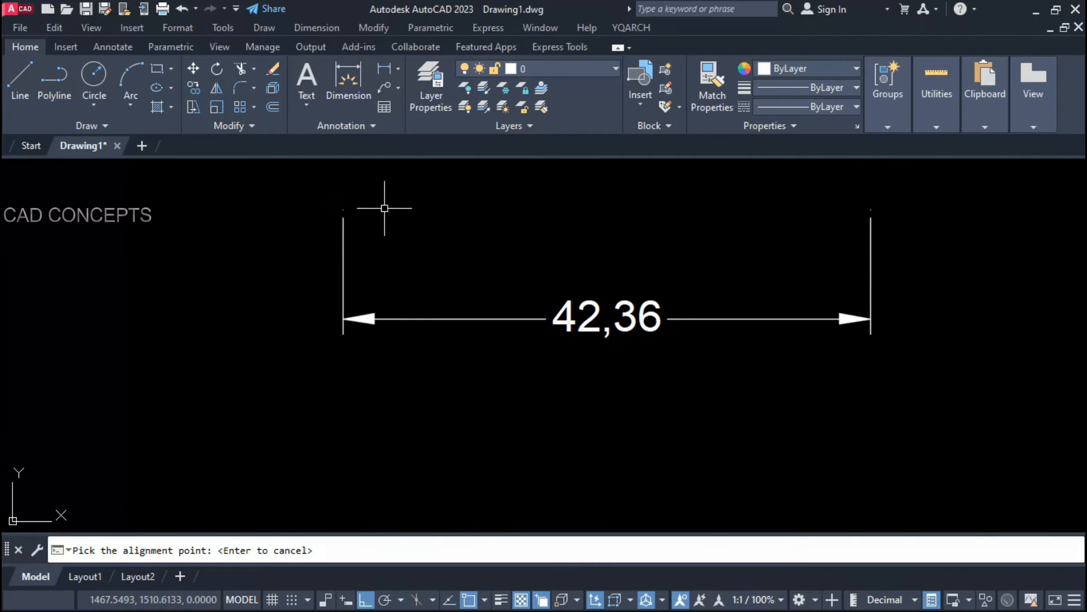
left_click(419, 456)
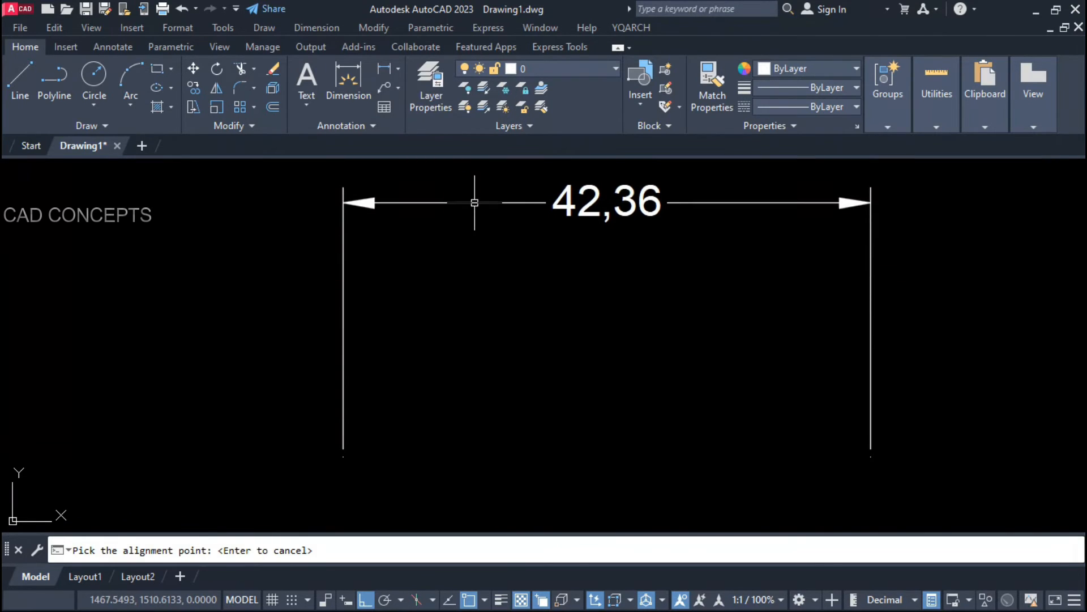
left_click(470, 250)
Step: Align the 42,36 dimension's extension lines to the horizontal line's left end, then select the six-dimension chain
left_click(462, 386)
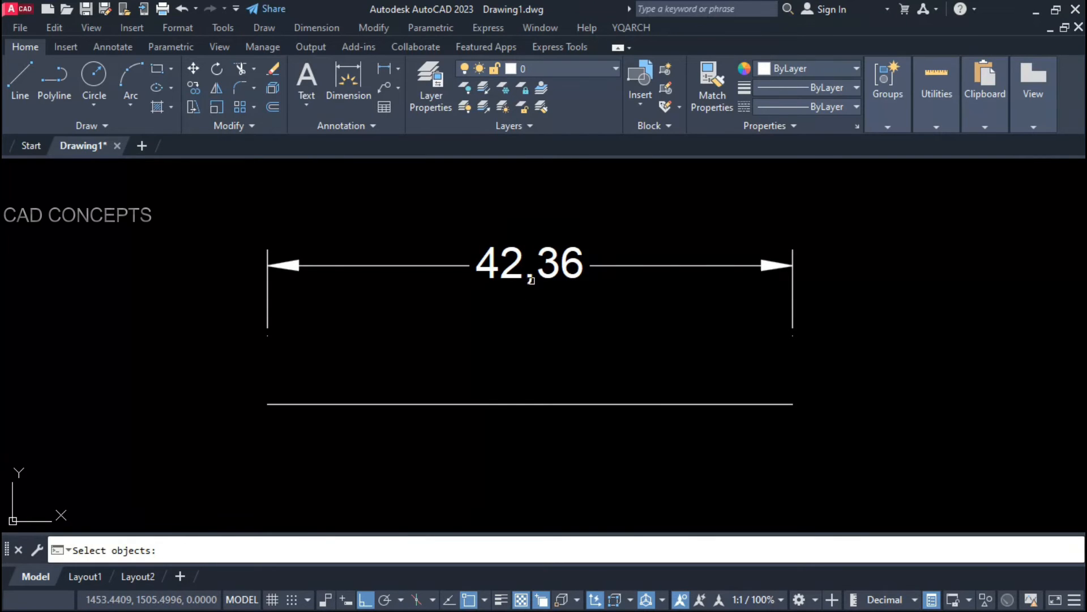
left_click(531, 280)
key("Return")
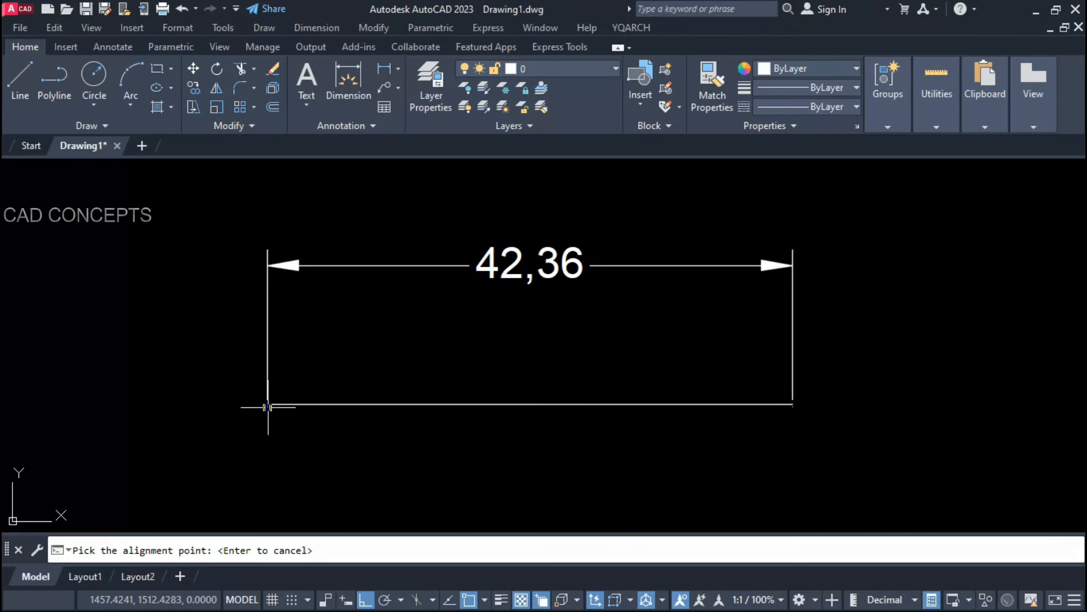
left_click(315, 403)
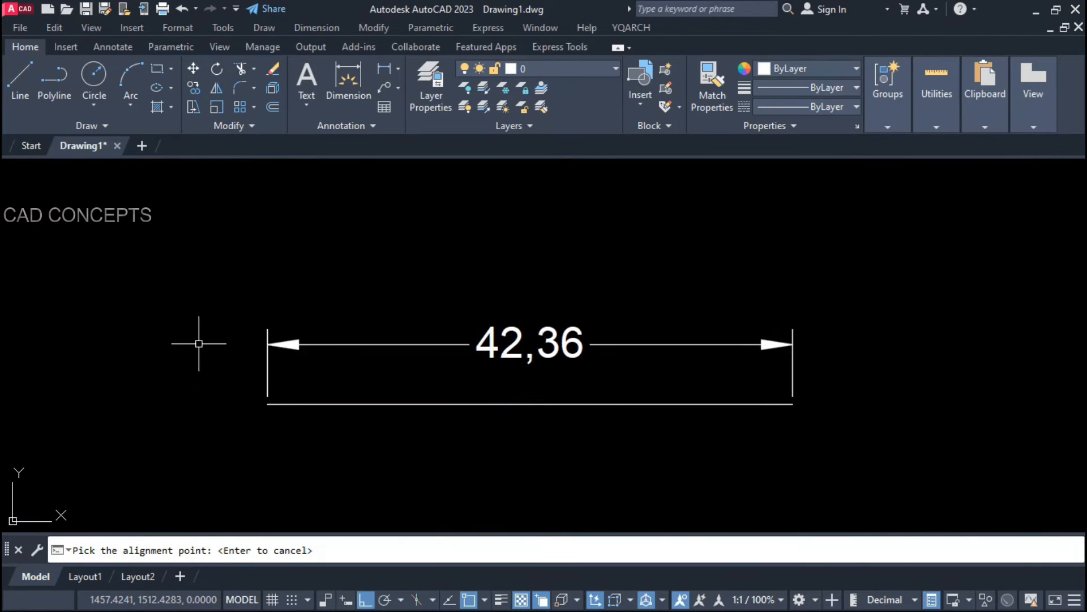
left_click(203, 264)
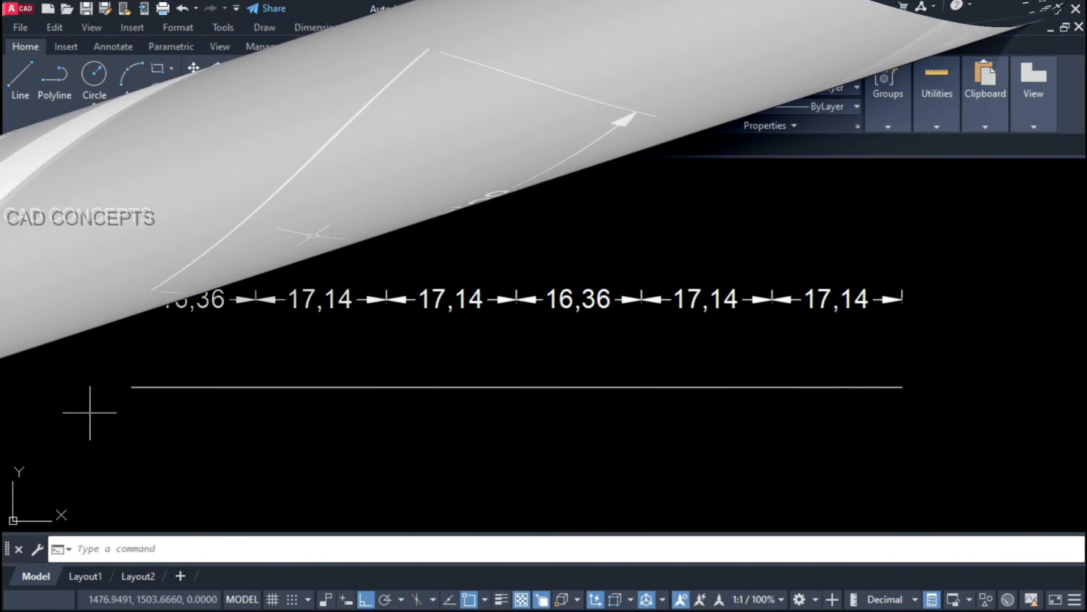
left_click(89, 413)
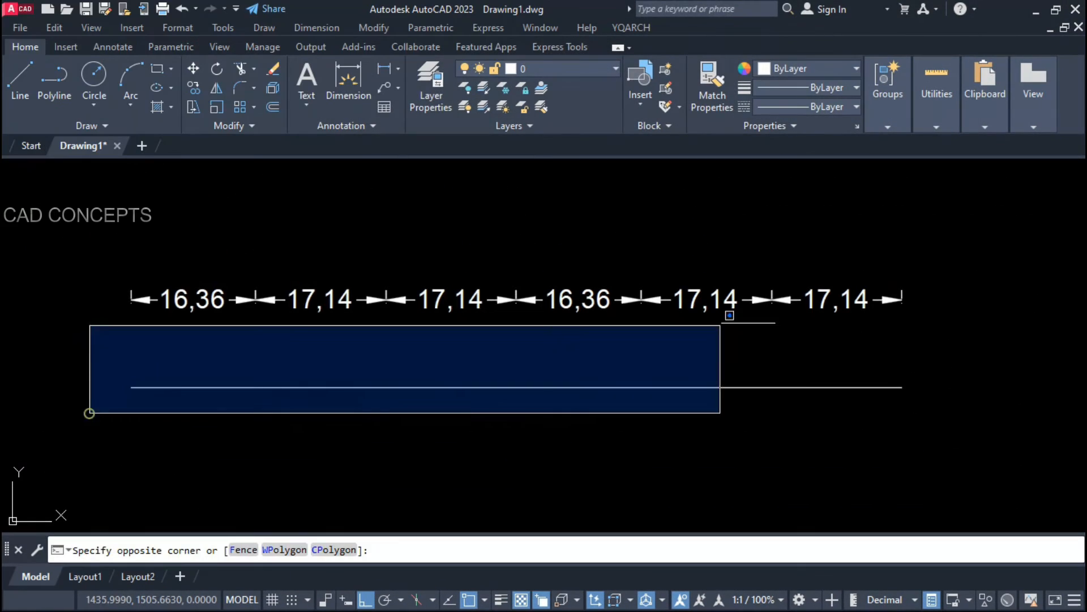
left_click(979, 247)
Step: Select the middle 17,14 and 16,36 dimensions to inspect them, then clear the selection
key("Escape")
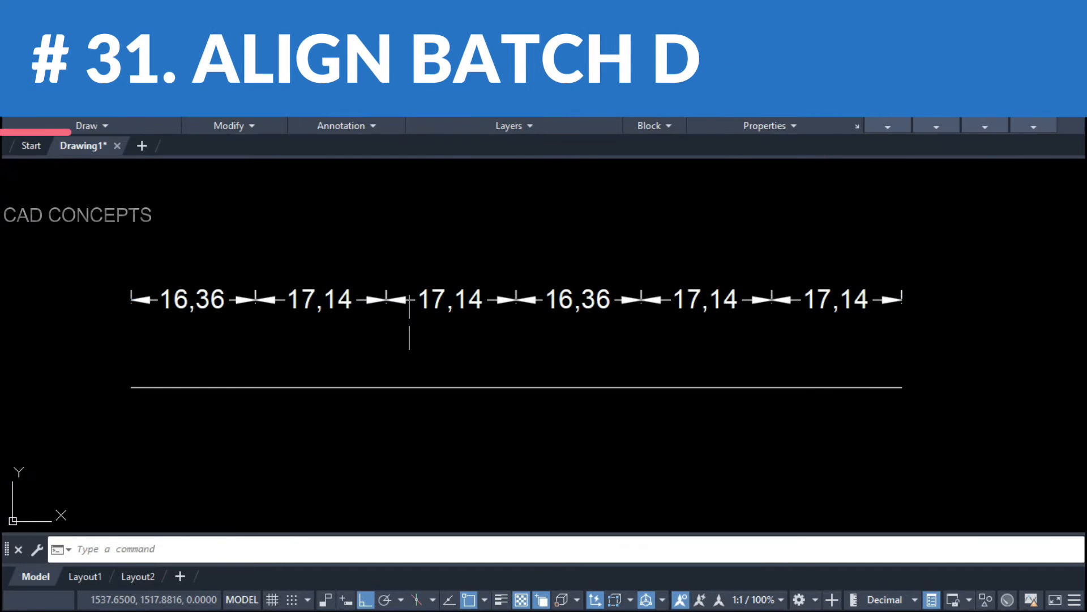
left_click(510, 313)
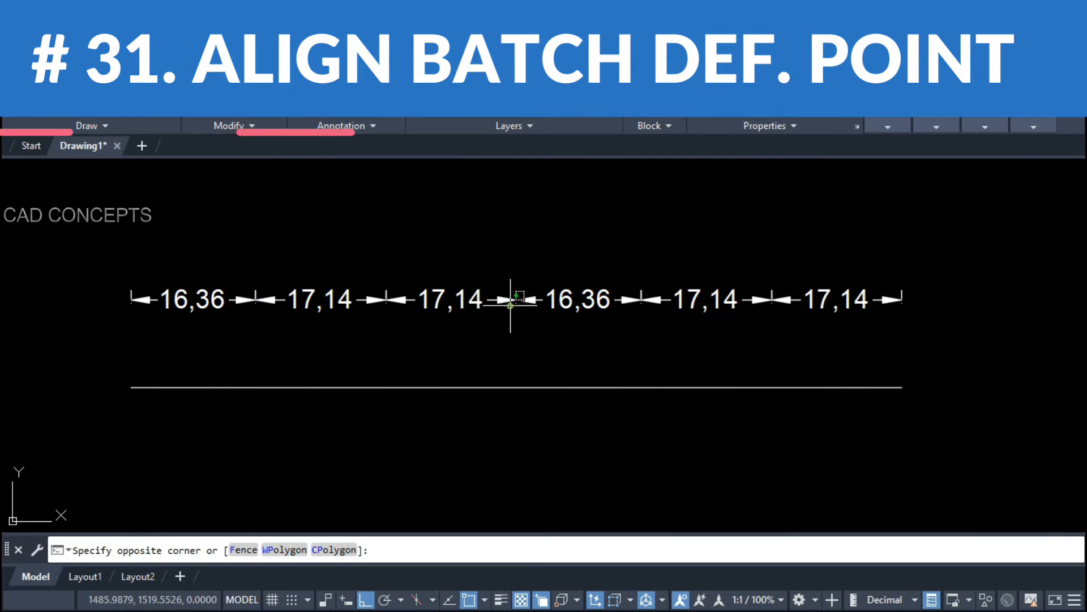
left_click(502, 260)
key("Escape")
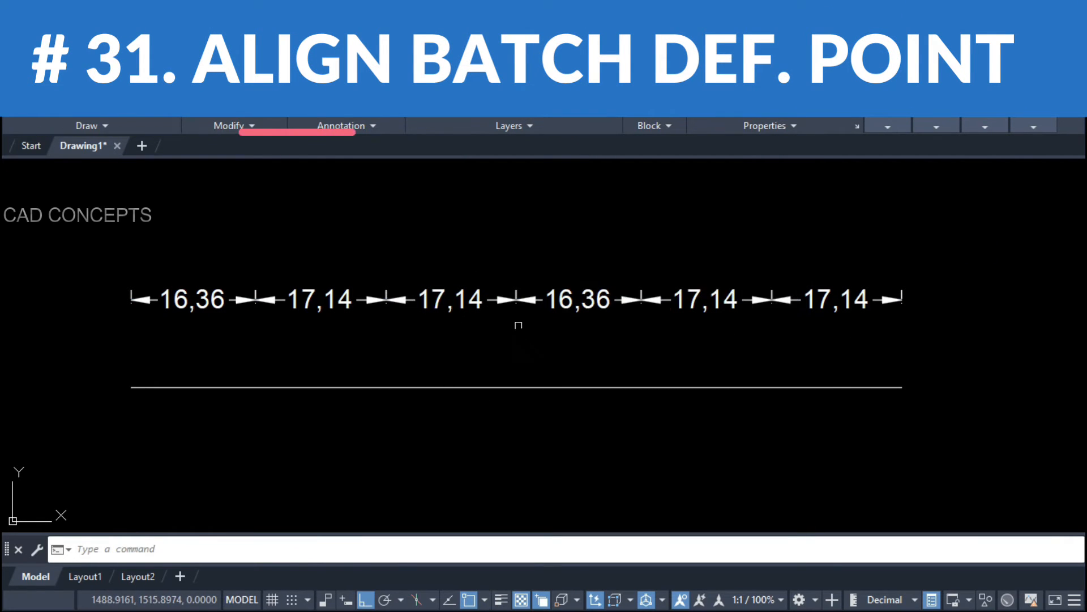
Step: Run DDVV and crossing-select all six chained dimensions for batch alignment
type("DD")
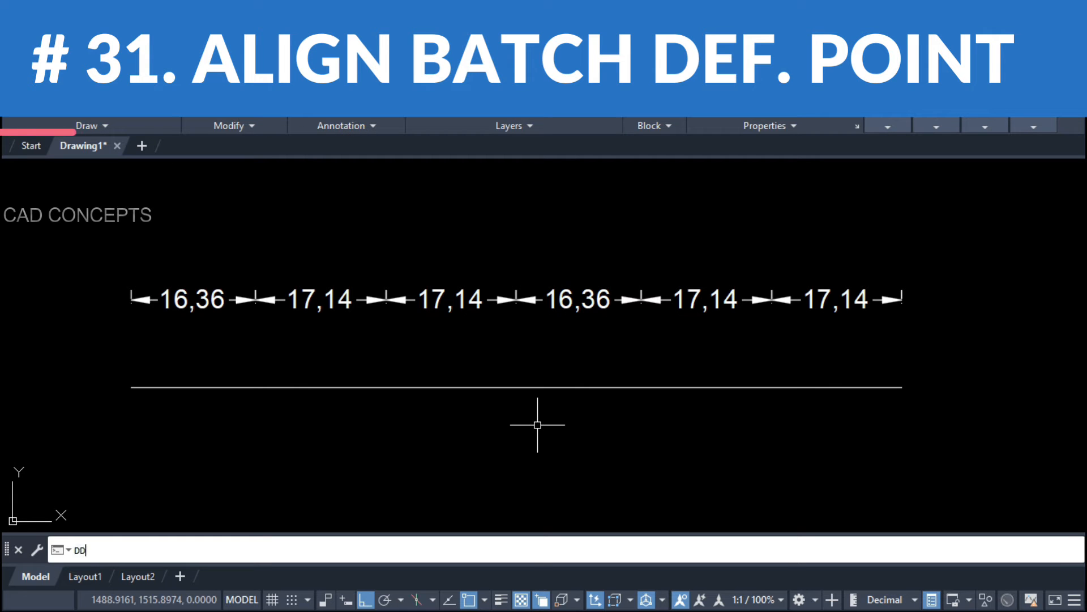
type("VV")
key("Return")
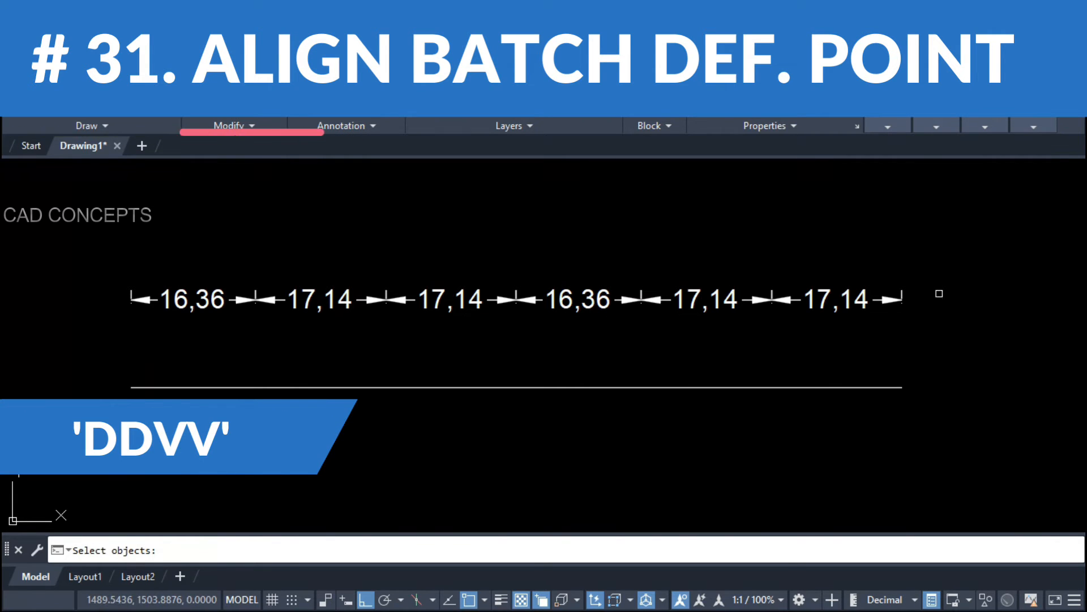
left_click(950, 280)
left_click(33, 343)
right_click(49, 361)
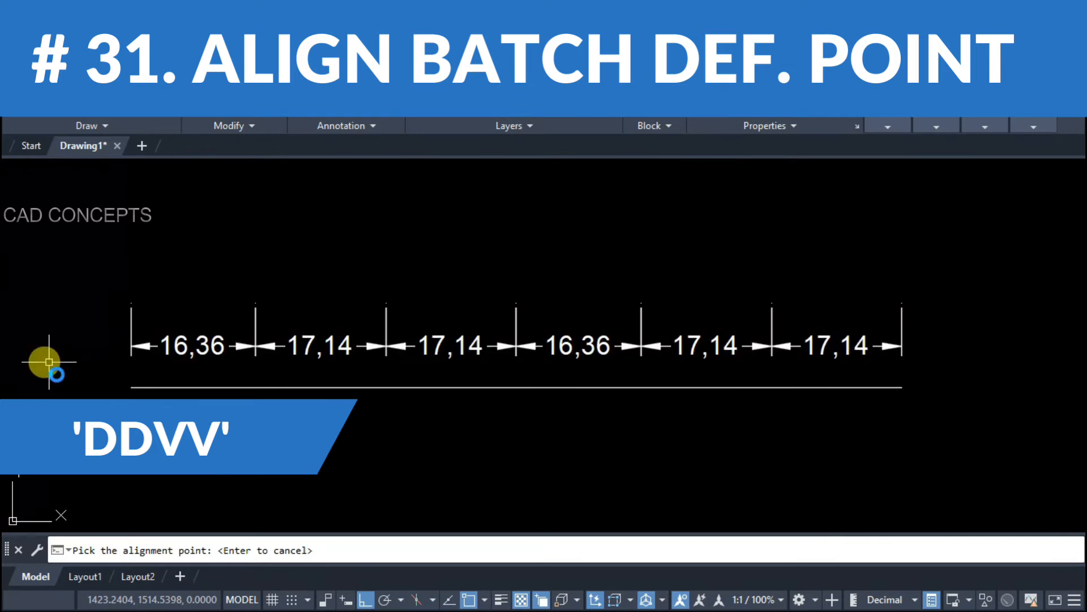
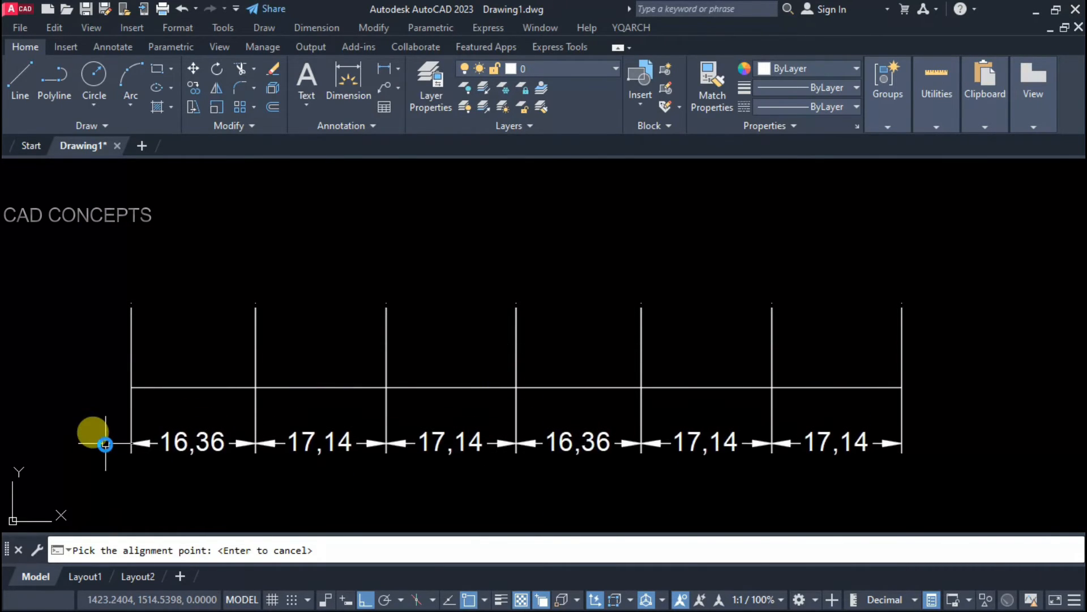
Step: Align the six chained dimensions, including 16,36 and 17,14, to one common level above the horizontal line
left_click(105, 444)
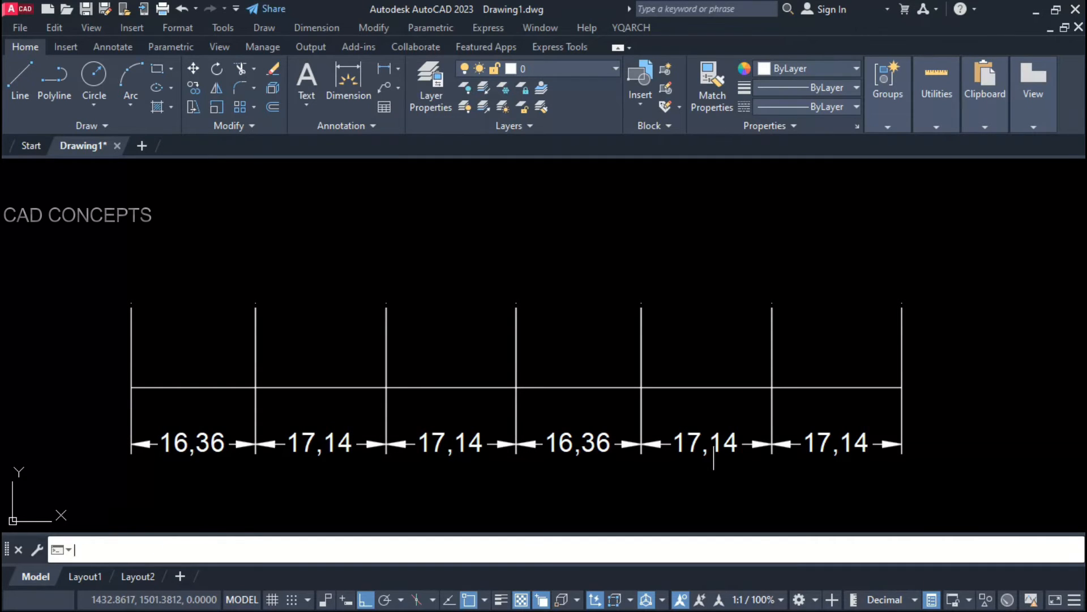
left_click(937, 424)
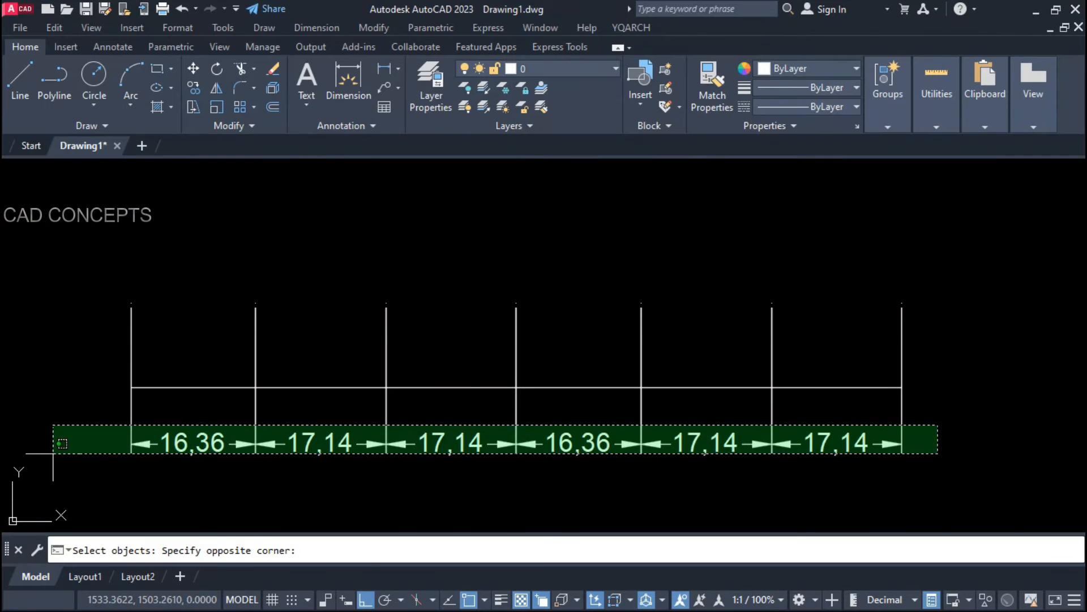
left_click(53, 459)
key("Return")
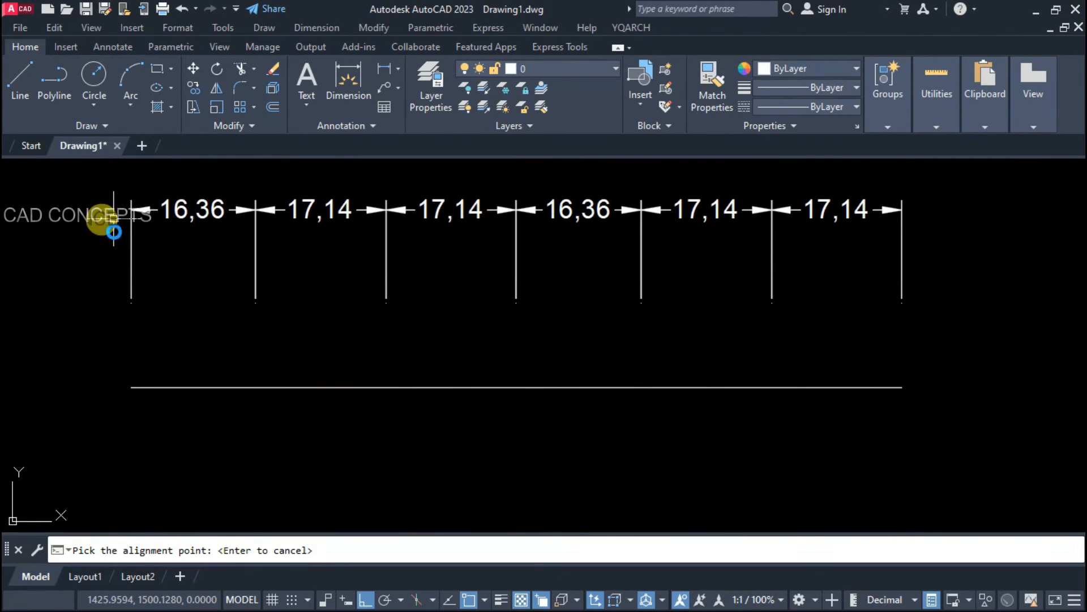
left_click(114, 278)
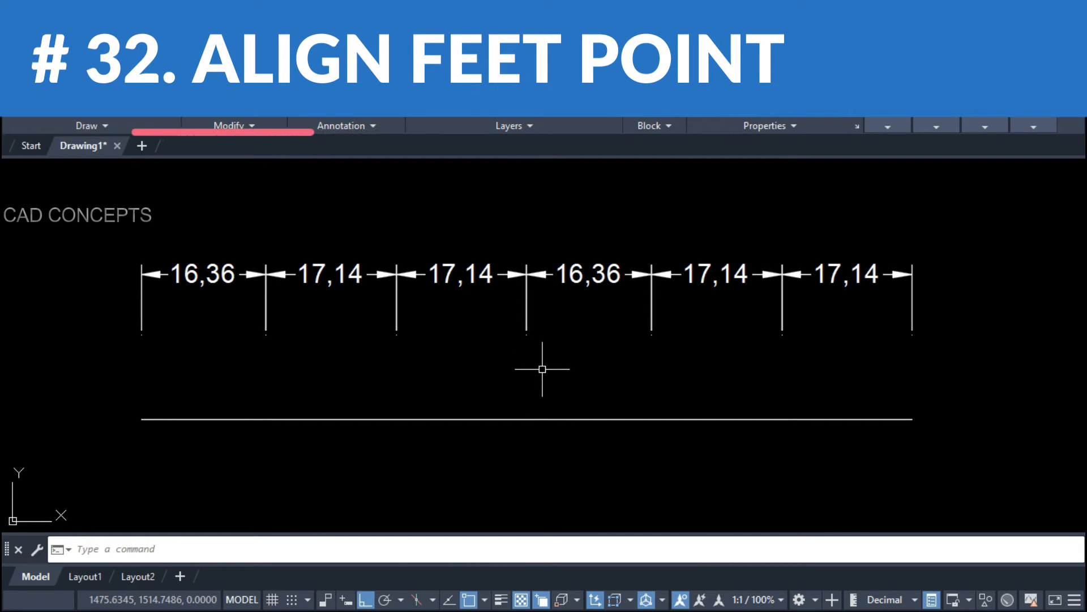
Step: Use DDL to stretch the six dimensions' extension-line feet down to the horizontal baseline
type("DL")
key("Return")
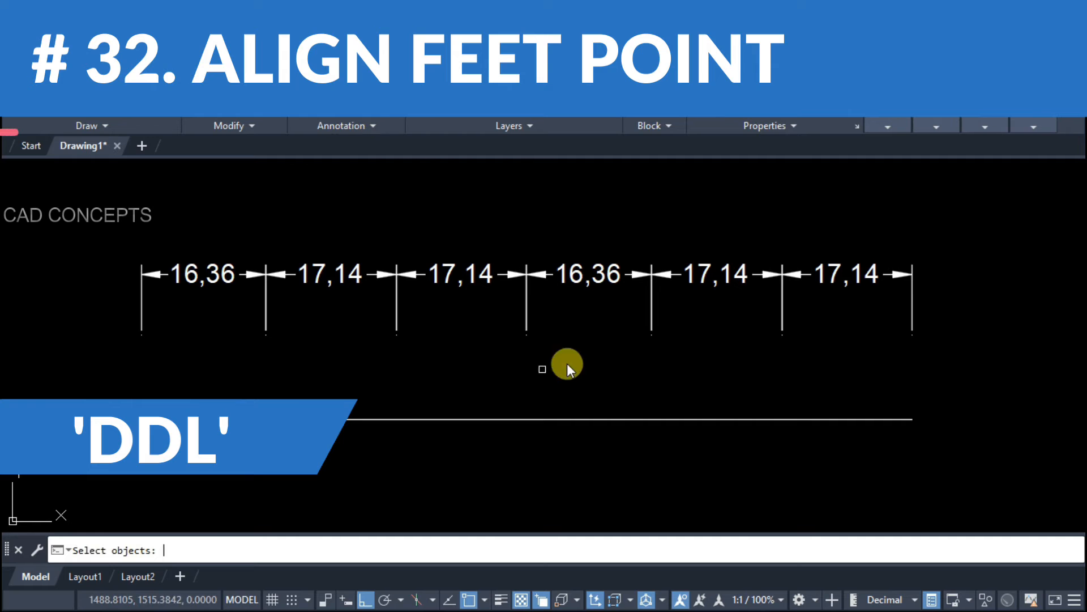
left_click(964, 257)
left_click(101, 354)
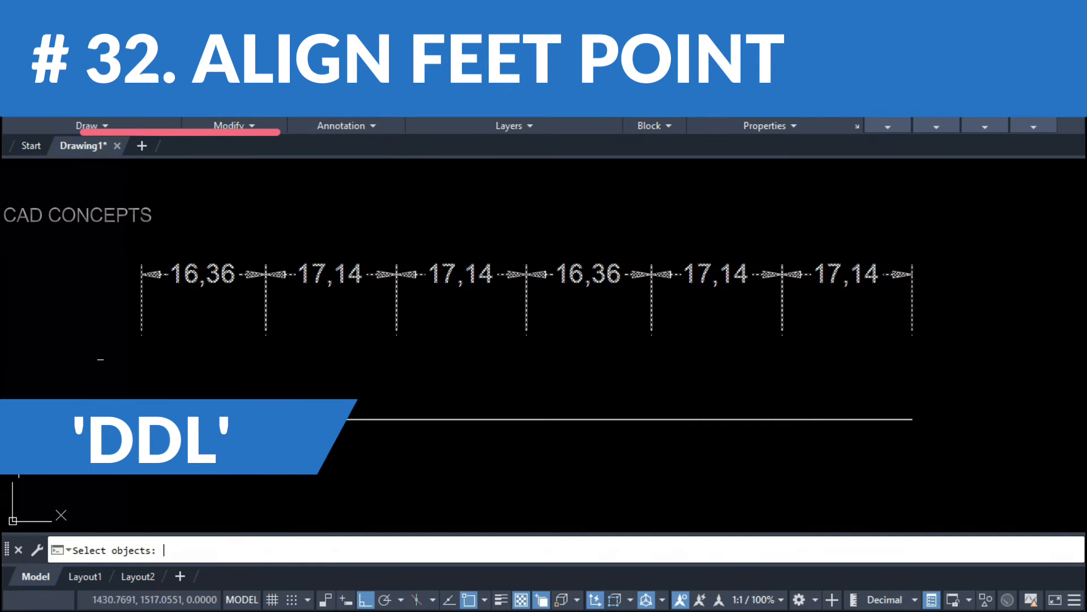
key("Return")
left_click(141, 420)
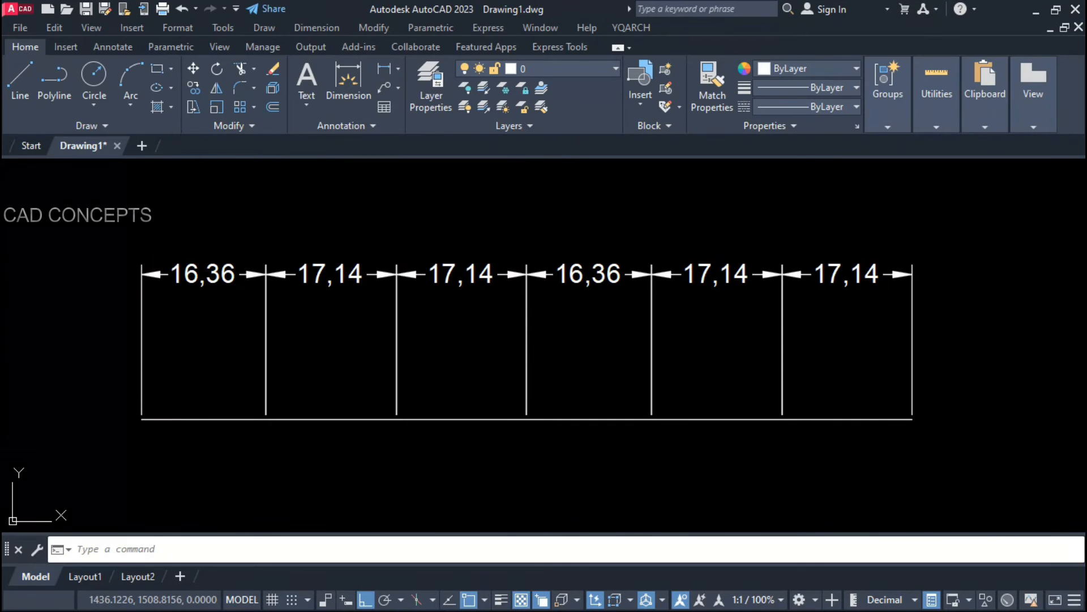
Step: Move the long horizontal baseline up to just under the dimensions
left_click(218, 419)
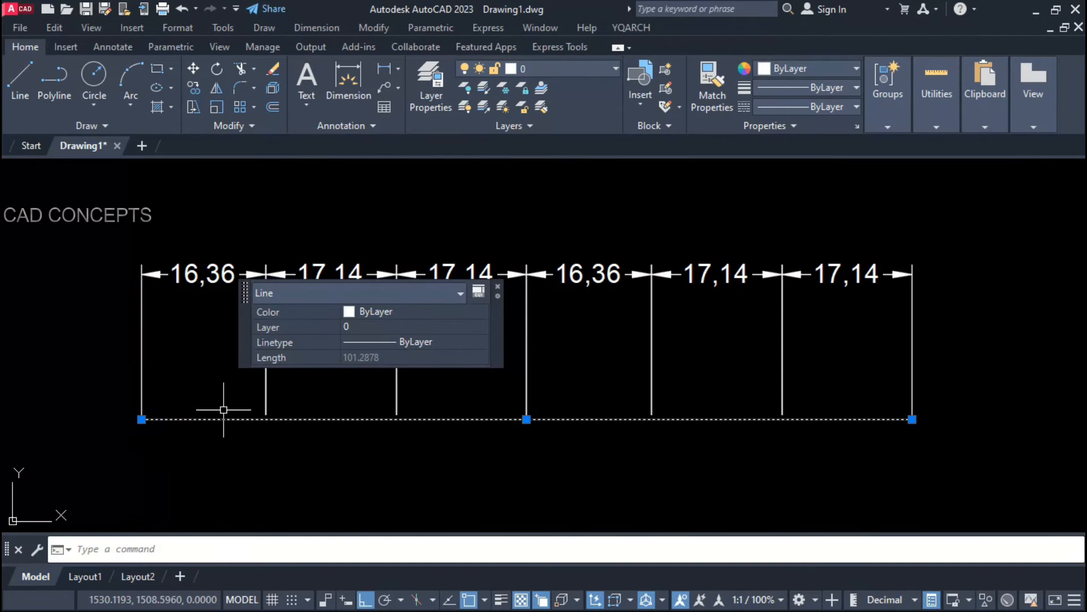
key("m")
key("Return")
left_click(219, 416)
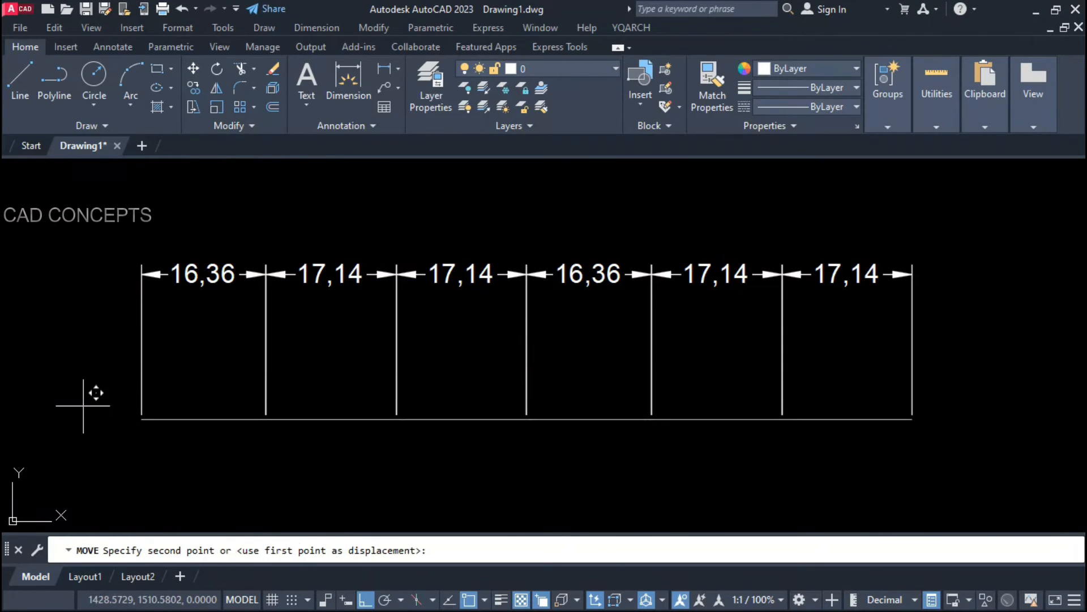
left_click(79, 306)
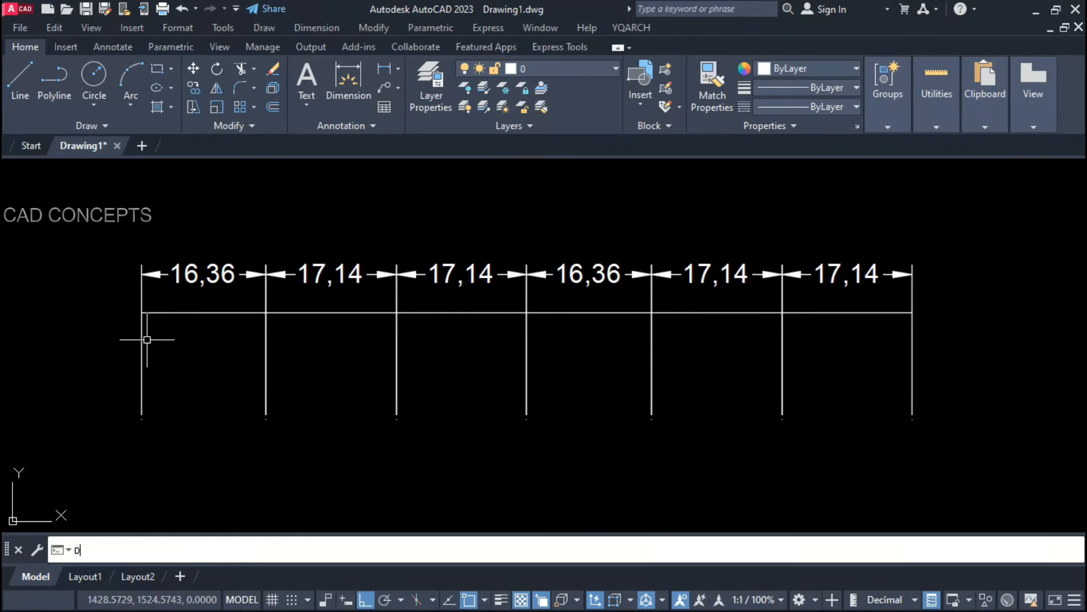
Step: Use DD to align the dimensions' extension-line feet to the moved baseline
type("DD")
key("Return")
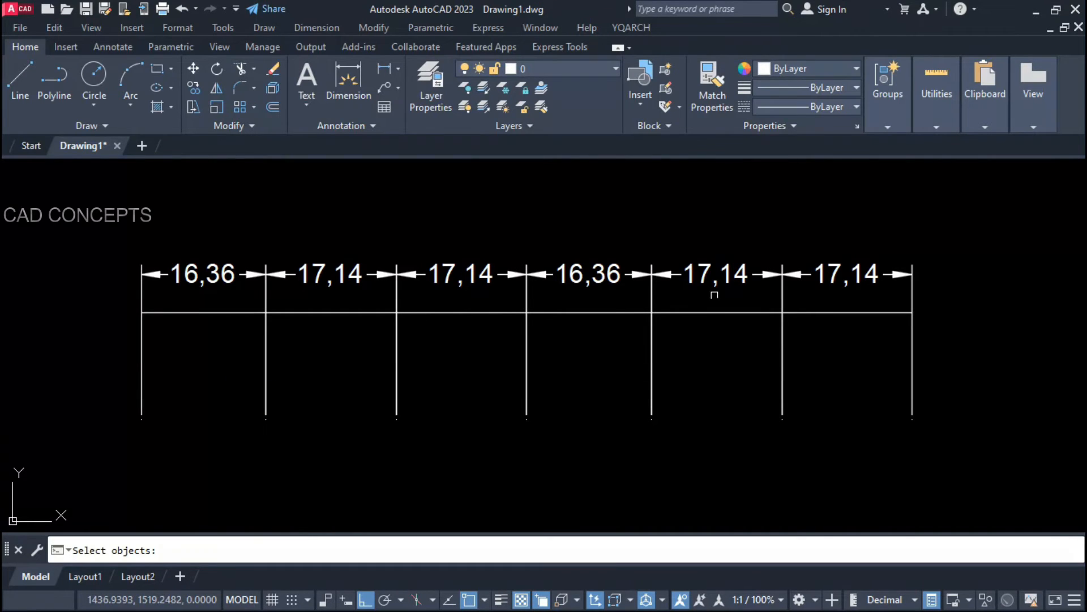
left_click(1014, 242)
left_click(22, 308)
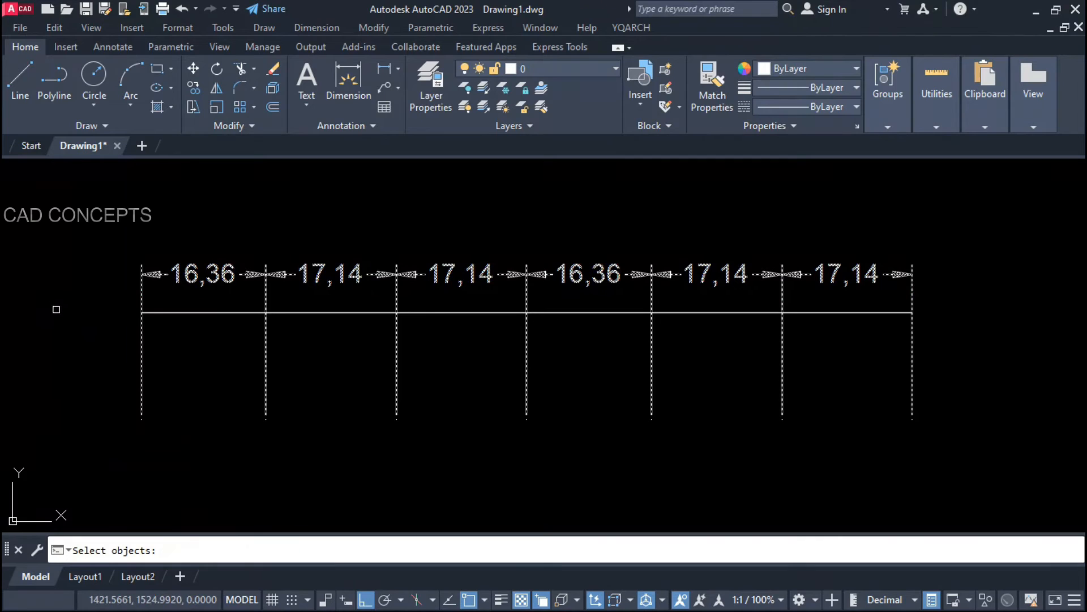
key("Return")
left_click(179, 314)
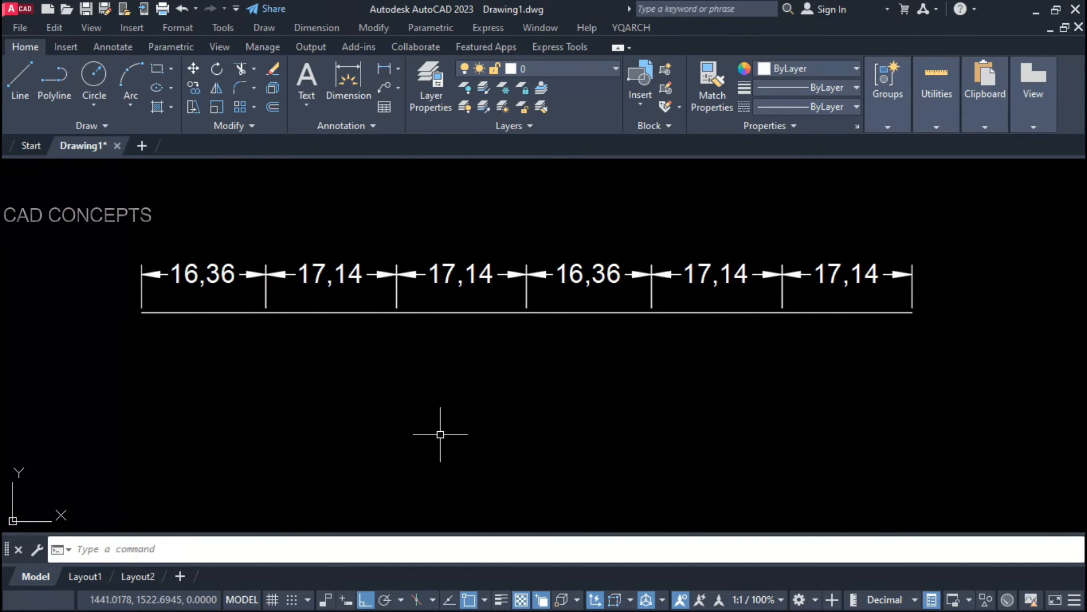
Step: Realign the dimensions' feet to a point well below the baseline
key("Return")
left_click(953, 263)
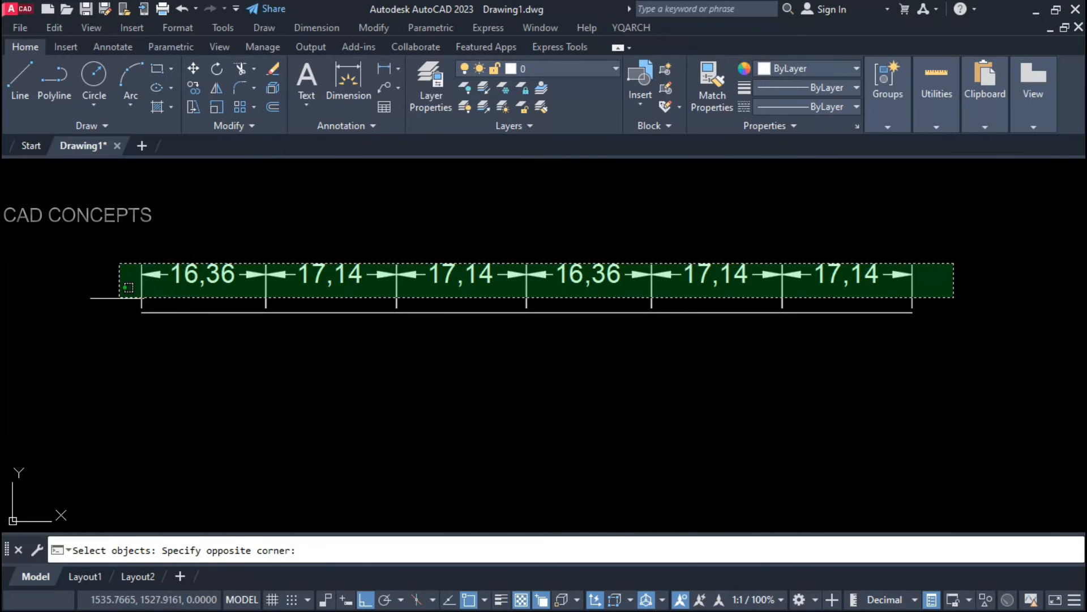
left_click(118, 297)
left_click(134, 502)
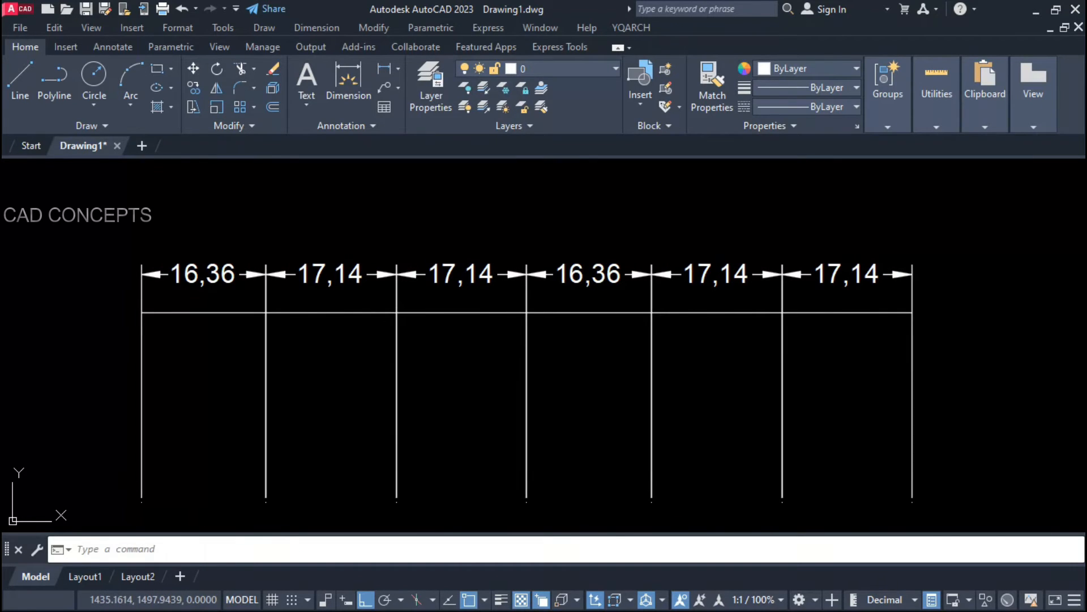
middle_click_drag(119, 492, 128, 465)
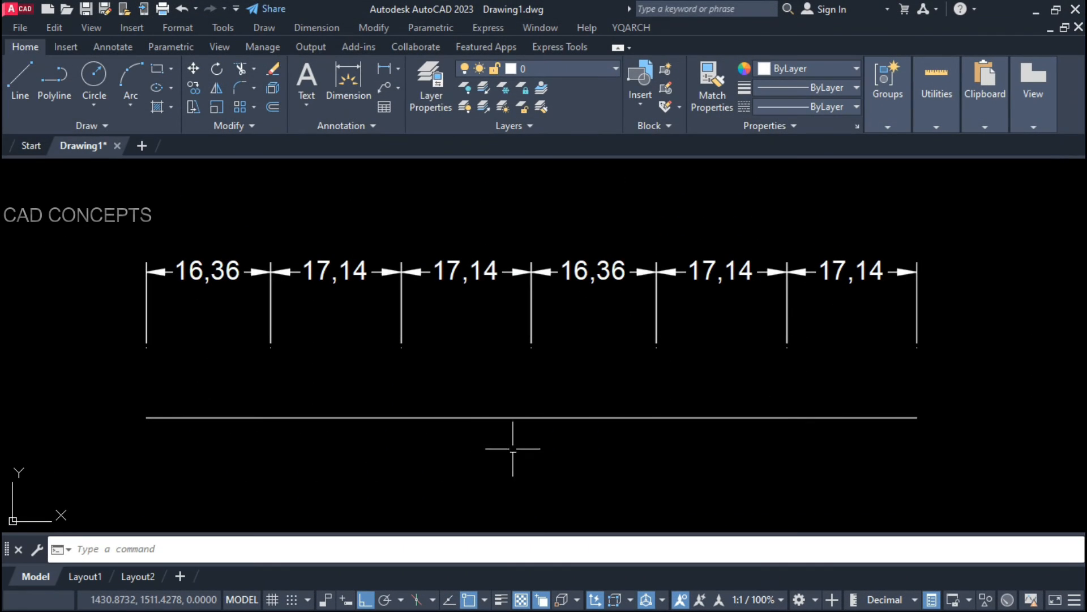
Step: Fix the six dimensions' extension length at 5 using Move Main Line, lowering the dimension row
left_click(947, 235)
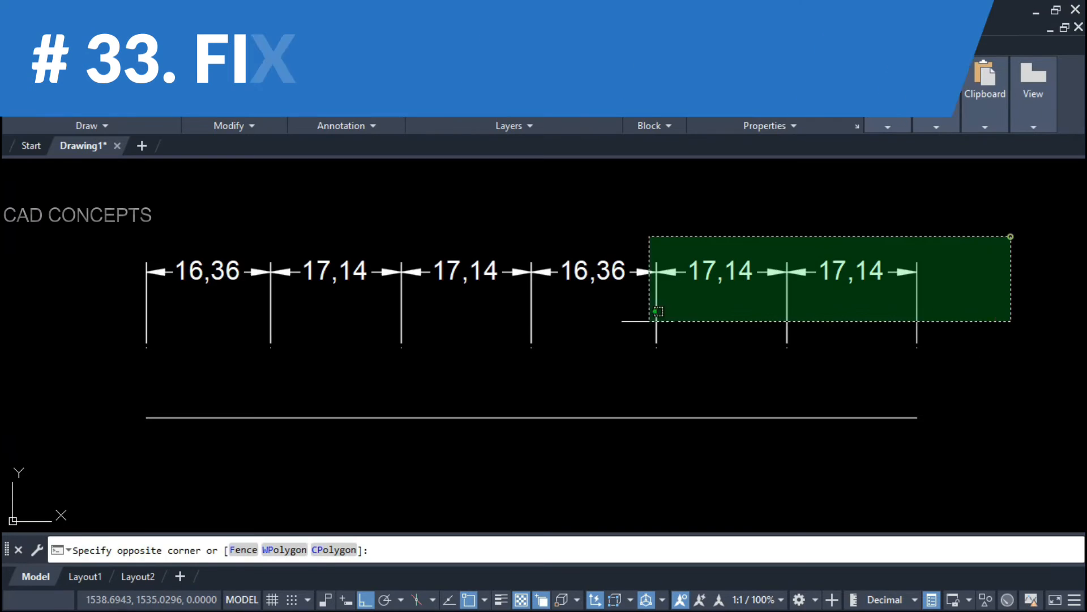
left_click(3, 342)
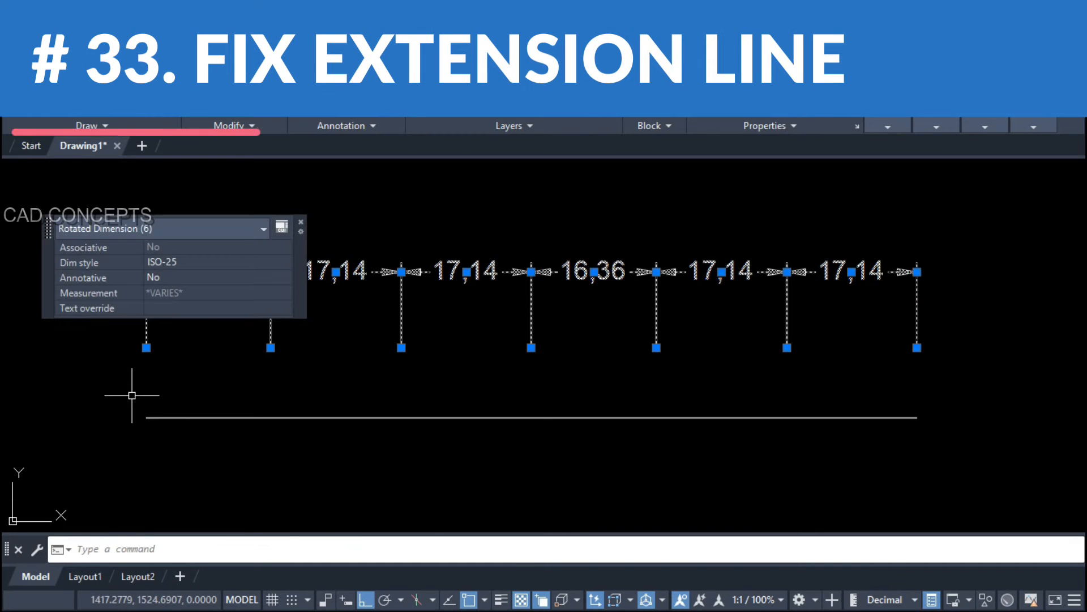
key("Escape")
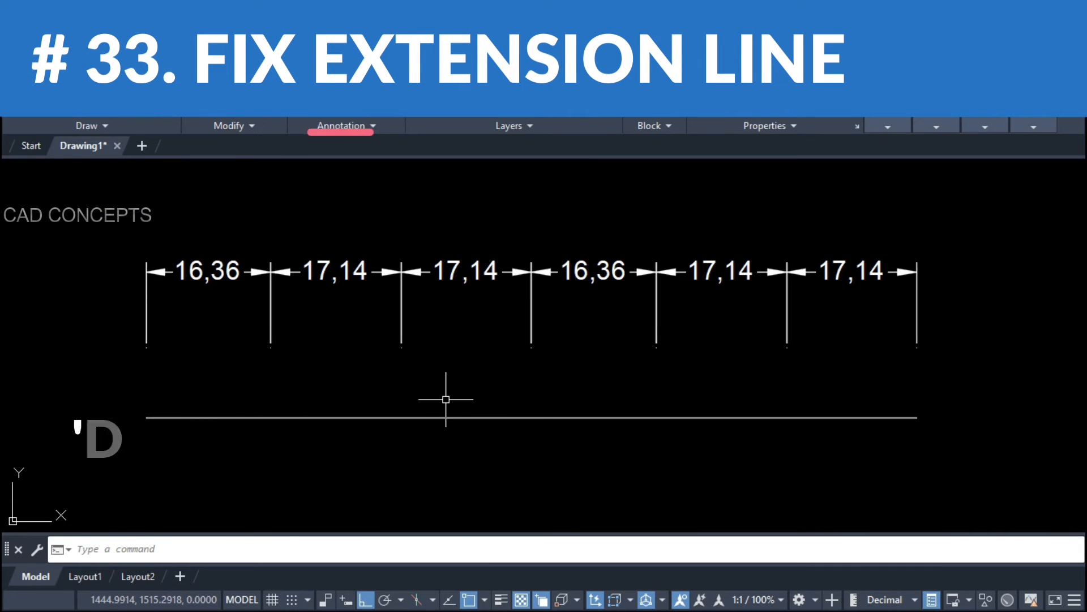
type("DD")
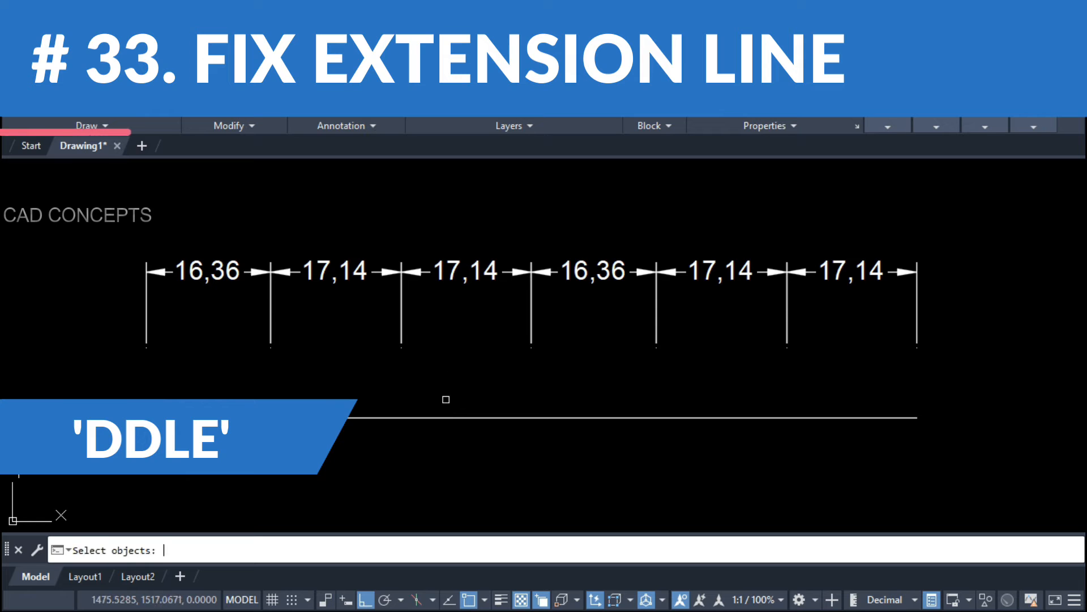
type("DDLE")
key("Return")
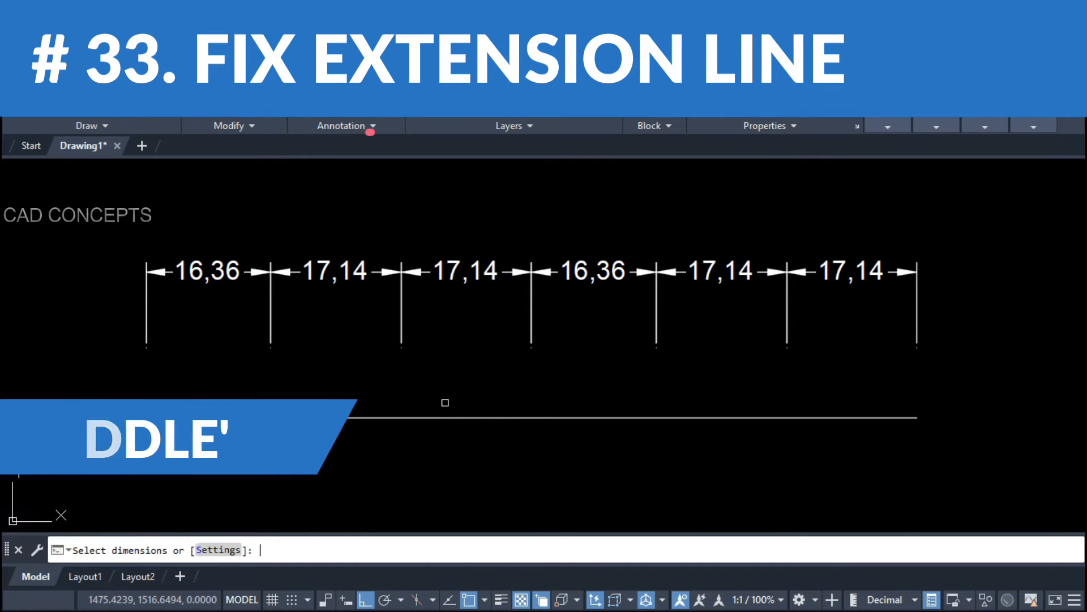
left_click(216, 549)
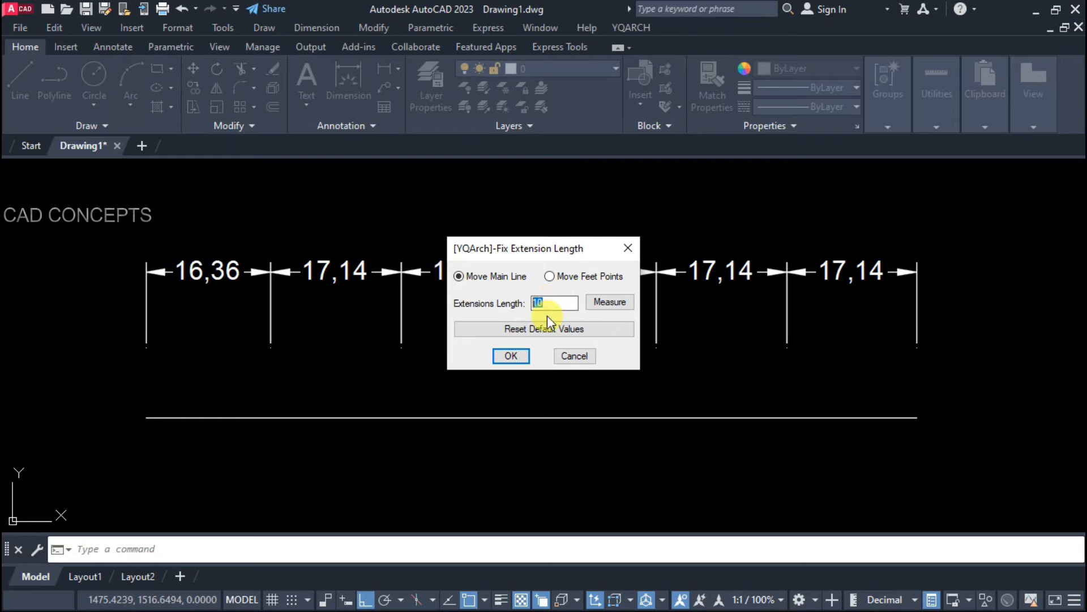
type("5")
left_click(511, 355)
left_click(985, 243)
left_click(79, 355)
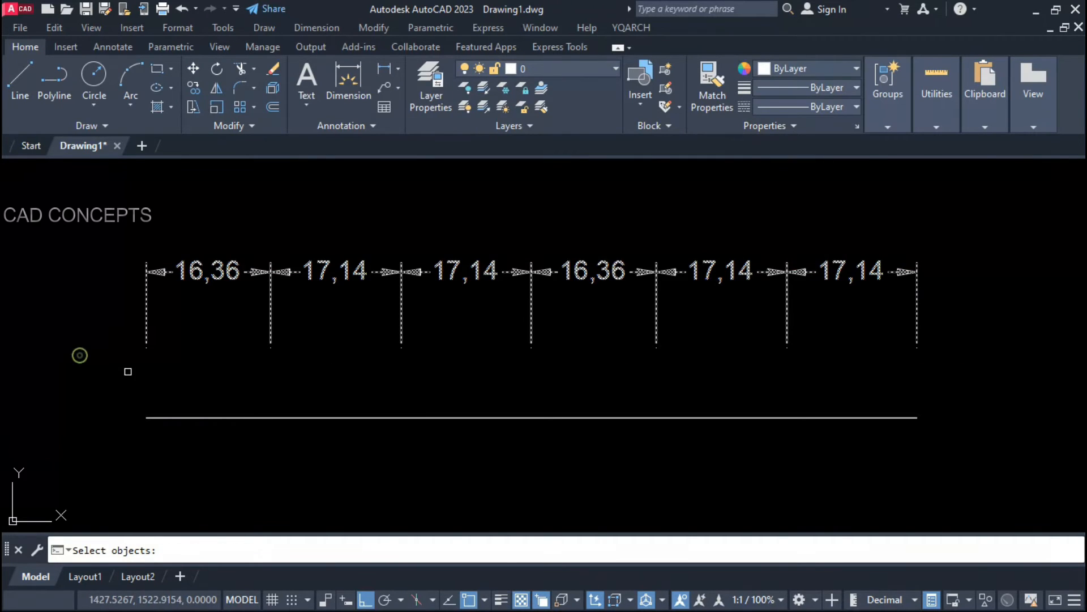
key("Return")
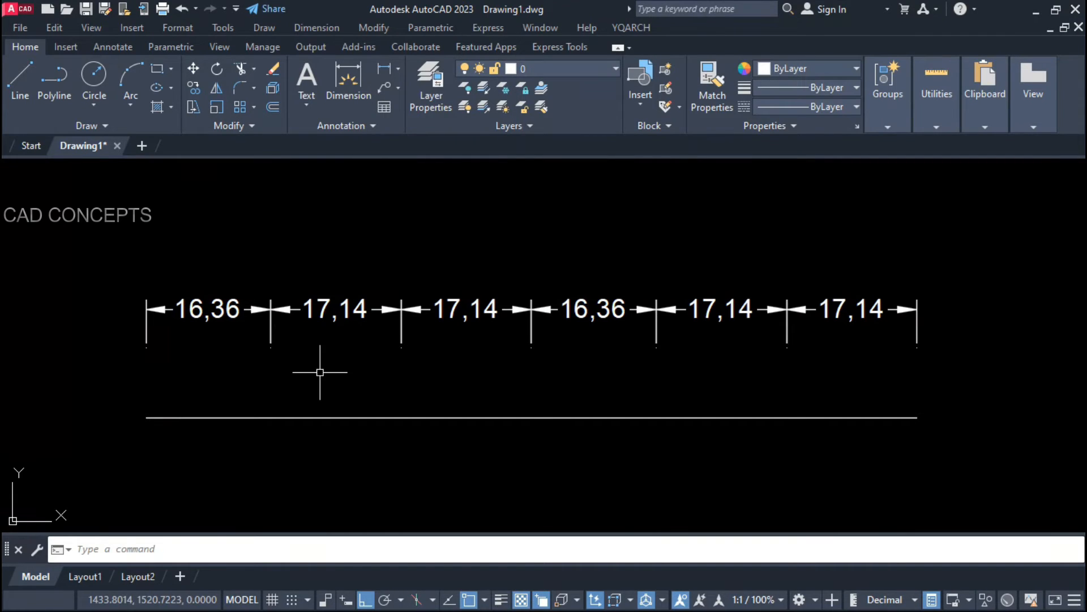
Step: Reapply the fixed extension length with Move Feet Points, stretching the feet to the bottom line
key("Return")
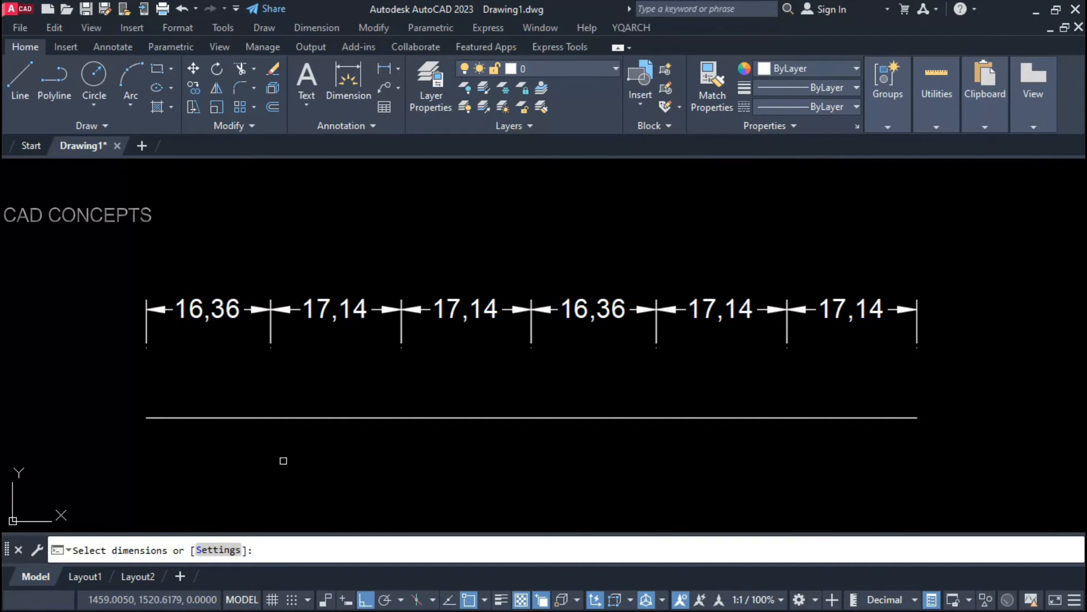
left_click(218, 548)
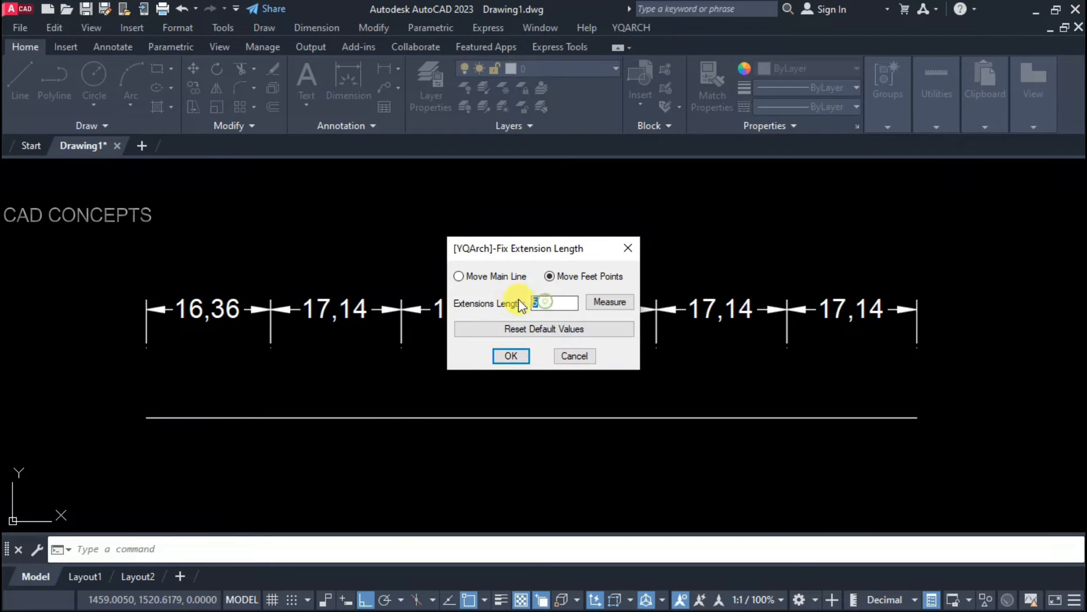
left_click(510, 355)
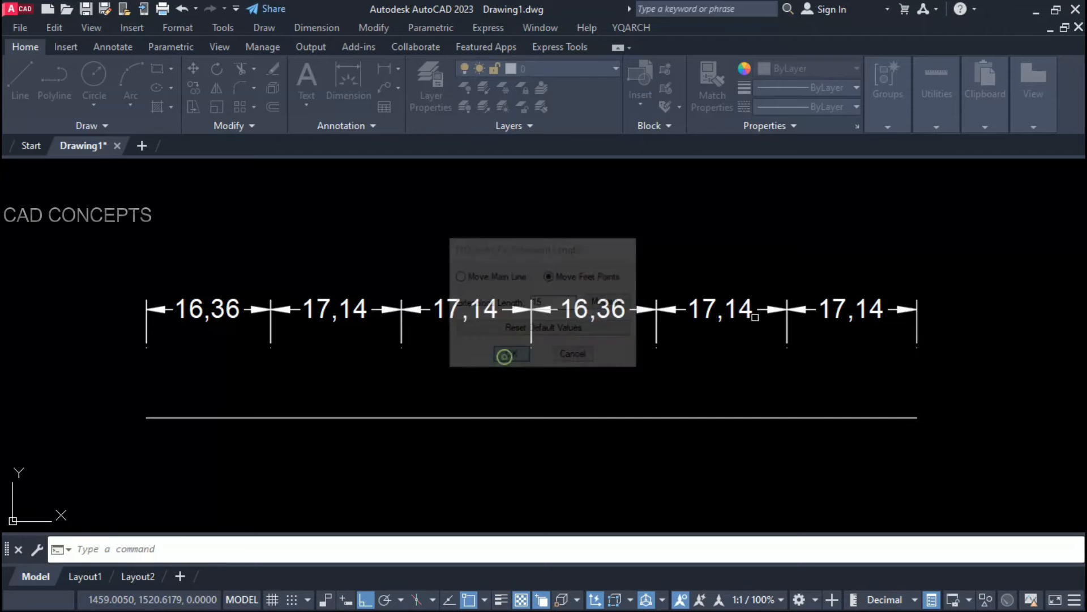
left_click(944, 273)
left_click(123, 384)
key("Return")
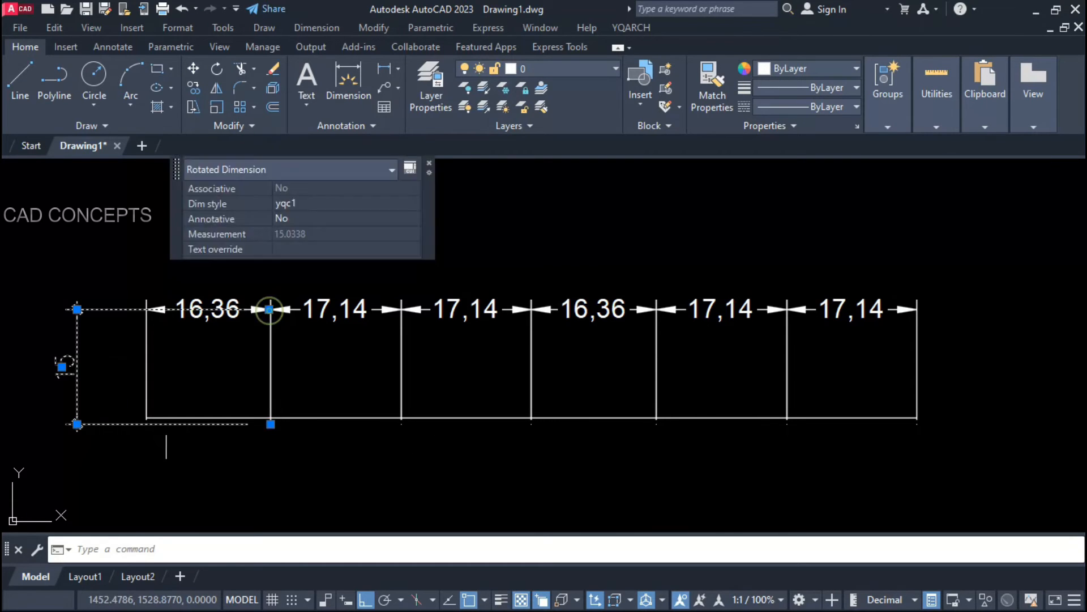
Step: Select the new vertical 15 dimension to inspect it, then clear the selection
key("Escape")
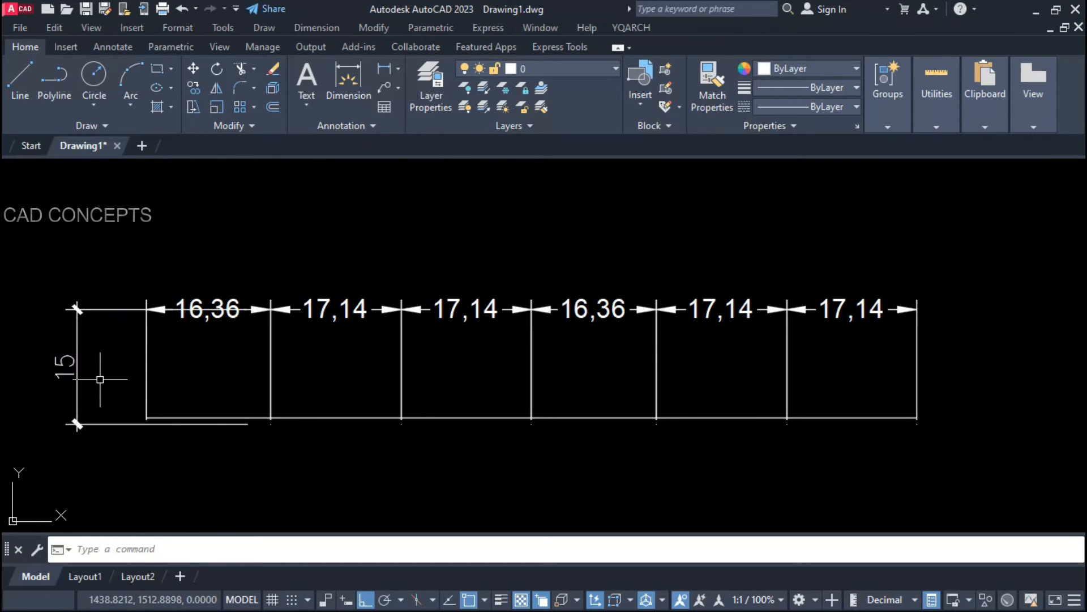
left_click(103, 423)
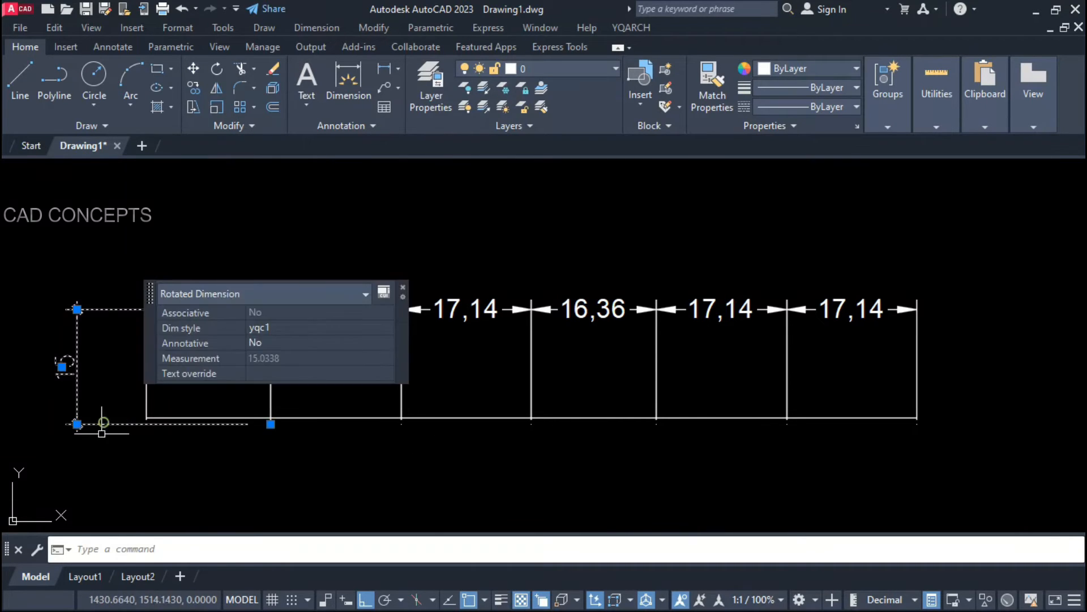
left_click(102, 432)
key("Escape")
key("Escape")
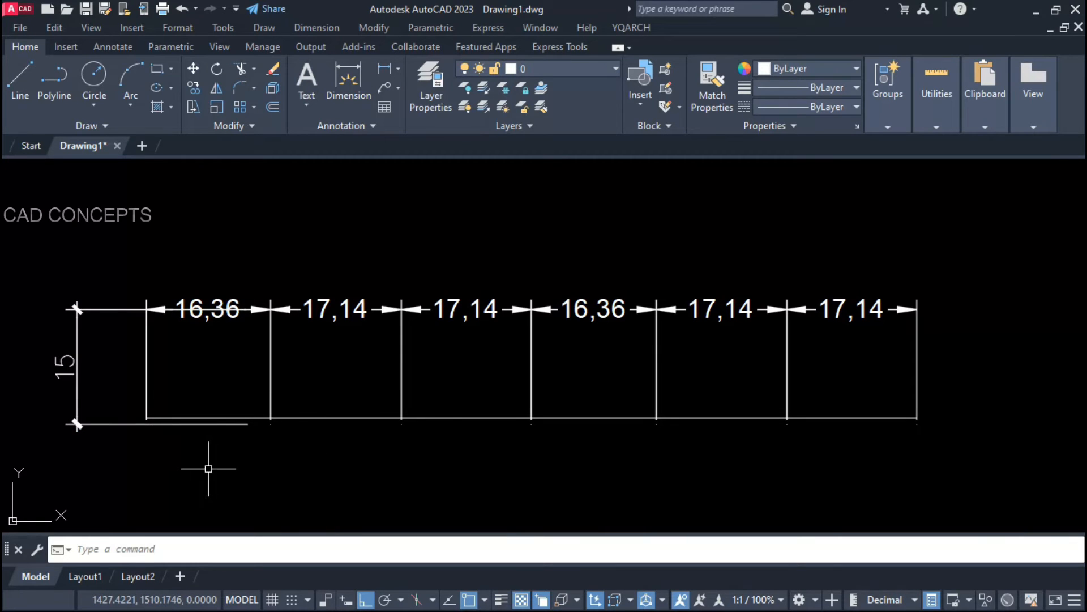
left_click(119, 410)
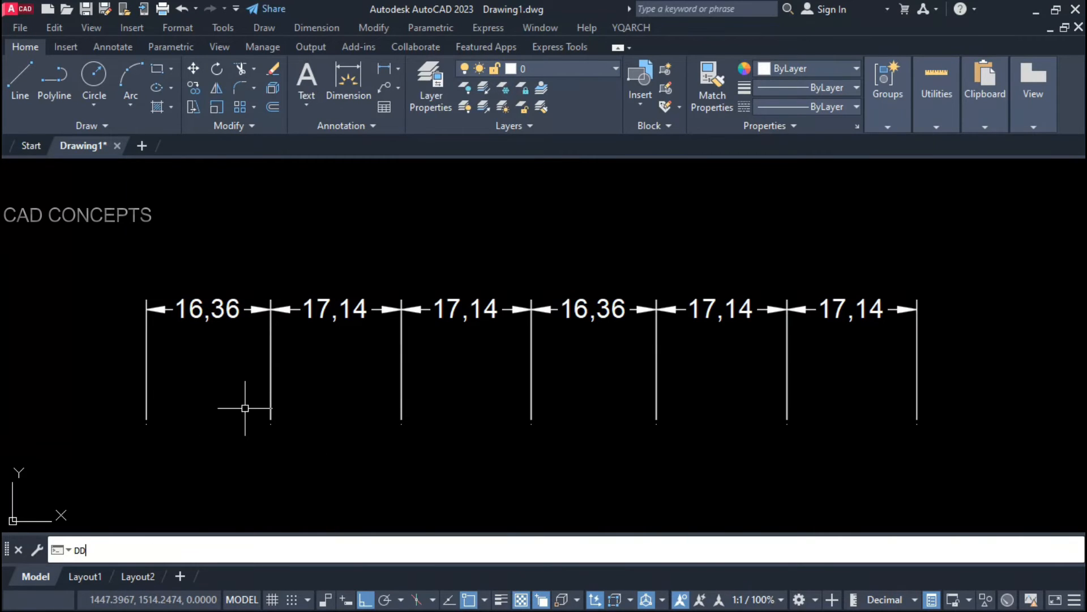
Step: Fix the chained dimensions' extension lines to a length of 15 using Move Feet Points
key("BackSpace")
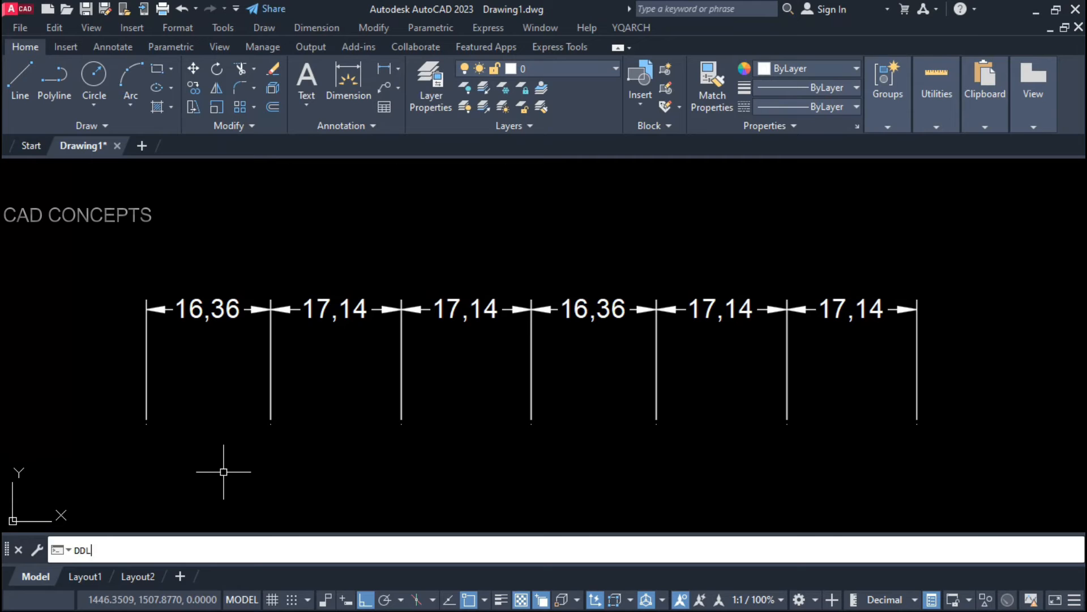
type("1")
key("Return")
left_click(219, 550)
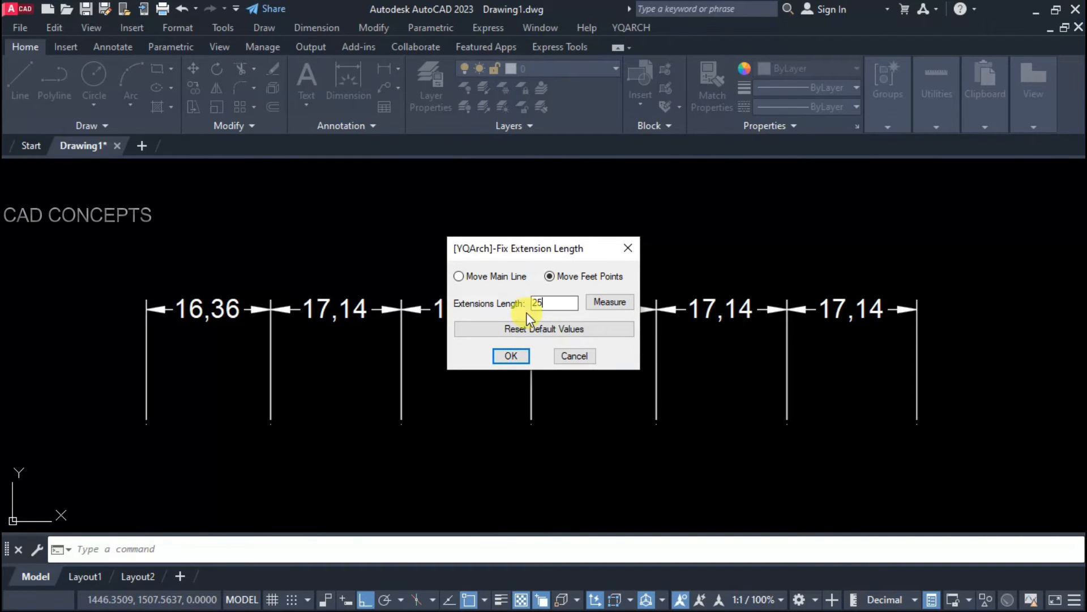
left_click(513, 354)
left_click(910, 295)
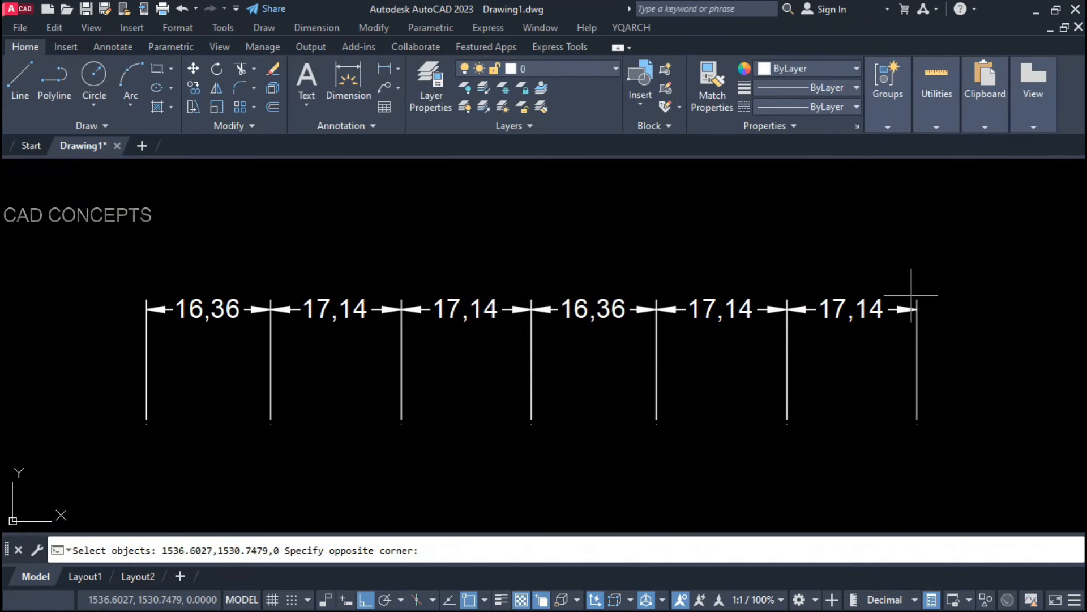
left_click(195, 417)
key("Return")
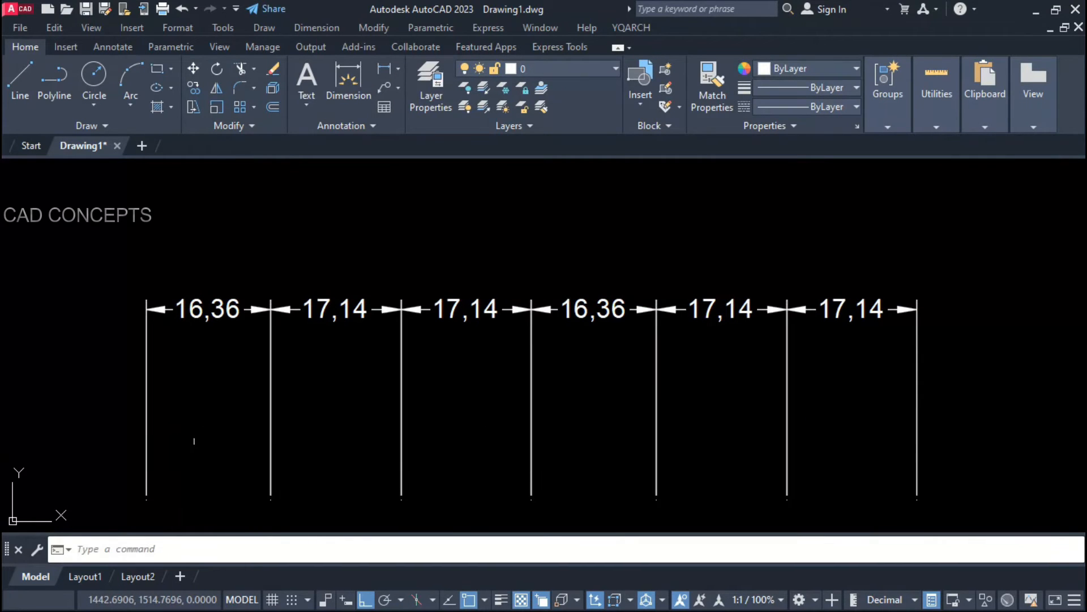
Step: Reapply the length-15 extension fix with Move Main Line, shifting the dimension line down
key("Return")
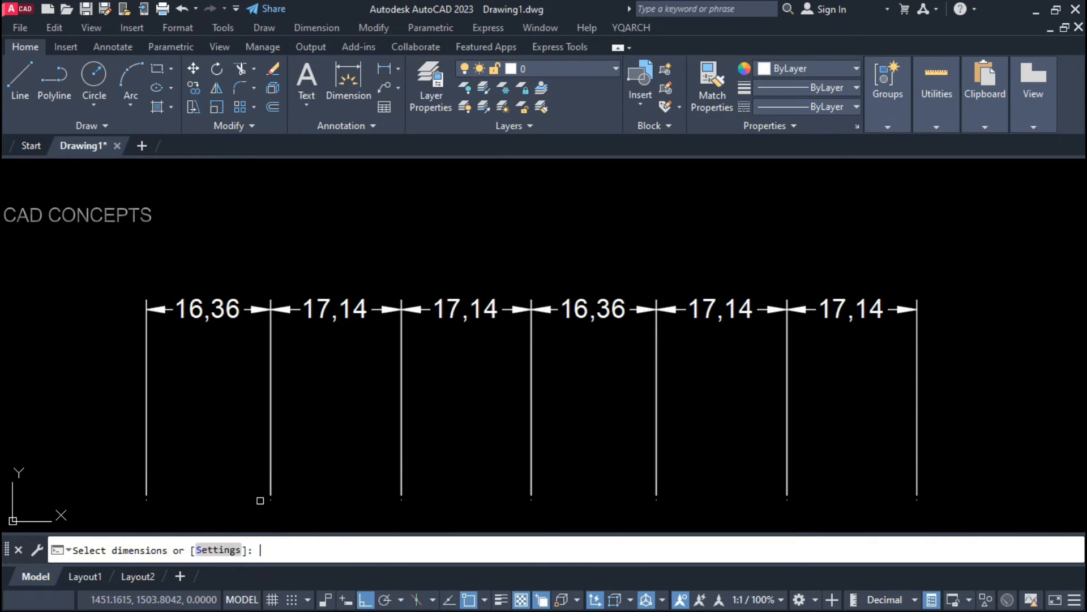
left_click(221, 549)
left_click(469, 276)
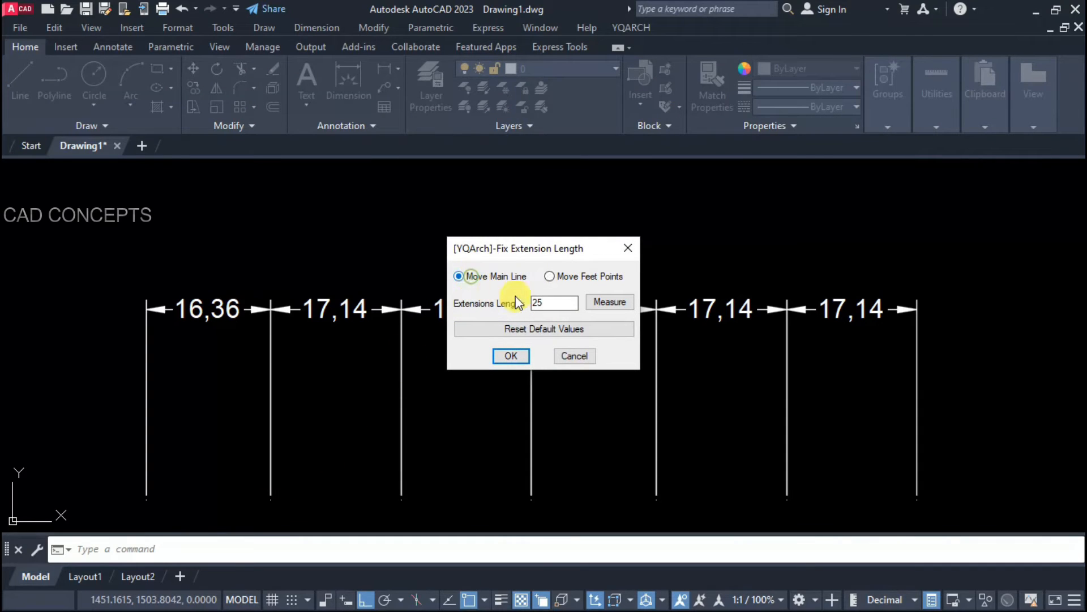
left_click(503, 357)
left_click(912, 295)
left_click(90, 470)
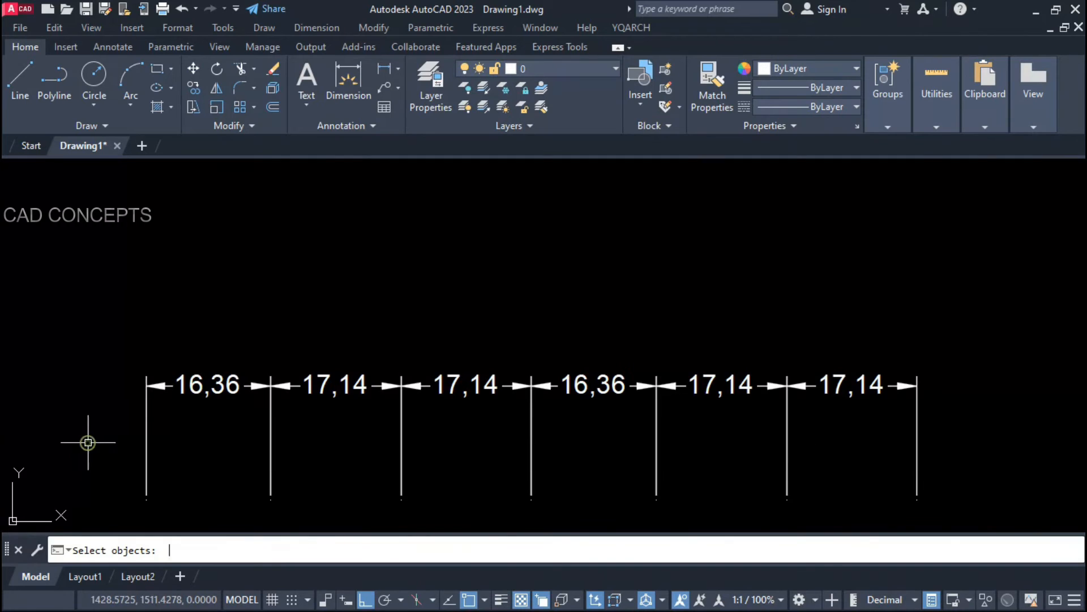
key("Return")
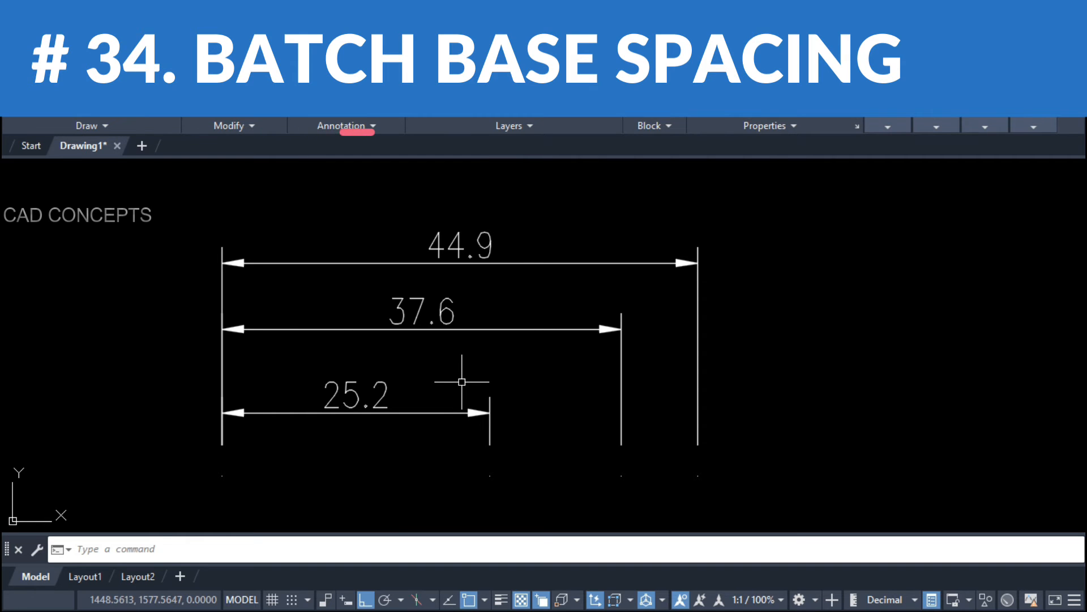
Step: Set DDYY Baseline Spacing to 5 and First Distance to 5
type("'ddyy")
key("Return")
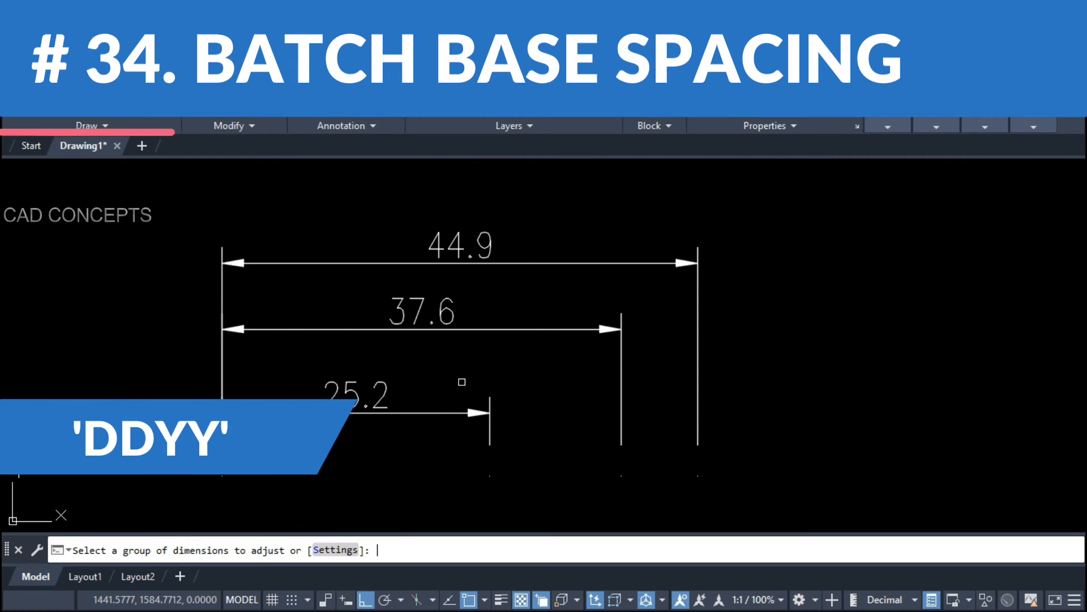
left_click(331, 549)
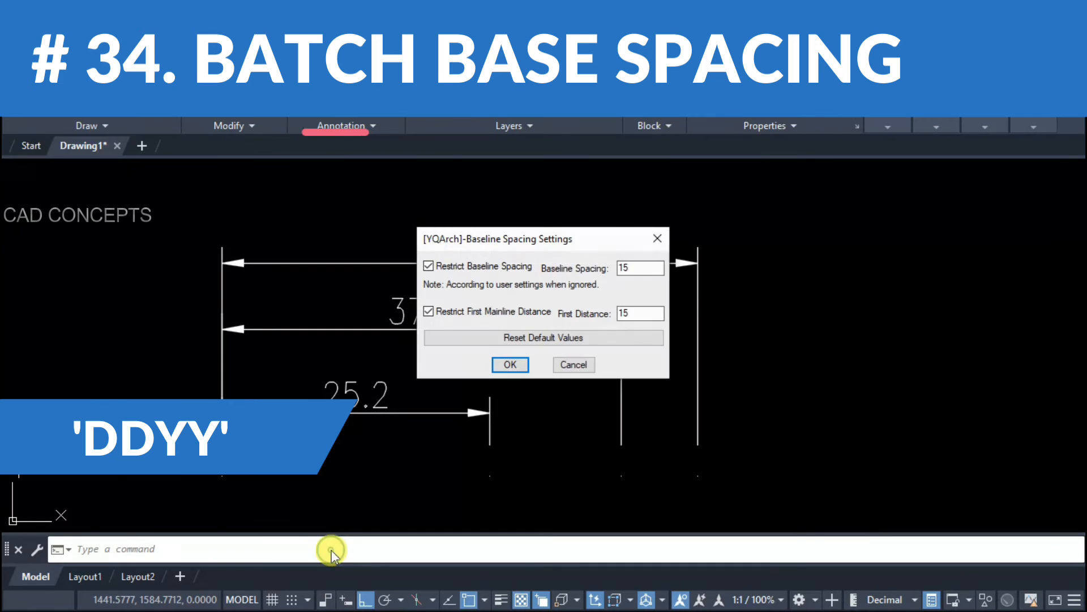
double_click(621, 268)
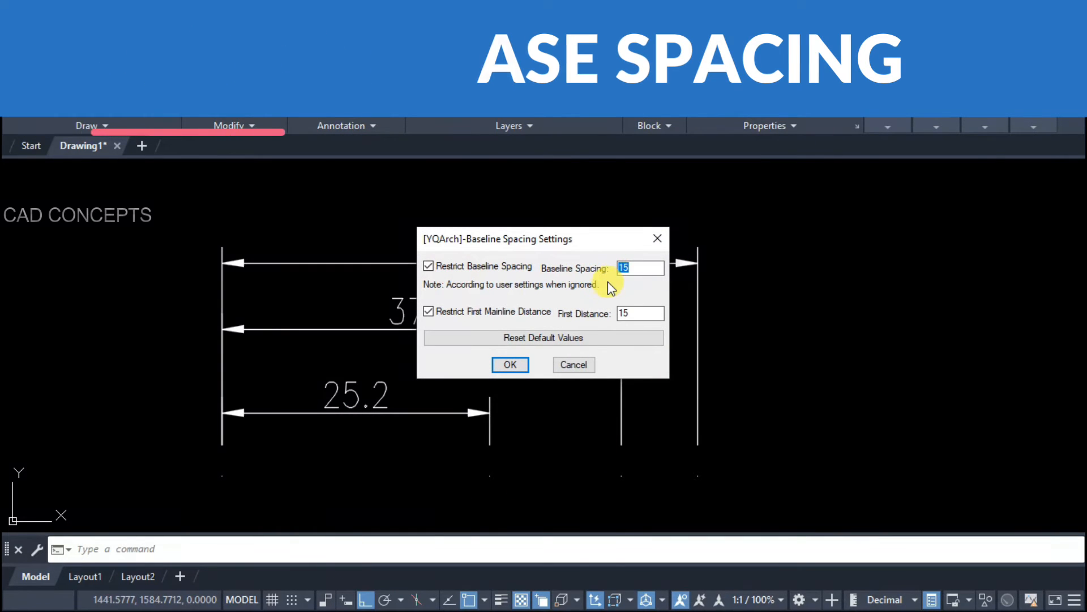
type("5")
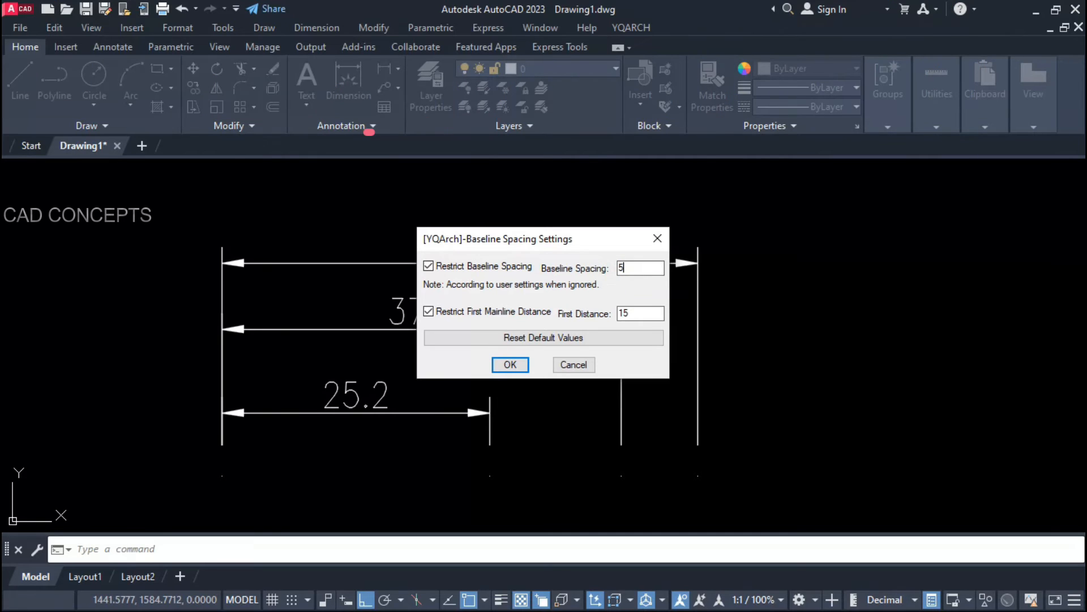
type("5")
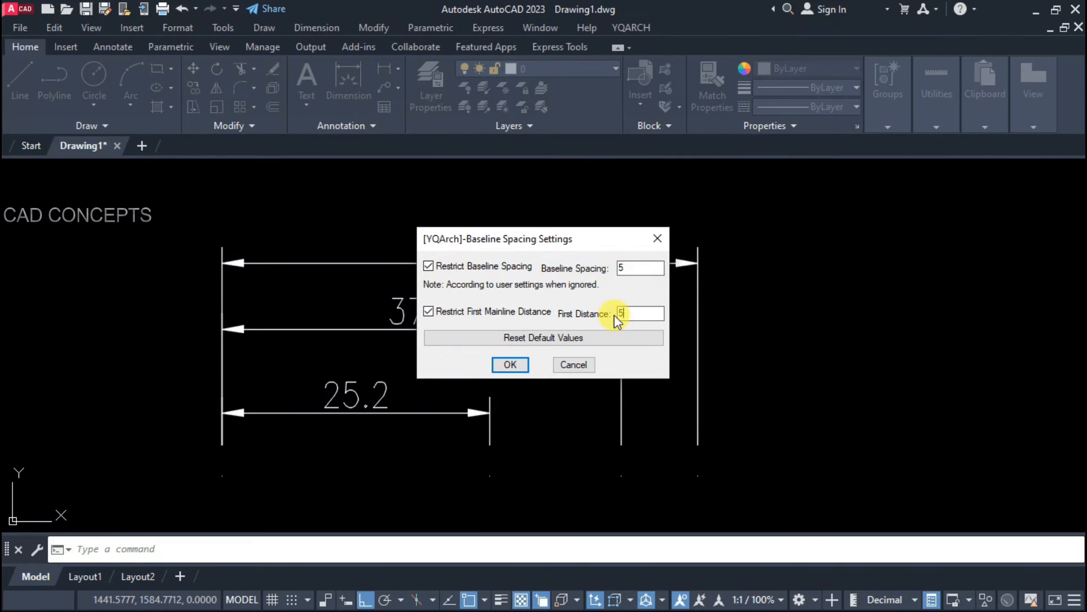
left_click(510, 365)
scroll(470, 332, "down", 4)
Step: Respace the stacked 44.9, 37.6 and 25.2 dimensions evenly with a 5-unit gap
left_click(672, 262)
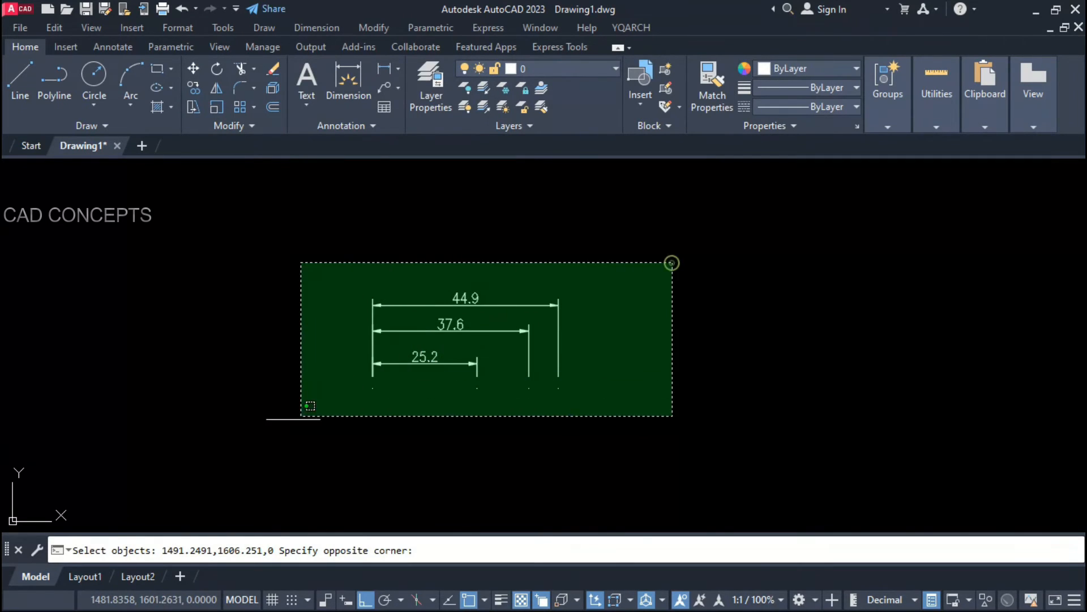
left_click(291, 421)
key("Return")
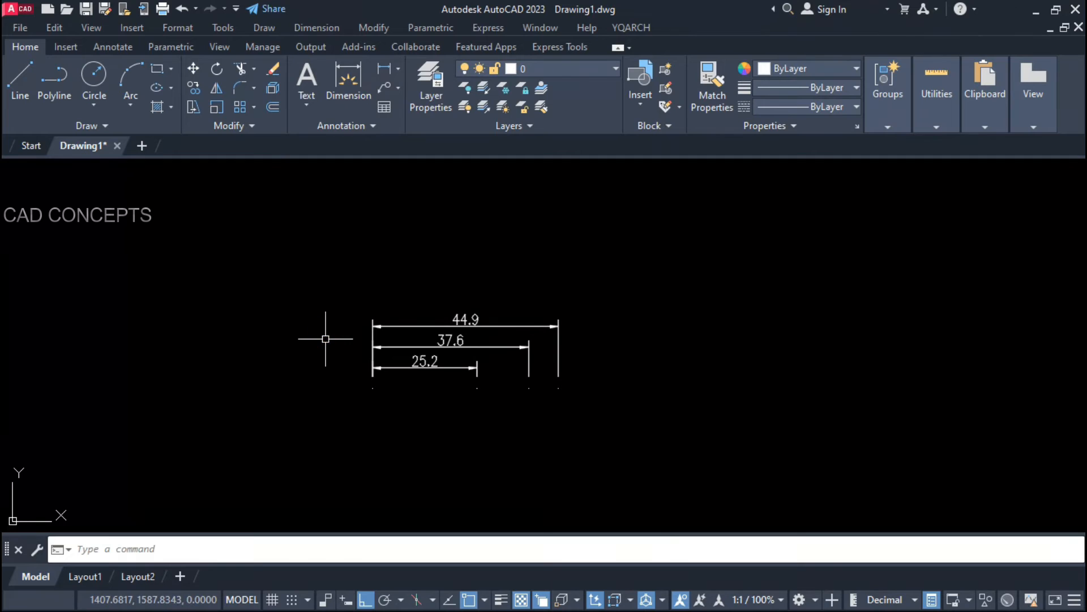
scroll(410, 377, "up", 2)
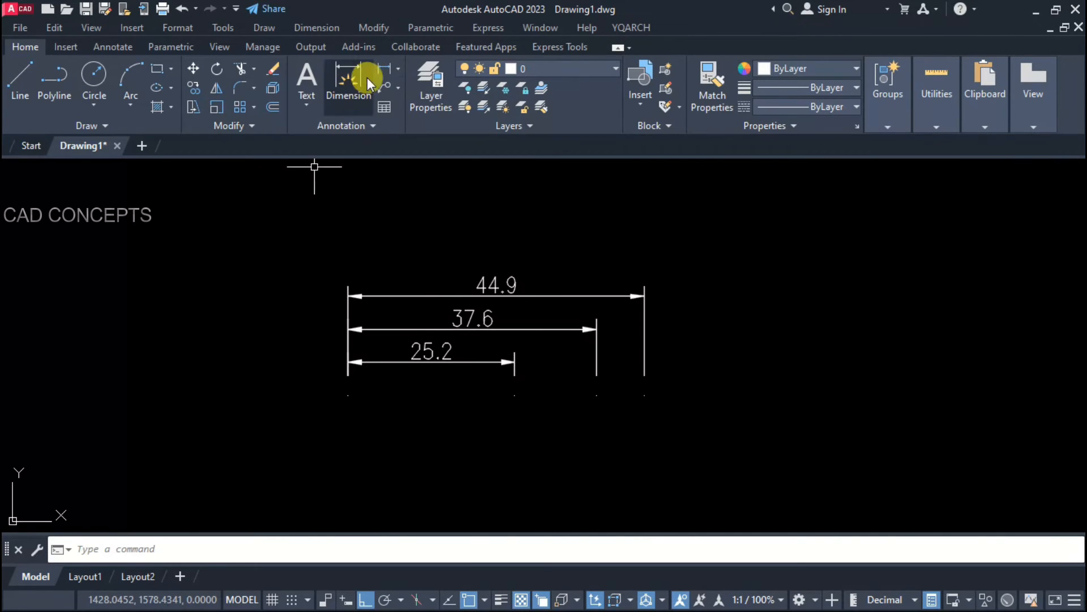
Step: Check the gap between the 37.6 and 44.9 dimension lines with a temporary linear dimension
left_click(348, 77)
scroll(381, 189, "up", 2)
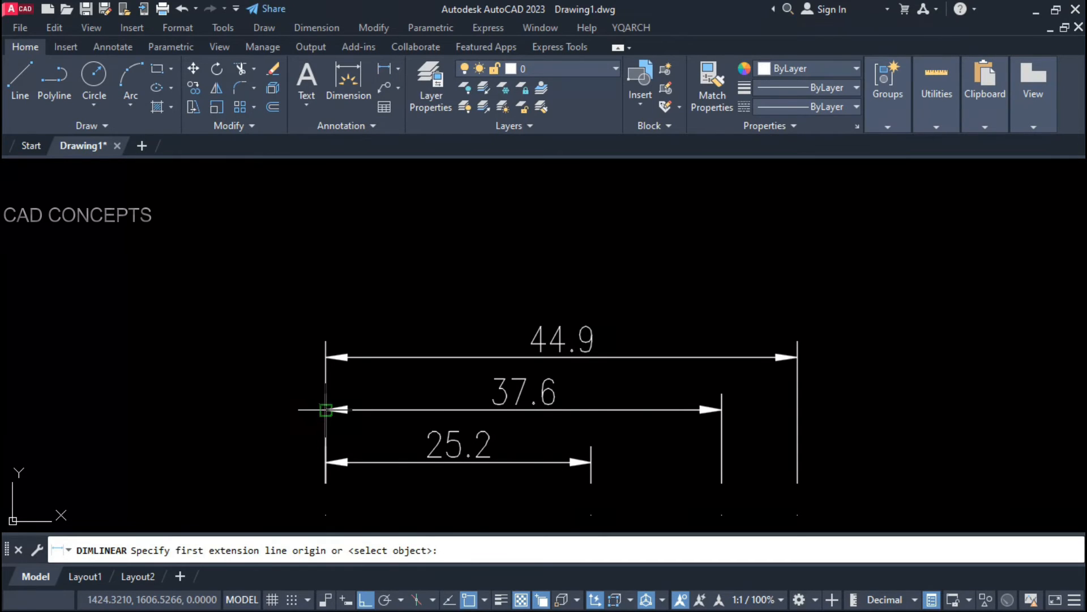
left_click(326, 410)
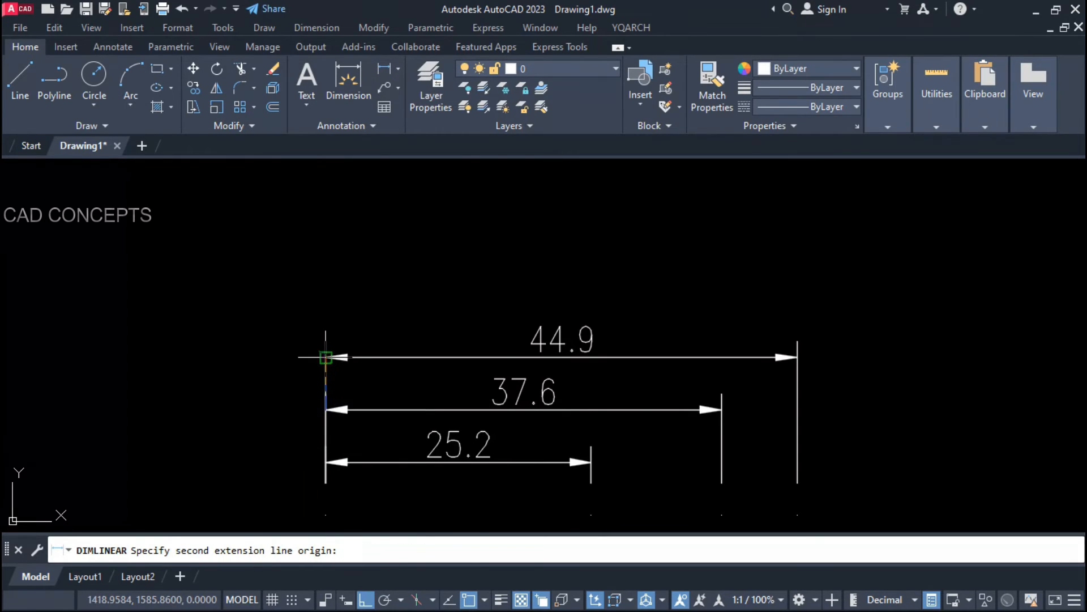
left_click(326, 357)
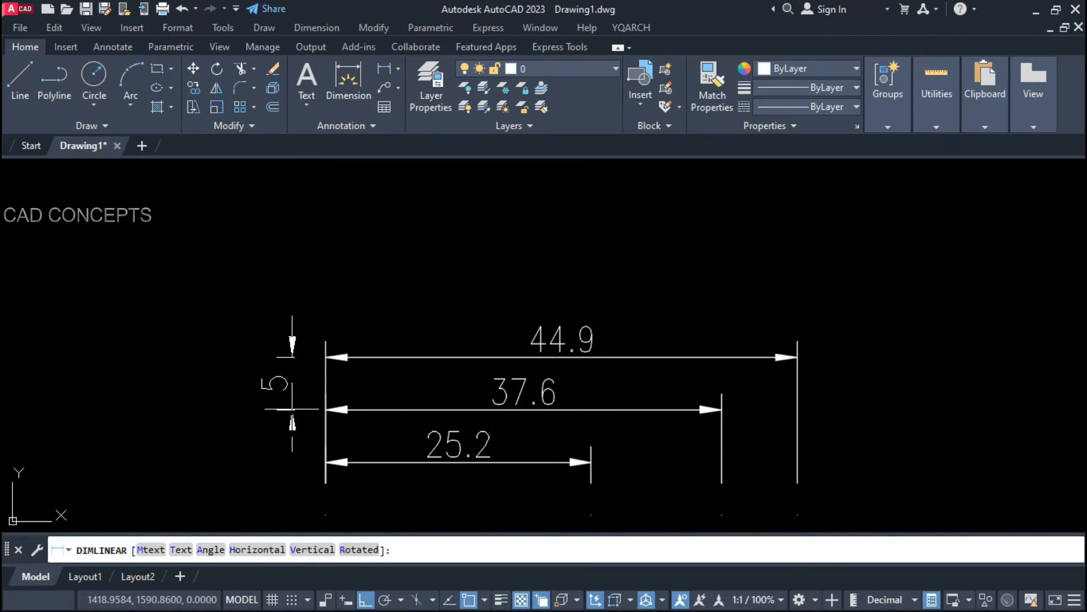
key("Escape")
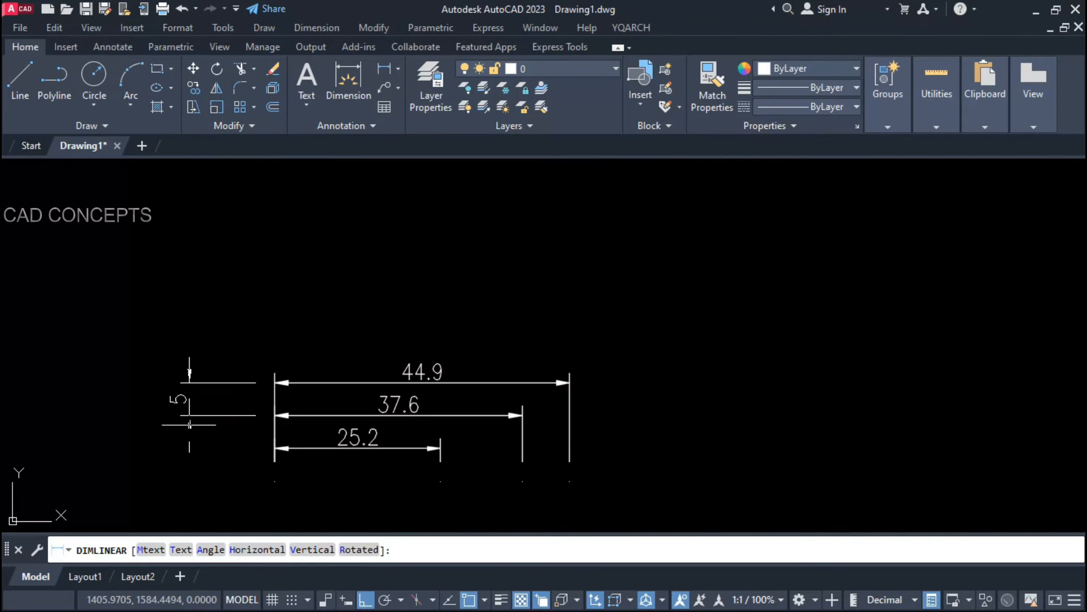
middle_click_drag(500, 484, 391, 452)
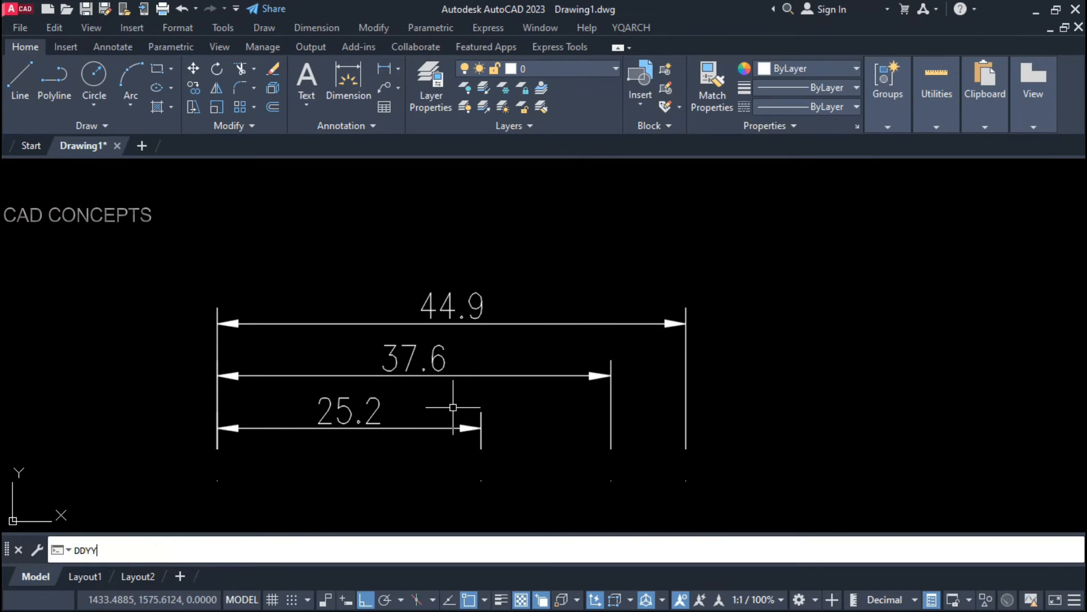
Step: Respace the 44.9, 37.6 and 25.2 dimensions with a Baseline Spacing of 15
key("Return")
left_click(333, 551)
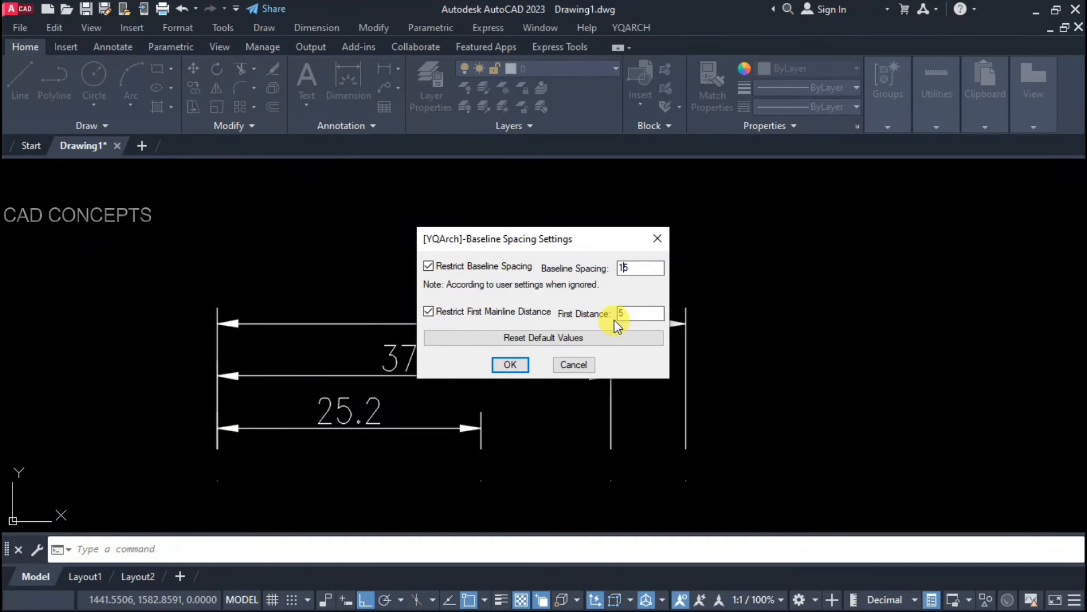
left_click(521, 368)
left_click(548, 288)
left_click(359, 465)
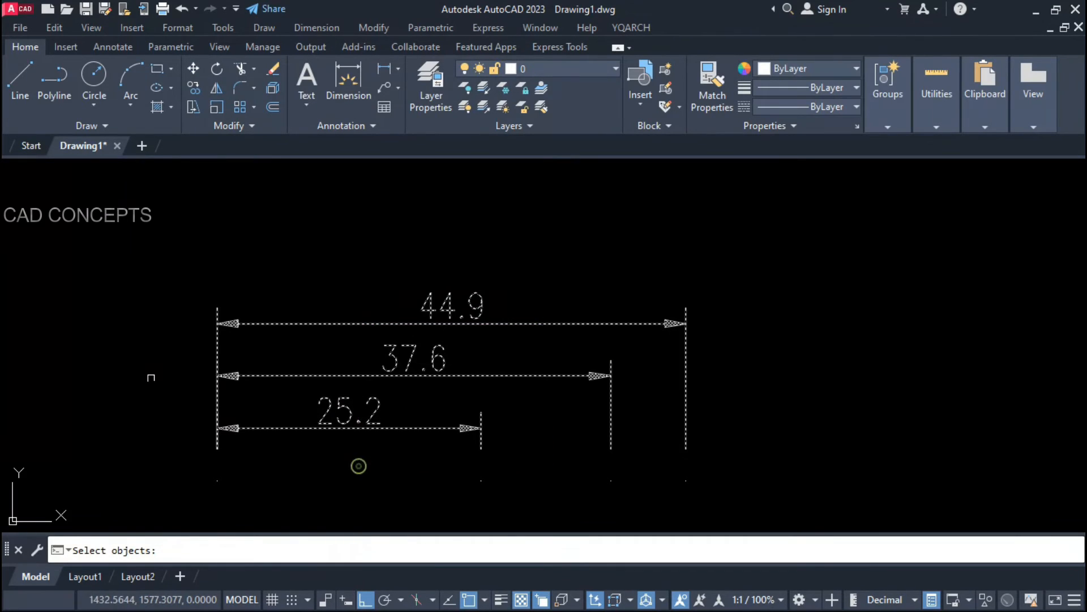
key("Return")
scroll(376, 459, "down", 2)
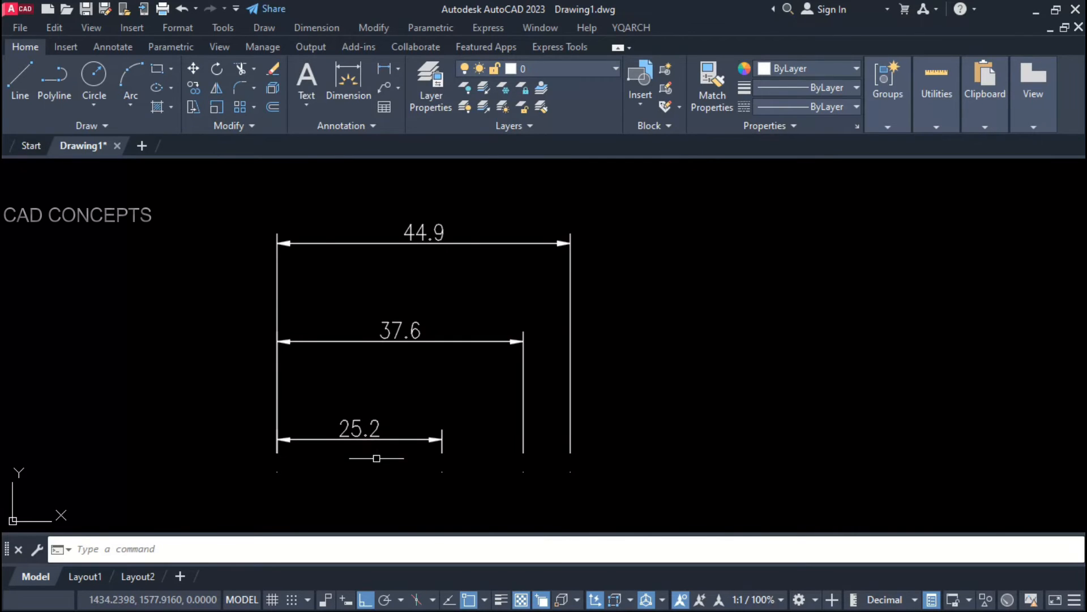
middle_click_drag(374, 397, 381, 402)
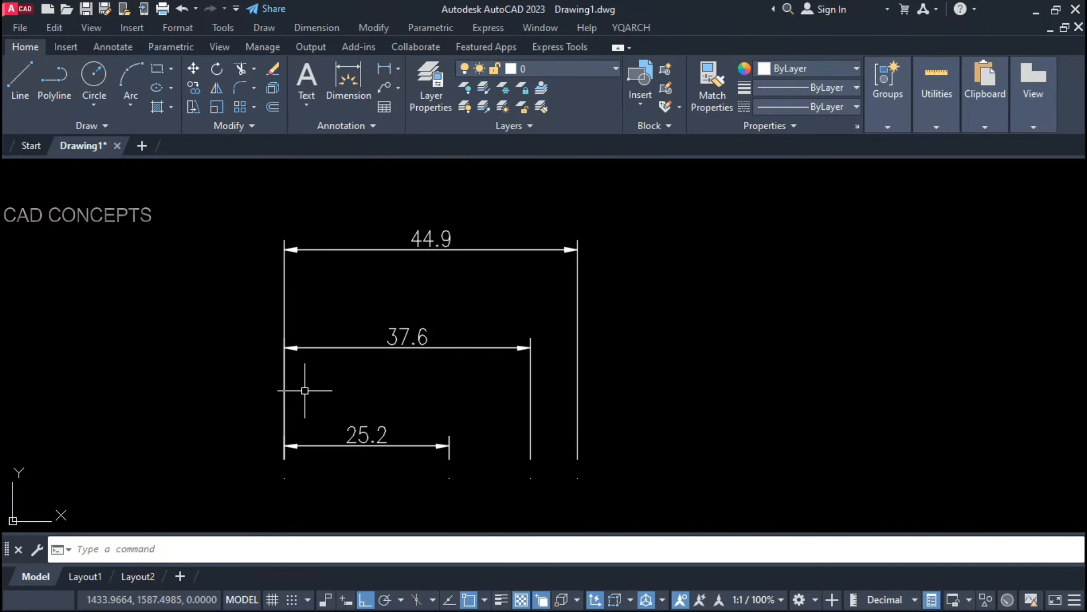
Step: Measure the gaps between the 44.9, 37.6 and 25.2 dimension lines with linear dimensions
left_click(384, 68)
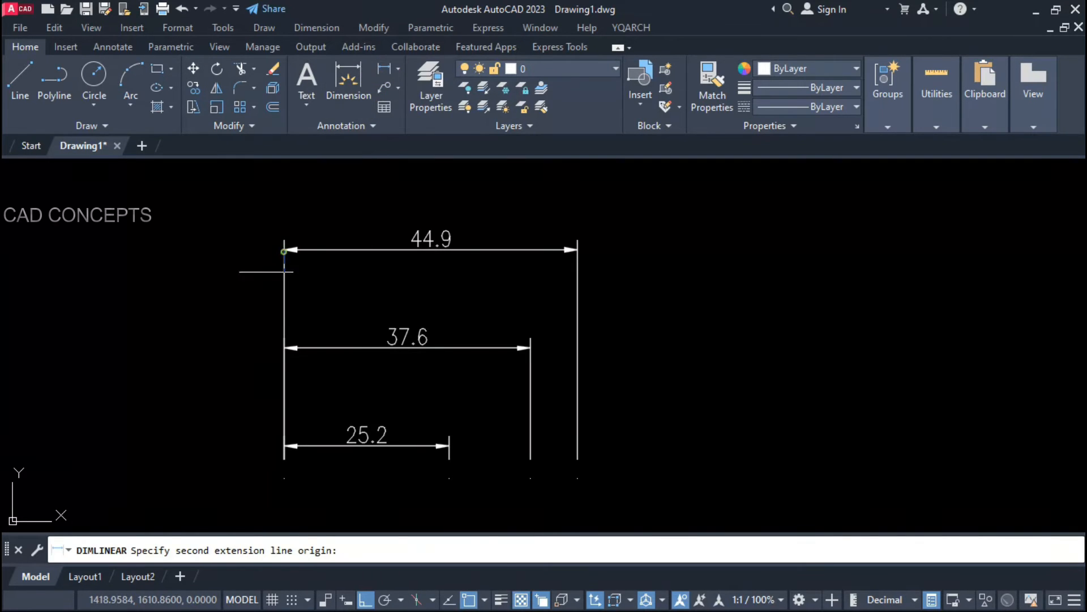
left_click(283, 243)
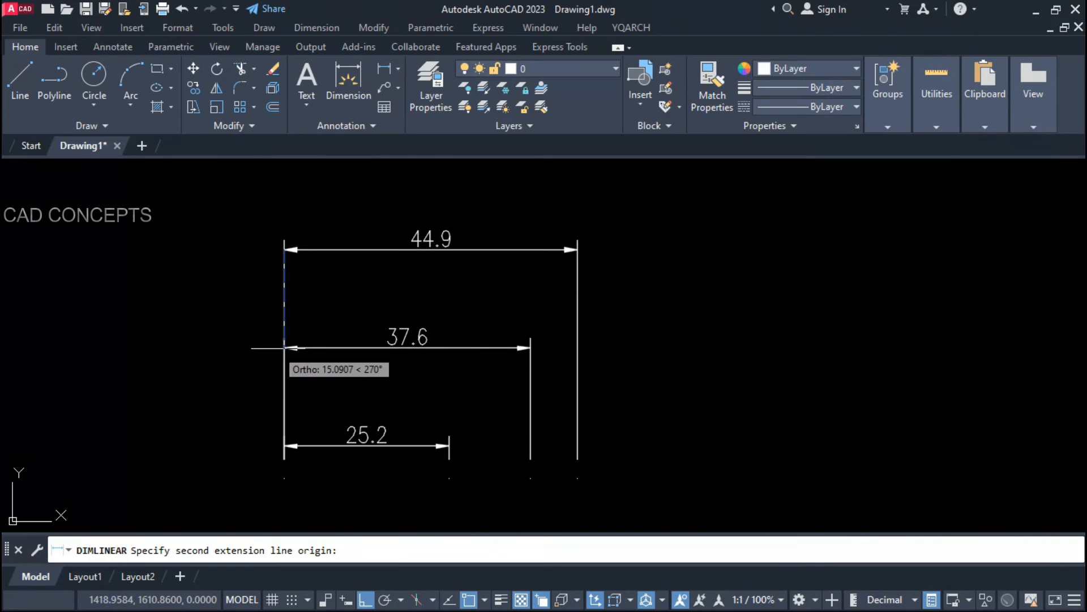
left_click(284, 347)
key("Escape")
key("Return")
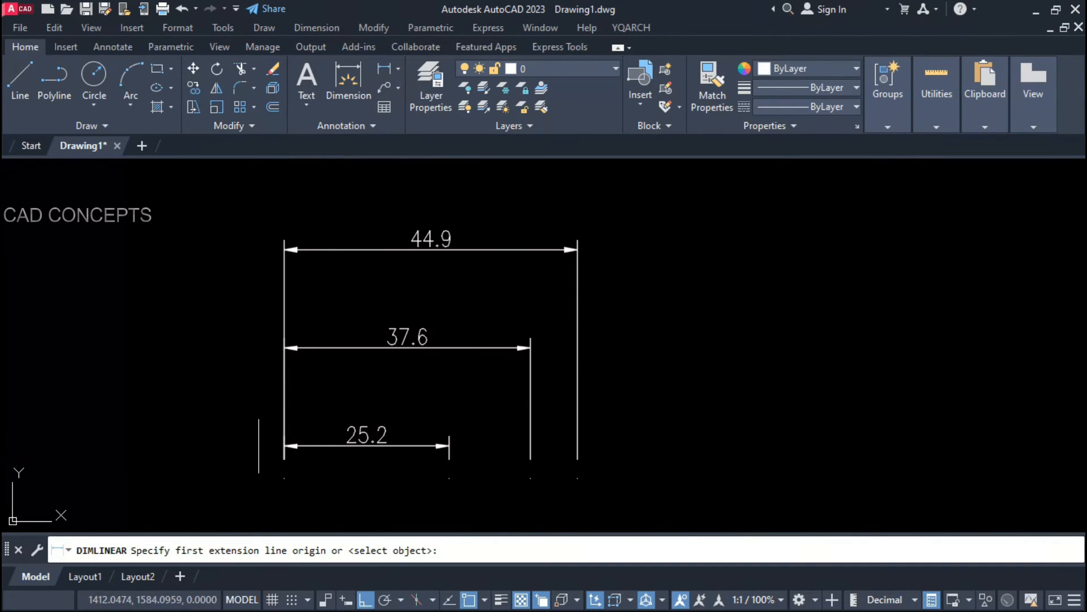
left_click(284, 446)
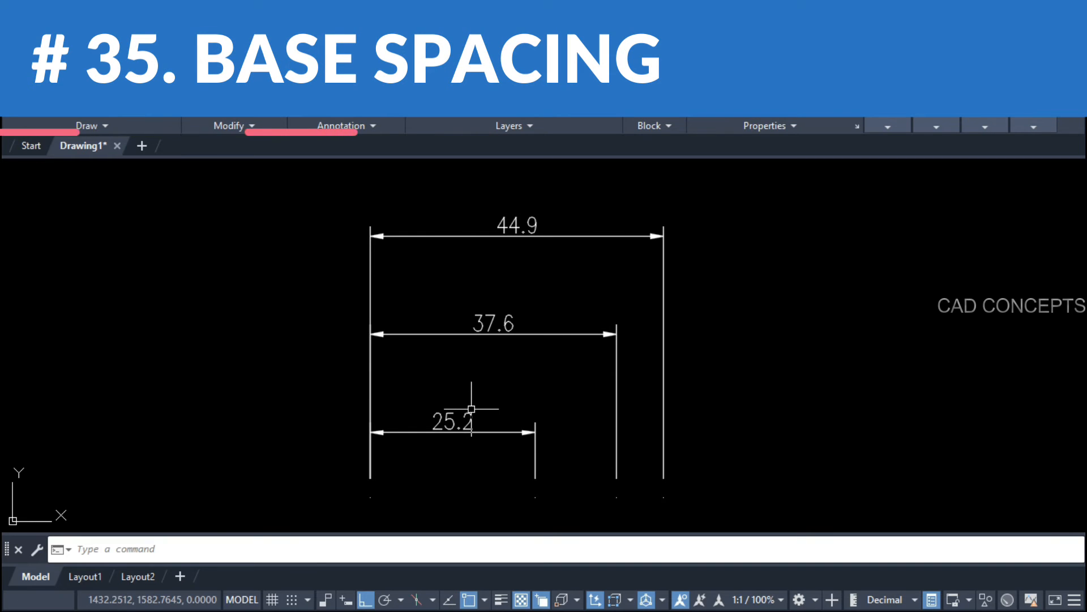
Step: Use DDY to space the 37.6 dimension evenly above the 25.2 dimension
type("DDY")
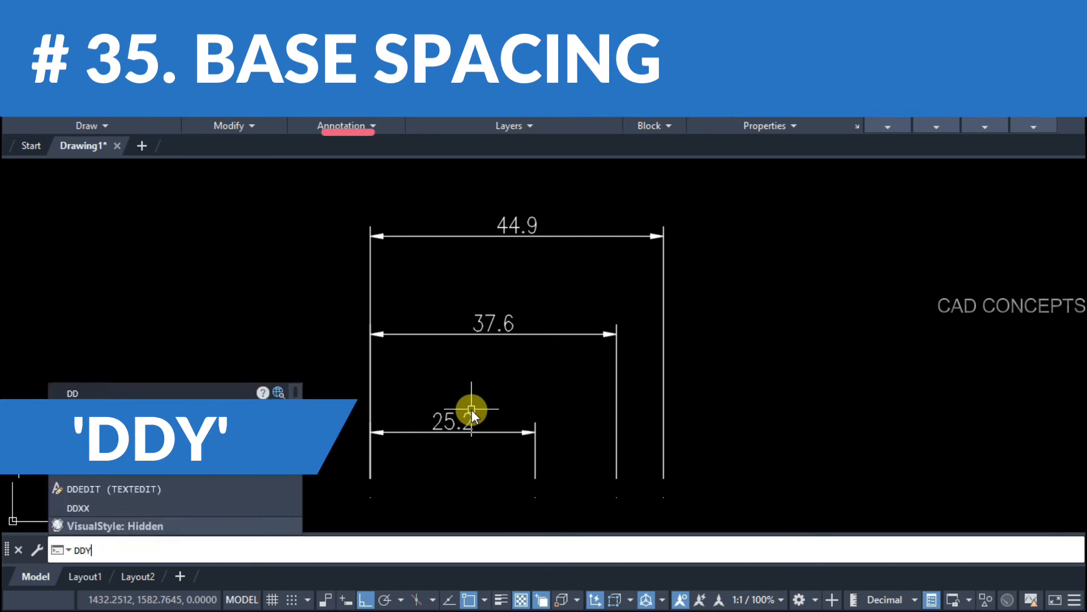
key("Return")
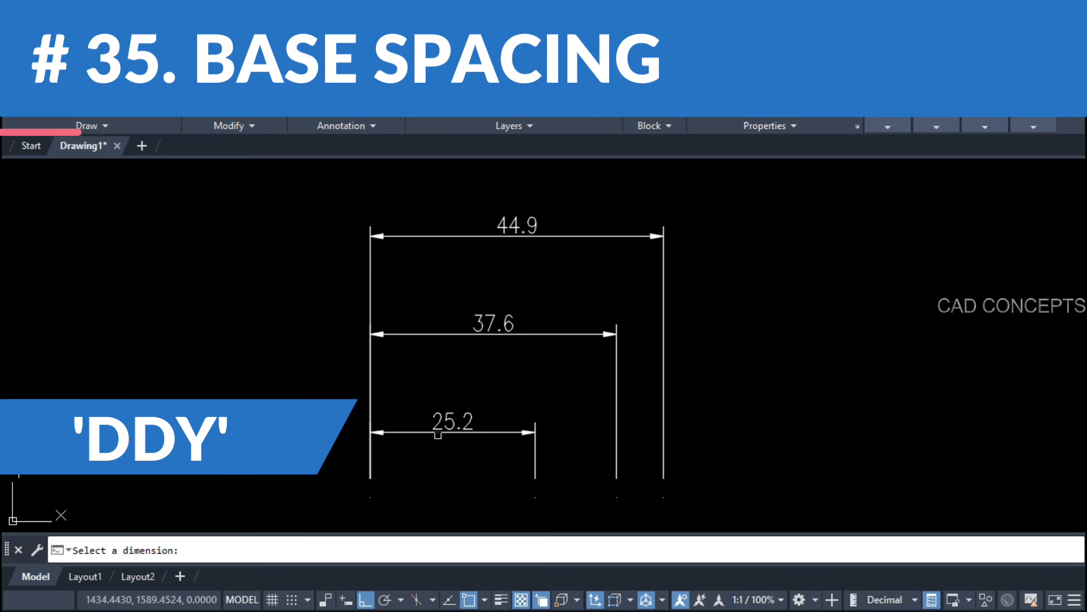
left_click(438, 433)
left_click(426, 331)
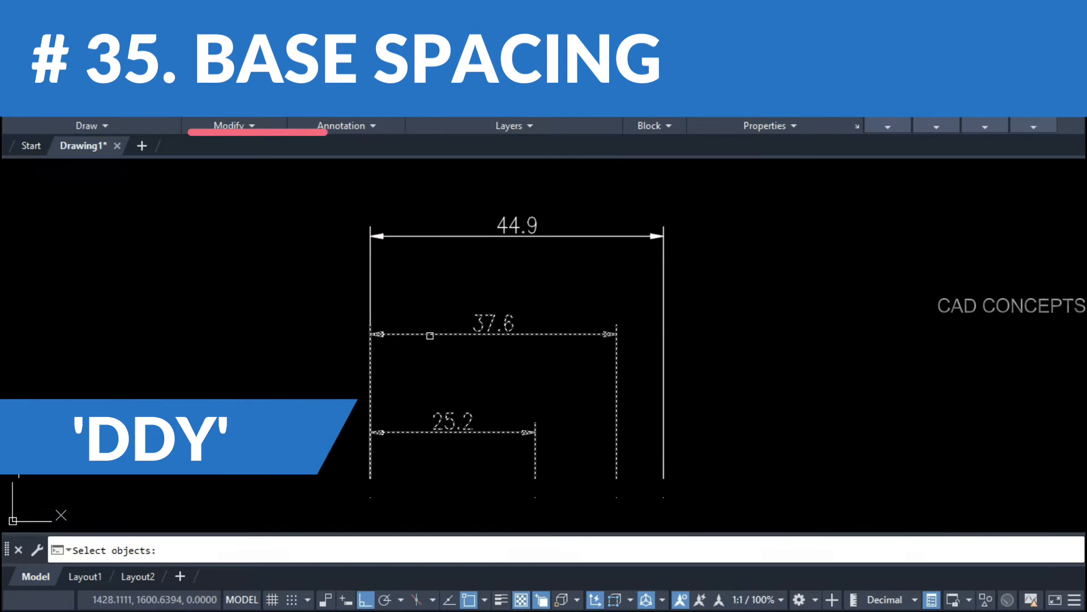
key("Return")
key("Return")
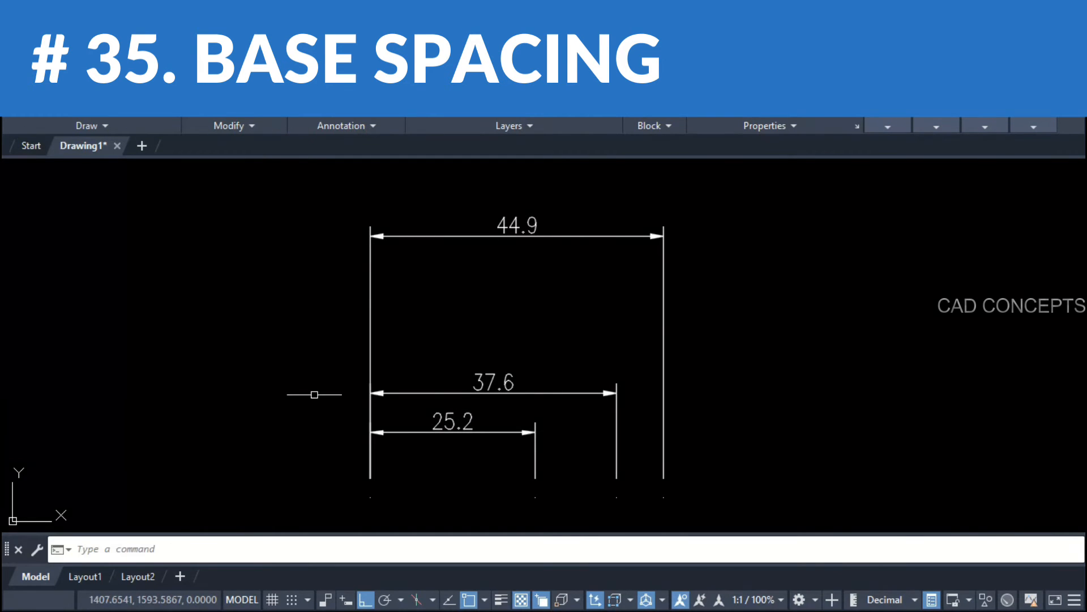
Step: Space the 44.9 dimension evenly above 37.6, then select 44.9
key("Return")
left_click(428, 392)
left_click(455, 230)
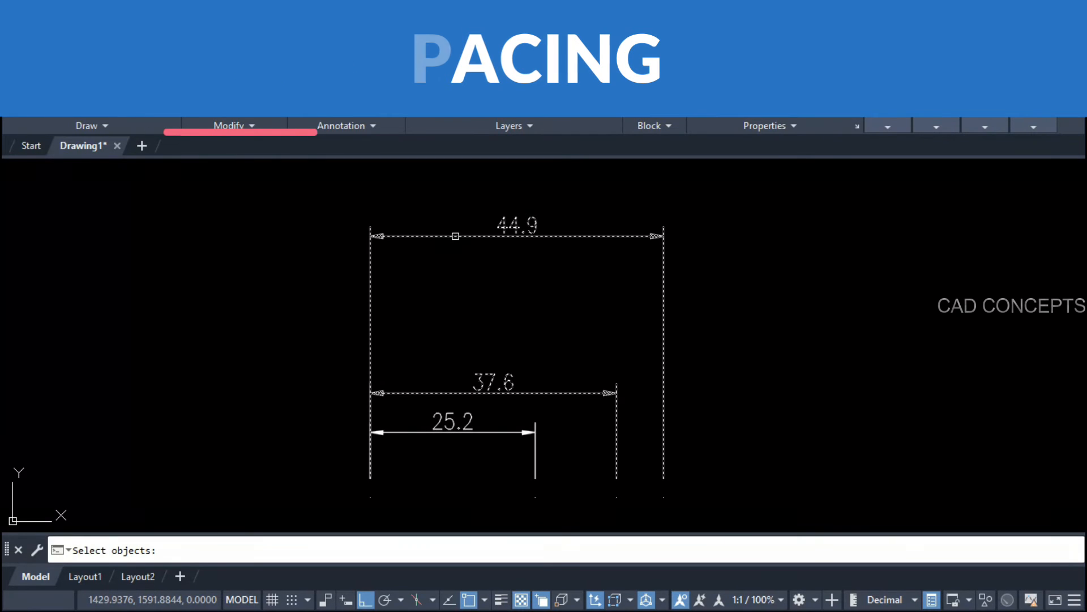
key("Return")
key("Return")
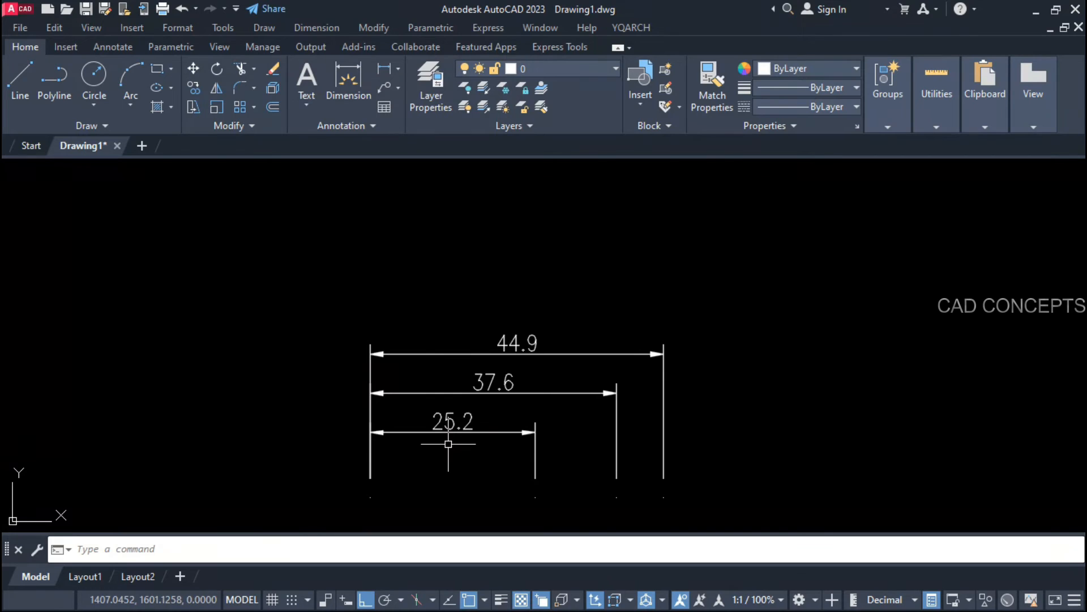
scroll(454, 478, "up", 2)
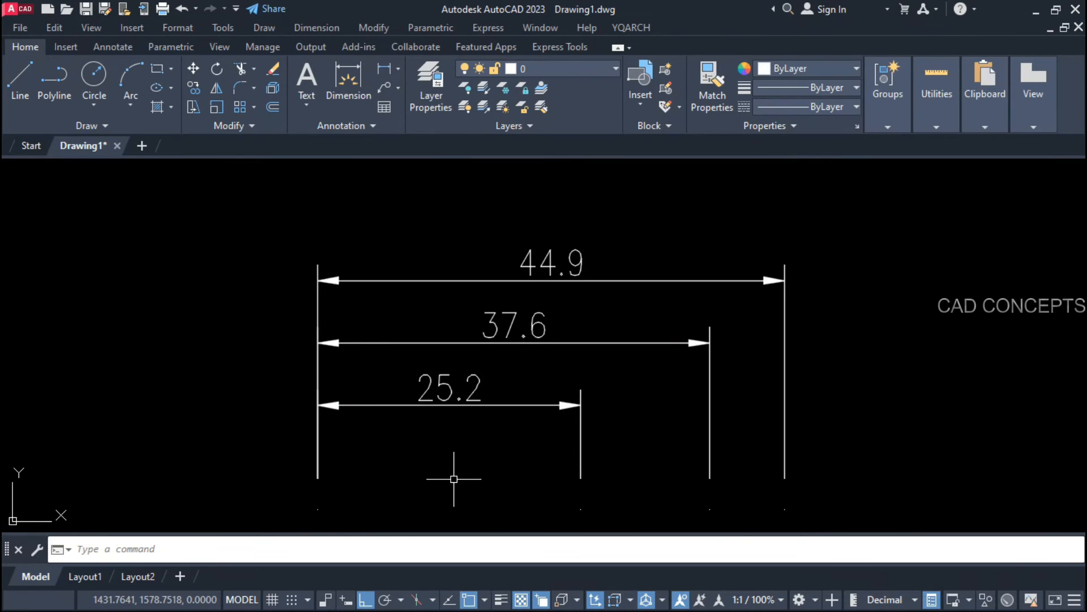
left_click(528, 279)
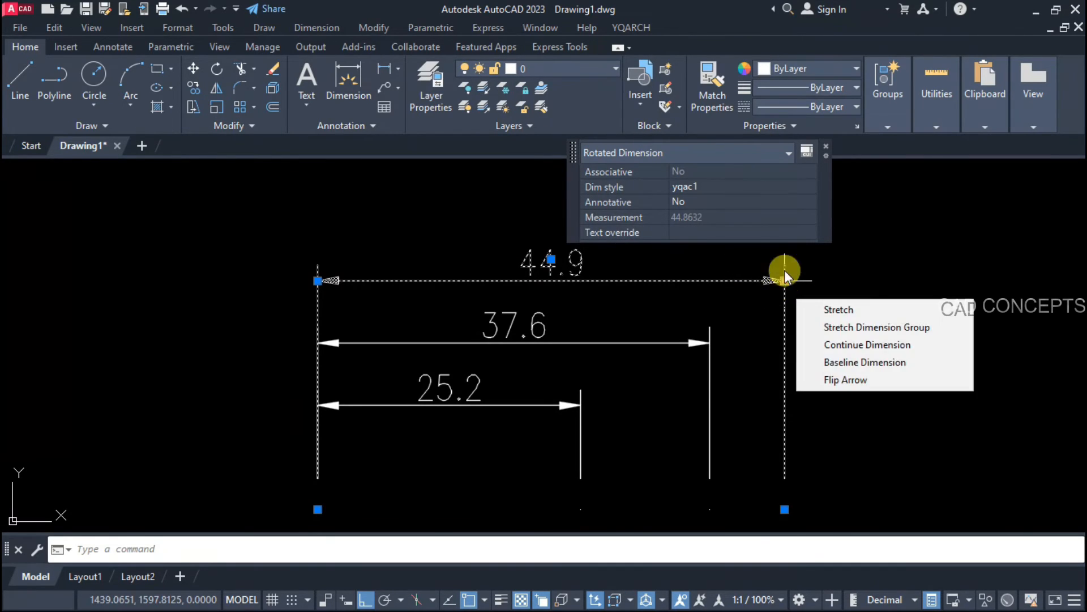
Step: Grip-stretch the 44.9 dimension line higher up
left_click(785, 280)
left_click(832, 192)
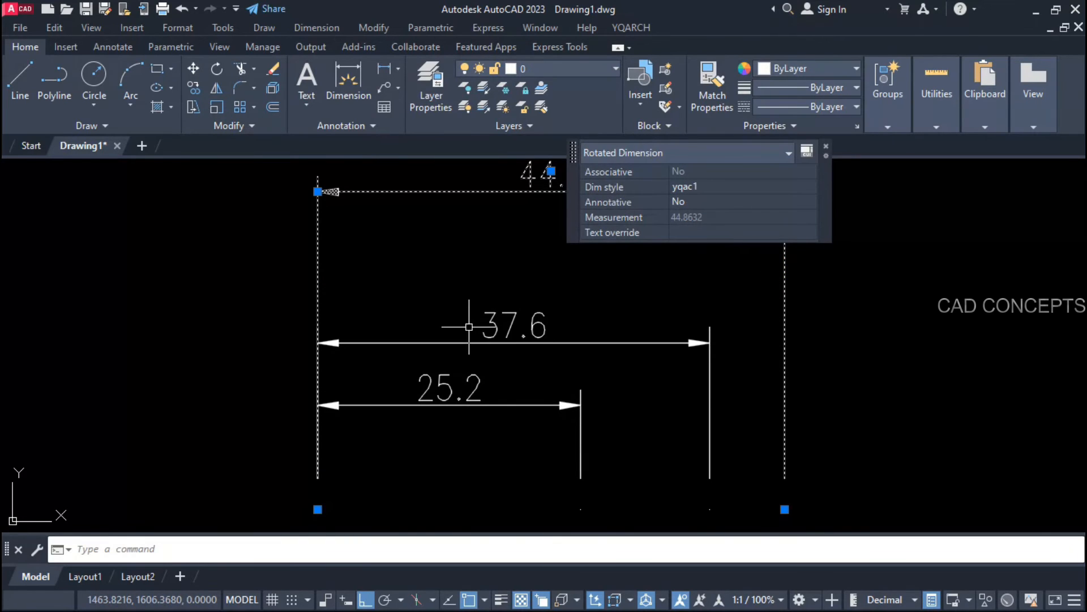
key("Escape")
middle_click_drag(463, 314, 466, 323)
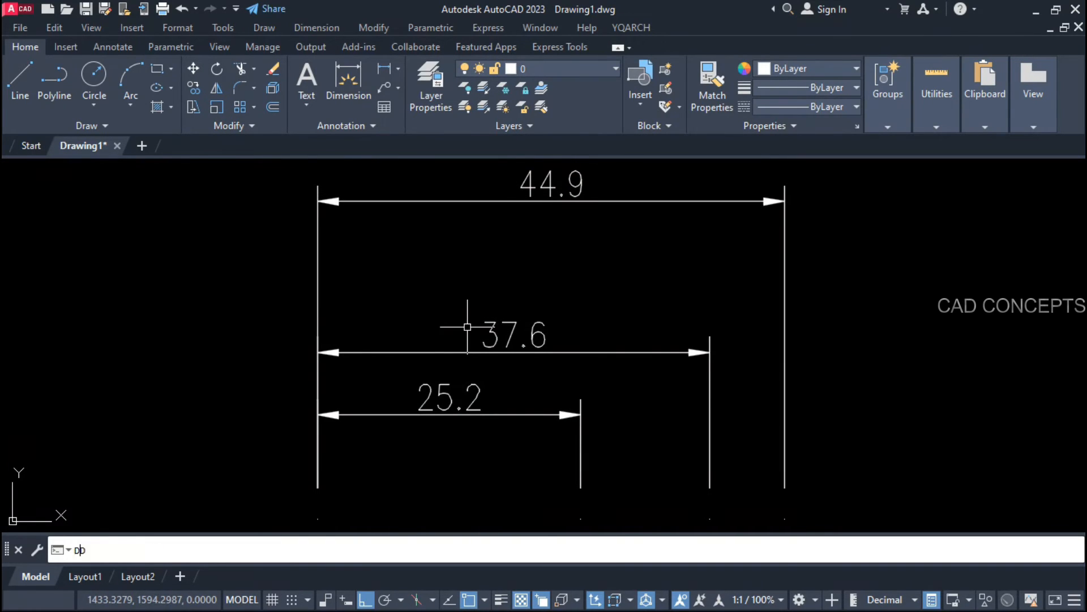
Step: Pull the 44.9 dimension back into even spacing above 37.6
key("Return")
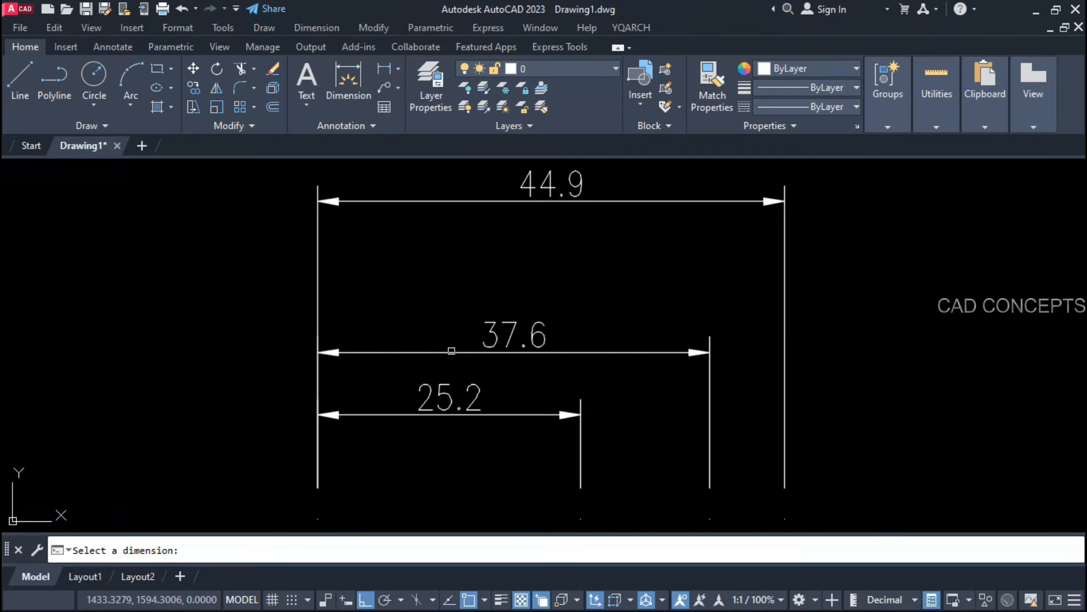
left_click(452, 351)
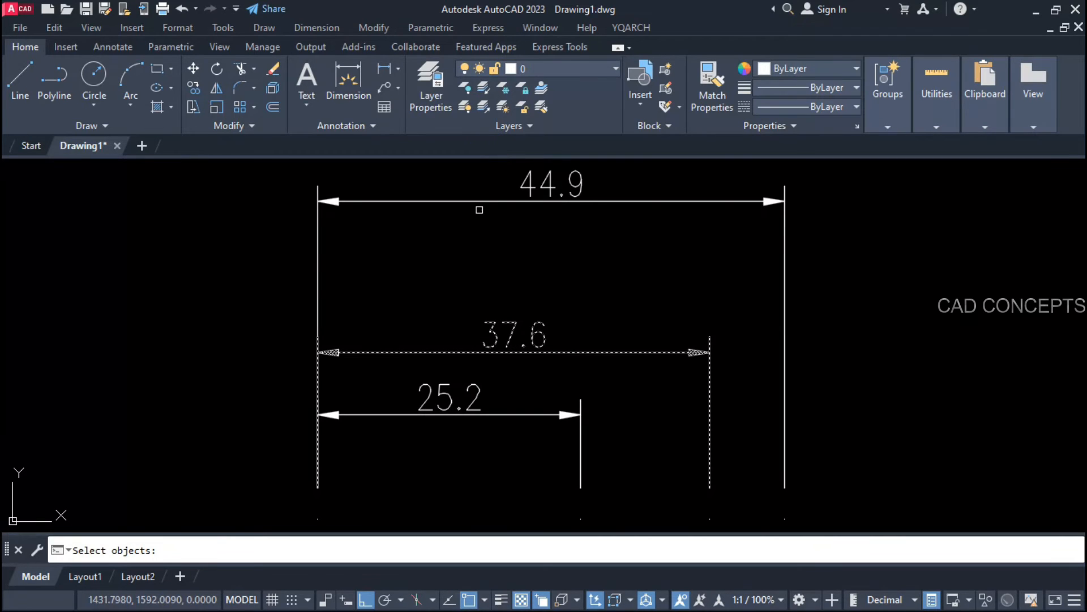
left_click(480, 200)
key("Return")
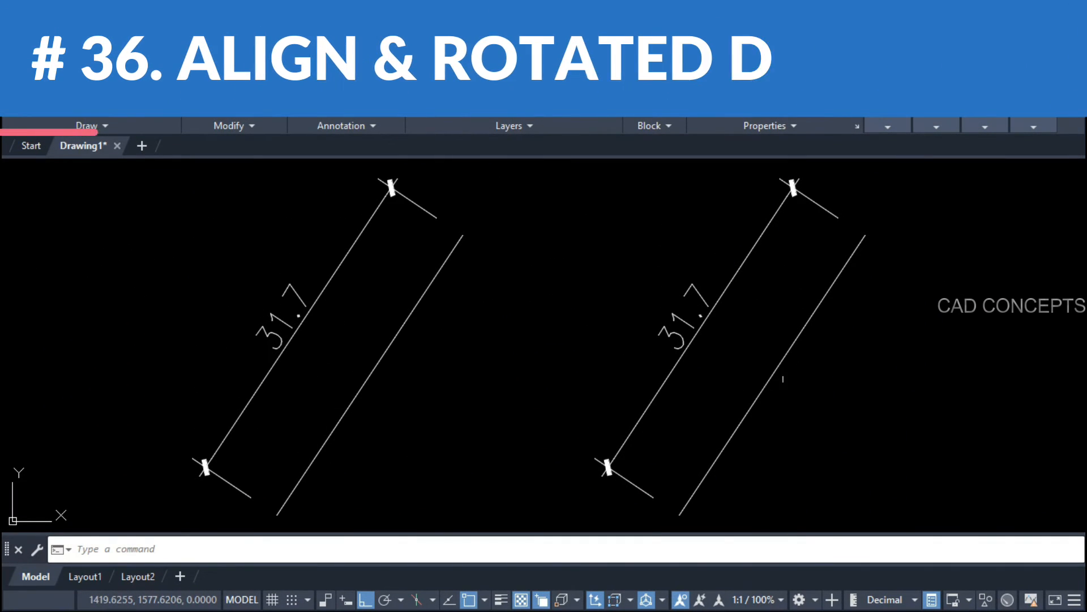
left_click(328, 311)
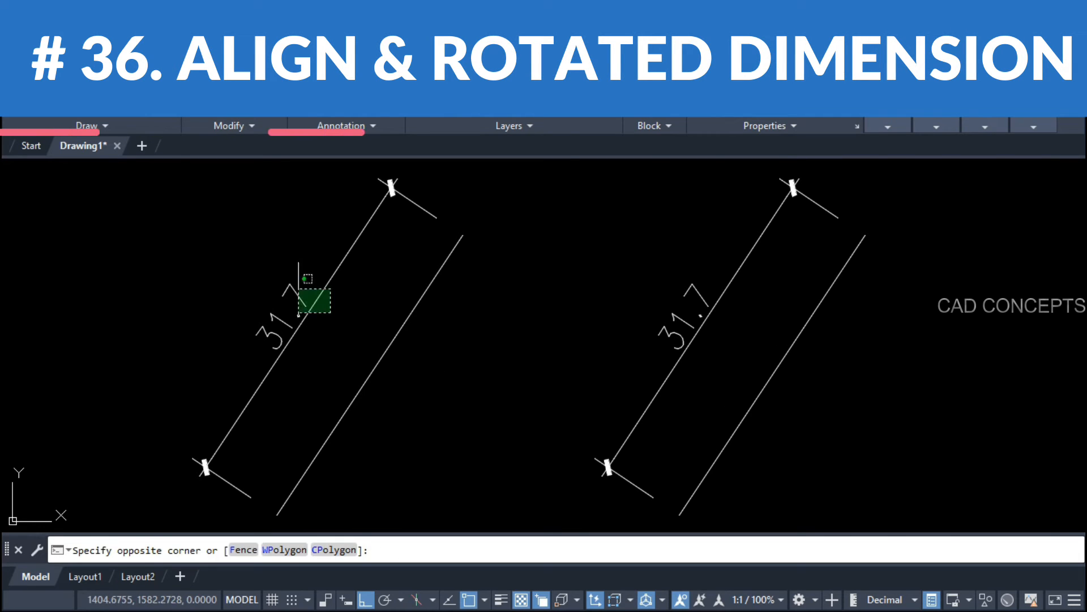
left_click(268, 262)
left_click(463, 235)
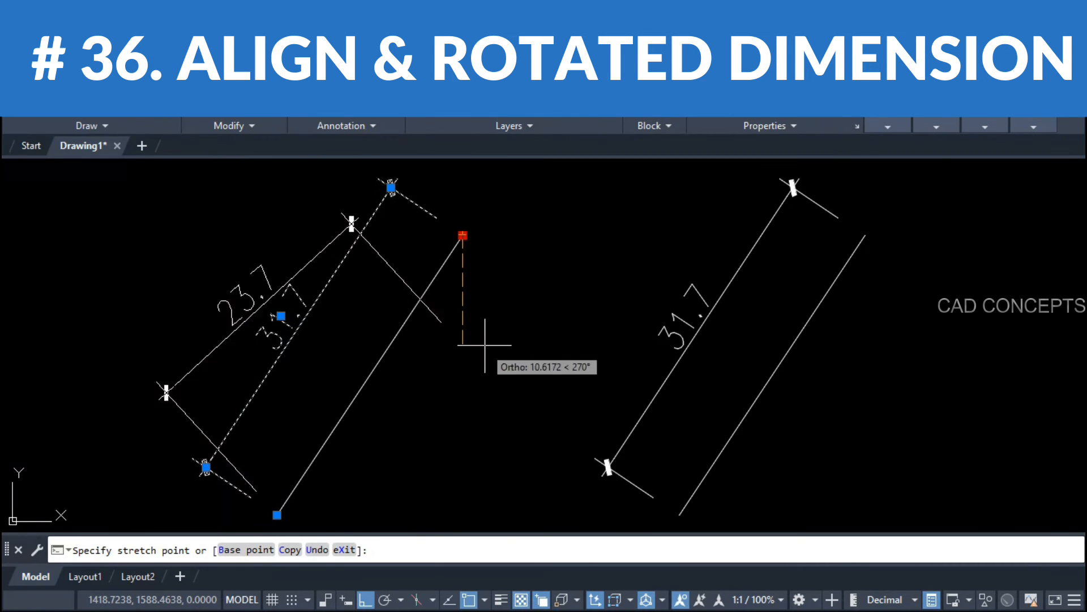
left_click(457, 445)
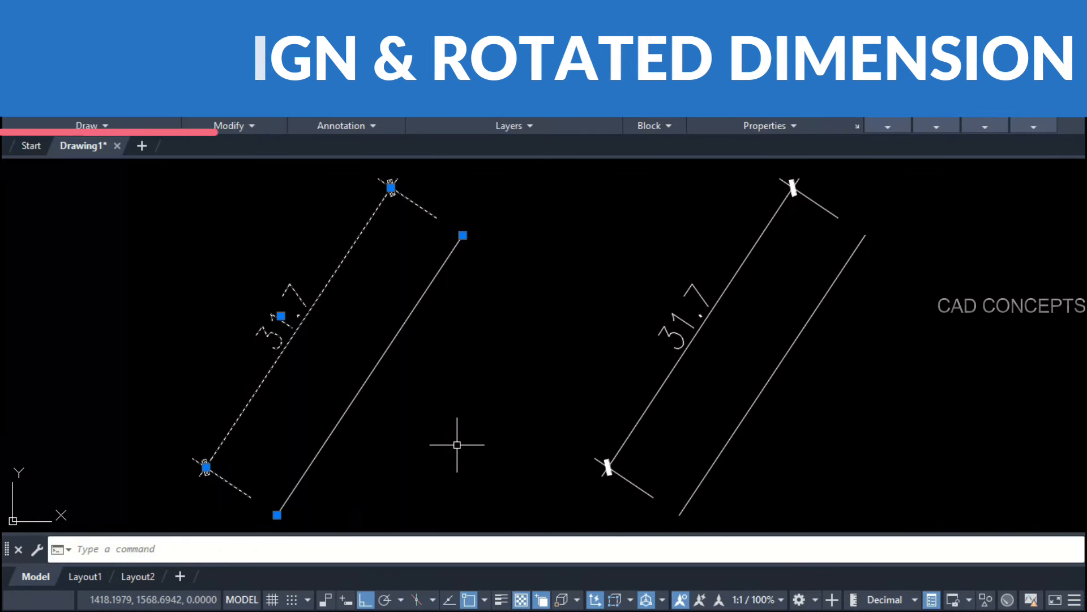
key("Escape")
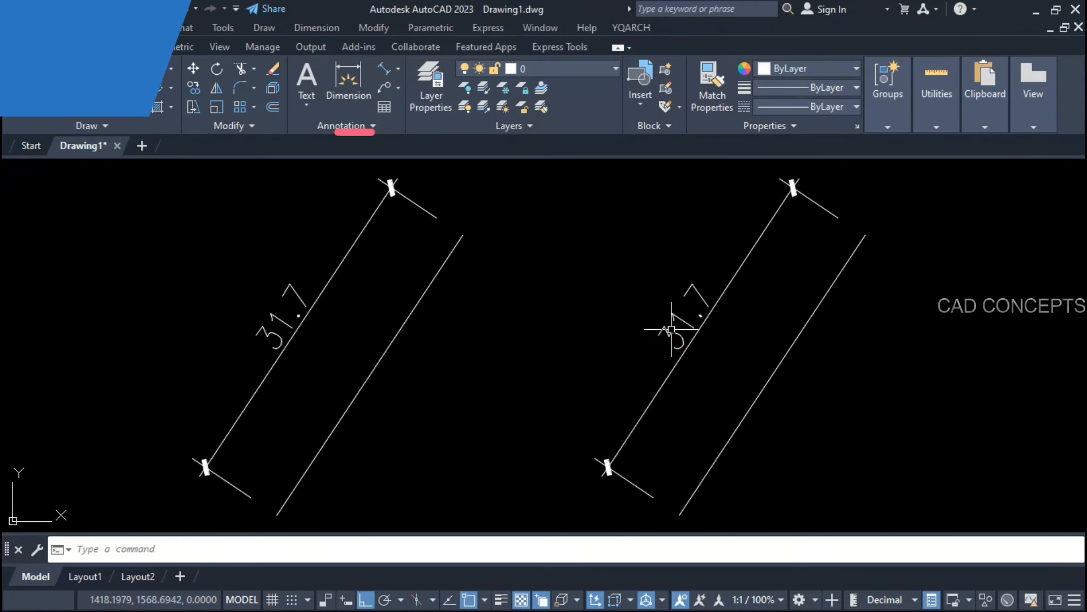
left_click(673, 323)
left_click(650, 359)
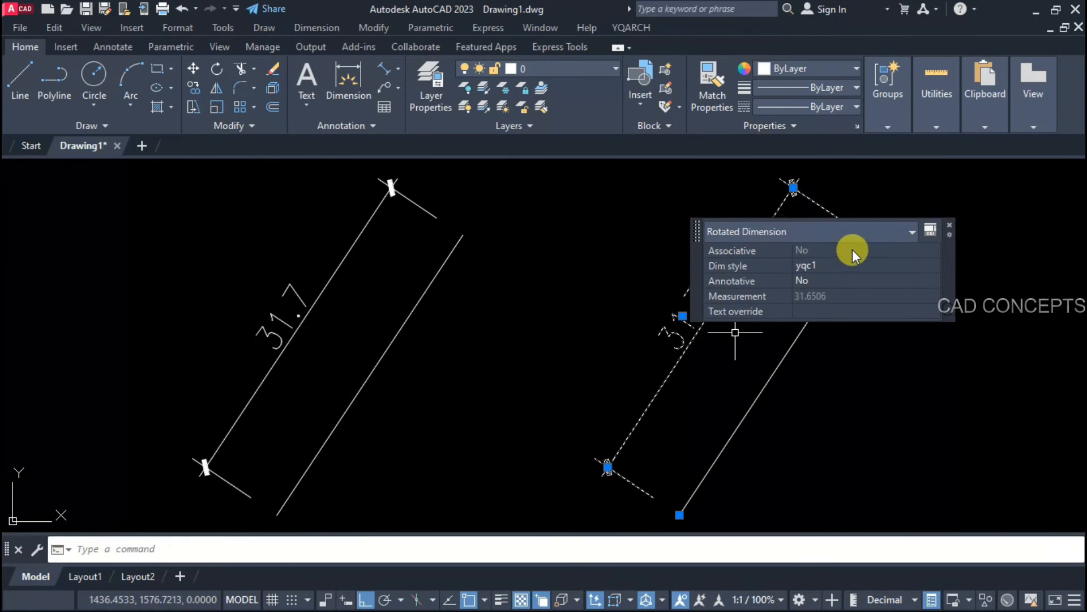
left_click(949, 225)
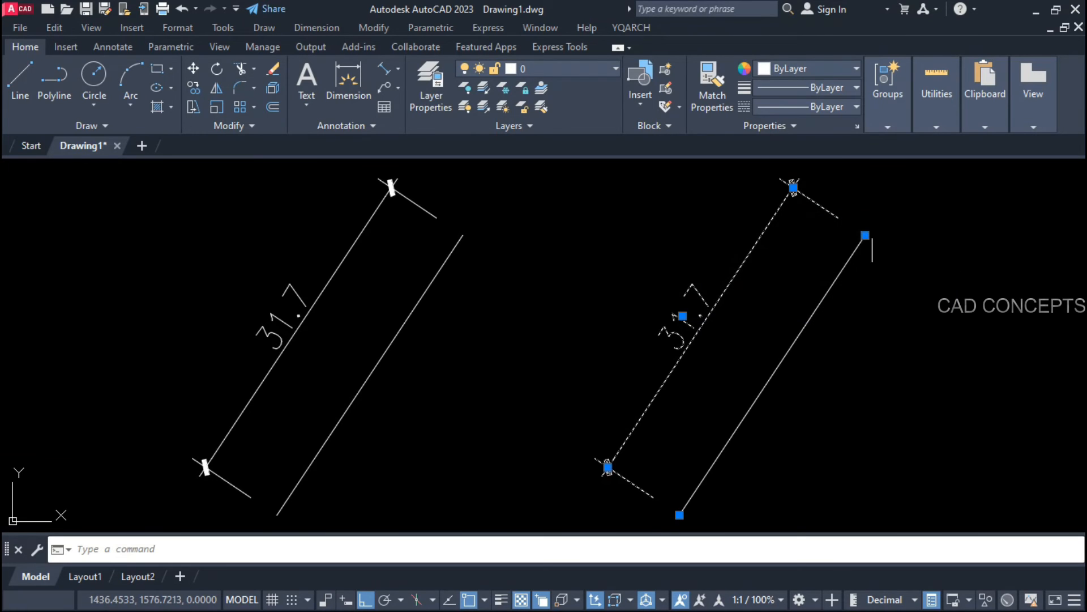
left_click(865, 235)
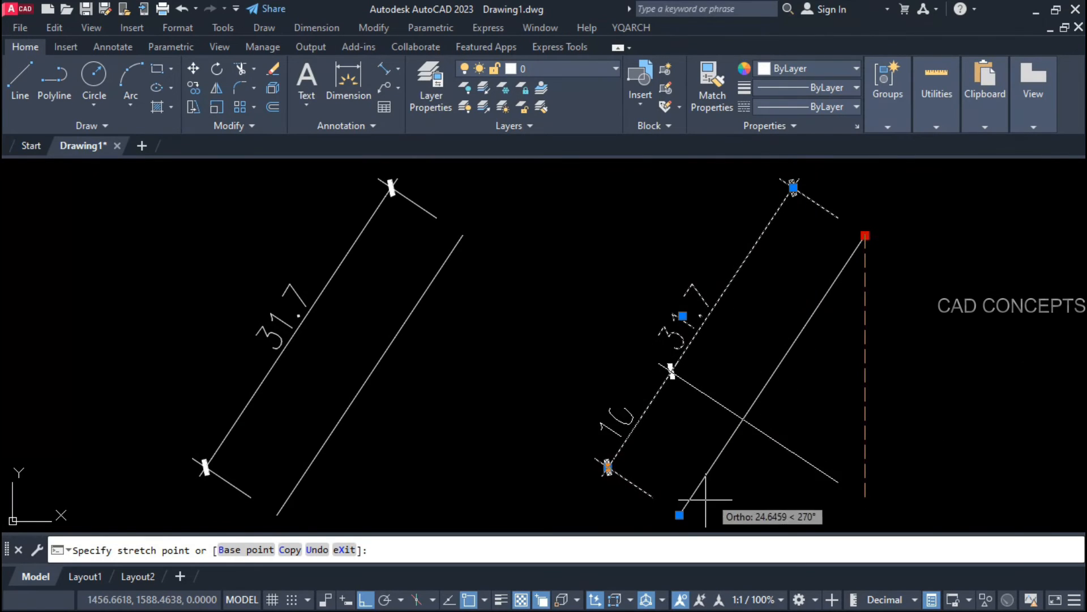
key("Escape")
key("Escape")
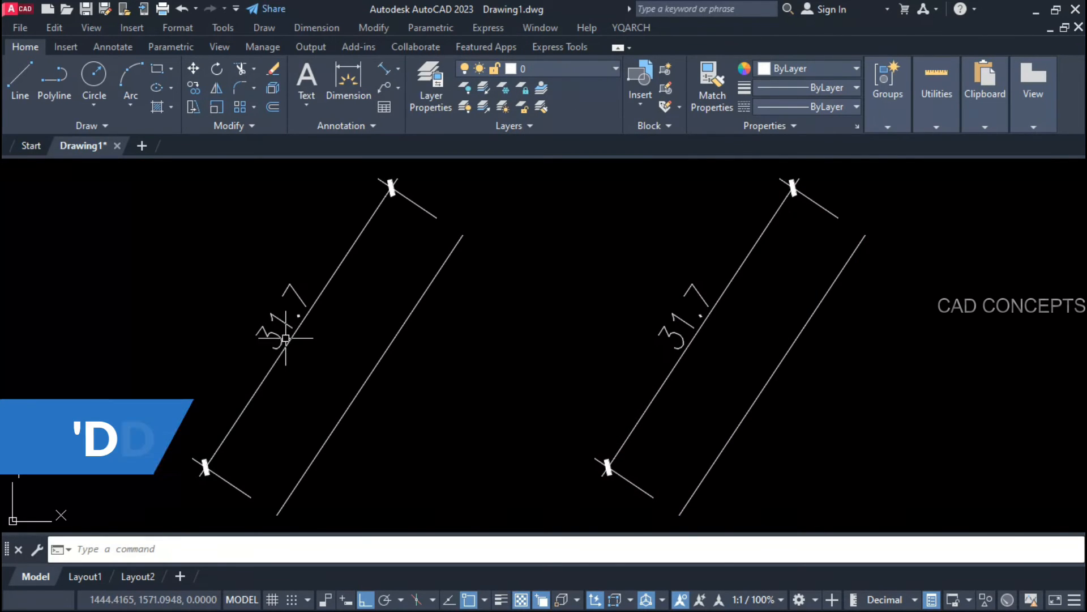
Step: Convert the left 31.7 aligned dimension to a rotated dimension with DDRA
type("DDR")
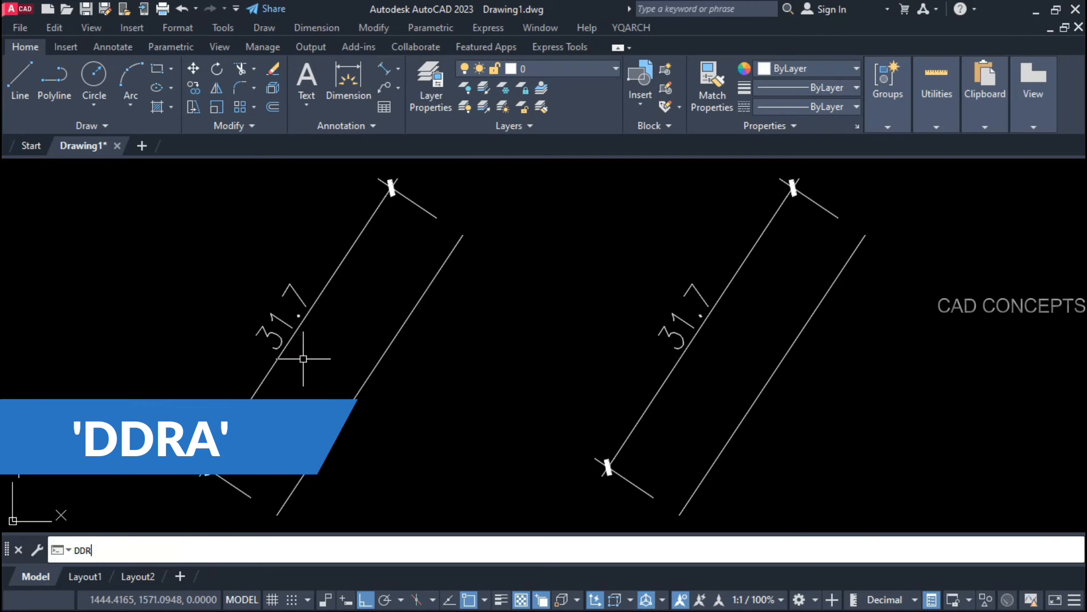
type("A")
key("Return")
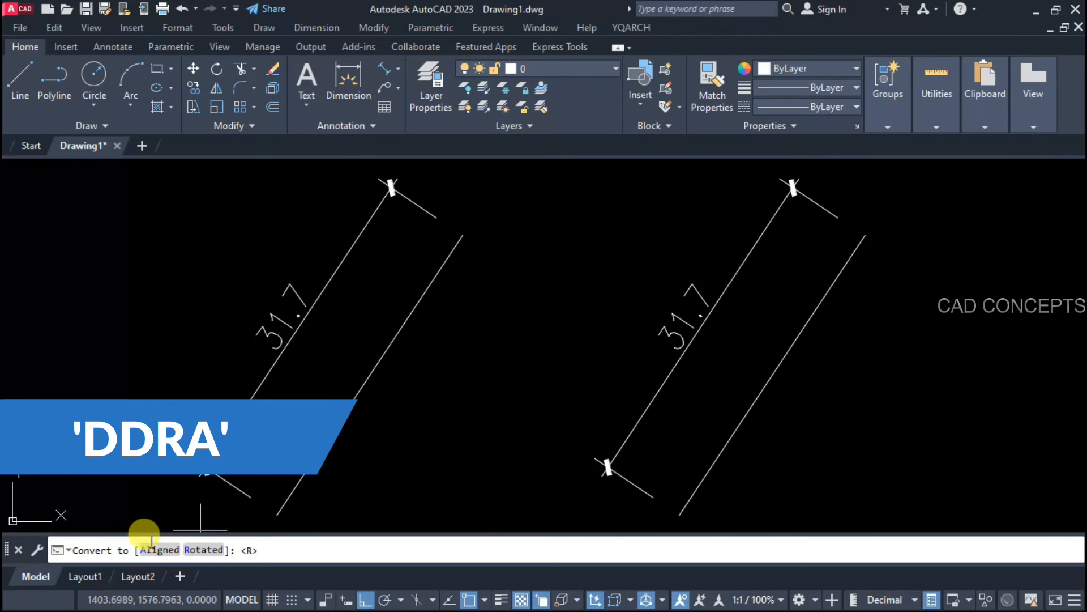
left_click(203, 549)
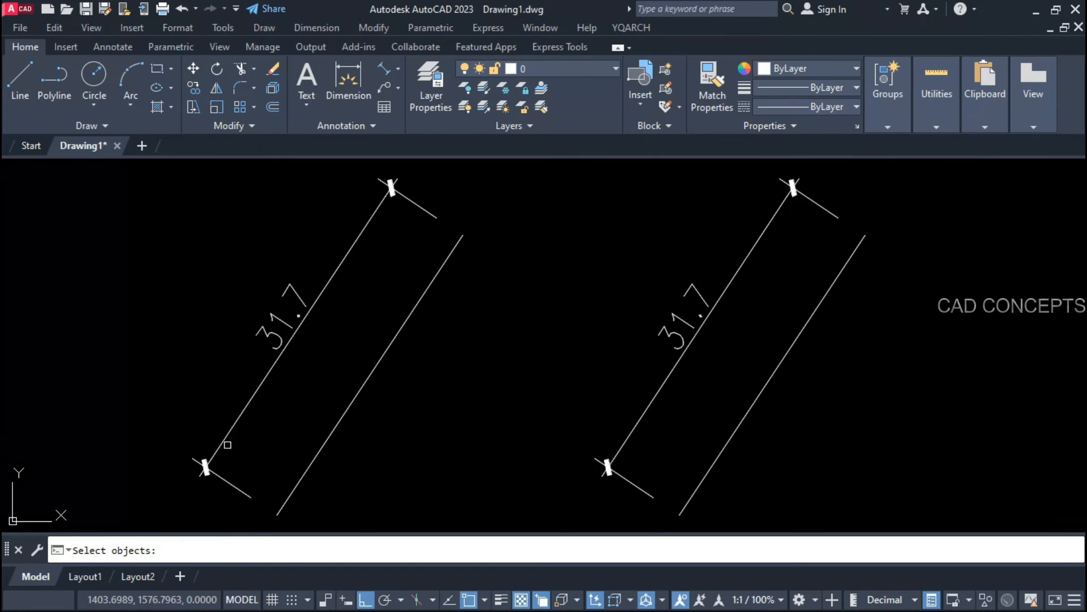
left_click(244, 408)
key("Return")
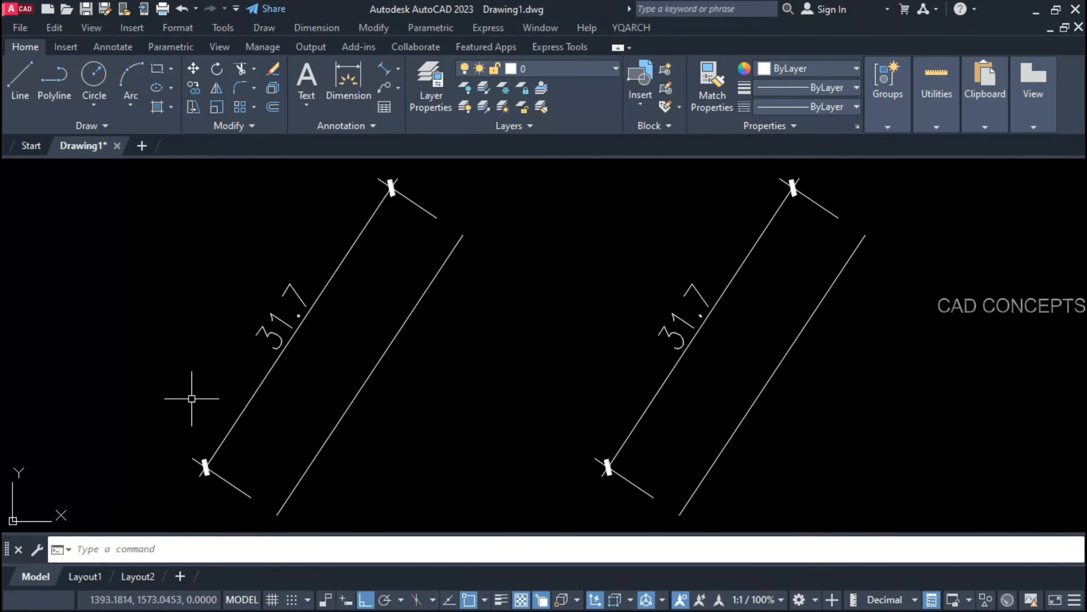
Step: Grip-stretch the converted dimension's line endpoint so it reads 11.6
left_click(285, 341)
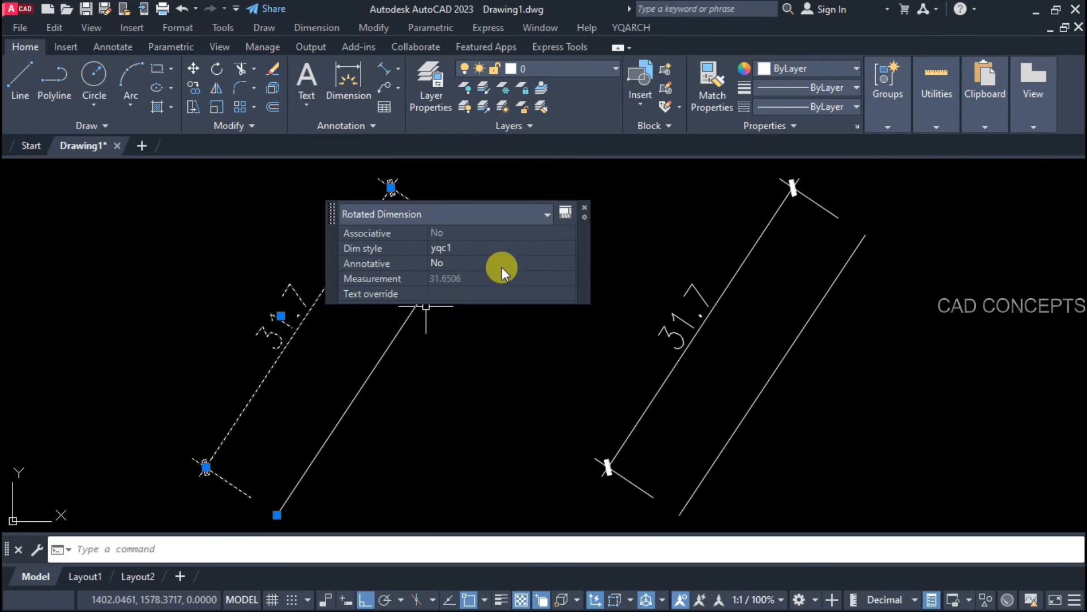
left_click(583, 207)
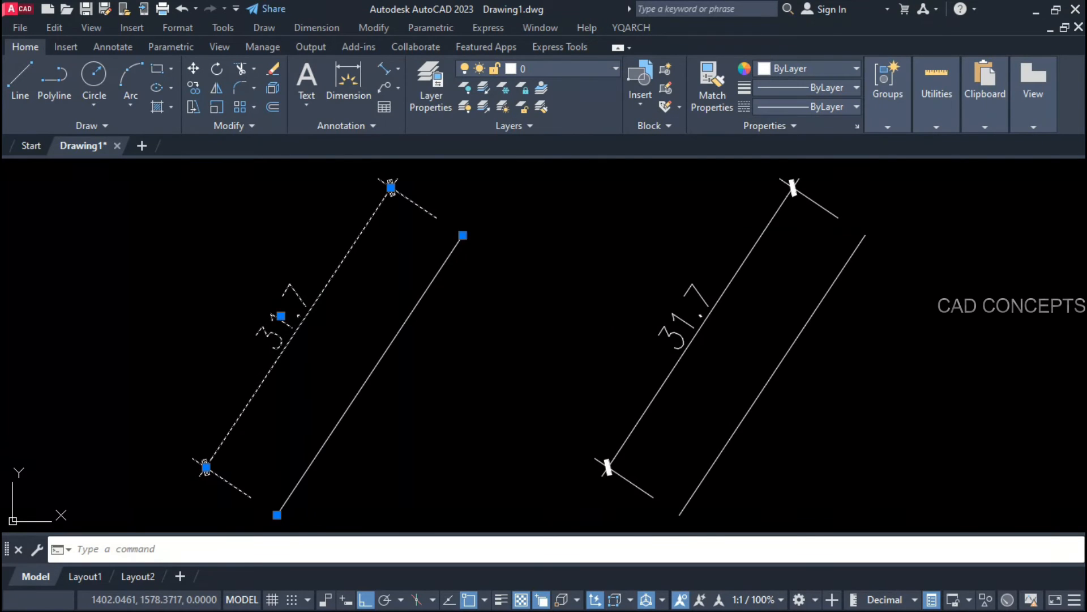
left_click(463, 235)
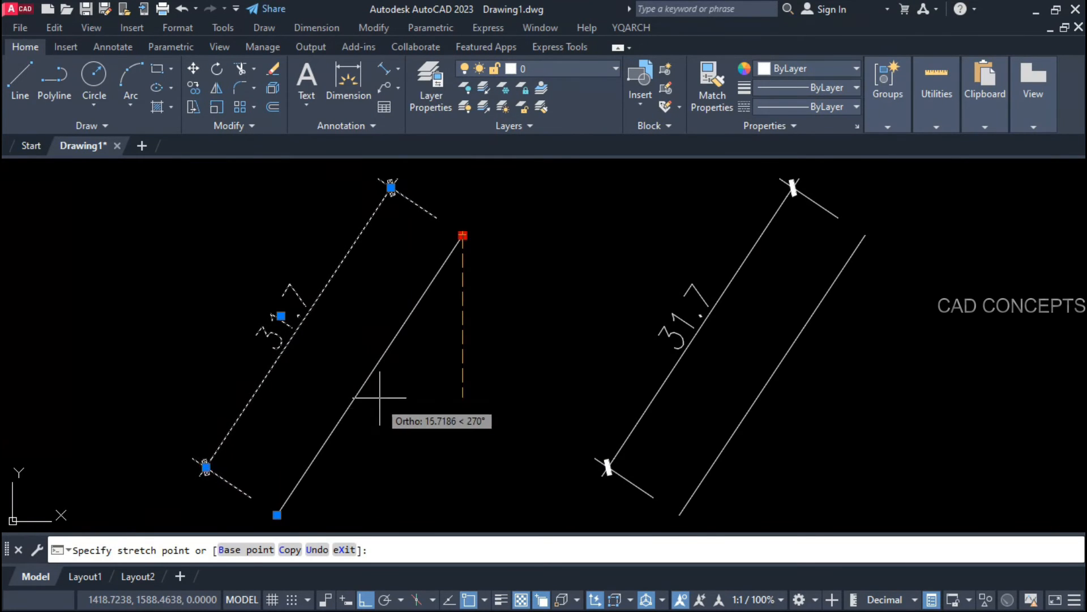
left_click(345, 412)
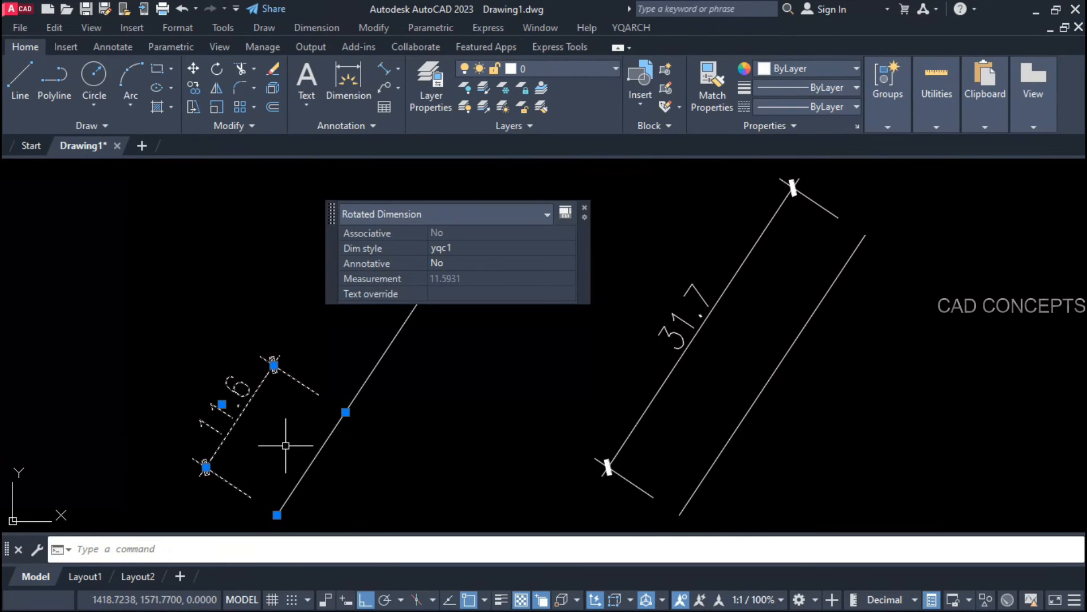
key("Escape")
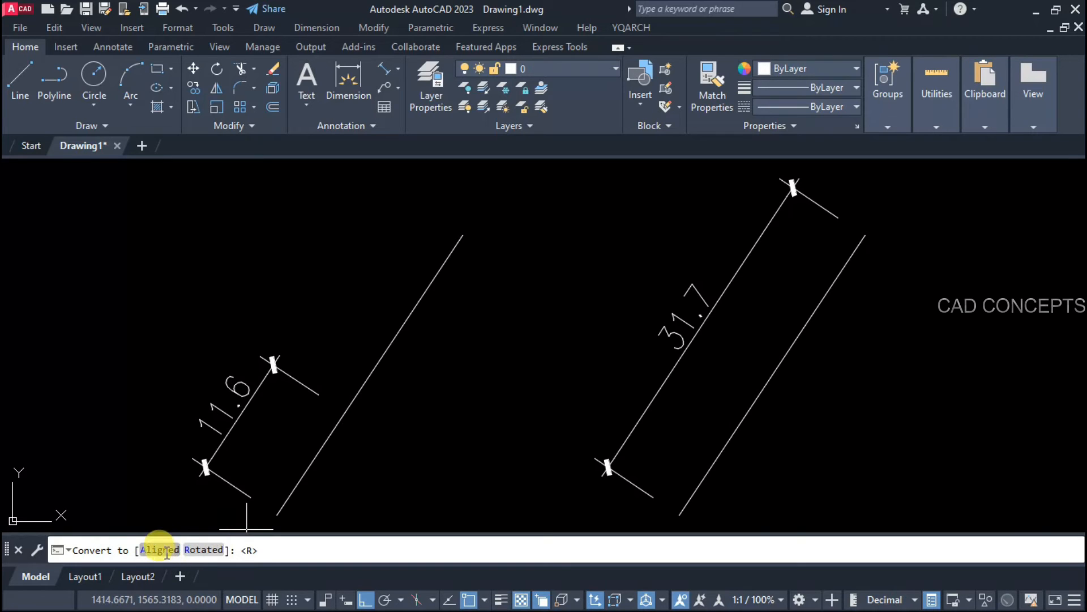
Step: Convert the right 31.7 dimension to an aligned dimension
left_click(157, 552)
left_click(649, 406)
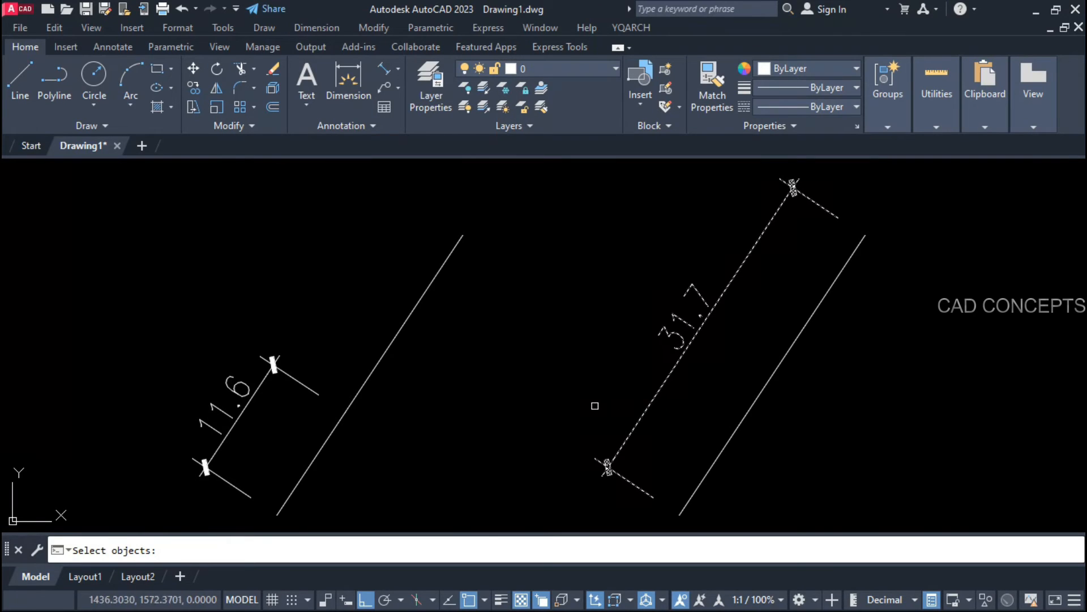
key("Return")
Step: Stretch the aligned dimension along the slanted line so it reads 9.1
left_click(677, 357)
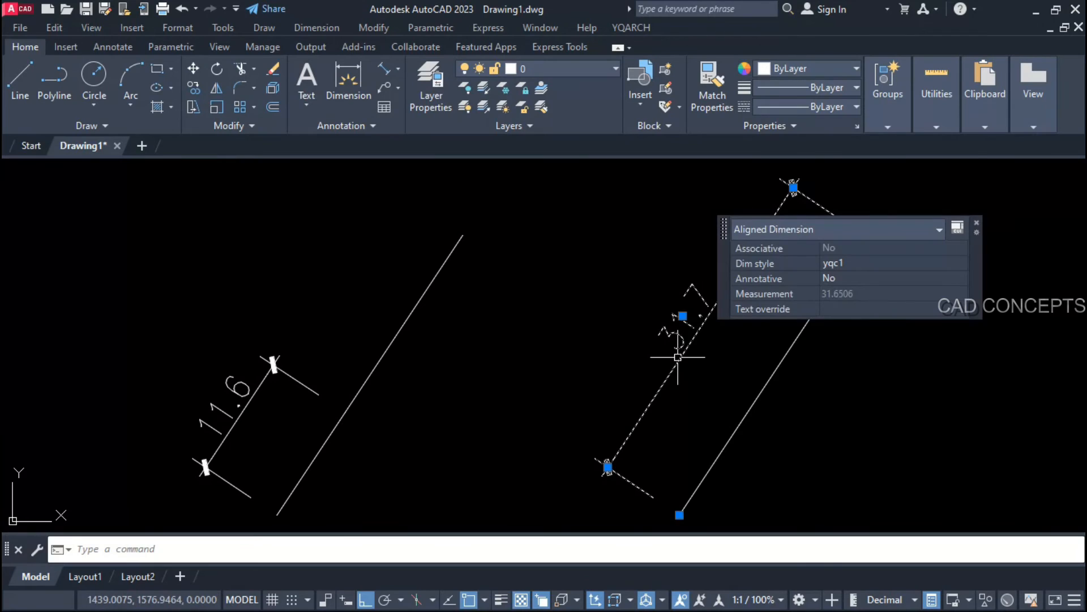
left_click(975, 224)
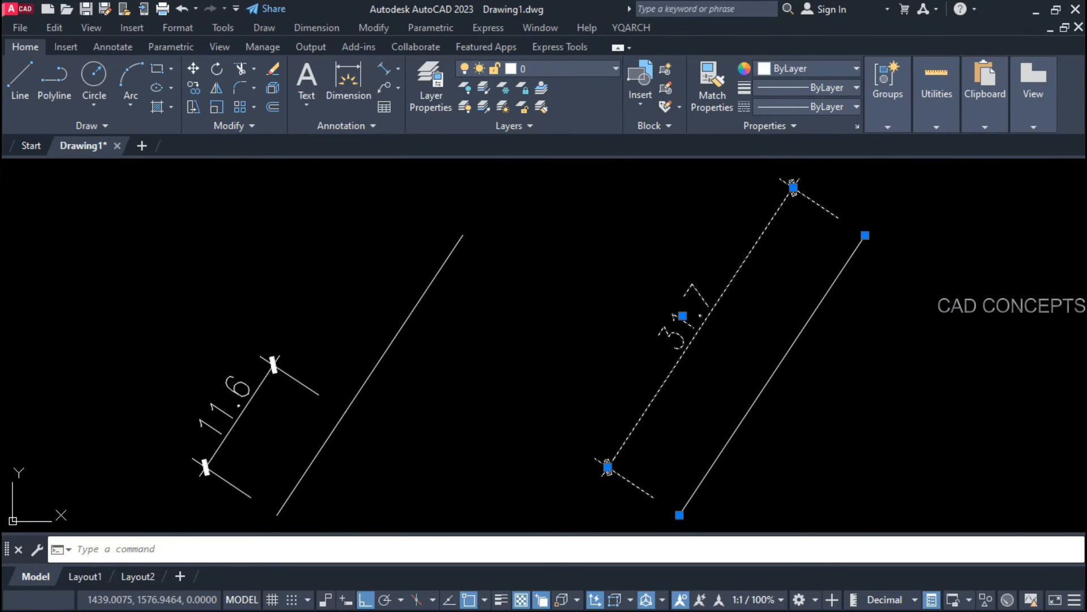
left_click(864, 235)
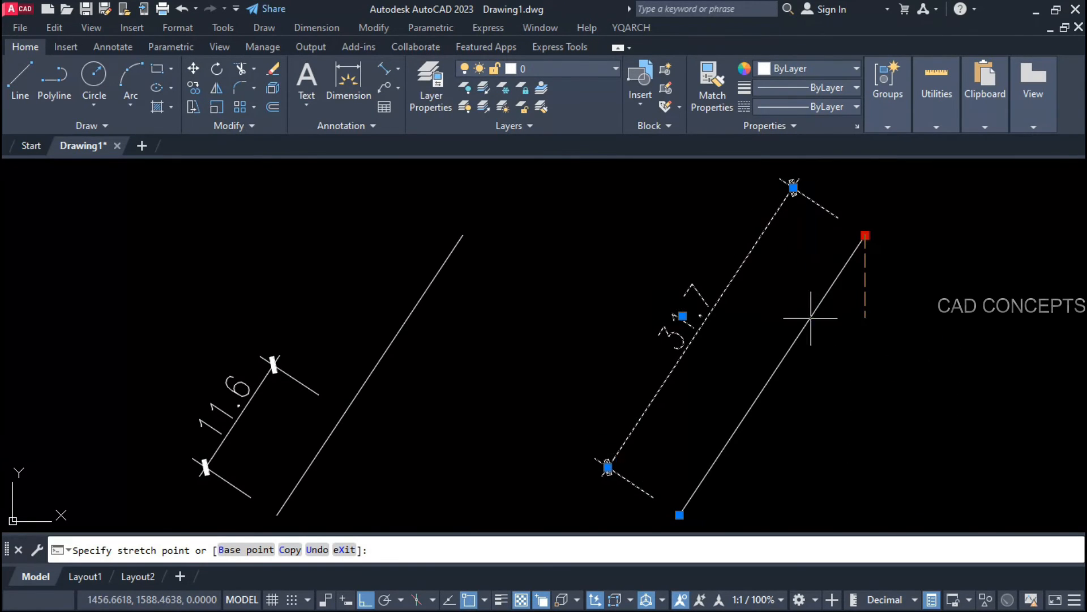
left_click(764, 395)
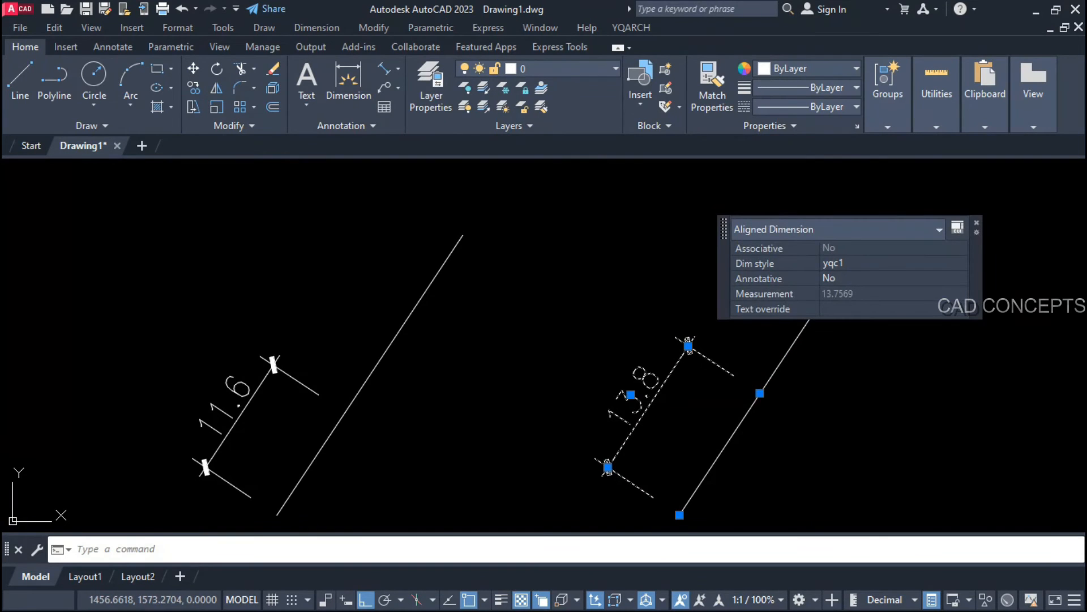
left_click(759, 397)
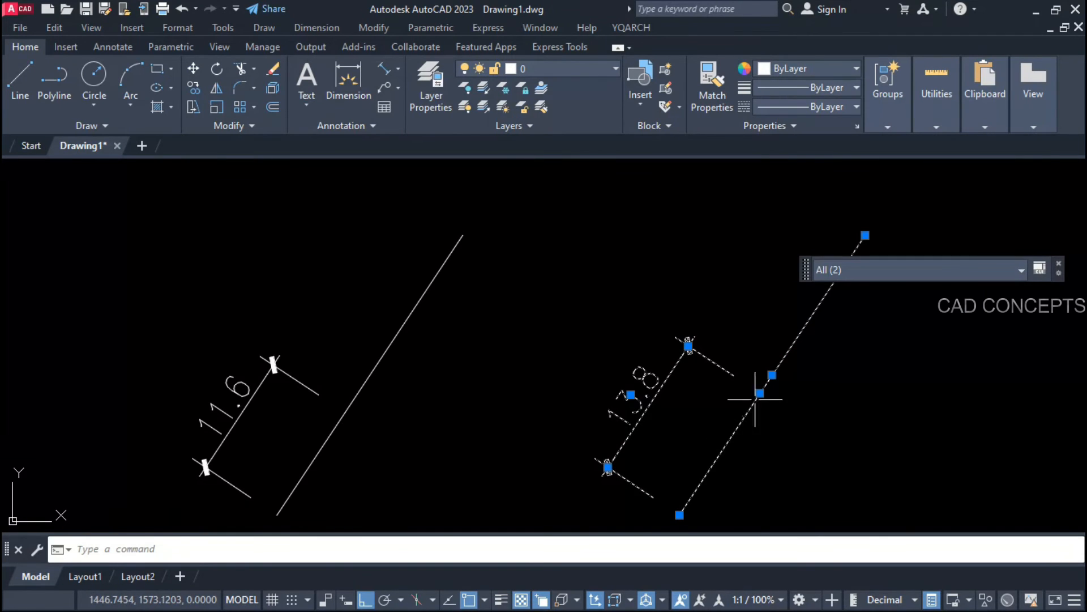
left_click(760, 394)
left_click(795, 463)
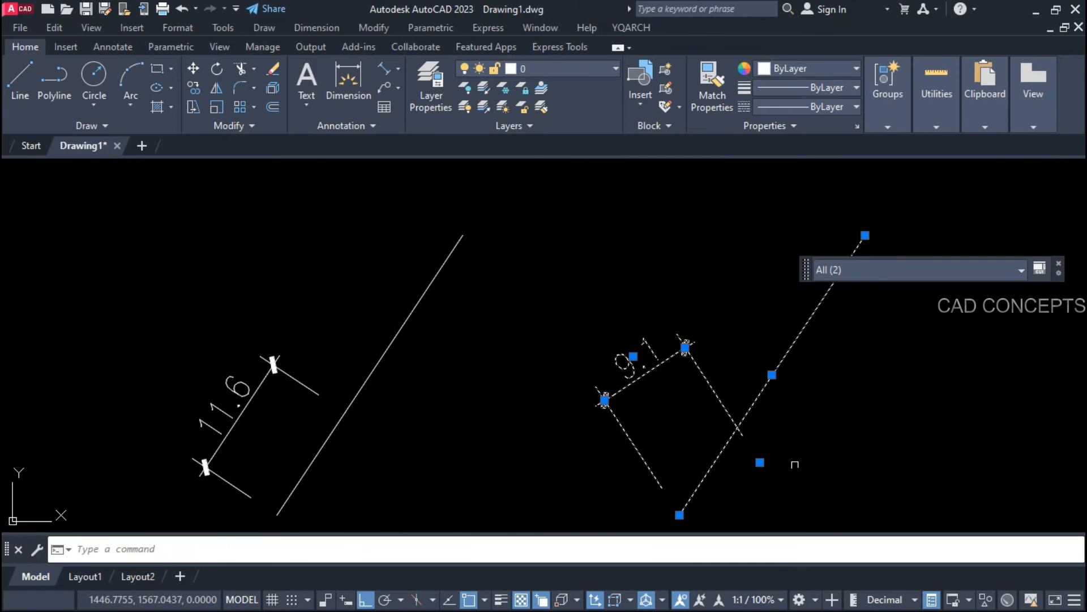
Step: Move the 9.1 aligned dimension to its new position beside the line
left_click(760, 462)
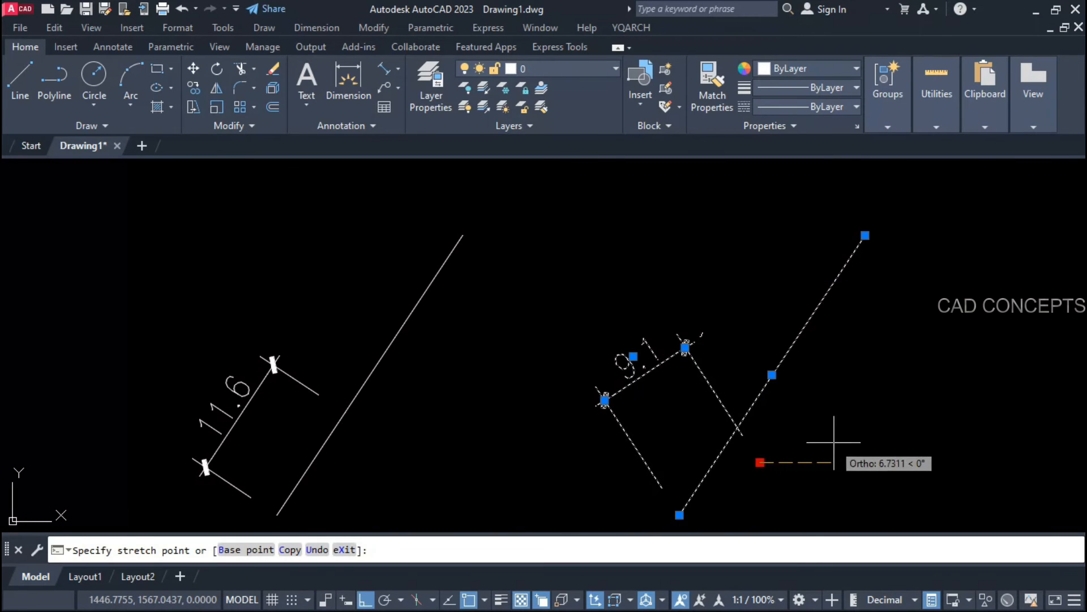
left_click(867, 433)
key("Escape")
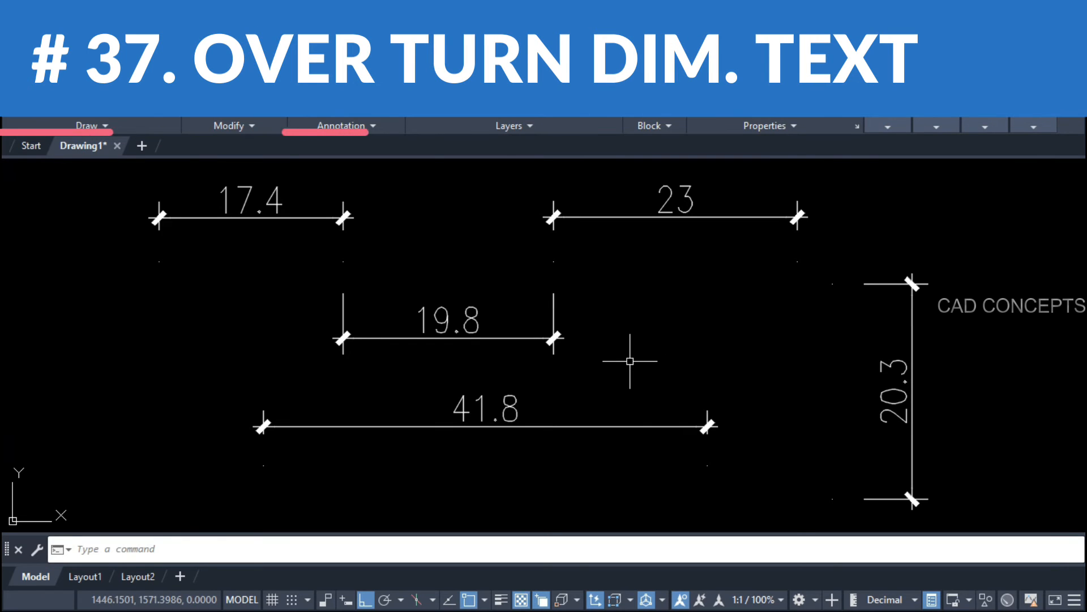
Step: Flip the texts of the 23, 19.8, 17.4 and vertical 20.3 dimensions one by one with DDFZ
type("DDFZ")
key("Return")
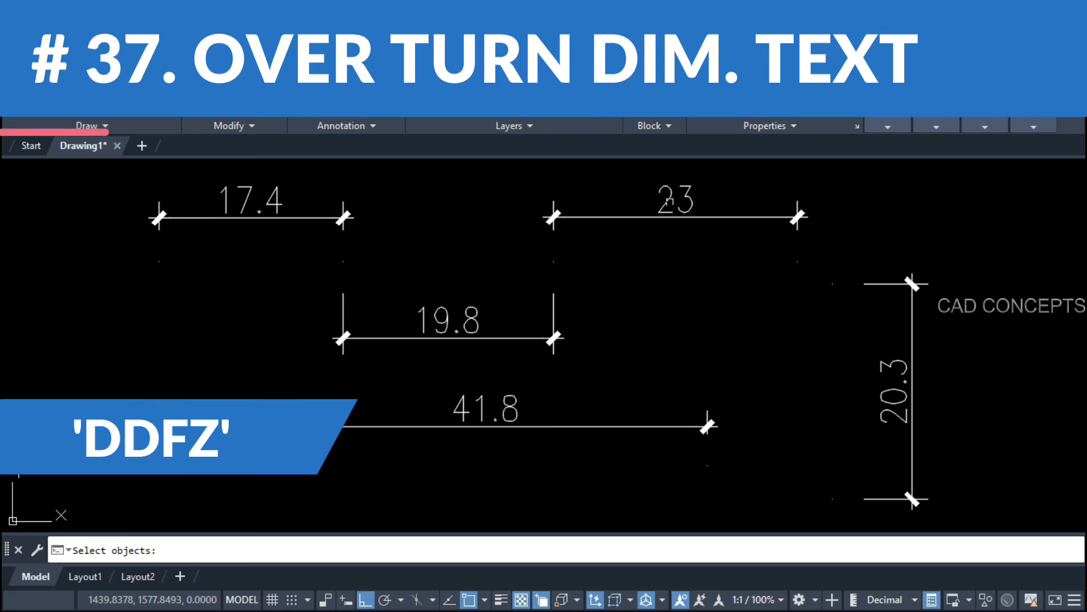
left_click(692, 215)
key("Return")
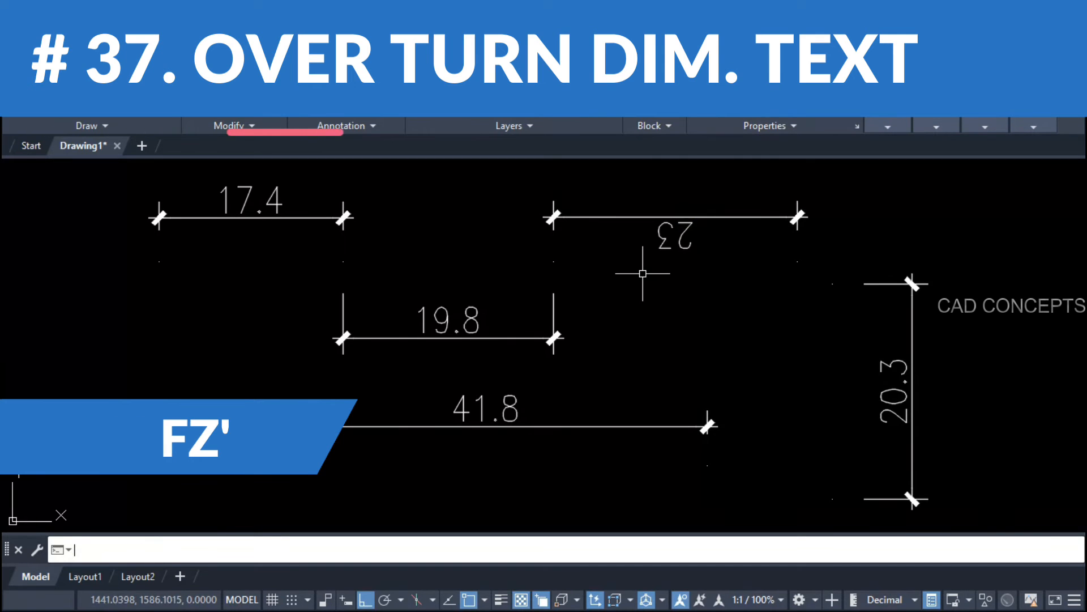
key("Return")
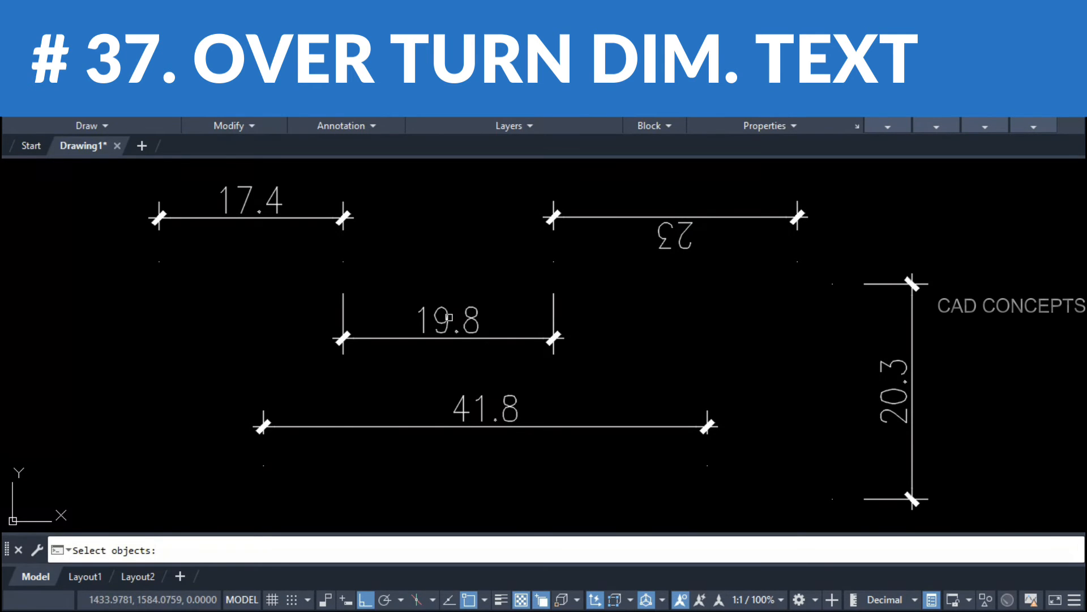
left_click(446, 319)
key("Return")
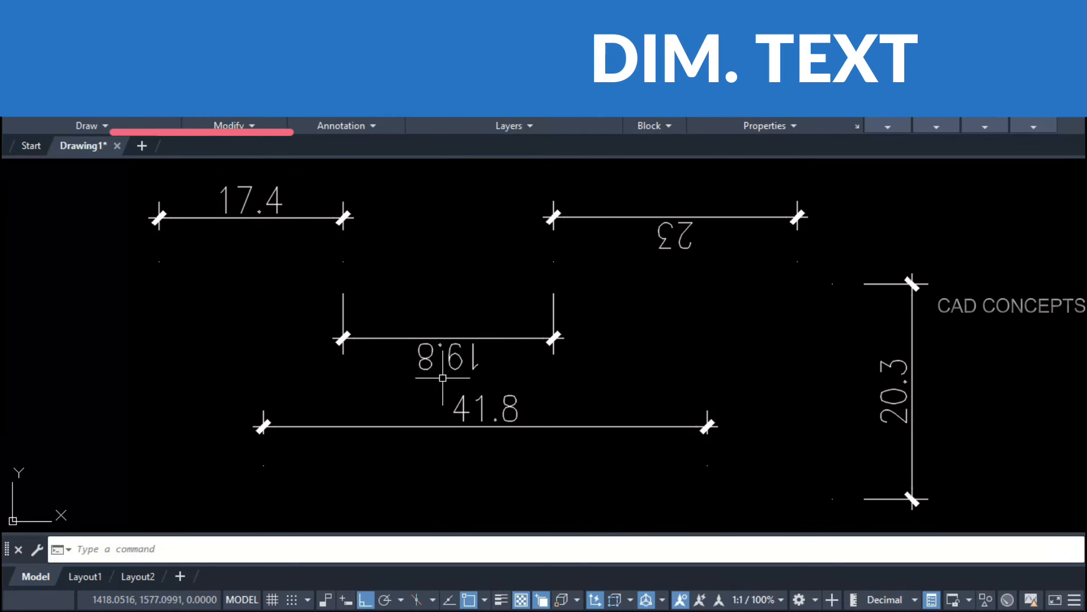
key("Return")
left_click(257, 222)
key("Return")
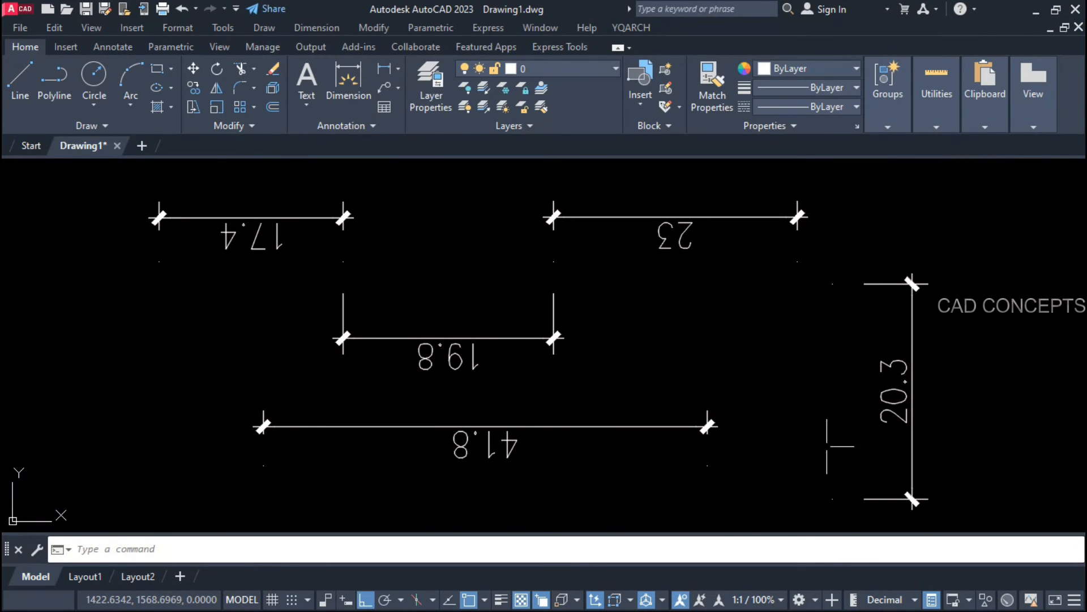
key("Return")
left_click(898, 398)
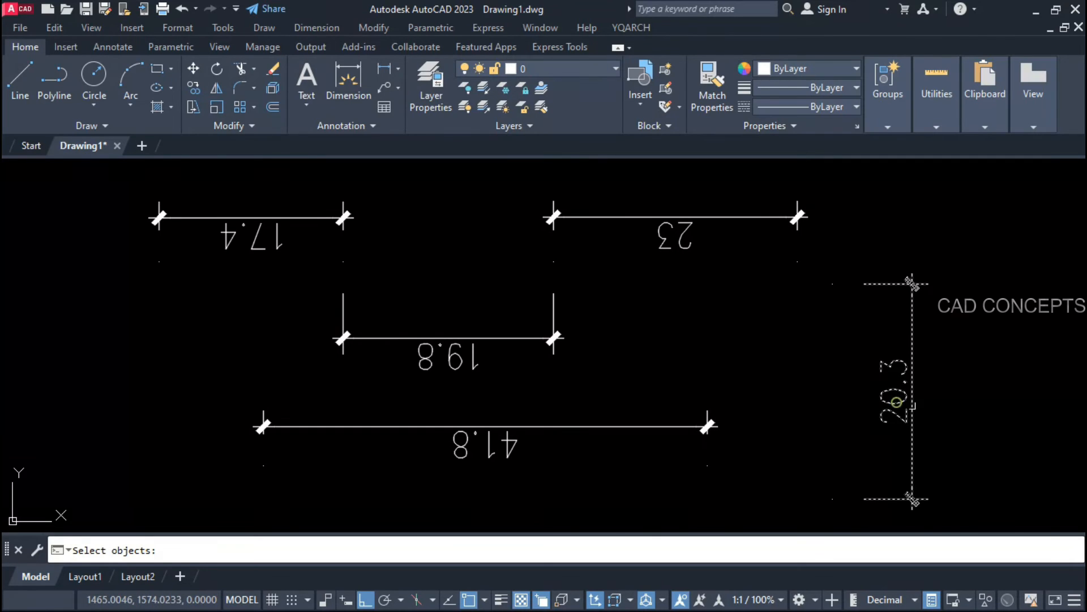
key("Return")
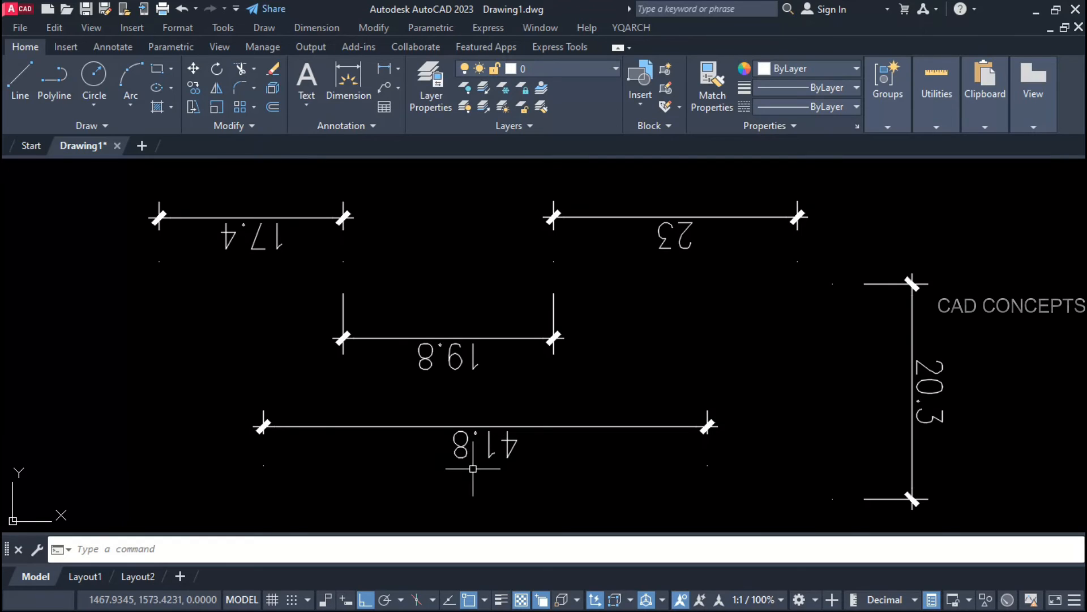
Step: Window-select all dimensions to flip their texts back upright
key("Return")
left_click(975, 171)
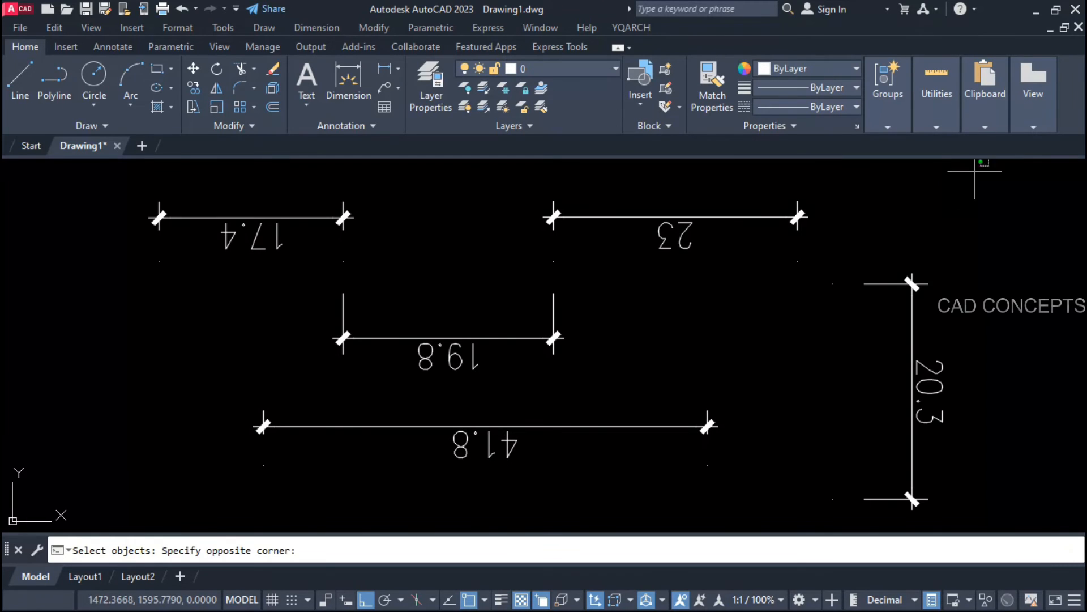
left_click(138, 483)
key("Return")
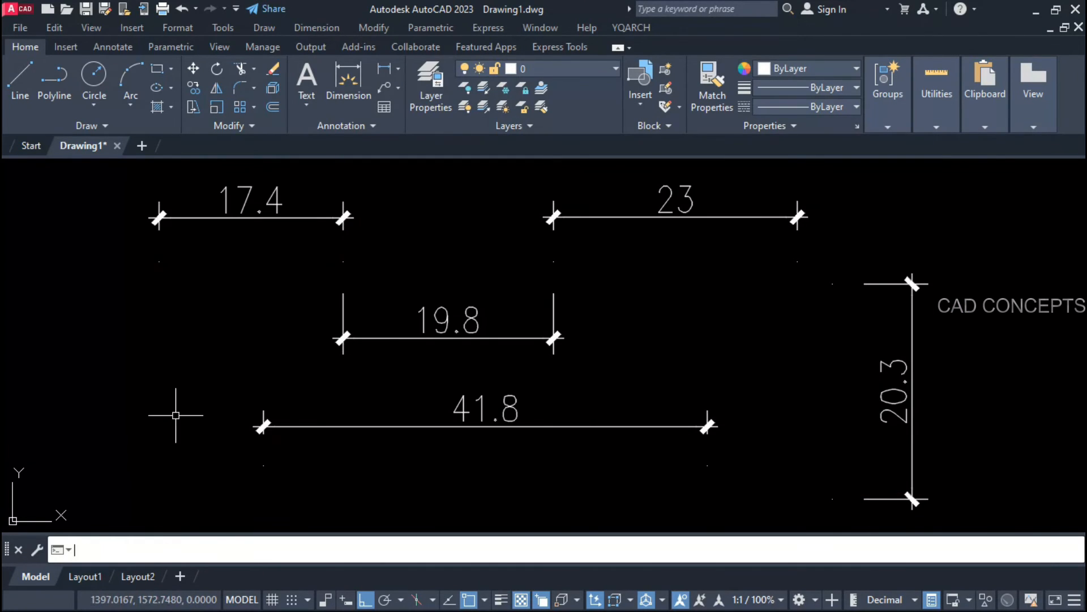
Step: Crossing-select all dimensions to flip their texts over again
key("Return")
left_click(1025, 487)
left_click(199, 197)
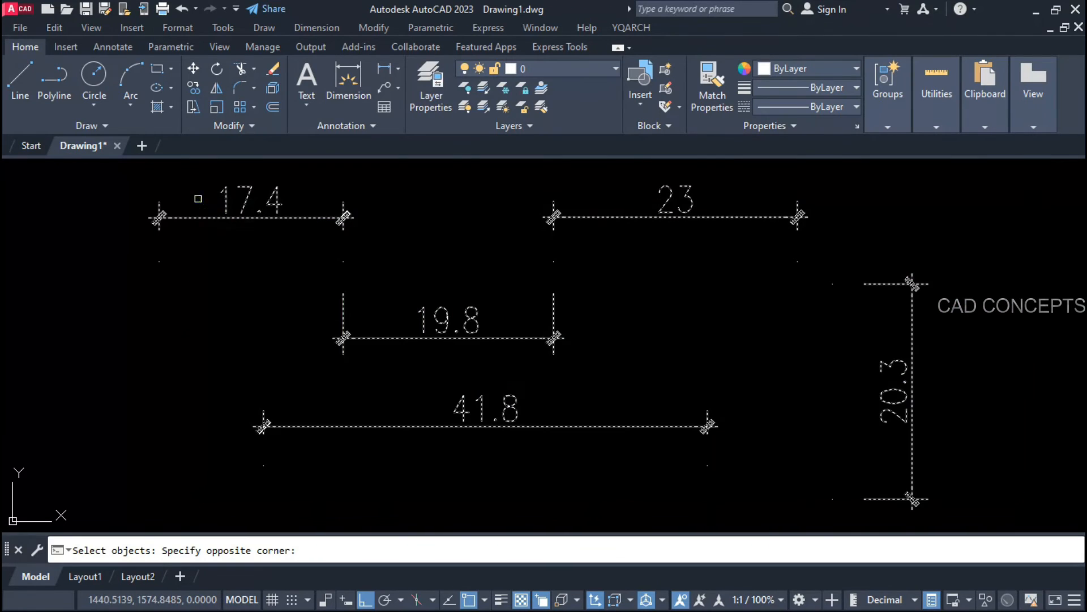
key("Return")
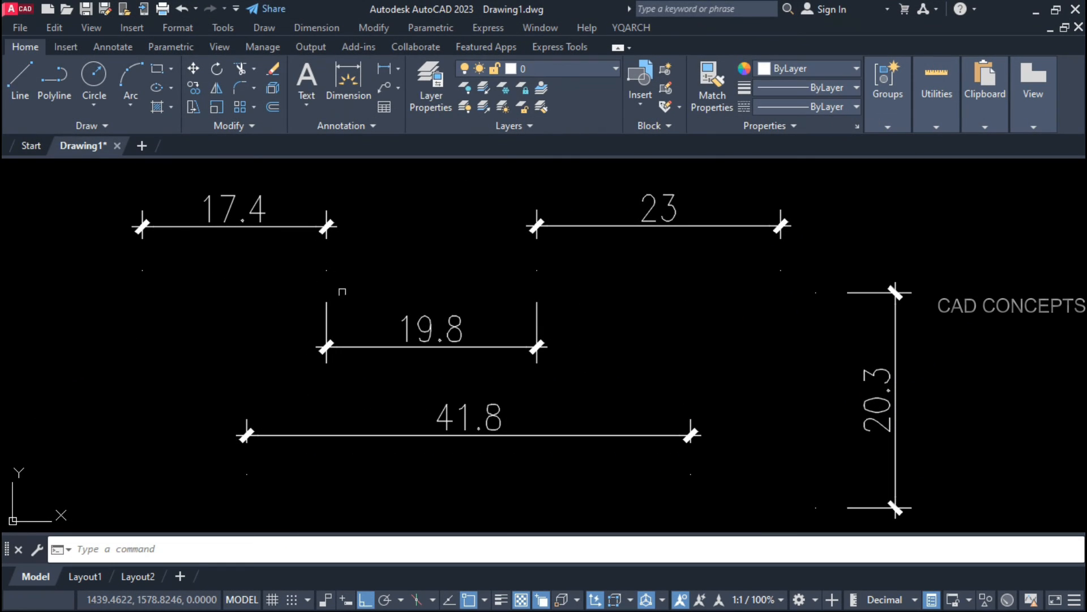
Step: Stretch the 19.8 and 23 dimensions so they read 35.8 and 37.4
left_click(536, 304)
left_click(536, 270)
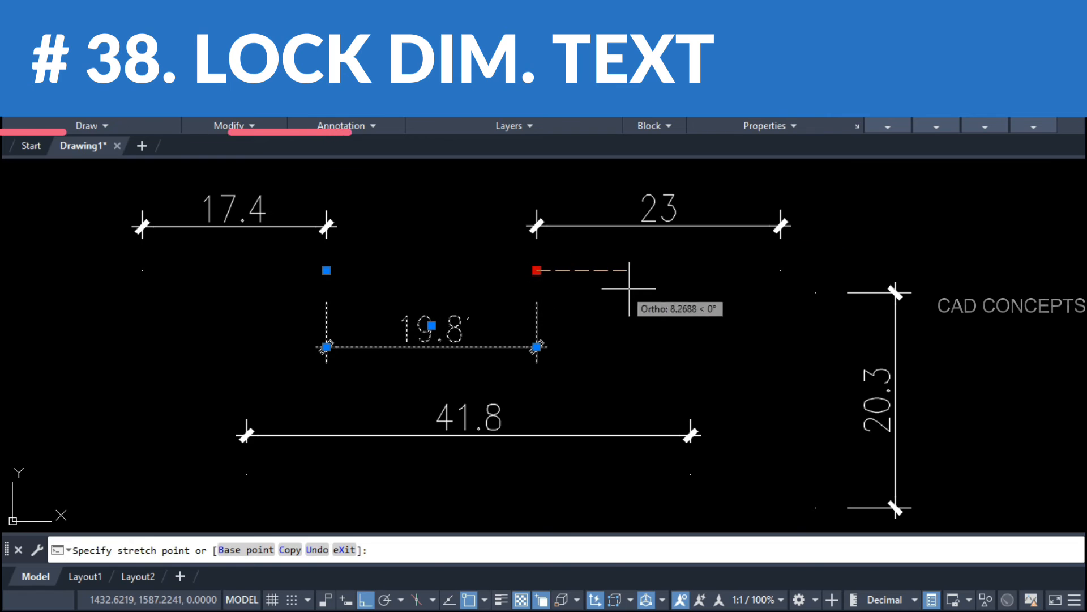
left_click(705, 298)
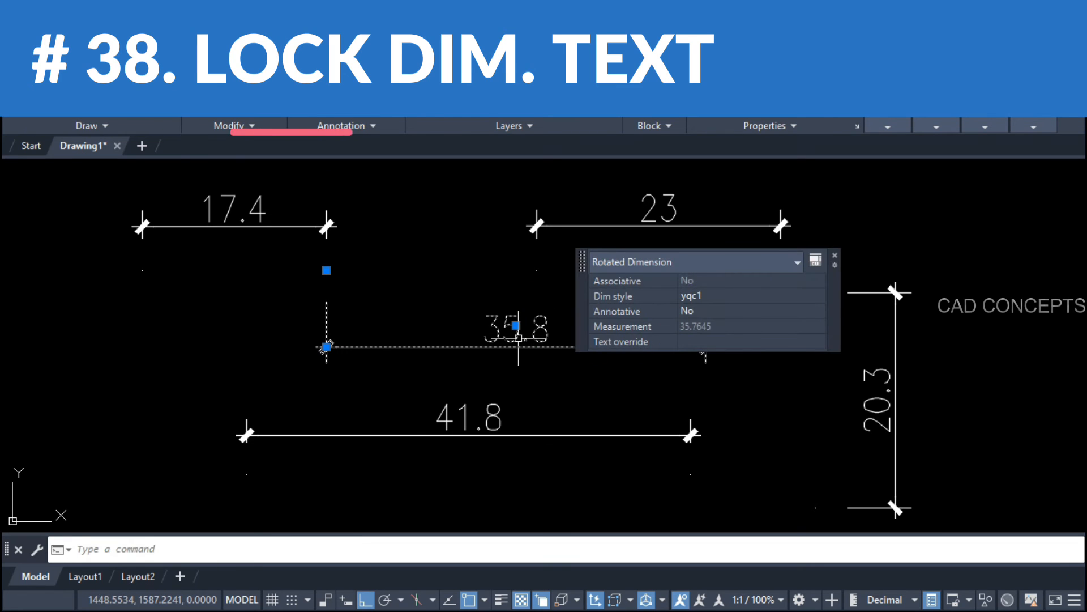
key("Escape")
left_click(629, 228)
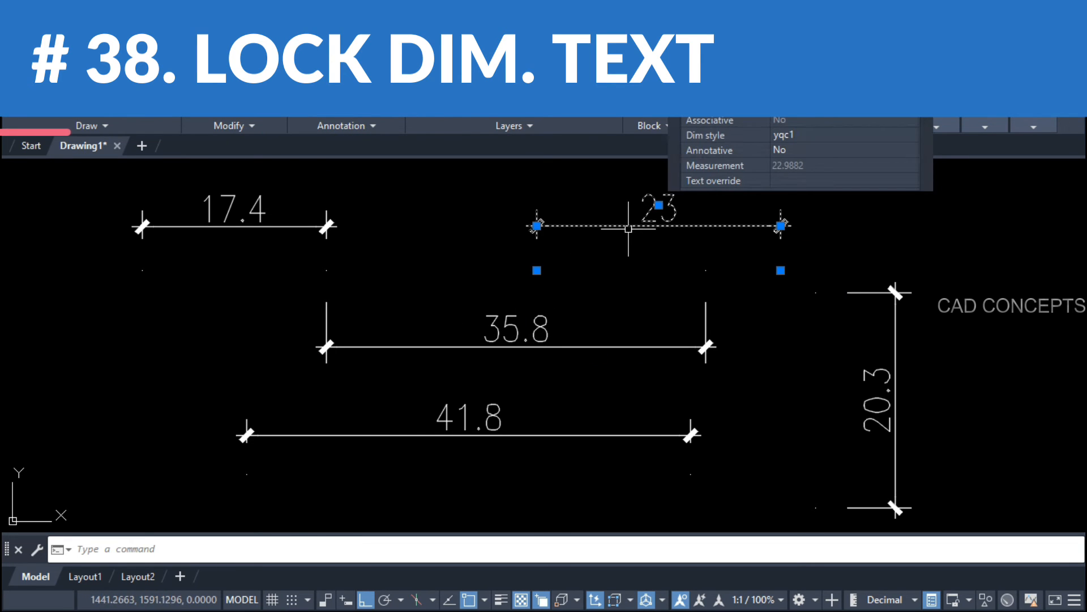
left_click(781, 271)
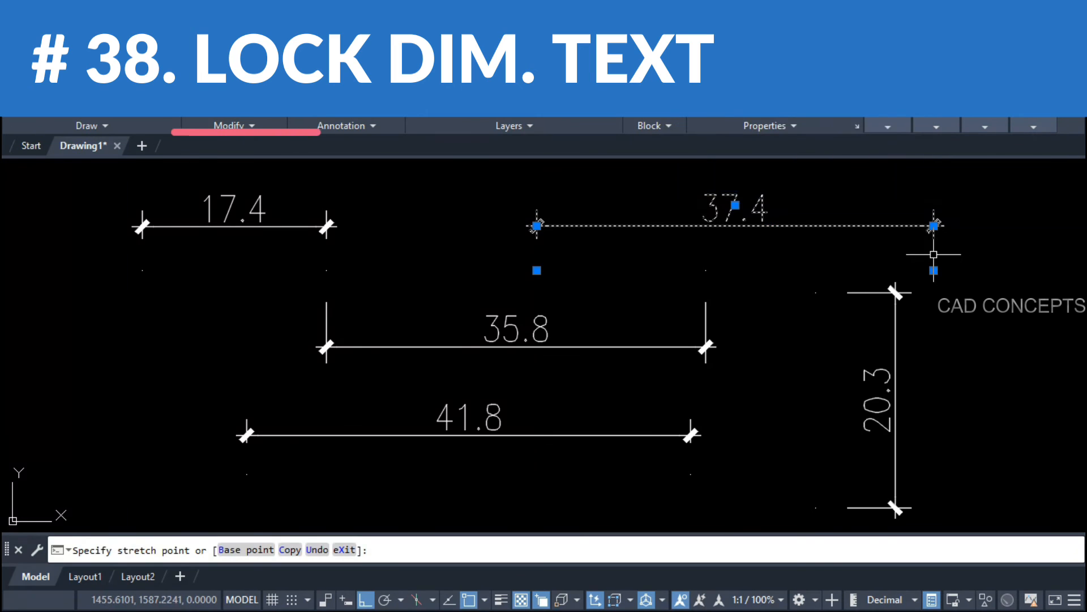
left_click(934, 270)
key("Escape")
Step: Shorten the vertical 20.3 dimension to 14.3 and the 41.8 dimension to 21.5
left_click(889, 291)
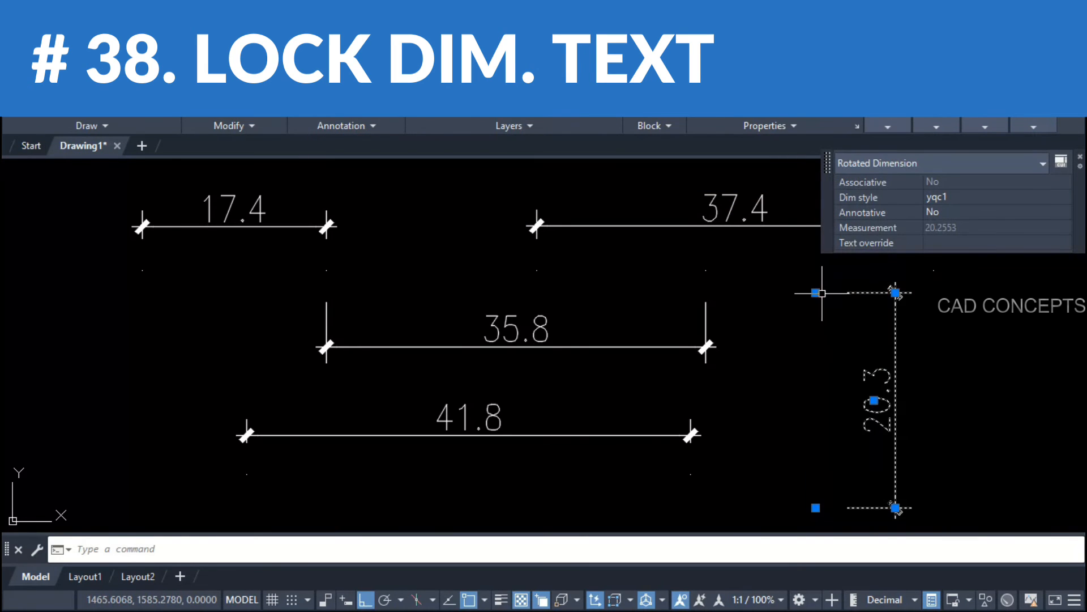
left_click(815, 293)
left_click(801, 354)
key("Escape")
left_click(722, 409)
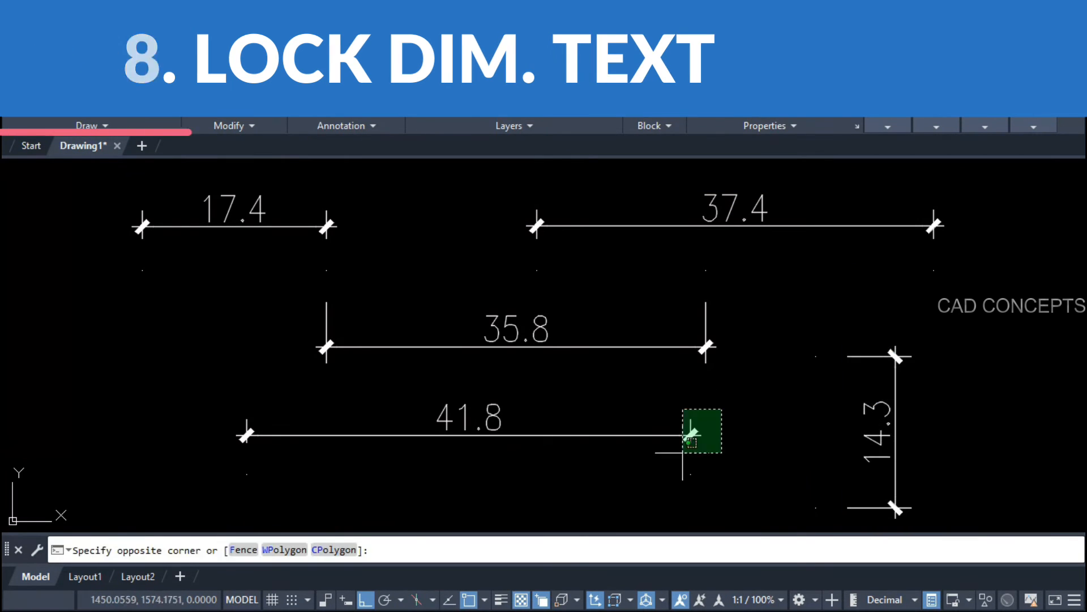
left_click(683, 452)
left_click(690, 474)
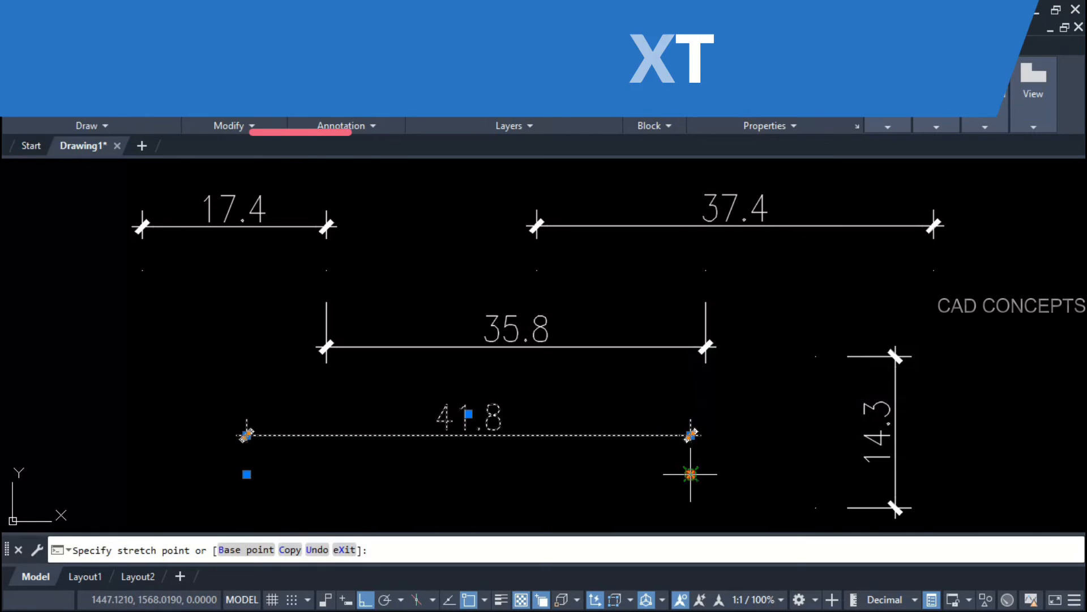
left_click(477, 486)
key("Escape")
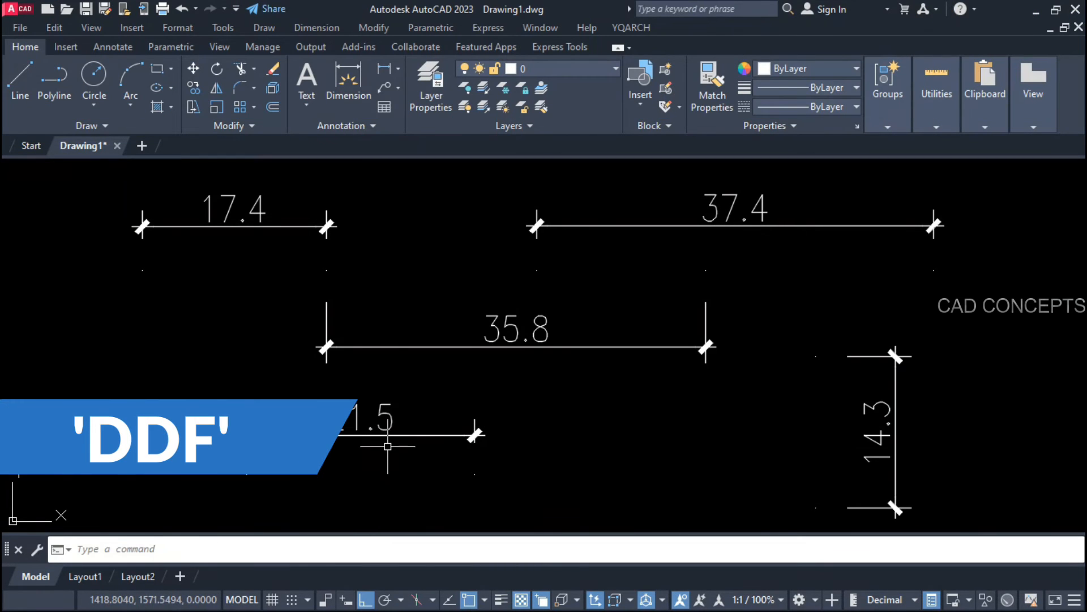
Step: Lock the text of all dimensions with the DDF command
type("DDF")
key("Return")
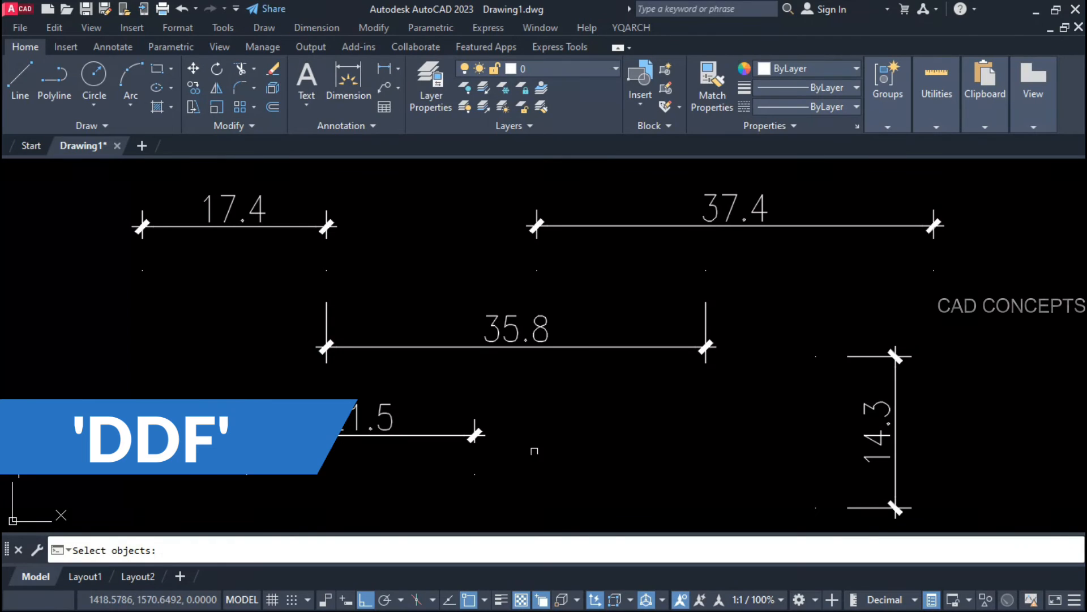
left_click(1012, 491)
left_click(184, 190)
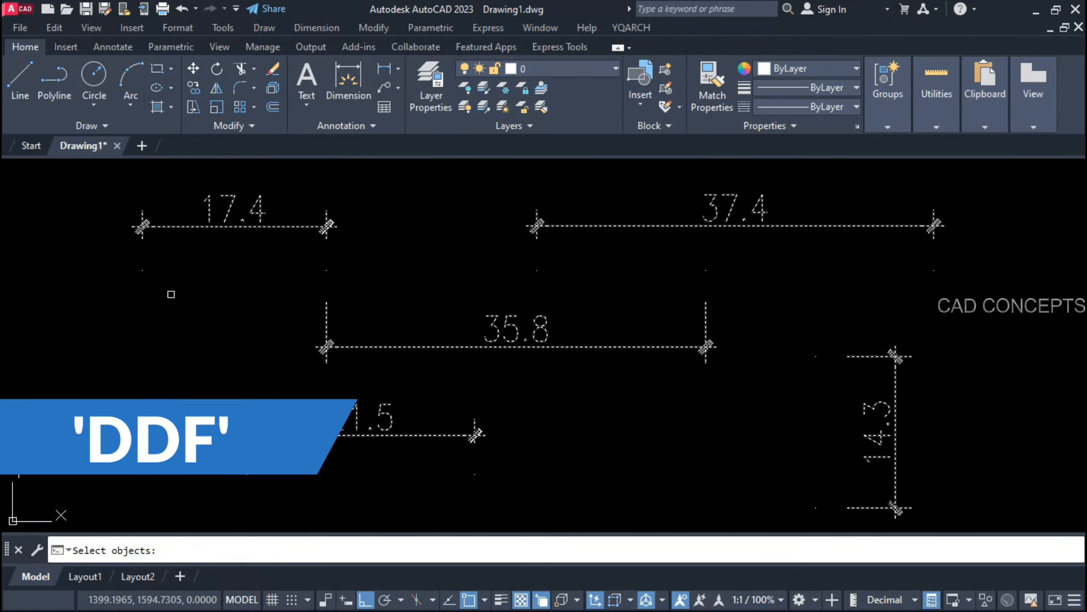
key("Return")
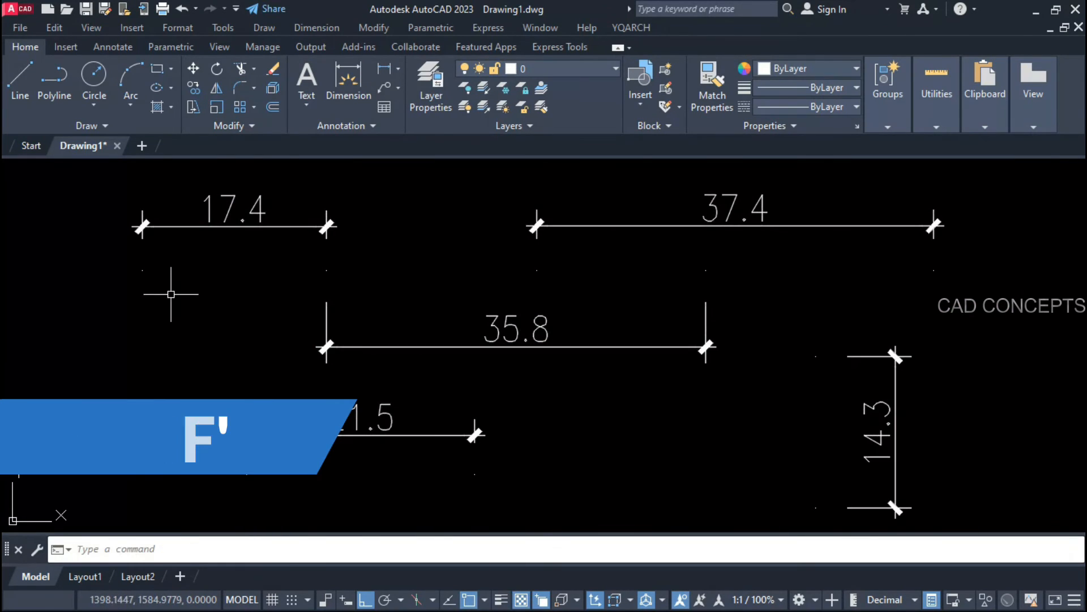
Step: Lengthen the 17.4 dimension and shorten the 35.8 one, their texts staying unchanged
left_click(260, 226)
left_click(326, 270)
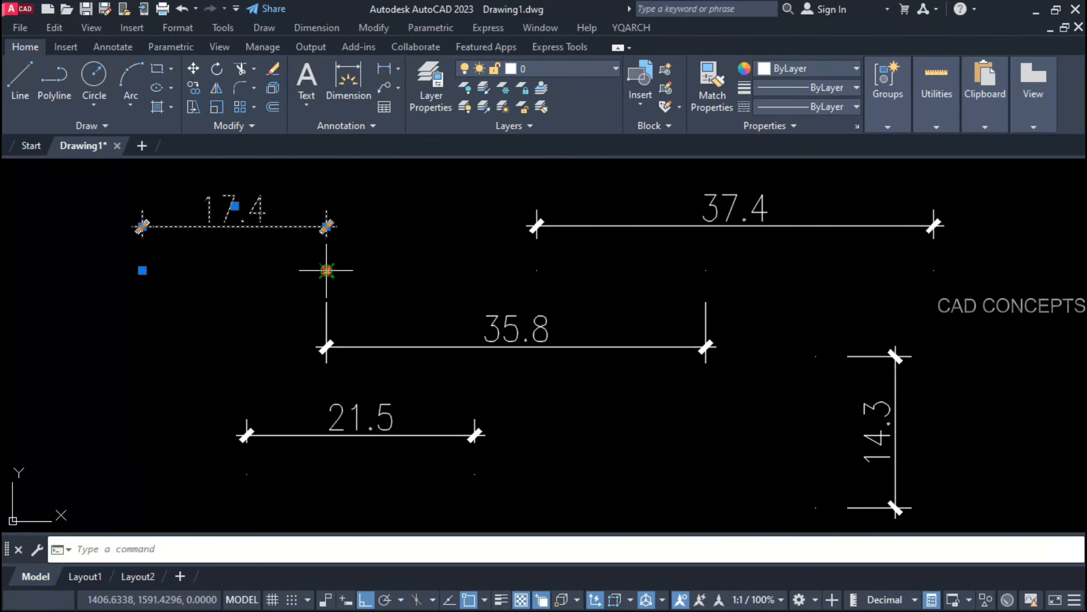
left_click(464, 270)
key("Escape")
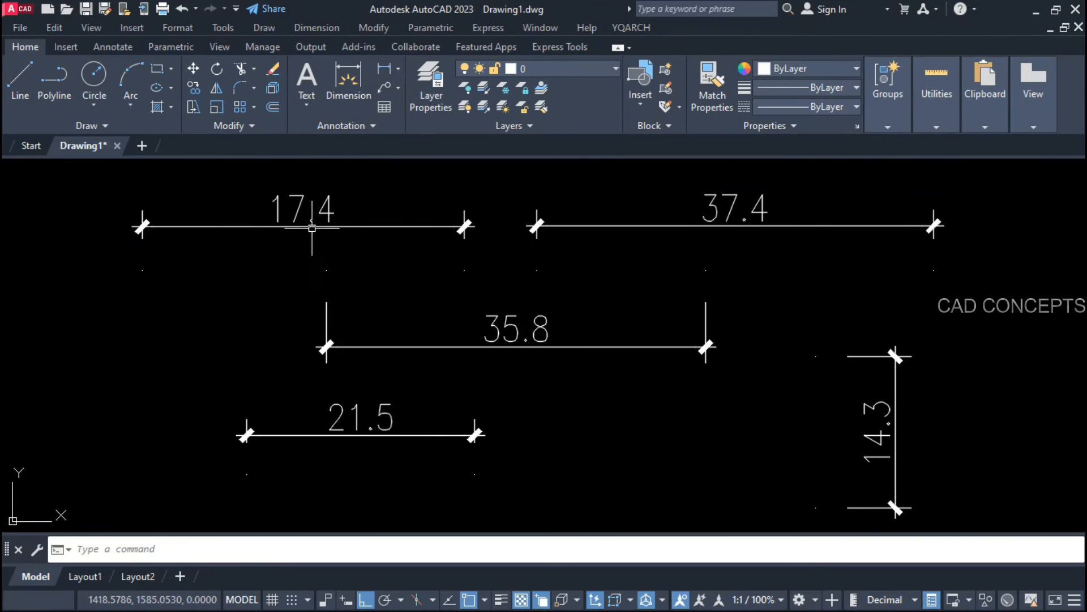
left_click(365, 346)
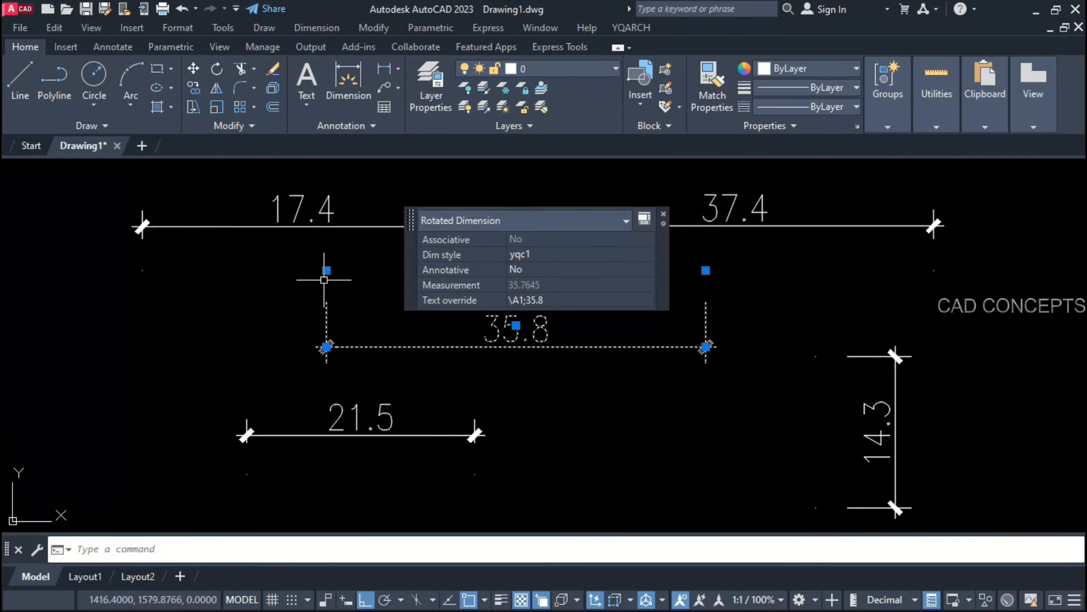
left_click(327, 270)
left_click(509, 272)
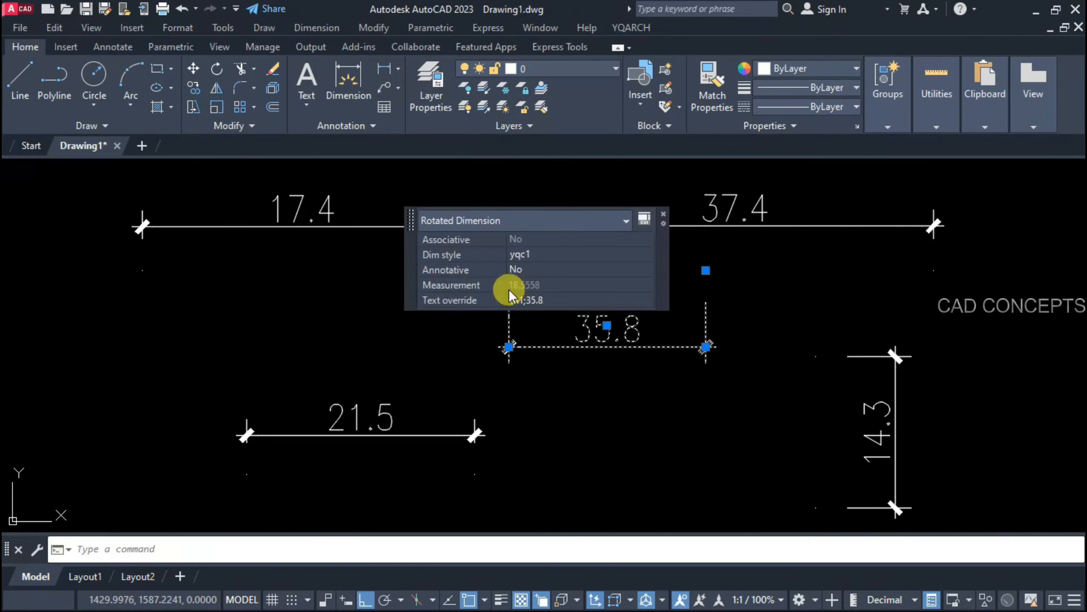
key("Escape")
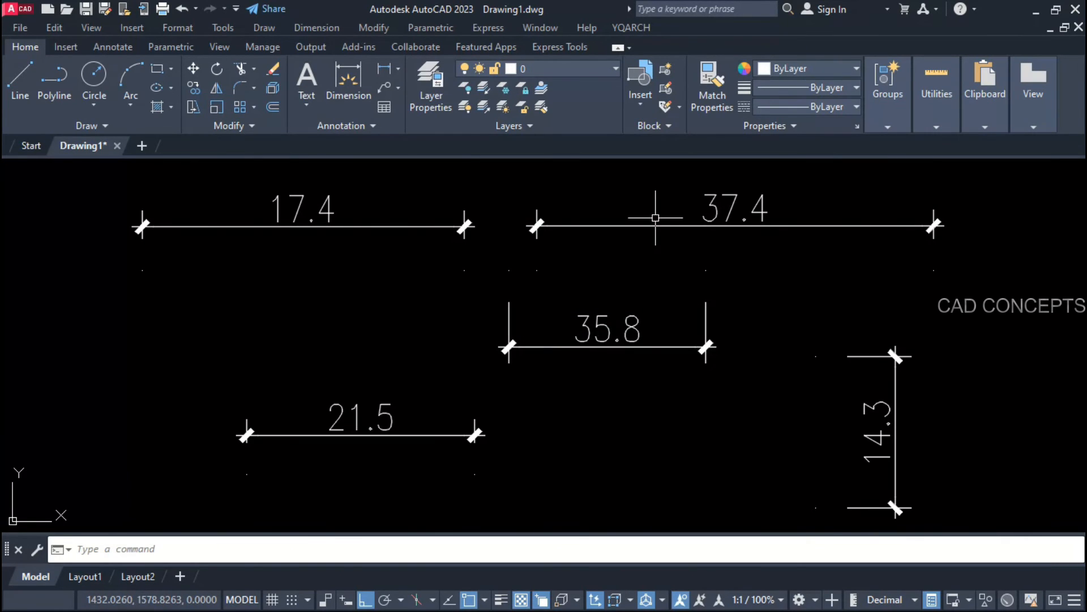
Step: Shorten the 37.4 dimension leftward and extend the 14.3 dimension upward, values unchanged
left_click(655, 224)
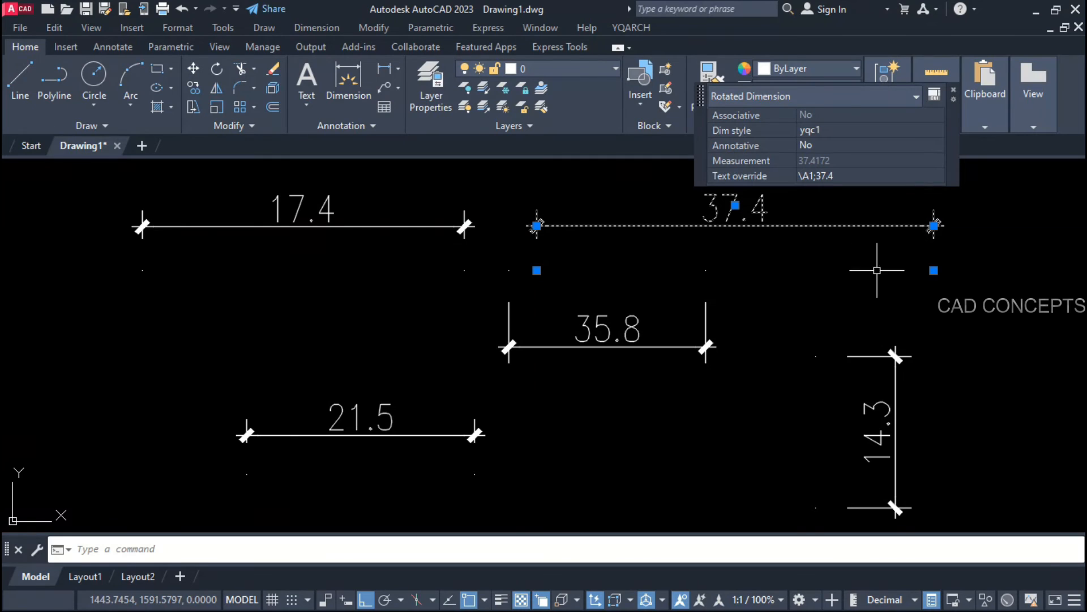
left_click(934, 271)
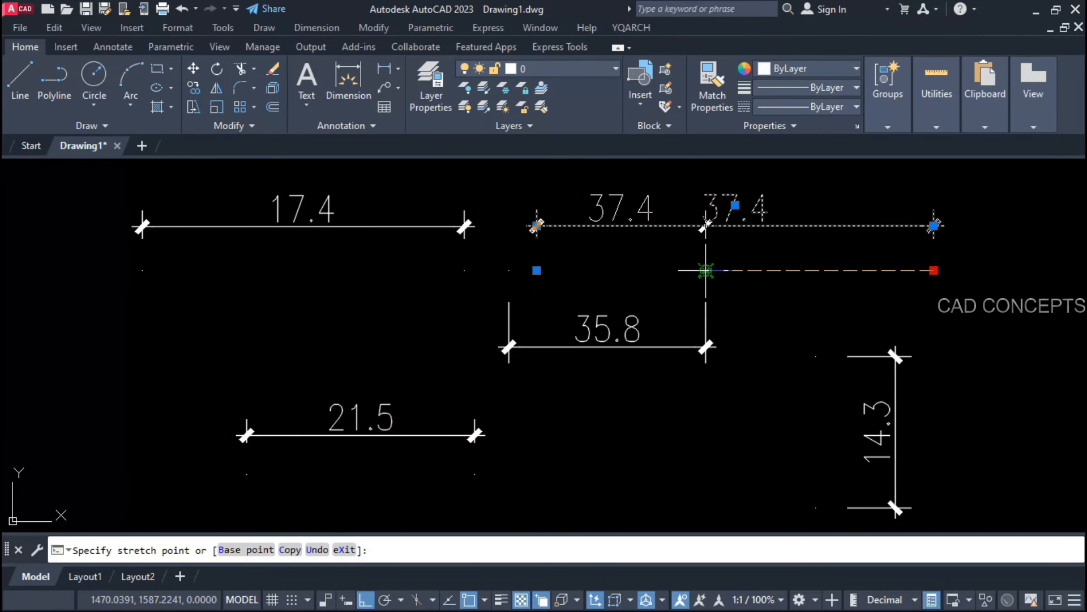
left_click(705, 270)
key("Escape")
left_click(868, 357)
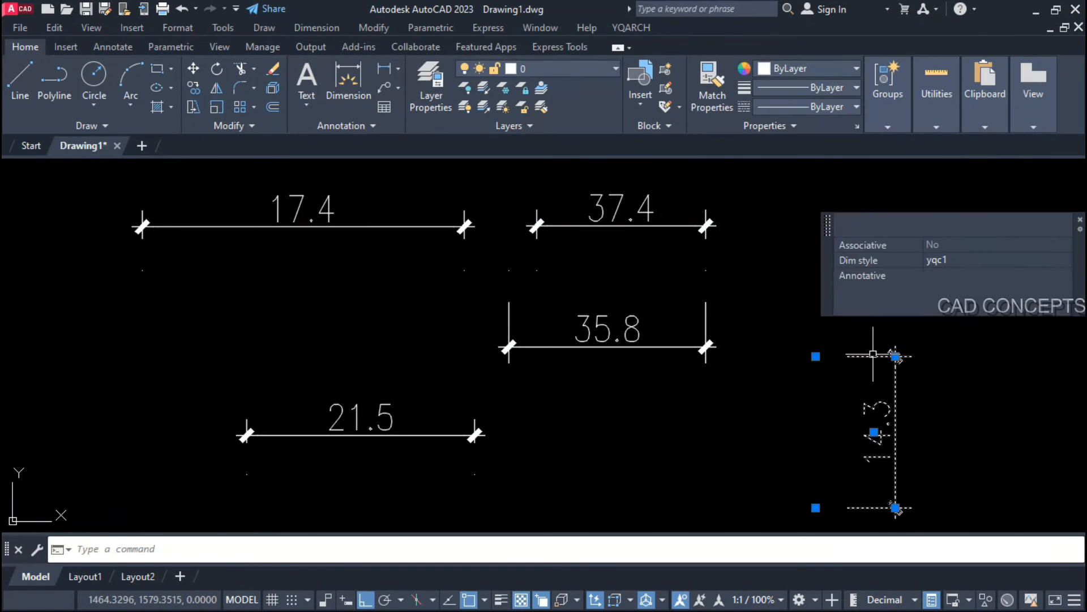
left_click(816, 357)
left_click(815, 202)
key("Escape")
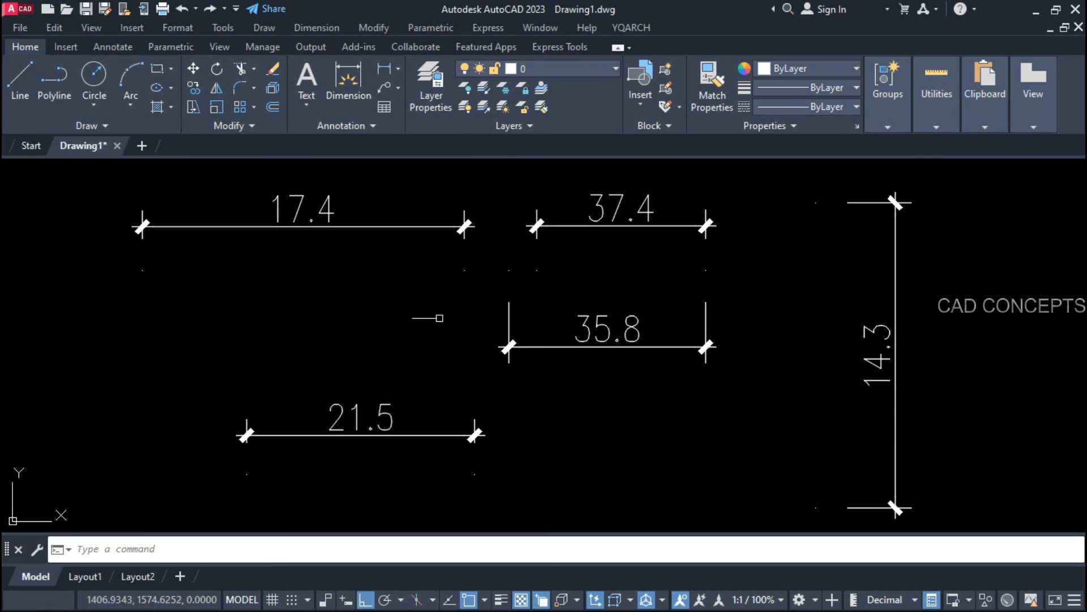
Step: Shorten 17.4 from the left, lengthen 37.4 rightward and 35.8 leftward, keeping their displayed values
left_click(298, 205)
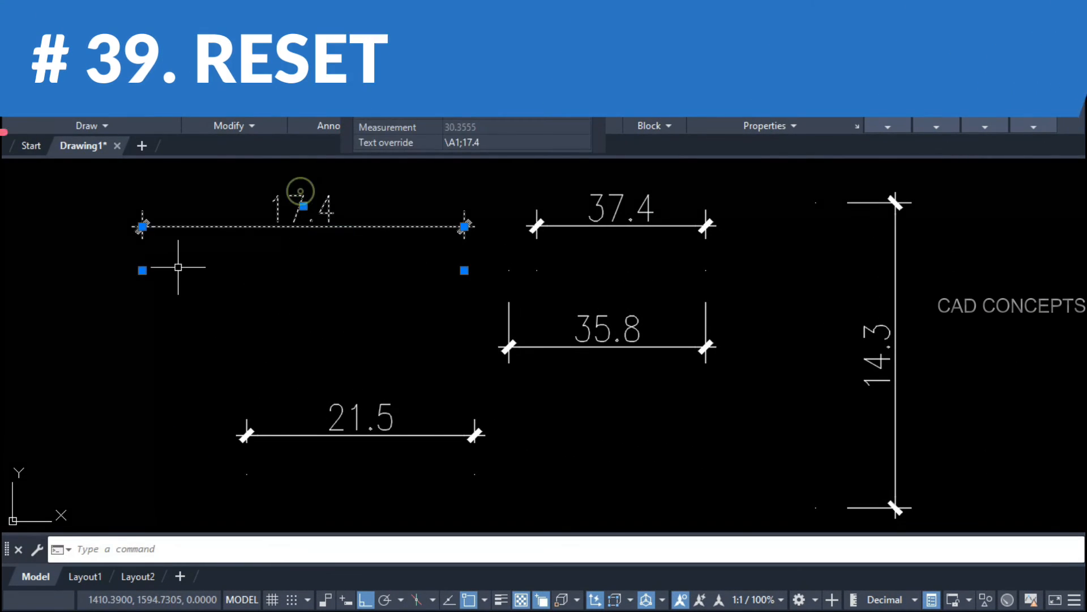
left_click(142, 270)
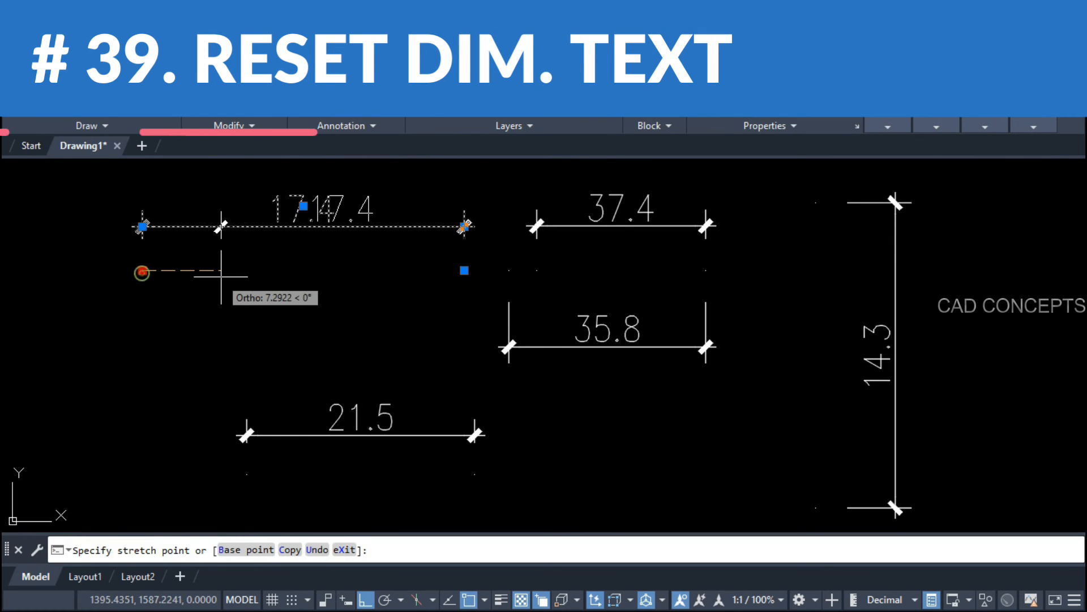
left_click(221, 274)
left_click(670, 227)
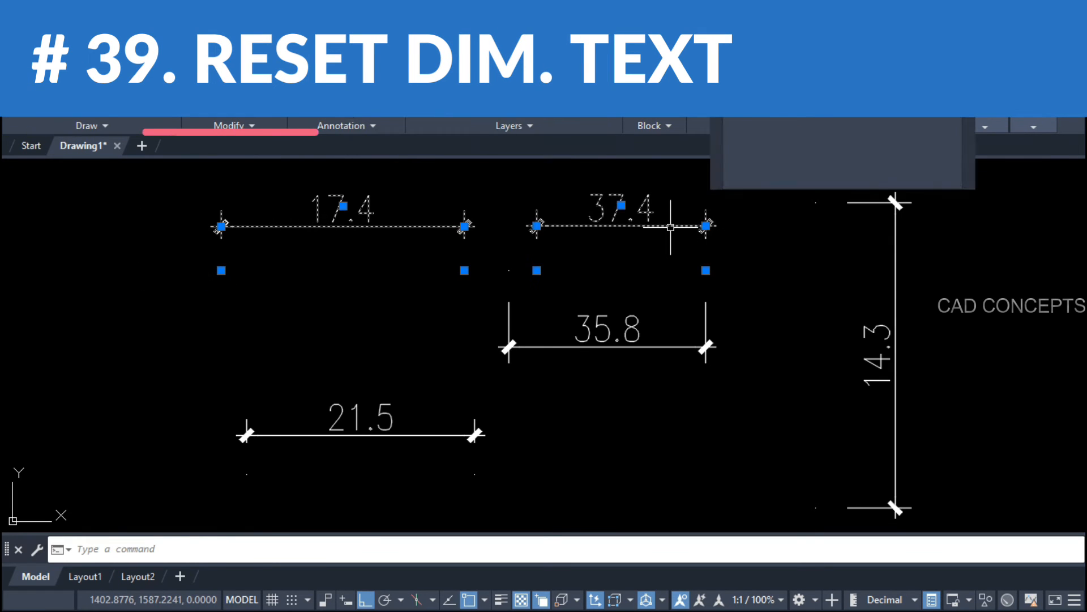
left_click(705, 270)
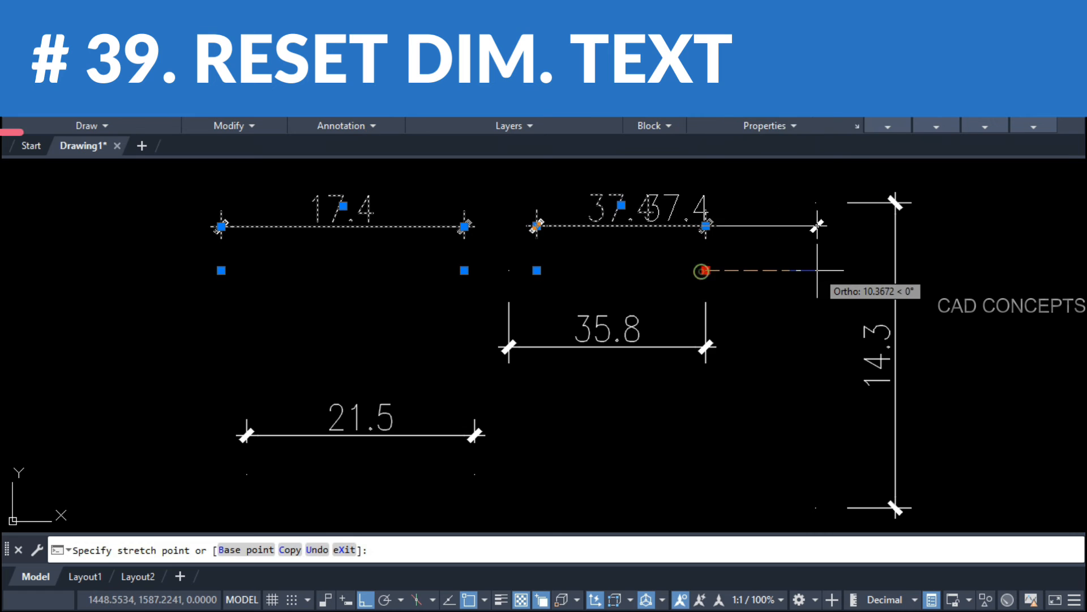
left_click(810, 270)
left_click(740, 308)
left_click(655, 392)
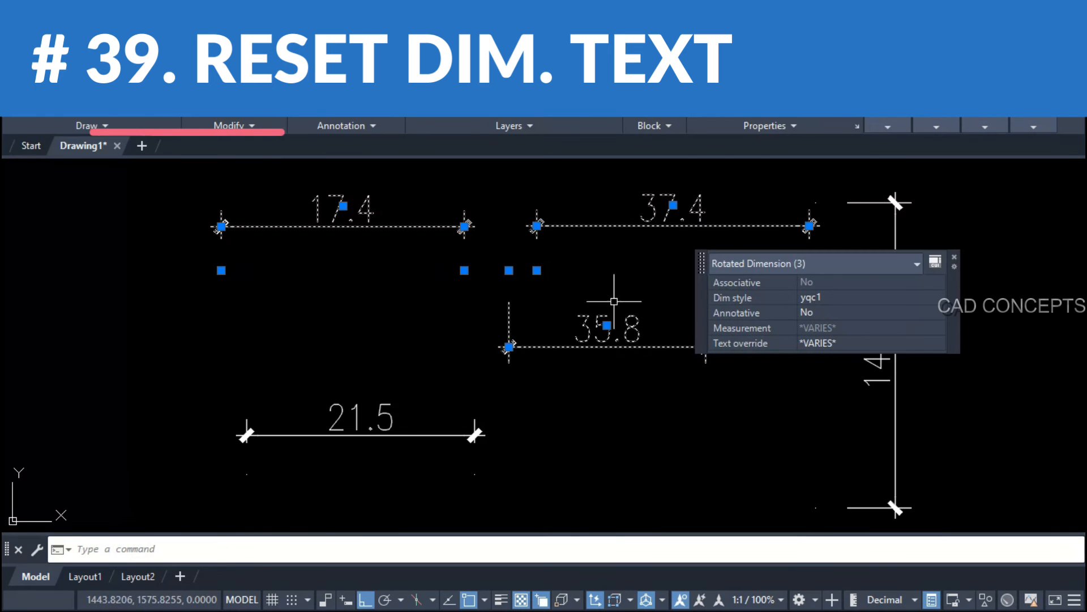
left_click(509, 270)
left_click(306, 314)
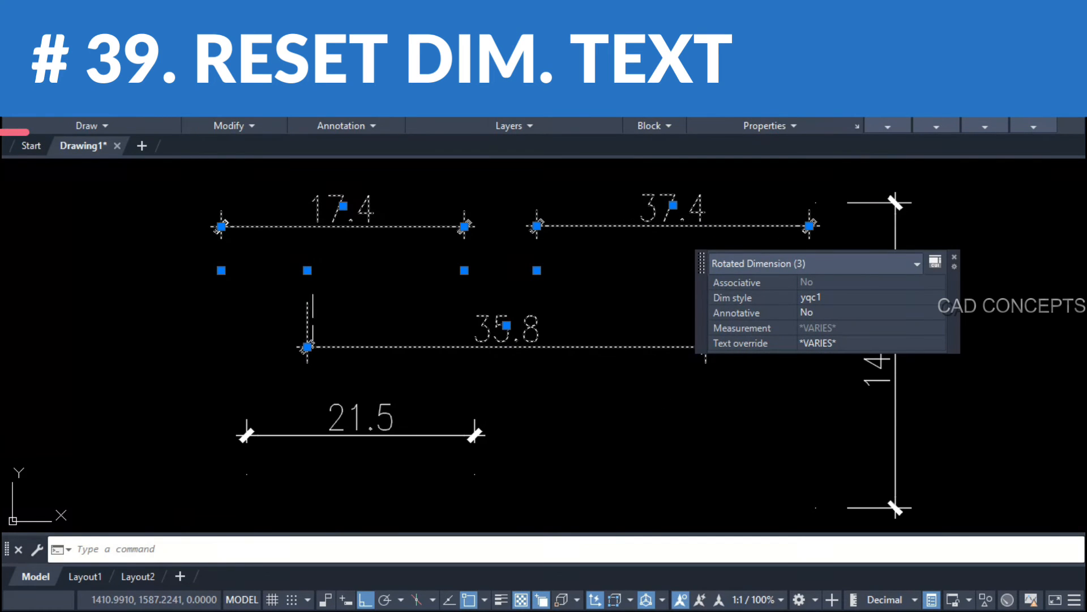
key("Escape")
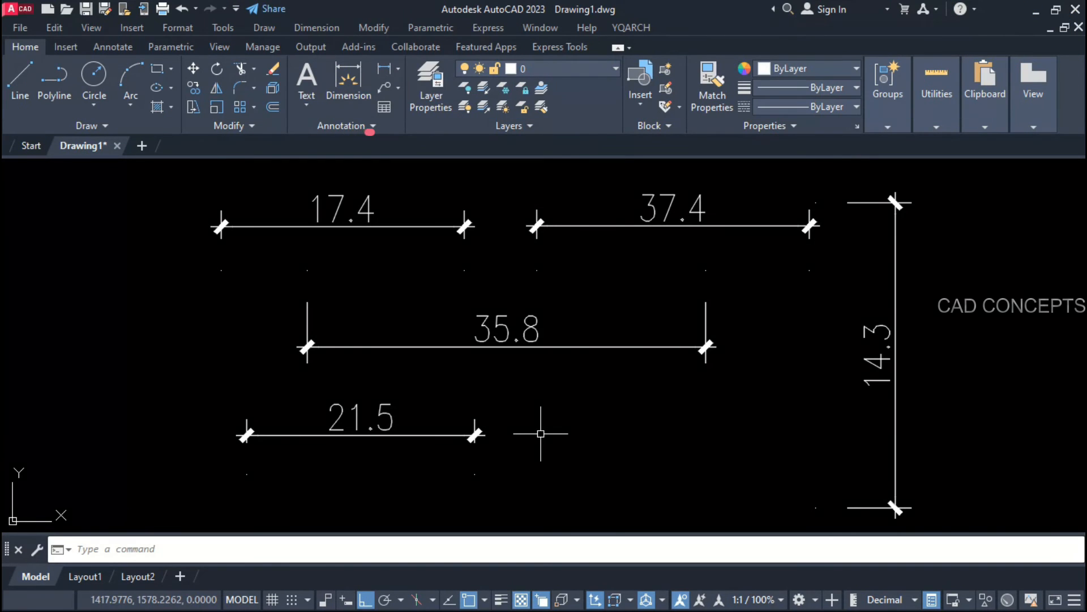
Step: Reset all dimension texts with DDRE so they show their true measurements
type("DD")
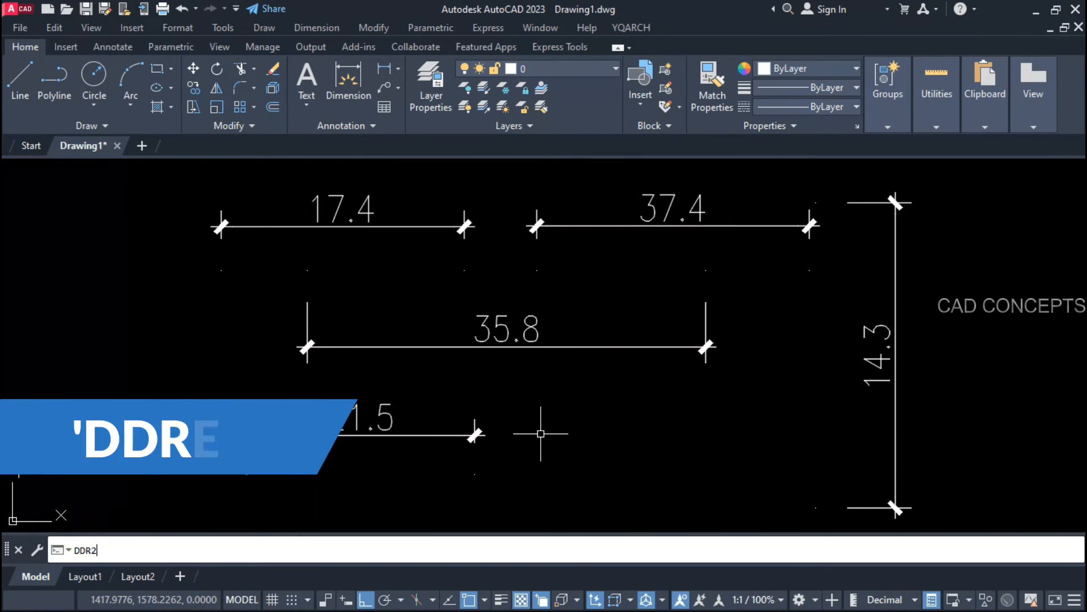
type("RE")
left_click(77, 525)
left_click(985, 177)
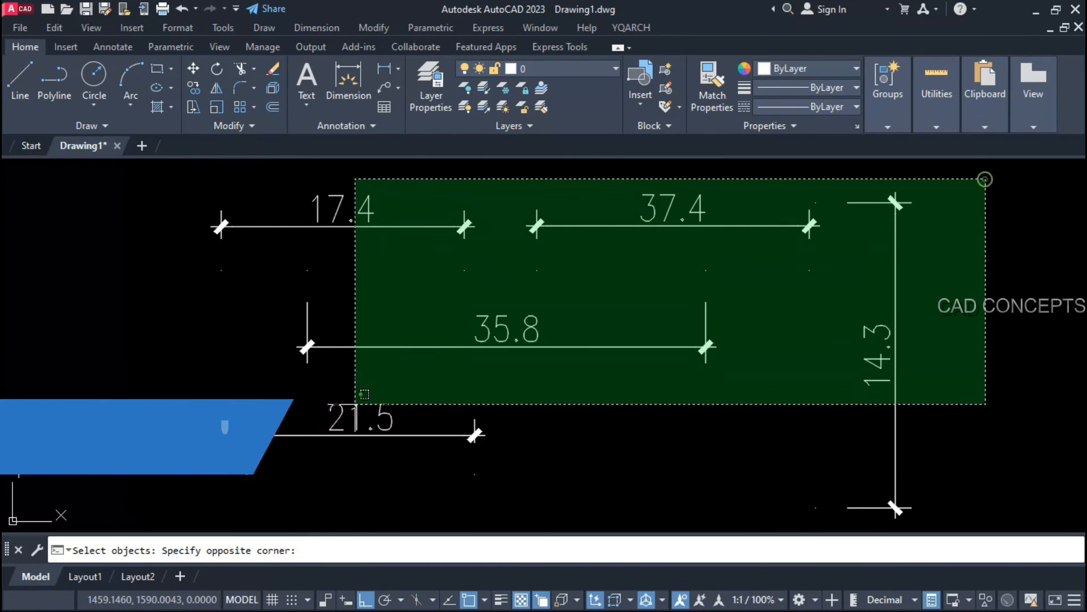
left_click(206, 454)
key("Return")
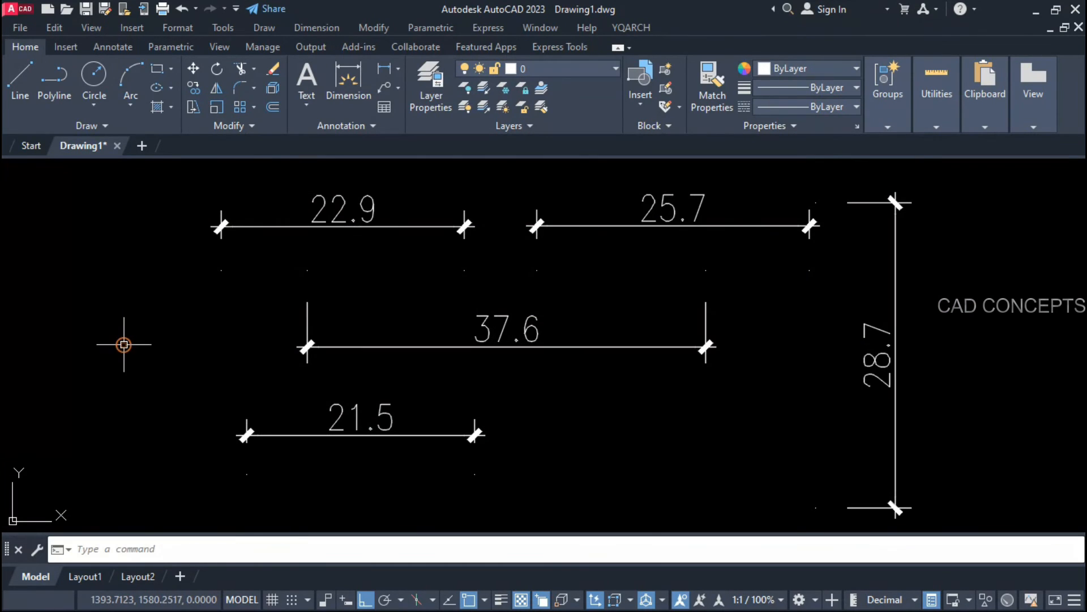
Step: Test-stretch the 37.6 dimension to 30.3, then undo it back to 37.6
left_click(306, 306)
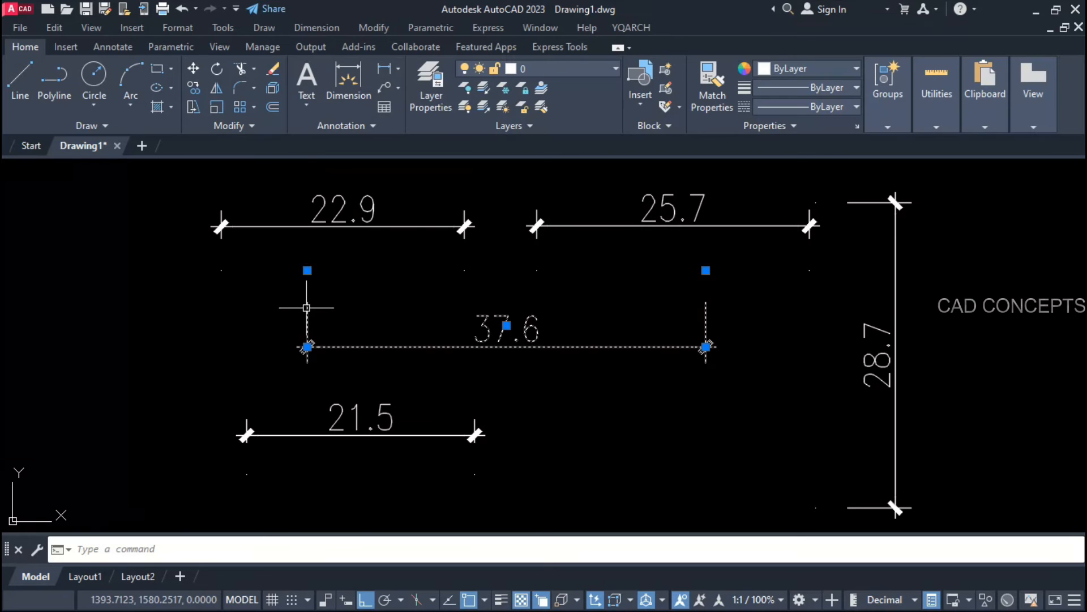
left_click(306, 270)
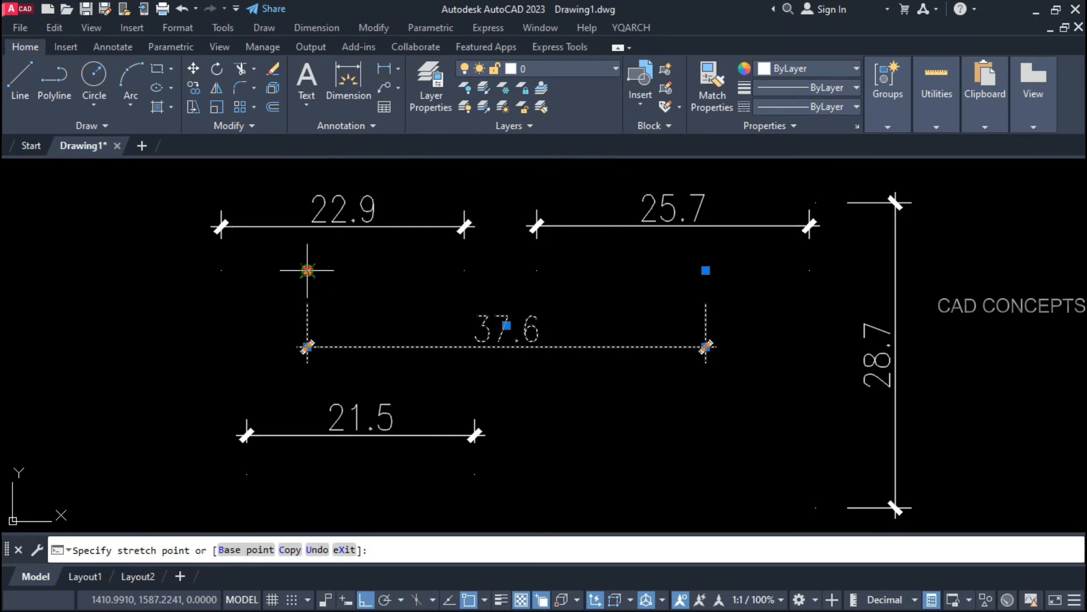
left_click(384, 270)
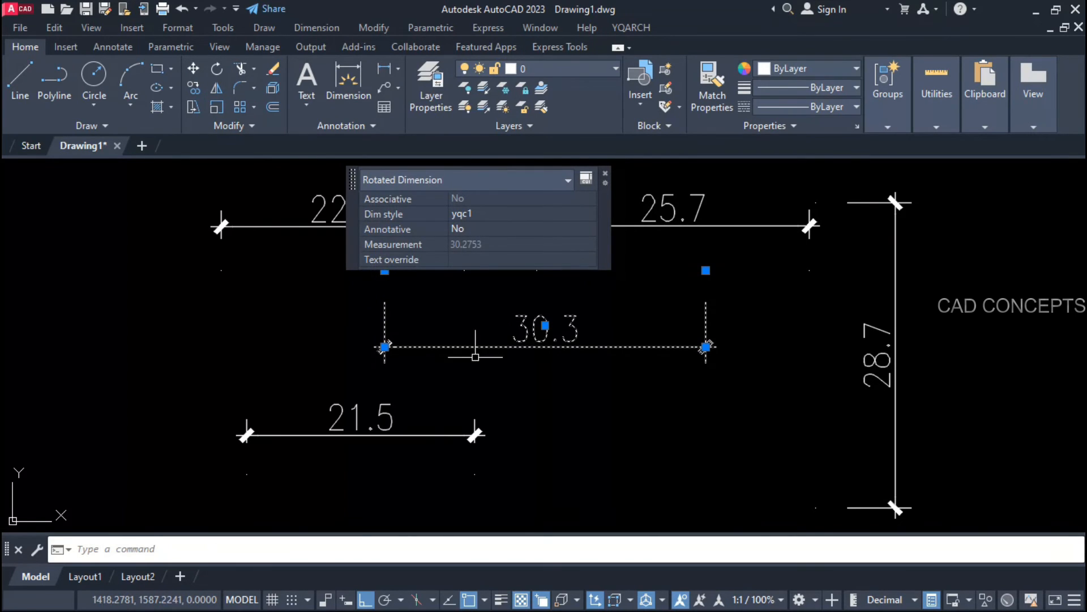
key("ctrl+z")
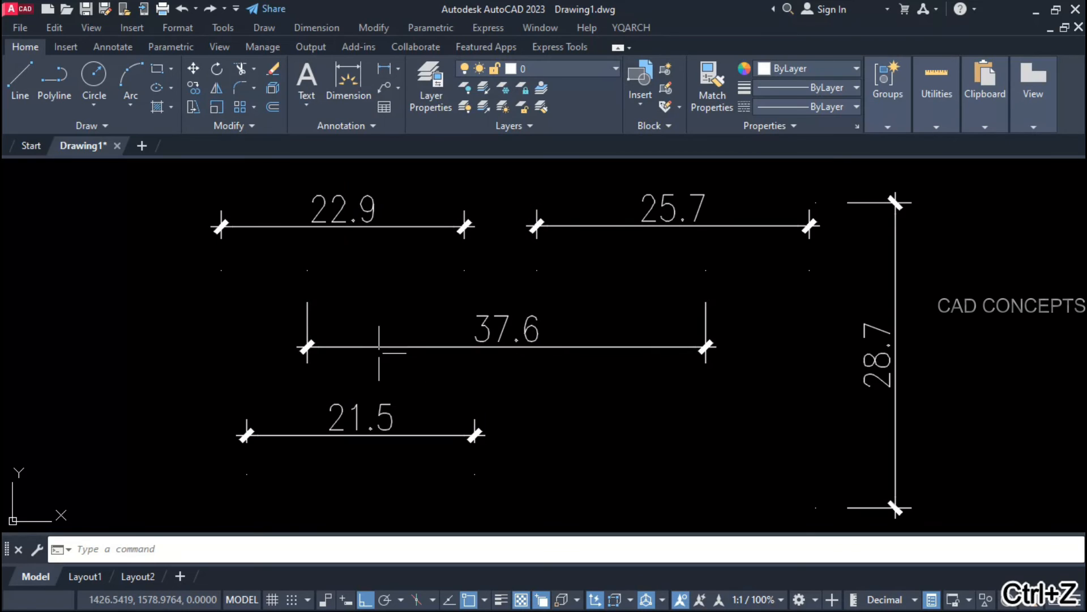
Step: Shorten the 37.6 dimension from the left while its text still reads 37.6
left_click(350, 346)
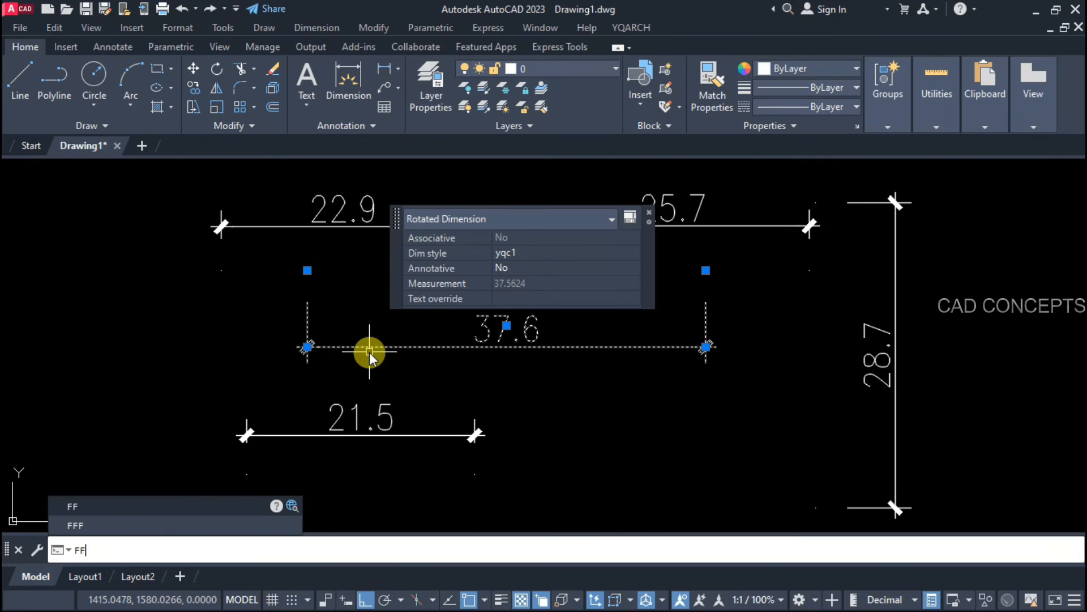
type("DD")
key("space")
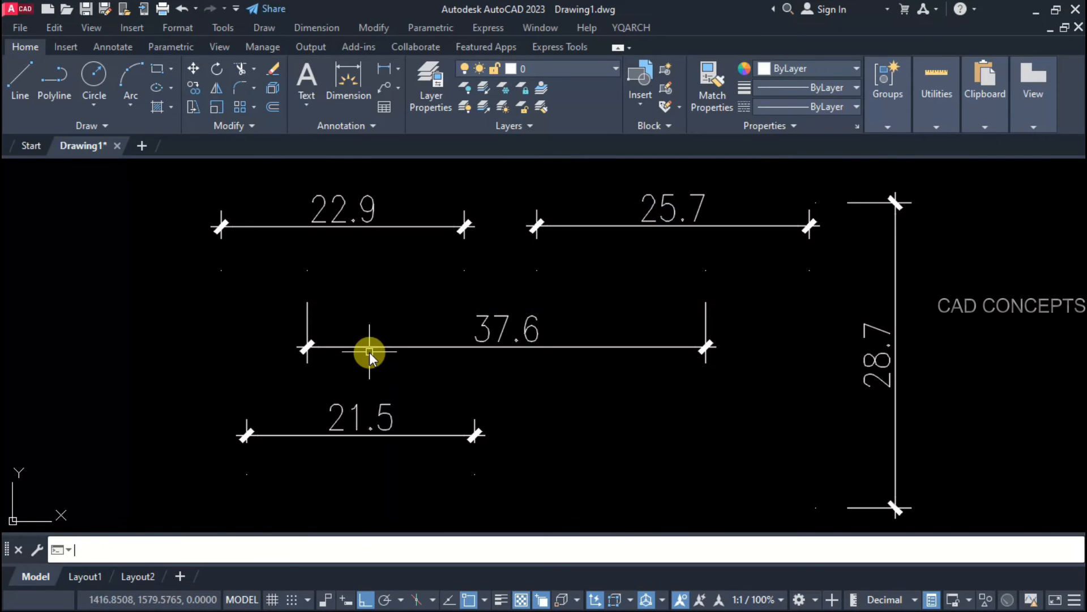
left_click(400, 349)
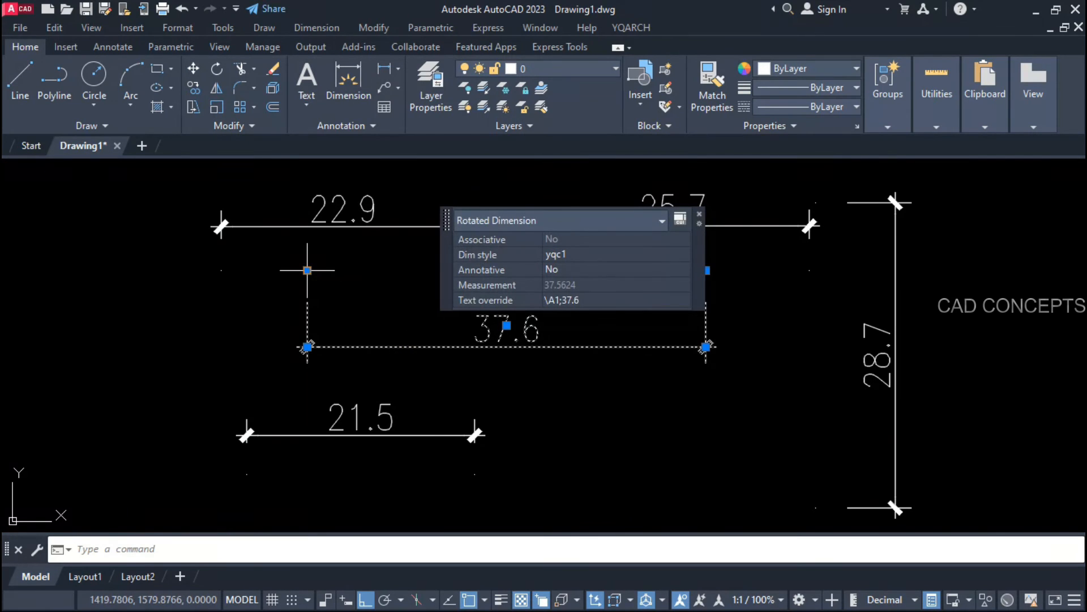
left_click(307, 270)
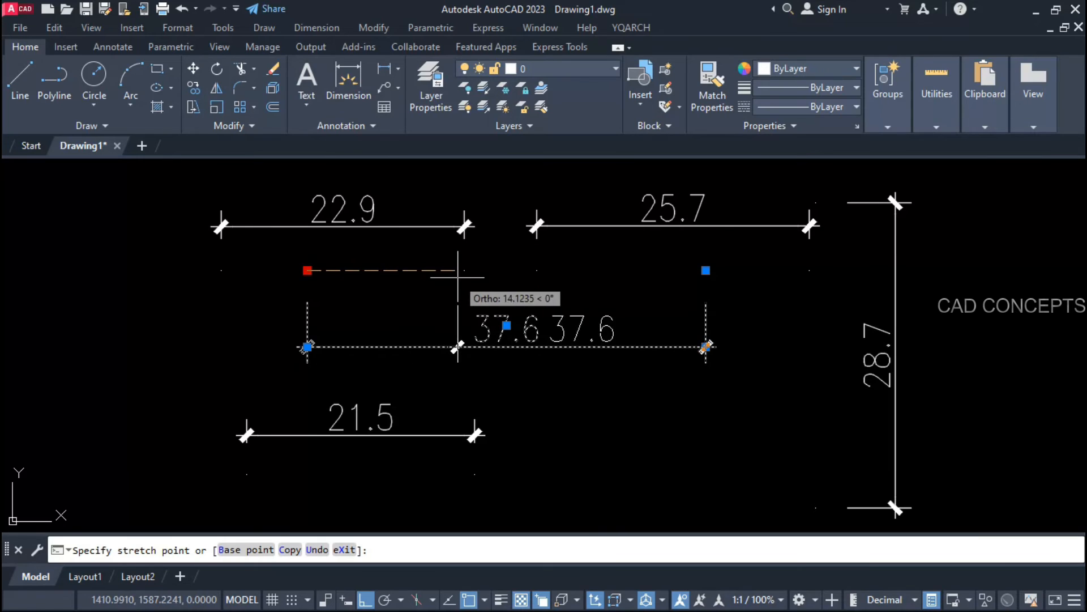
left_click(412, 274)
key("Escape")
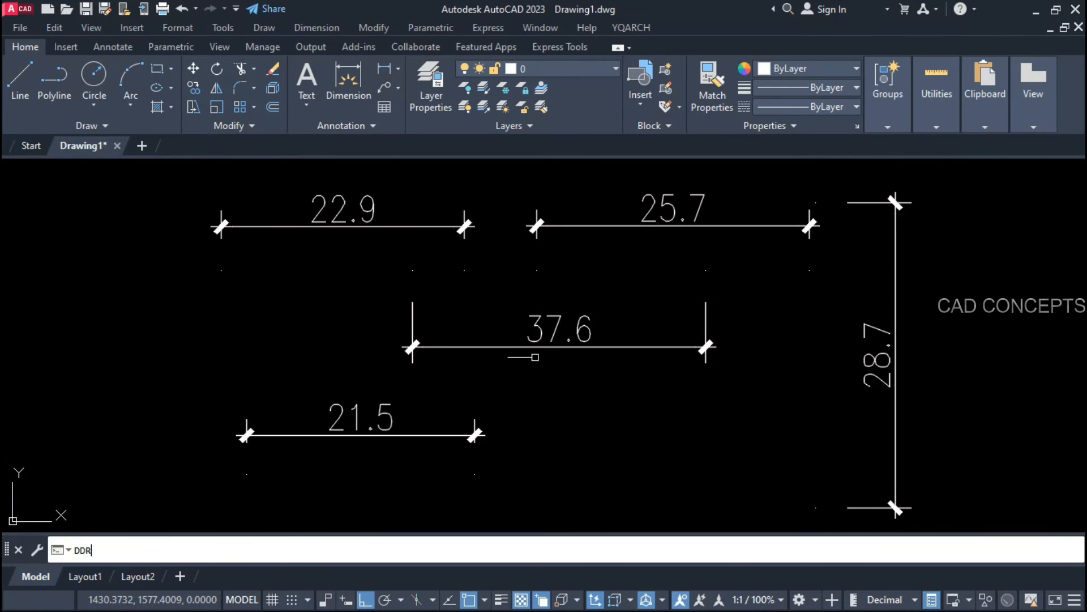
Step: Reset the 37.6 dimension's text so it reads its true length, 27.6
key("Return")
key("Escape")
left_click(522, 346)
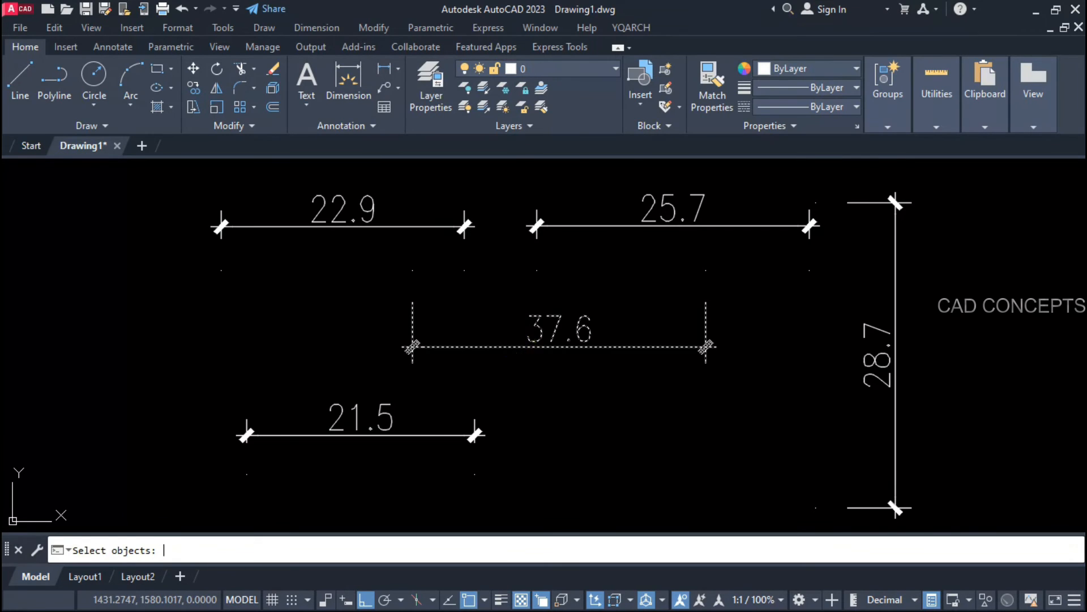
key("Return")
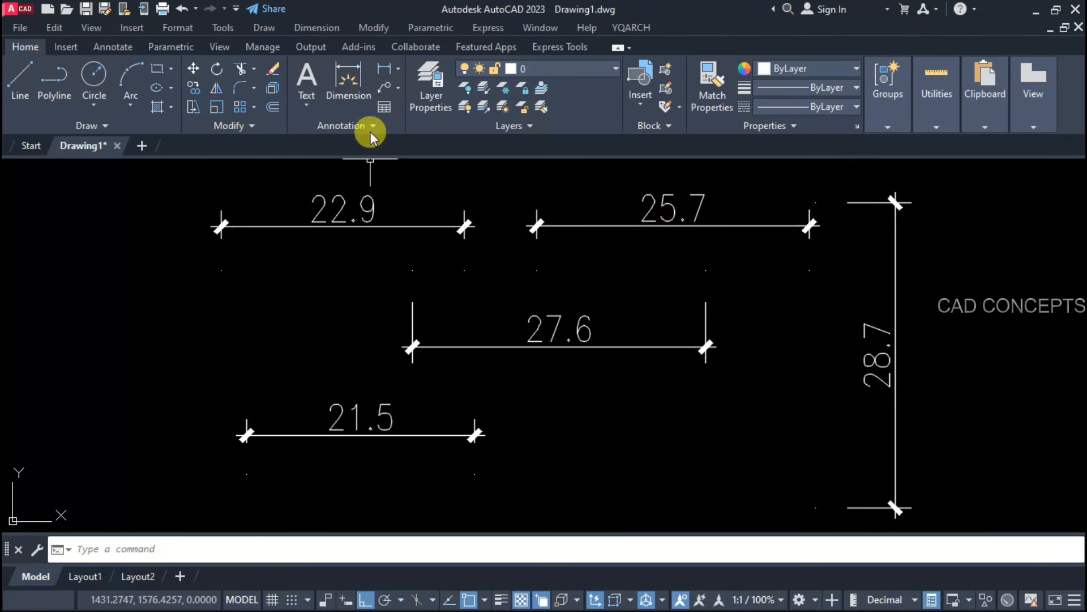
Step: Start a linear dimension across the 27.6 dimension's ends, cancel it, and restart the command
left_click(384, 69)
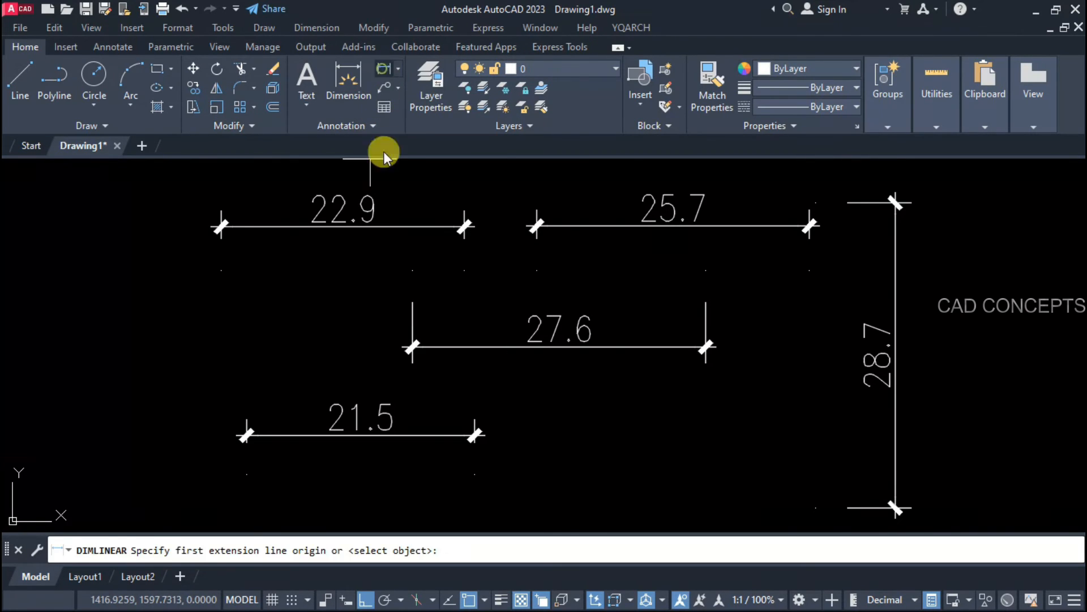
left_click(413, 304)
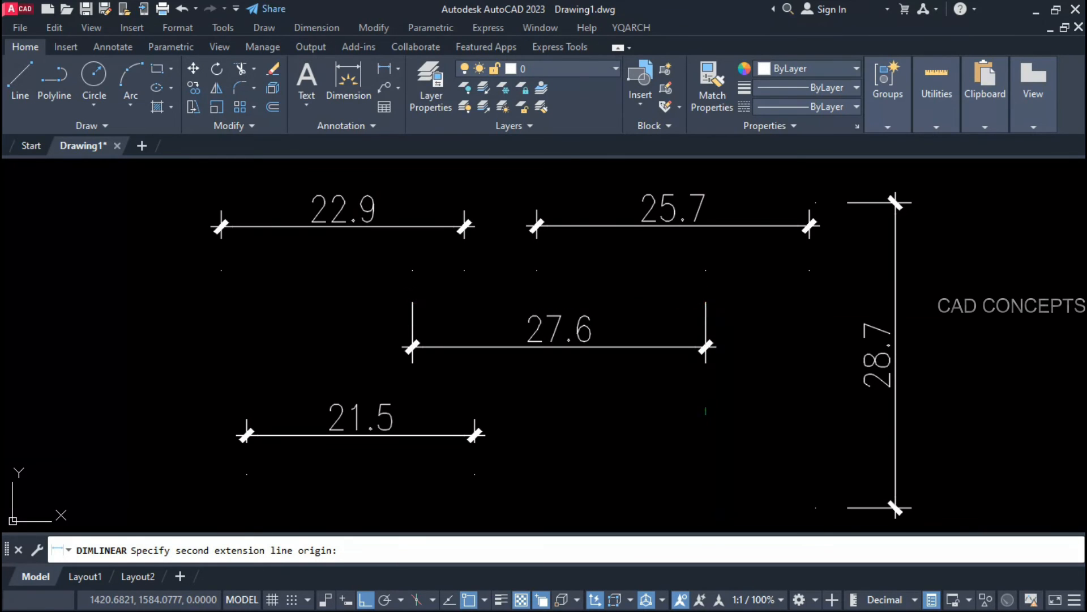
left_click(705, 306)
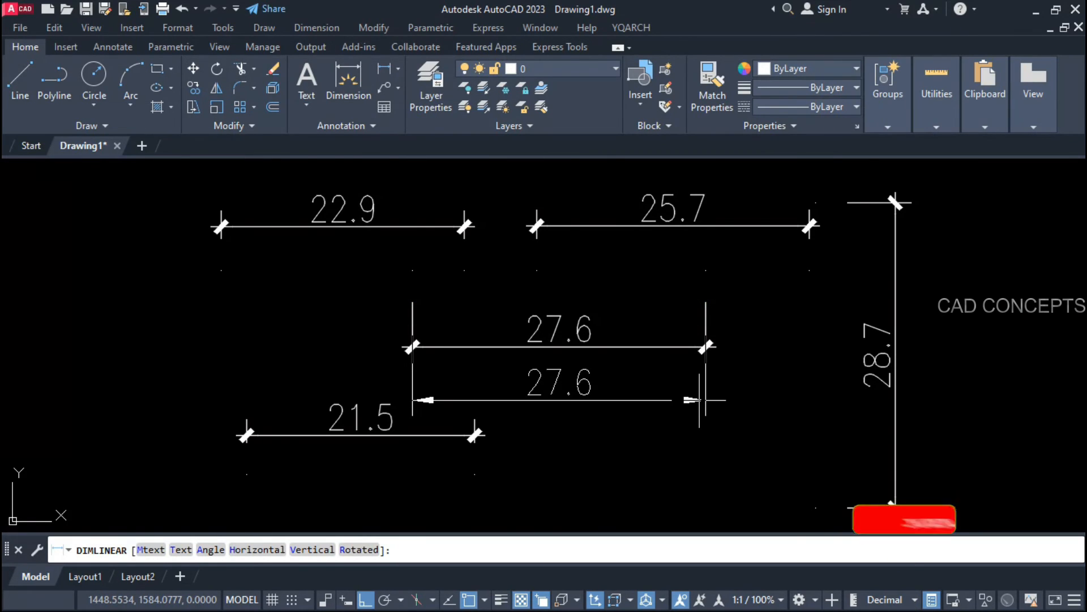
key("Escape")
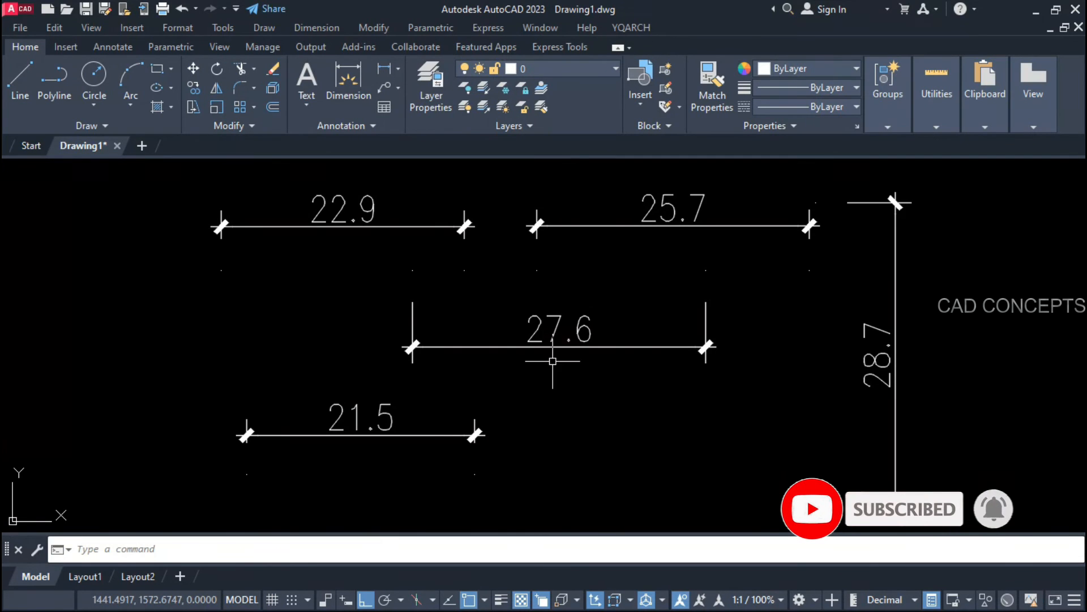
key("space")
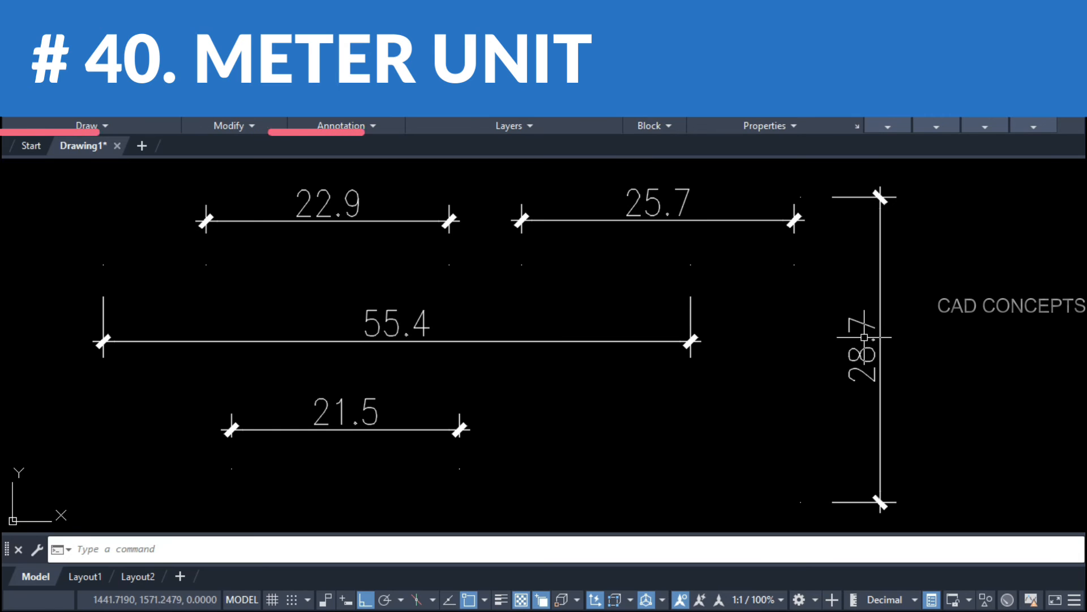
Step: Launch the YQArch meter unit command with ddm
key("space")
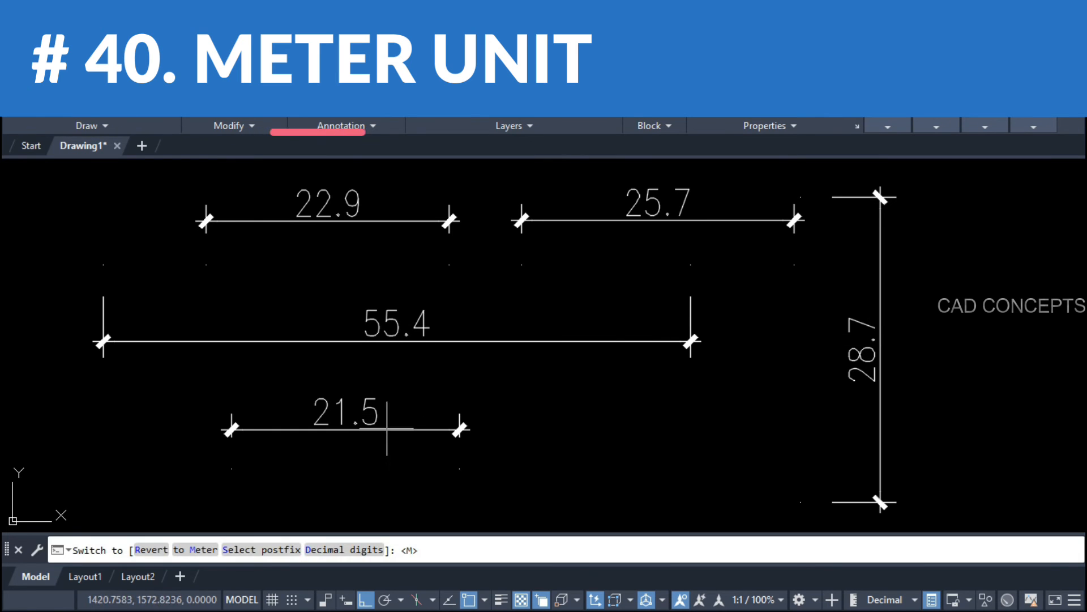
key("Return")
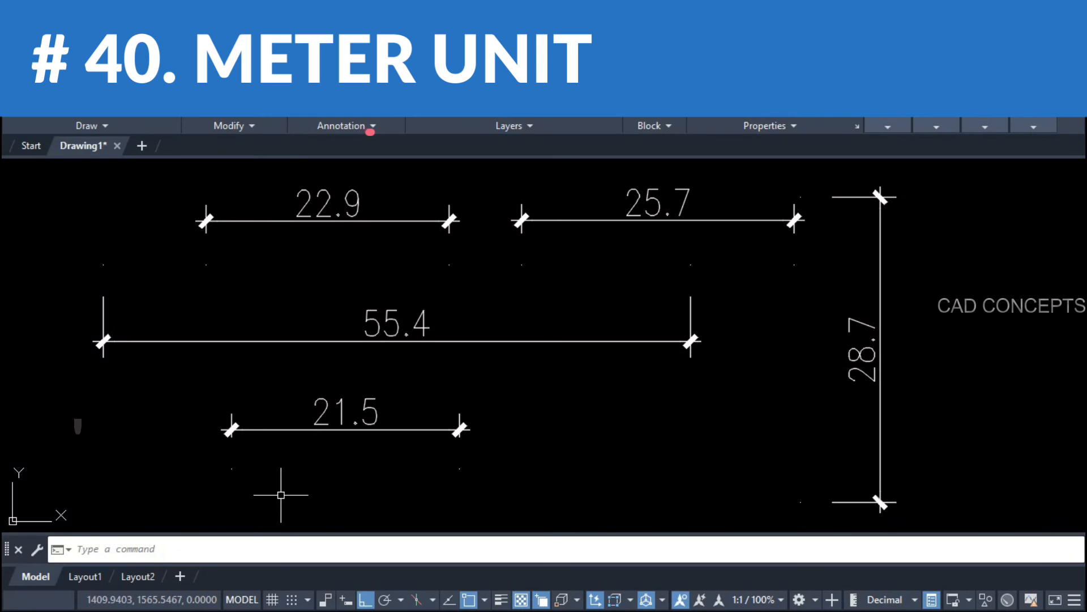
type("ddm")
key("Return")
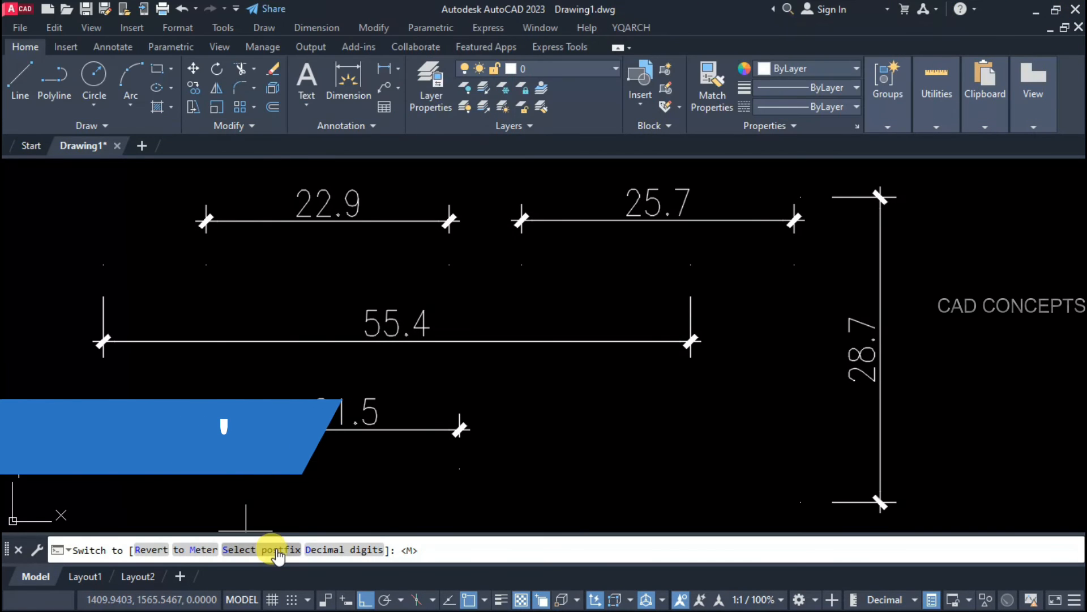
Step: Set the meter postfix to 'meter' and the decimal digits to 2
left_click(268, 552)
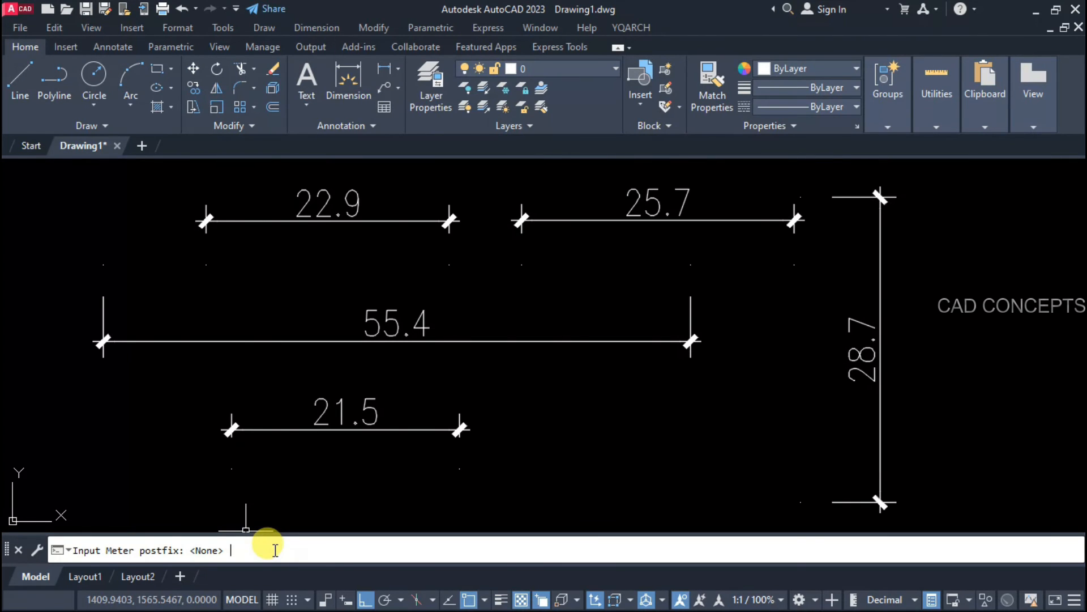
key("Return")
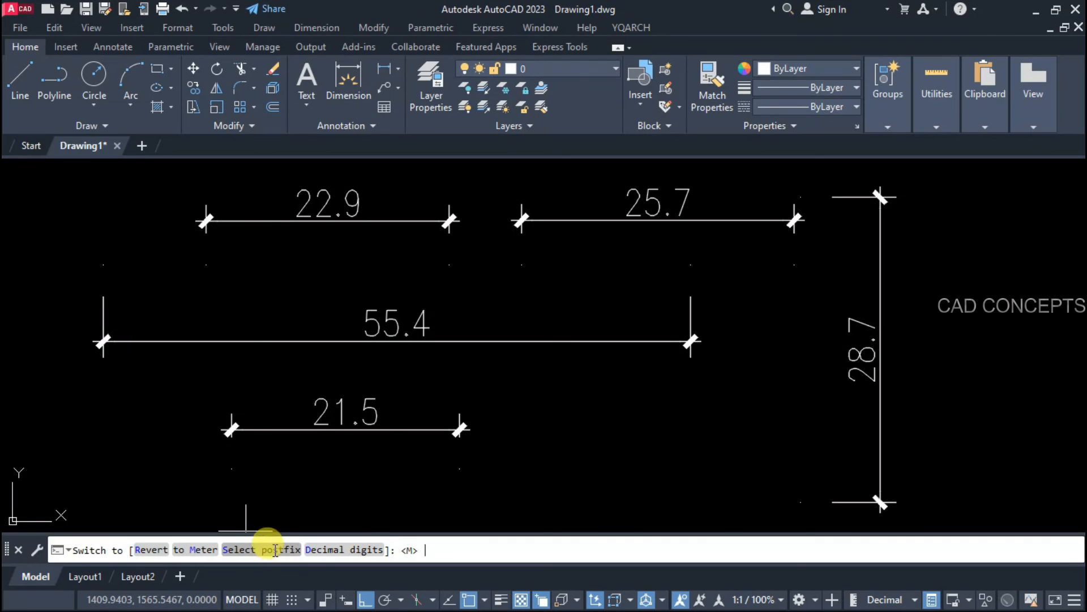
left_click(276, 552)
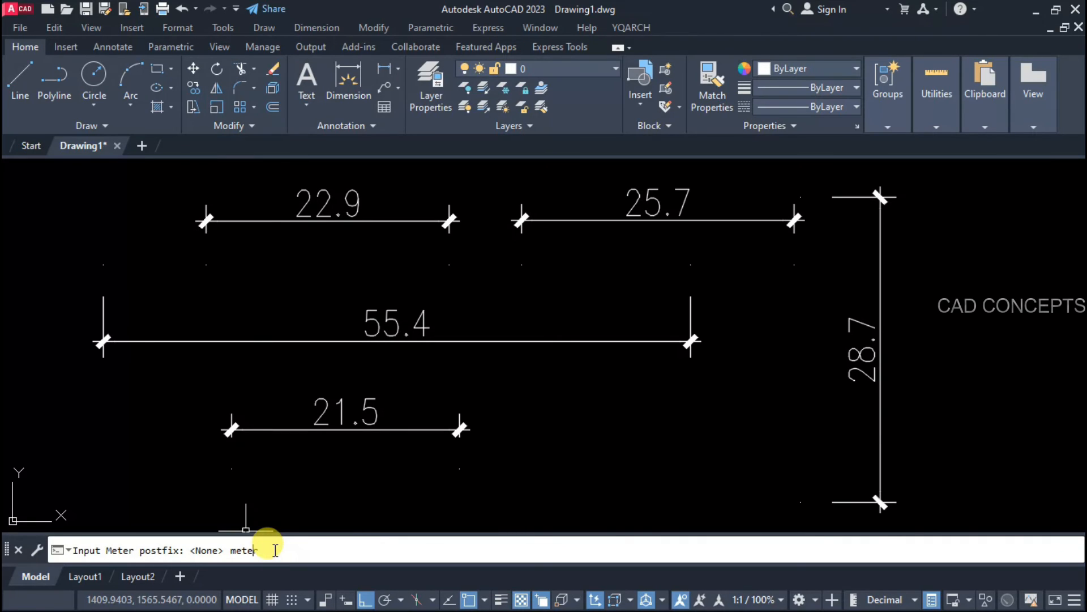
key("Return")
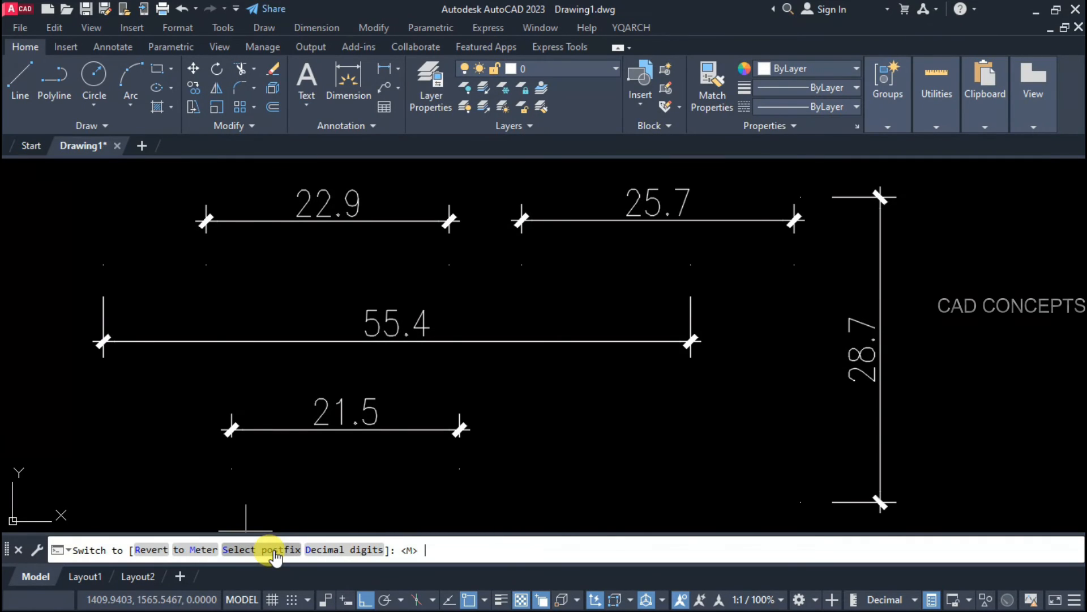
left_click(323, 549)
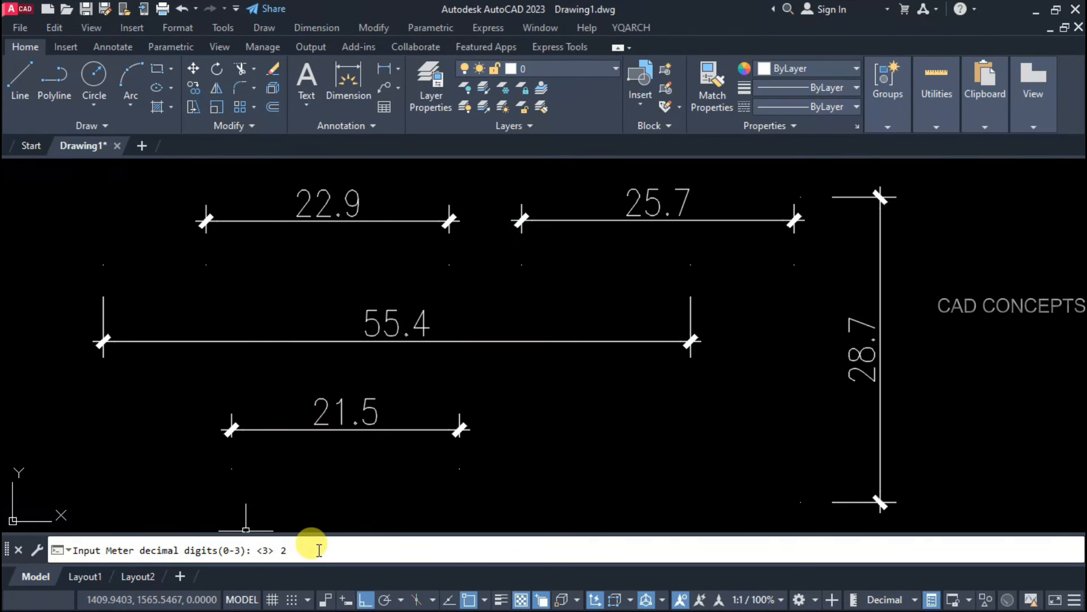
type("2")
key("Return")
key("Return")
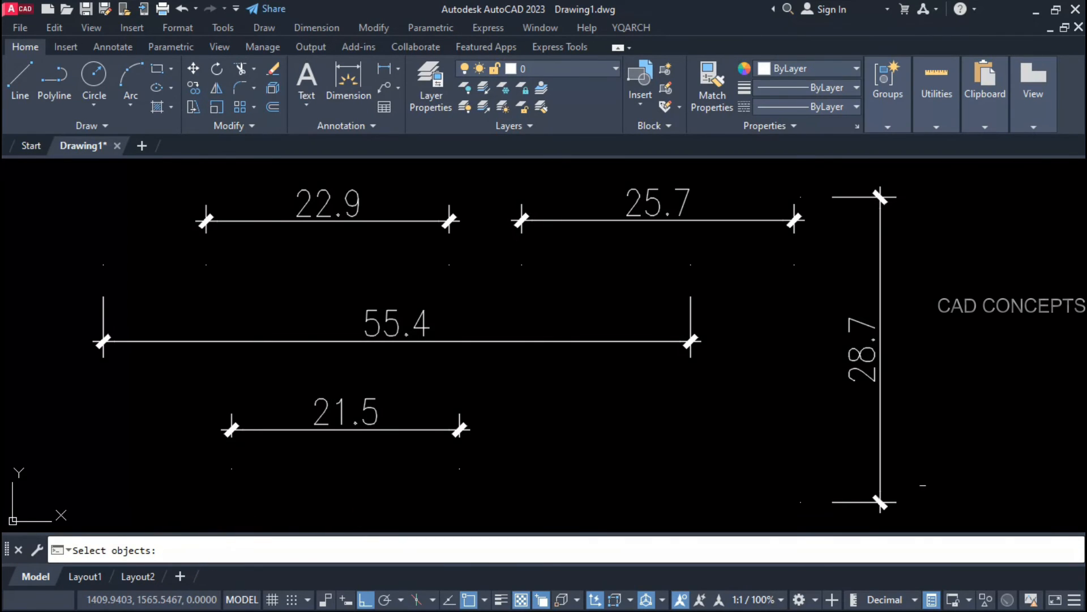
left_click(976, 486)
Step: Convert all dimensions to meters, then revert them to 22.9, 25.7, 55.4, 21.5 and 28.7
left_click(150, 193)
key("Return")
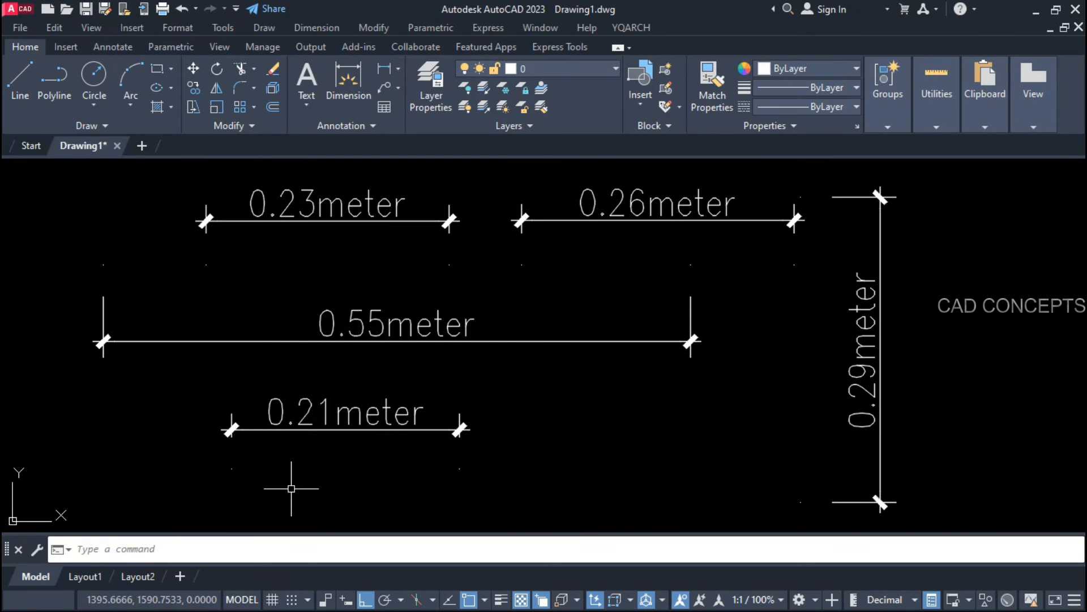
key("Return")
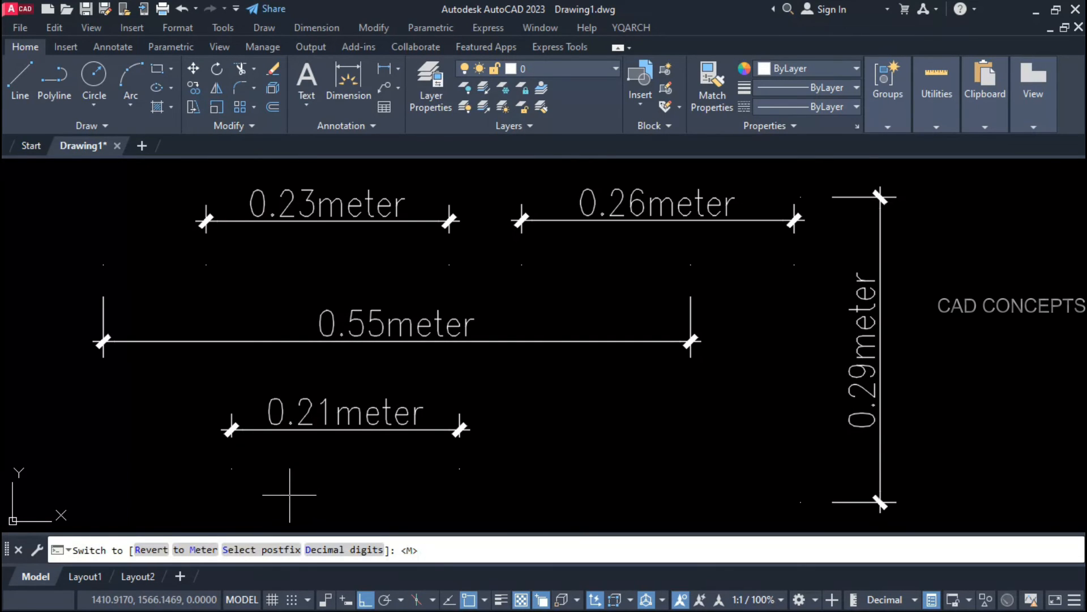
left_click(151, 549)
left_click(931, 515)
left_click(234, 185)
key("Return")
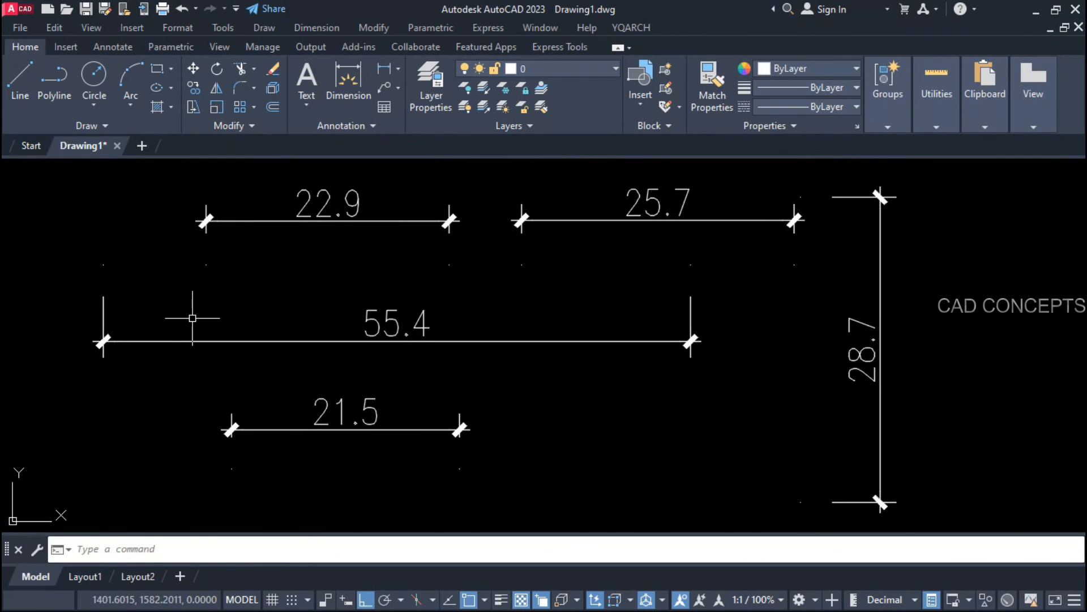
Step: Convert all five dimensions to meter values with the meter suffix again
key("Return")
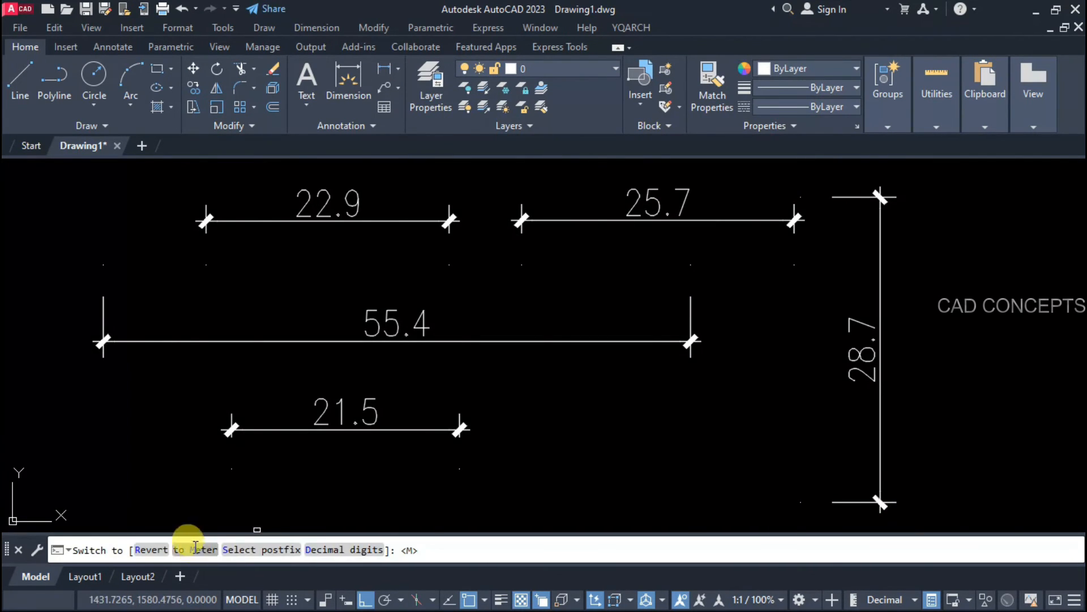
left_click(191, 547)
left_click(946, 183)
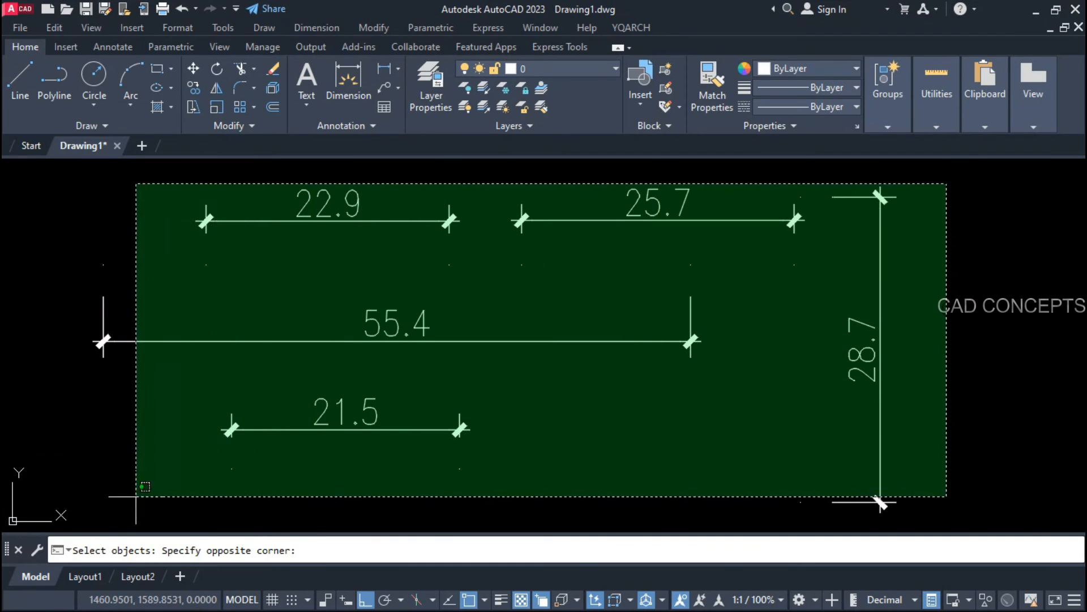
left_click(130, 521)
key("Return")
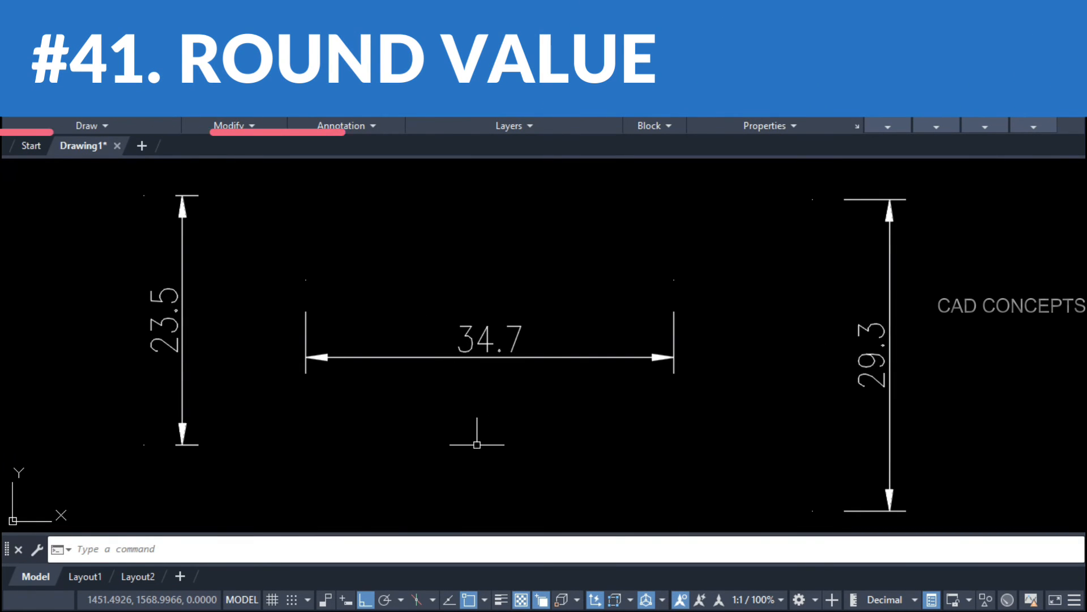
Step: Round the three dimensions to the nearest 1 with DD0, then undo back to 23.5, 34.7, 29.3
type("D")
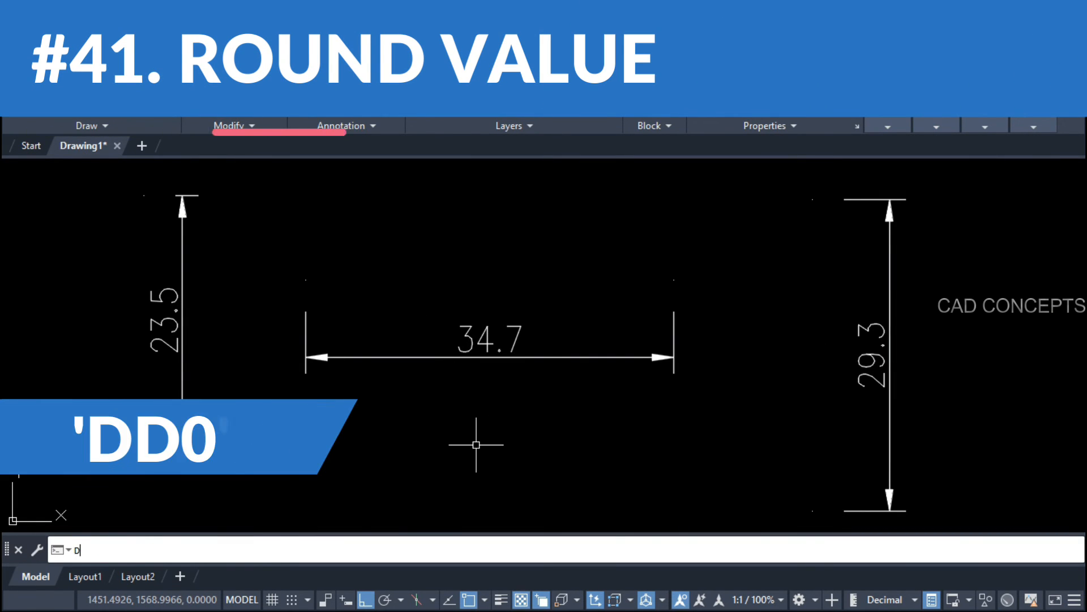
type("D0")
key("Return")
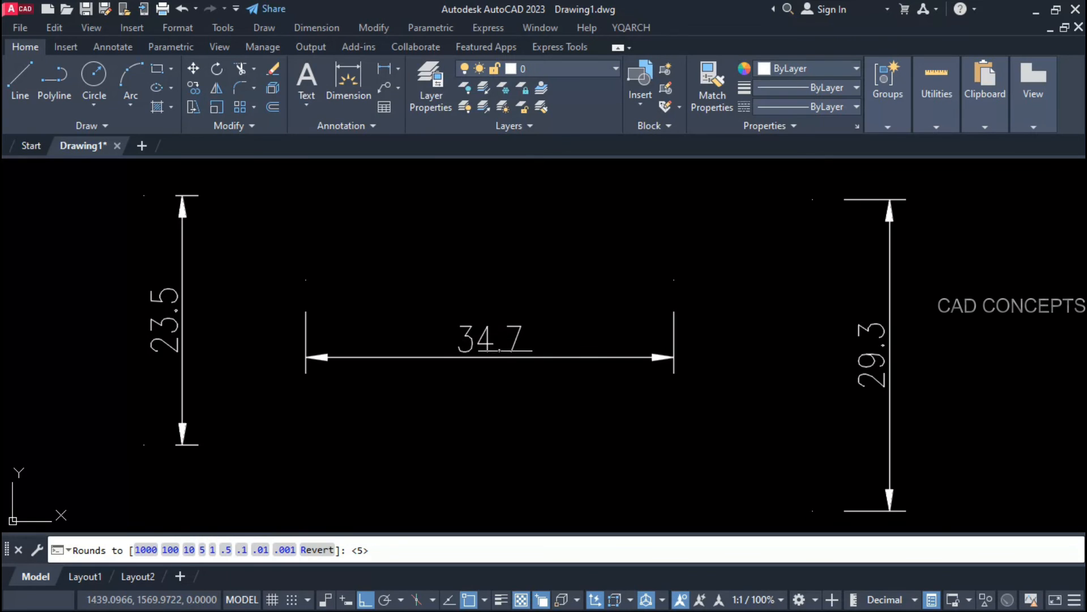
left_click(213, 549)
left_click(954, 258)
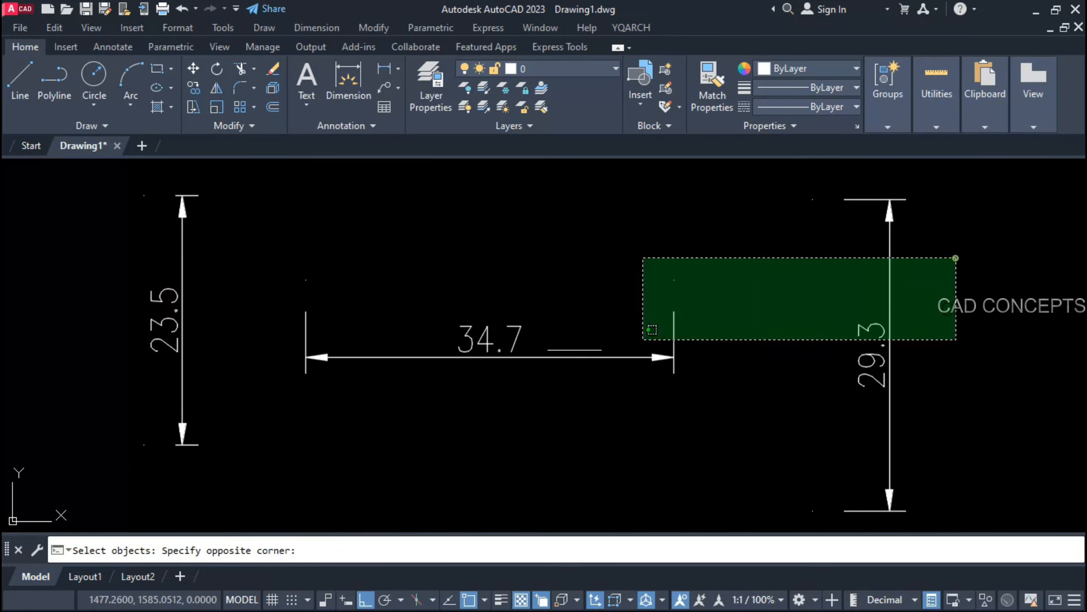
left_click(157, 440)
key("Return")
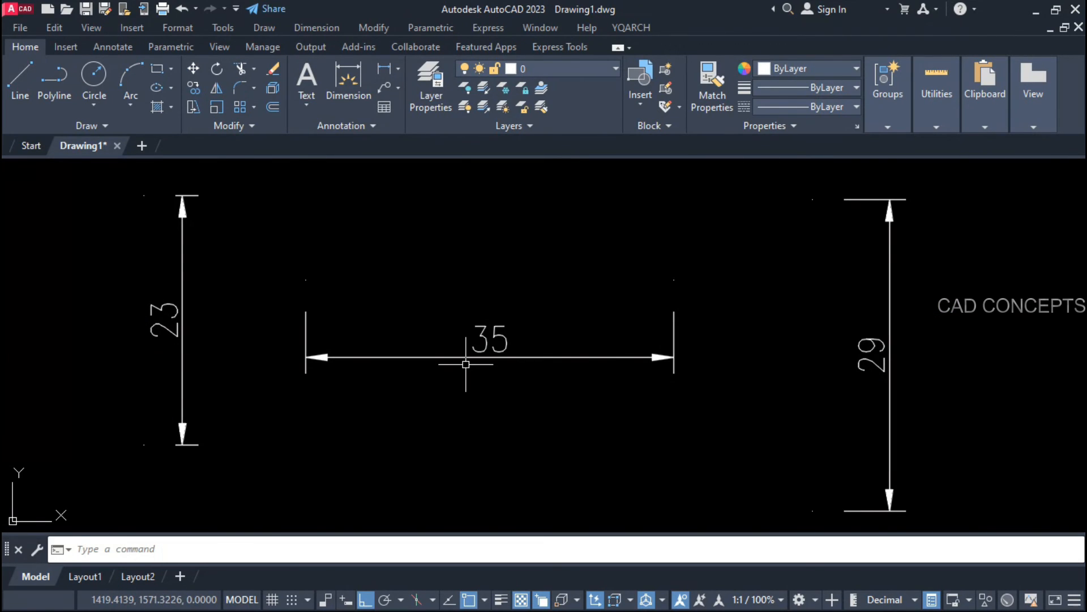
key("ctrl+z")
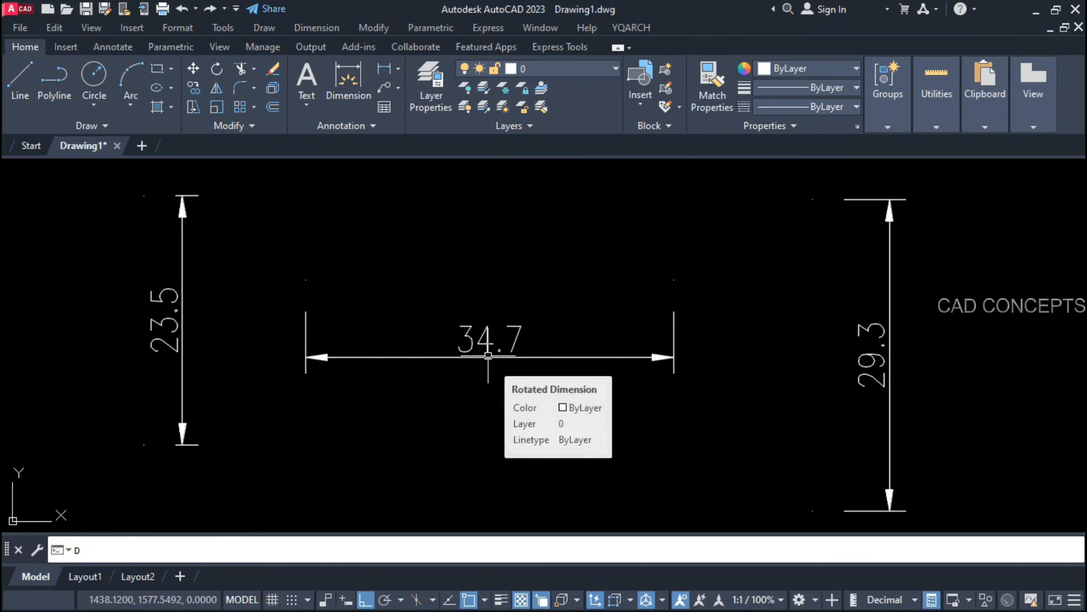
Step: Reapply rounding to the nearest 1 so the dimensions read 23, 35 and 29
type("DDN")
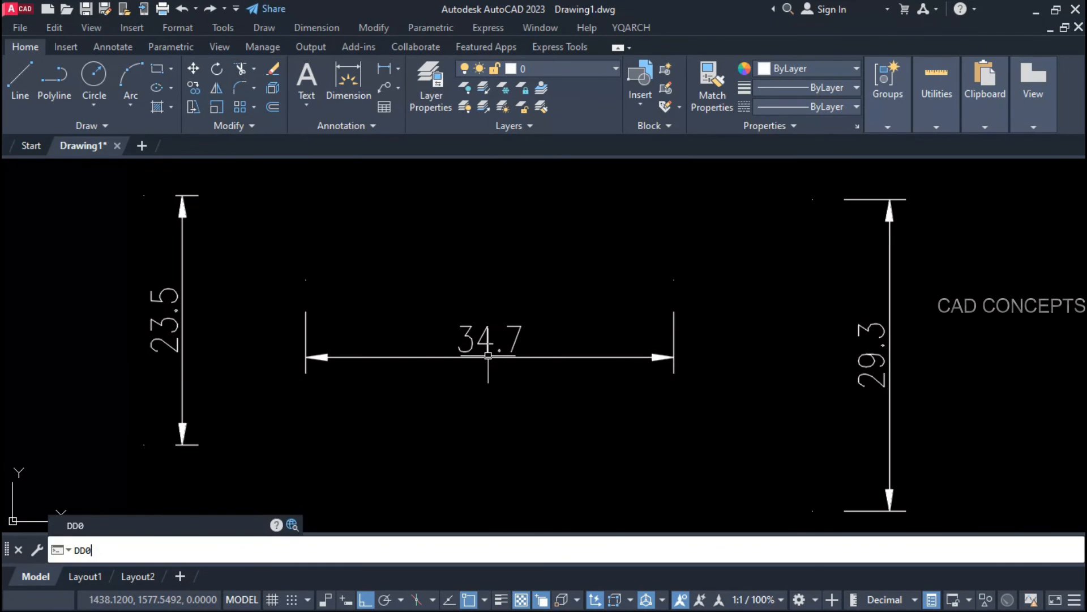
key("Return")
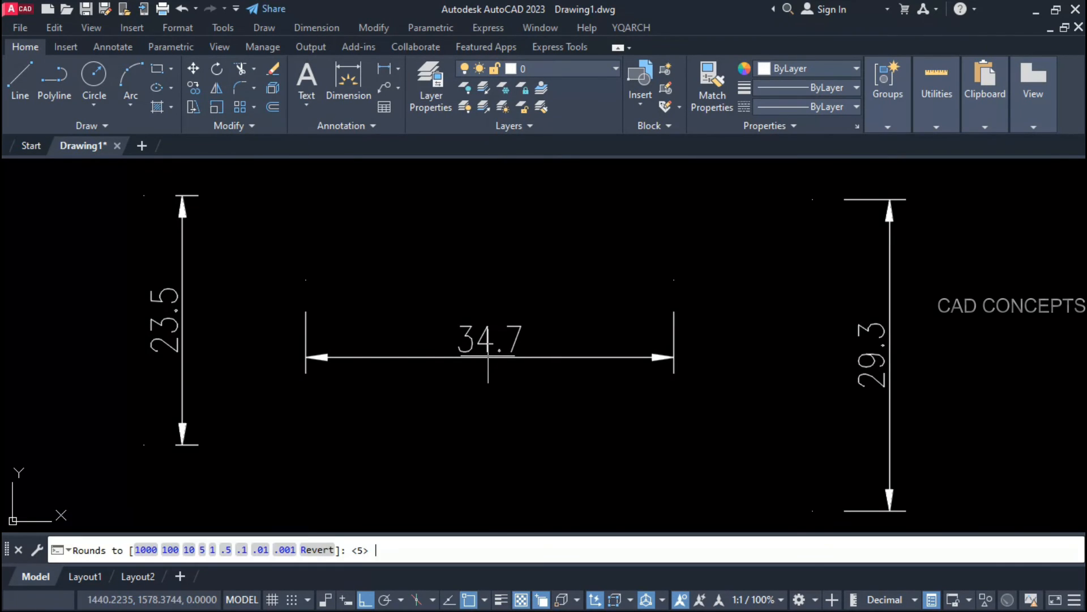
left_click(210, 552)
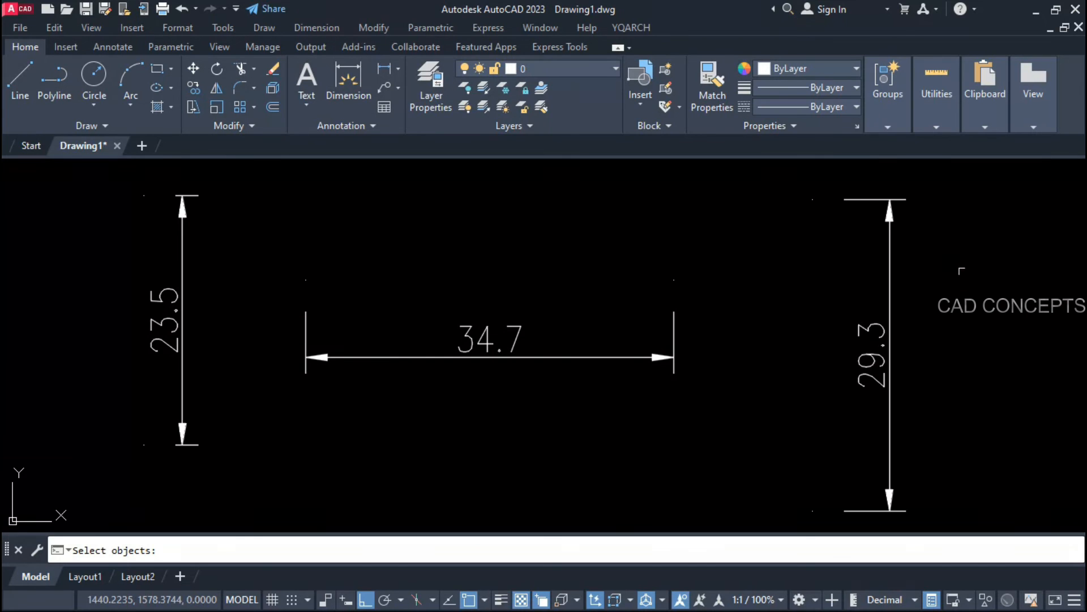
left_click(961, 271)
left_click(54, 447)
key("Return")
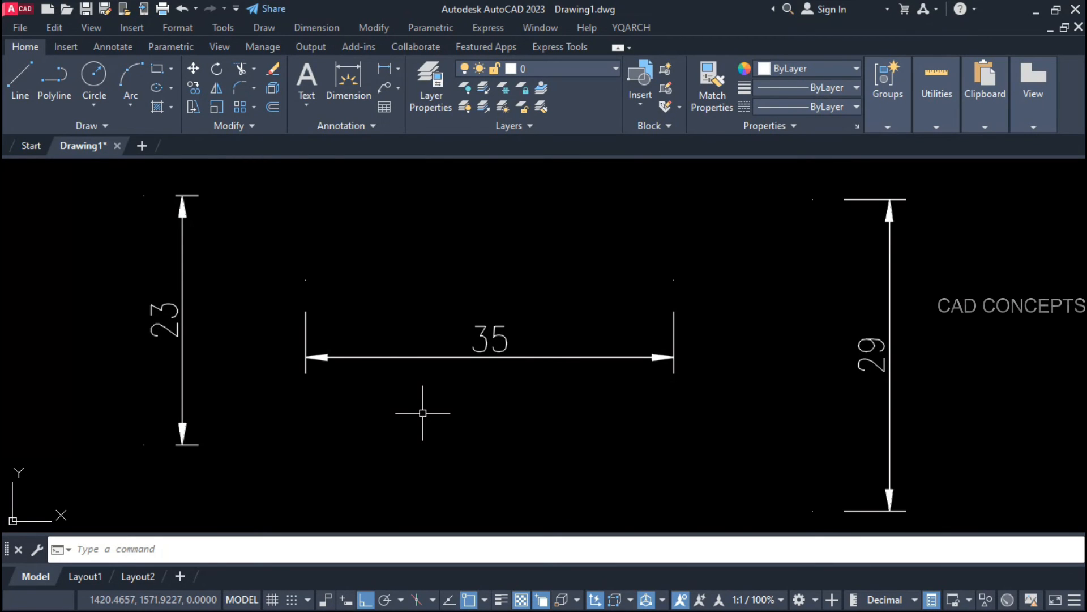
Step: Shorten the 35 horizontal dimension by moving its left end so it measures 29
left_click(466, 357)
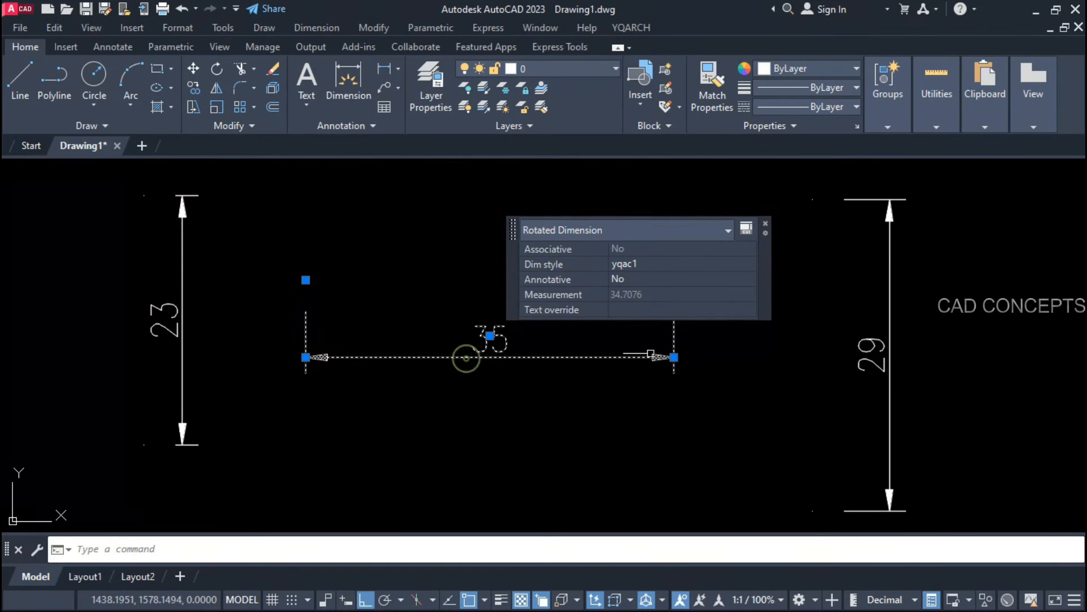
left_click(305, 279)
left_click(370, 279)
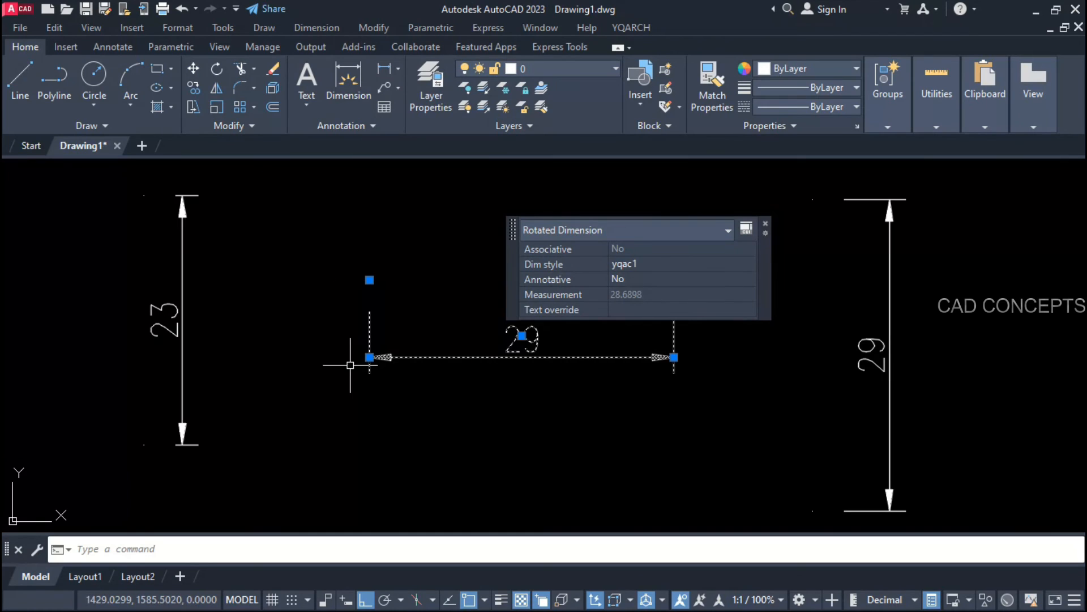
key("Escape")
Step: Round all three dimensions to the nearest 5, giving 25, 30 and 30
left_click(511, 400)
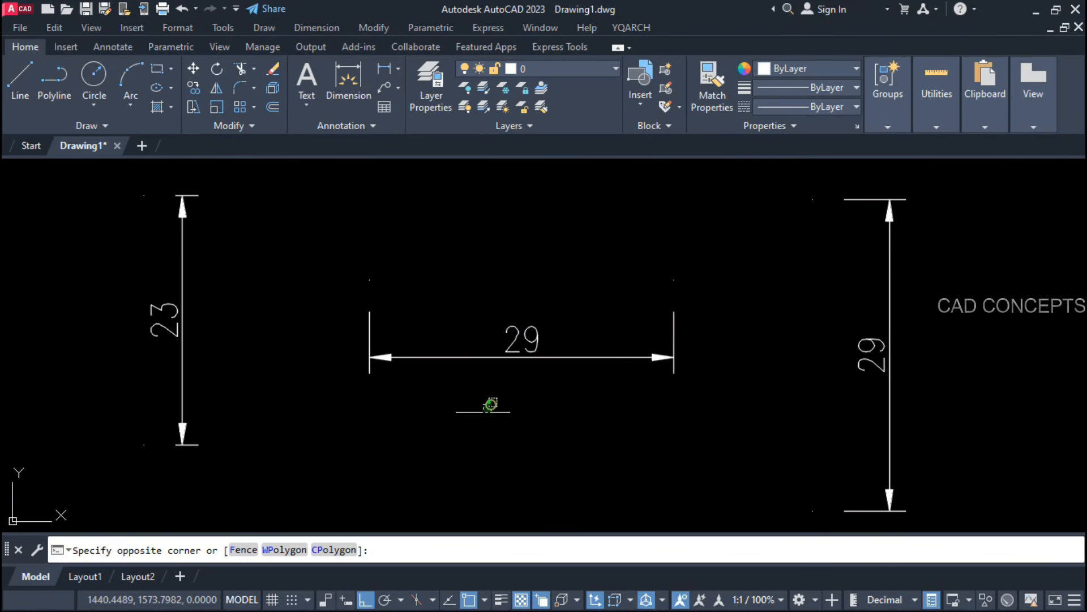
left_click(476, 417)
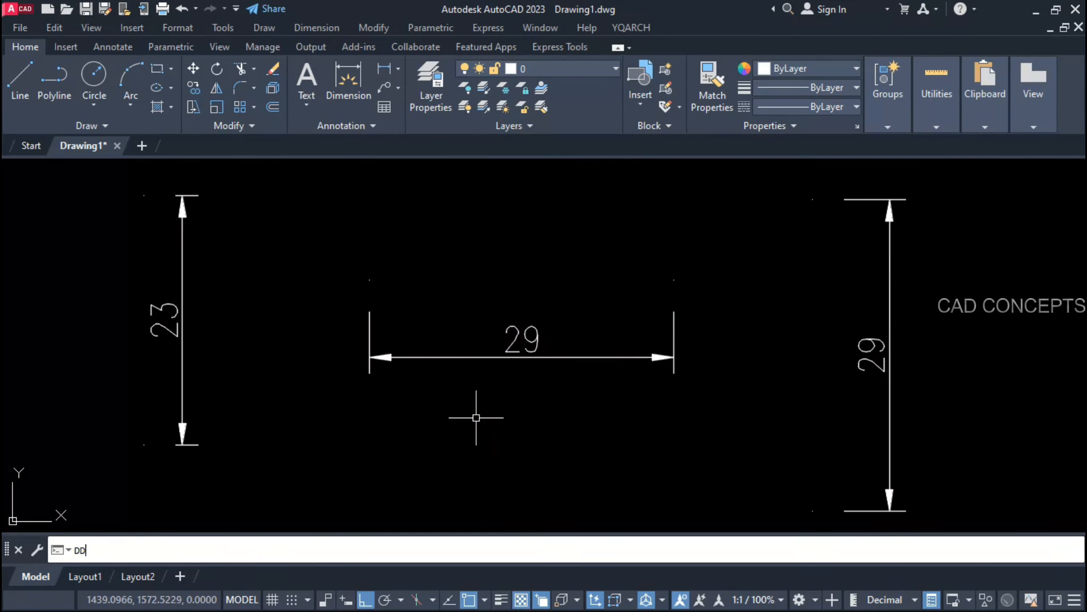
key("Return")
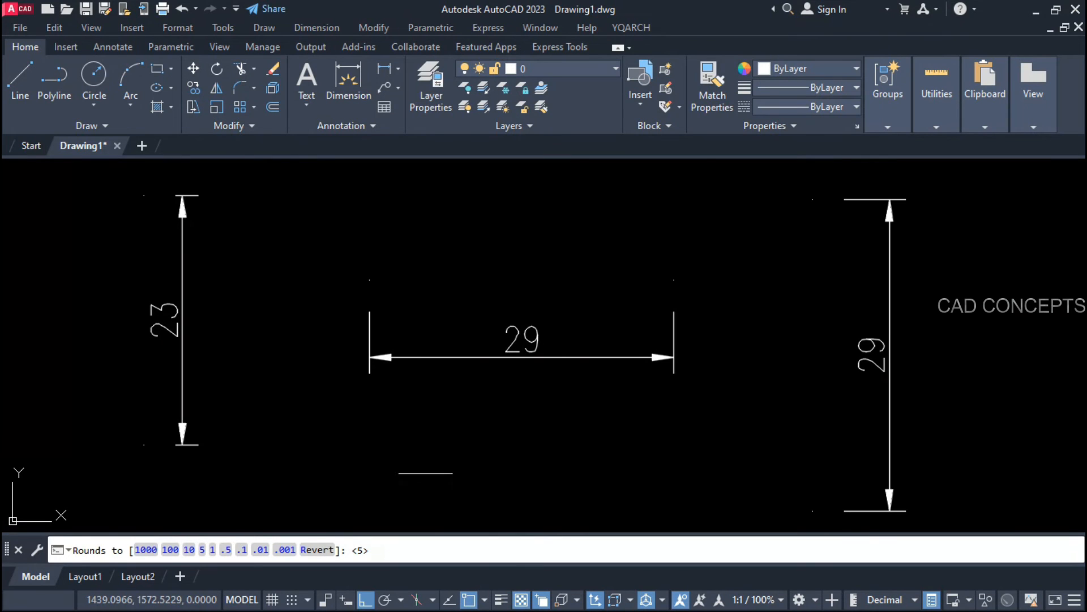
left_click(202, 550)
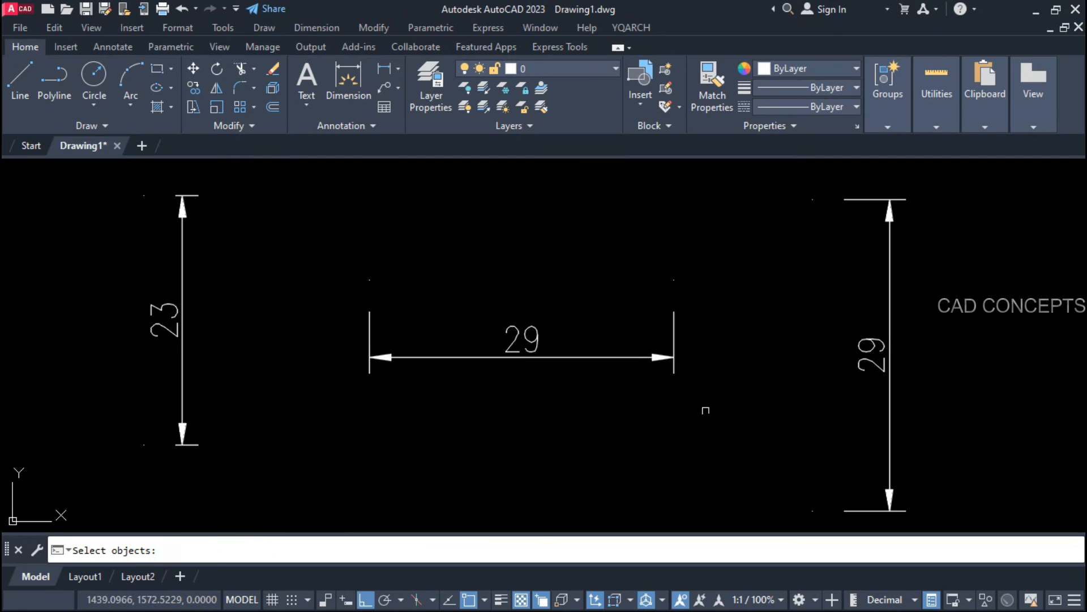
left_click(933, 286)
left_click(63, 452)
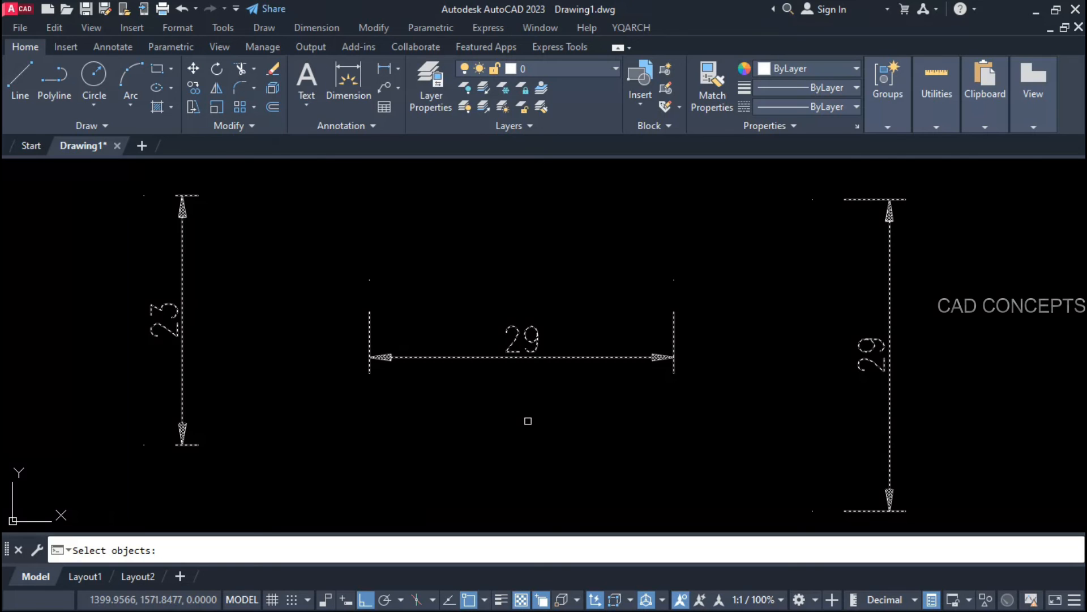
key("Return")
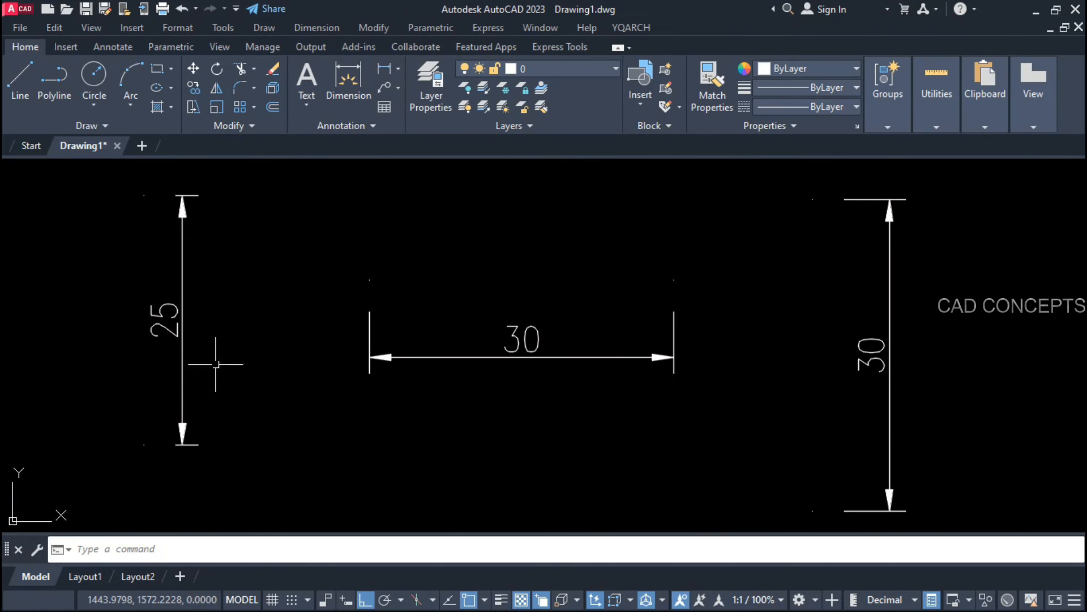
Step: Round all three dimensions to three decimal places
key("Return")
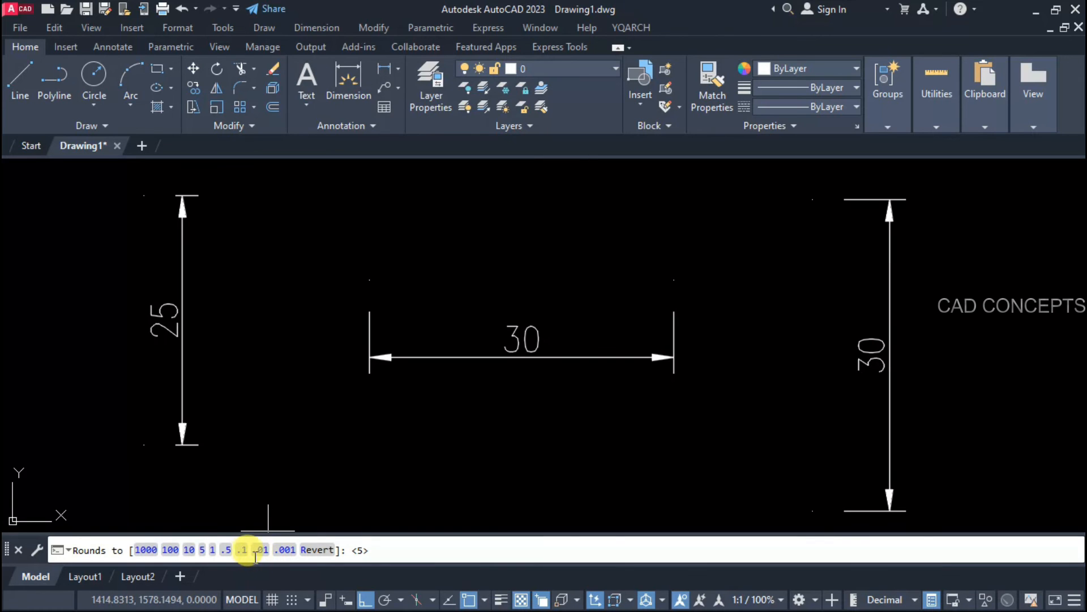
left_click(285, 550)
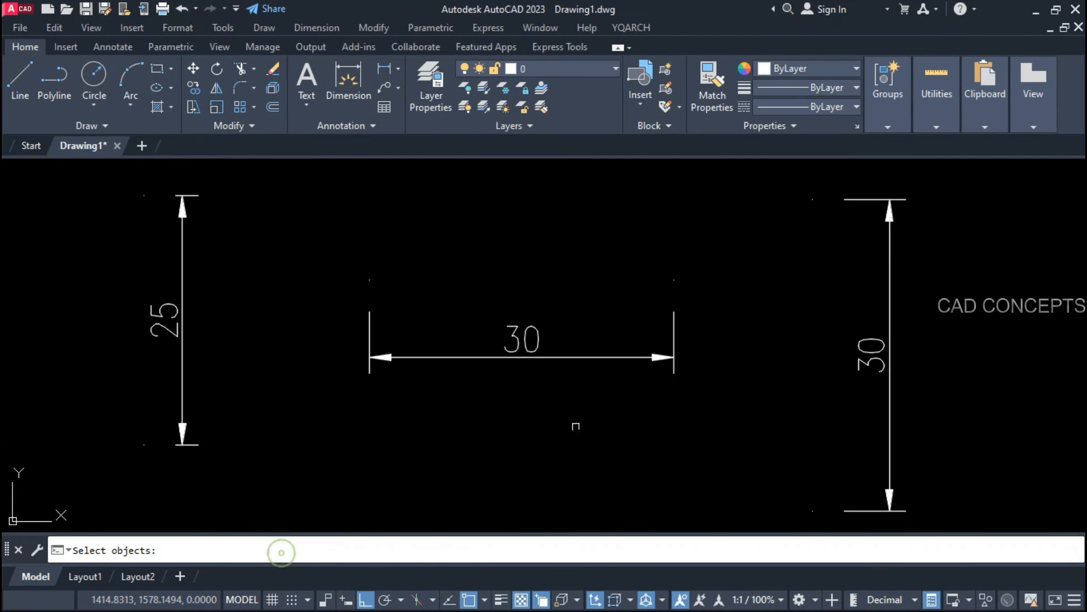
left_click(966, 291)
left_click(158, 399)
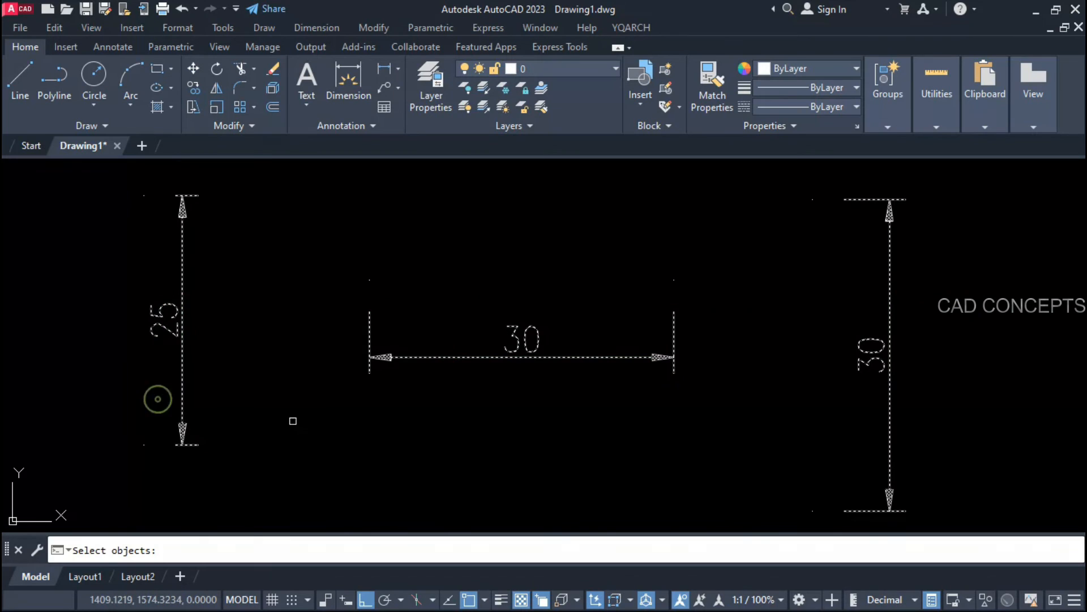
right_click(293, 421)
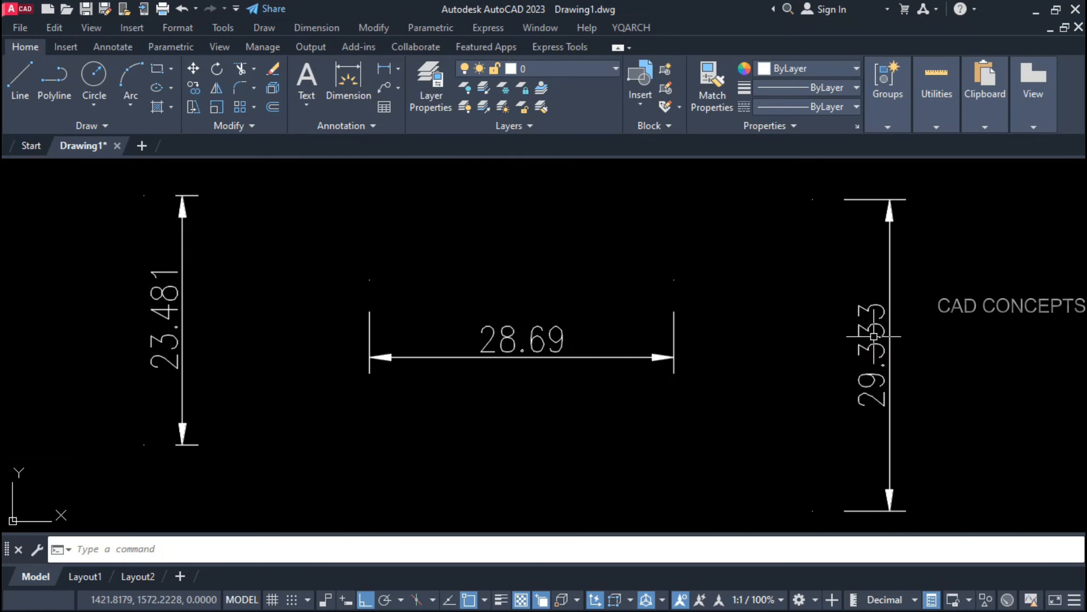
Step: Round the three dimensions to the nearest 10 so they read 20, 30 and 30
key("Return")
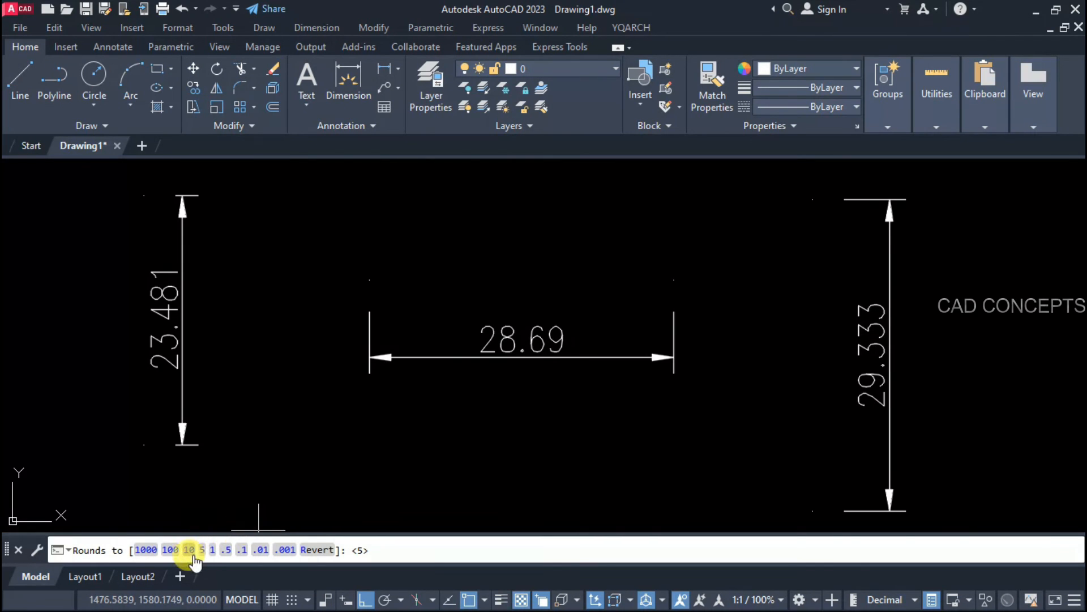
left_click(170, 549)
left_click(983, 253)
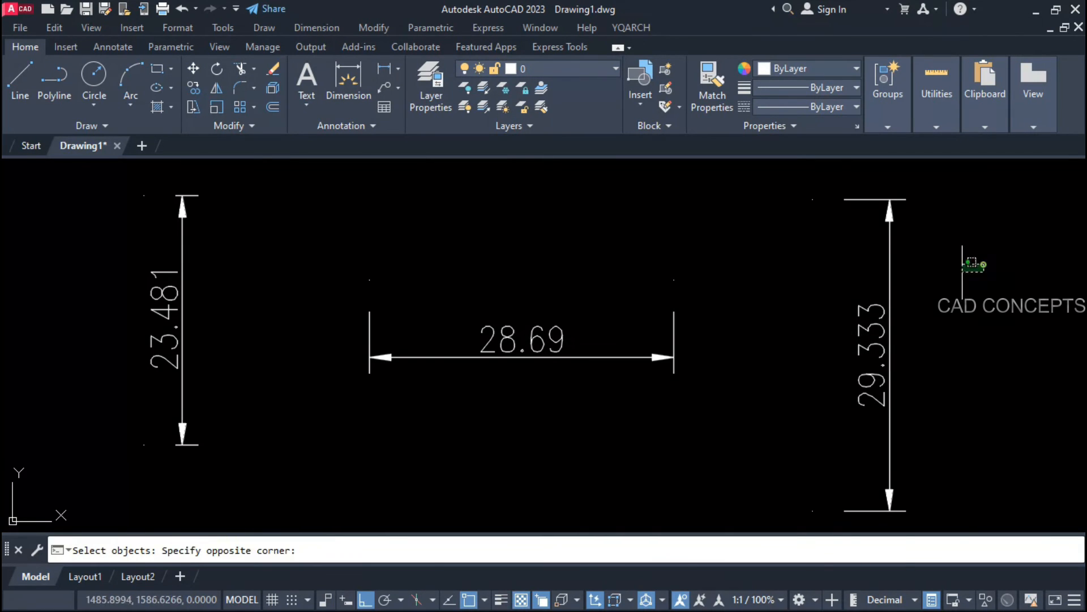
left_click(29, 444)
key("Return")
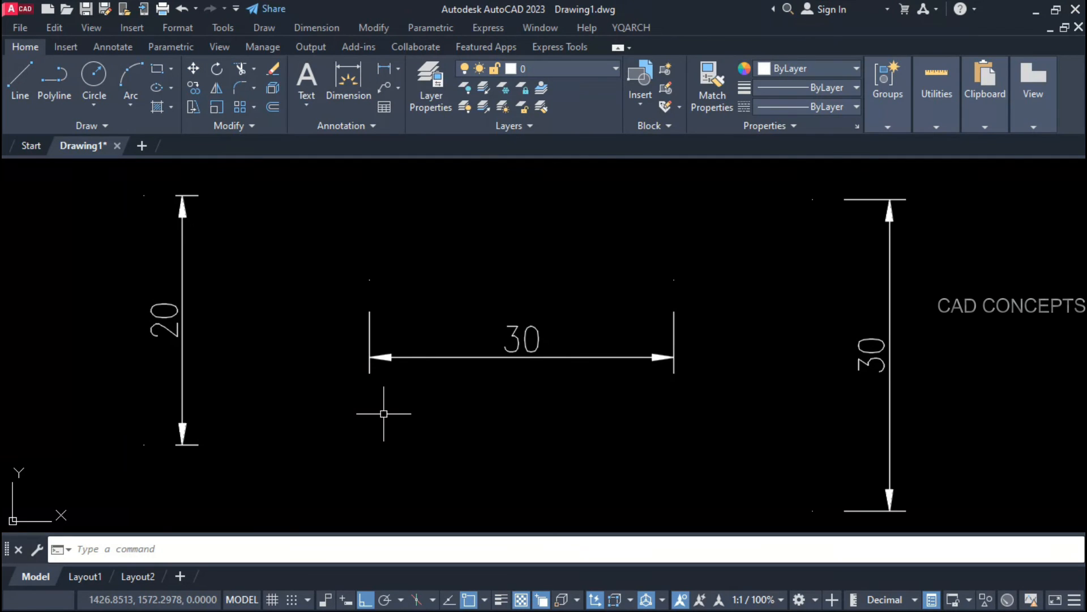
middle_click_drag(413, 417, 355, 417)
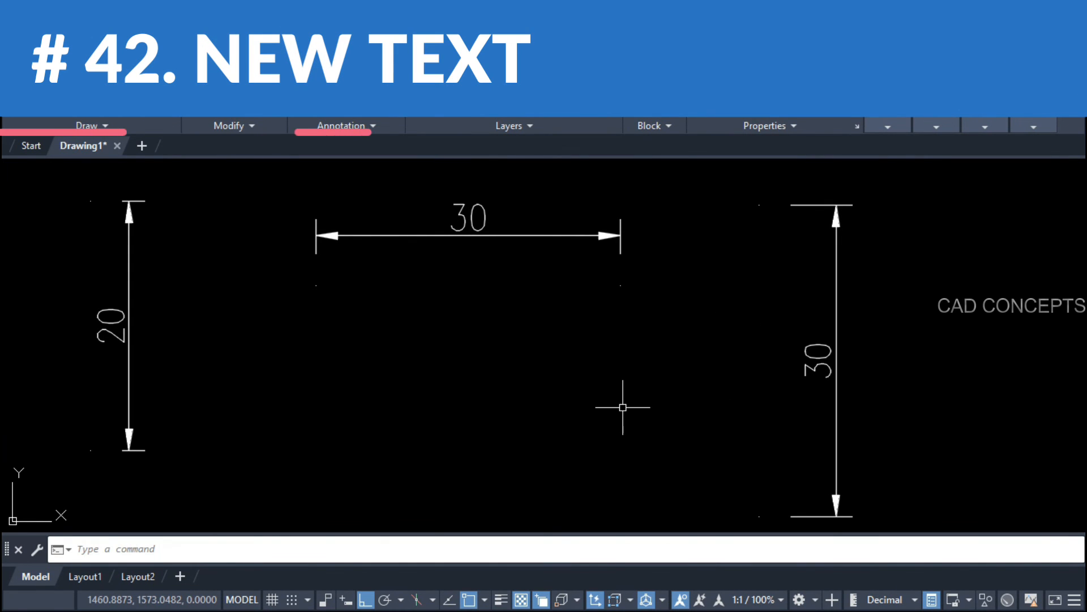
Step: Replace the top 30 dimension's text with D and the left 20 with CAD using DED
type("ded")
key("Return")
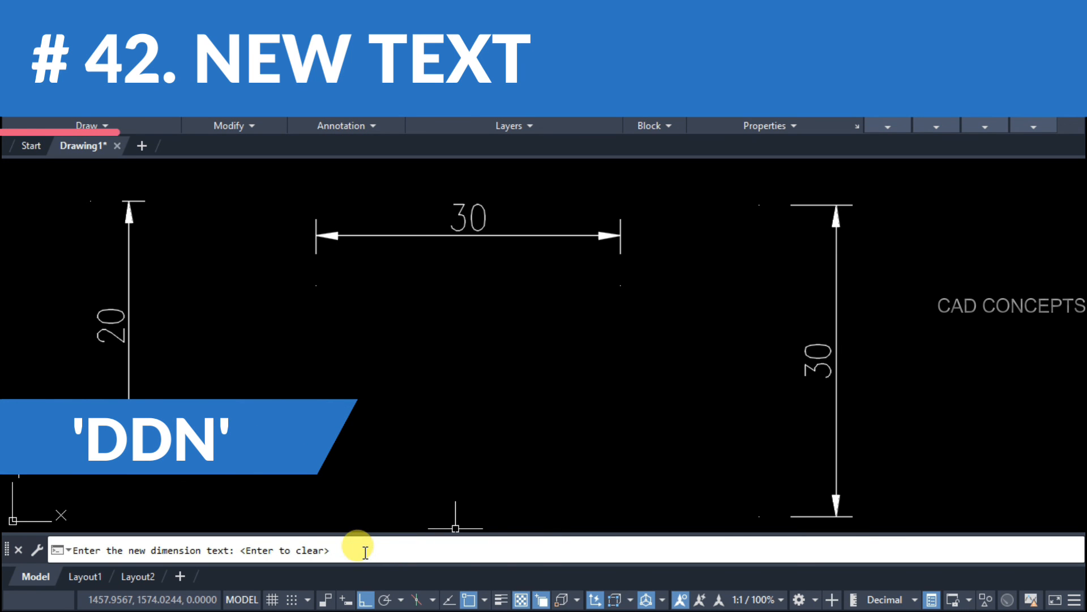
key("Return")
left_click(477, 236)
right_click(470, 301)
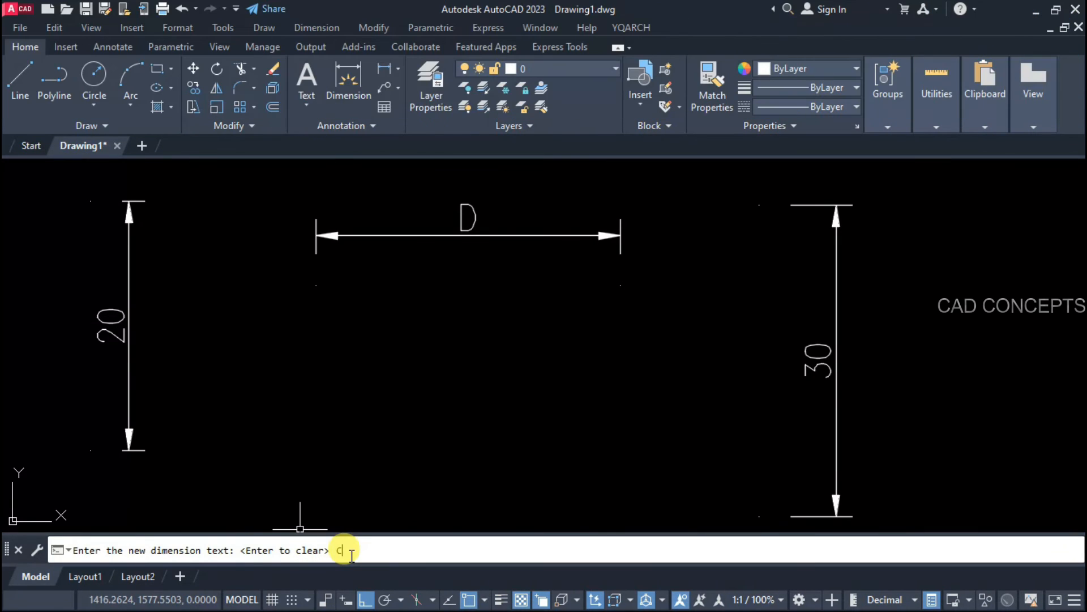
key("Return")
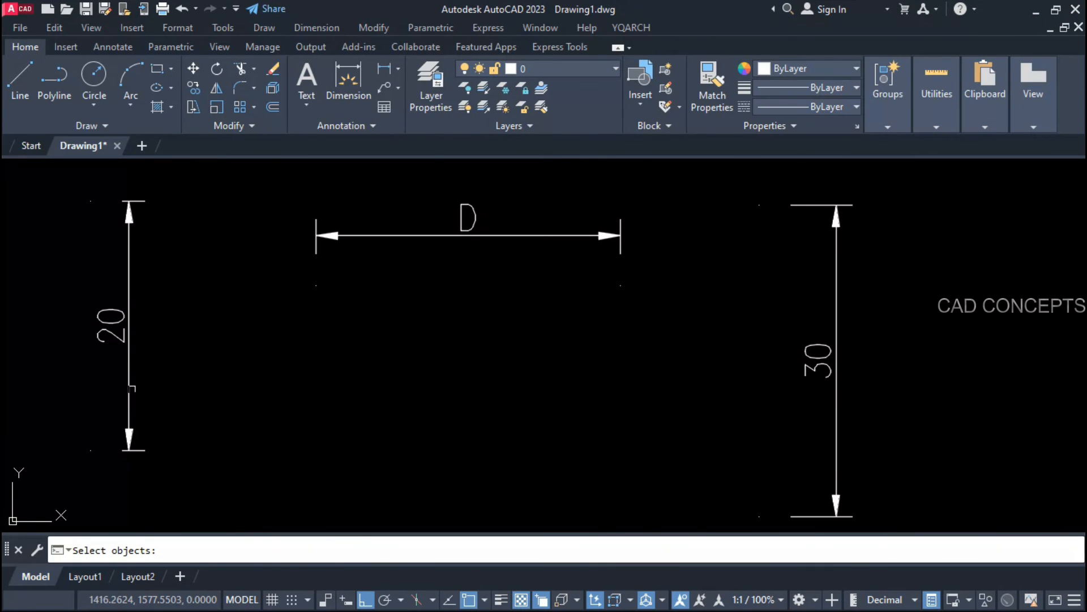
left_click(125, 336)
key("Return")
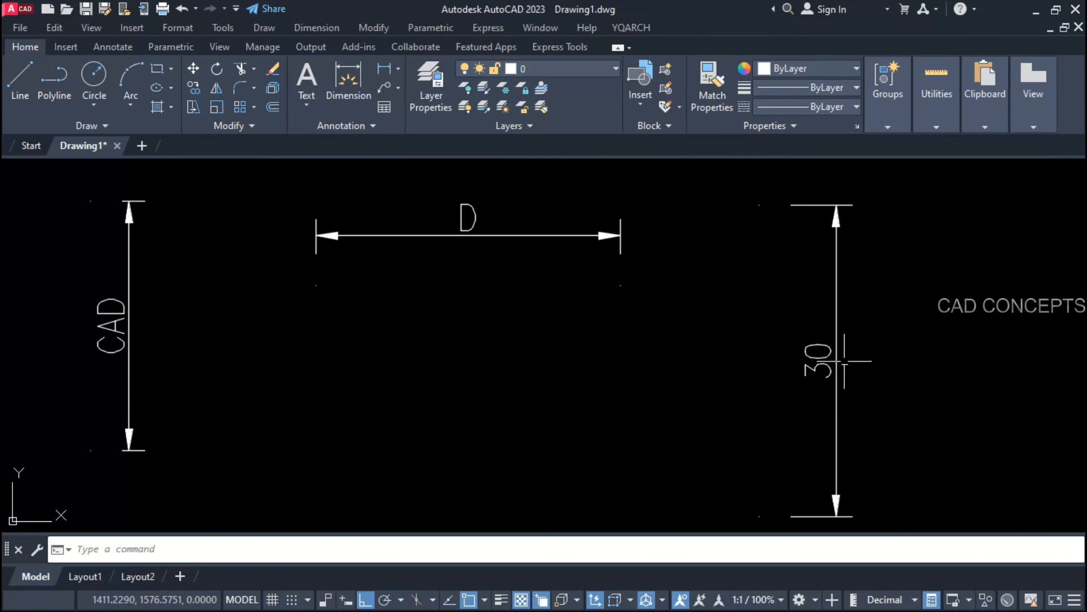
Step: Relabel the right 30 dimension as AUTOCAD
key("Return")
type("AU")
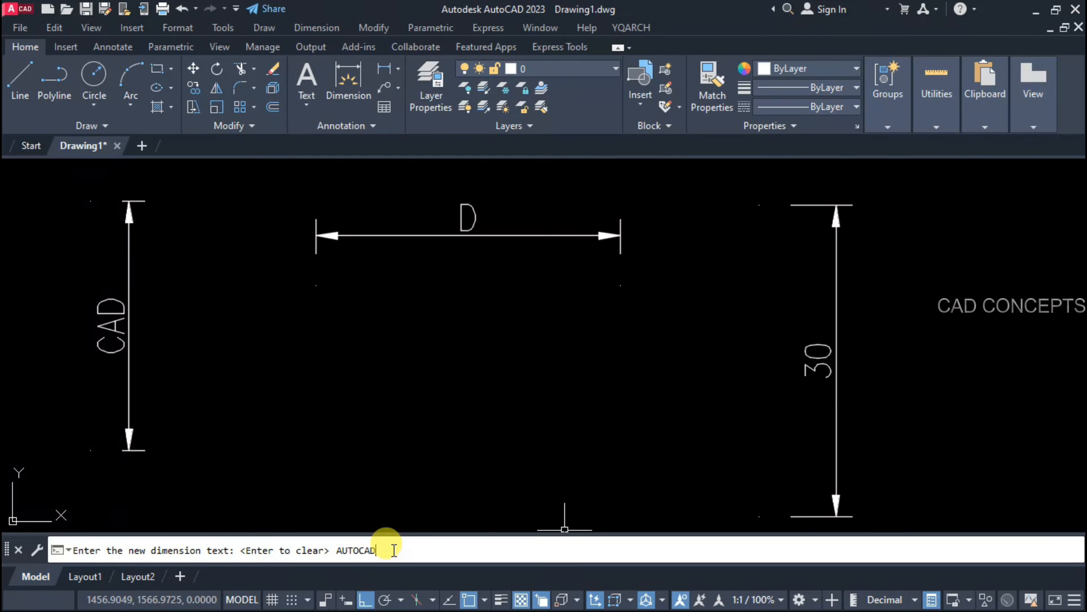
type("TOCAD")
key("Return")
left_click(813, 359)
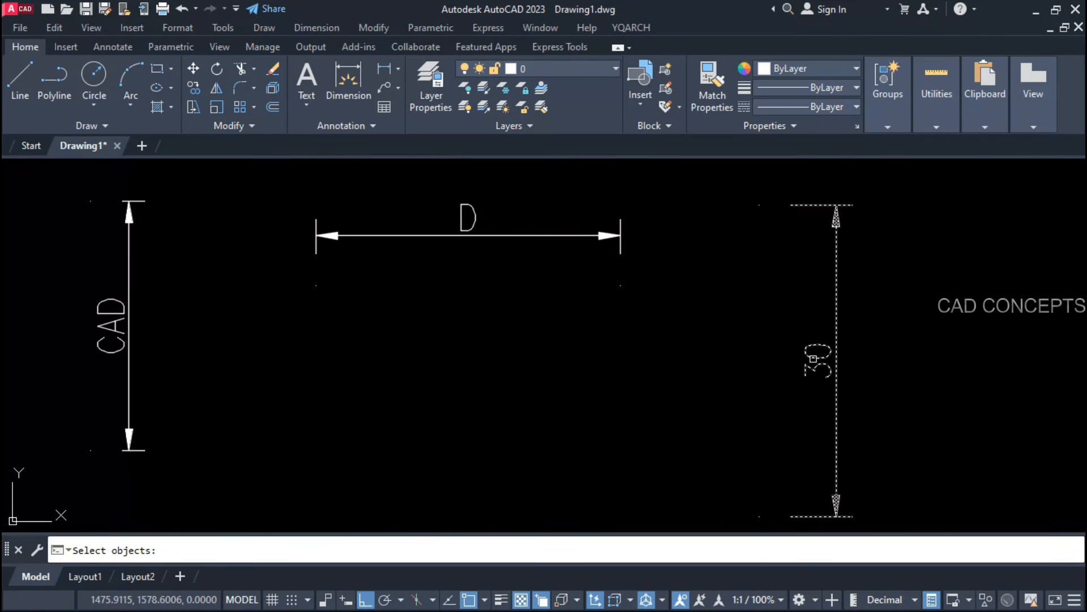
key("Return")
key("Return")
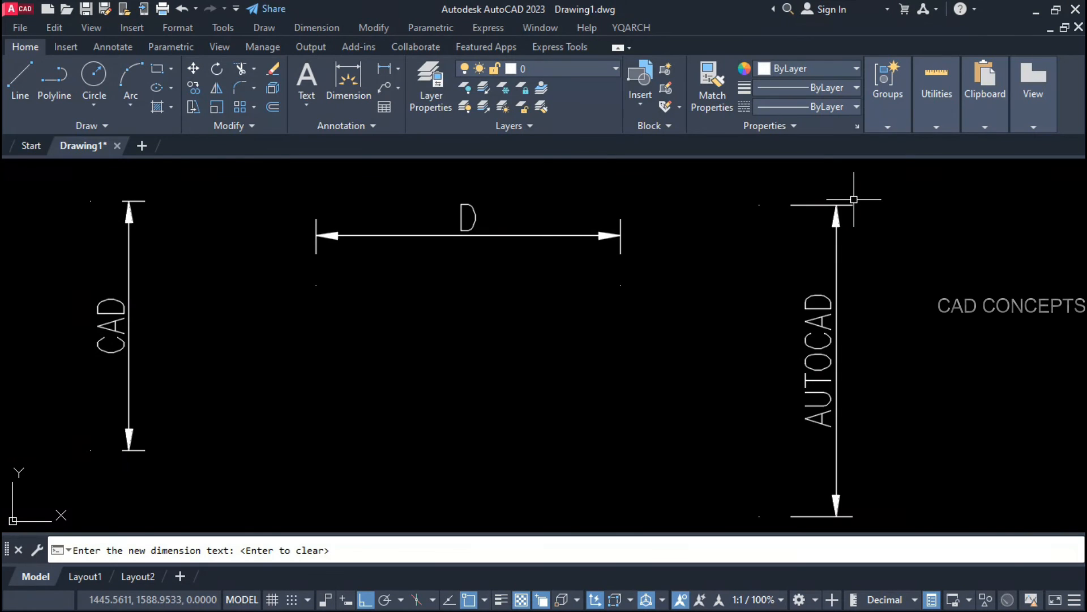
key("Return")
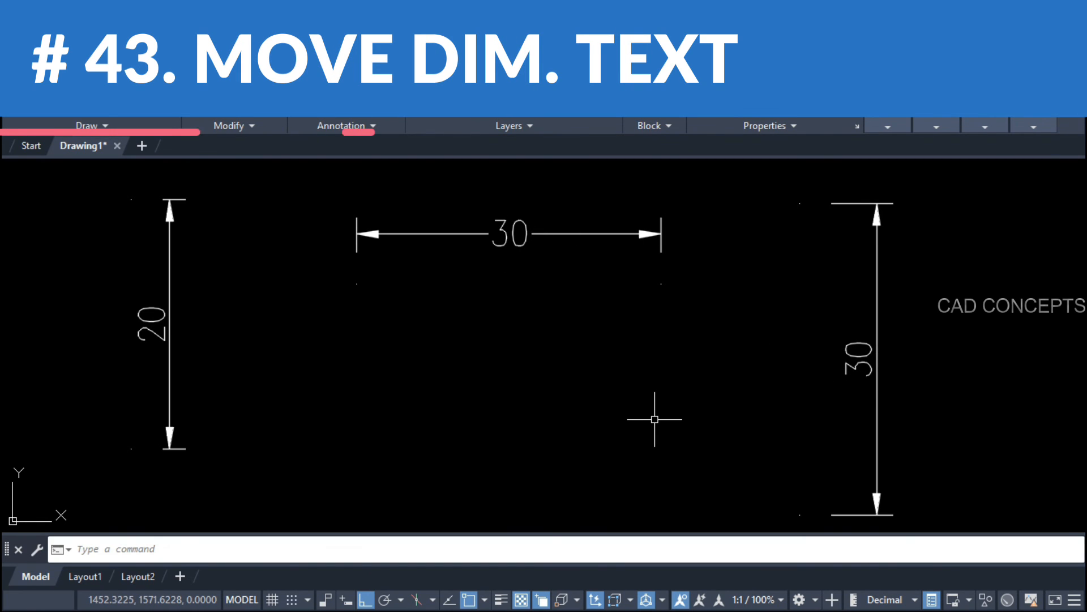
Step: Move the horizontal 30 text below its line and the left 20 text to its right with DDM
type("DDM")
key("Return")
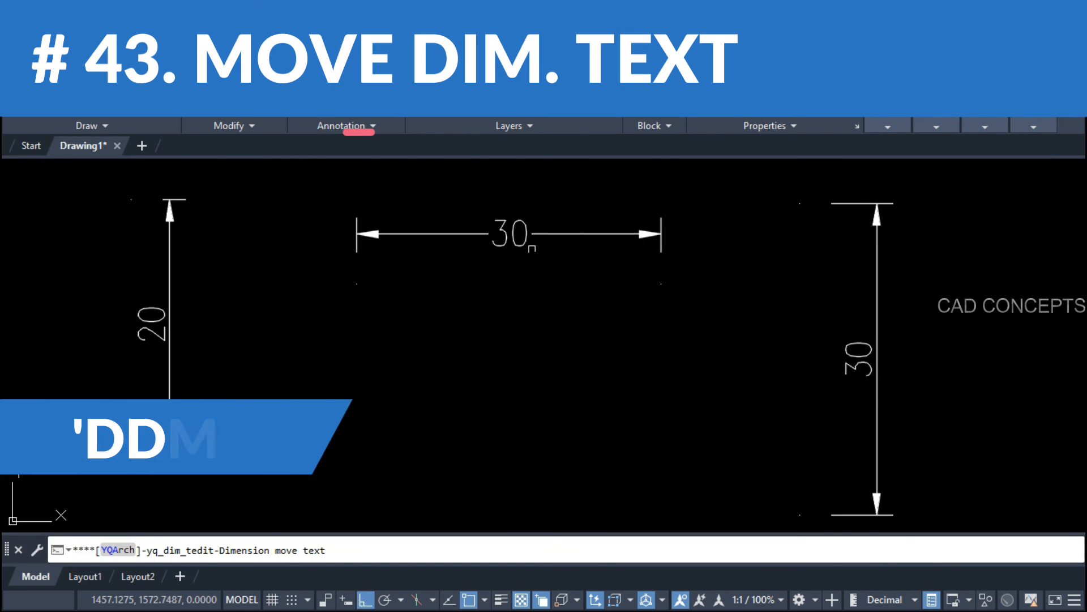
left_click(523, 242)
left_click(476, 344)
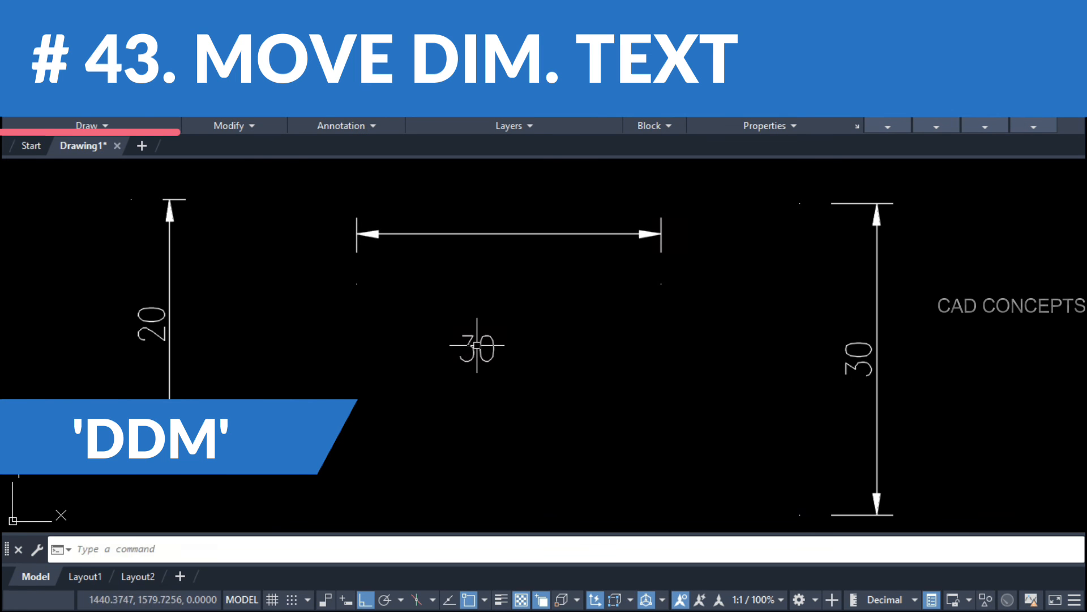
left_click(477, 344)
key("Escape")
left_click(168, 333)
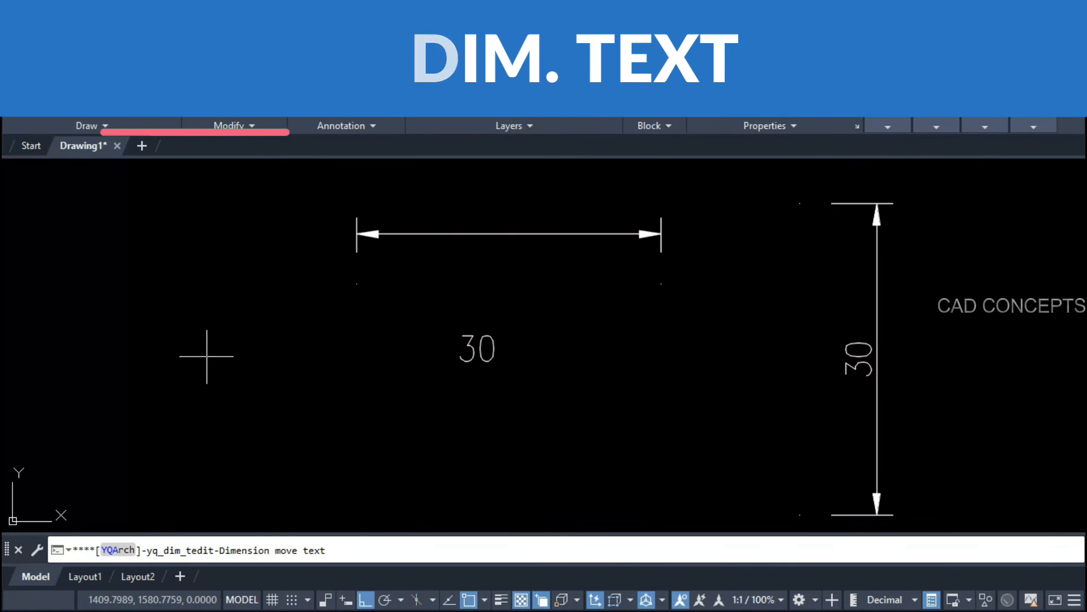
left_click(231, 357)
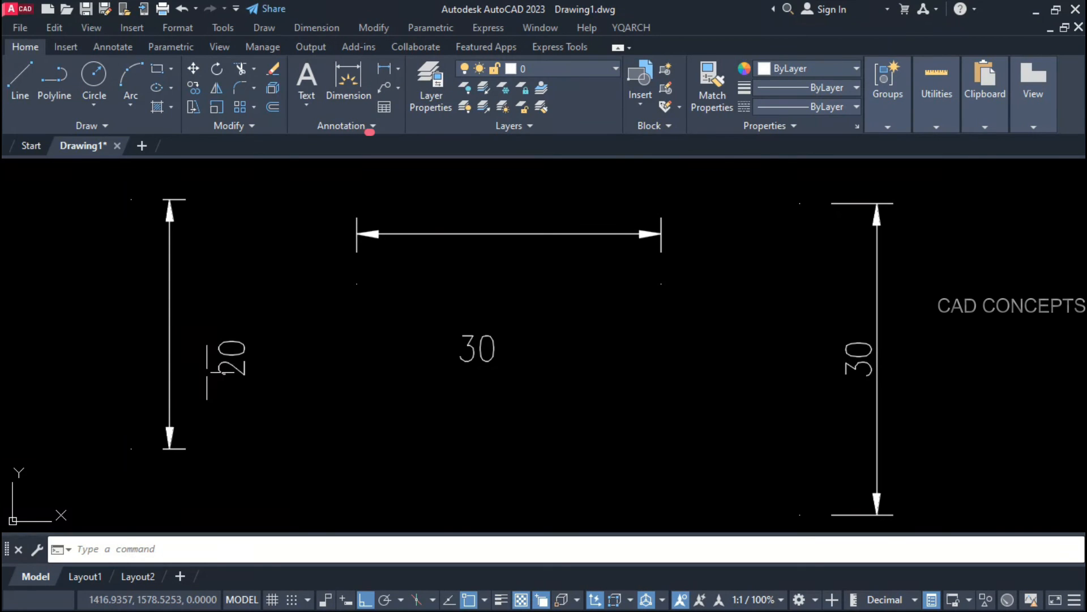
Step: Place the right 30, horizontal 30 and left 20 texts back on their dimension lines
key("space")
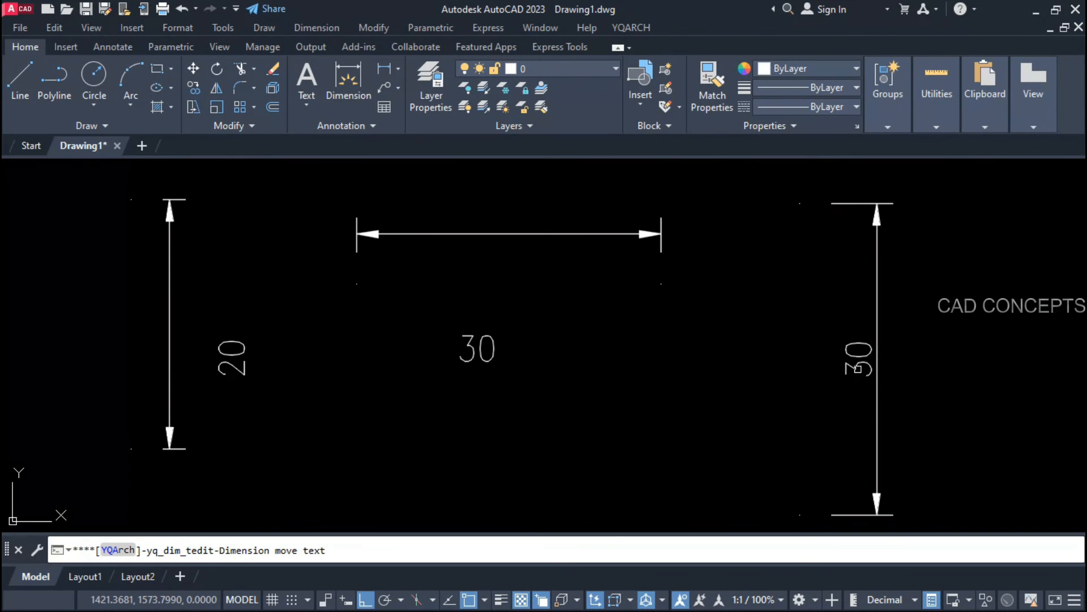
left_click(858, 368)
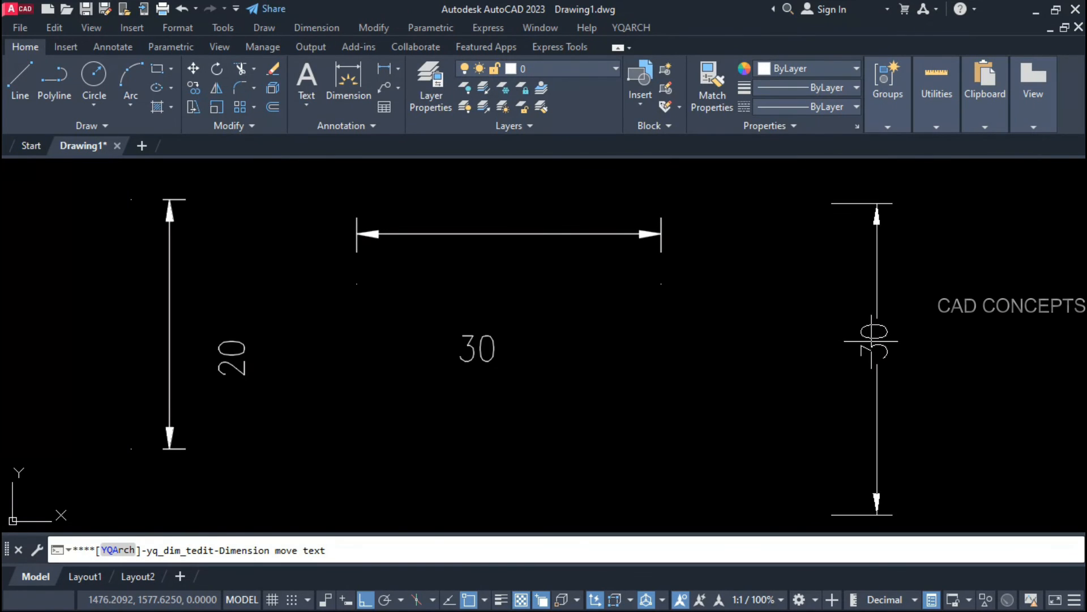
left_click(871, 341)
left_click(510, 235)
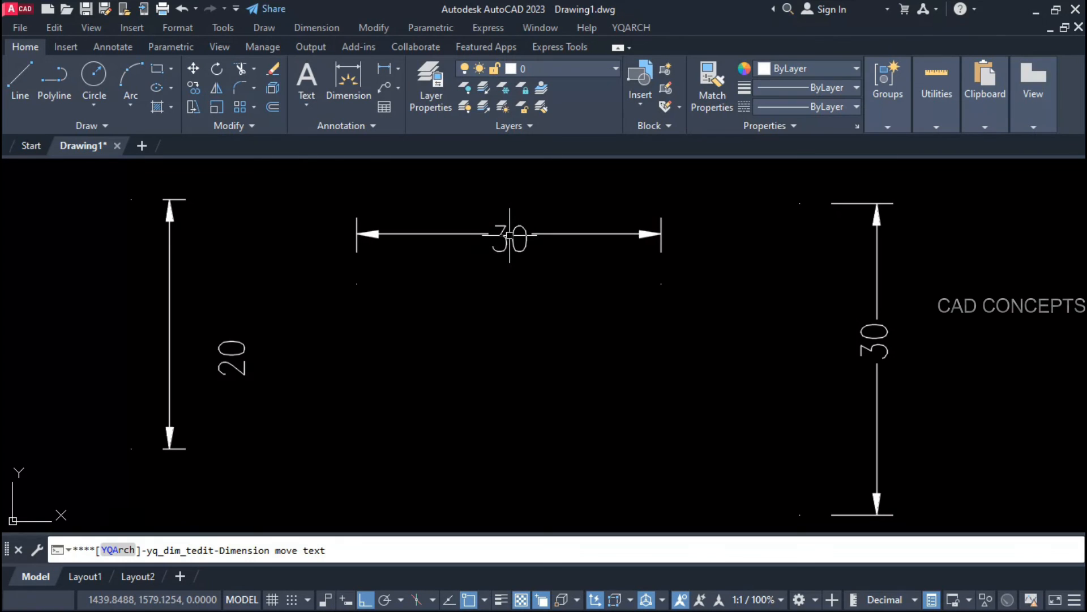
key("space")
left_click(241, 365)
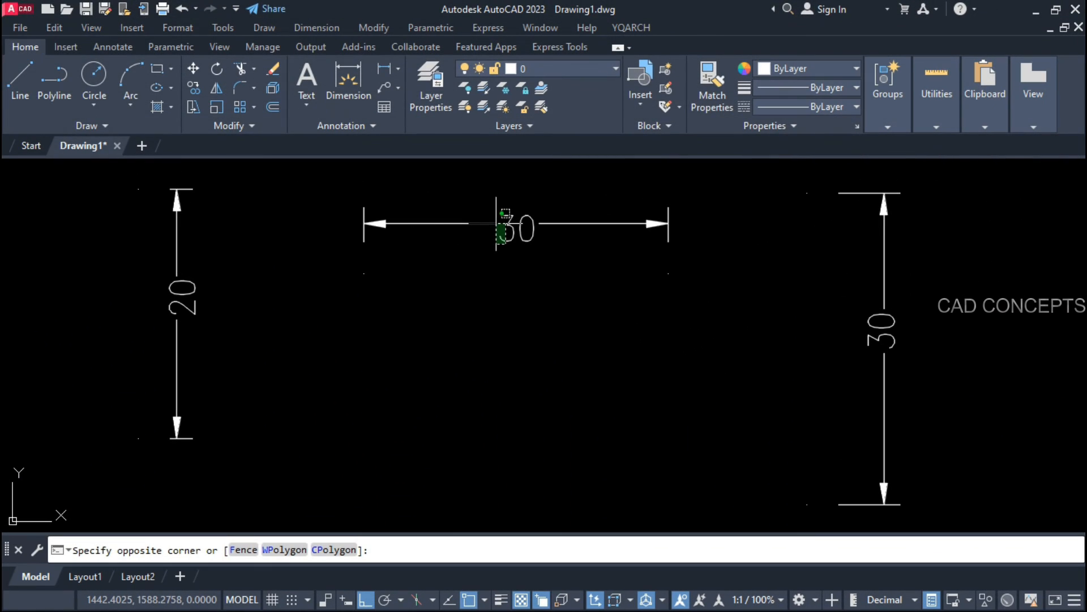
left_click(497, 226)
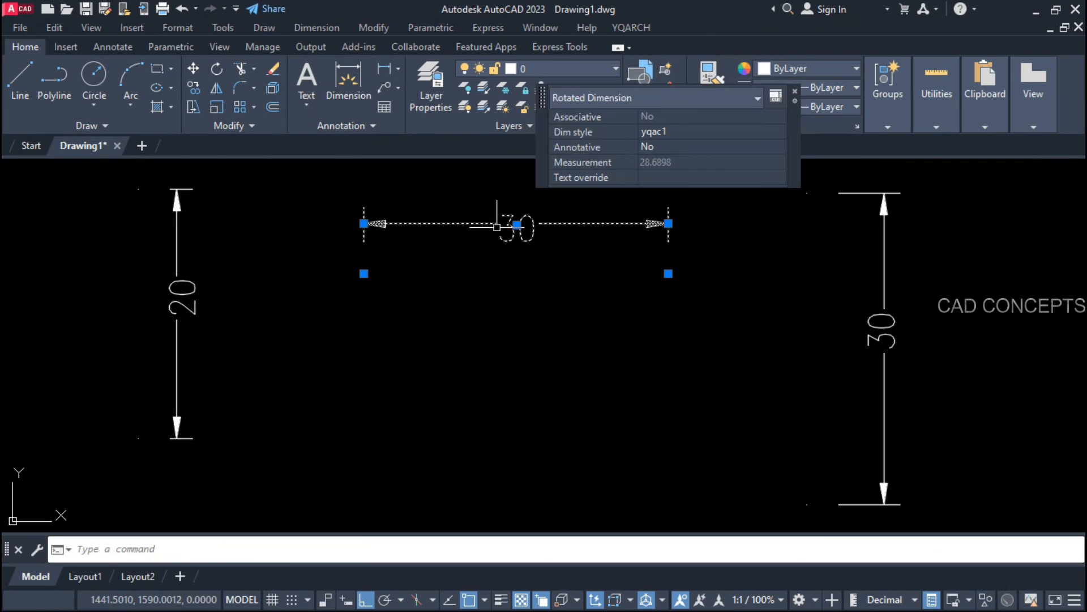
left_click(516, 224)
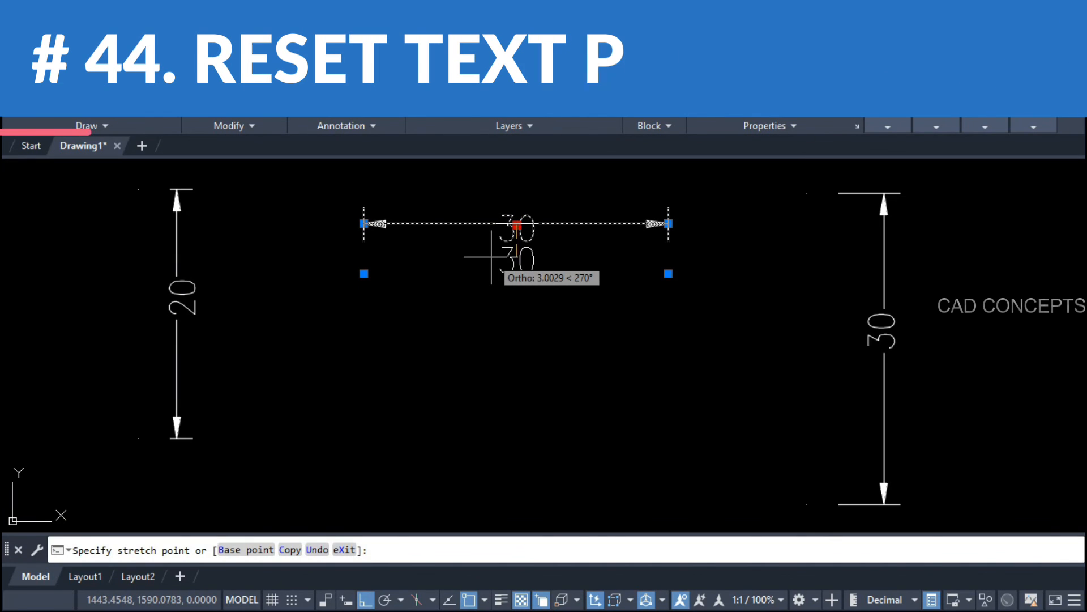
Step: Select and deselect the left 20, horizontal 30 and vertical 30 dimensions in turn
key("Escape")
left_click(193, 318)
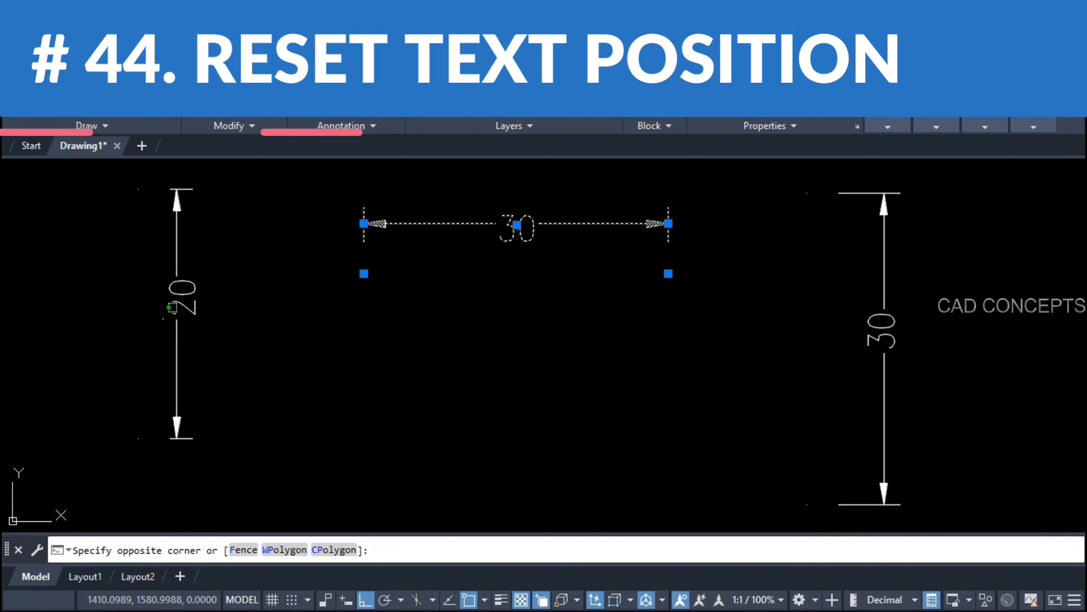
left_click(172, 301)
key("Escape")
left_click(505, 246)
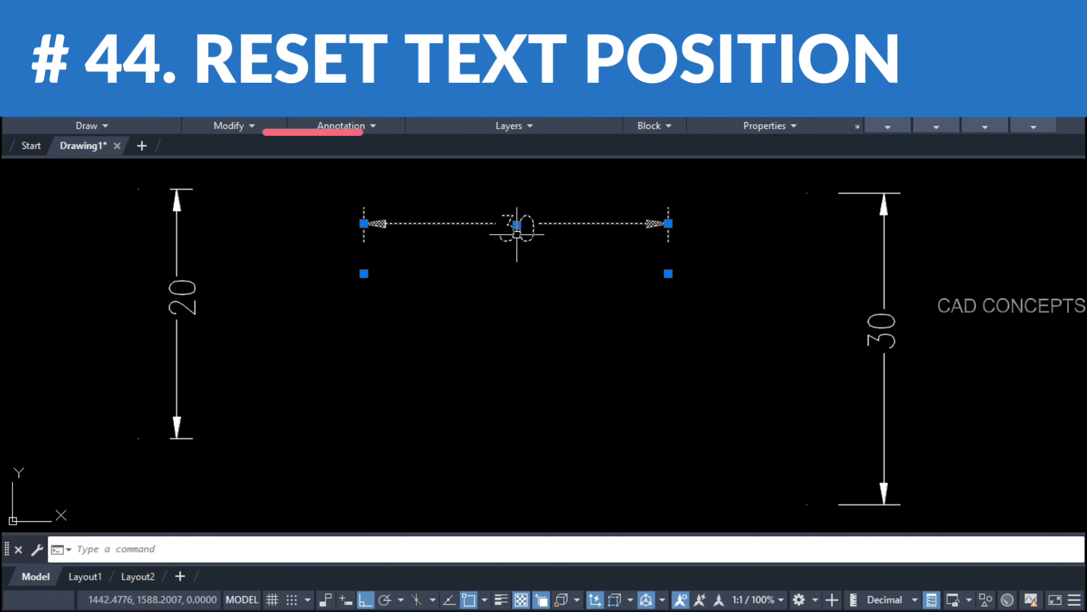
key("Escape")
left_click(875, 323)
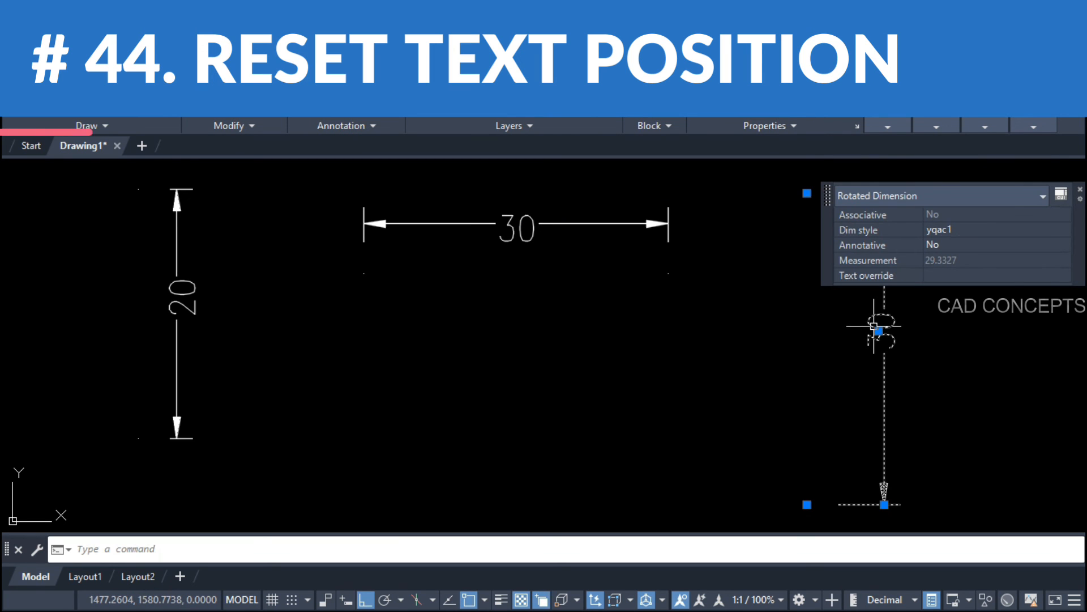
key("Escape")
Step: Move all dimension texts above their lines with DDH, then undo it
type("ddh")
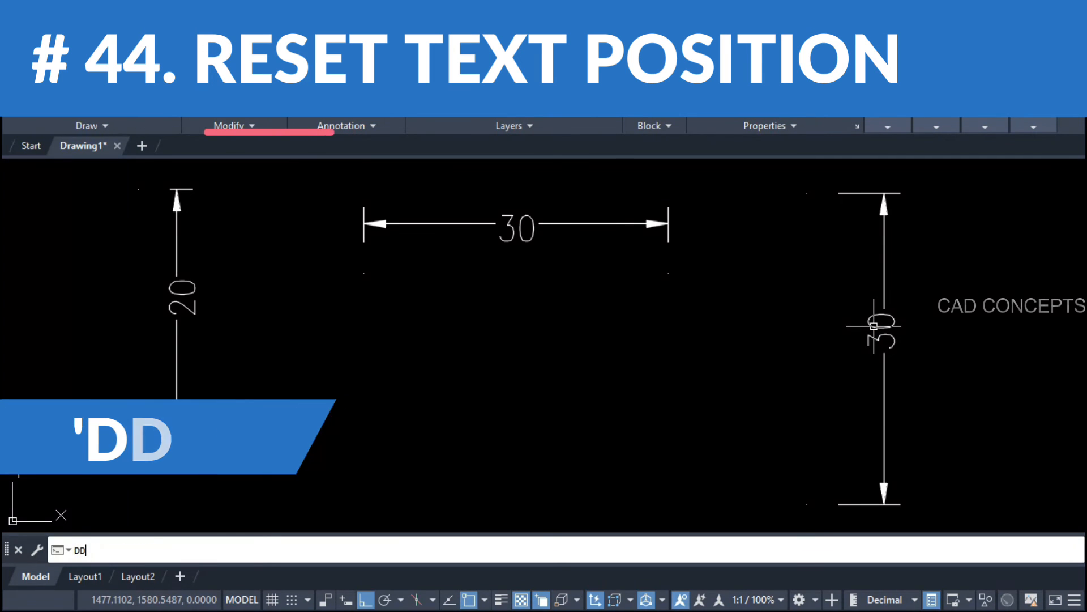
key("Return")
key("Escape")
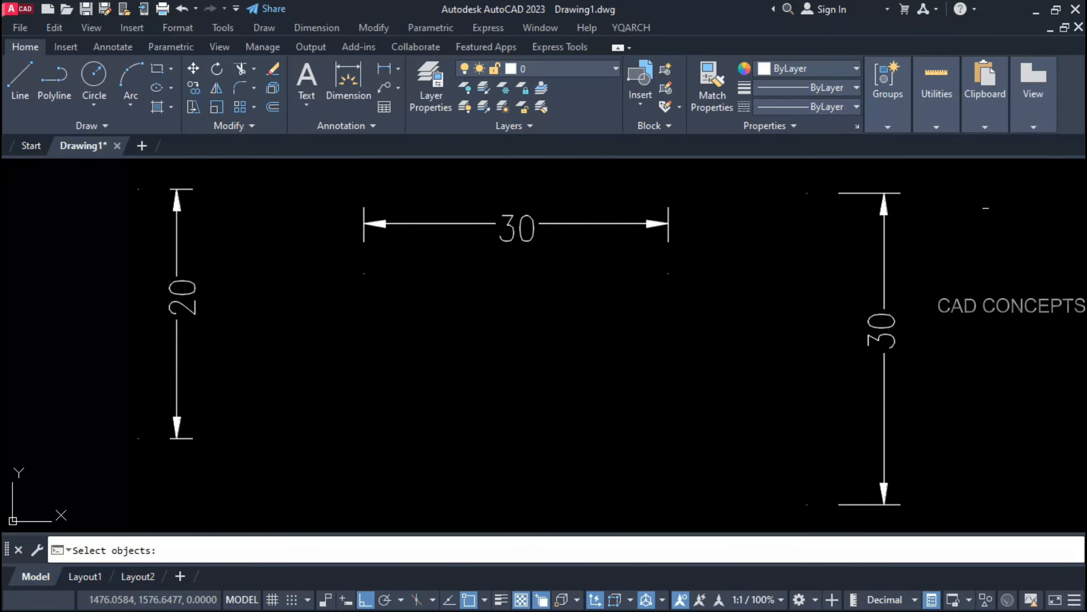
key("Return")
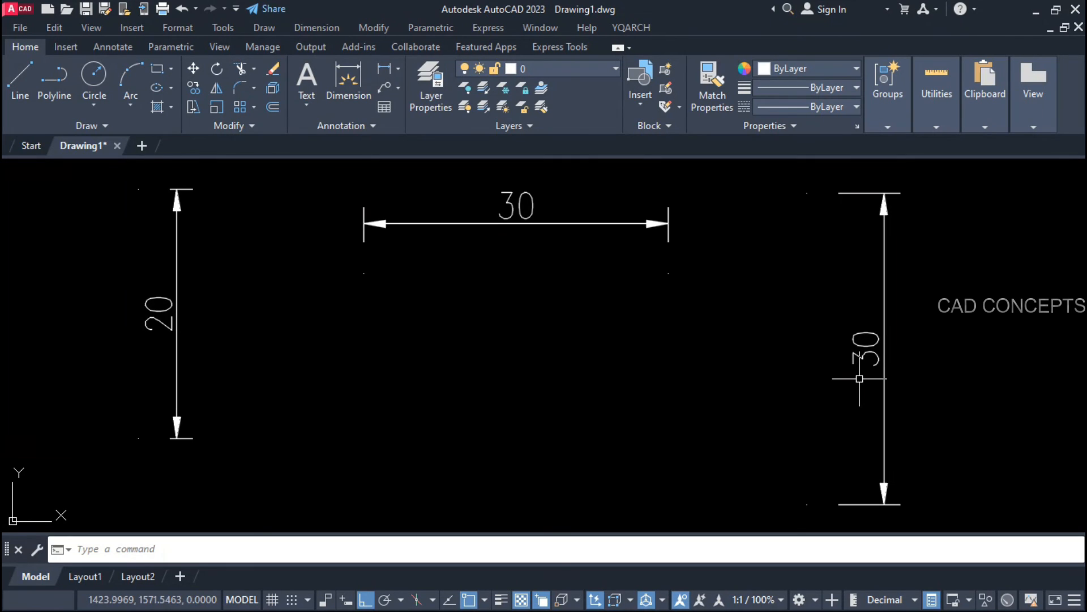
key("ctrl+z")
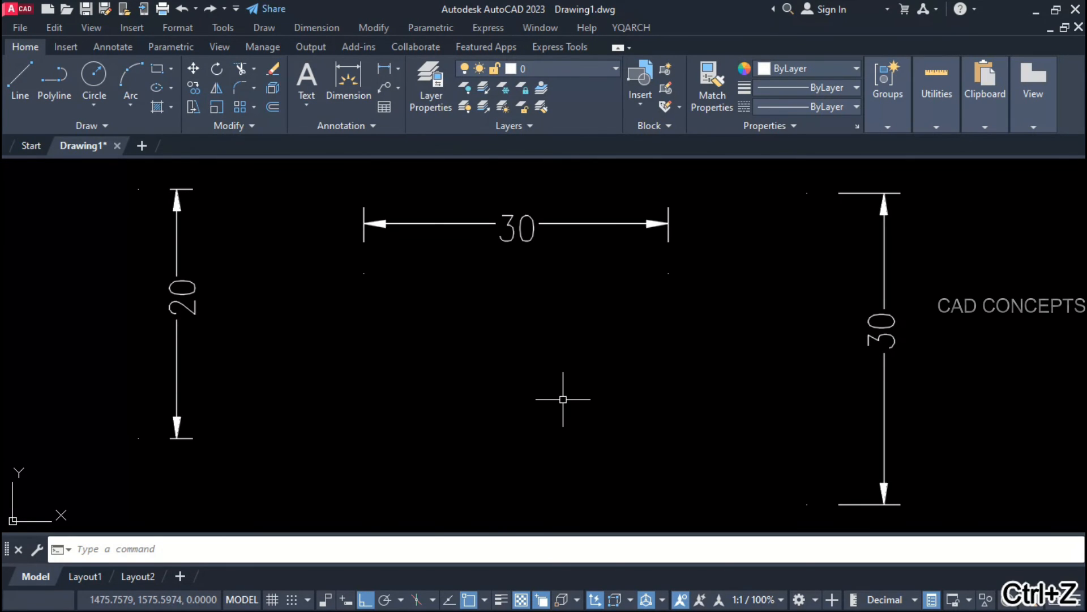
Step: Reset the text position of all three dimensions selected with a window
key("Return")
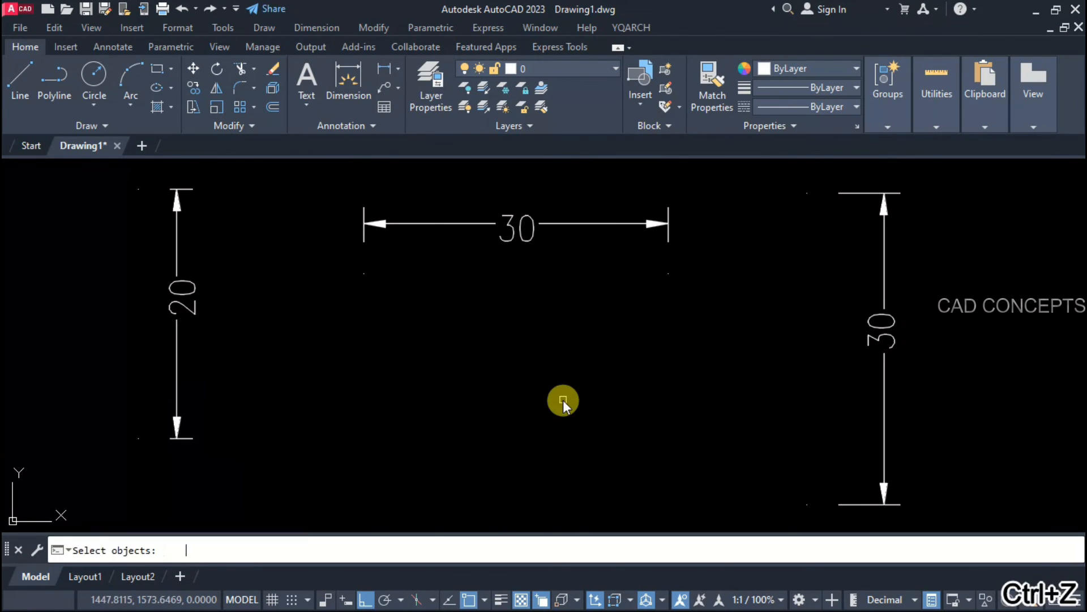
left_click(897, 172)
left_click(136, 405)
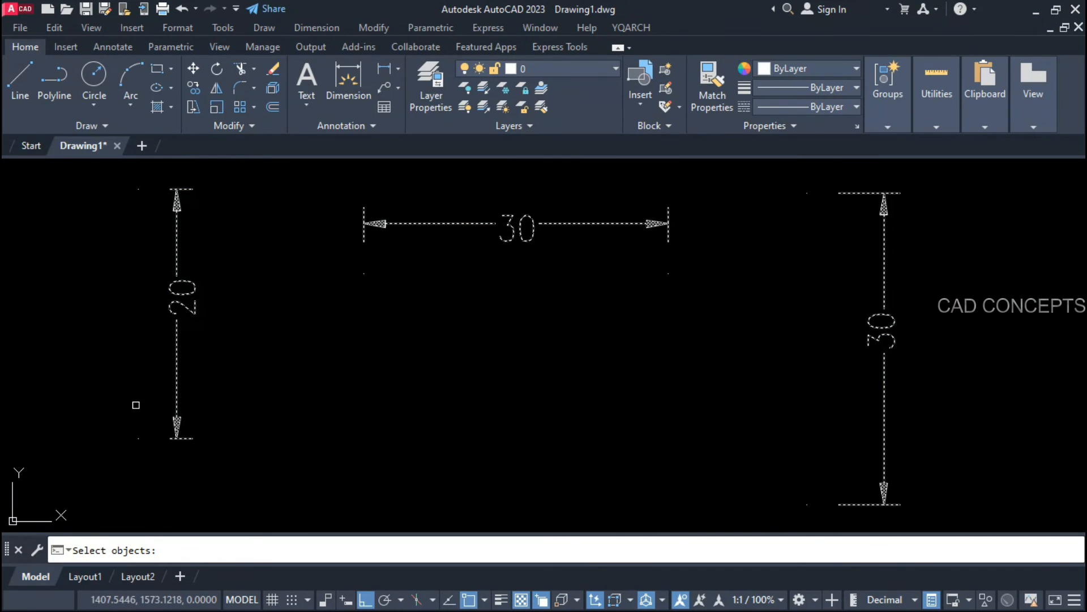
key("Return")
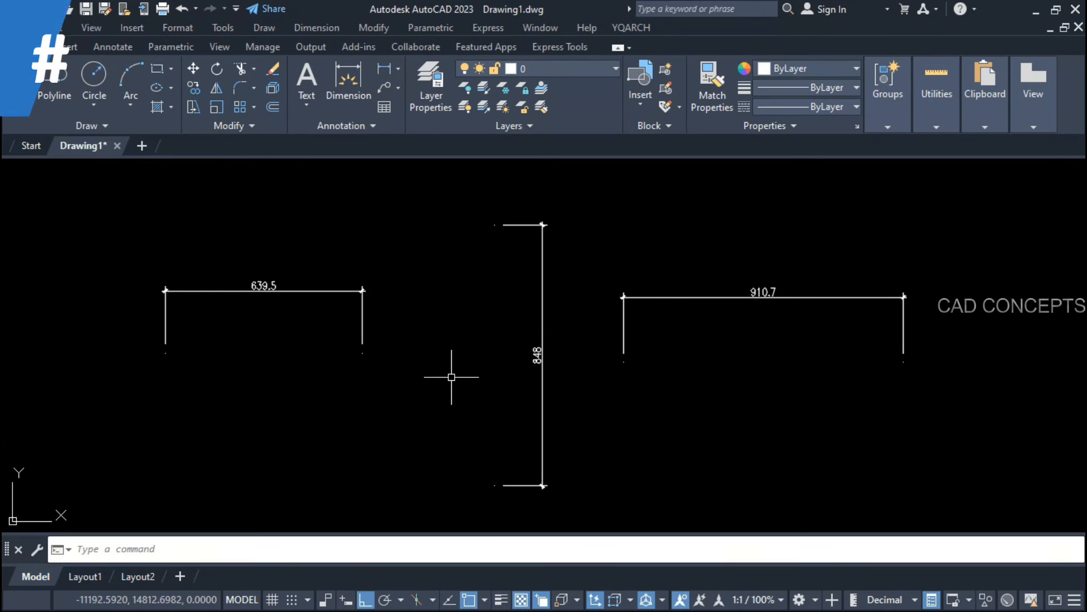
Step: Apply a 1:20 drawing scale to the 639.5, 848 and 910.7 dimensions
left_click(452, 380)
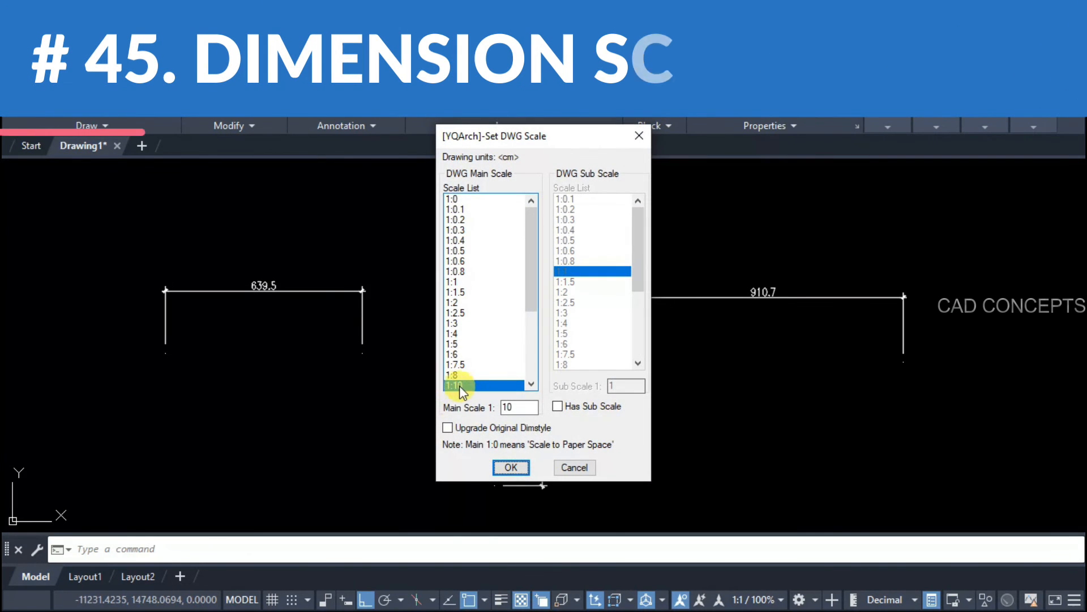
left_click_drag(528, 315, 532, 338)
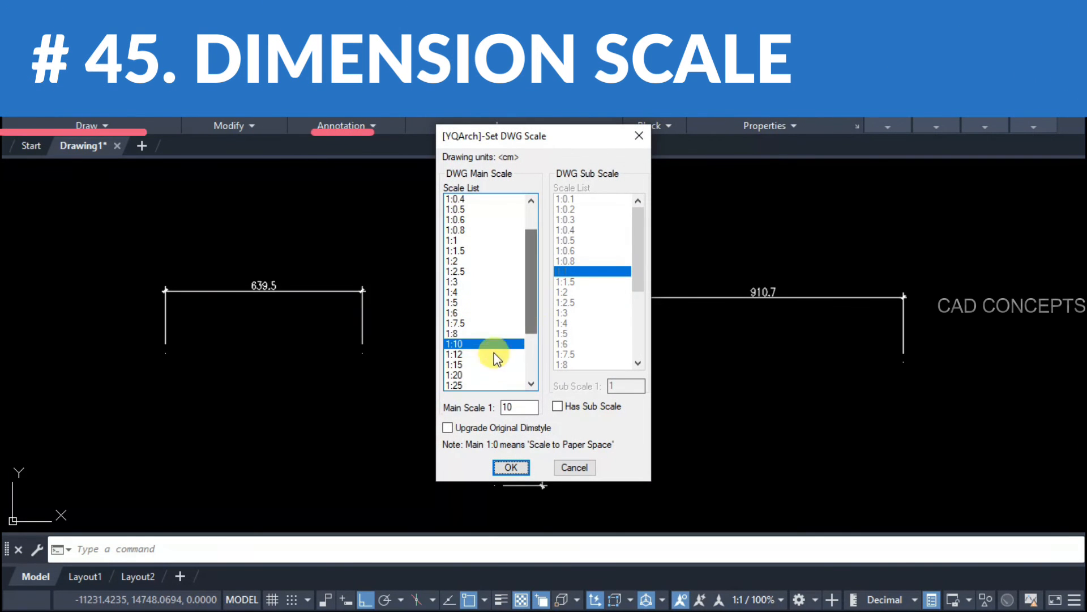
left_click(504, 467)
left_click(785, 235)
left_click(144, 483)
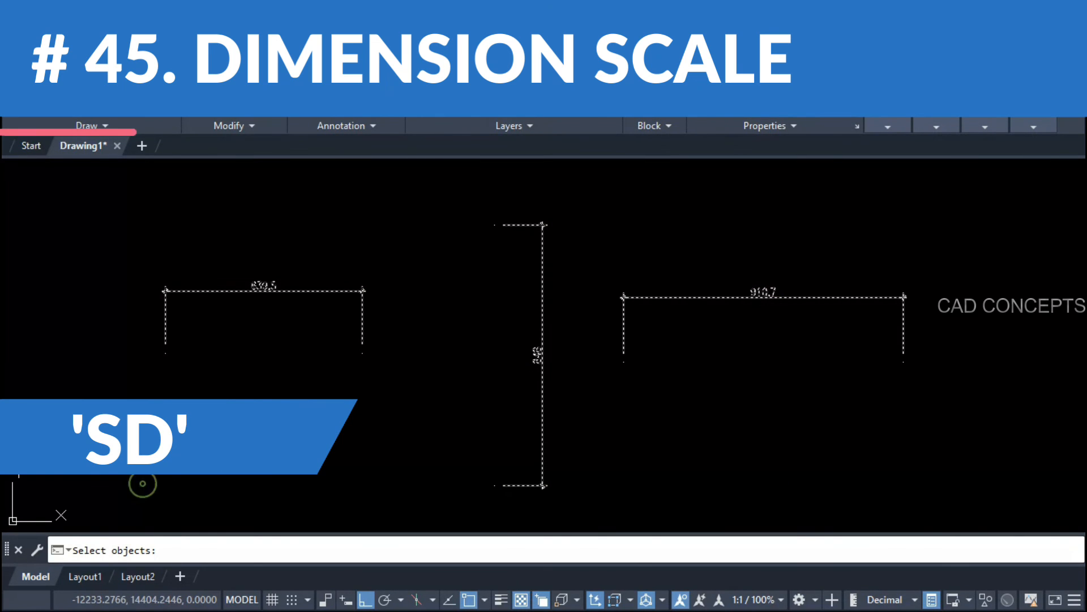
key("Return")
key("Return")
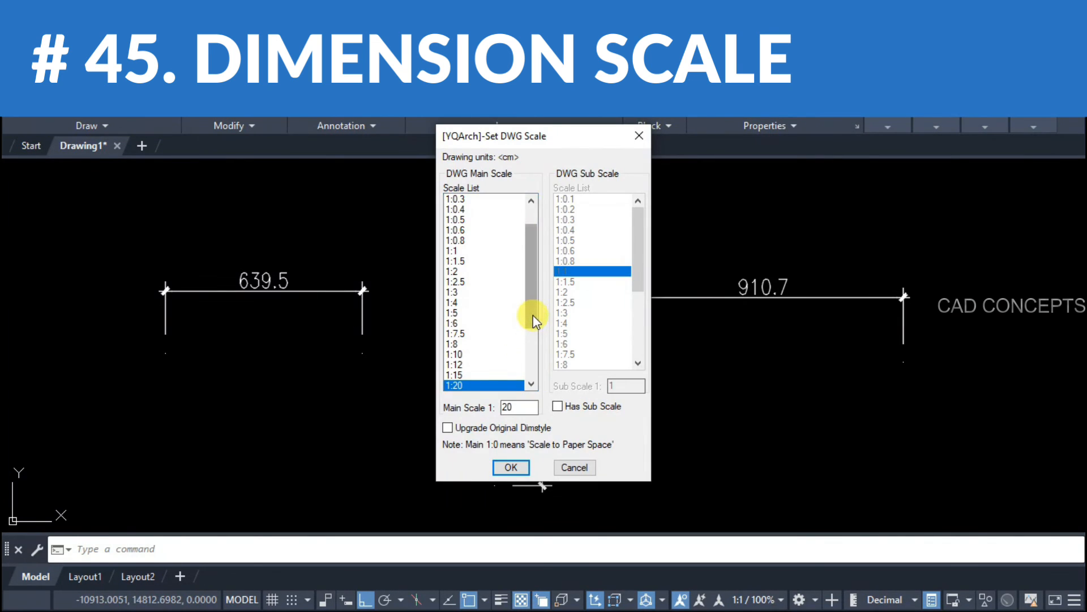
Step: Rescale the same three dimensions to a 1:50 drawing scale
scroll(536, 322, "down", 4)
left_click(455, 385)
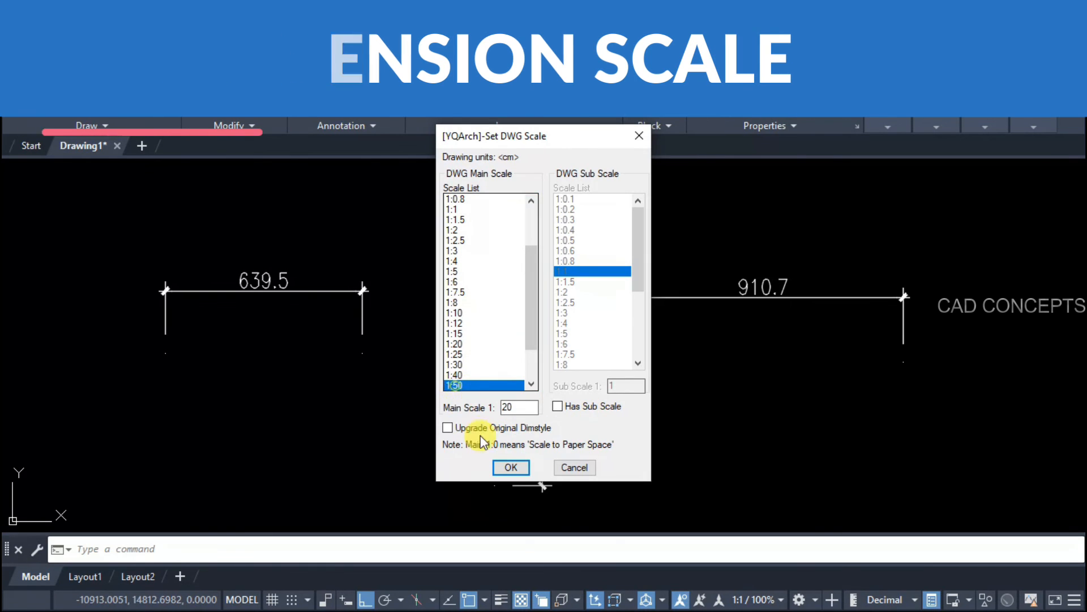
left_click(498, 467)
left_click(776, 226)
left_click(213, 439)
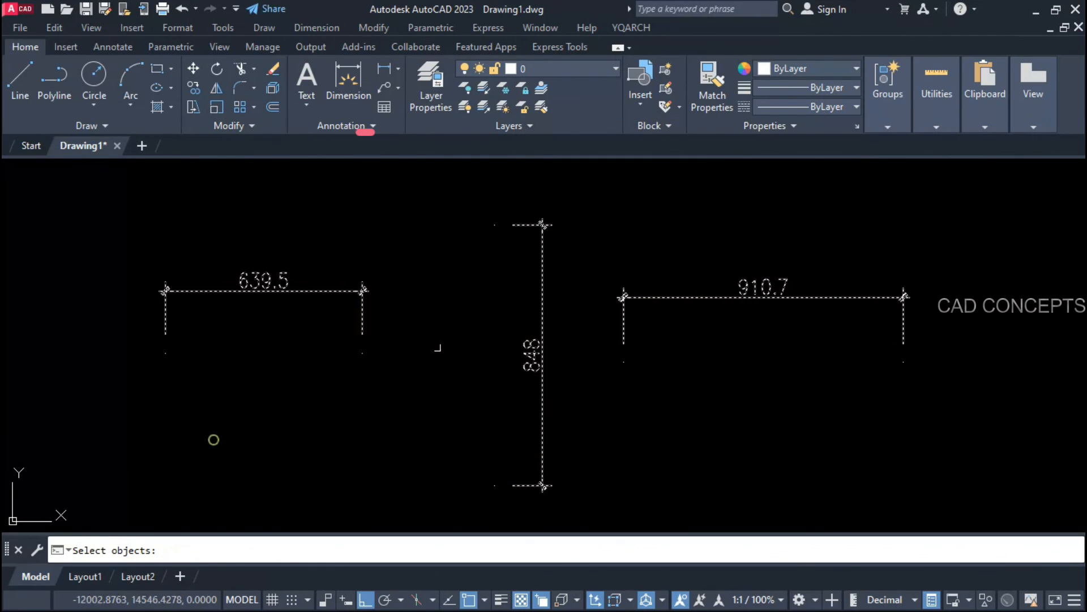
key("Return")
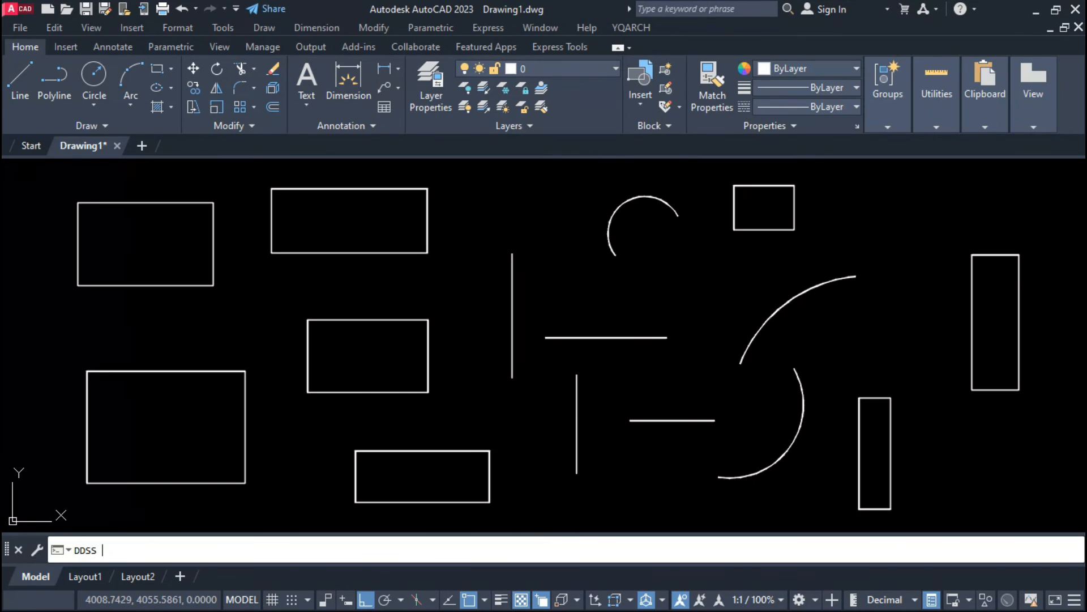
Step: Auto-dimension every side of all the rectangles, lines and arcs with default settings
key("Return")
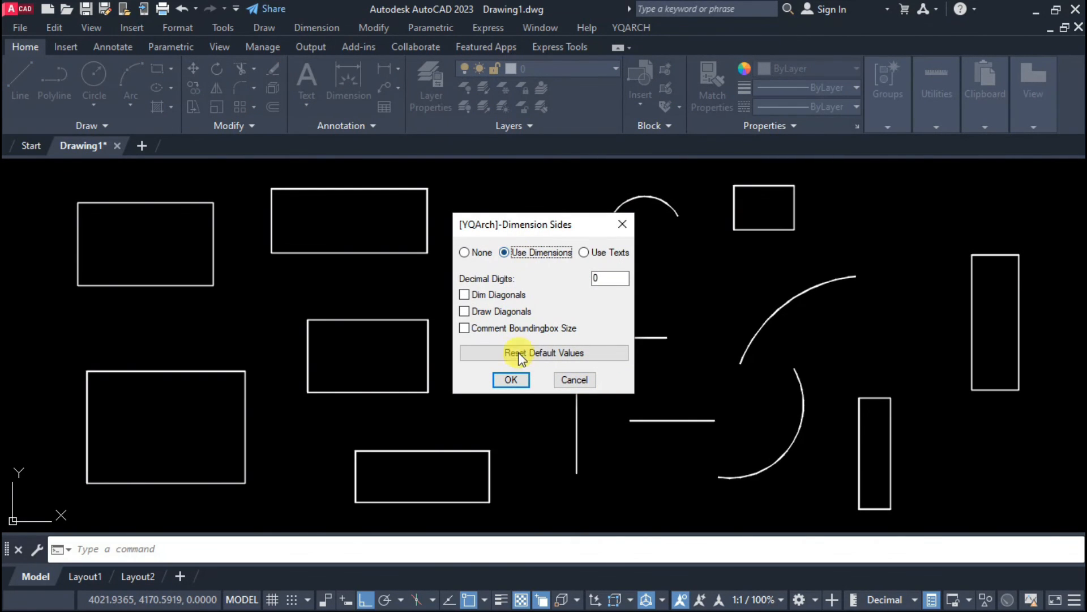
left_click(511, 380)
left_click(1000, 172)
left_click(87, 517)
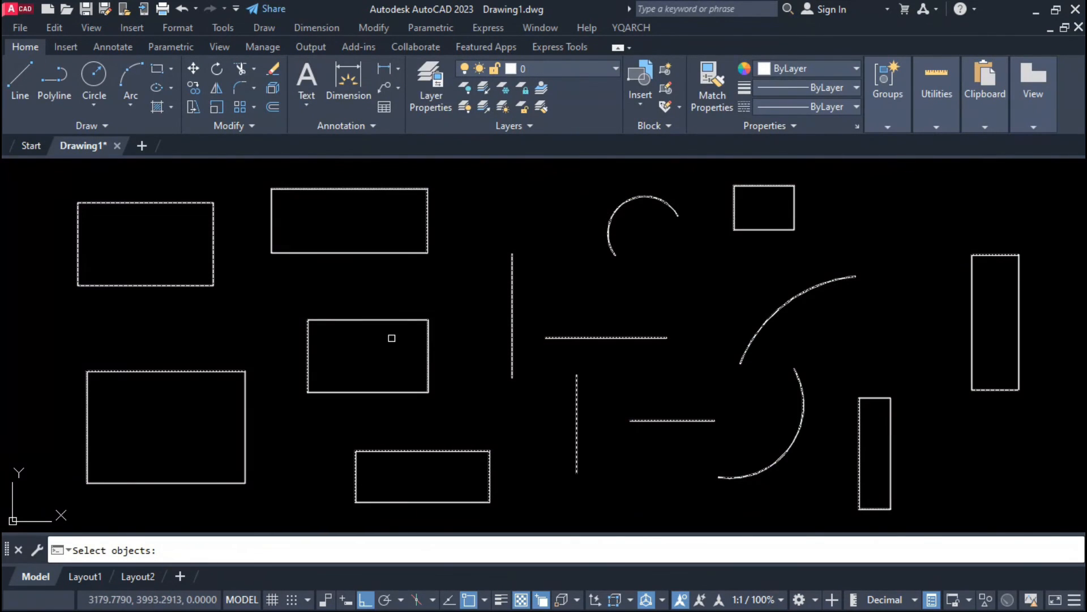
key("Return")
Step: Undo the side dimensions and restart the side dimensioning command
key("ctrl+z")
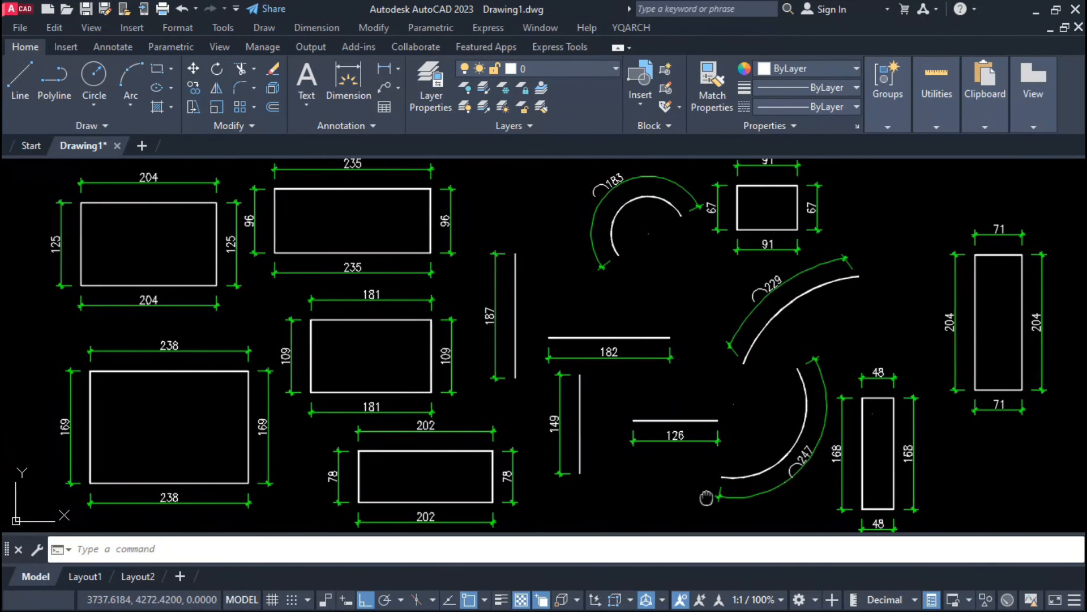
type("DDSS")
key("Return")
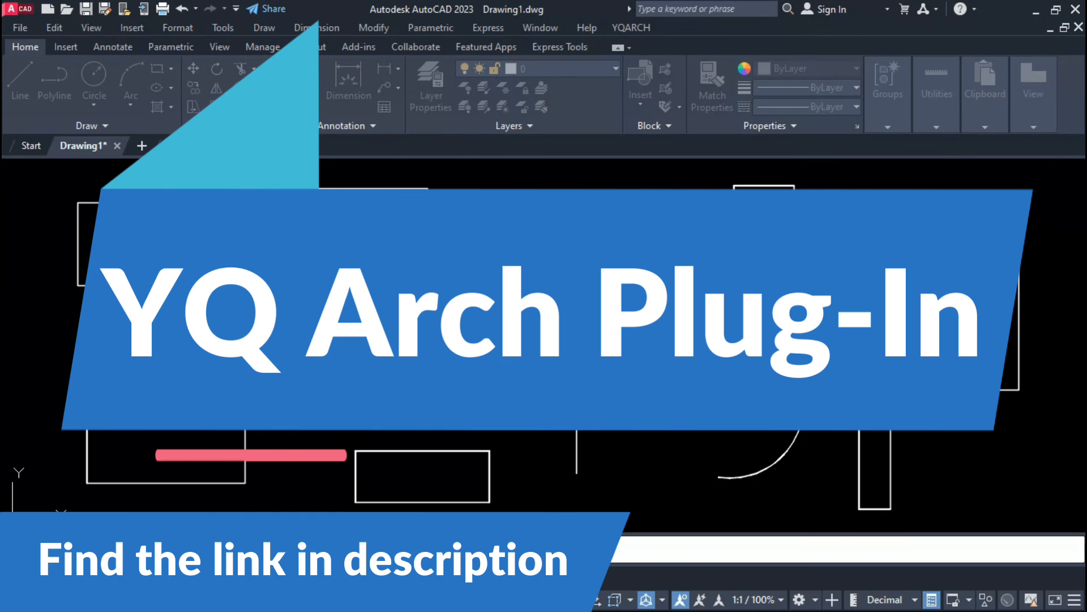
Step: Label all shapes' sides with sizes, then dimension the top room and two more floor-plan rooms
left_click(997, 182)
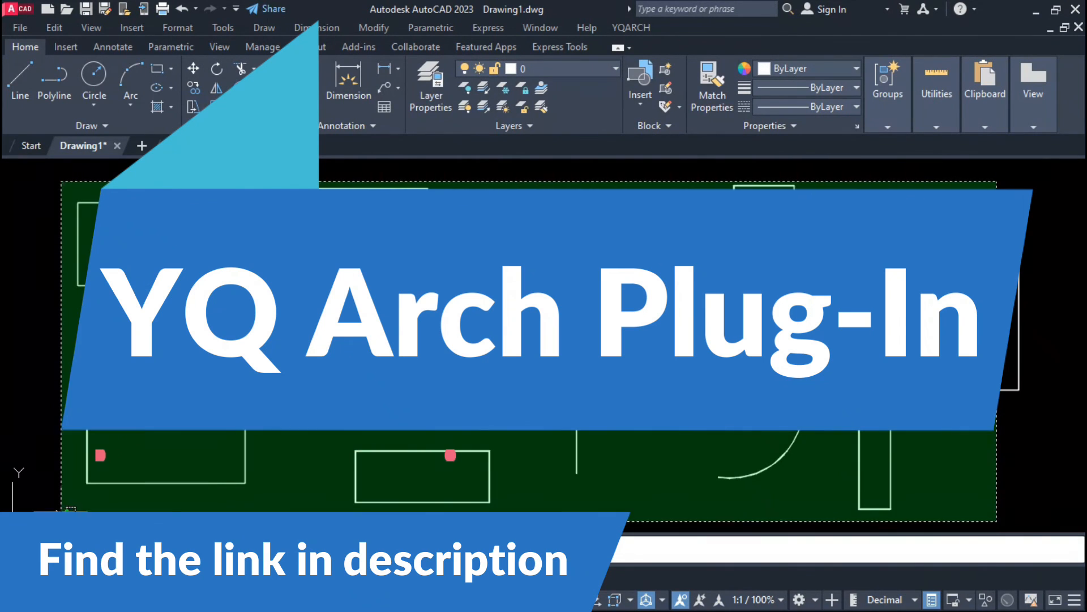
left_click(197, 502)
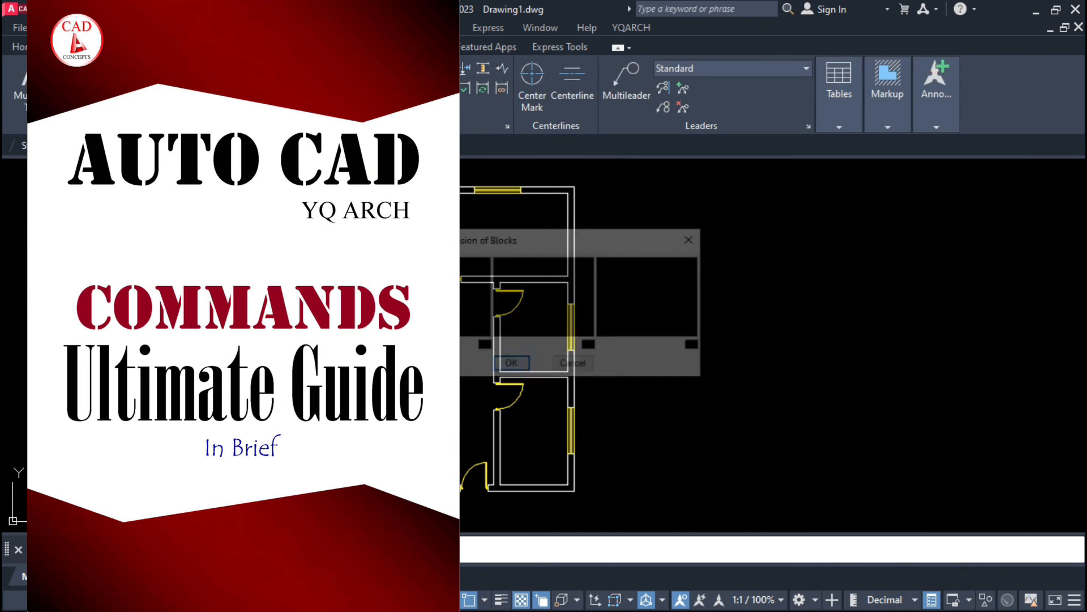
left_click(510, 363)
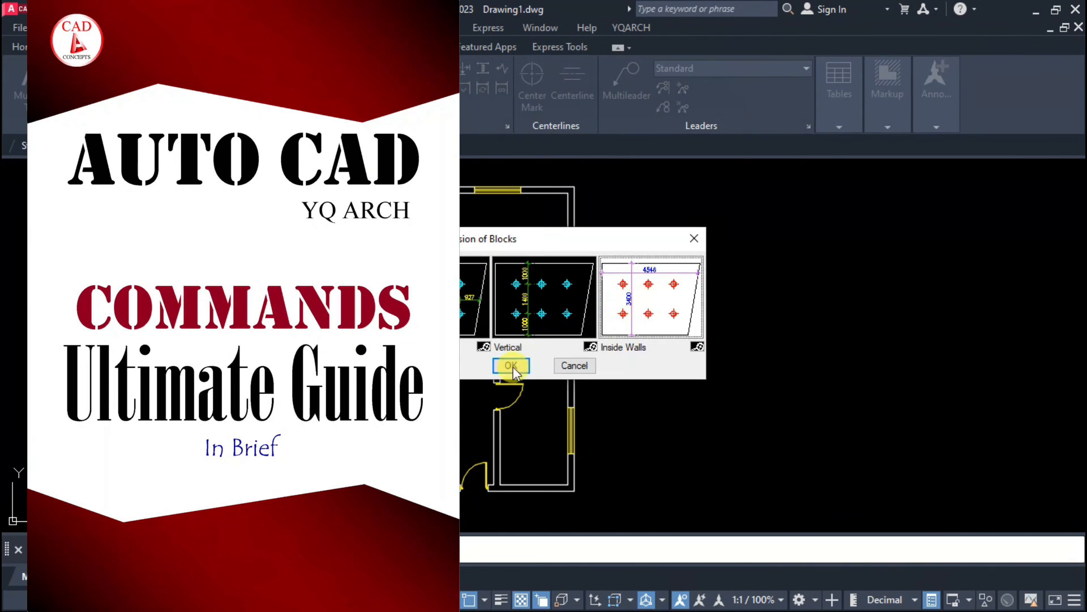
left_click(546, 206)
key("space")
left_click(510, 363)
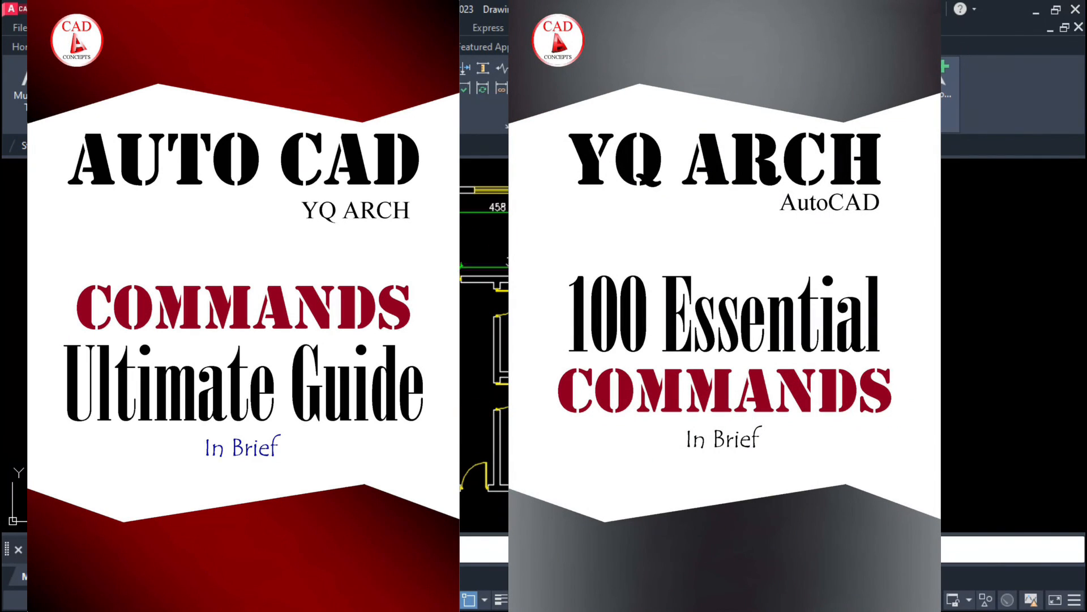
left_click(516, 466)
key("space")
left_click(509, 363)
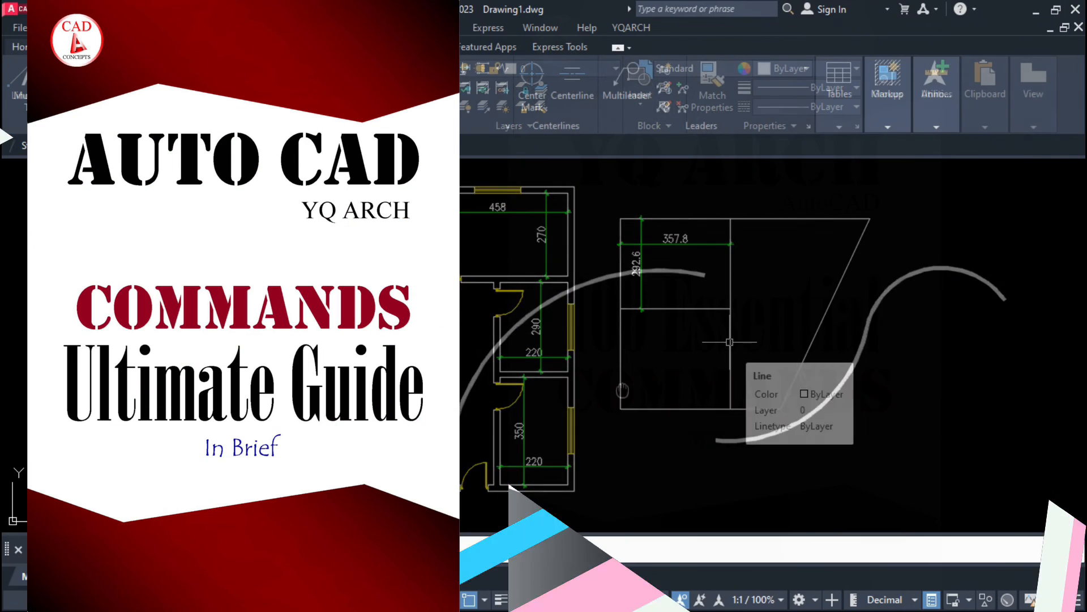
key("Escape")
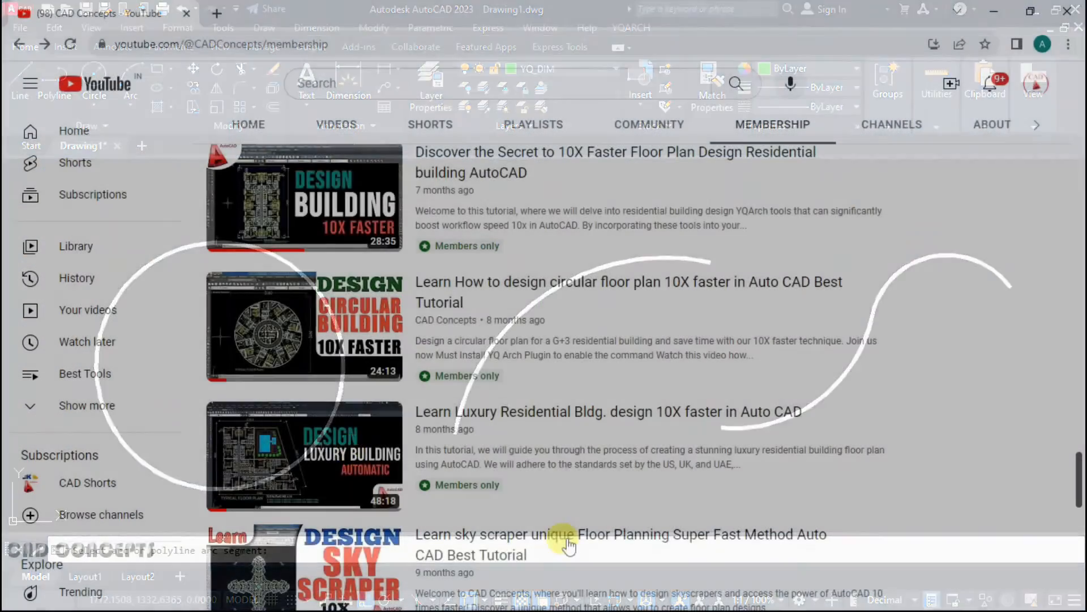
Step: Scroll through the CAD Concepts members-only Advanced LISP VLX routines video listings
scroll(568, 547, "up", 3)
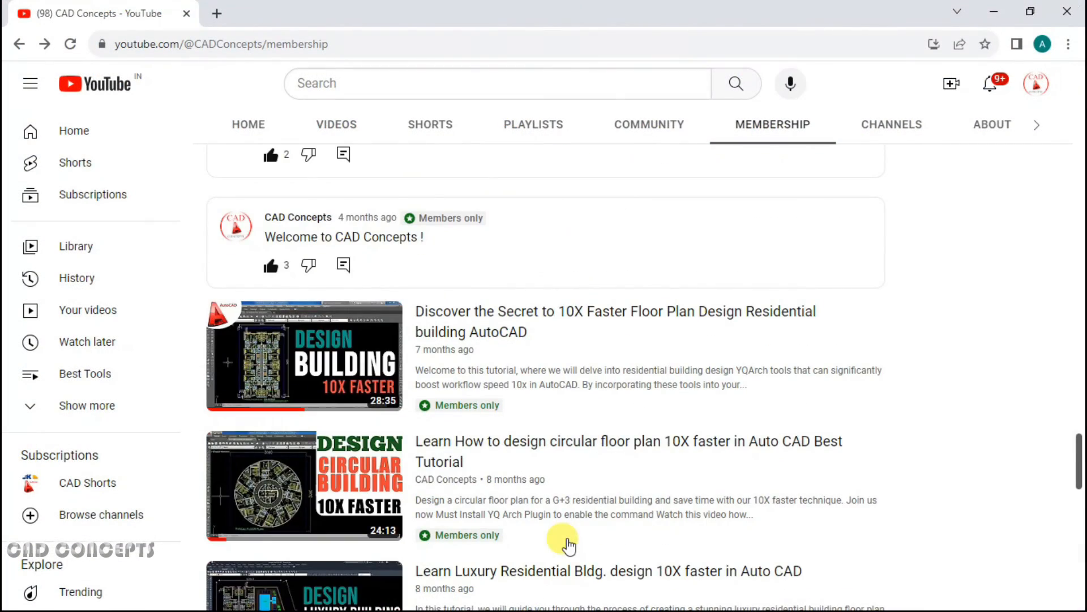
scroll(568, 546, "up", 12)
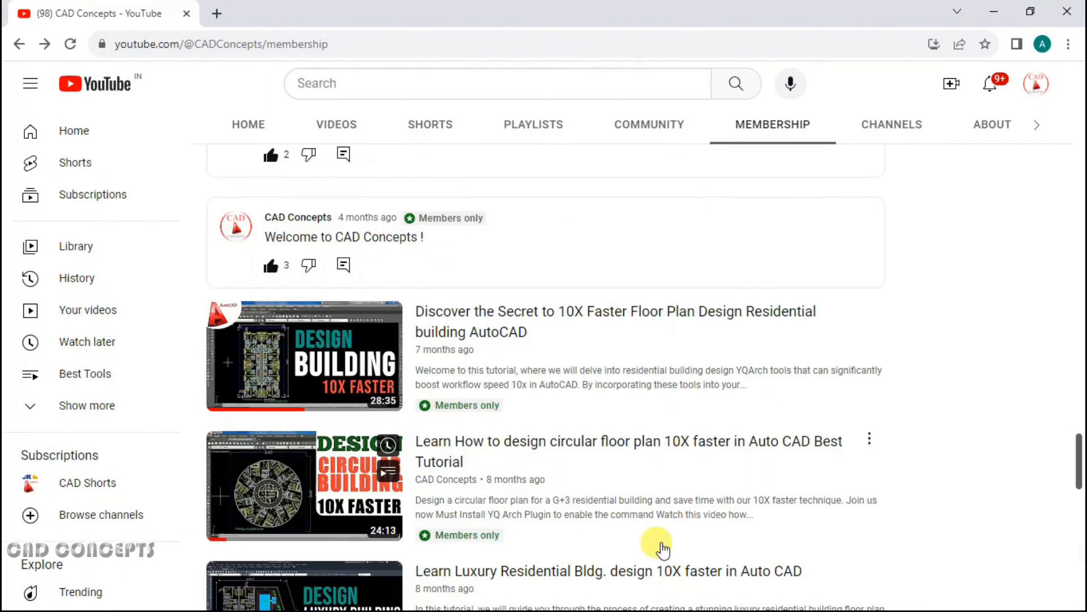
scroll(661, 550, "down", 2)
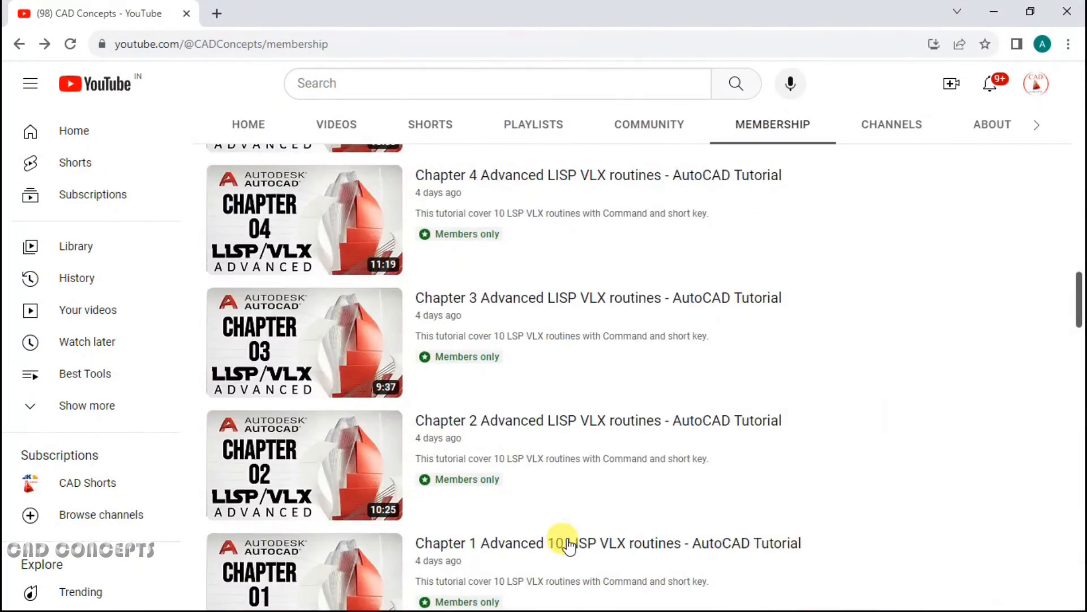
scroll(568, 547, "up", 10)
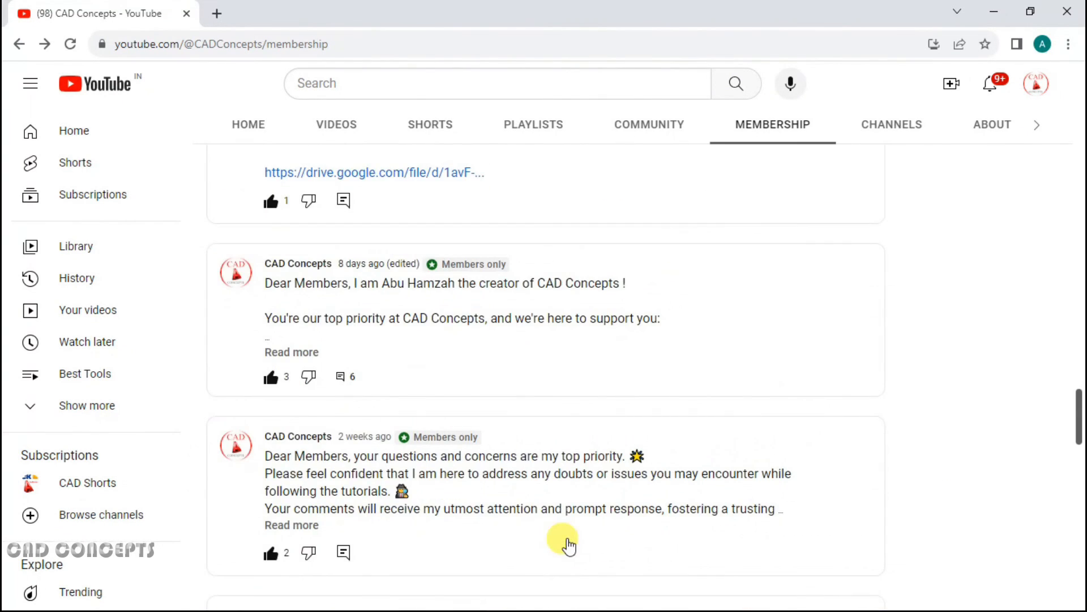
scroll(957, 503, "up", 15)
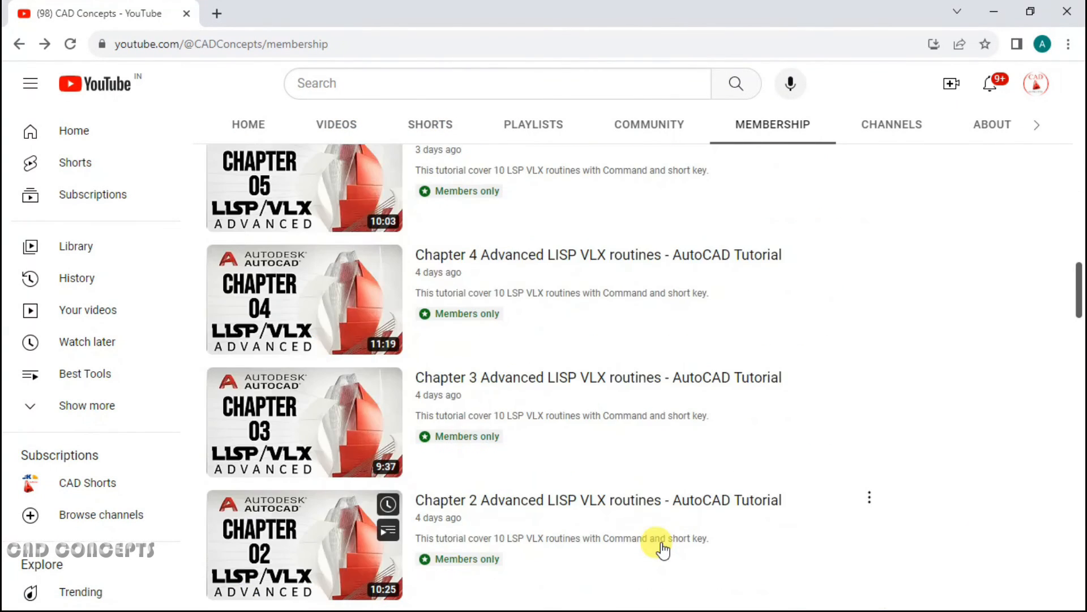
scroll(664, 548, "down", 9)
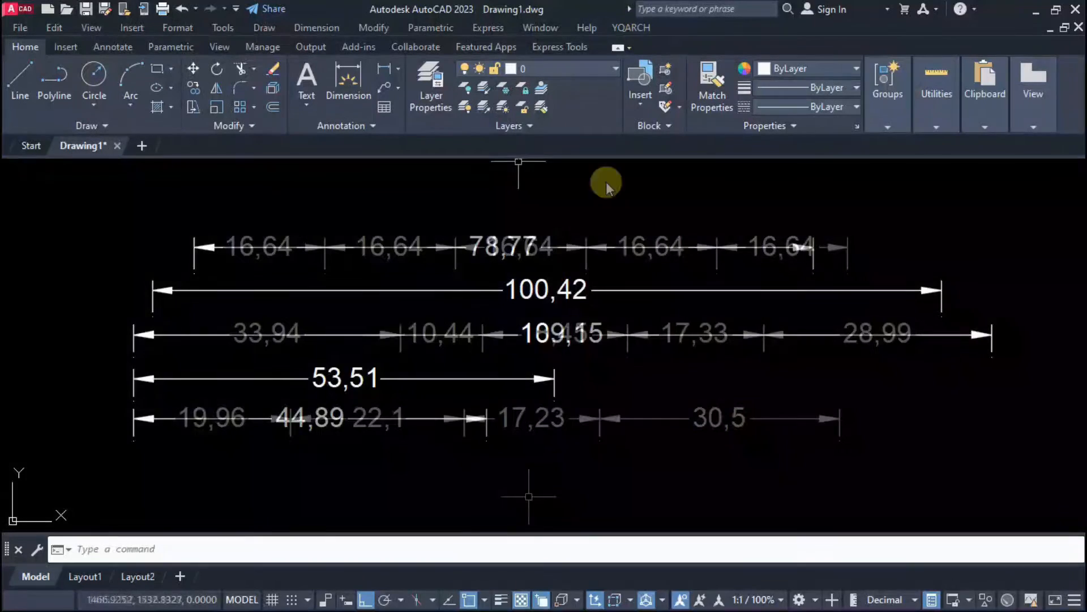
Step: Delete the 100,42 and 53,51 dimensions from the drawing
left_click_drag(932, 224, 590, 351)
key("Escape")
left_click(478, 289)
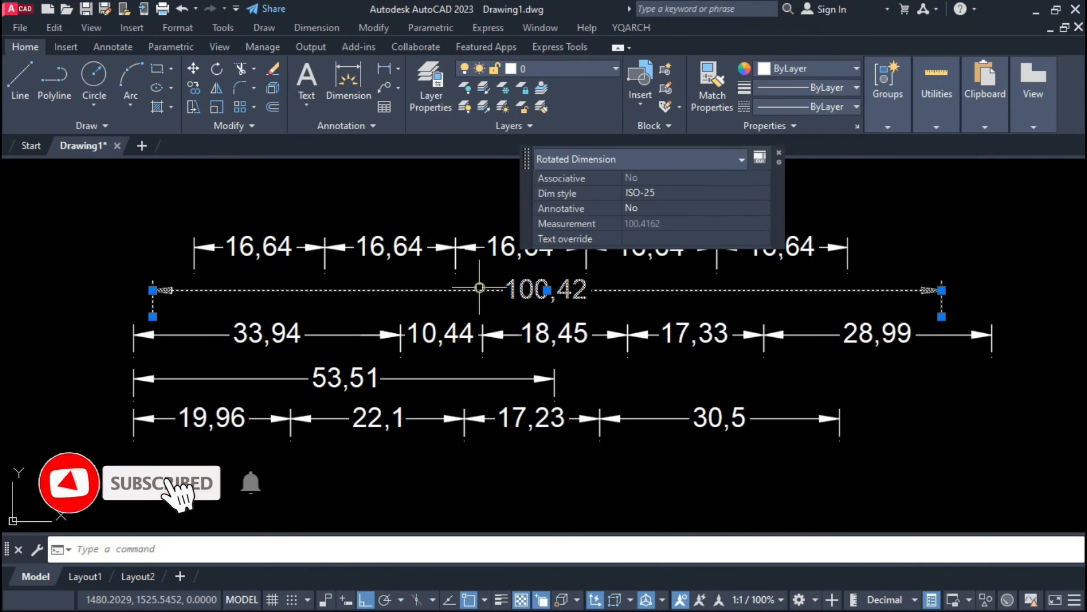
key("Delete")
left_click(453, 379)
key("Delete")
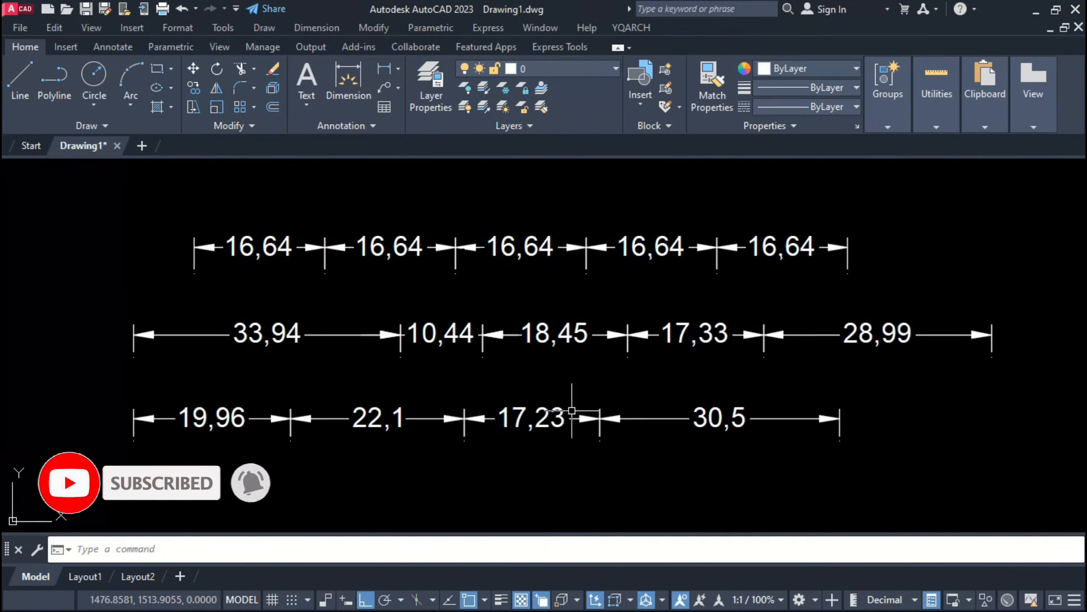
Step: Merge the top, middle and bottom chained rows into single 83,2, 109,15 and 89,78 dimensions
key("Return")
left_click(871, 218)
left_click(129, 257)
key("Return")
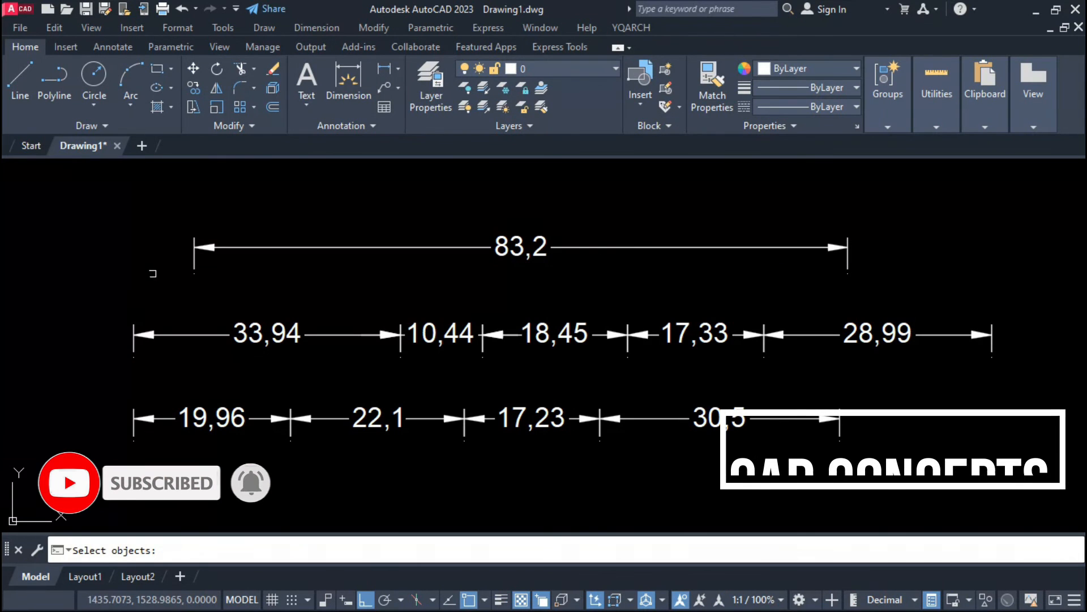
key("Return")
left_click(1022, 335)
left_click(83, 368)
key("Return")
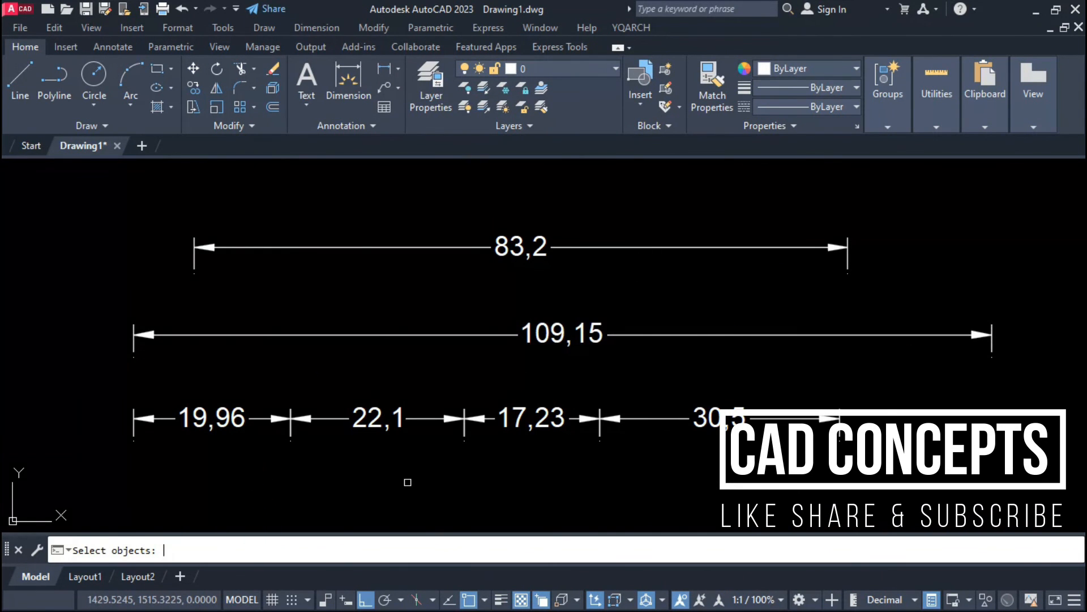
left_click(882, 389)
left_click(256, 476)
key("Return")
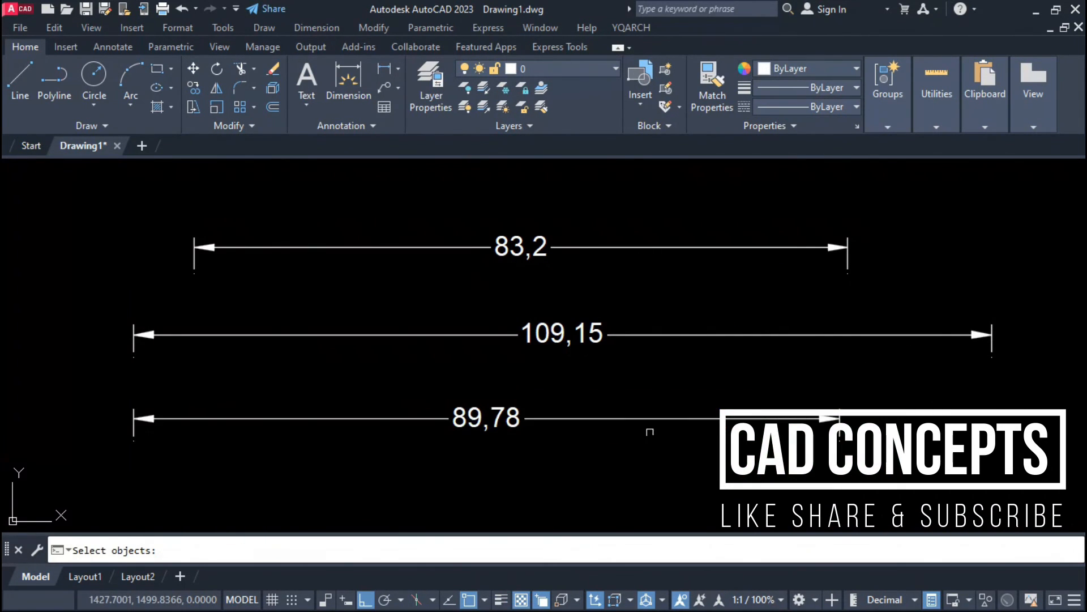